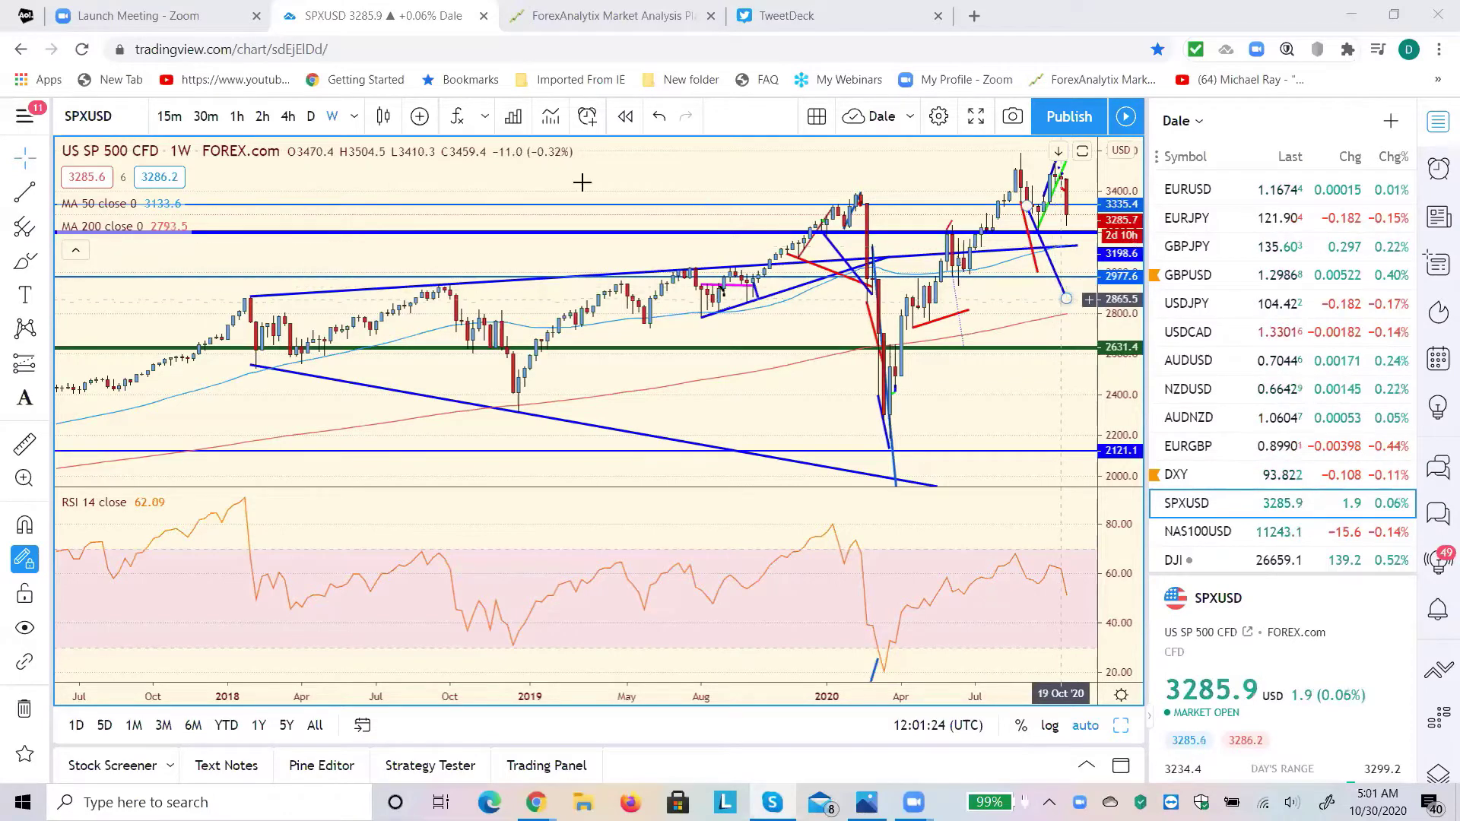
Step: Switch the SPXUSD chart to daily, then 2-hour candles, then open DXY from the watchlist
click(309, 119)
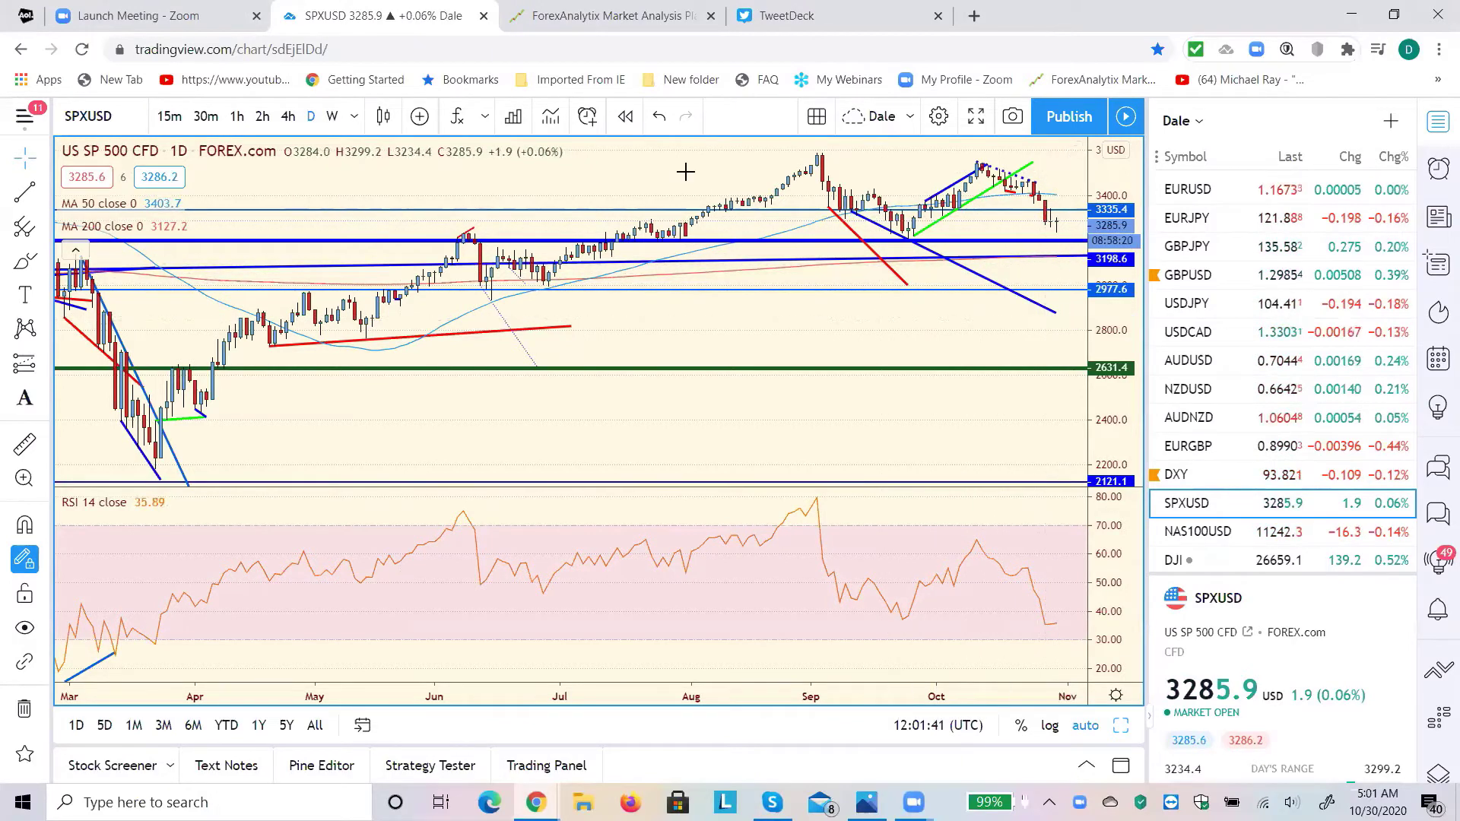
click(263, 118)
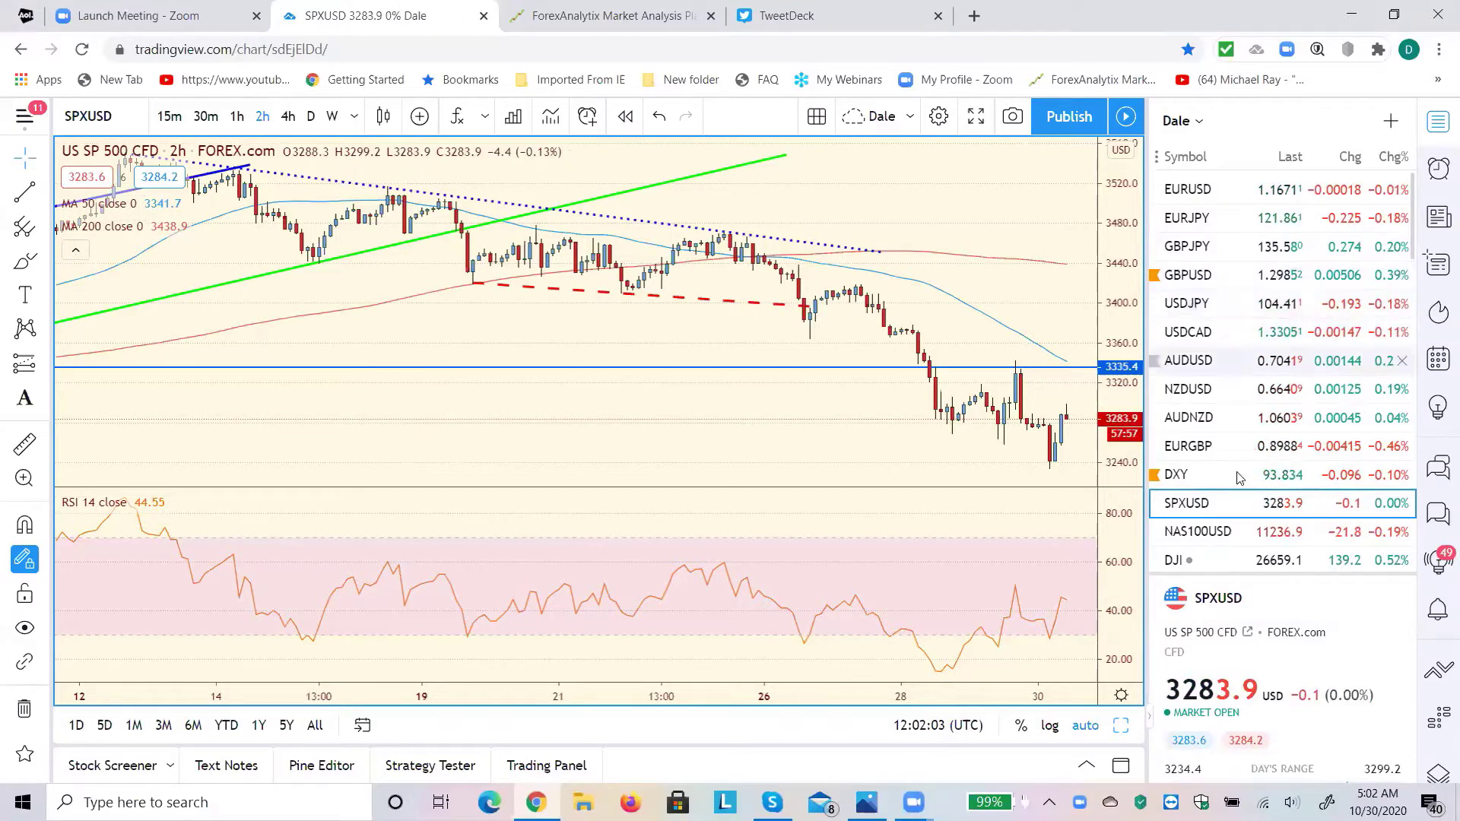
click(1185, 476)
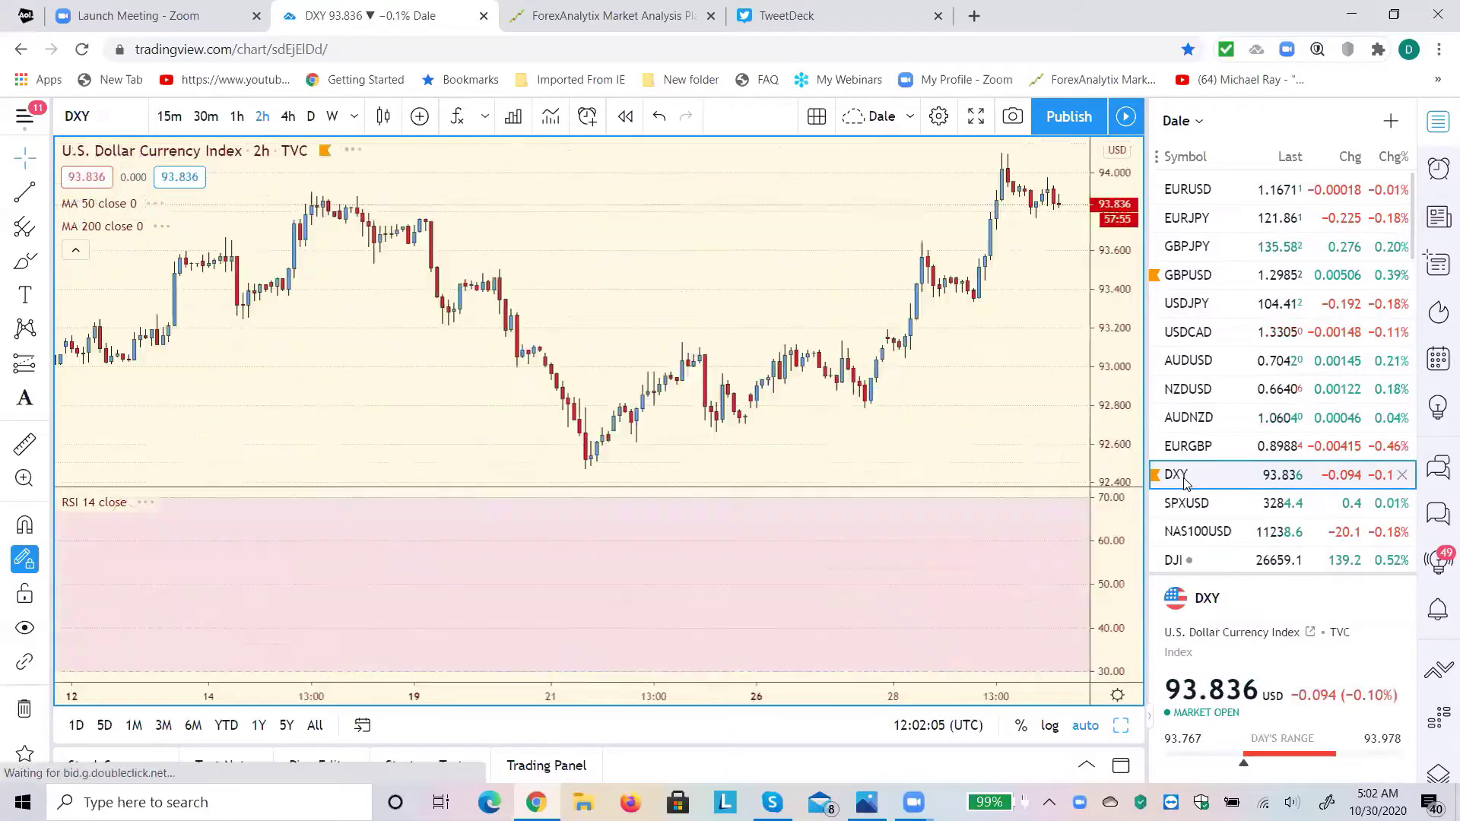
Step: Put the DXY chart on the D (daily) interval and scroll down the watchlist
click(311, 122)
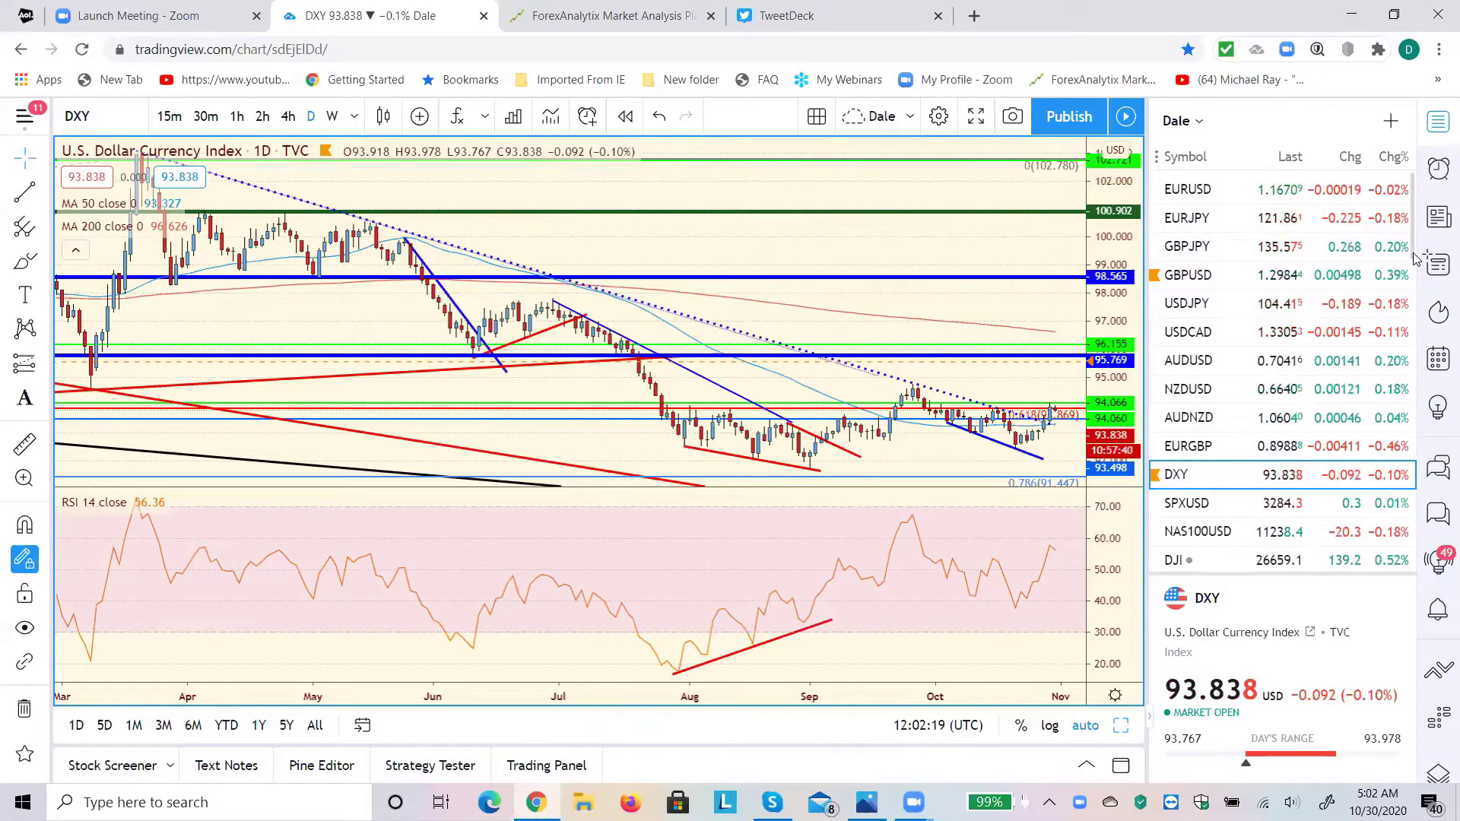
scroll(1415, 258, down, 3)
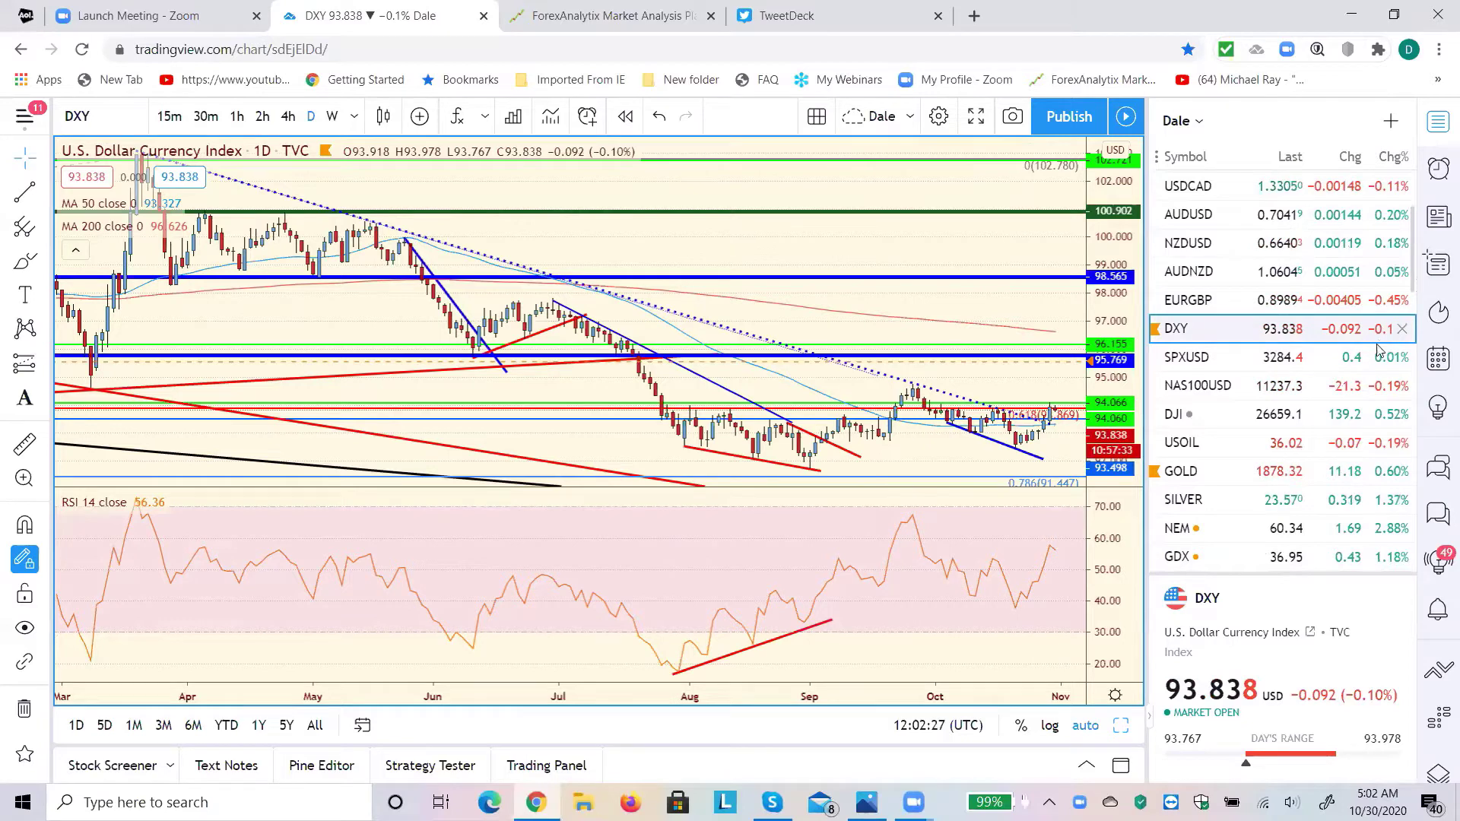
Step: Open the GOLD chart on 2-hour candles, then view the SILVER chart
click(1182, 472)
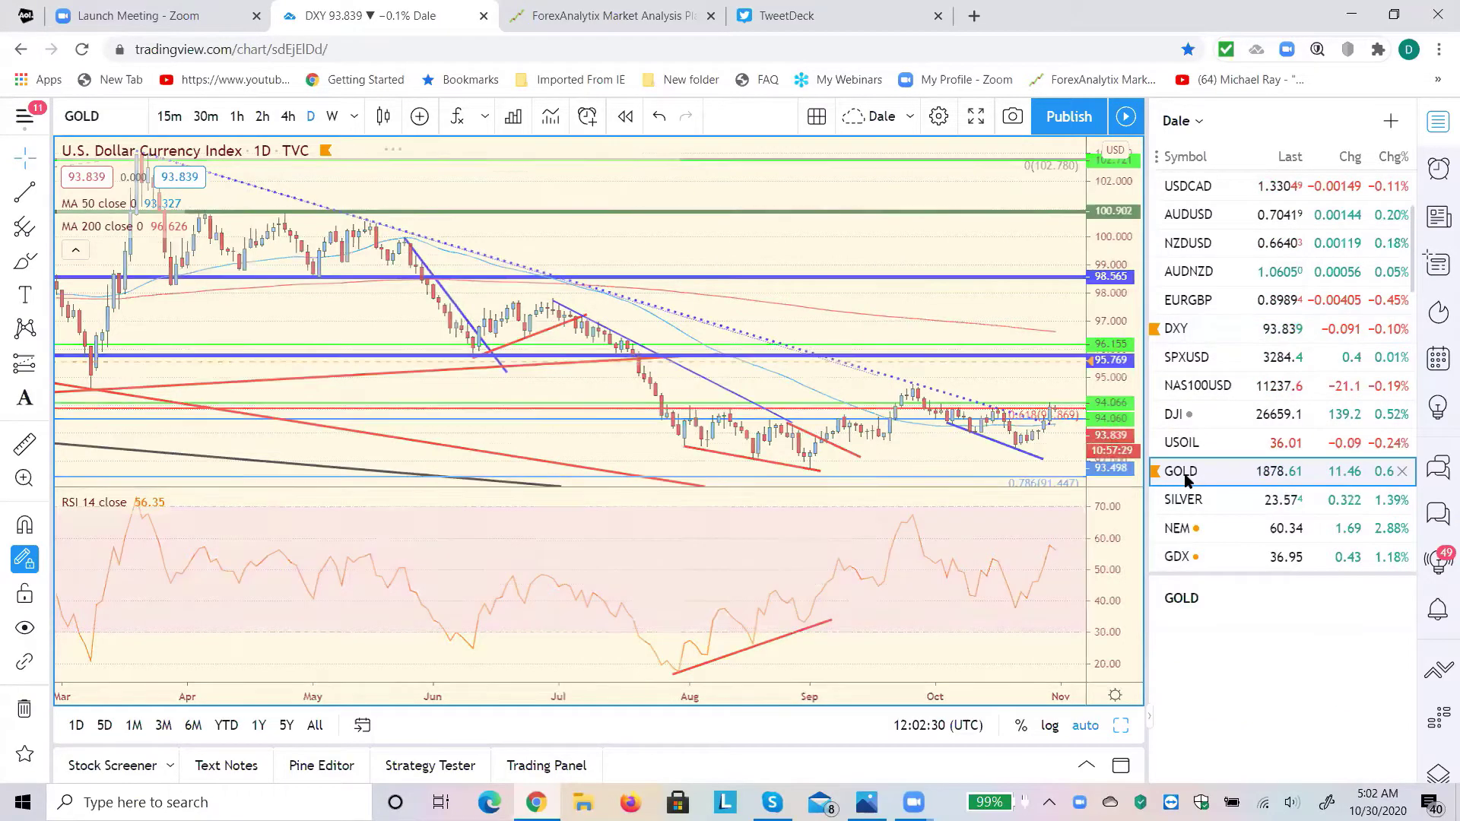
click(261, 116)
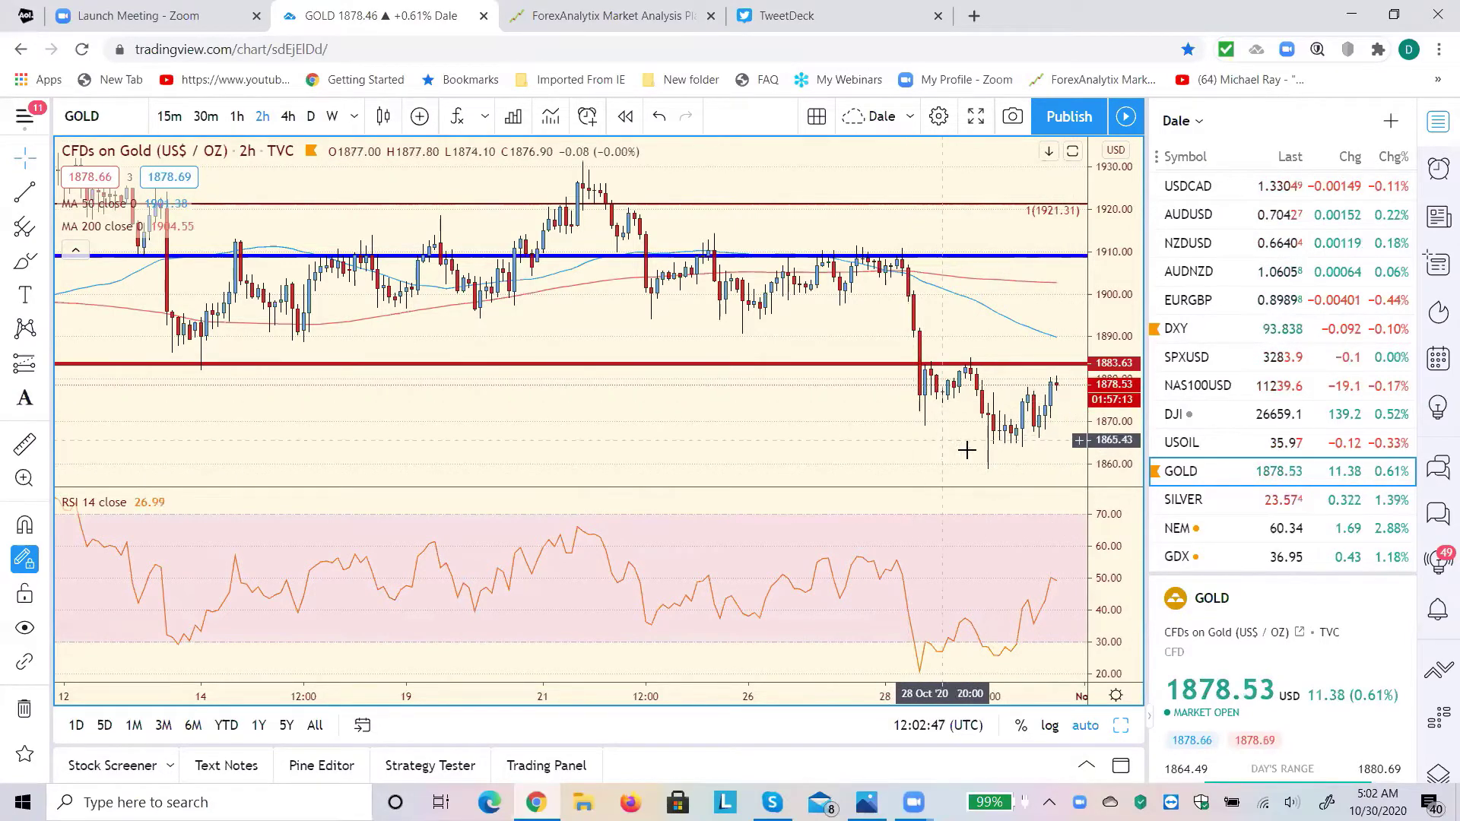
click(1177, 501)
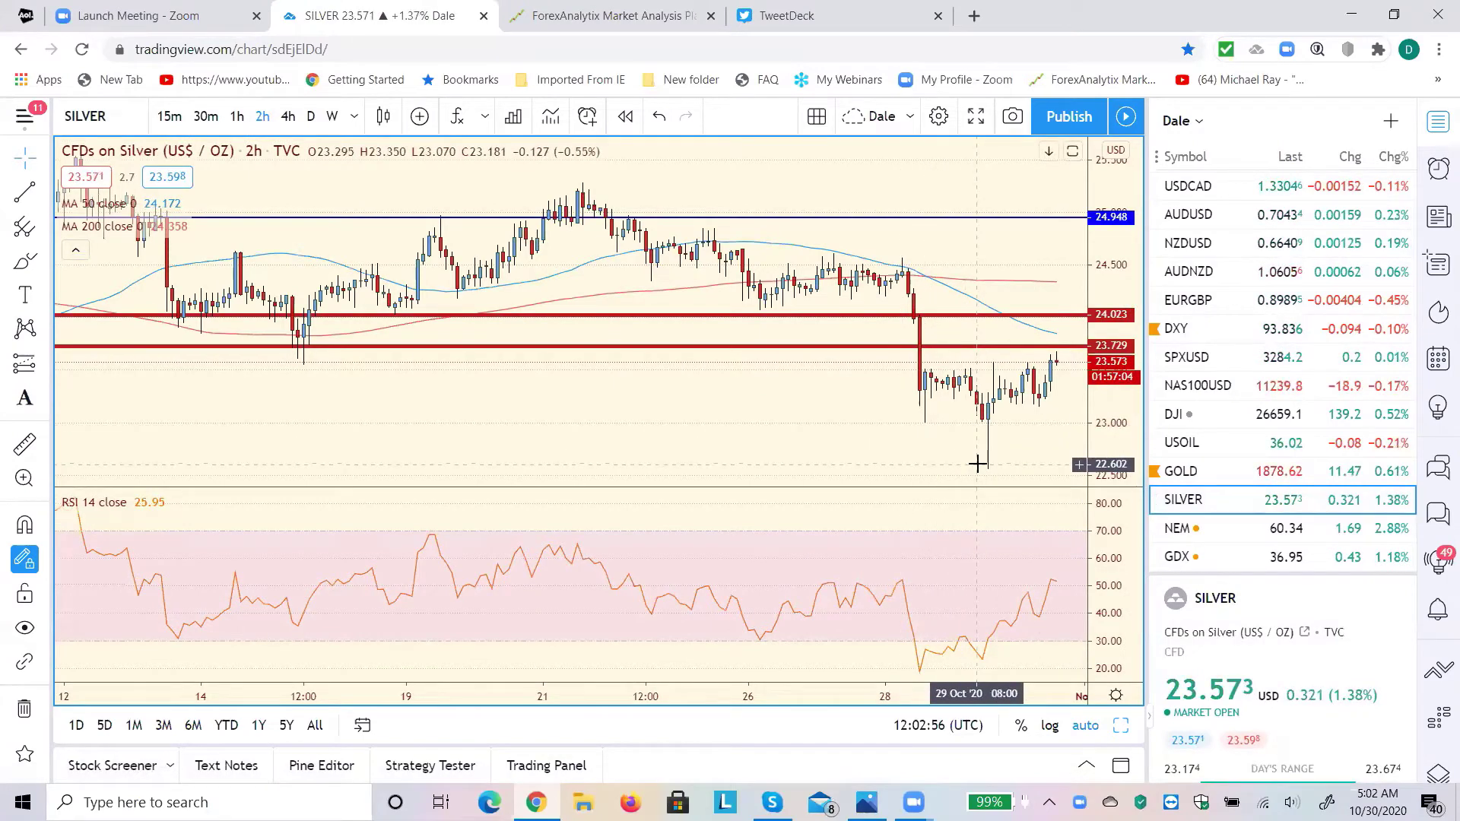
Step: Return to GOLD and drag the red 1883.63 resistance line
click(1194, 477)
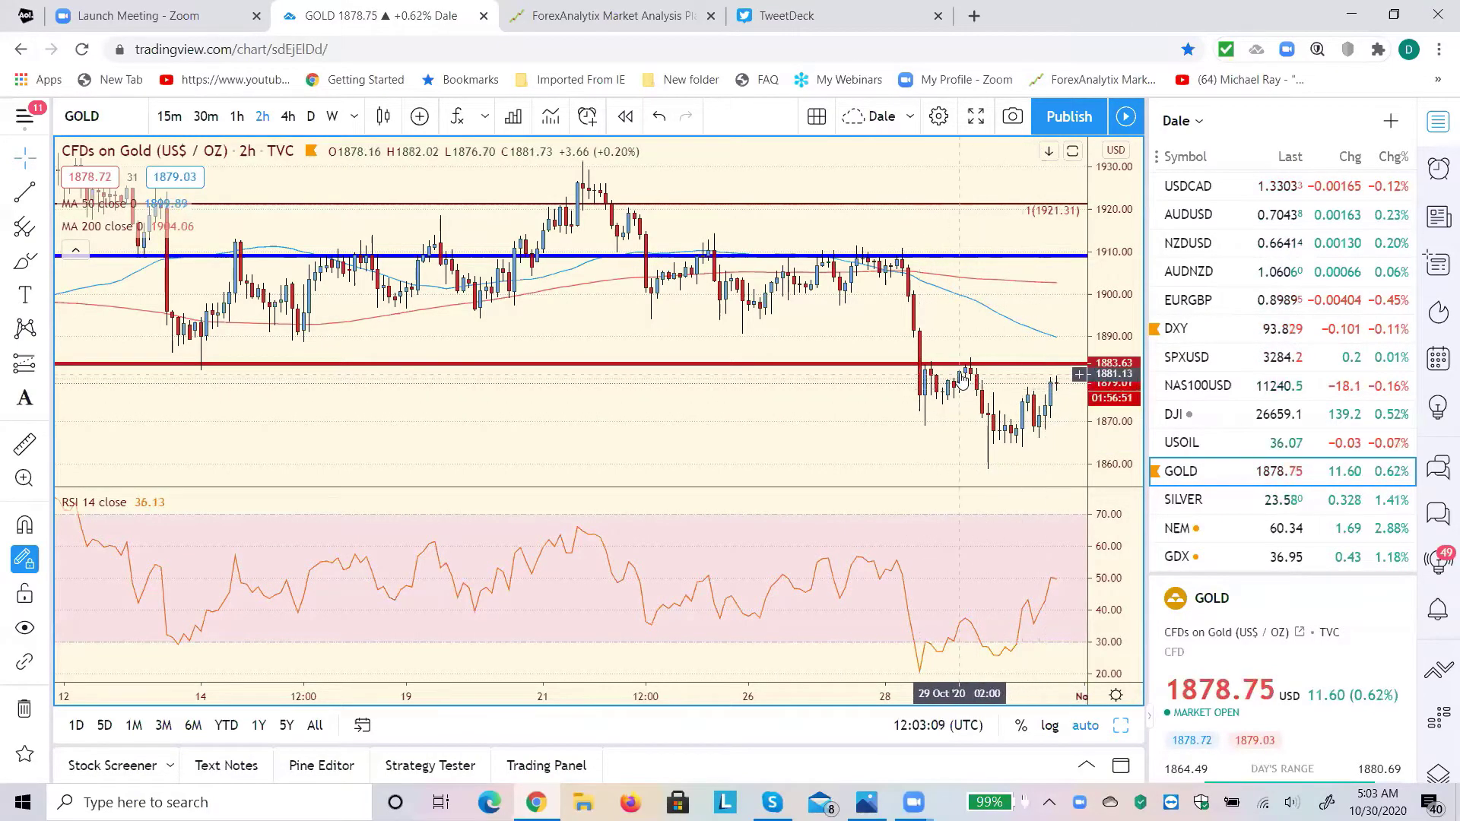
drag(971, 363, 966, 366)
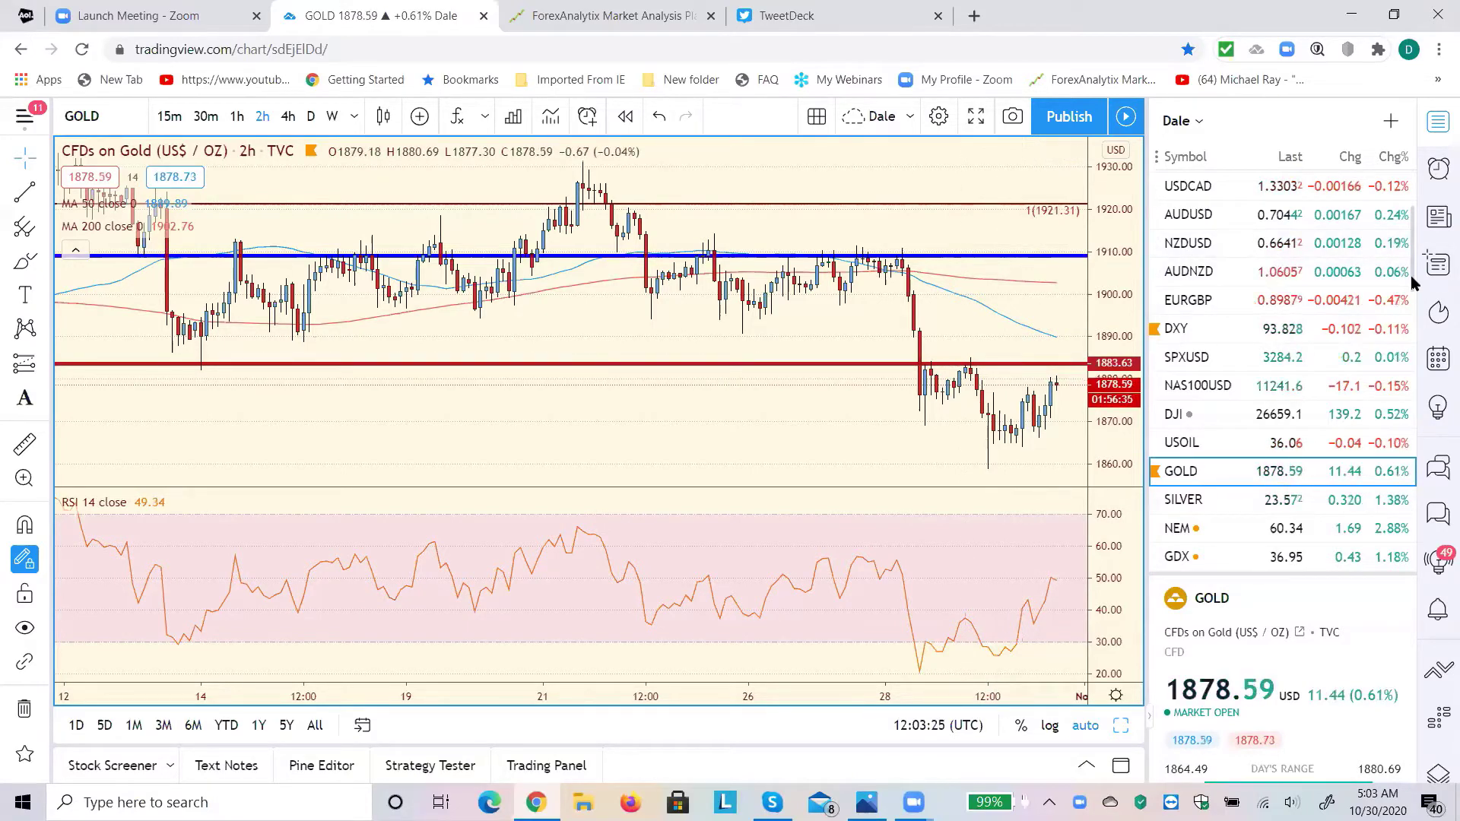
scroll(1412, 292, down, 1)
scroll(1411, 297, down, 1)
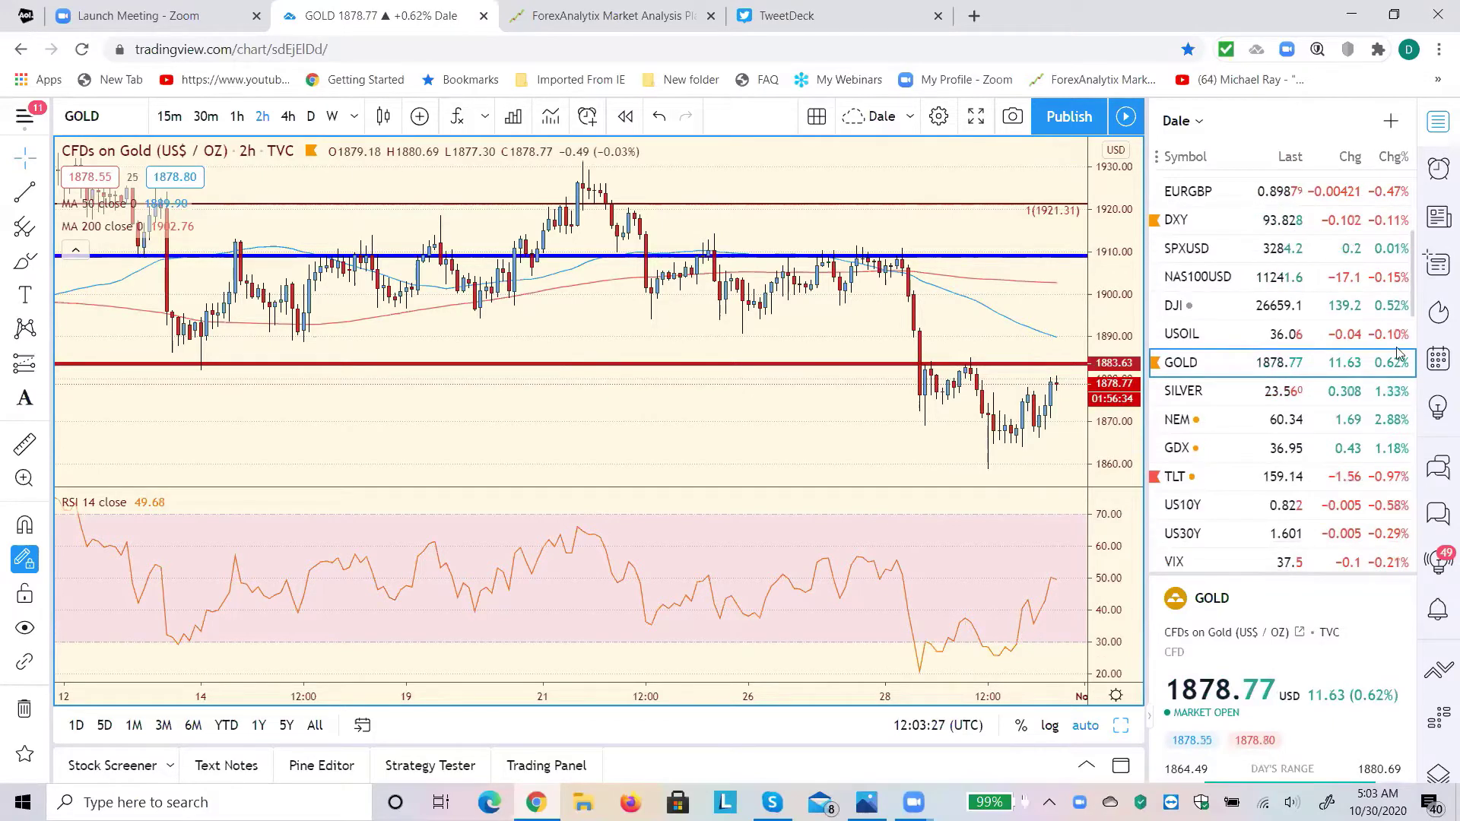
Step: Glance at the TLT chart, then show US10Y on the D (daily) interval
click(1179, 477)
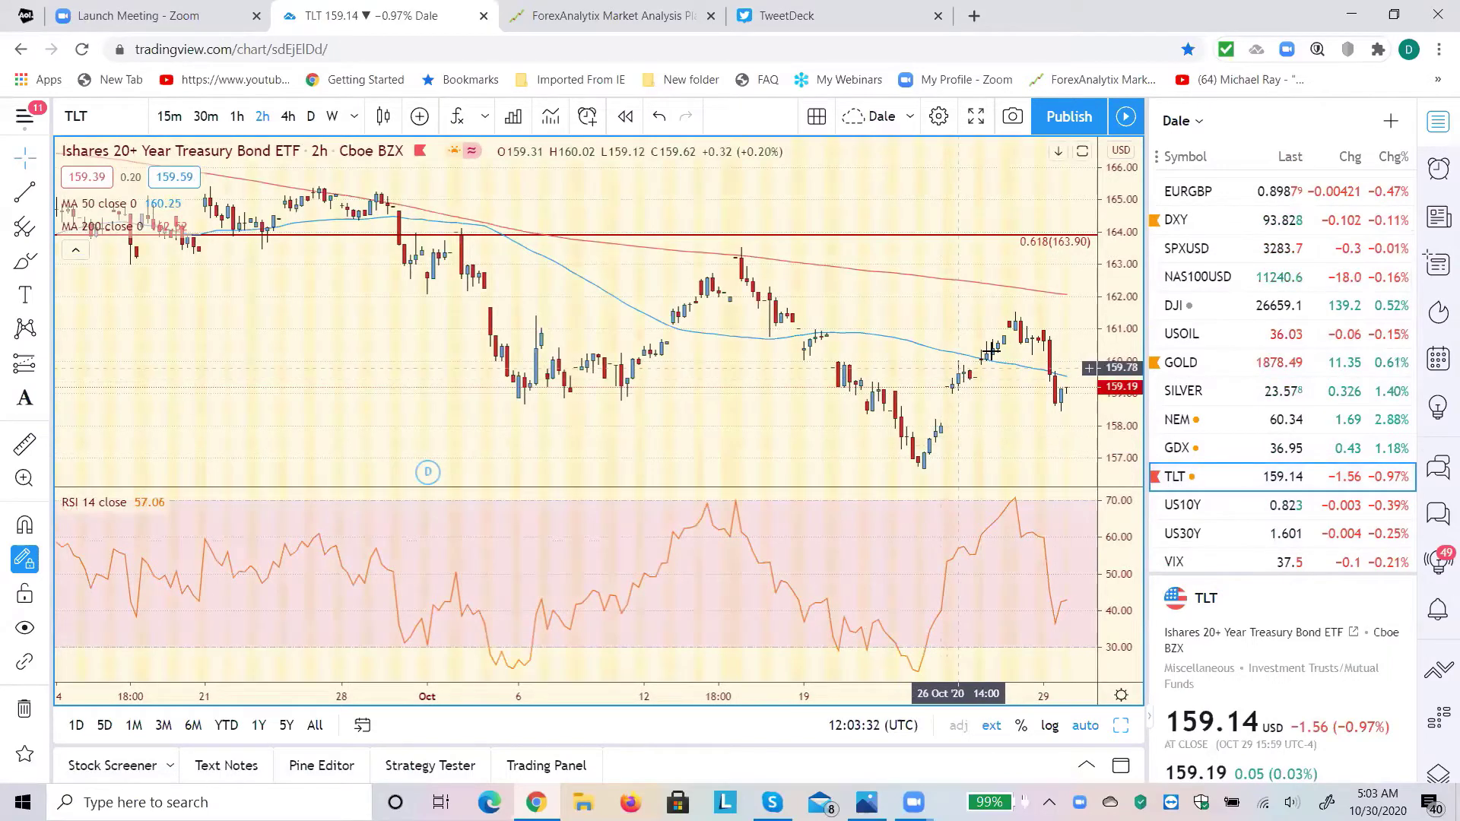
click(1181, 507)
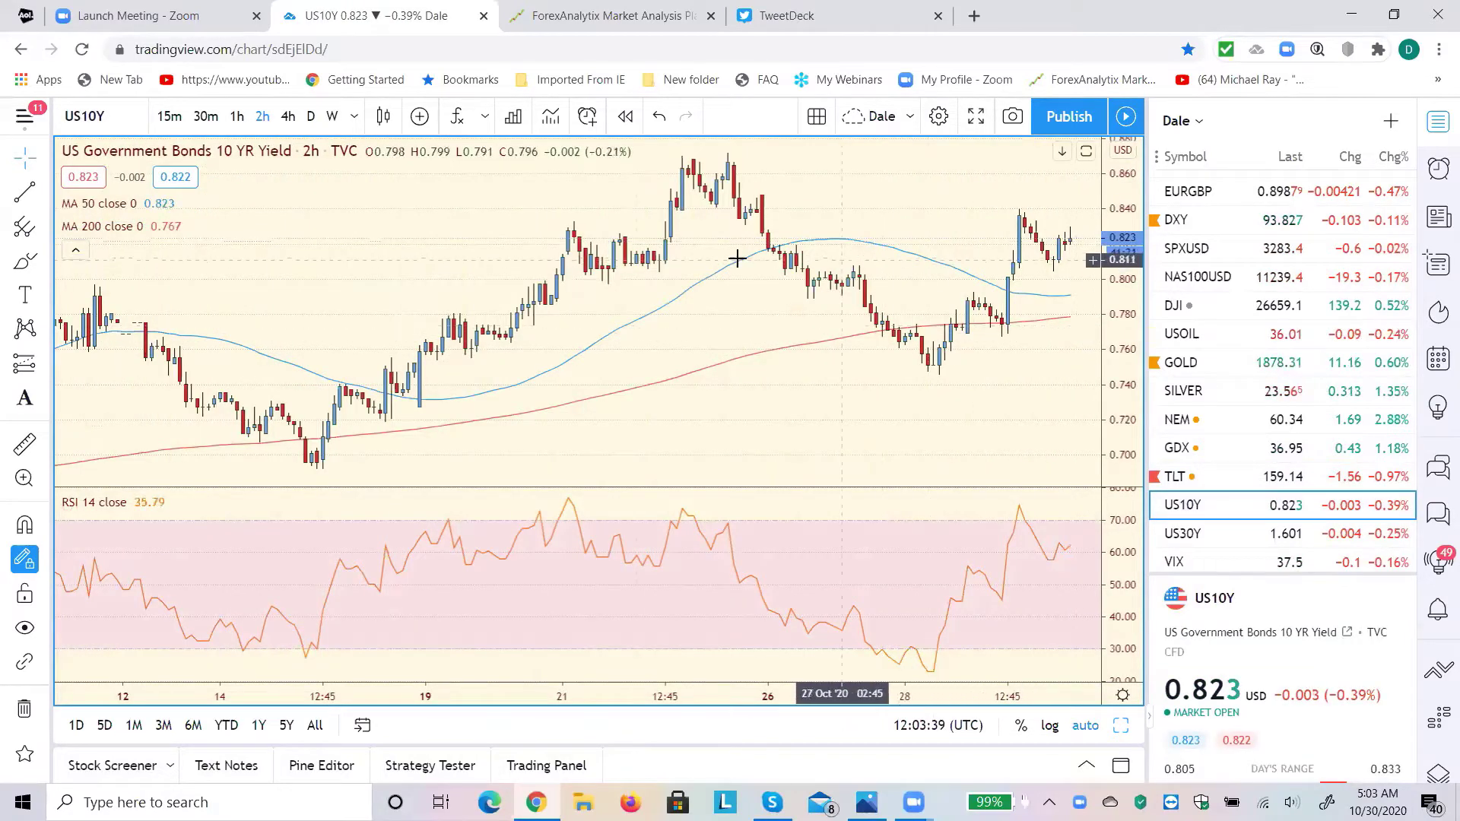
click(311, 118)
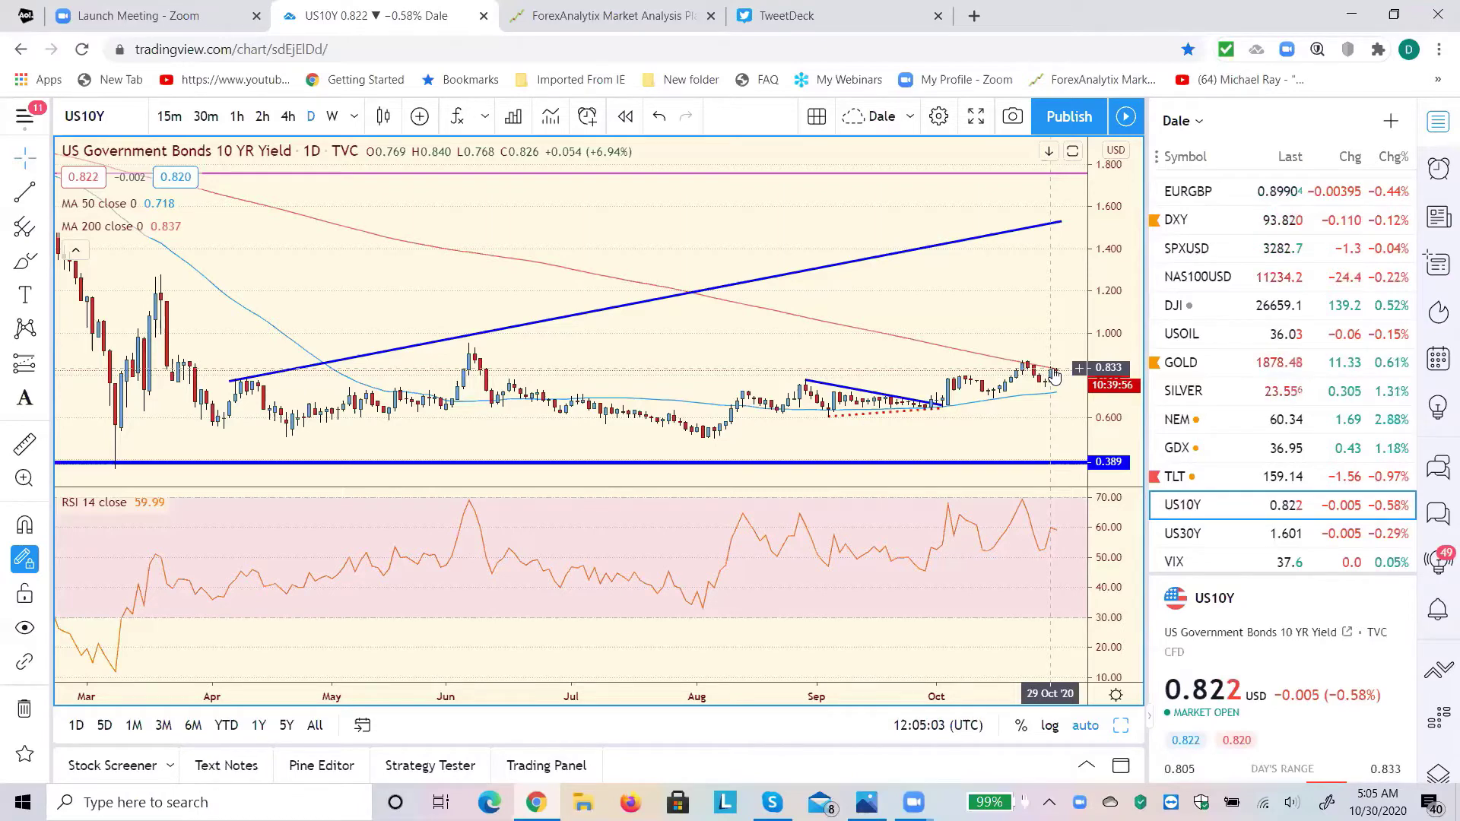
Step: Open VIX, view it on 2-hour candles, then return it to daily
click(1180, 569)
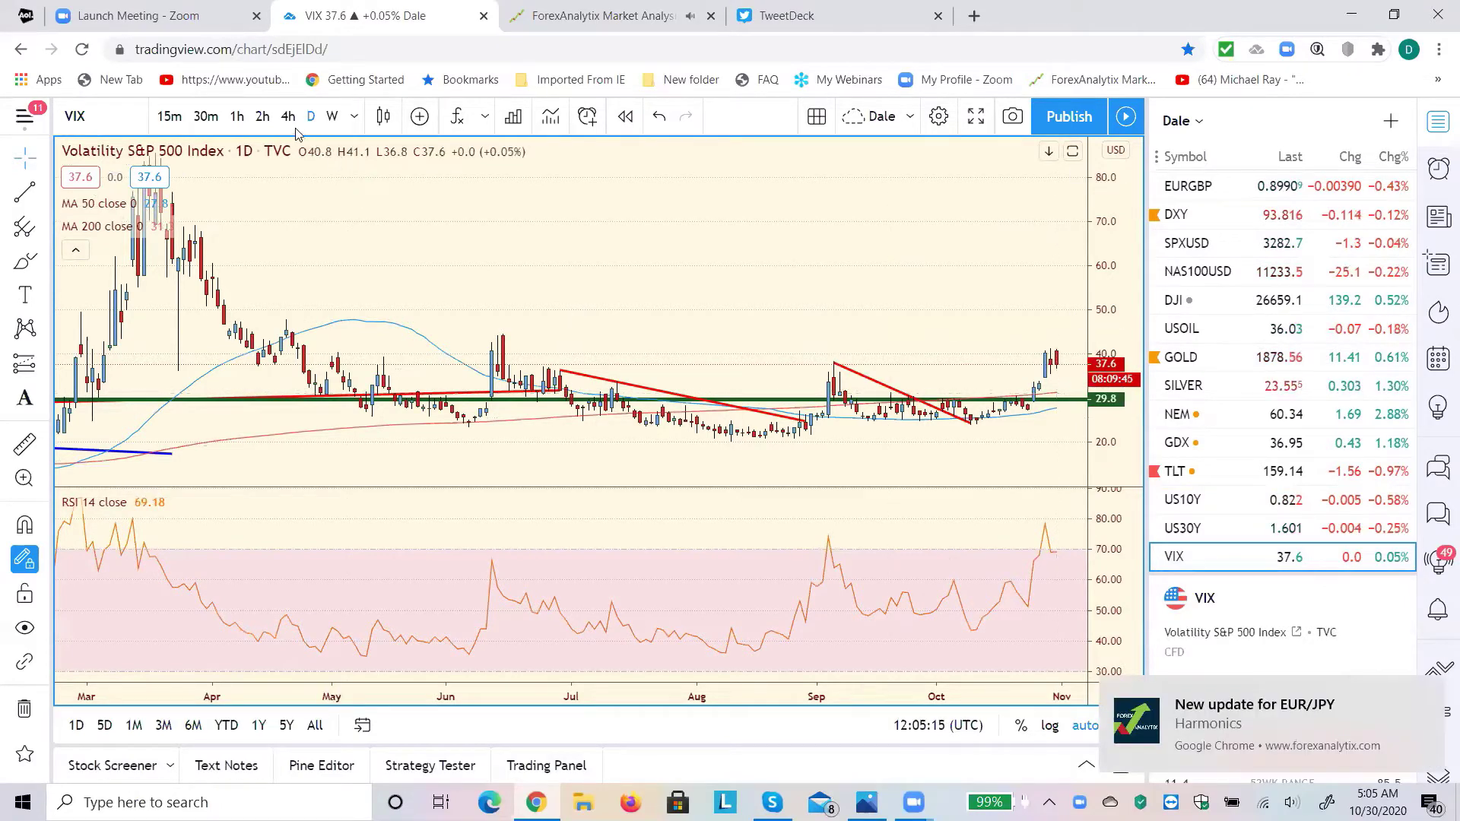
click(263, 116)
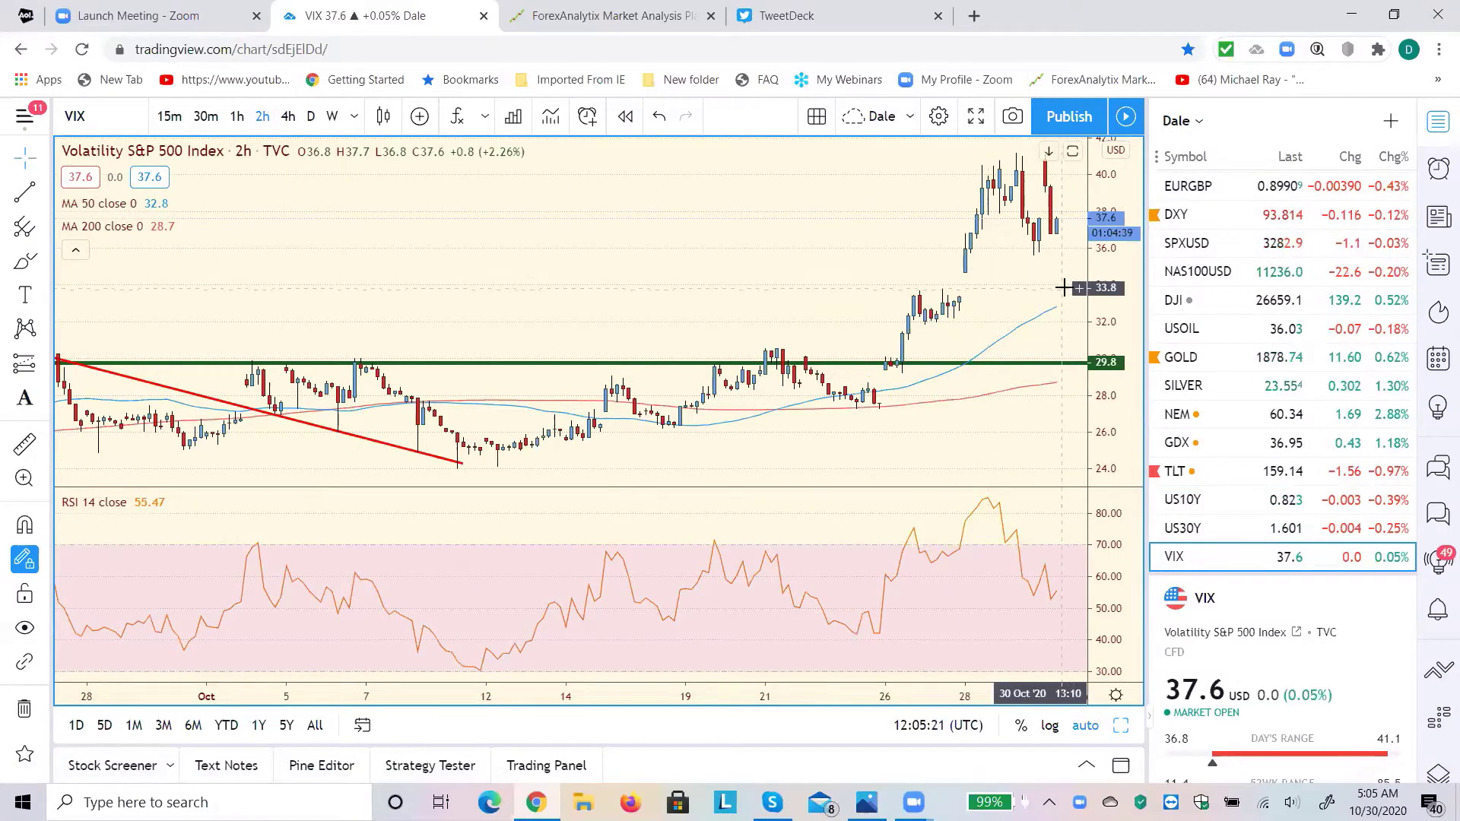
click(311, 118)
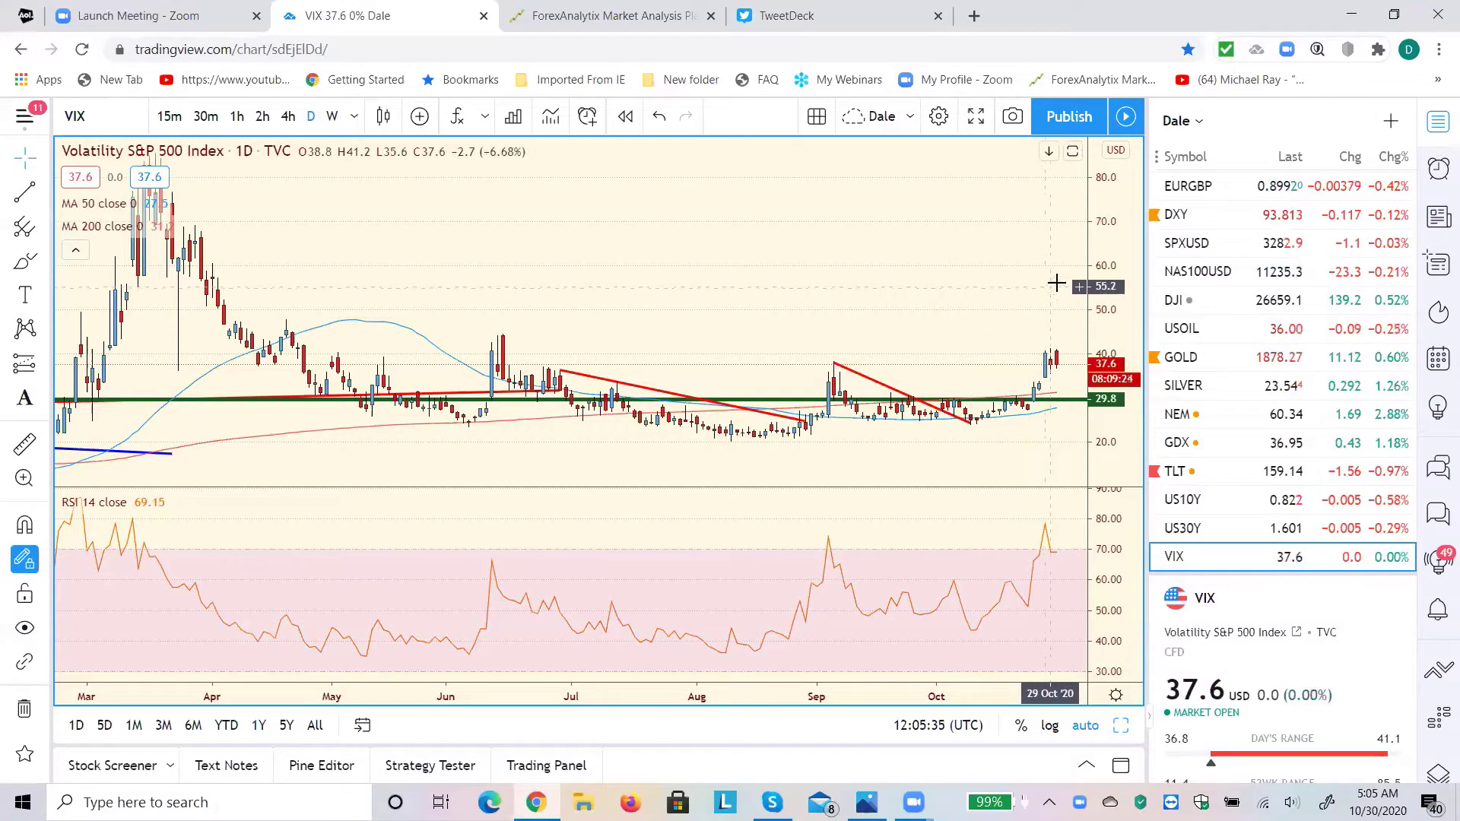
Step: Step EURGBP through 4h, 2h and 1h candles, then open the DXY chart
click(1192, 199)
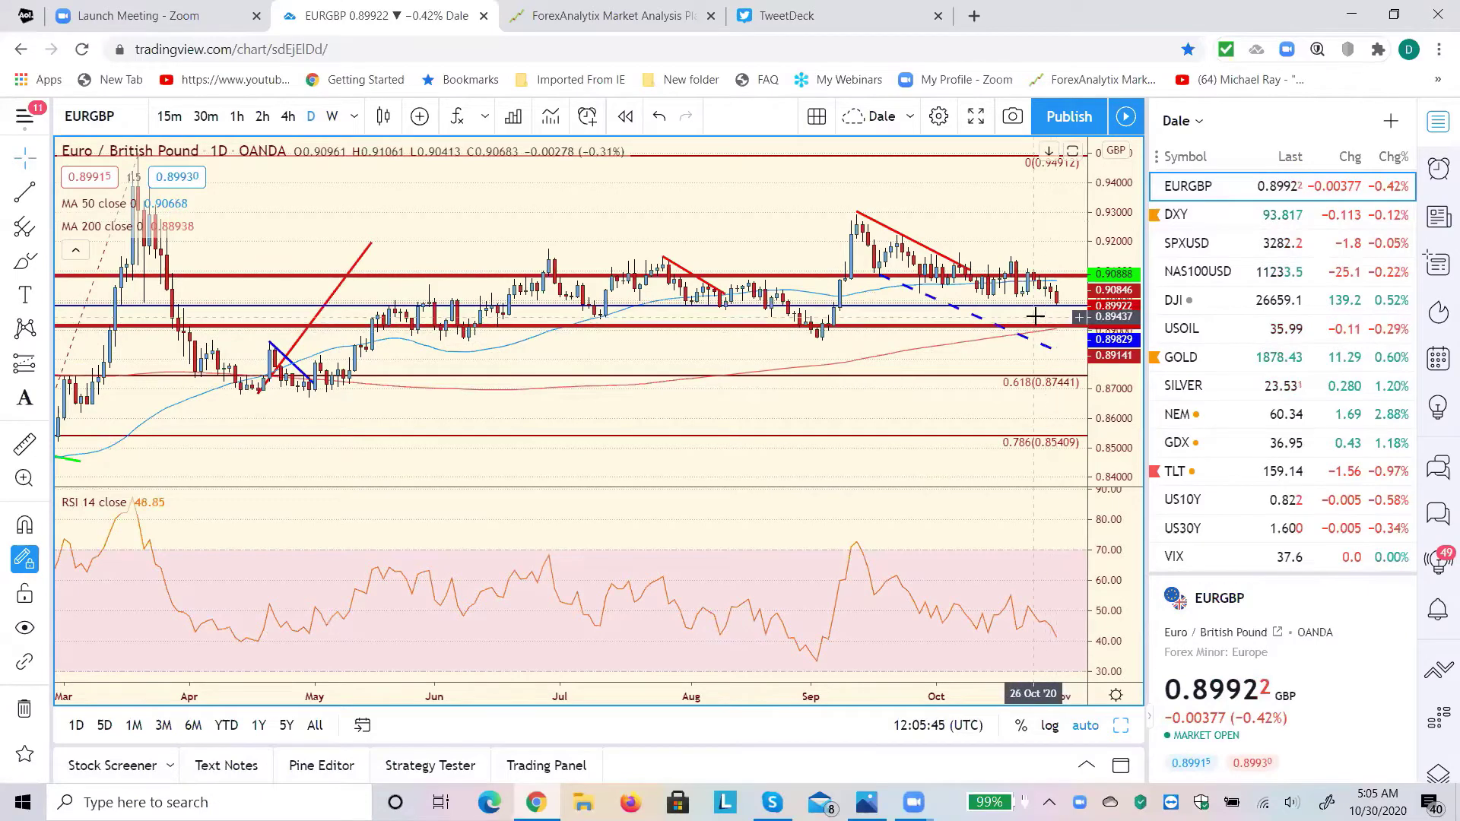
click(286, 117)
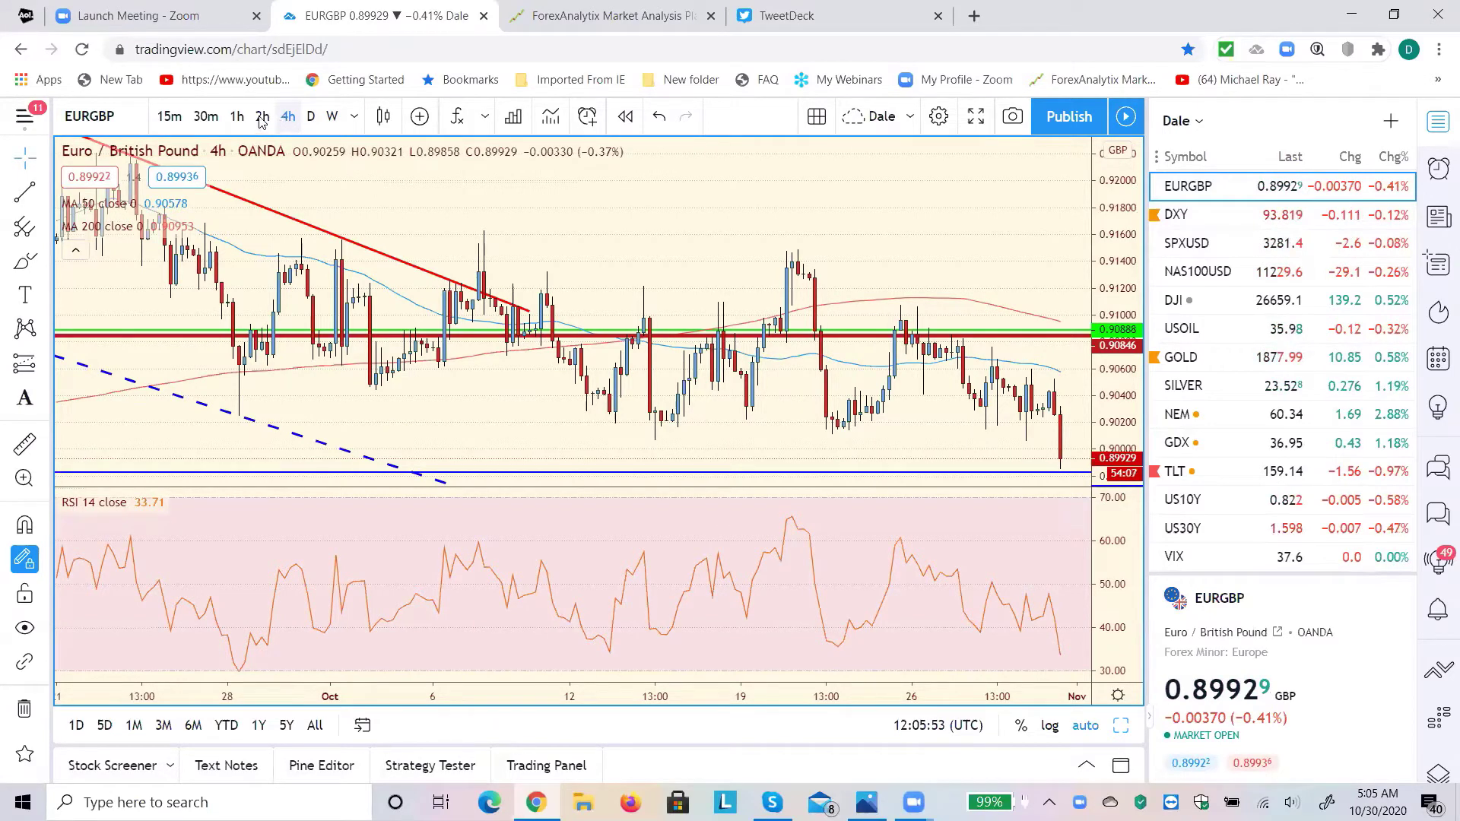
click(263, 118)
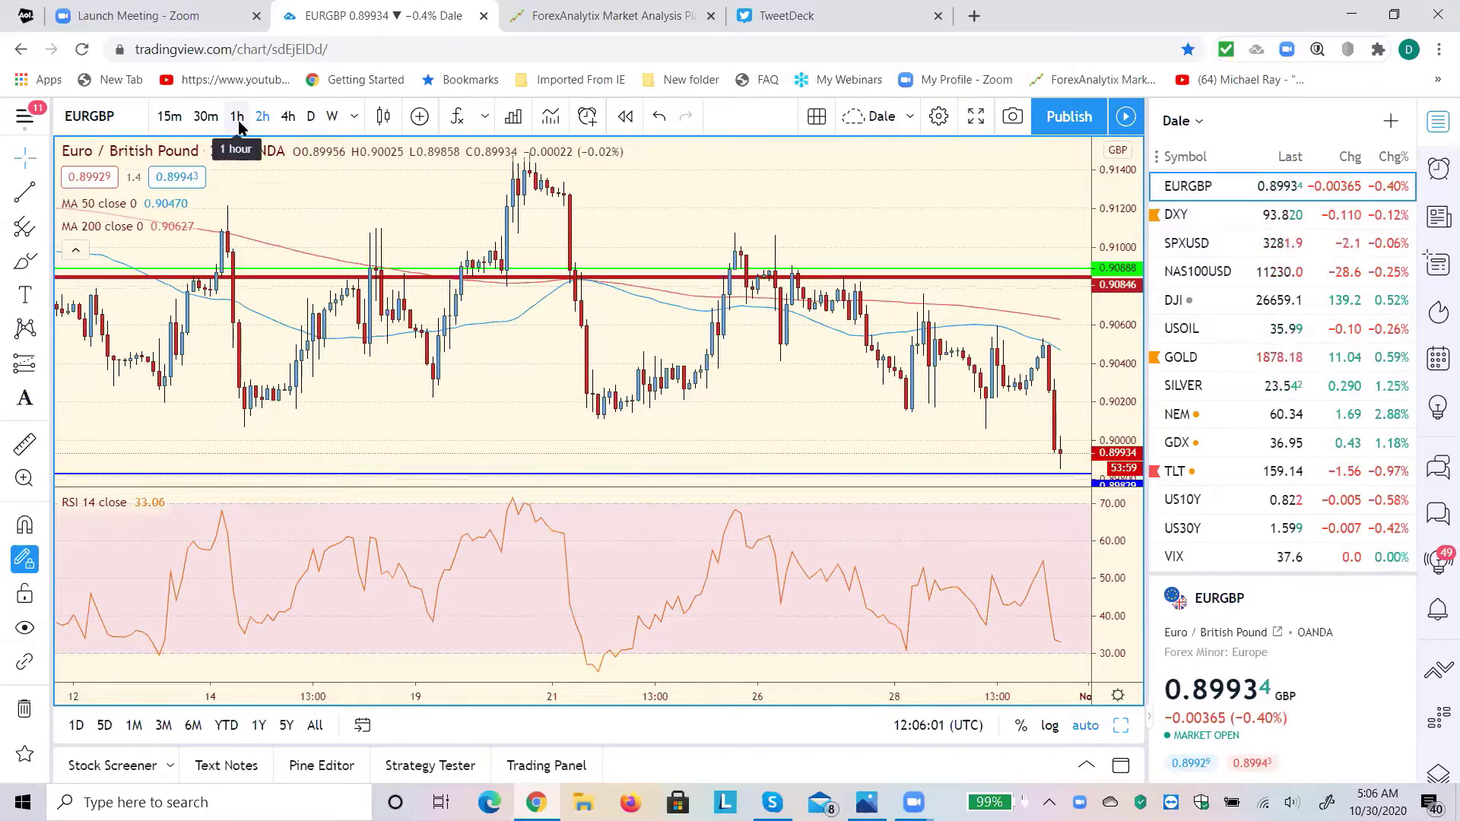
click(238, 120)
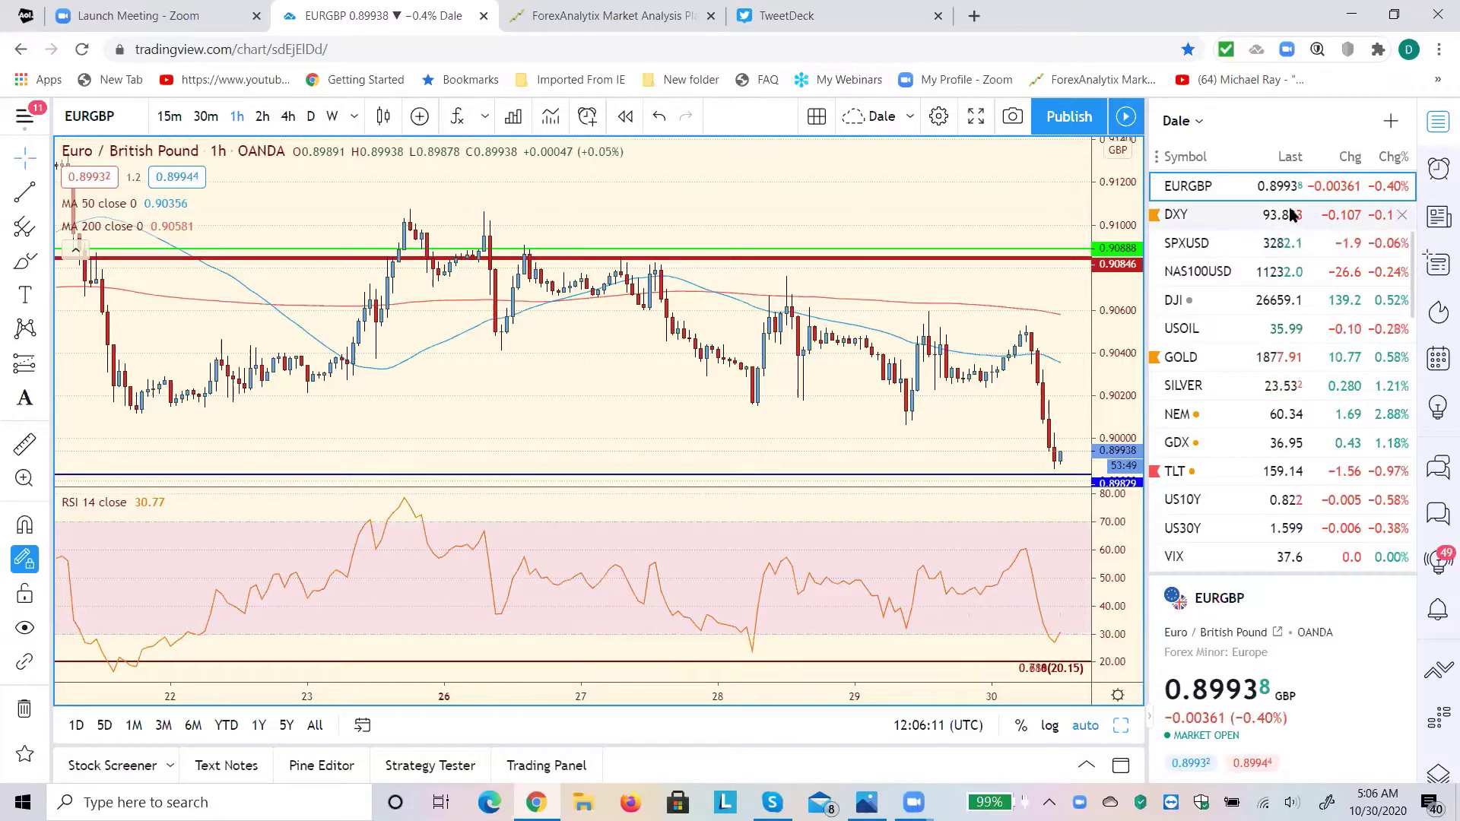
click(1180, 220)
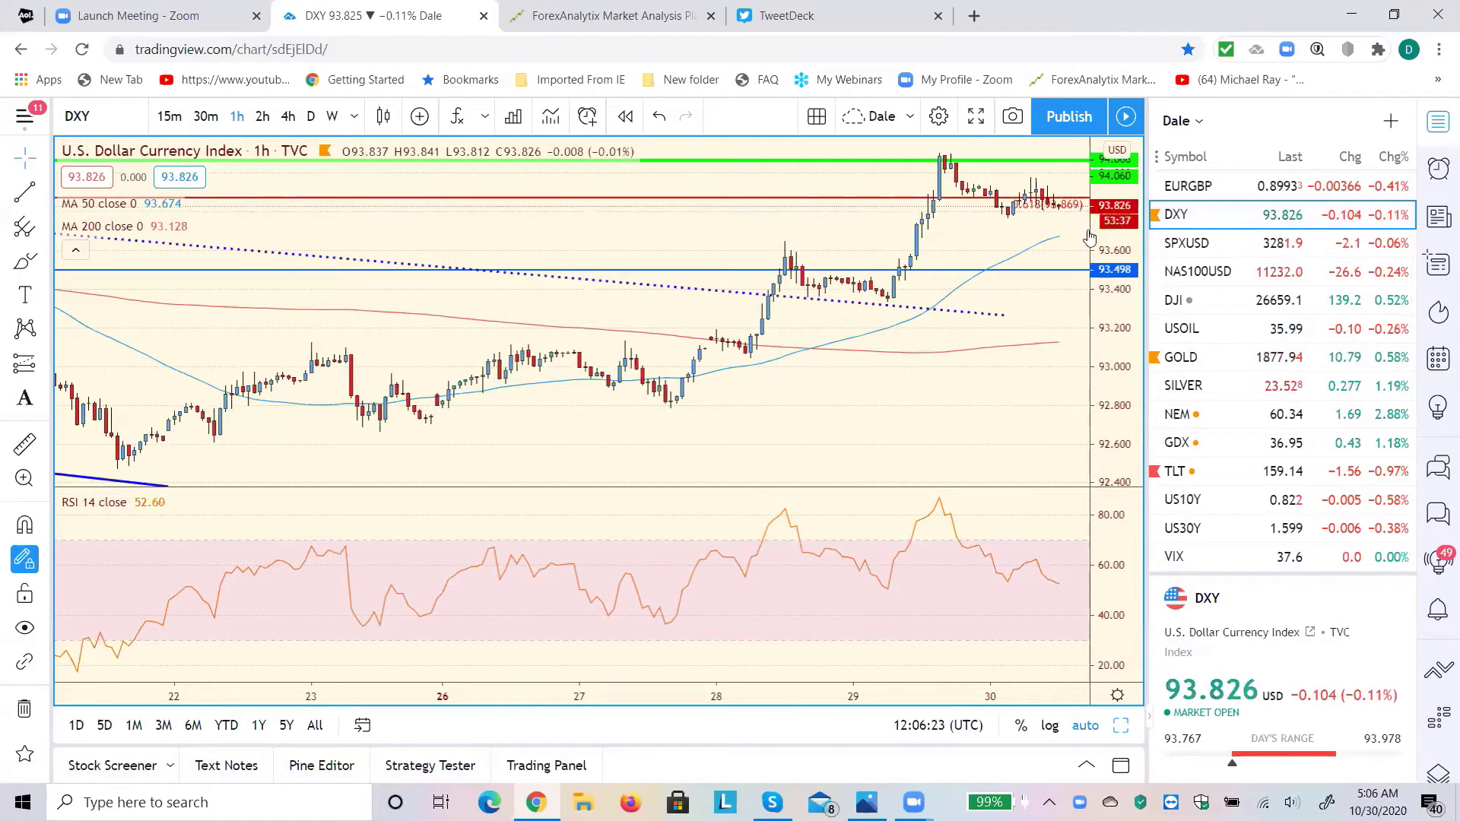
Step: Switch the DXY chart to the W (weekly) interval
click(333, 127)
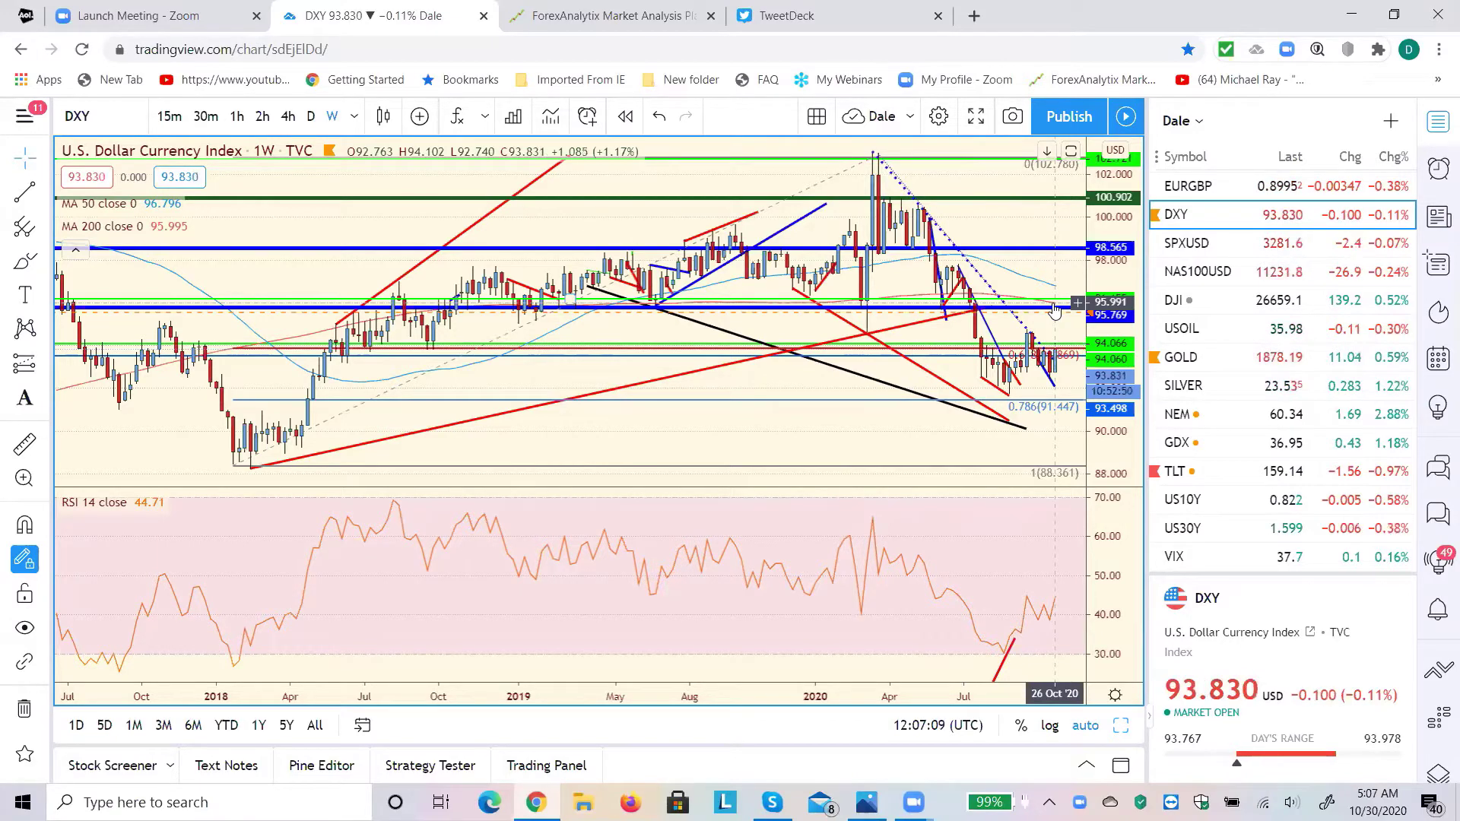
click(1184, 339)
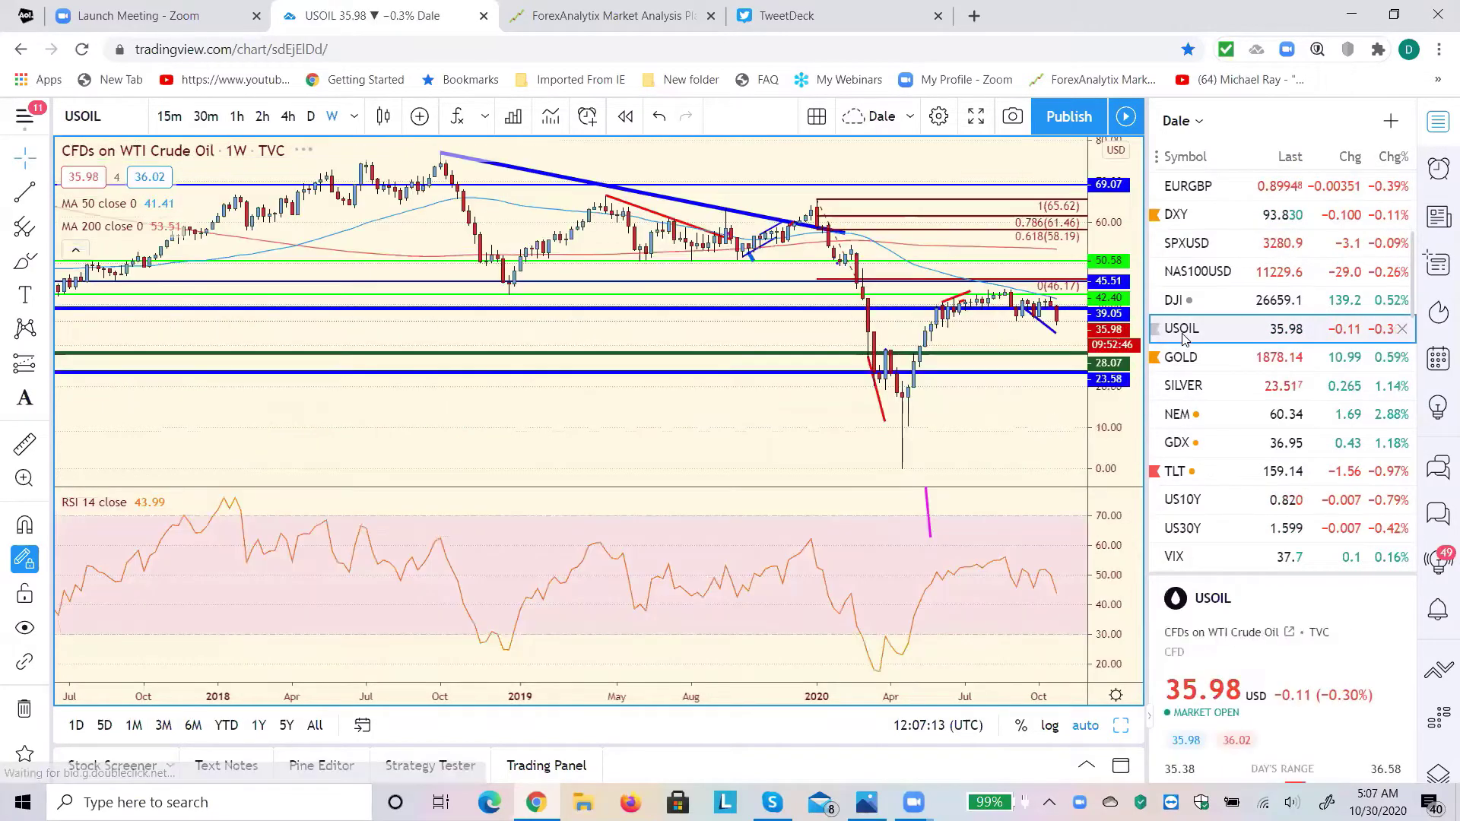
click(288, 117)
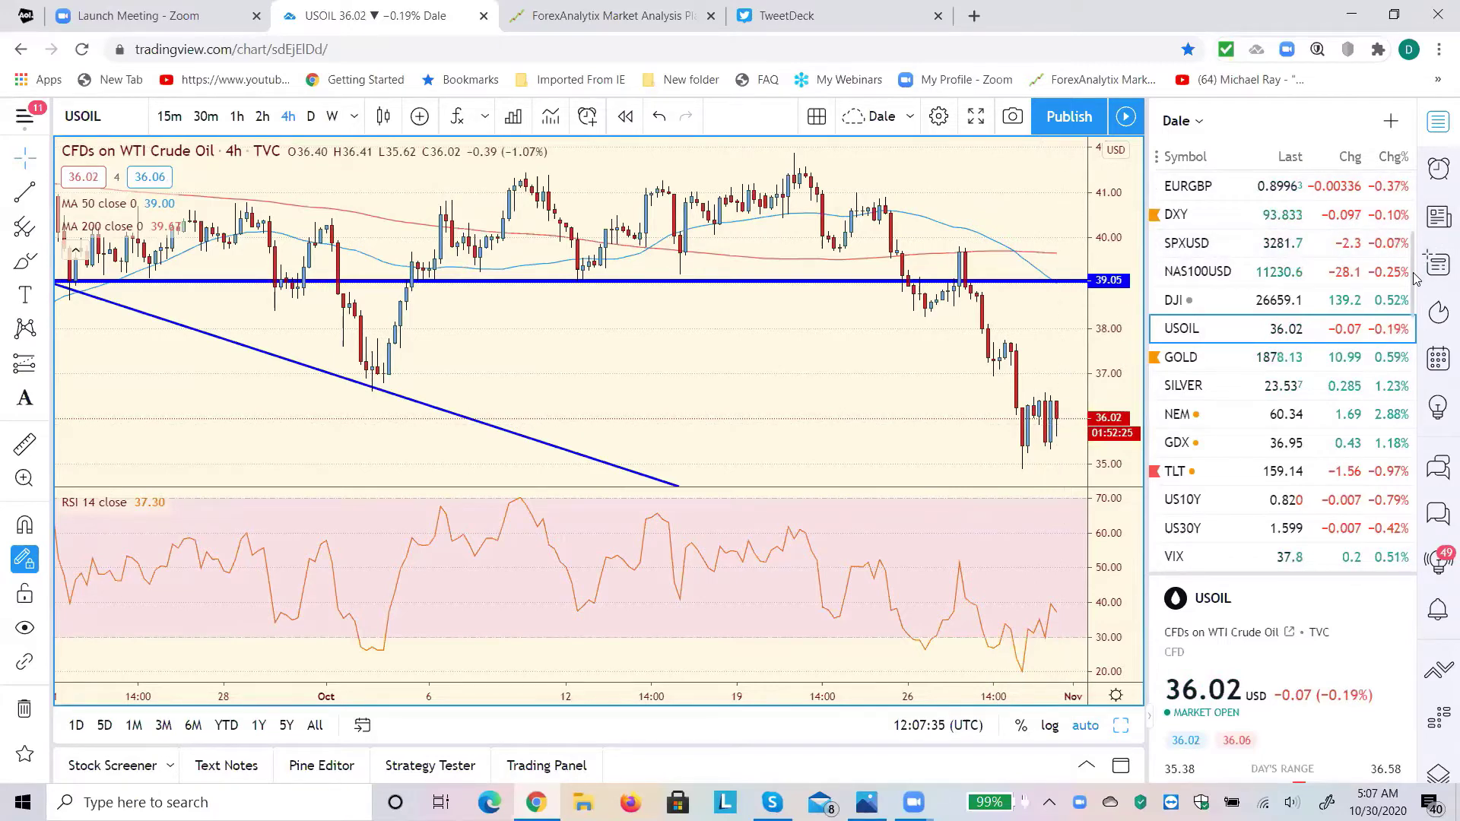
scroll(1413, 240, up, 2)
scroll(1413, 241, up, 3)
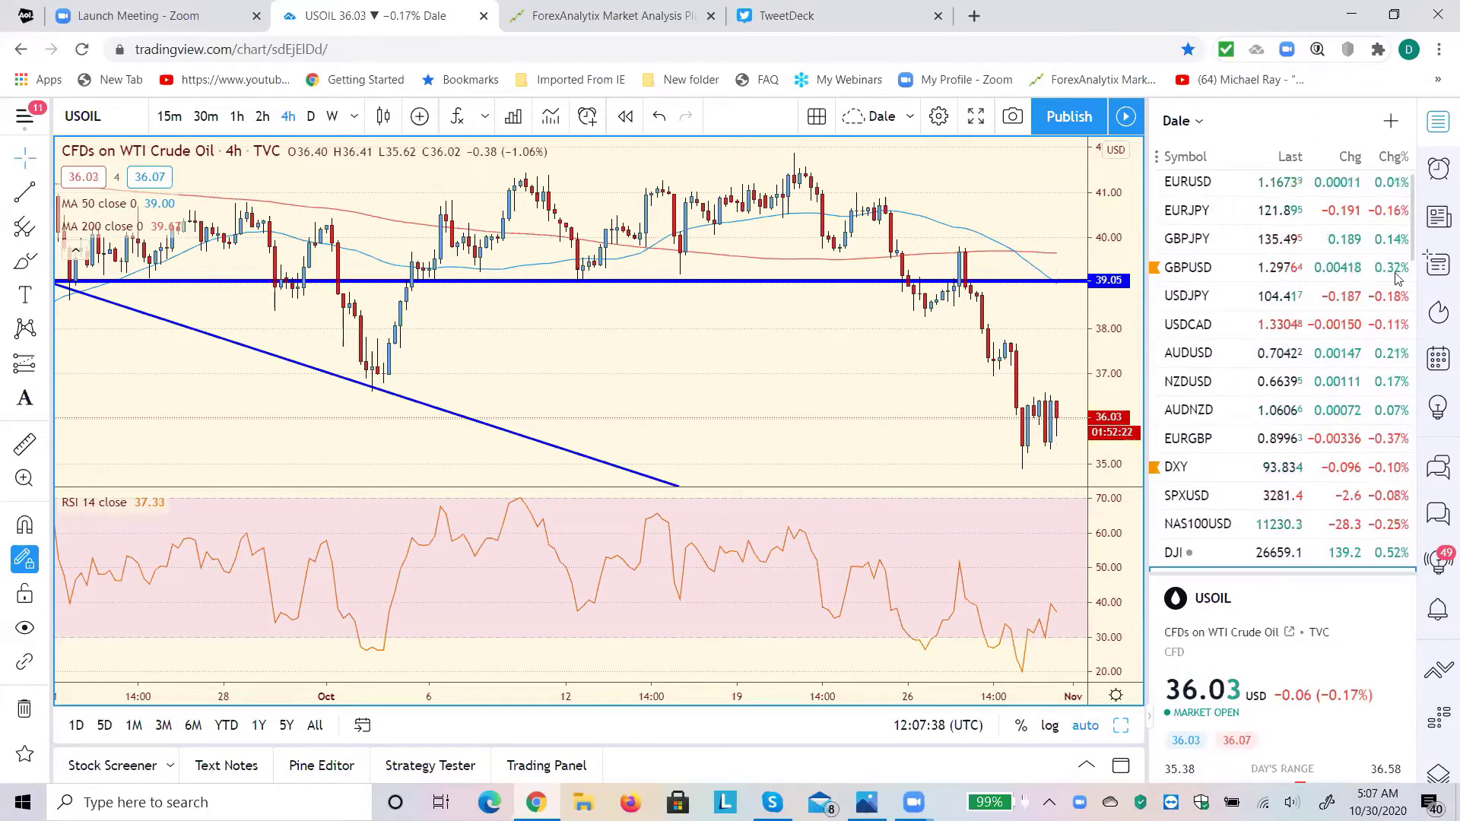
Step: Open USDJPY from the watchlist and set it to the D timeframe
click(1186, 304)
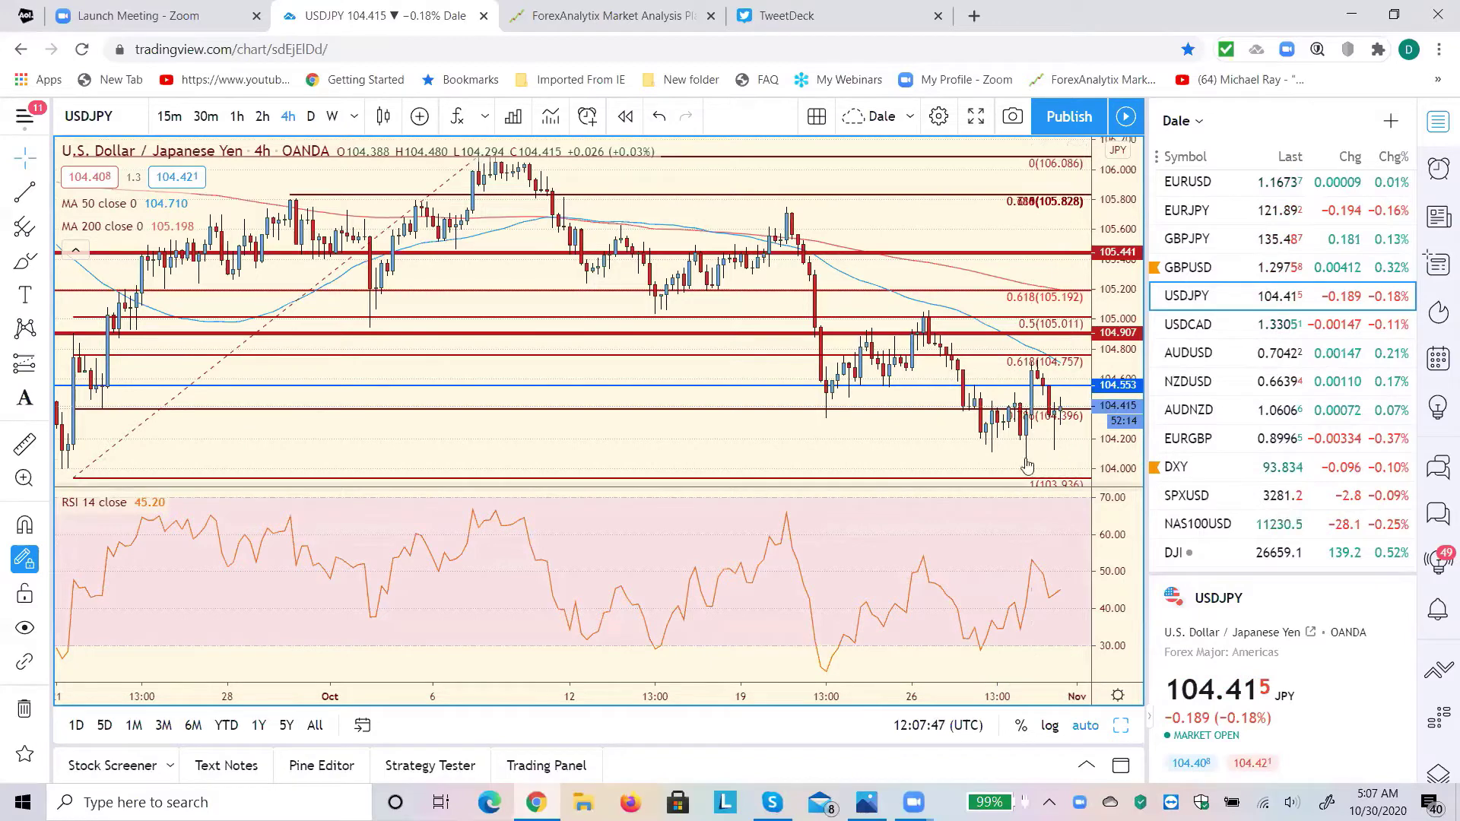
click(312, 121)
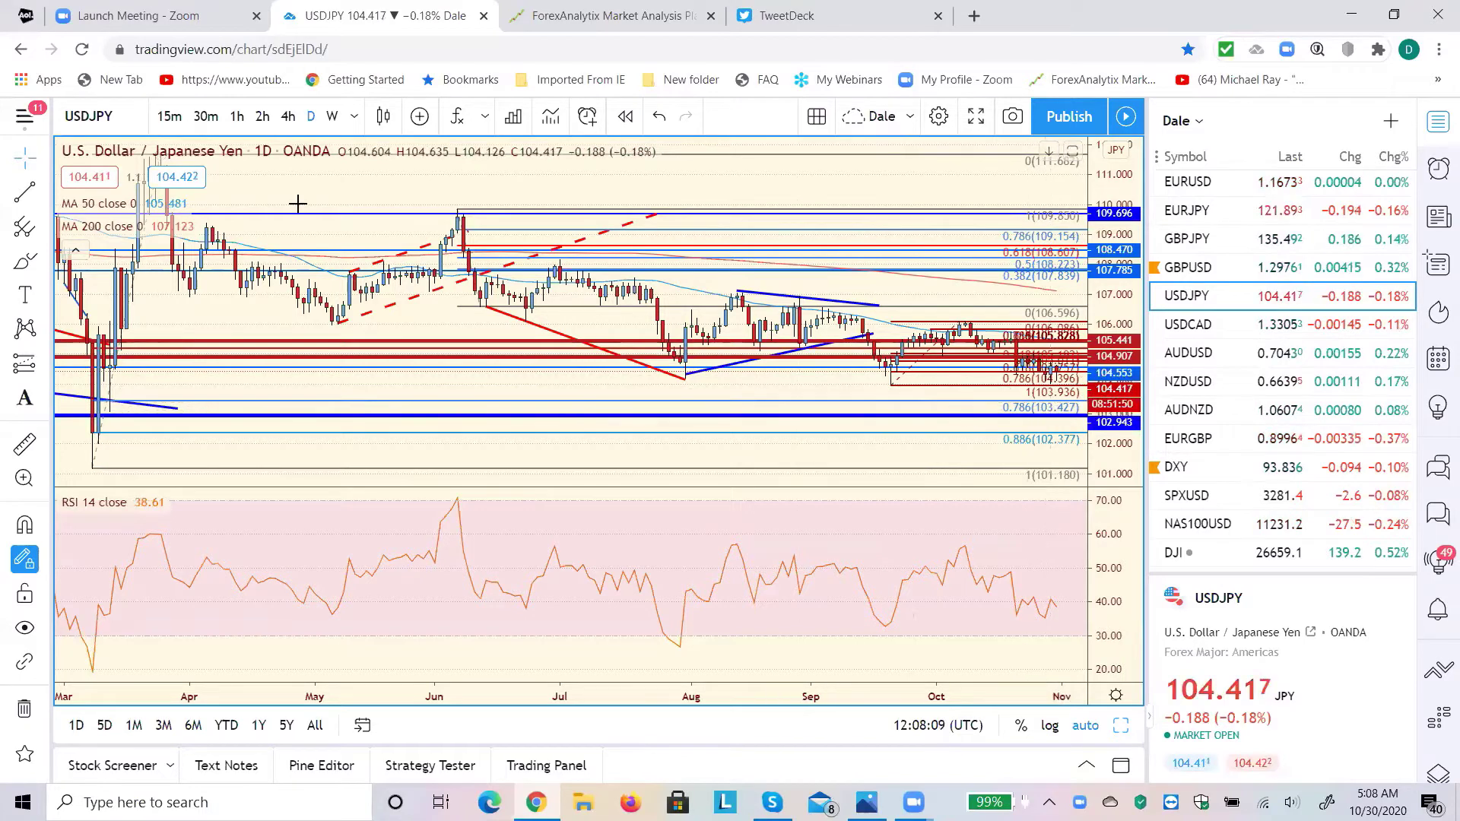
Step: Switch the USDJPY chart to the 2h timeframe
click(262, 131)
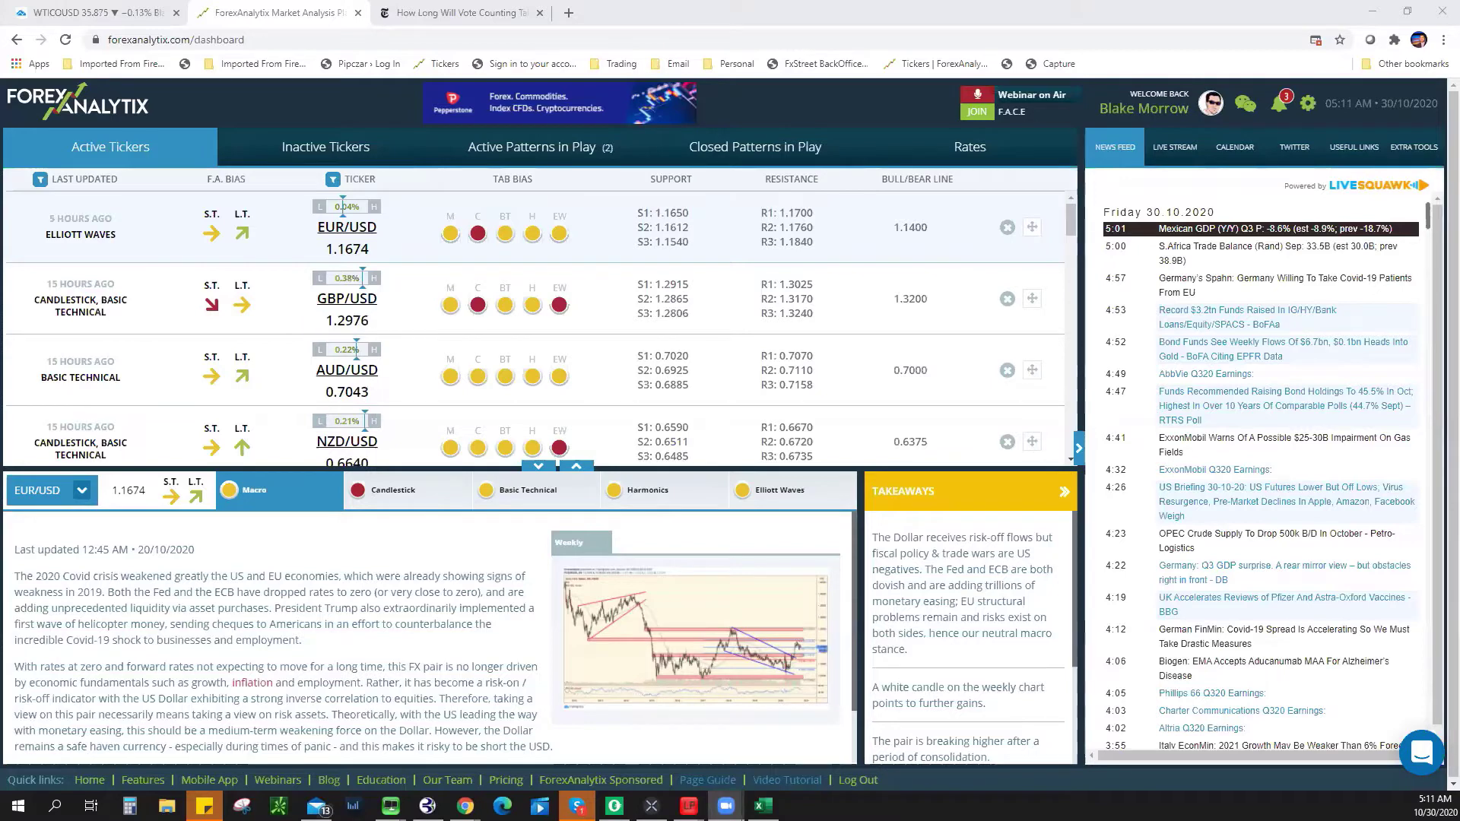
Step: Show the Windows calendar flyout with today's date and time
click(1433, 806)
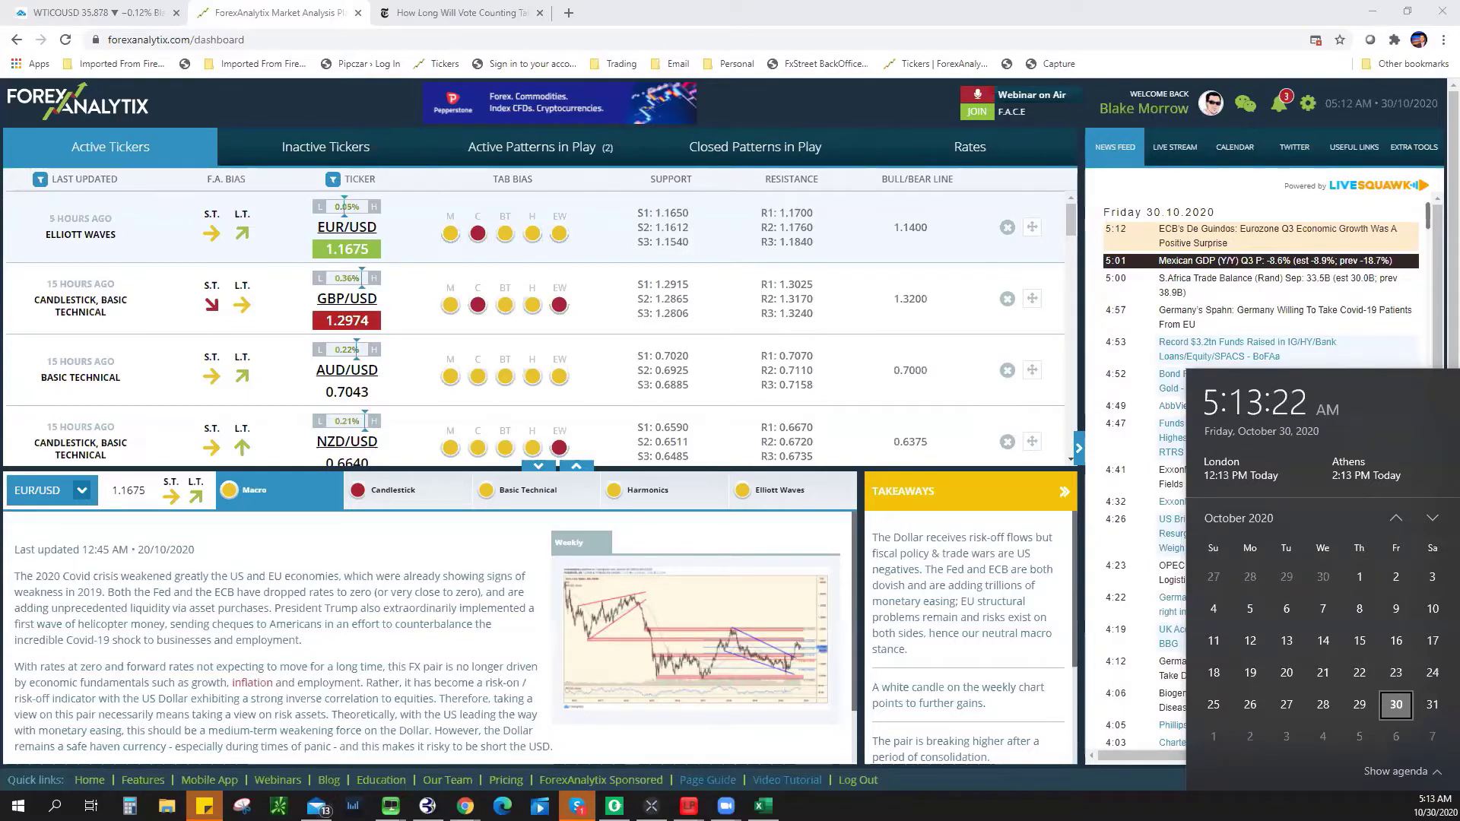
Step: Close the clock and calendar overlay in ForexAnalytix and return to the TradingView crude oil chart
key(Escape)
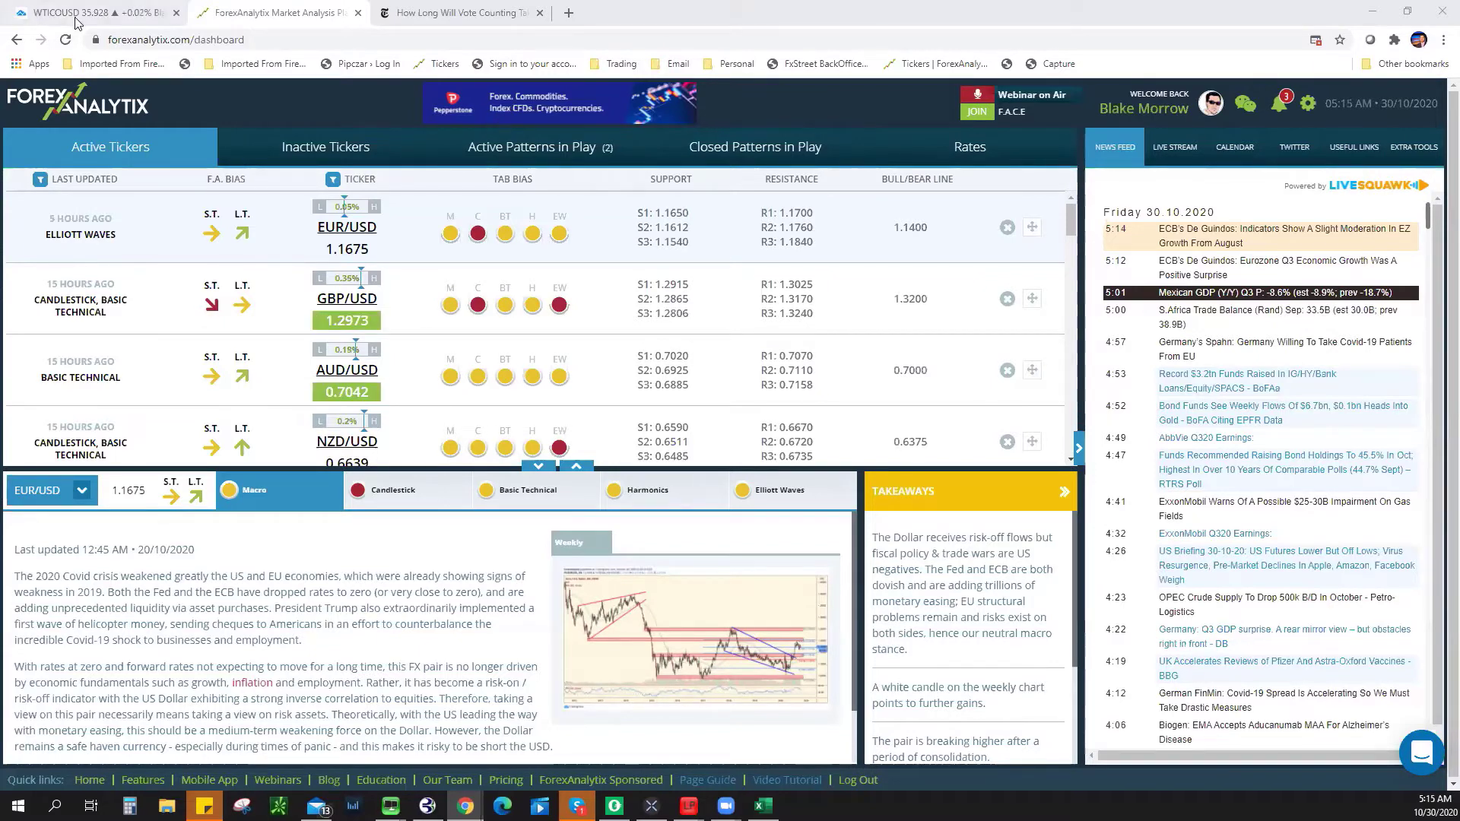
key(ctrl+1)
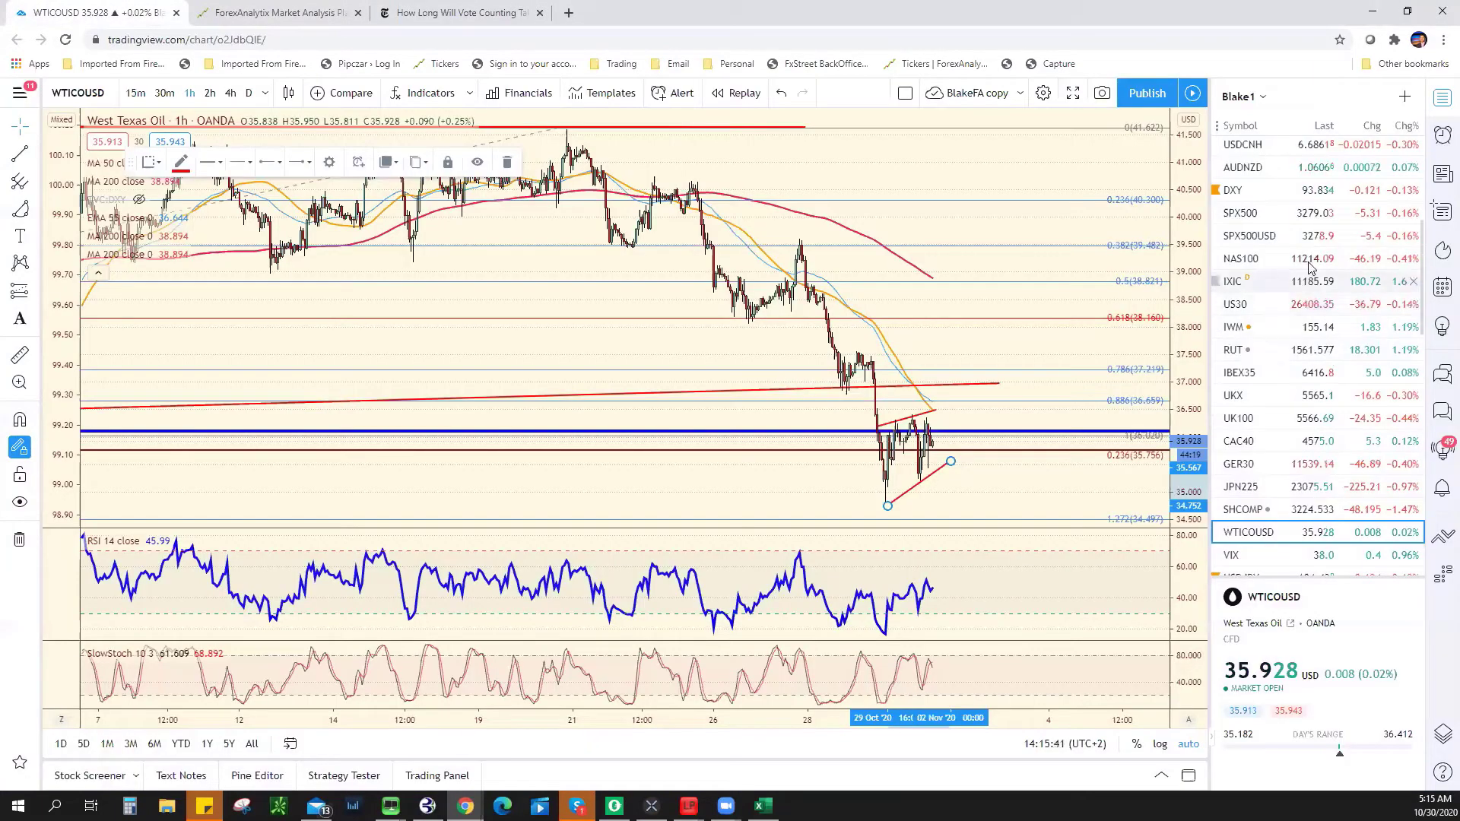
Step: Open SPX500USD from the watchlist on 4-hour candles and zoom around its levels
click(1323, 236)
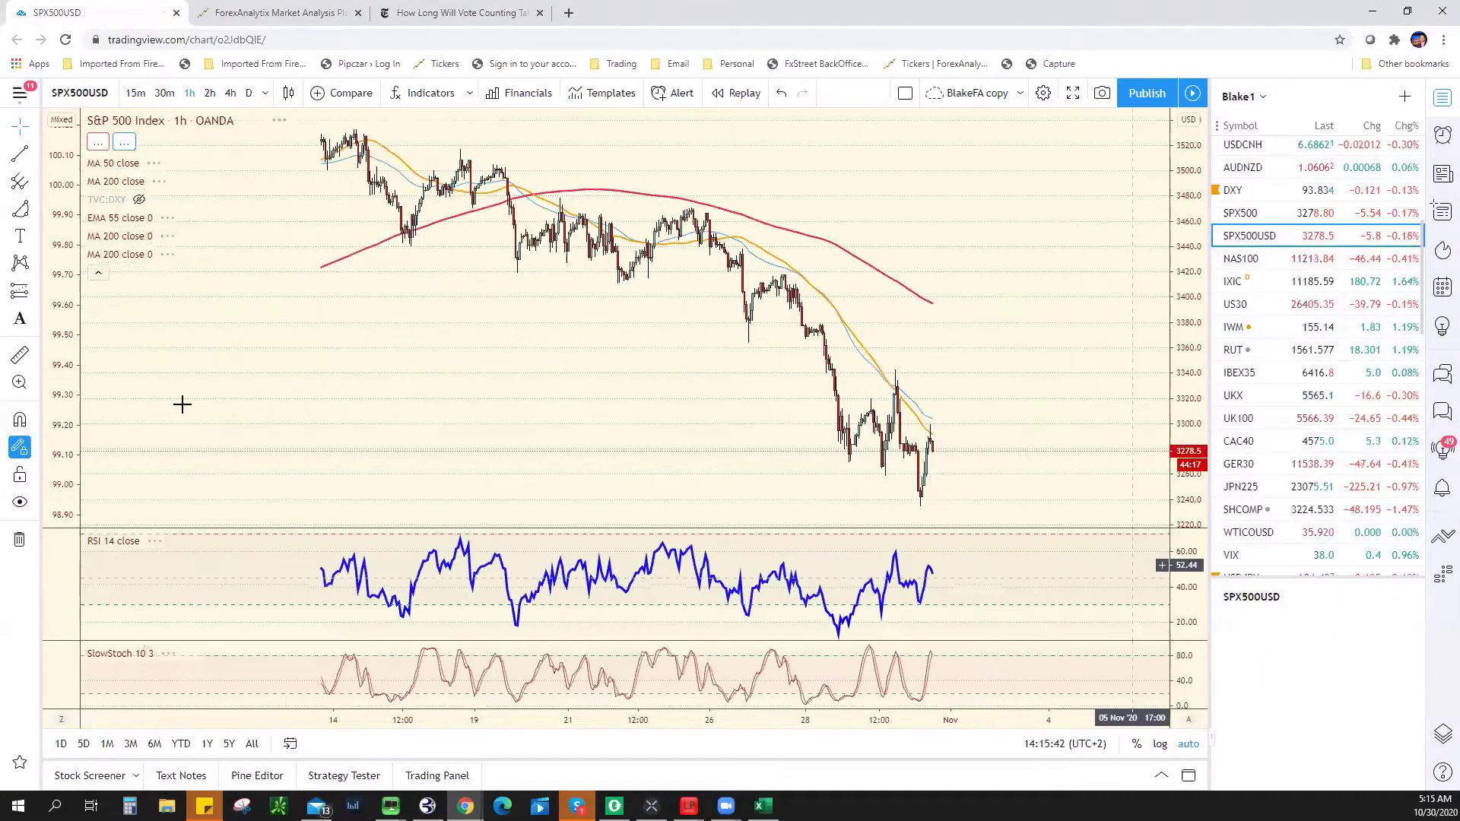
click(231, 93)
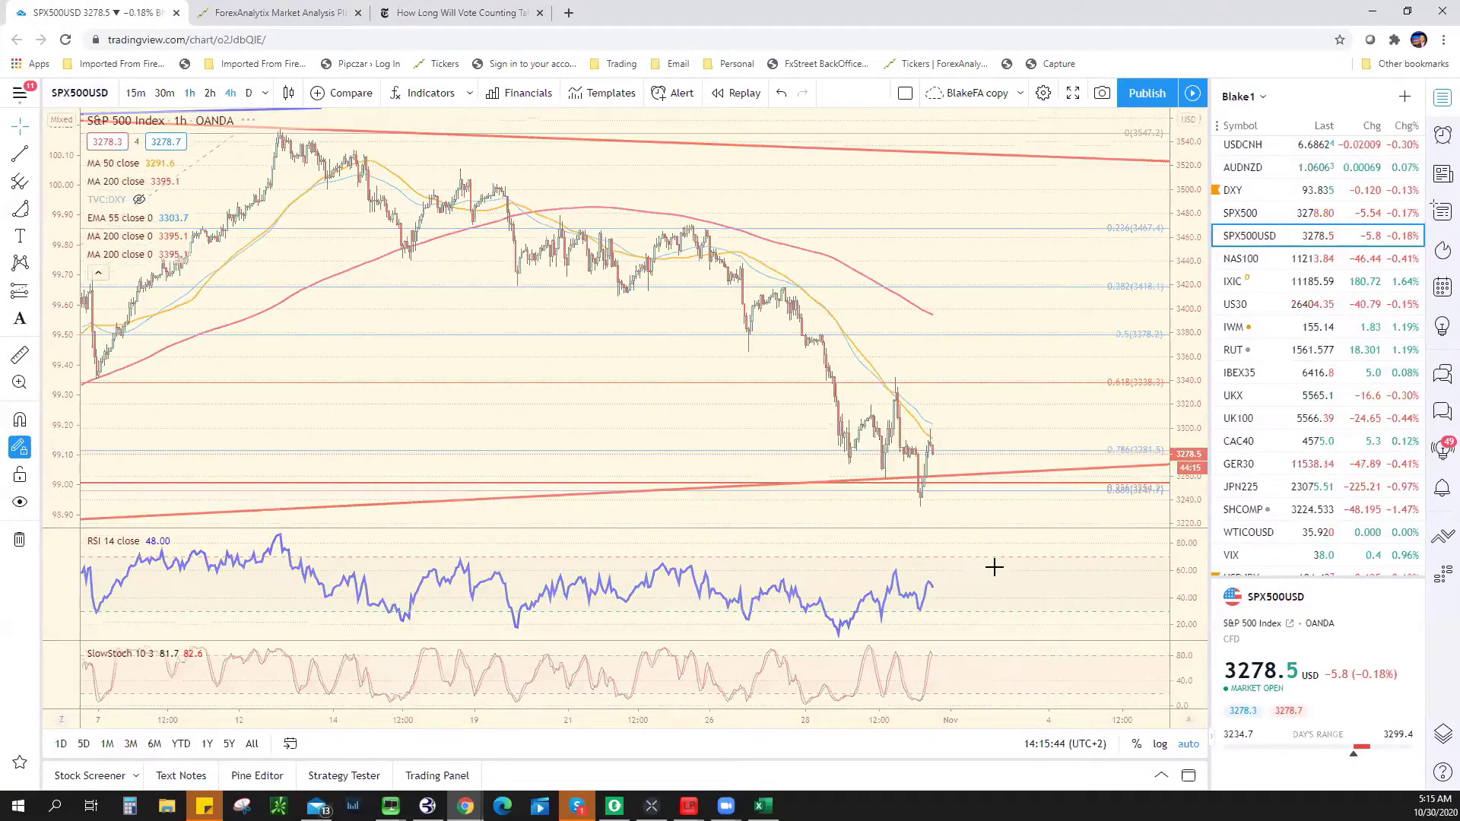
scroll(977, 578, down, 2)
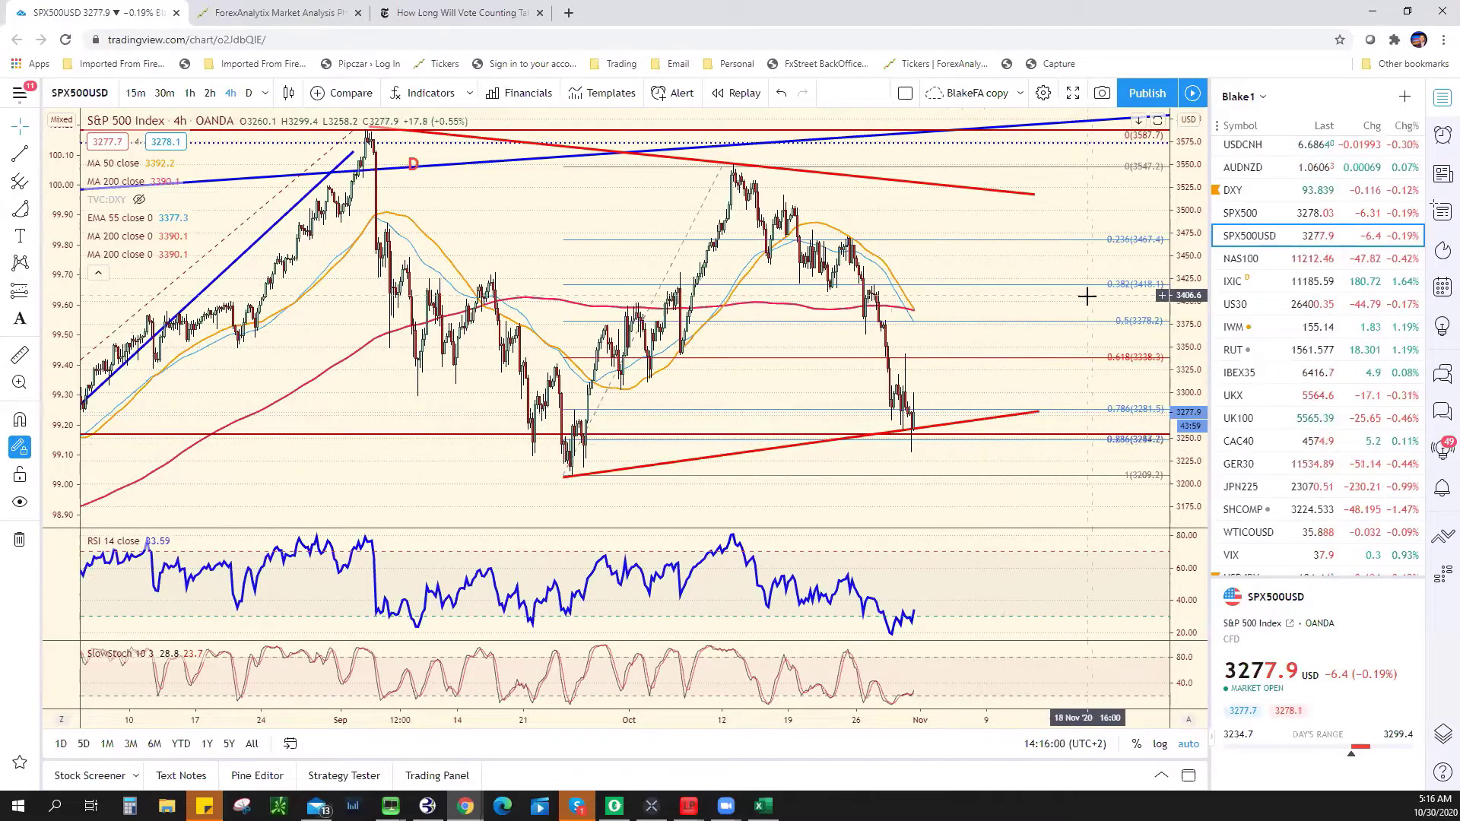
scroll(1076, 315, down, 3)
scroll(1053, 362, up, 3)
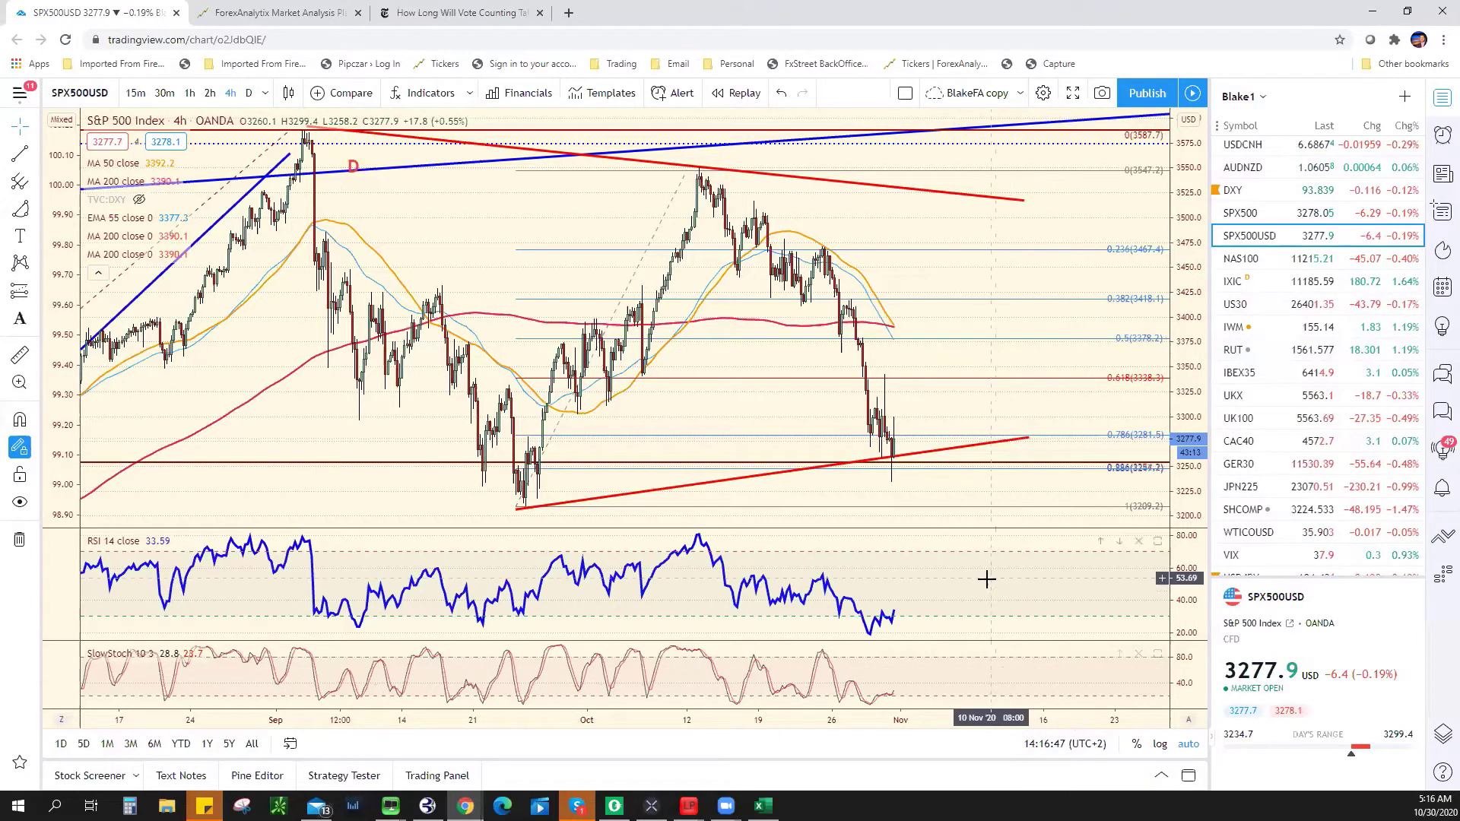
scroll(985, 576, up, 3)
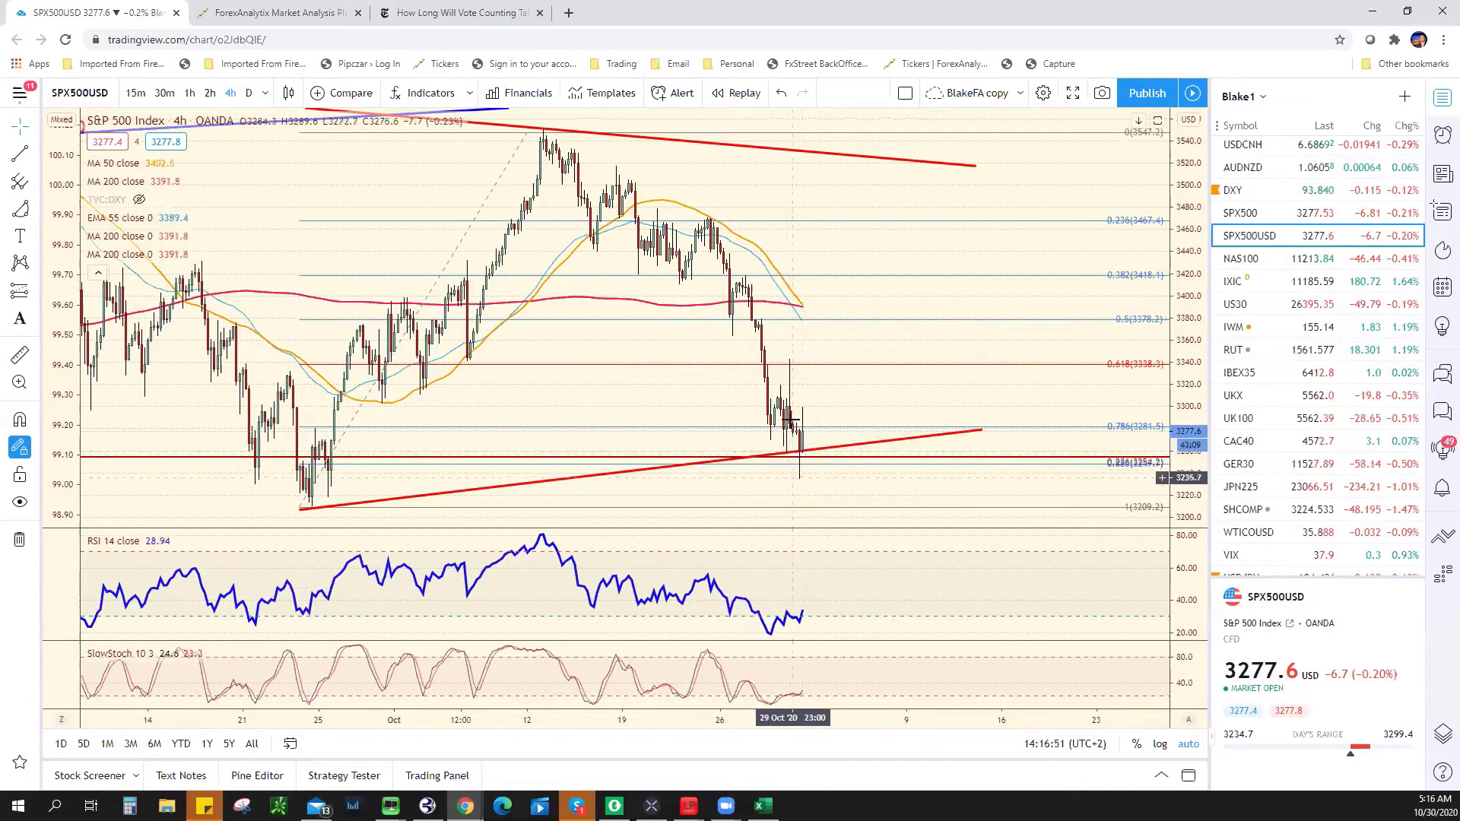
Step: Switch SPX500USD to hourly candles and pan back to earlier October prices
click(189, 92)
drag(772, 464, 798, 489)
scroll(870, 489, up, 2)
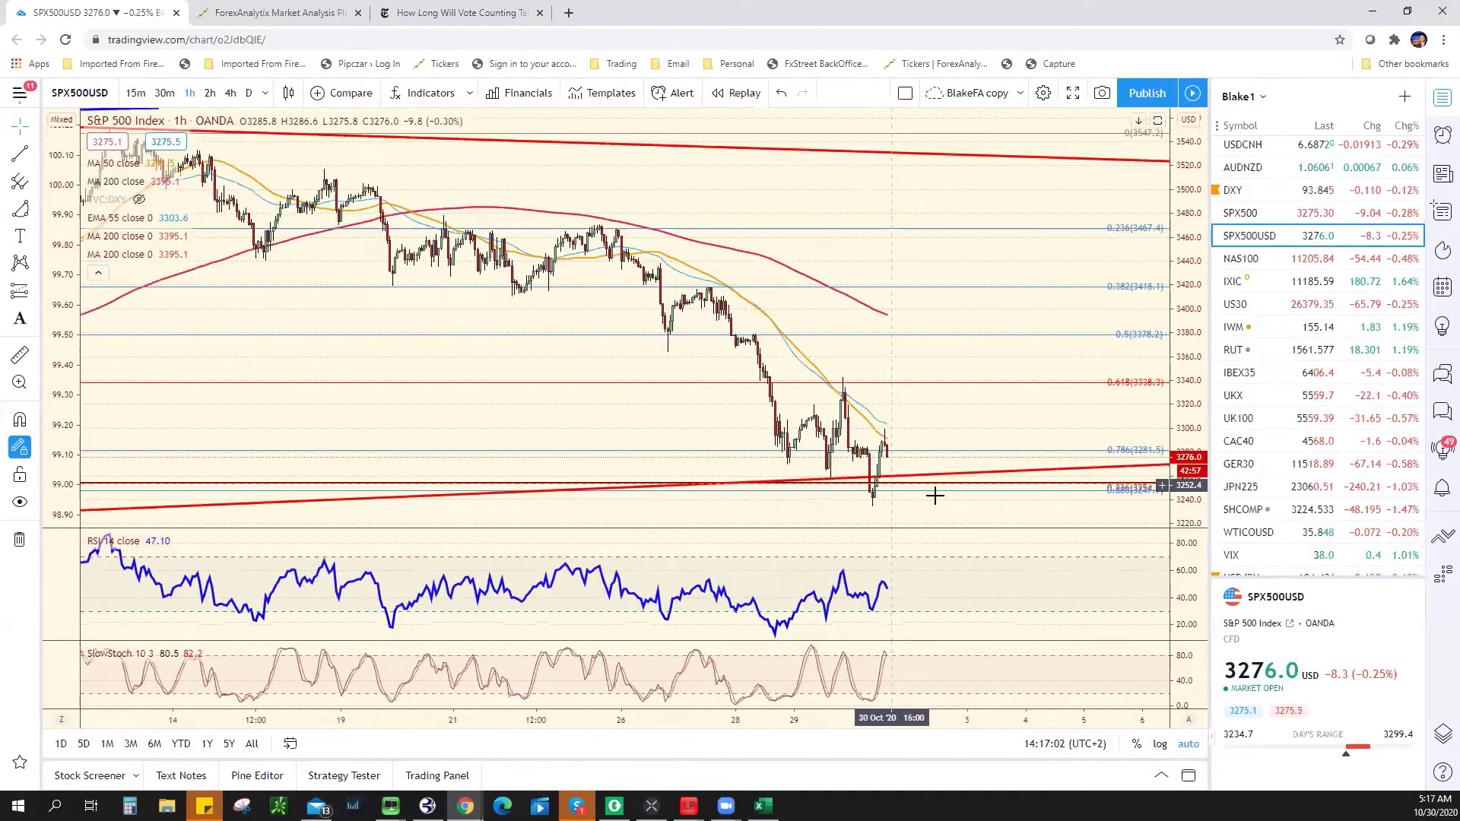
scroll(936, 494, down, 4)
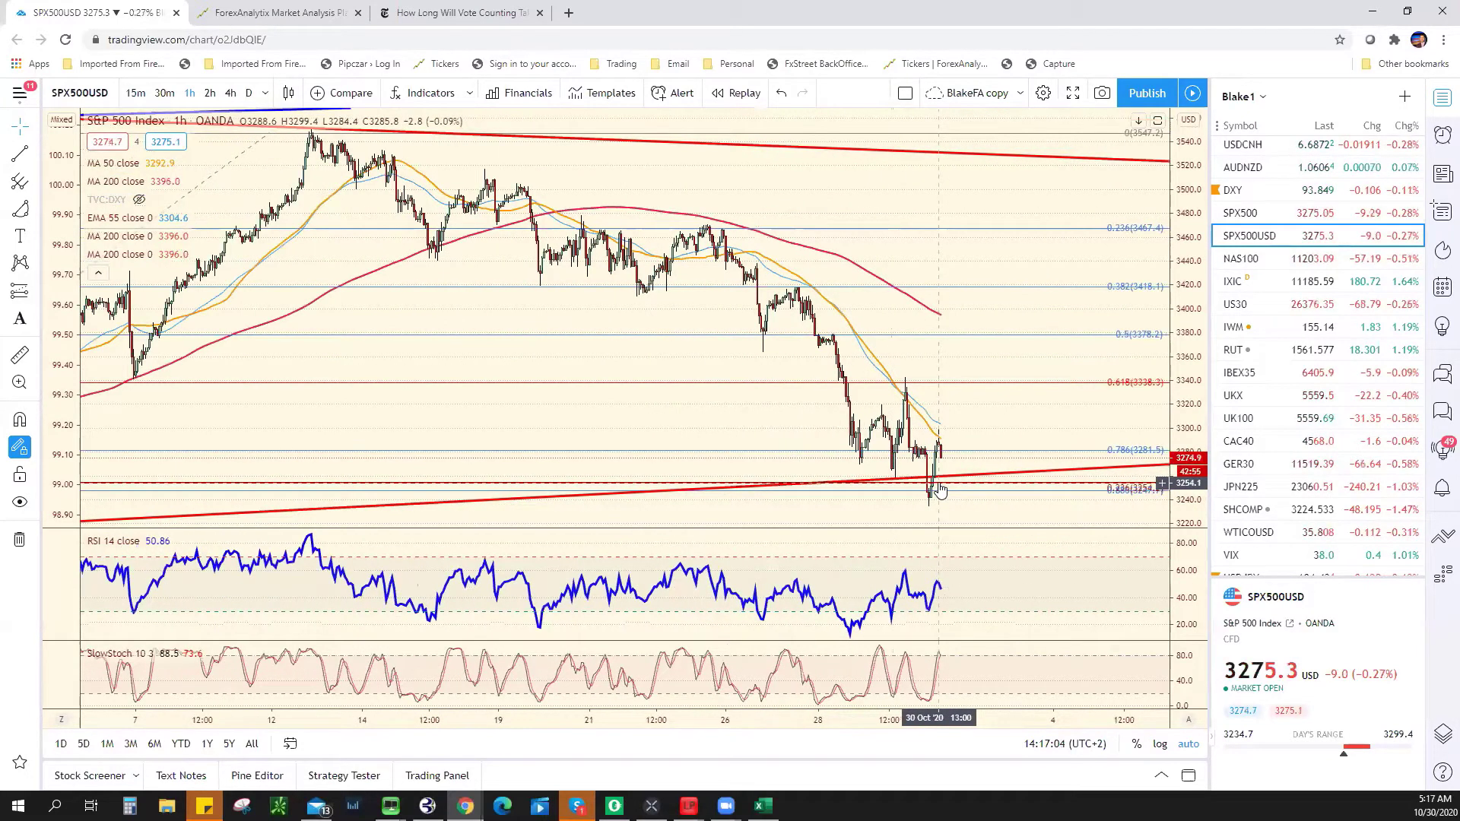
Step: Enter 3250 as SPX support in cell E20, then glance back at the S&P chart
key(alt+Tab)
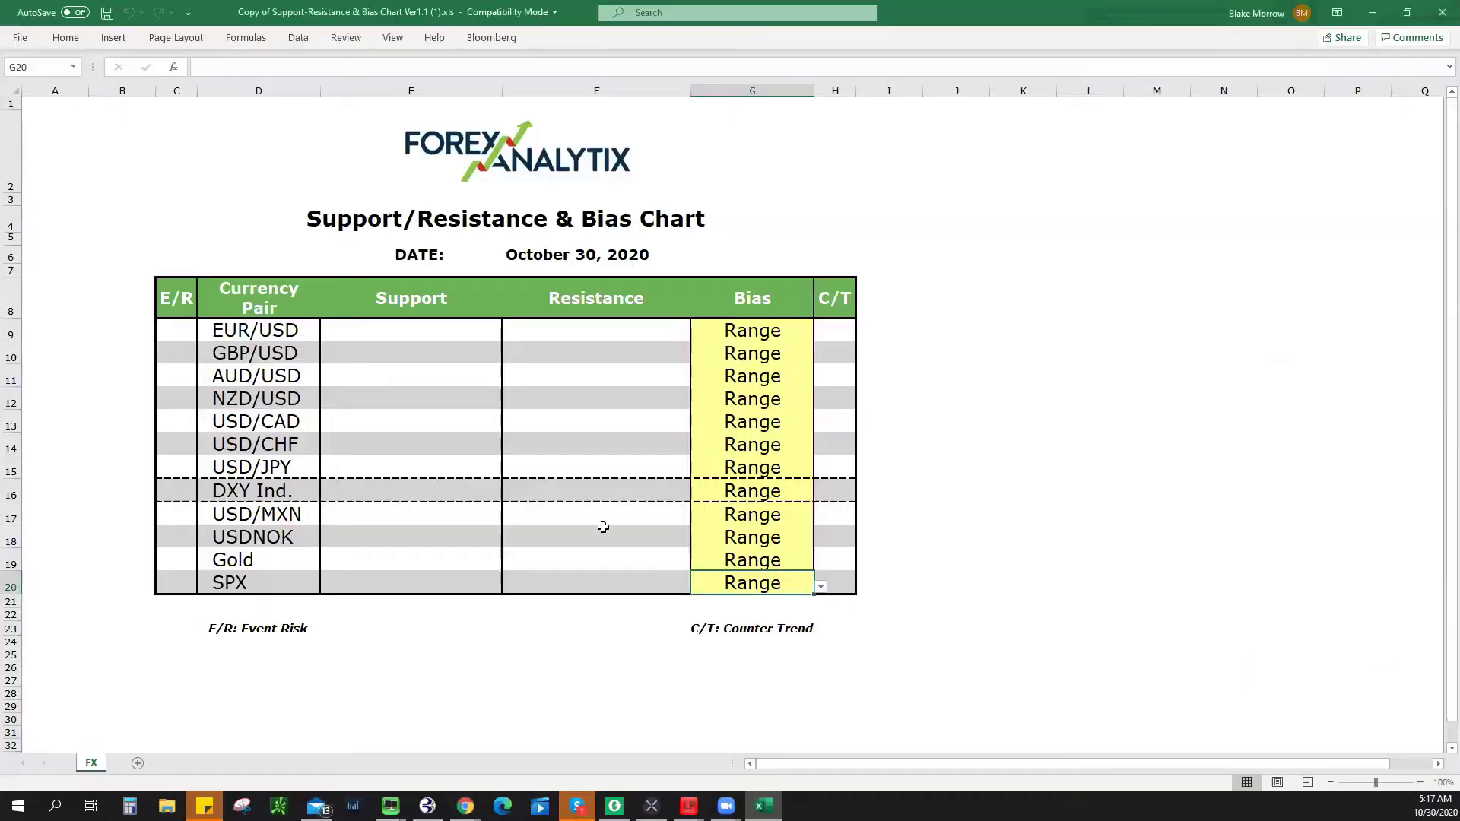
click(394, 578)
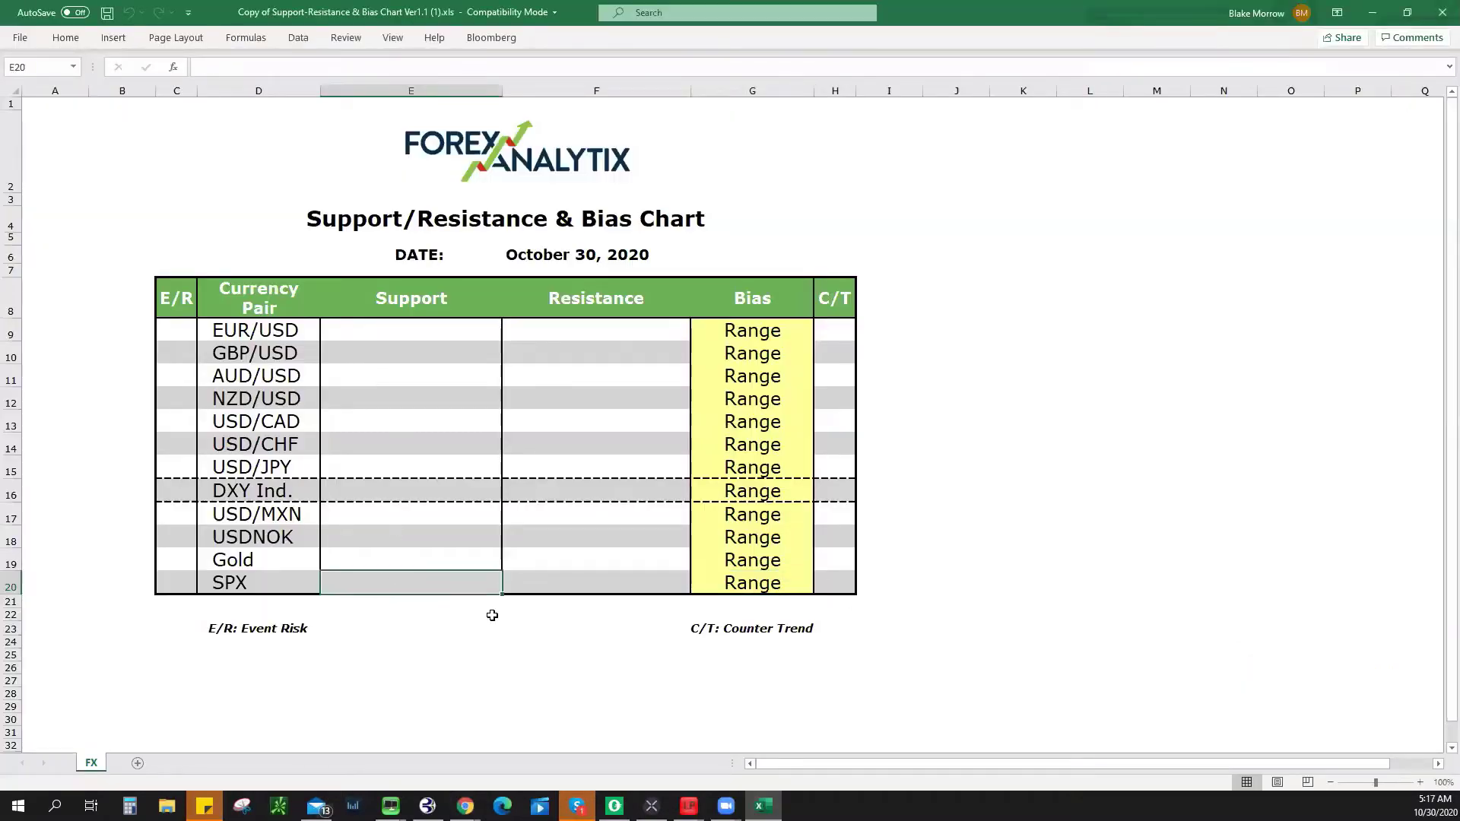
text(3250)
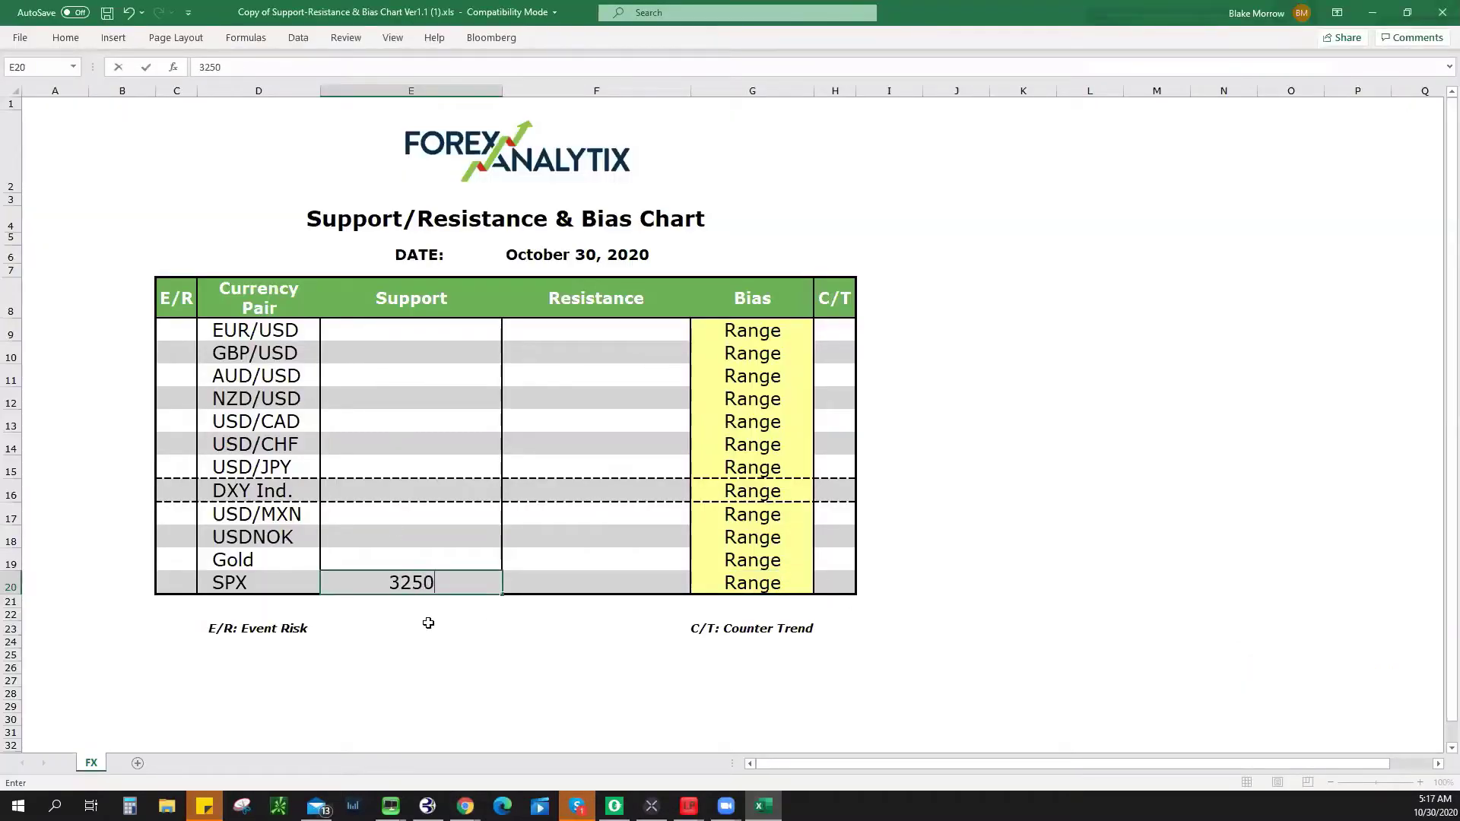
key(alt+Tab)
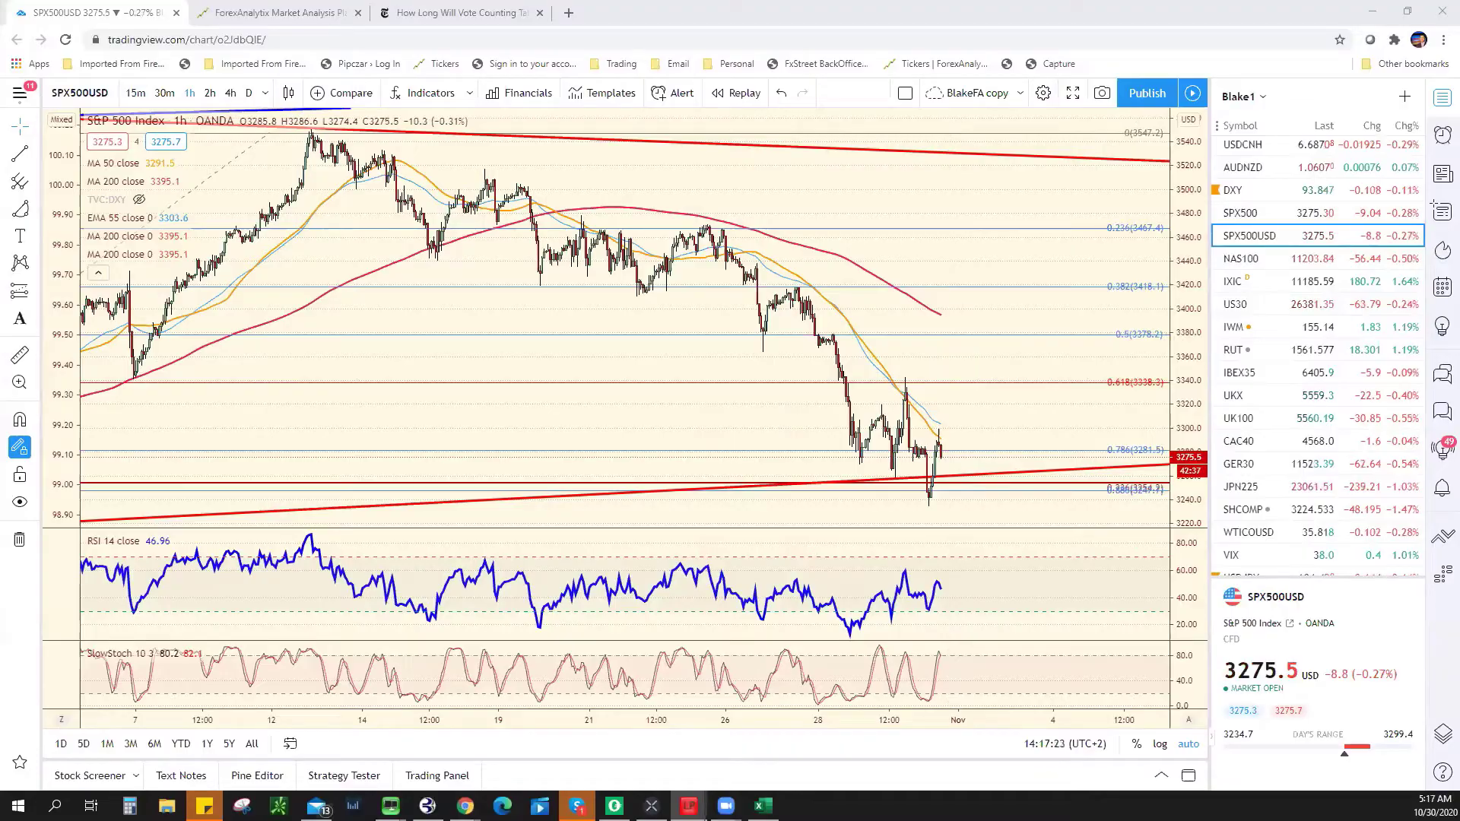
Step: Enter 3350 as SPX resistance in cell F20 and return to TradingView
key(alt+Tab)
click(580, 587)
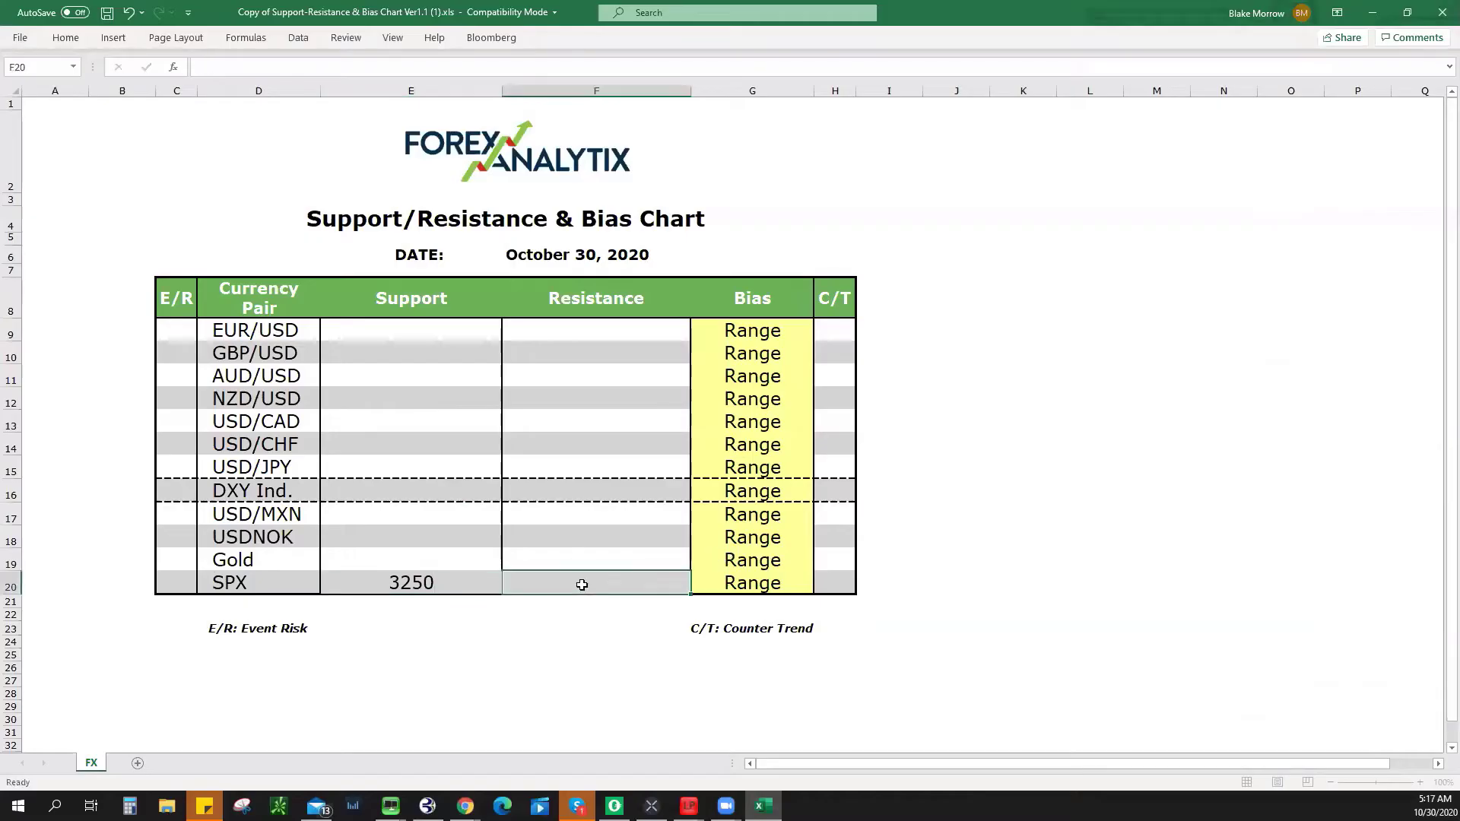
text(3350)
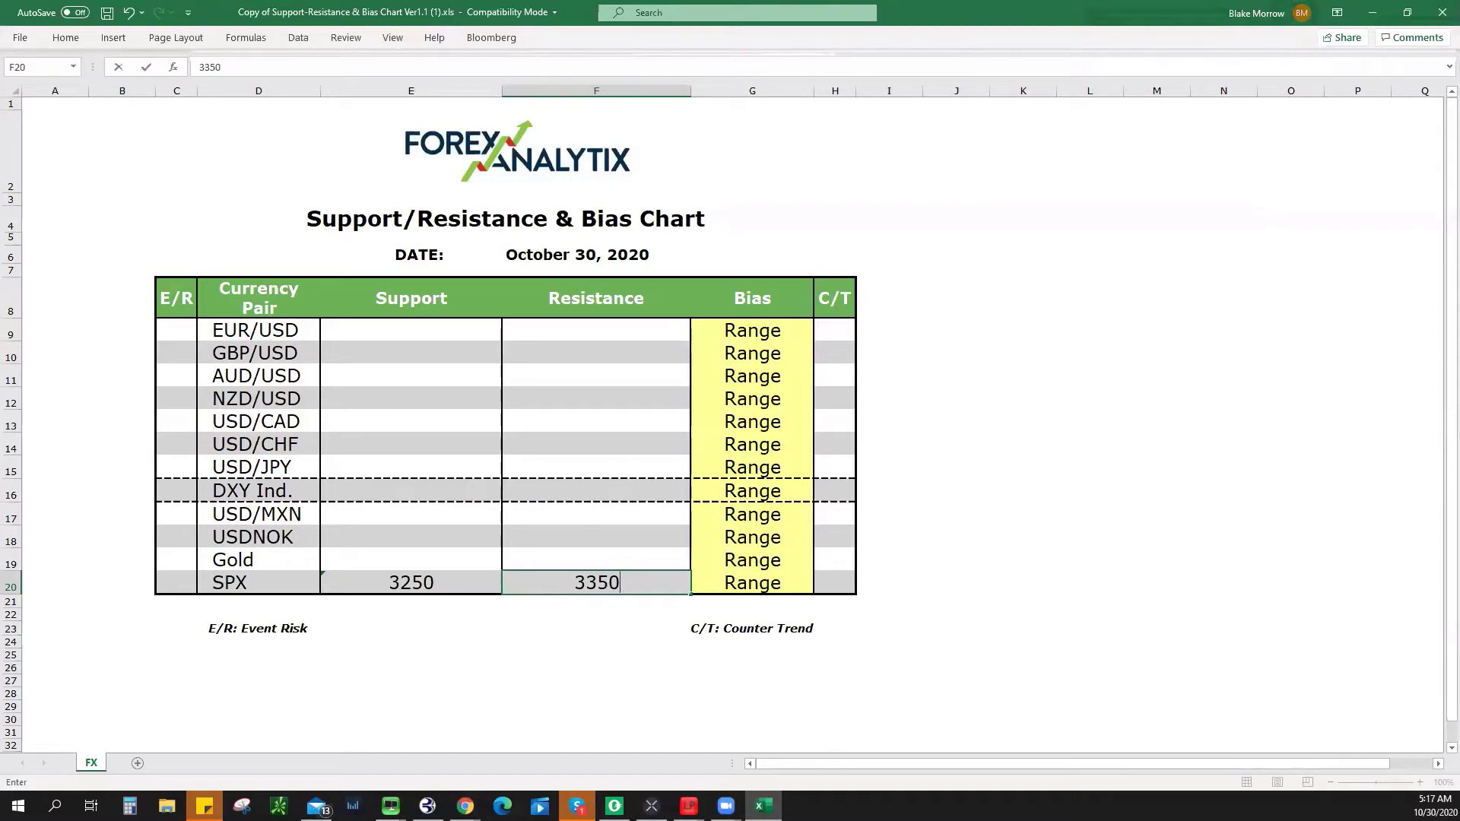
key(alt+Tab)
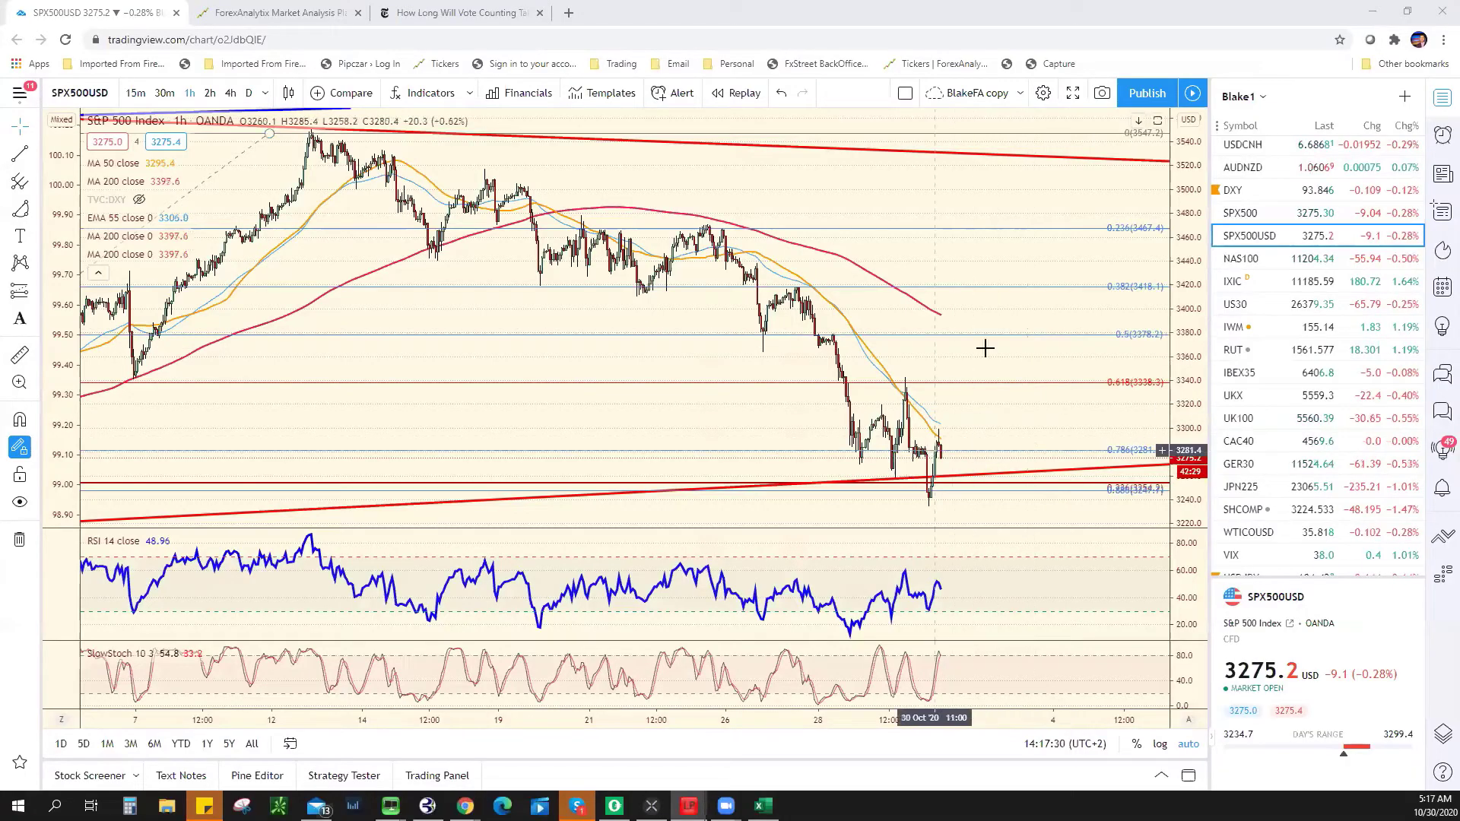
scroll(1305, 174, up, 4)
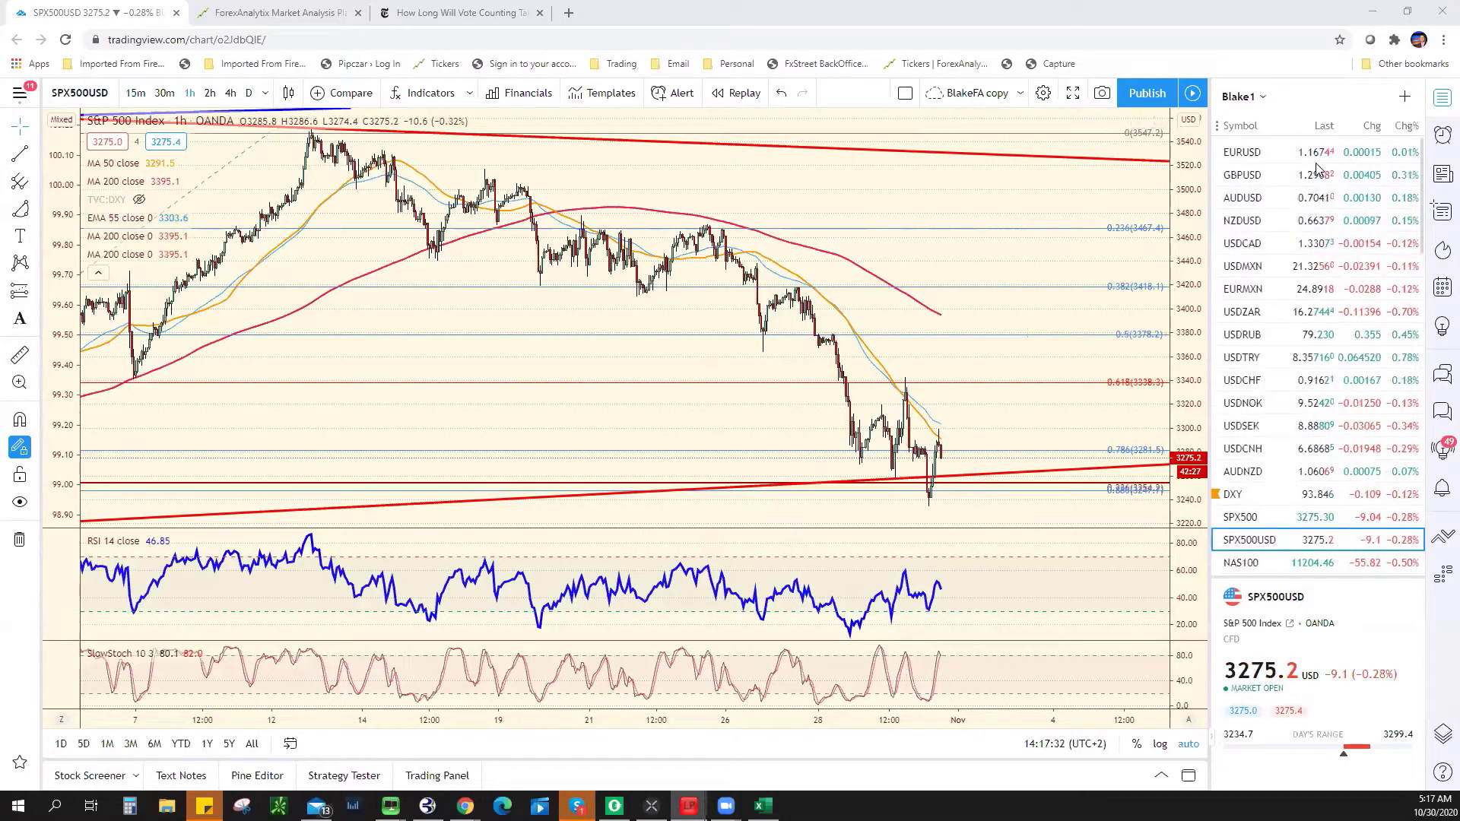
click(1316, 152)
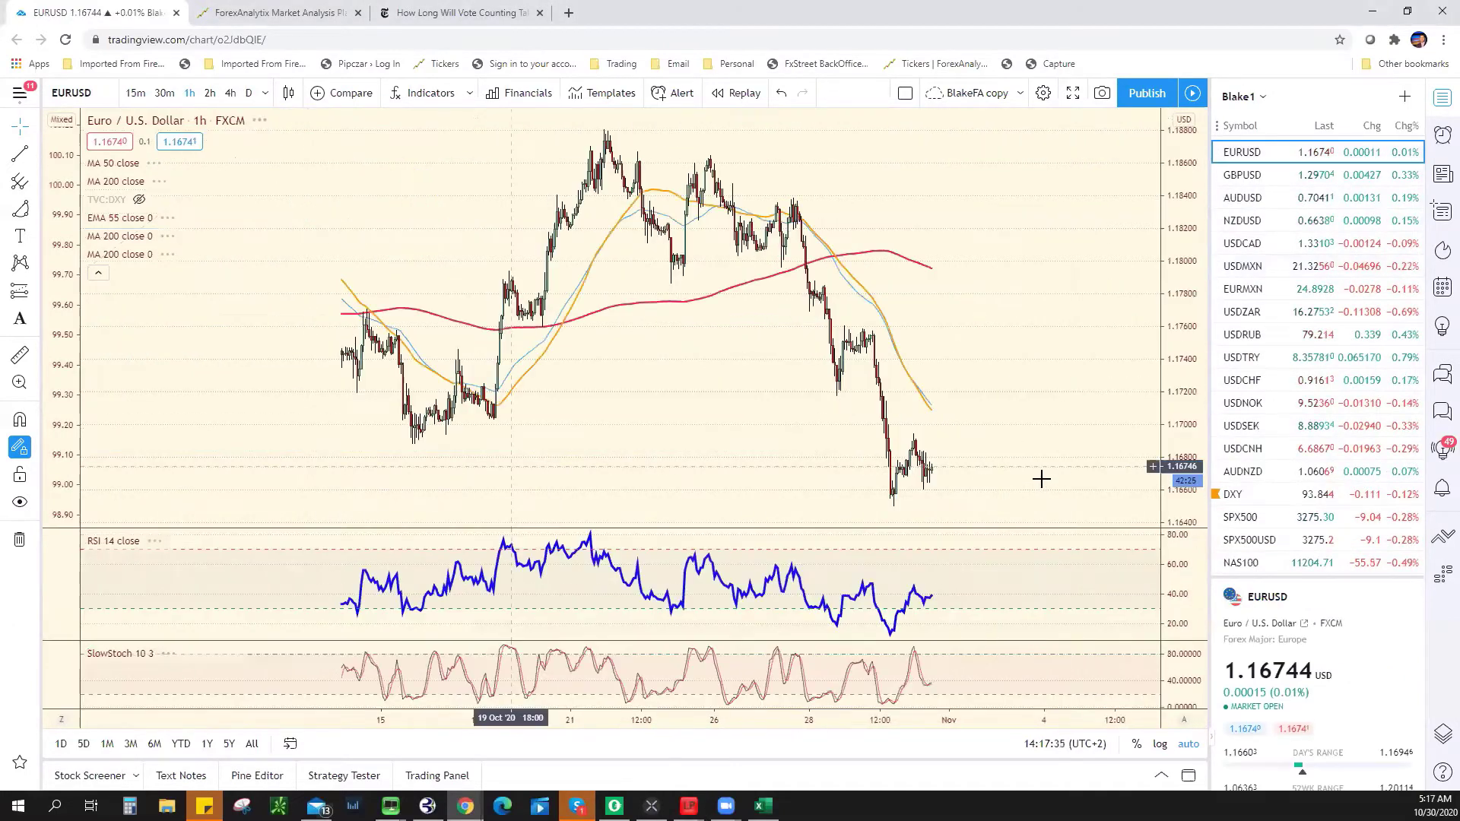
scroll(969, 502, down, 3)
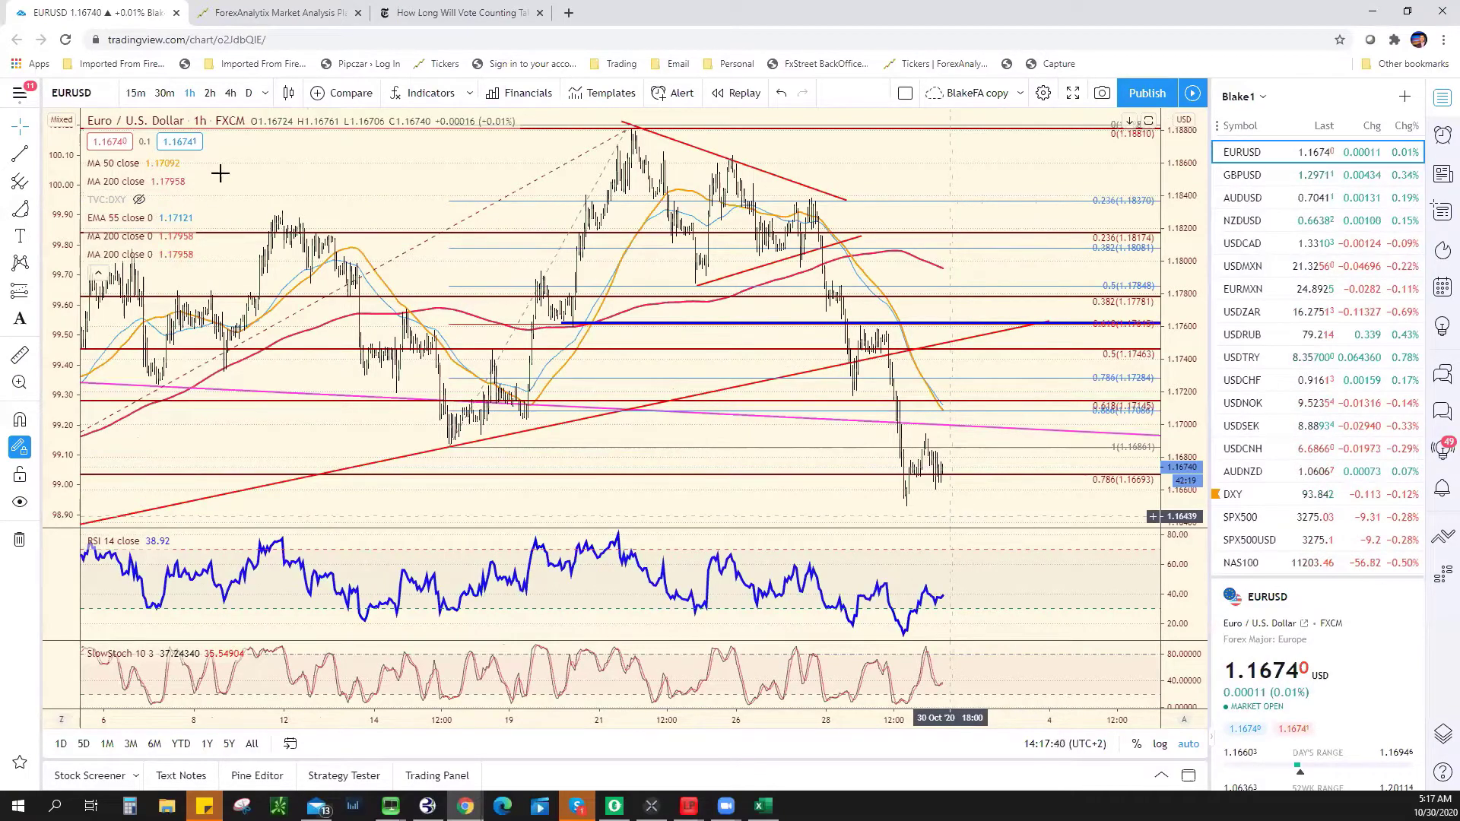
click(231, 93)
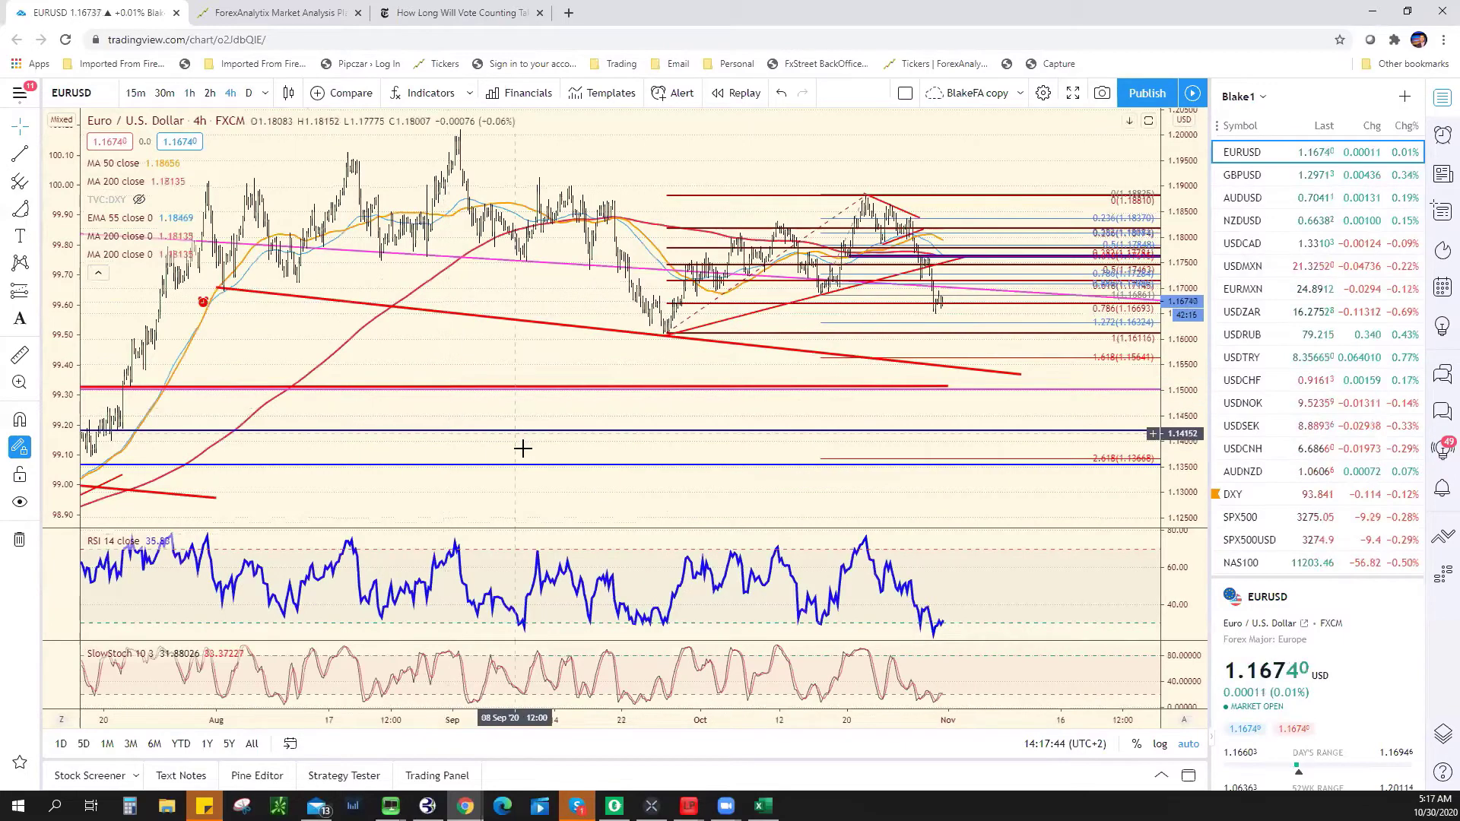
scroll(829, 455, up, 5)
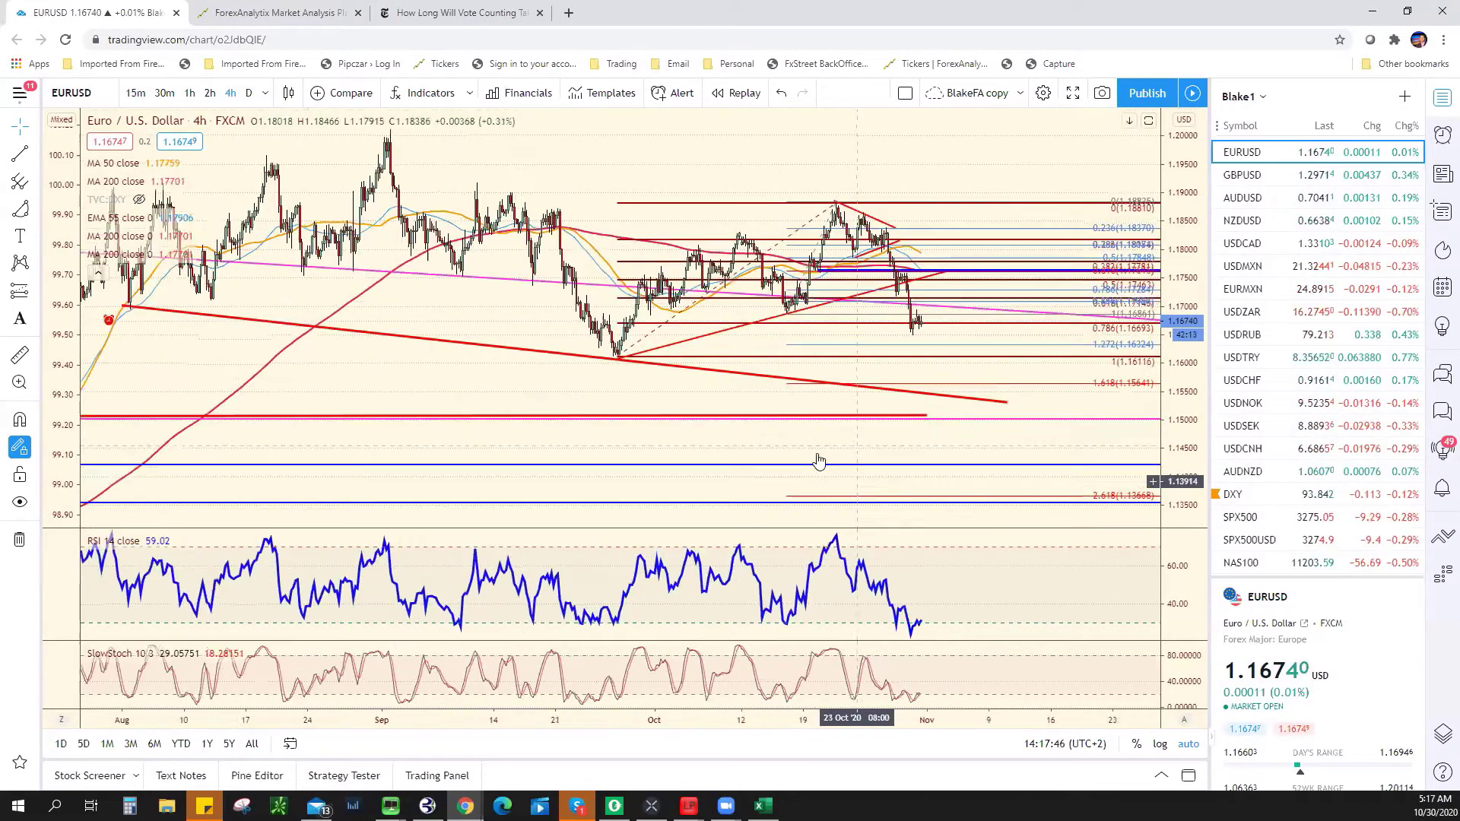
scroll(807, 468, down, 1)
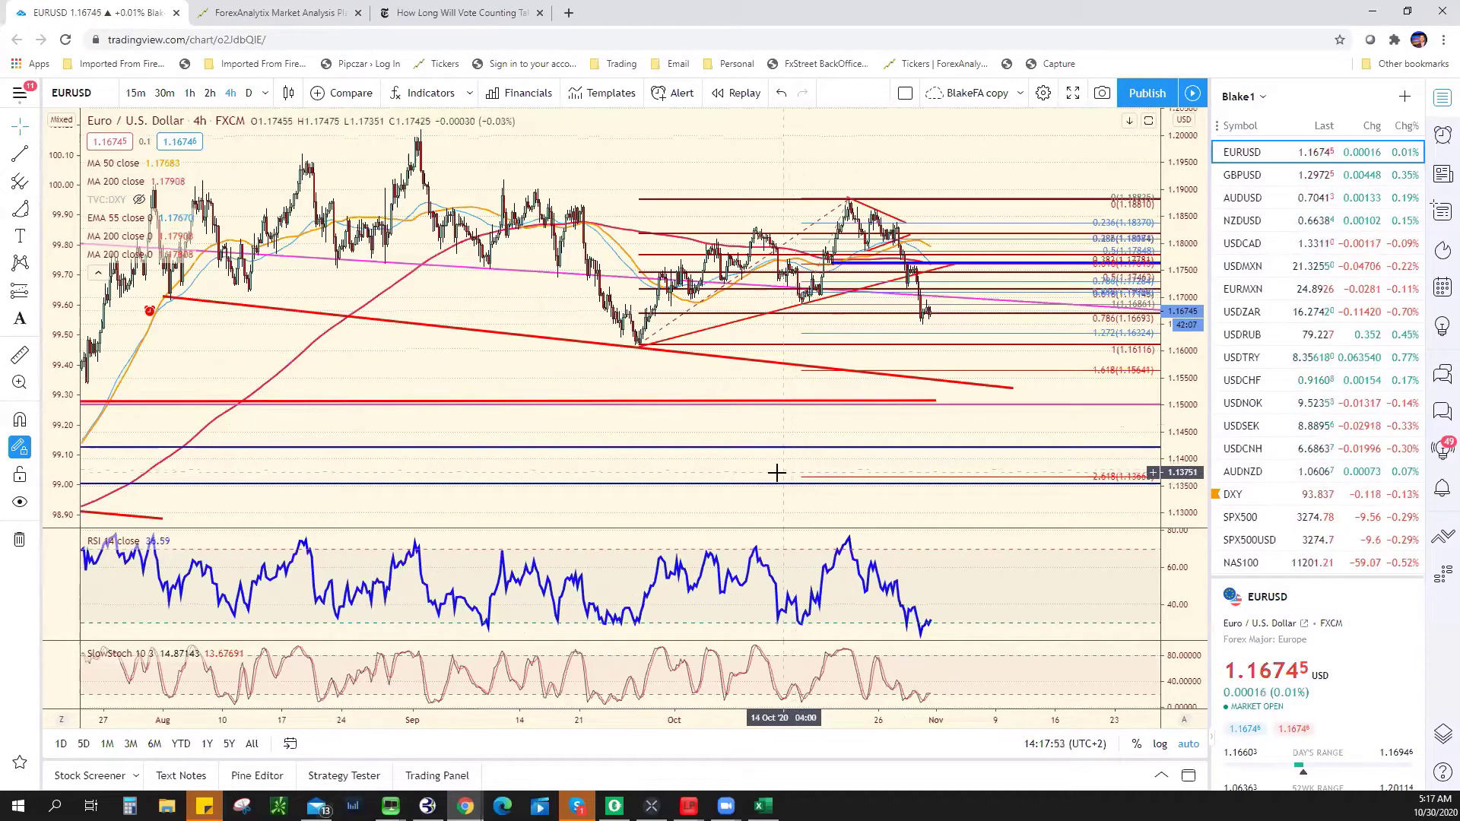
scroll(772, 479, down, 1)
scroll(772, 479, down, 2)
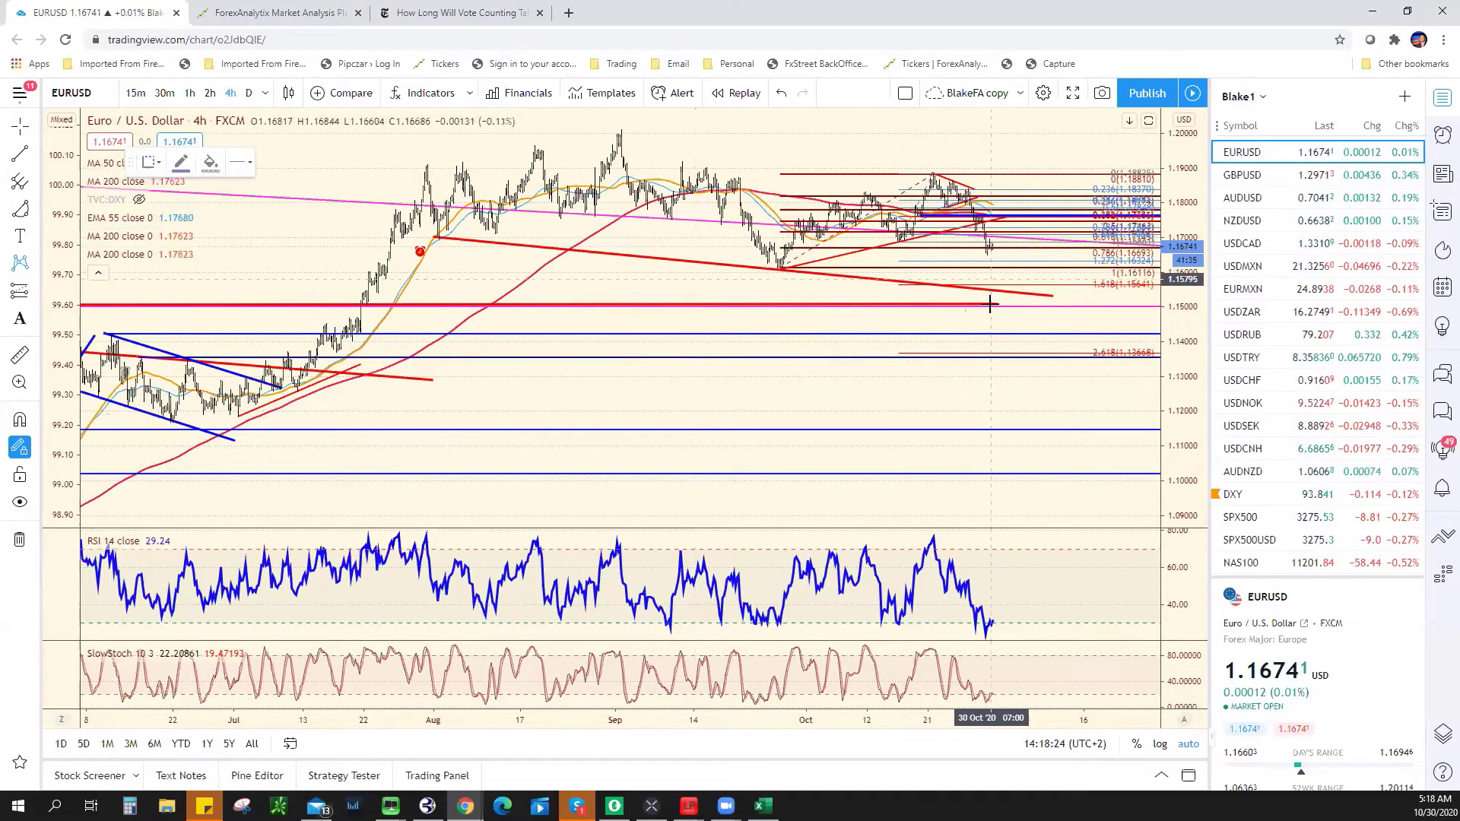
scroll(997, 277, down, 4)
scroll(1071, 263, down, 3)
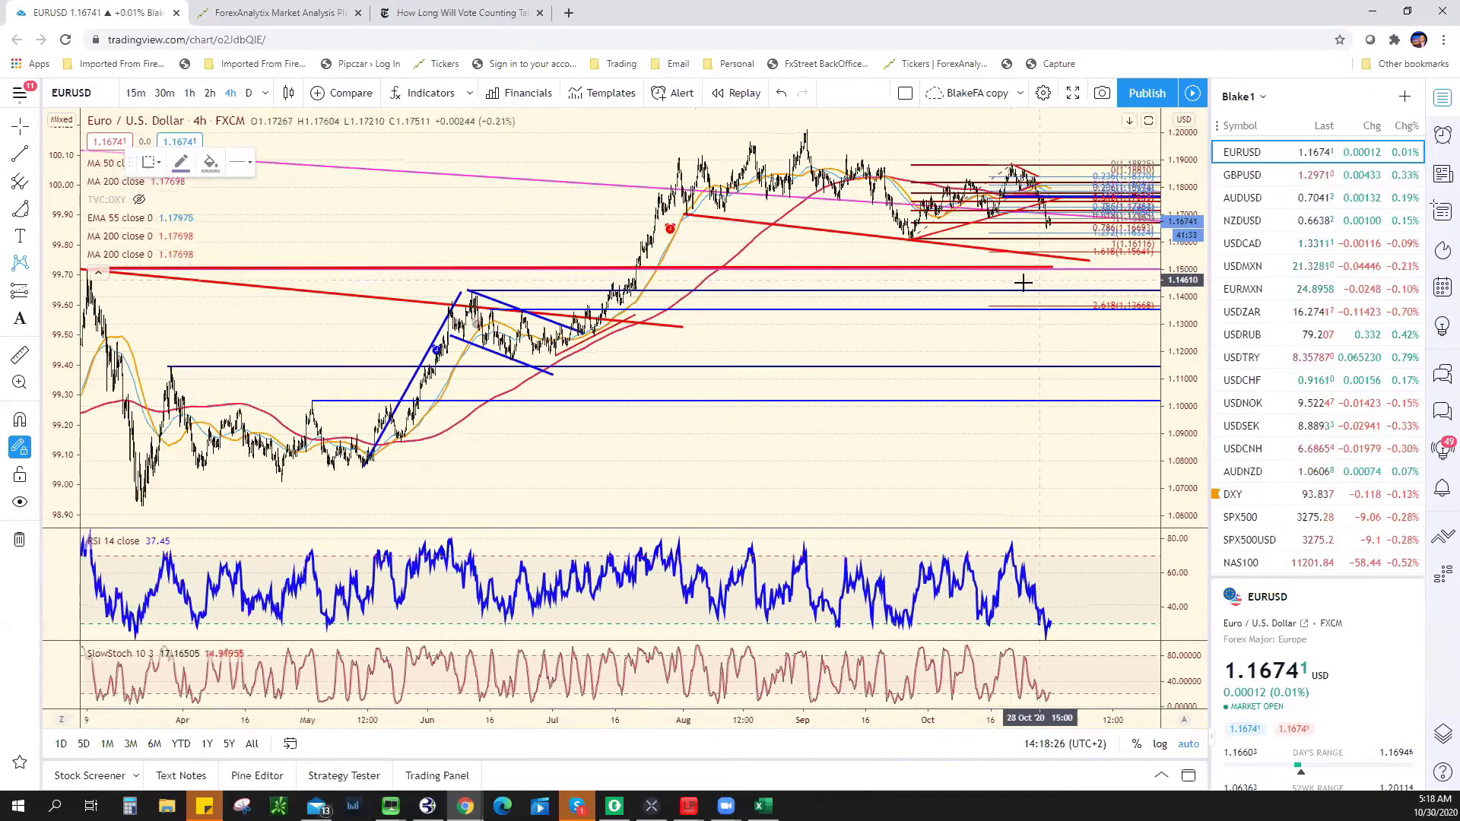
scroll(942, 264, down, 1)
scroll(932, 243, up, 6)
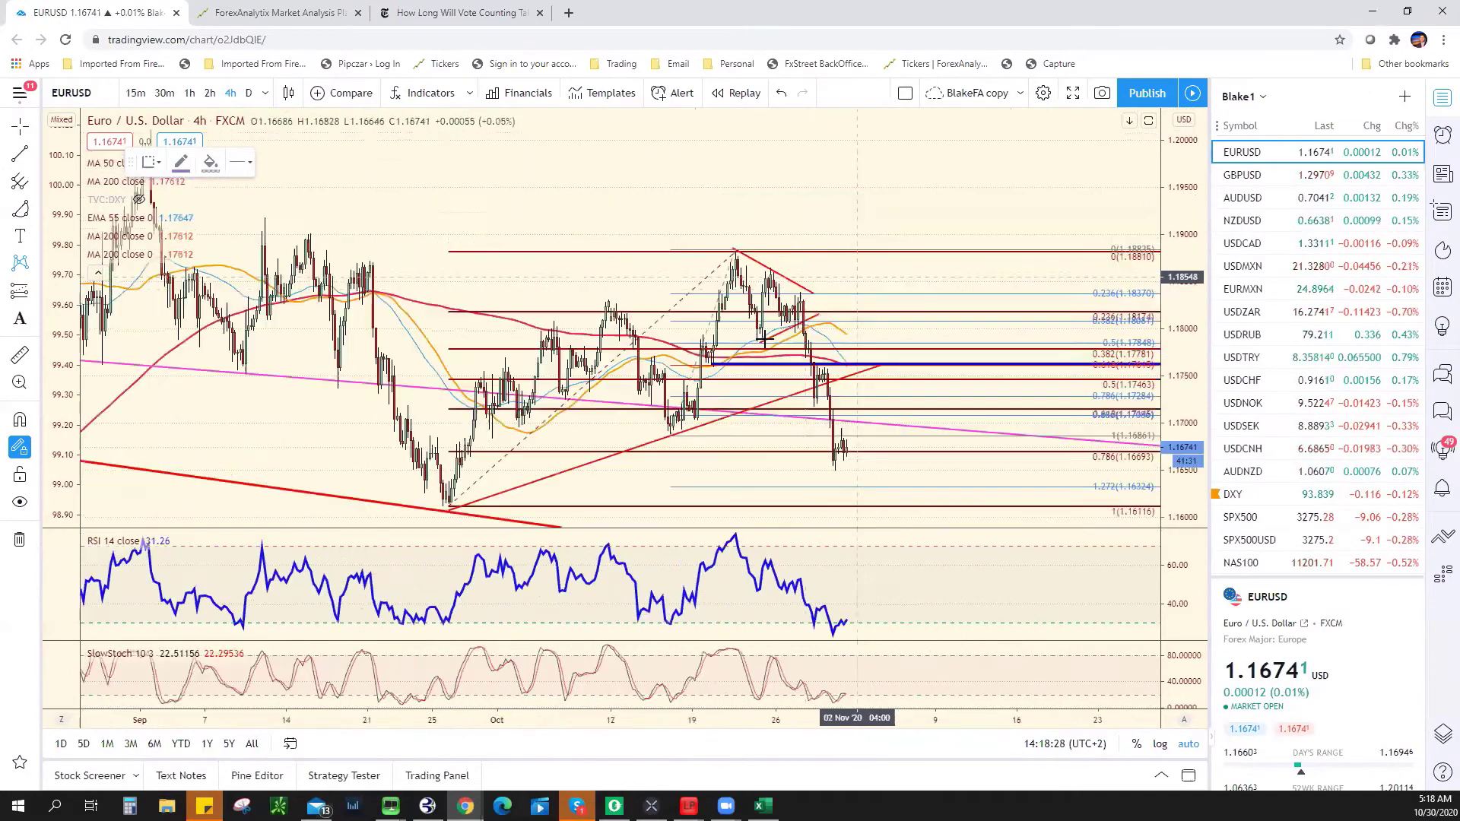
click(469, 506)
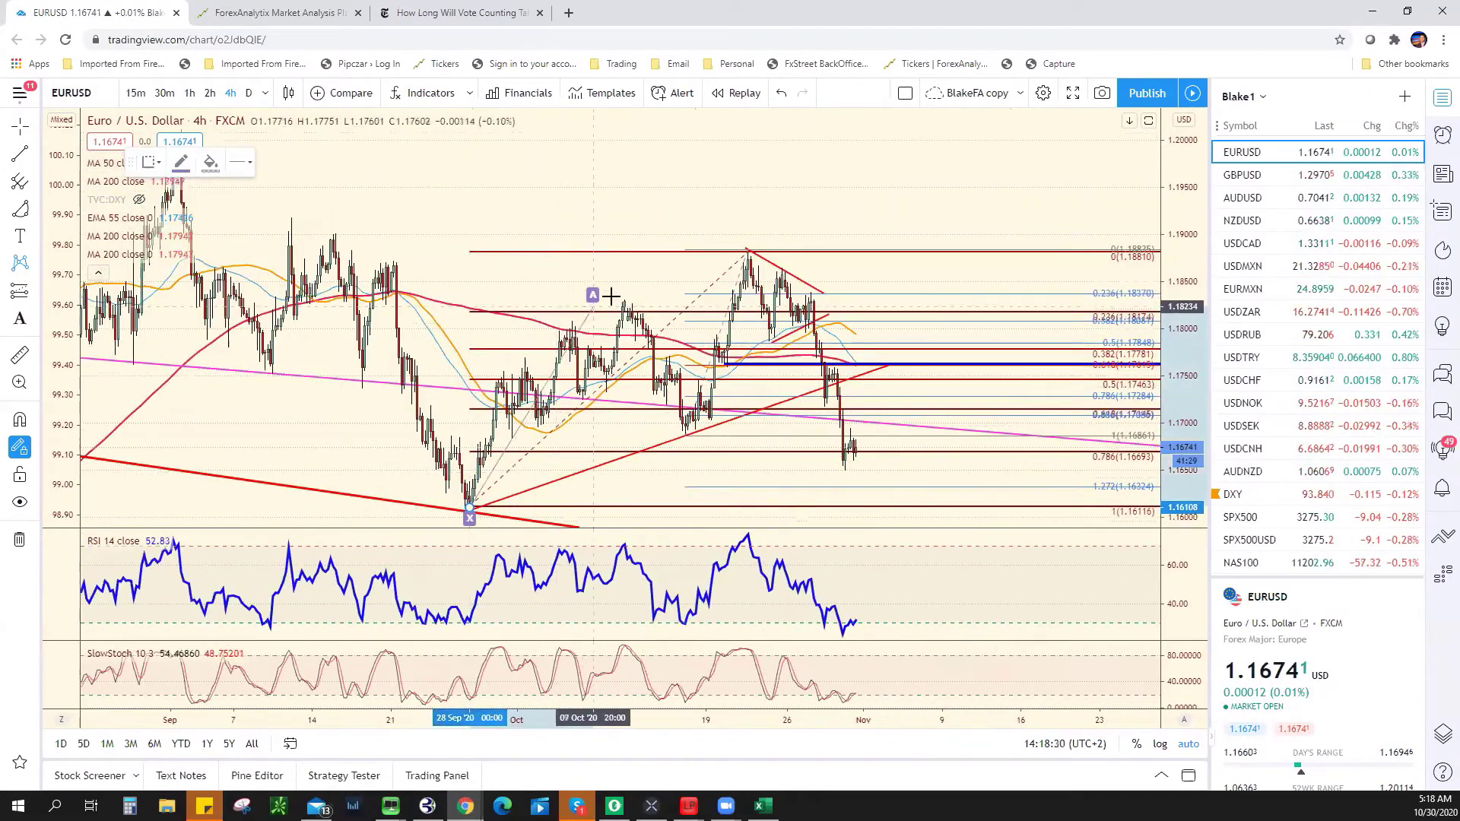
click(622, 300)
click(686, 432)
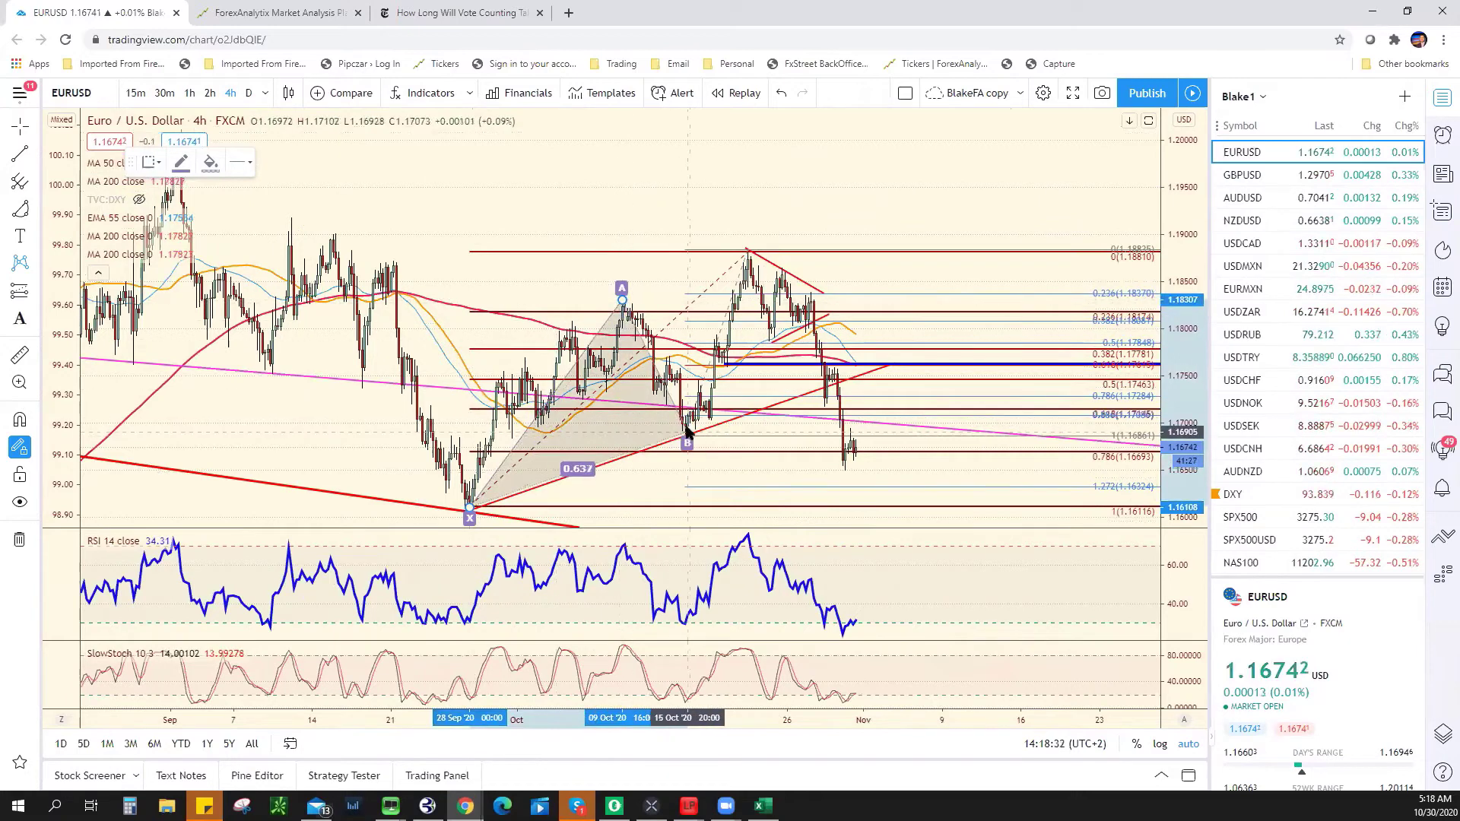
click(744, 249)
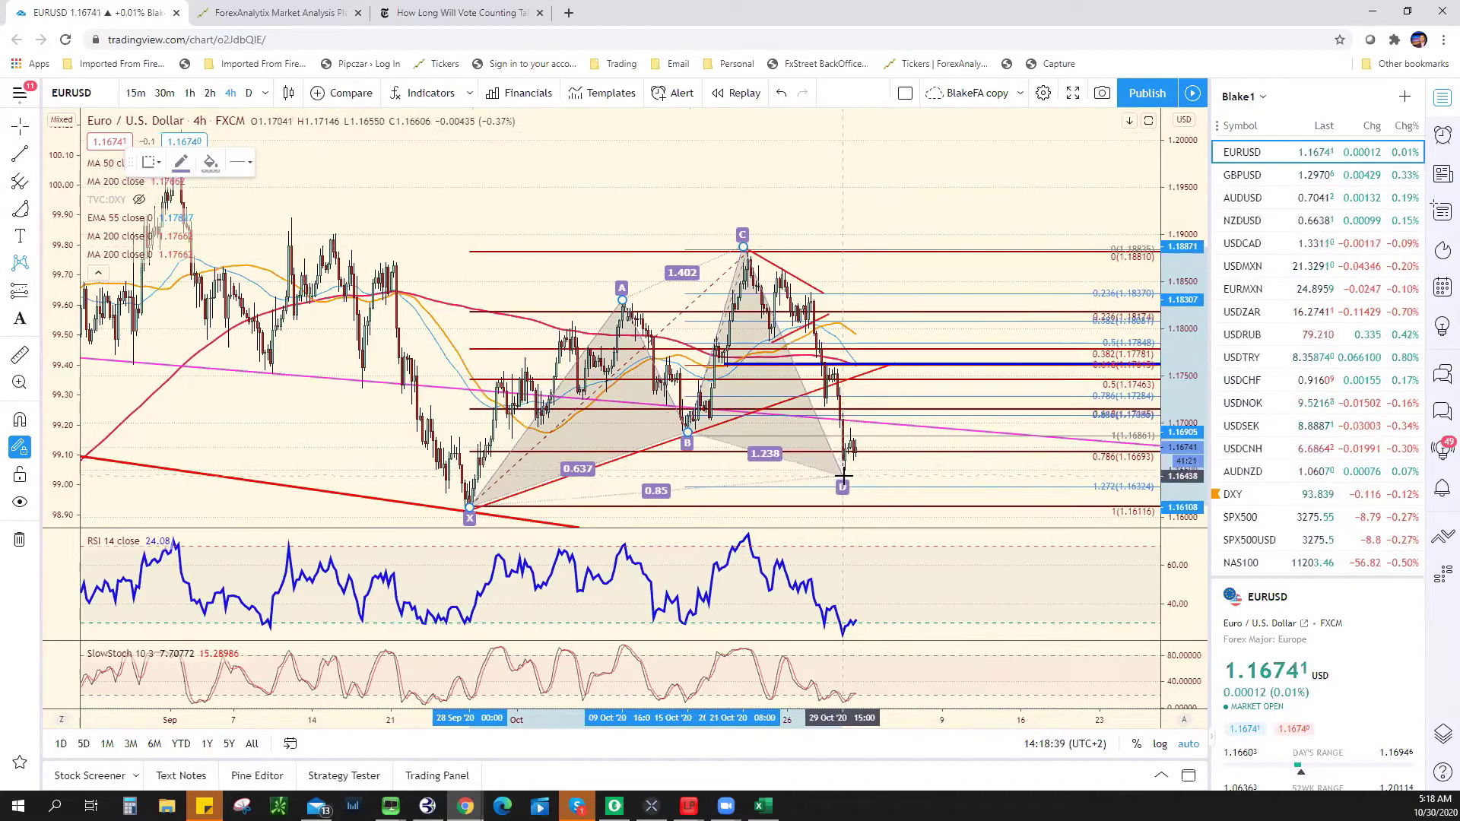
click(848, 481)
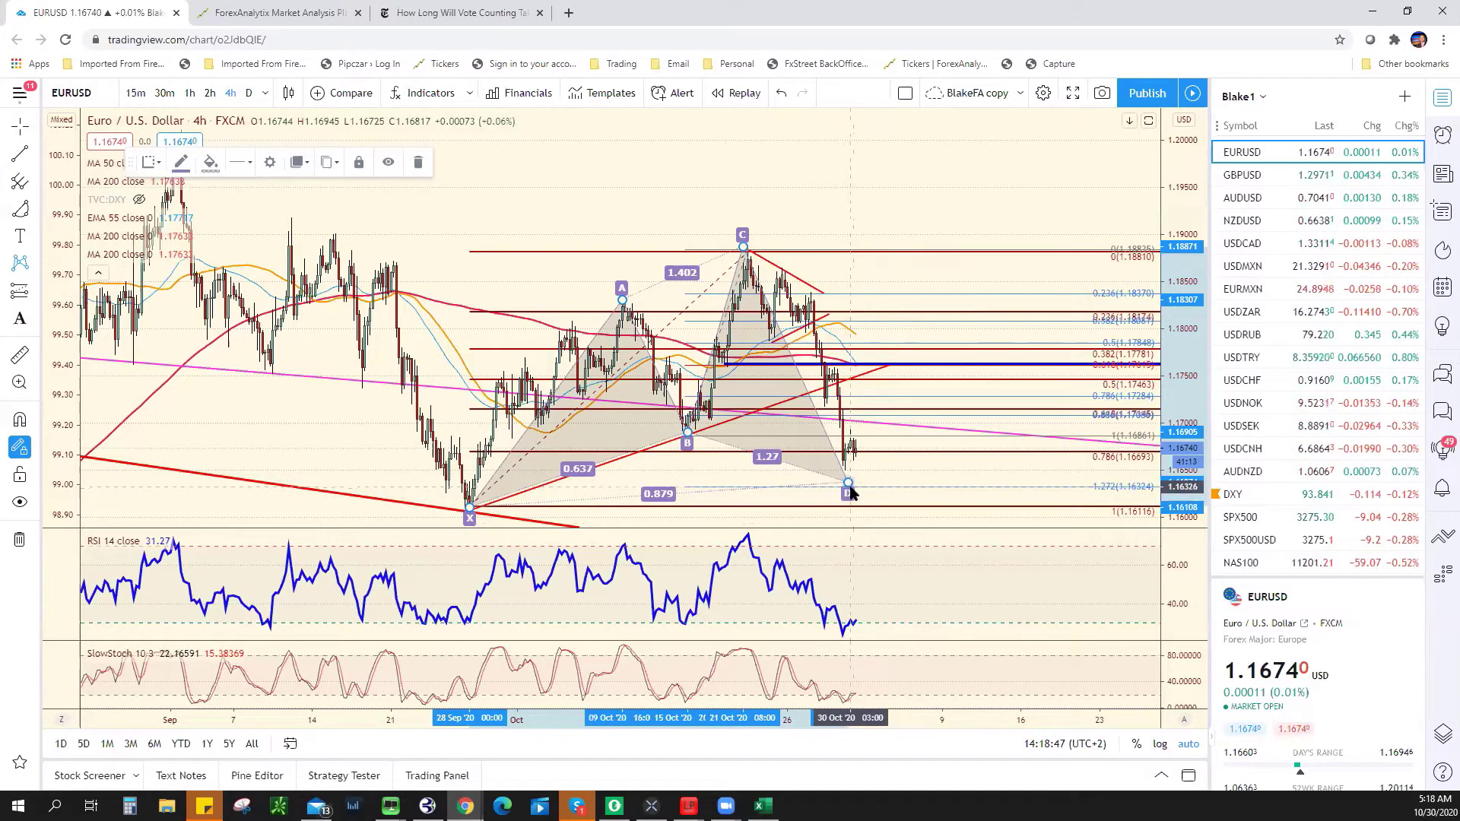
scroll(933, 580, down, 3)
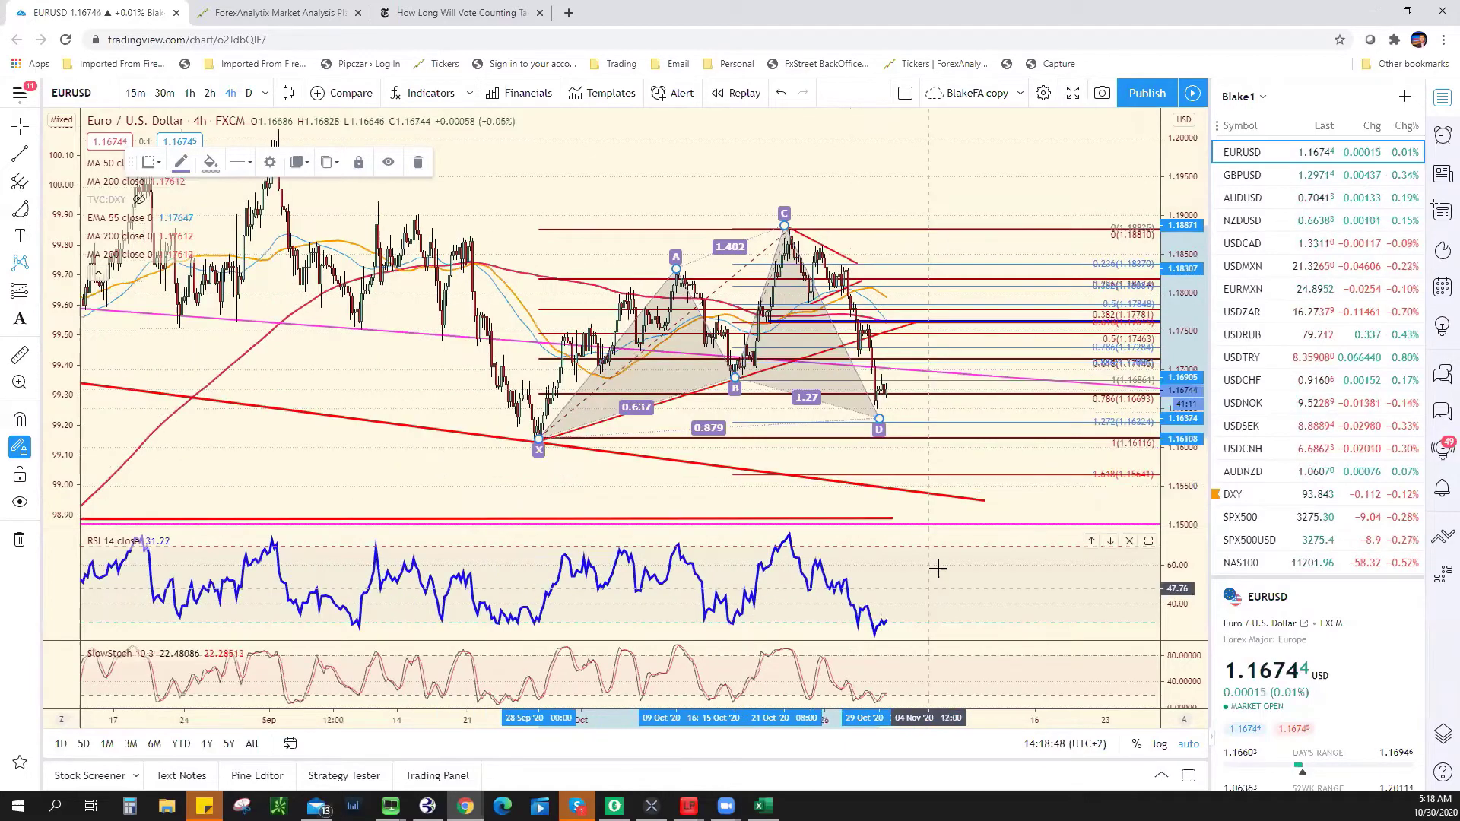
scroll(867, 487, up, 4)
right_click(860, 485)
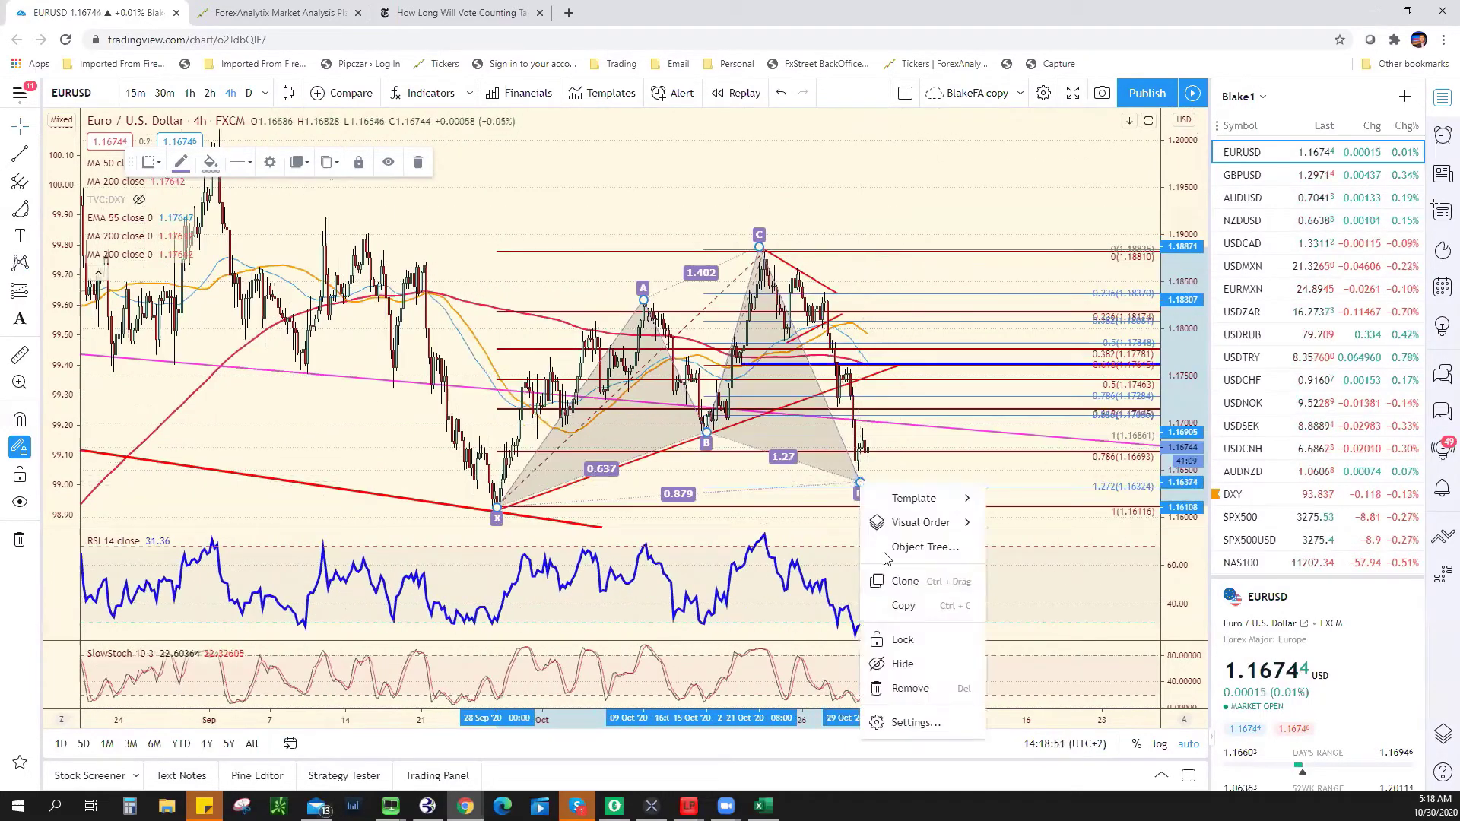
click(890, 688)
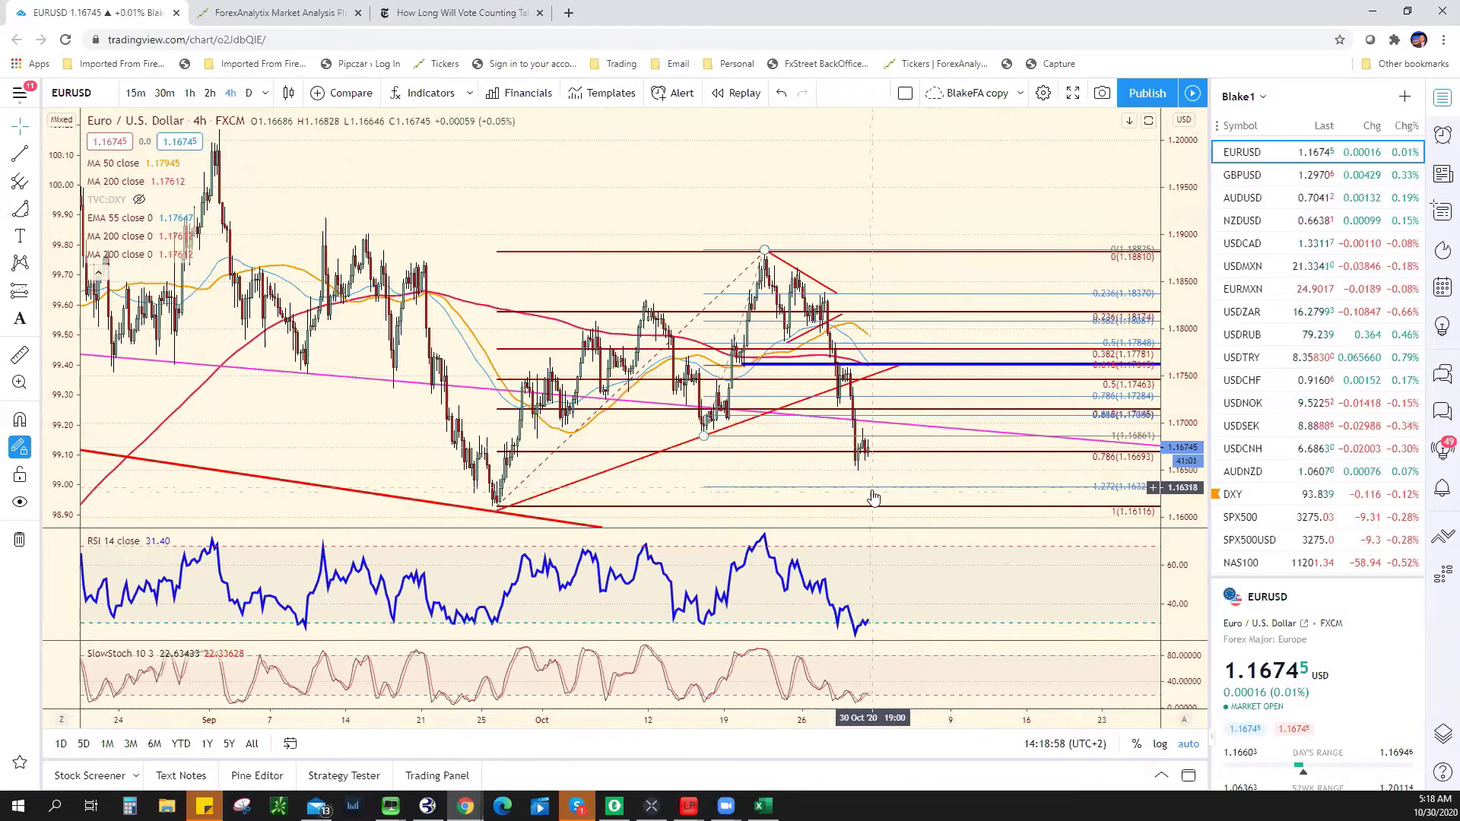
Step: Enter 1.1630 as EUR/USD support in cell E9, then check the EURUSD chart
key(alt+Tab)
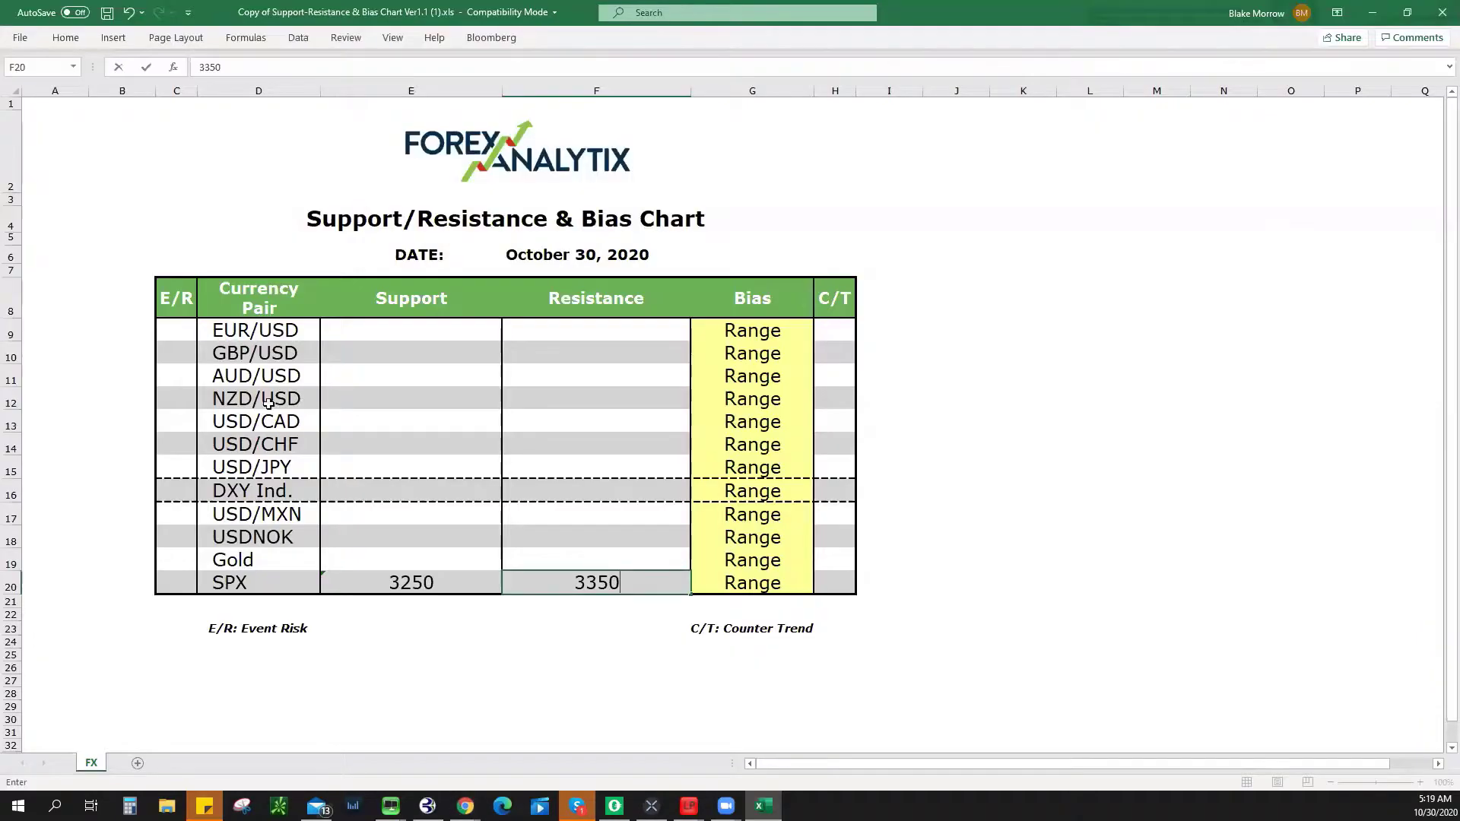
click(399, 334)
text(1.)
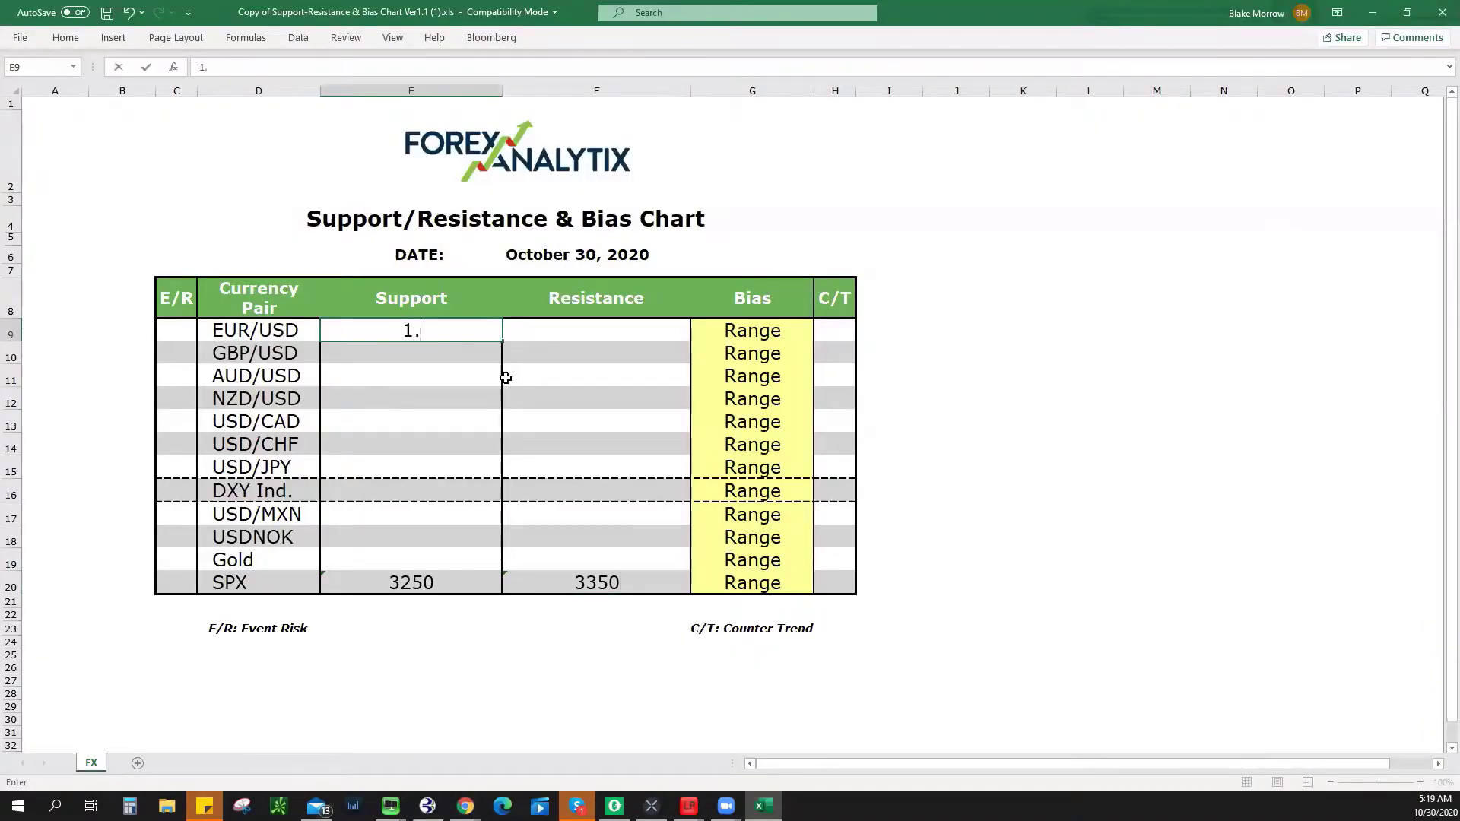
text(1630)
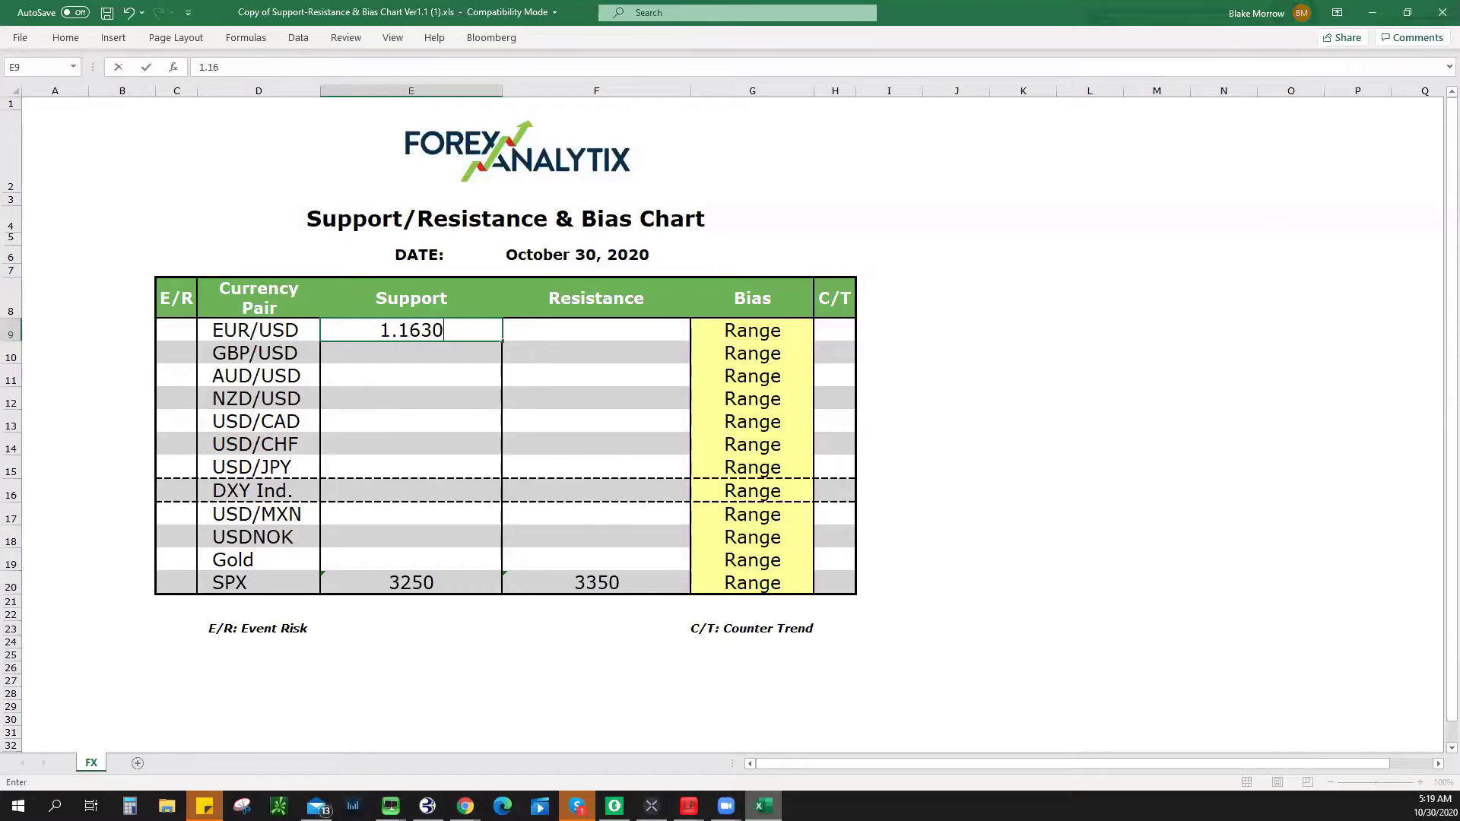
key(alt+Tab)
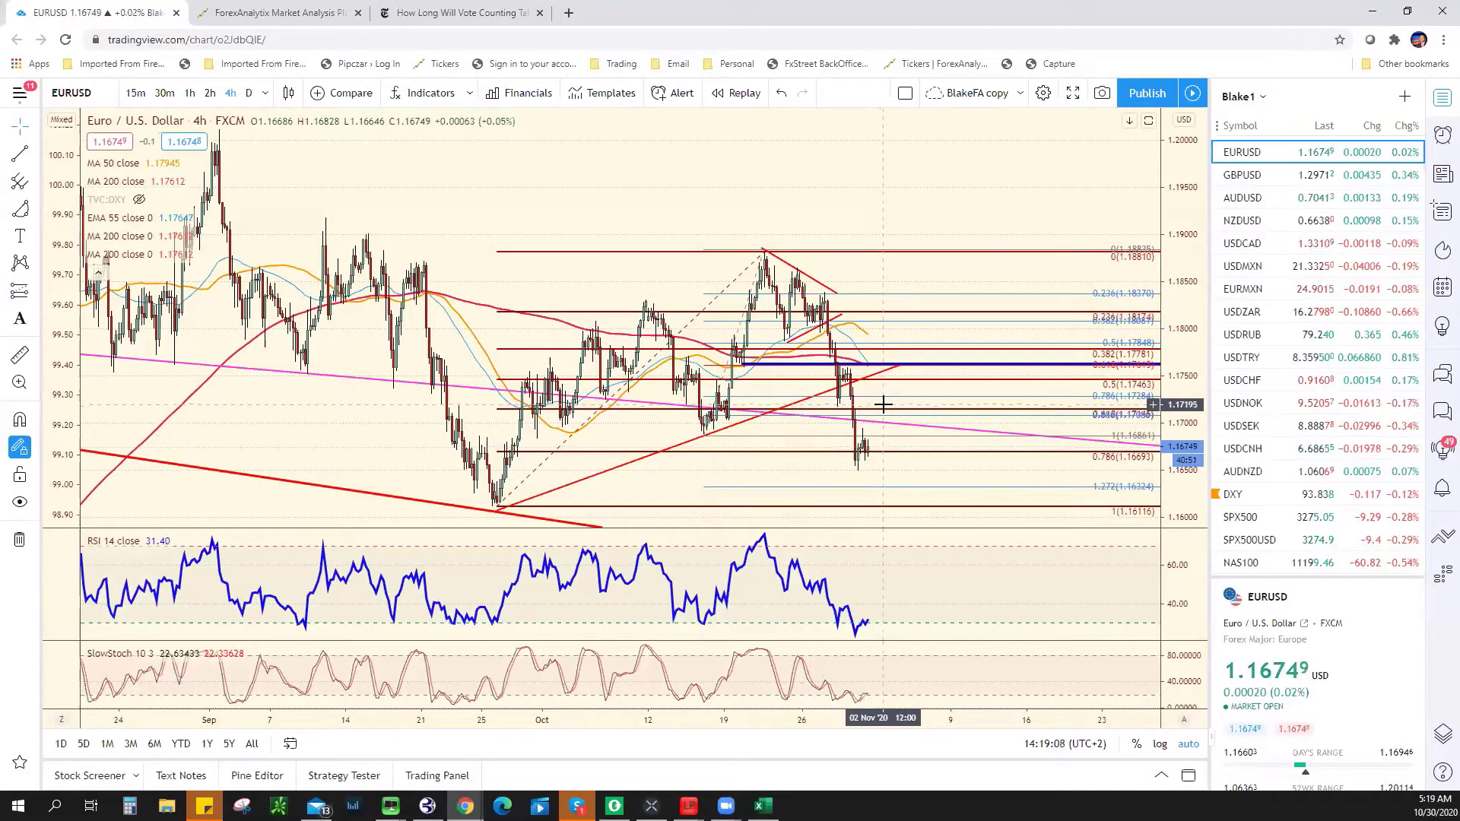
Step: Enter 1.1720 as EUR/USD resistance in cell F9
key(alt+Tab)
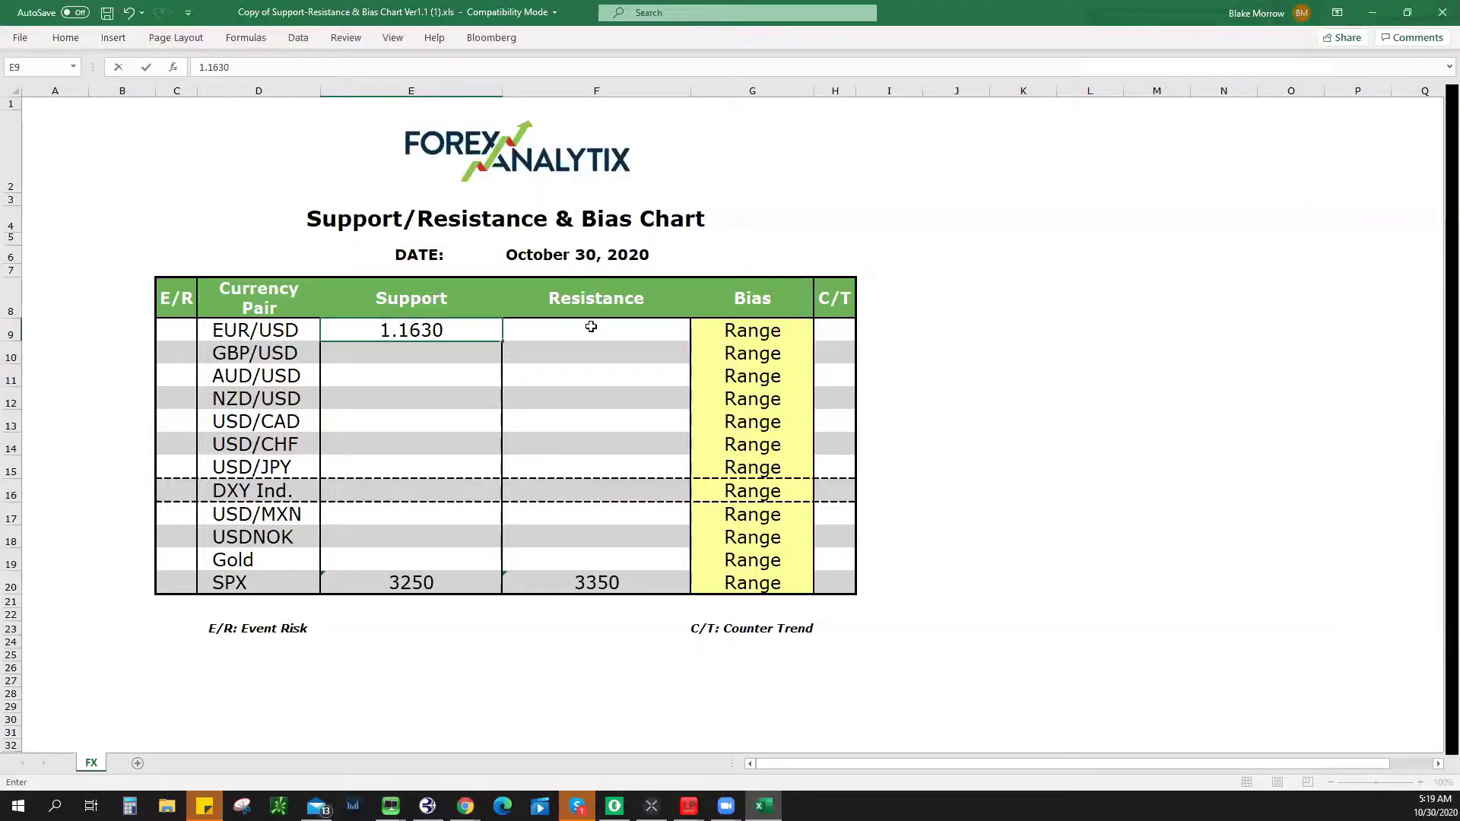
click(649, 334)
text(1.1720)
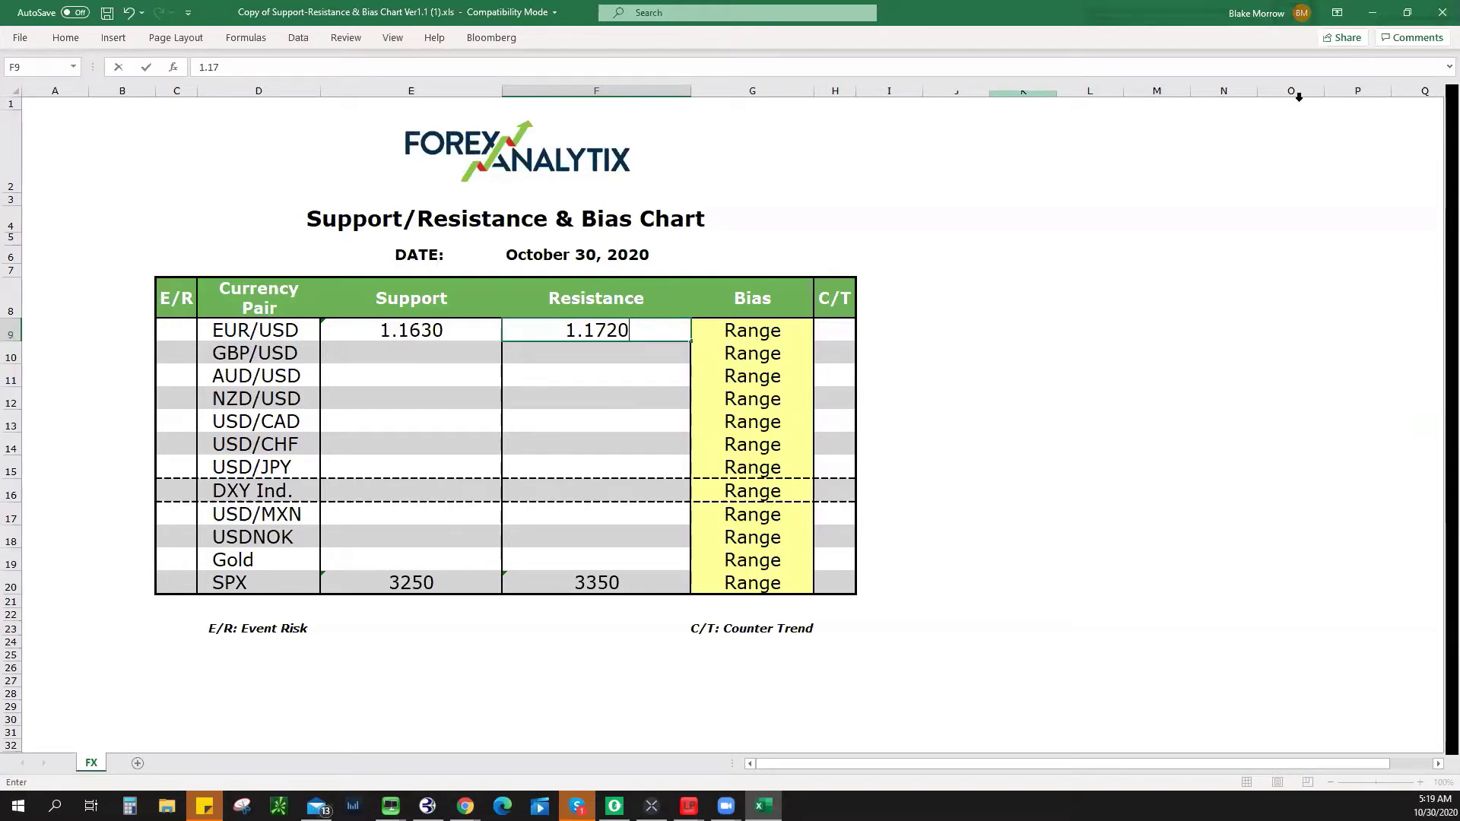
Step: Minimize the spreadsheet, zoom around the EURUSD chart, and load GBPUSD from the watchlist
click(1374, 14)
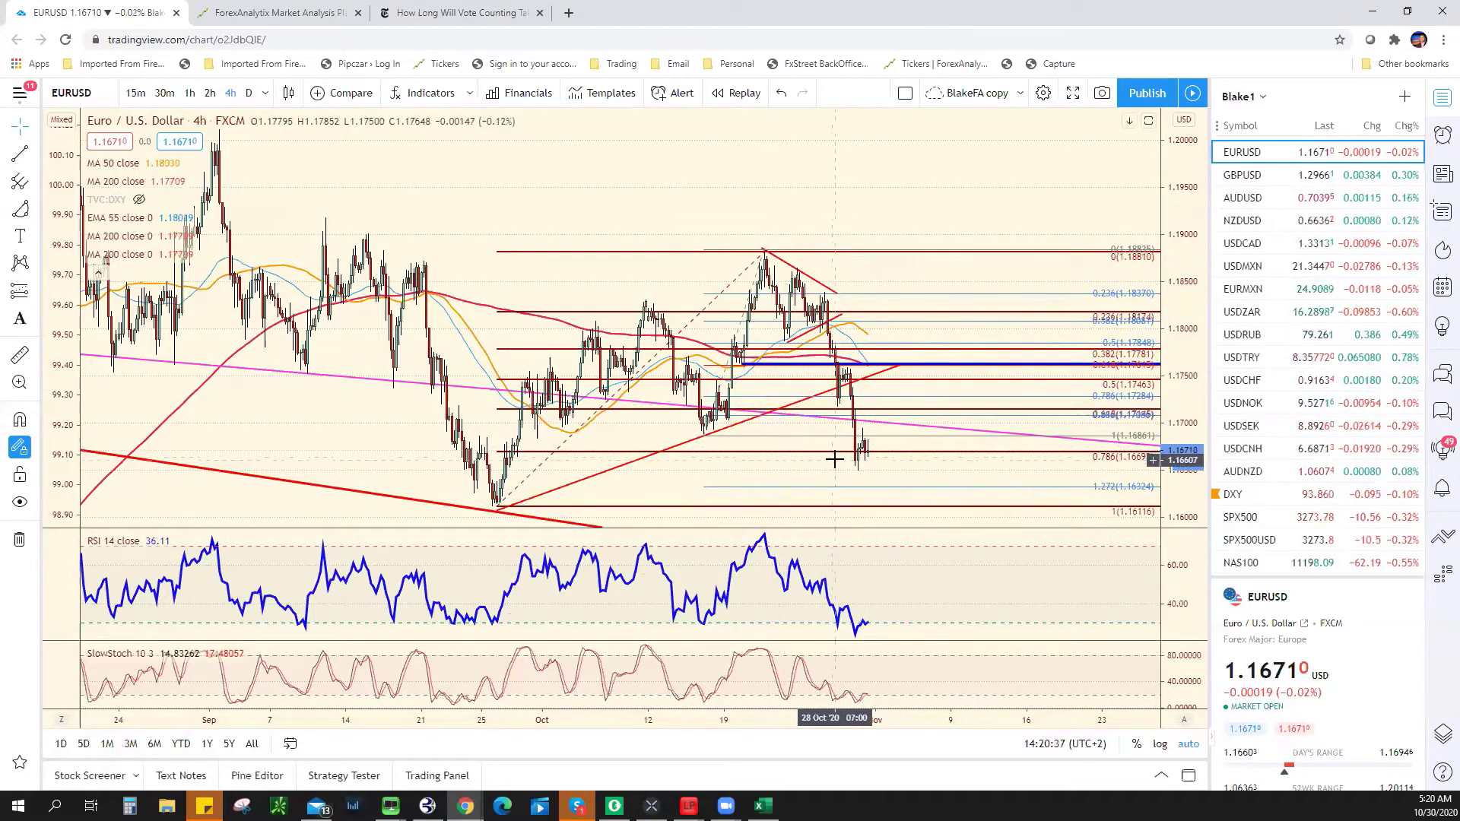
scroll(838, 465, down, 4)
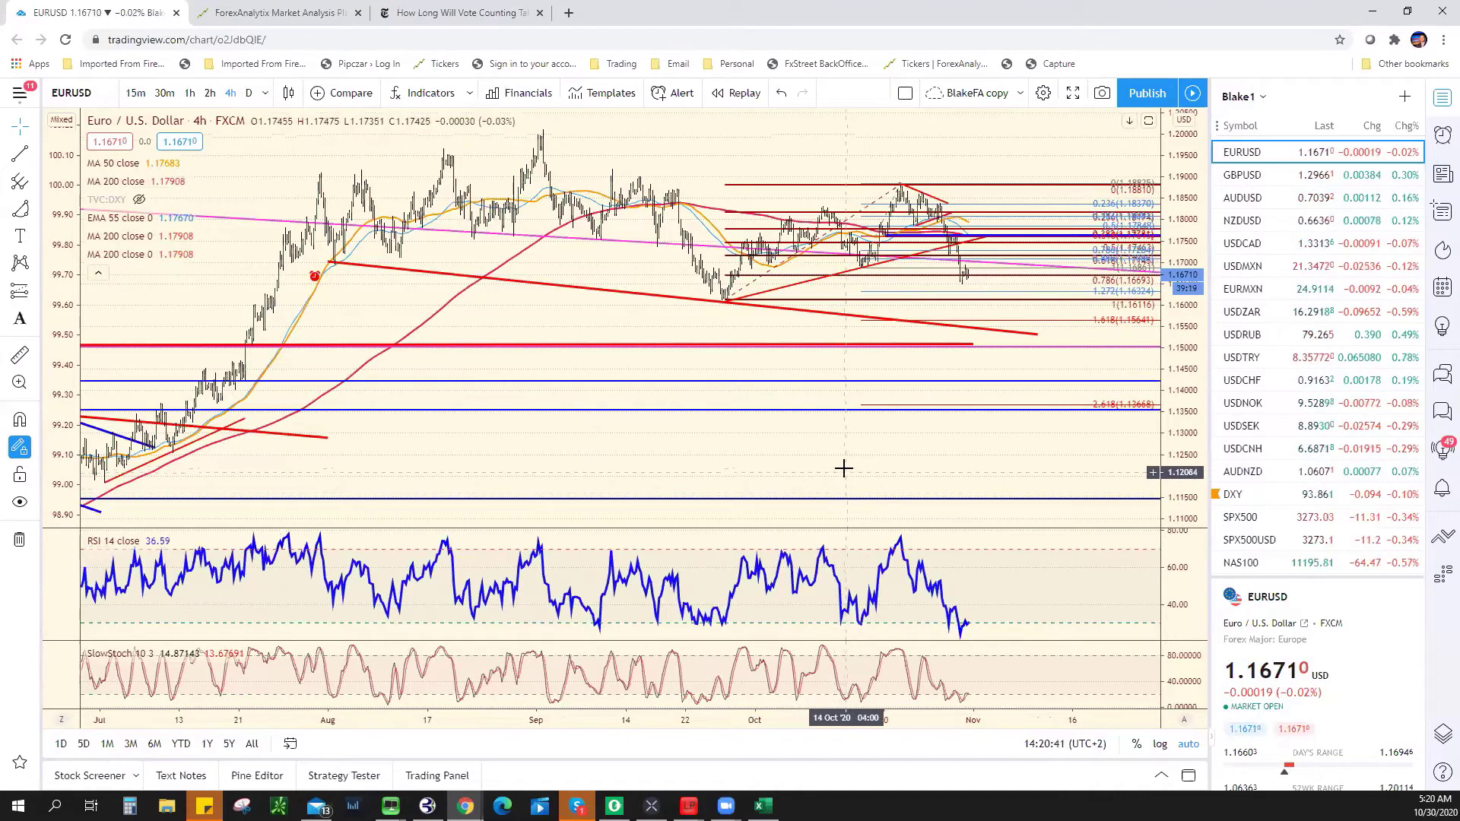
scroll(843, 467, up, 4)
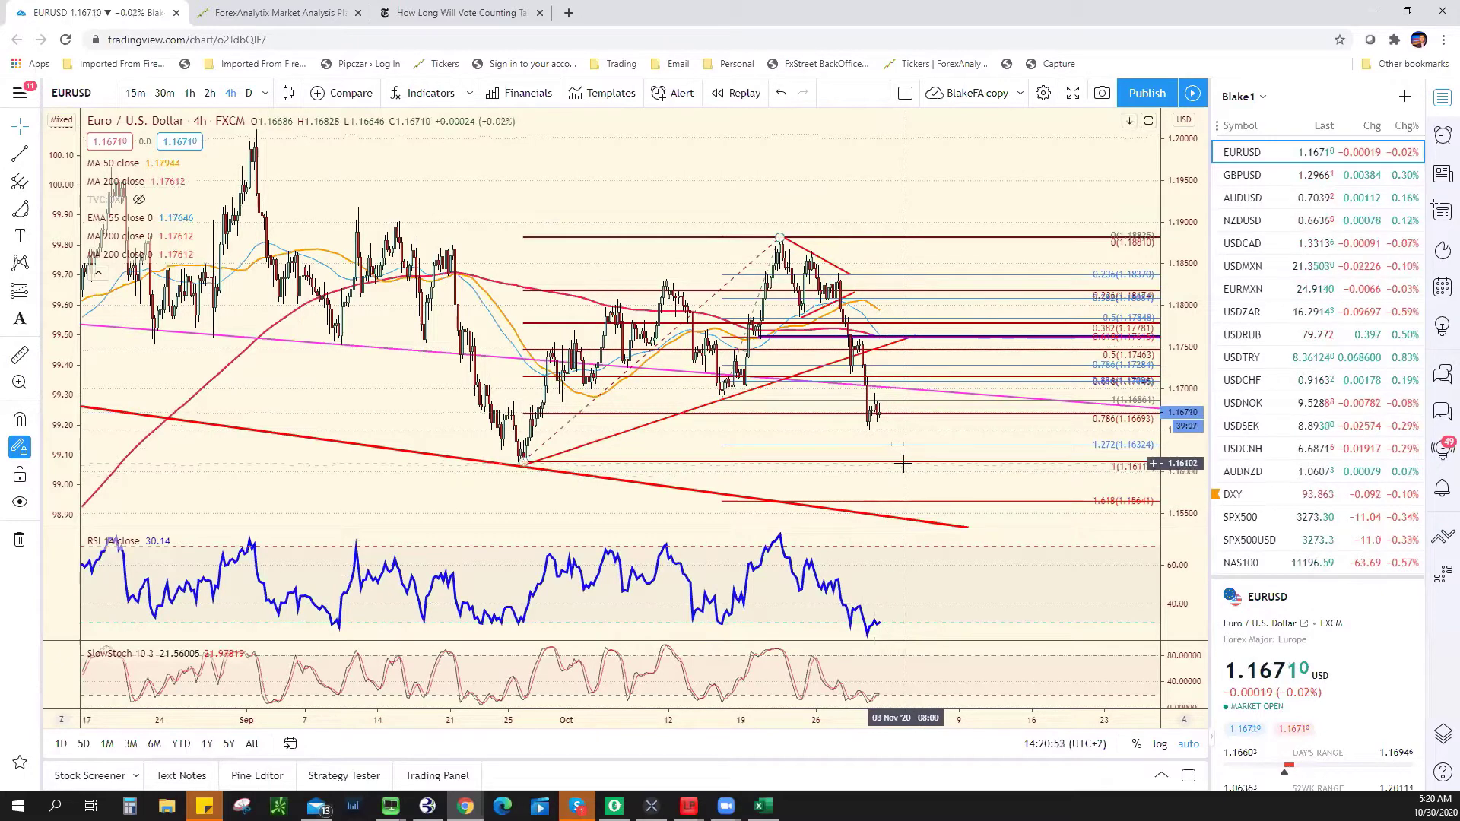
scroll(900, 477, down, 2)
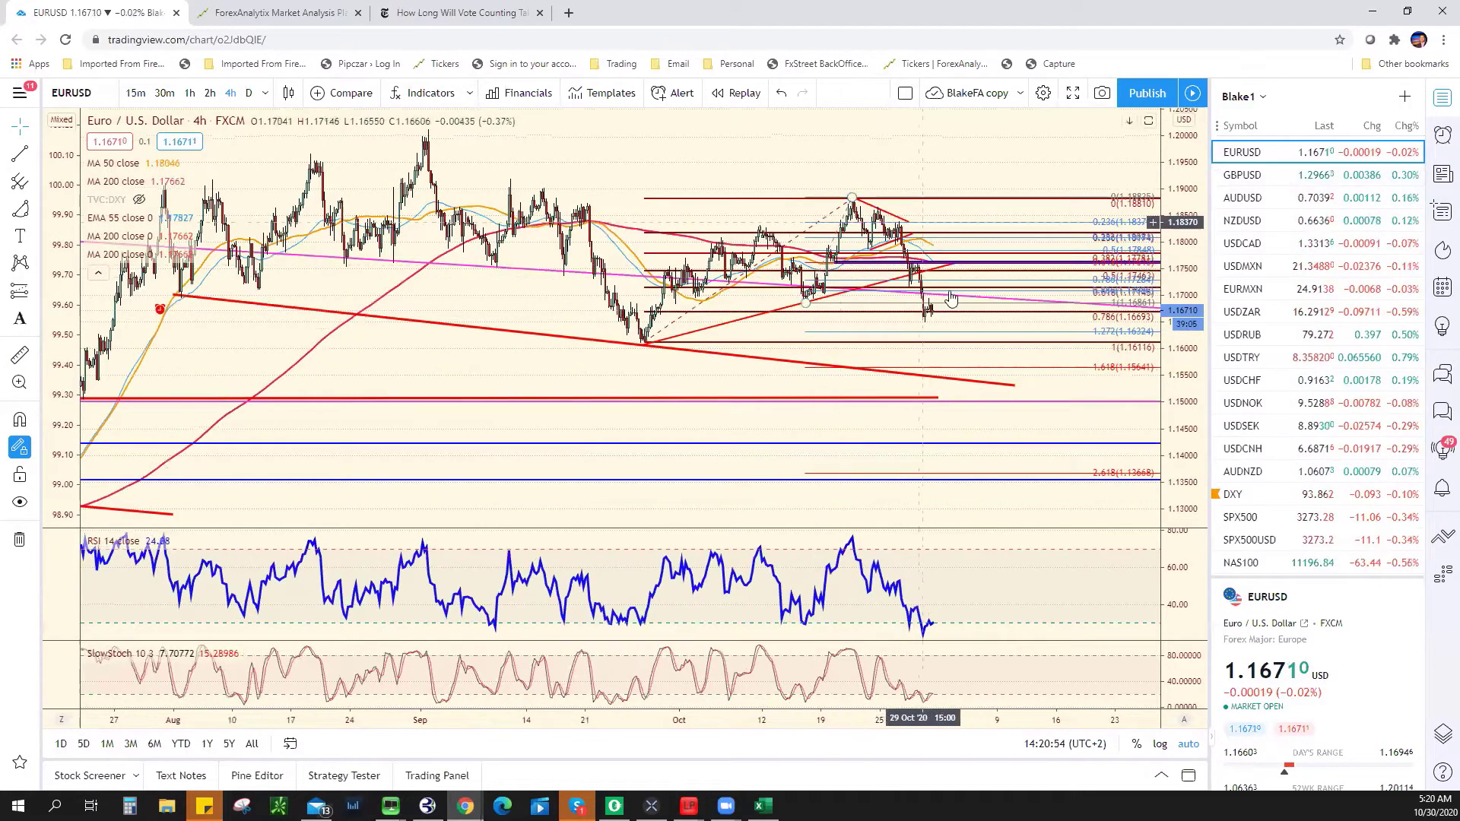
click(1277, 176)
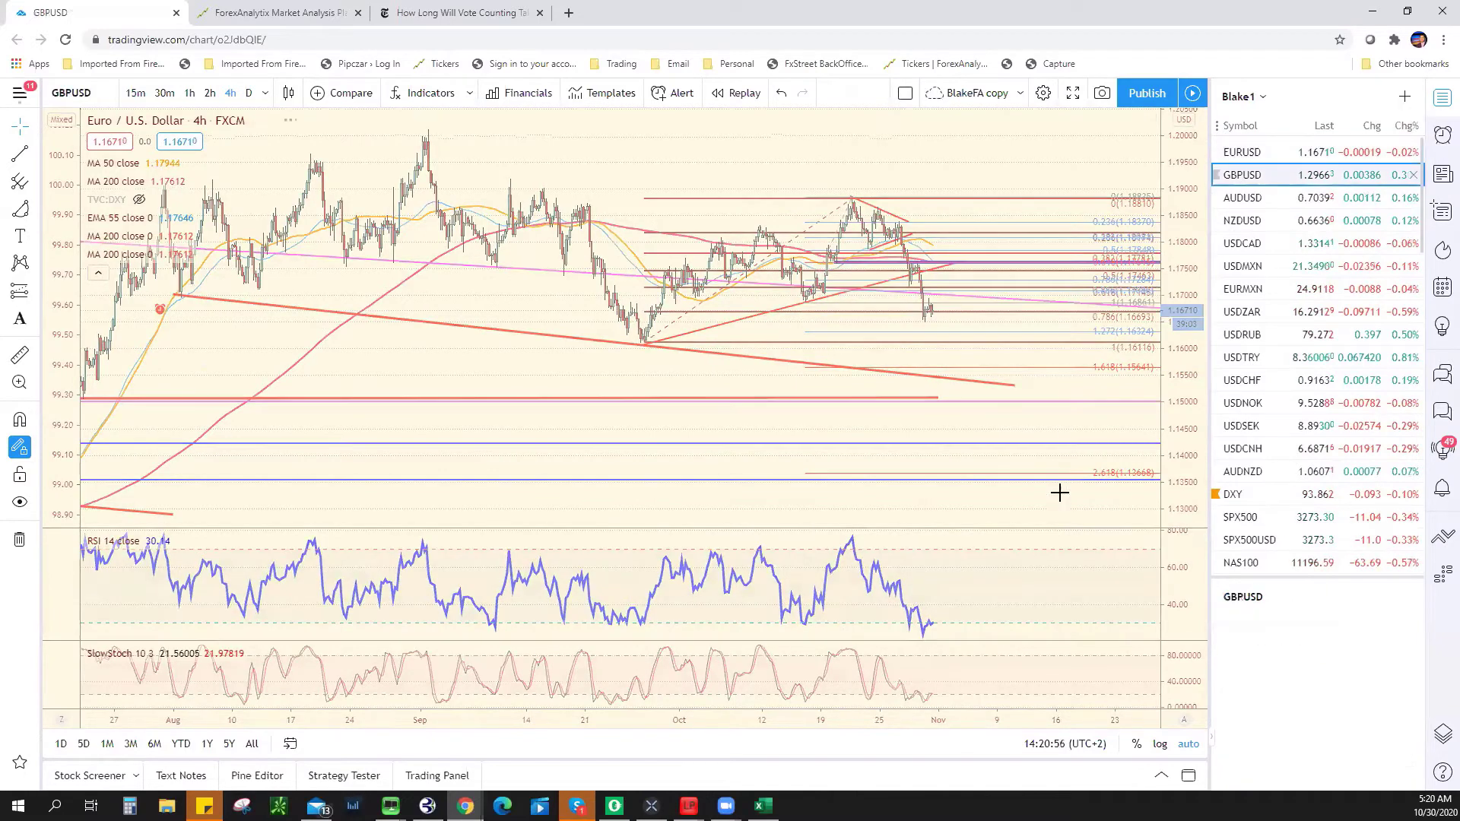
Step: Zoom and pan the GBPUSD 4-hour chart to earlier history, then return to the Excel workbook
scroll(850, 377, up, 3)
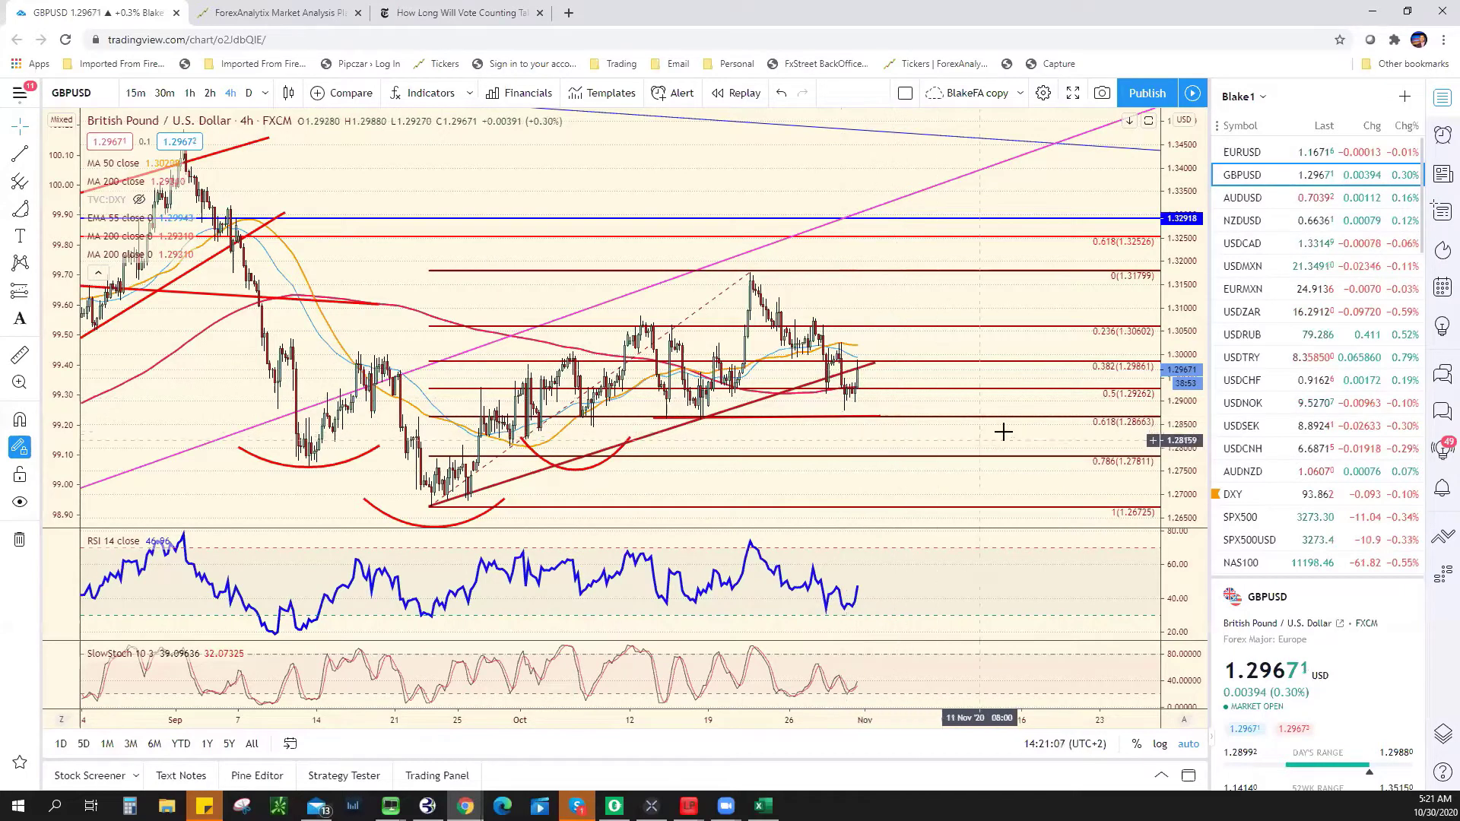
drag(892, 440, 1002, 430)
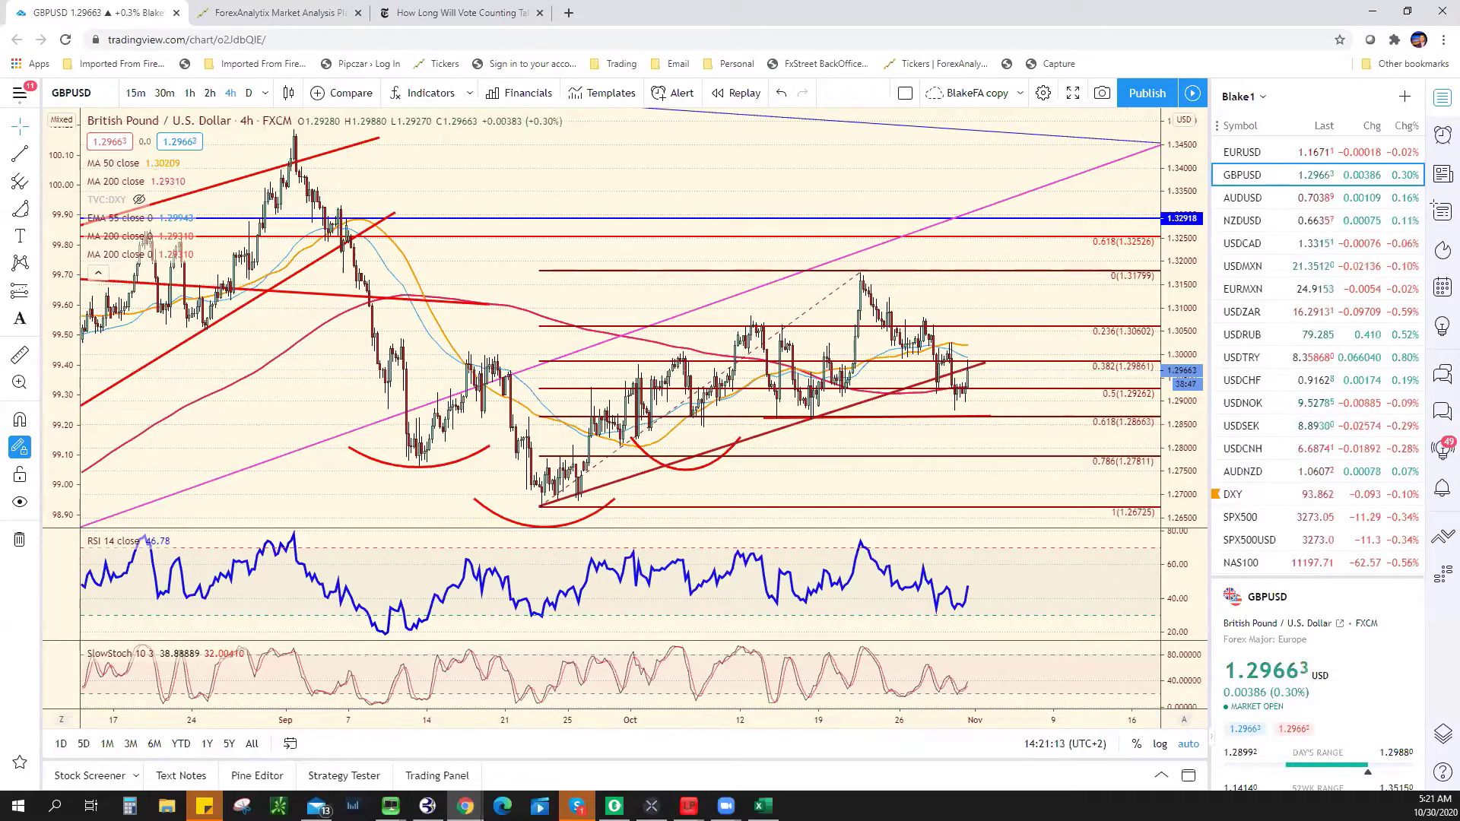
key(alt+Tab)
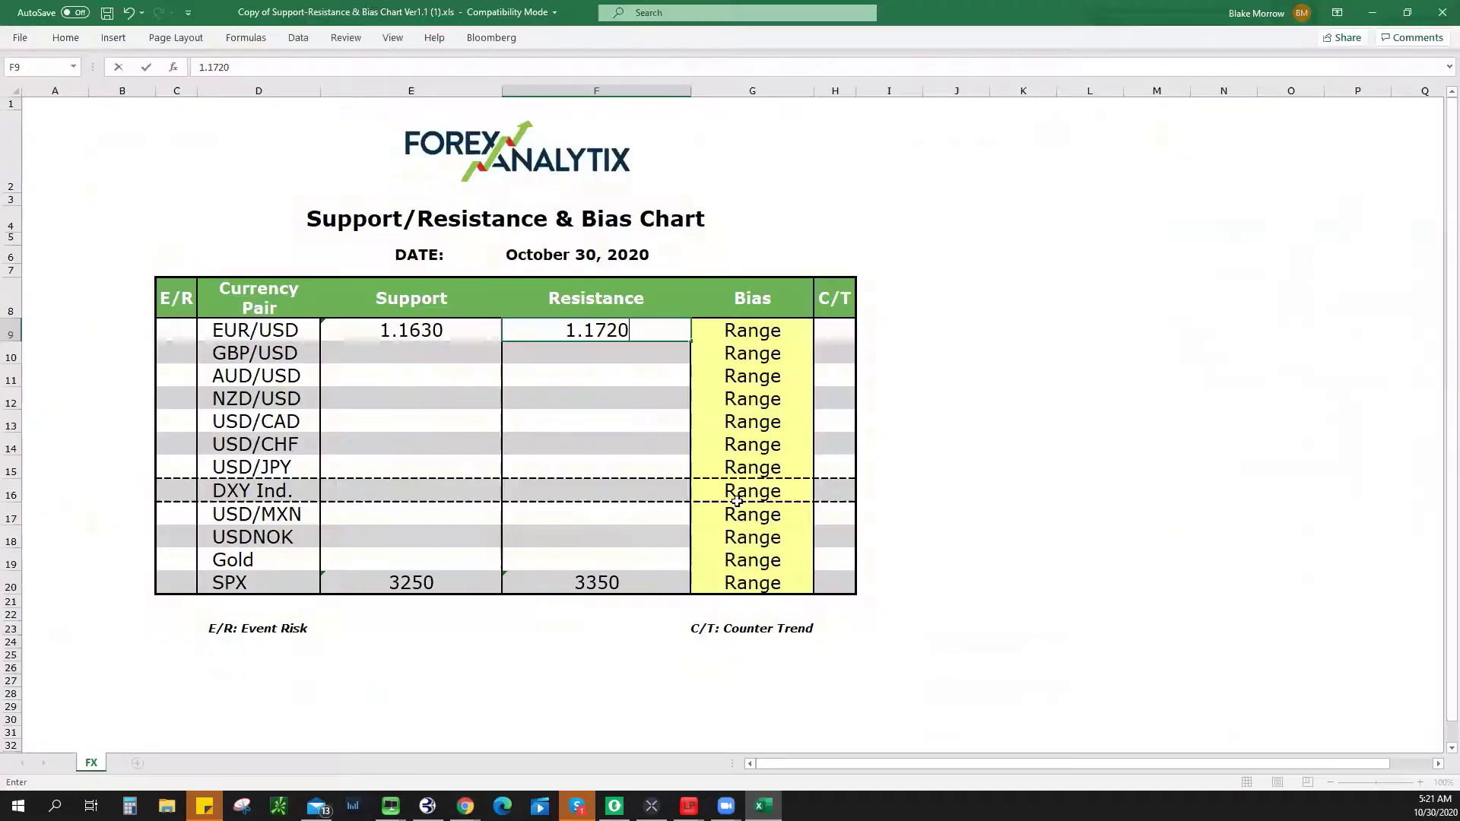
Step: Enter 1.2870 as GBP/USD support in cell E10 and go back to the GBPUSD chart
click(369, 353)
text(1.28)
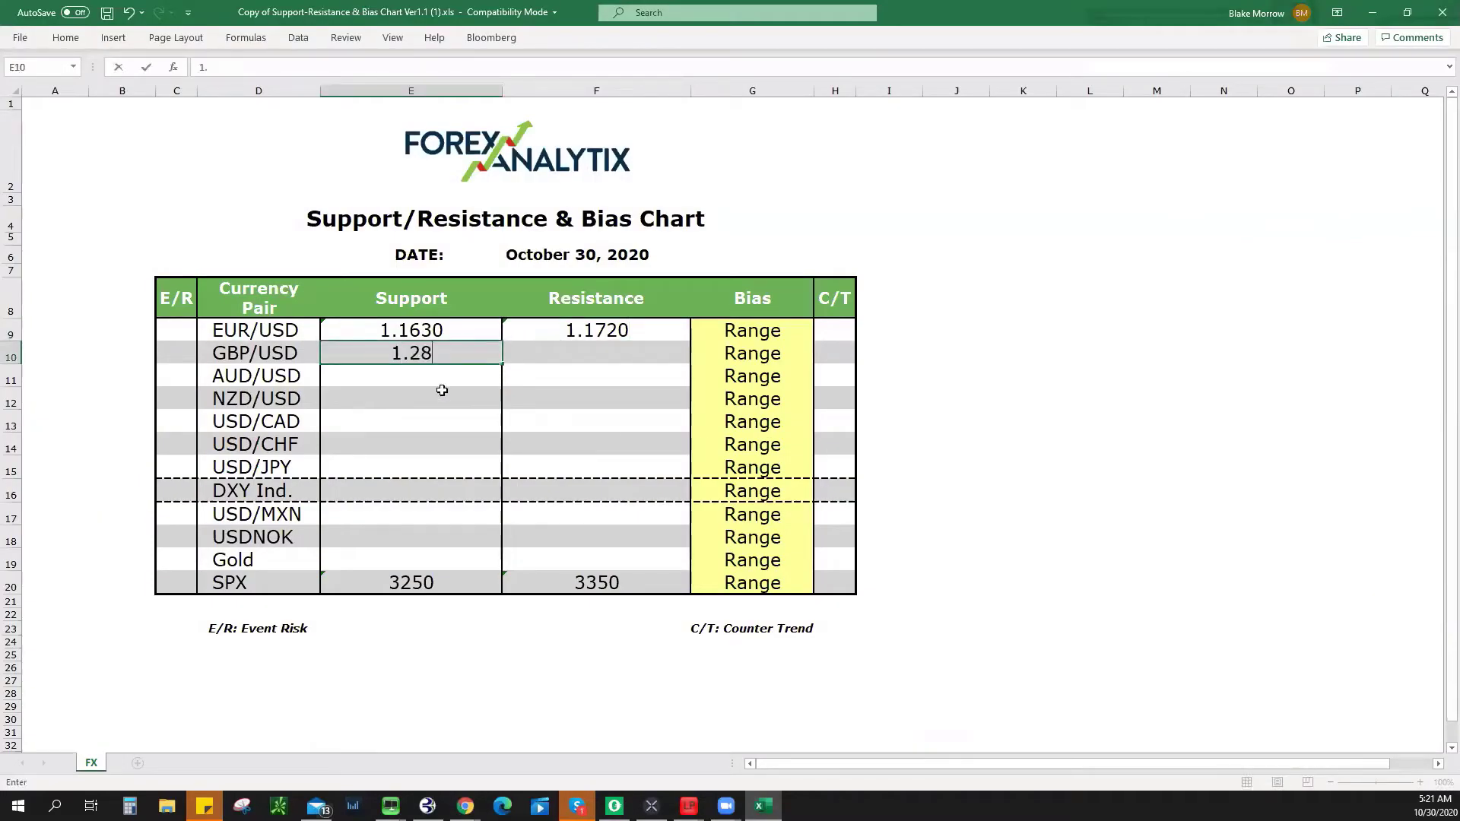
text(70)
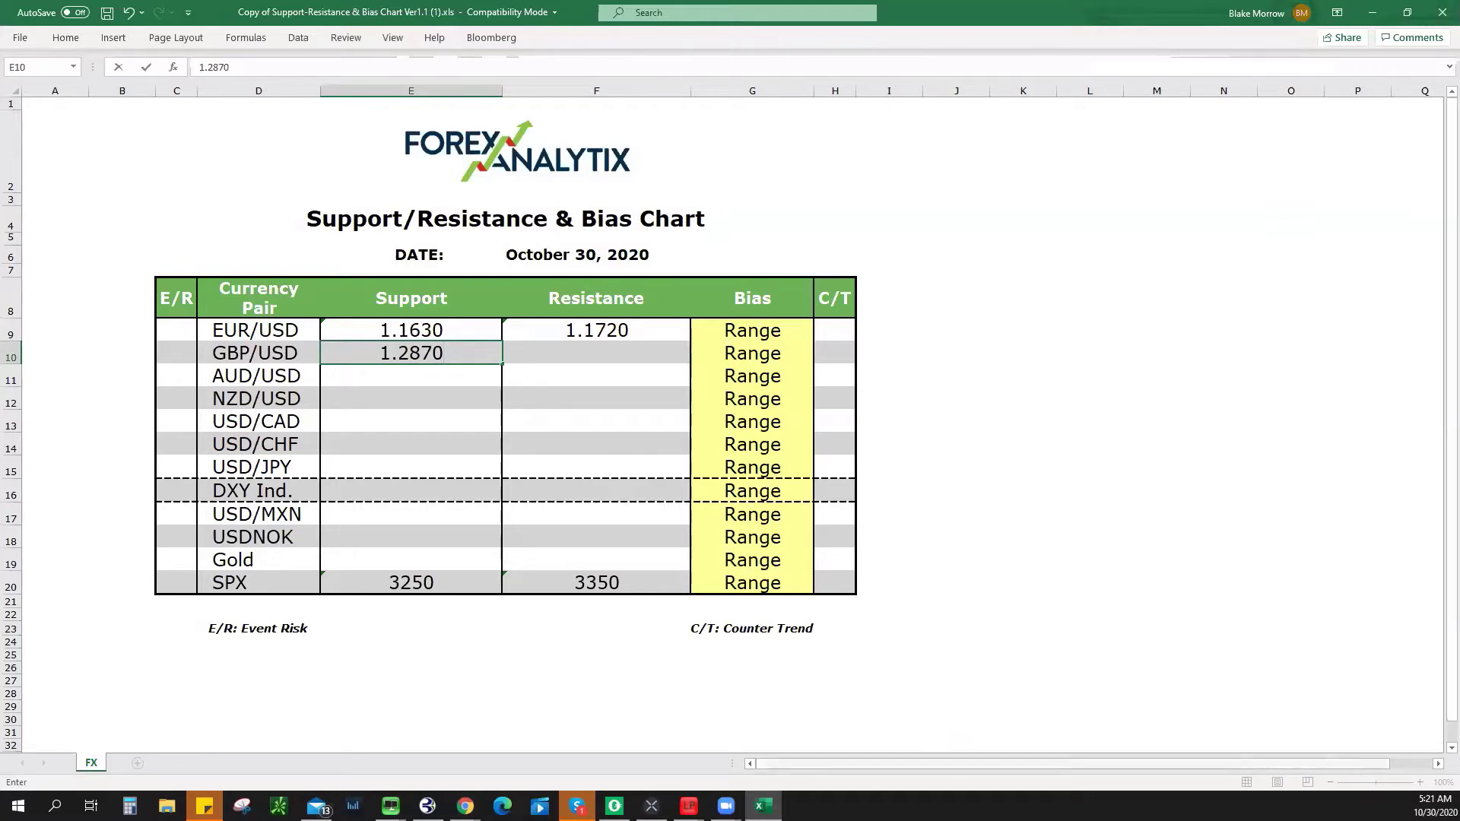
mouse_move(764, 807)
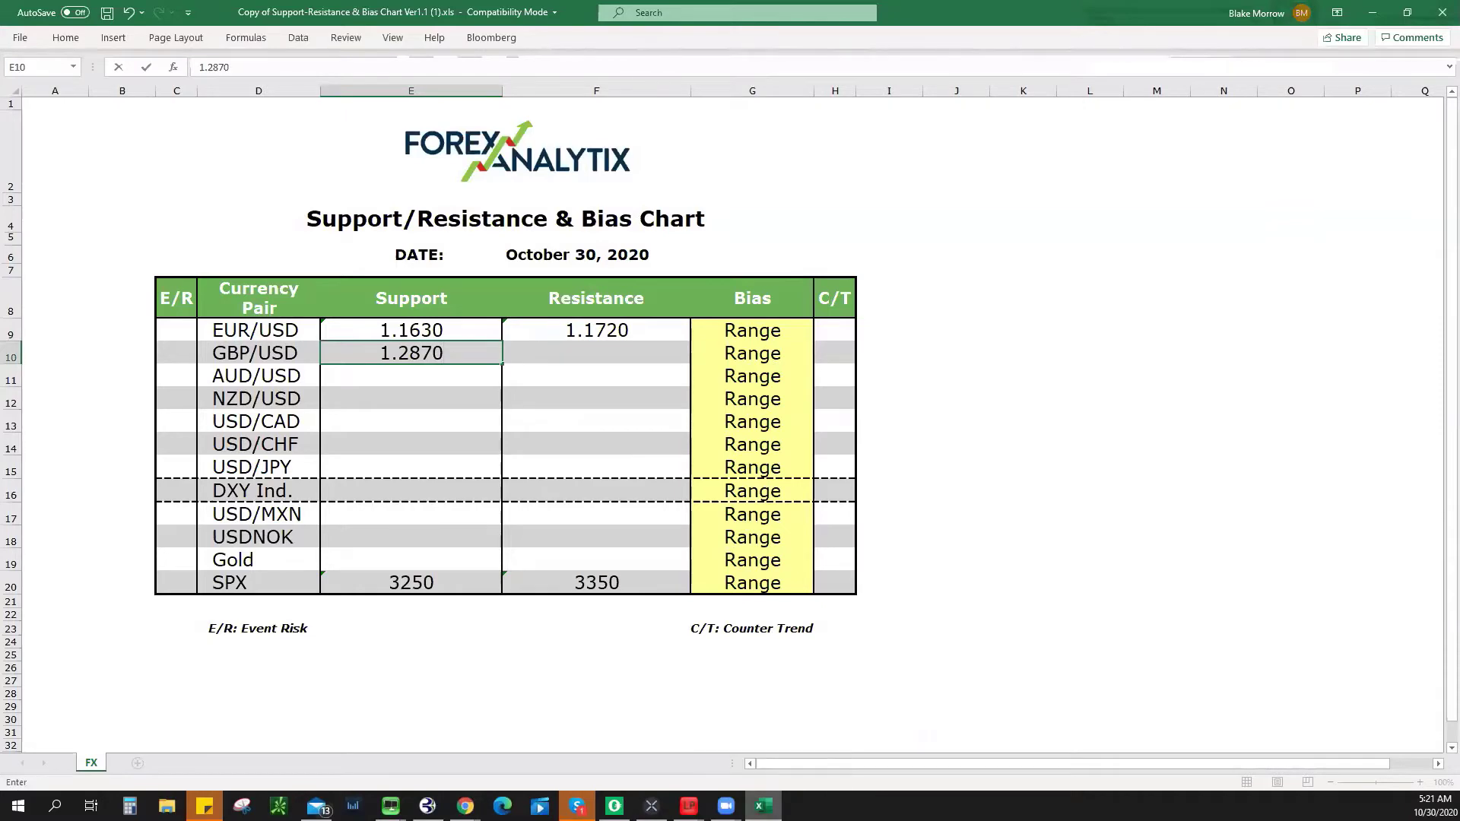
key(Return)
key(alt+Tab)
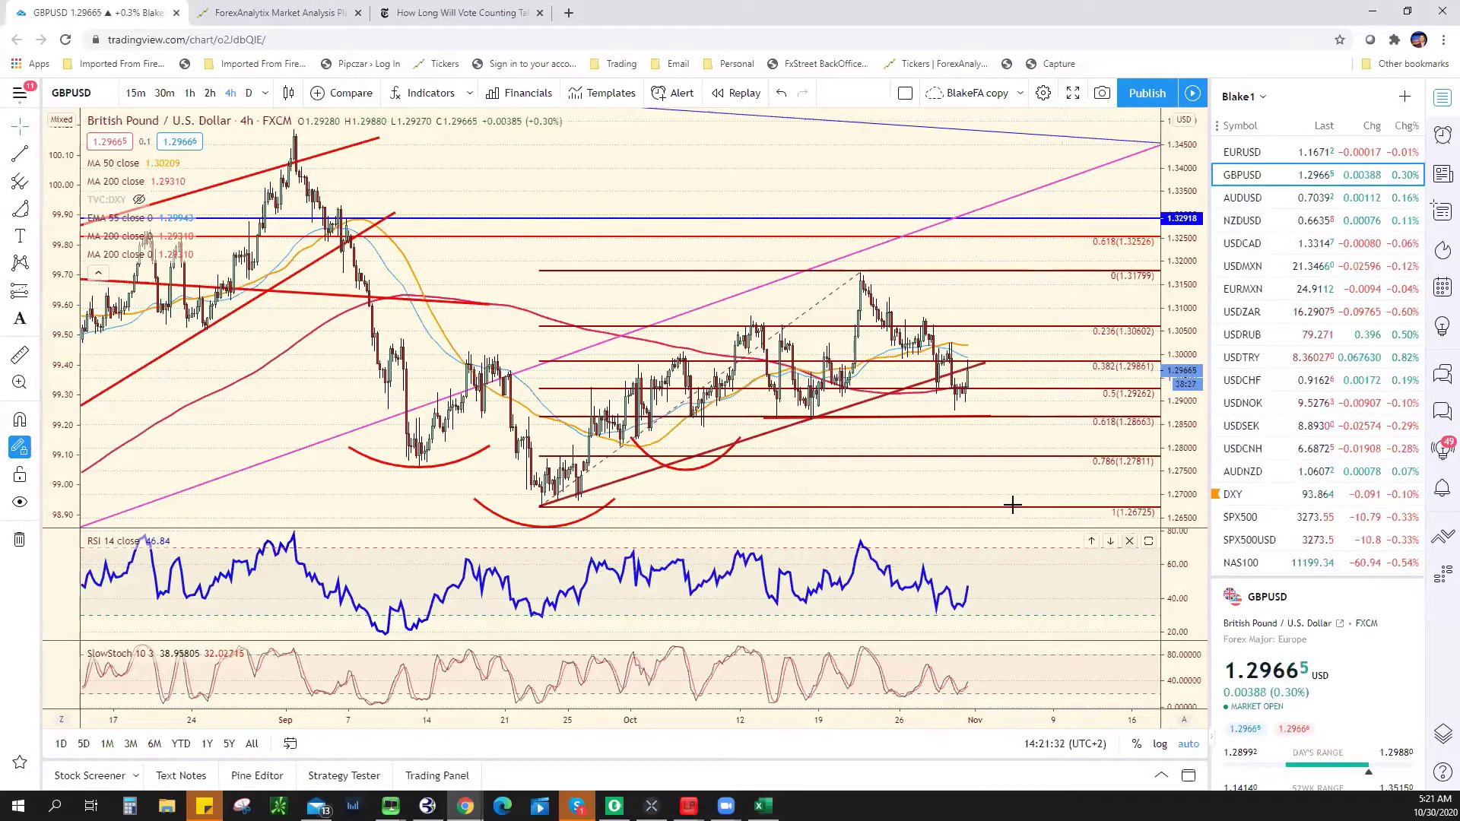
Step: Draw a trend line on GBPUSD from the 21 Oct high down to the latest bars, then return to Excel
click(20, 153)
click(855, 269)
click(970, 362)
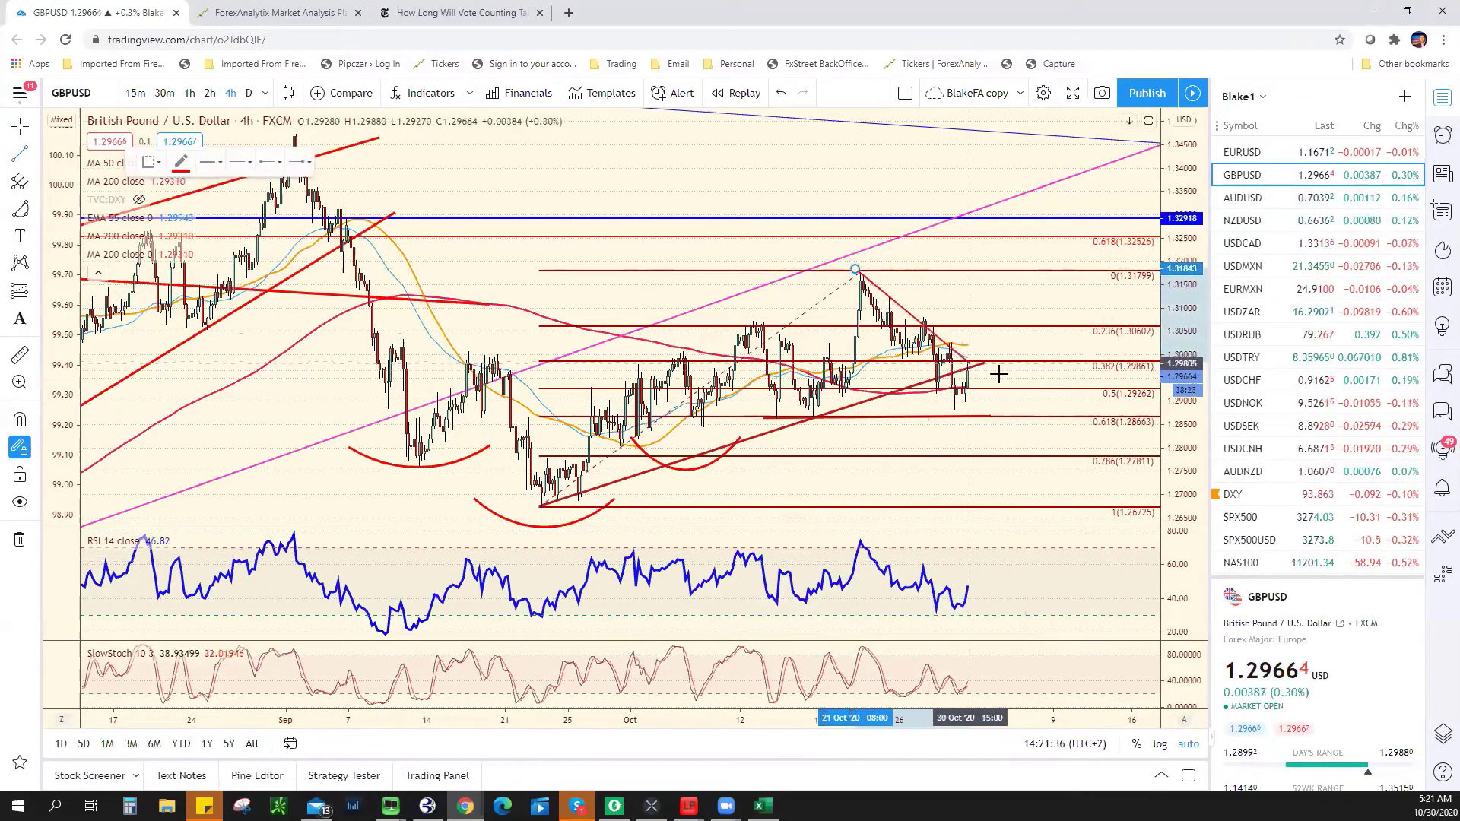
click(1002, 374)
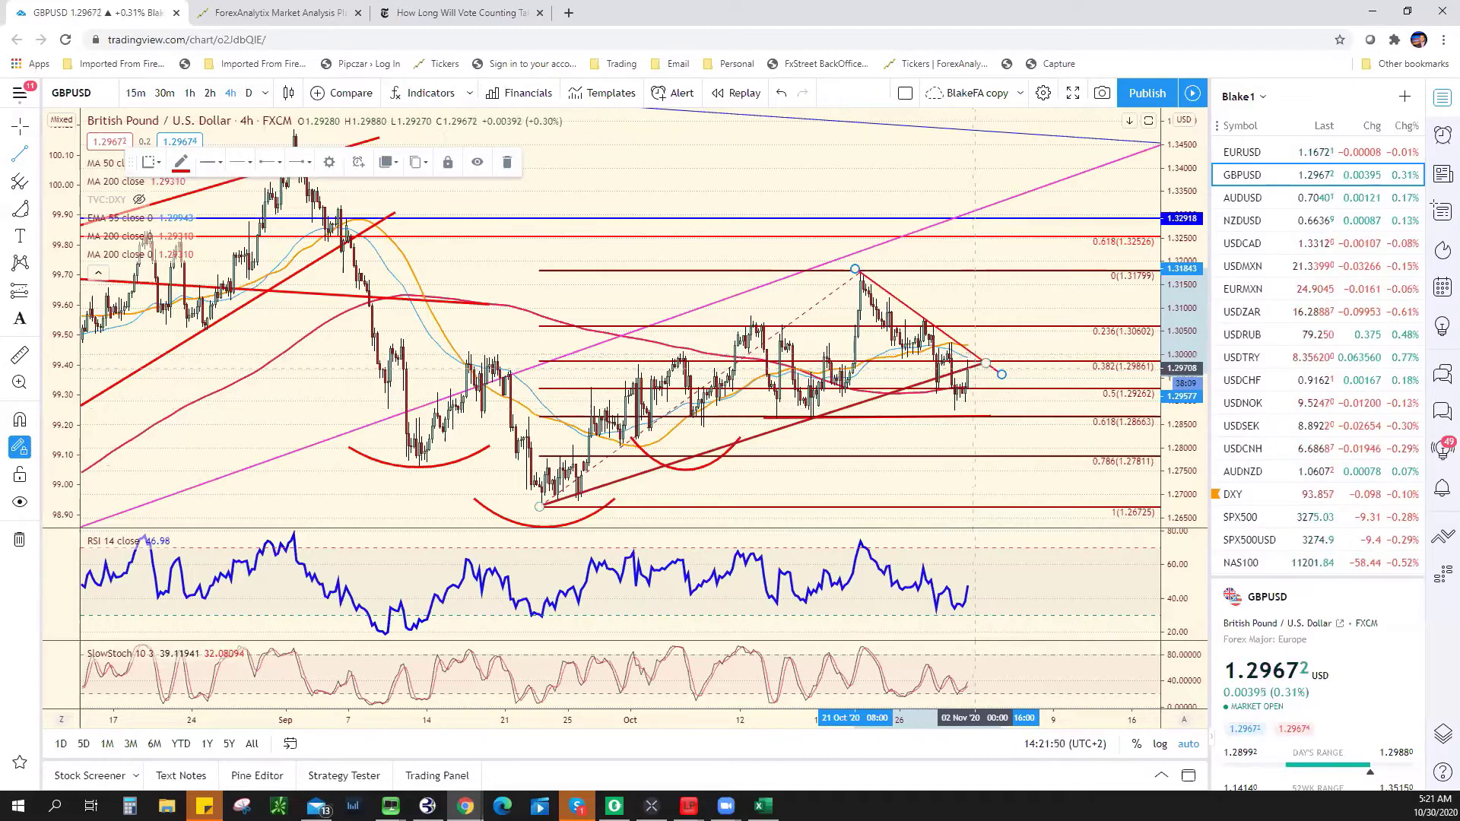
key(alt+Tab)
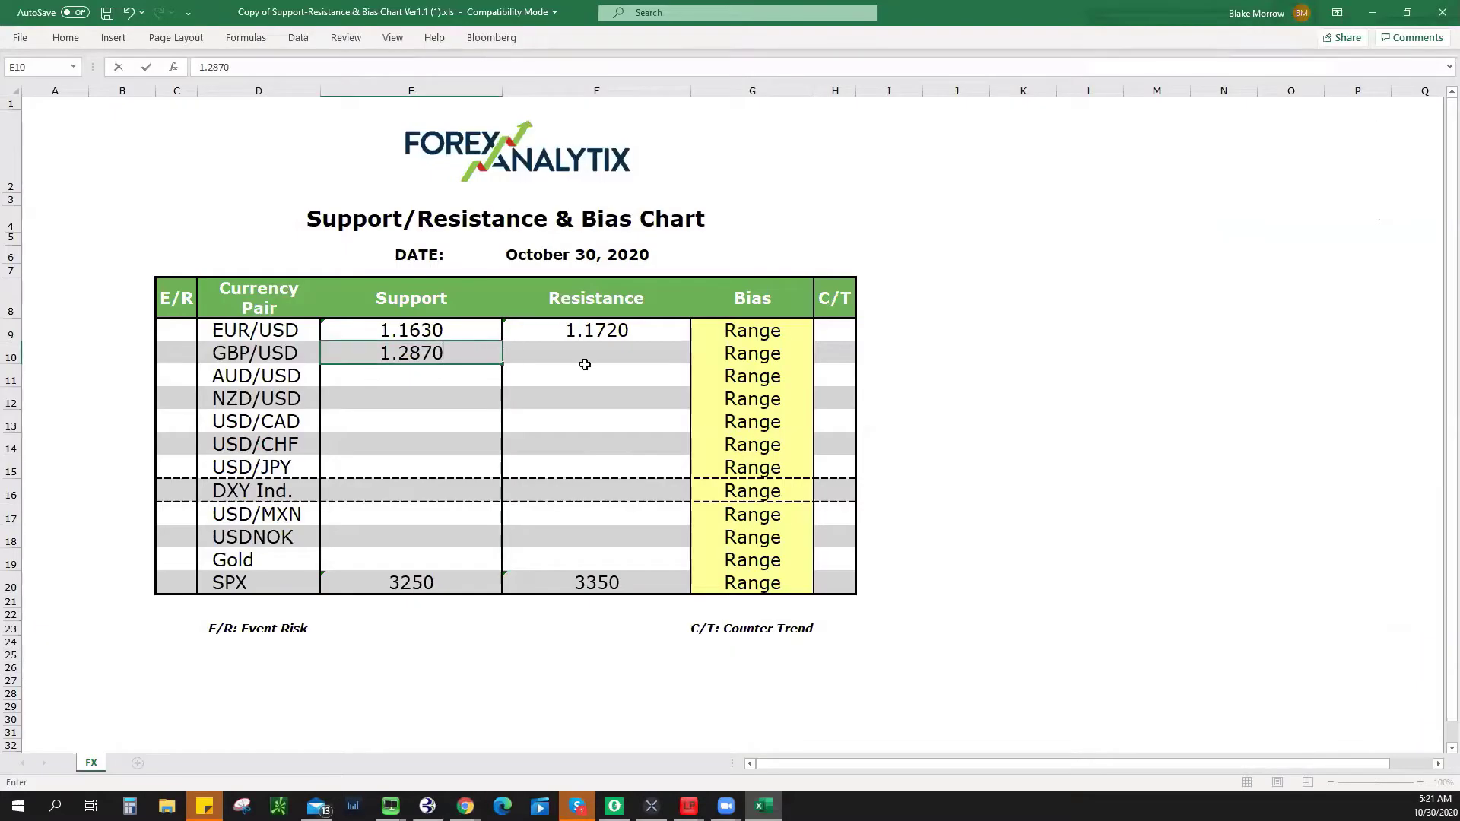
Step: Enter 1.3000 as GBP/USD resistance in F10, then load AUDUSD in TradingView
key(Tab)
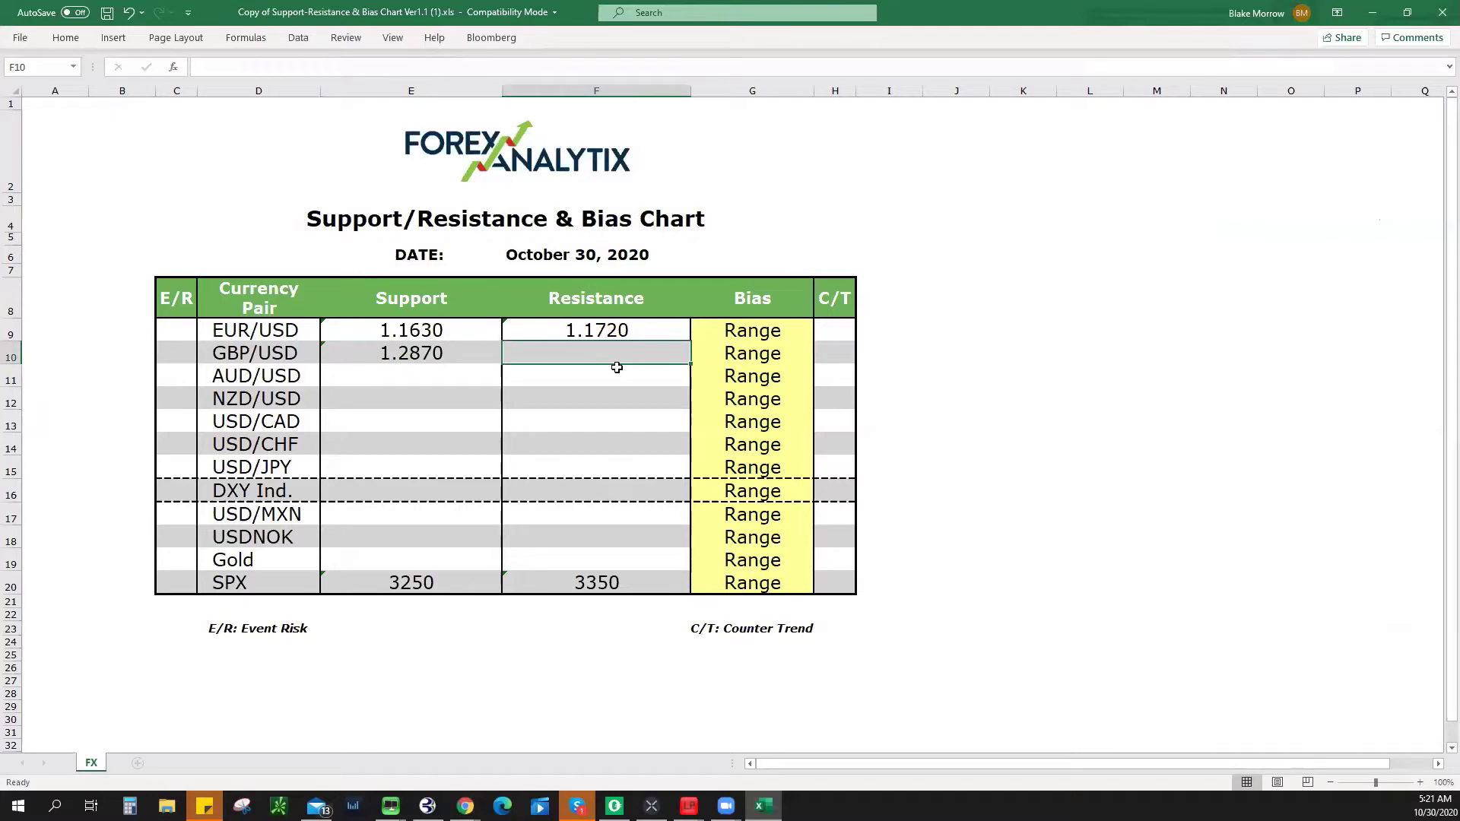
text(1.3000)
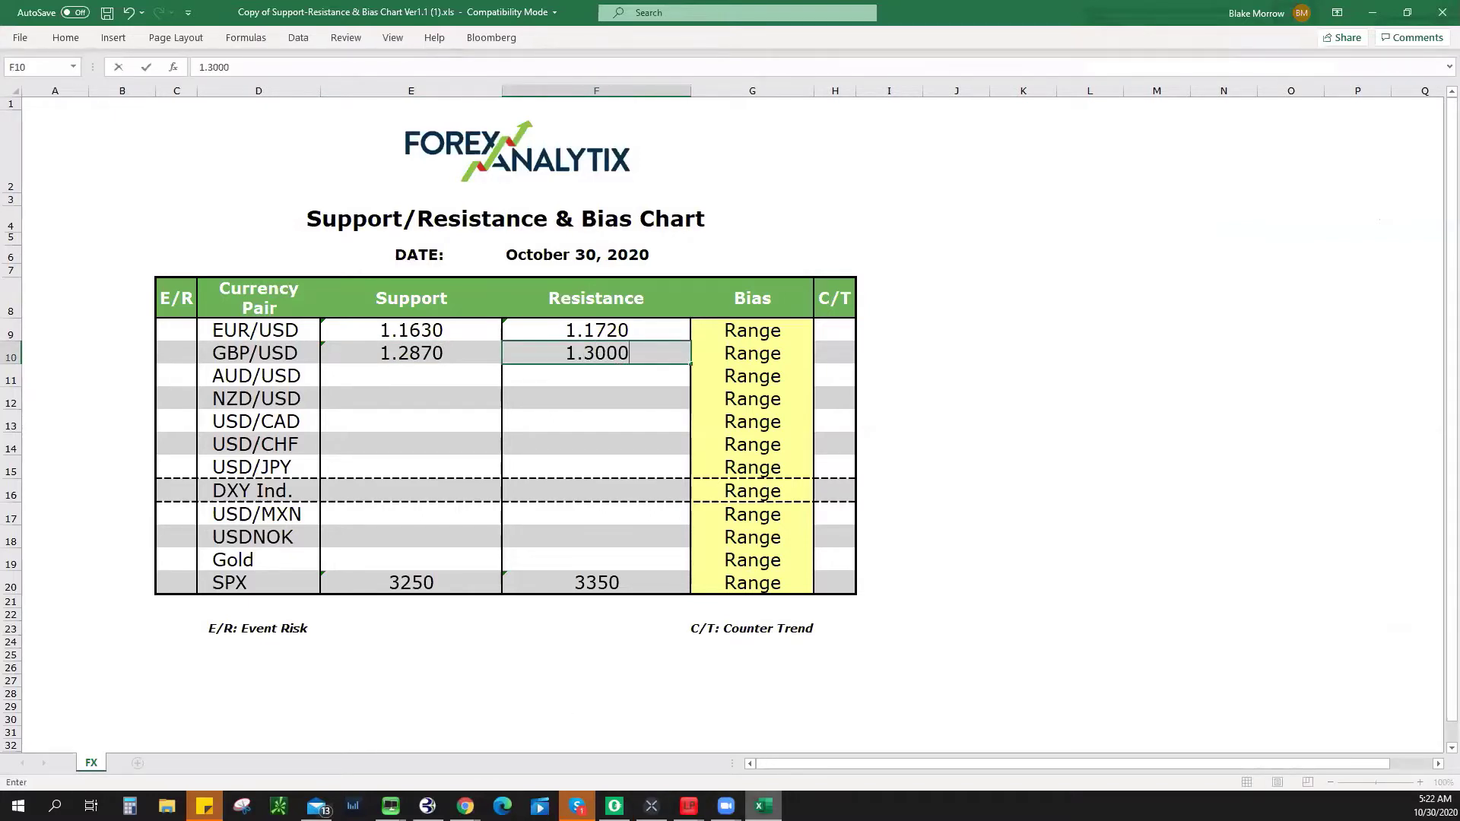
key(Return)
key(alt+Tab)
click(1285, 198)
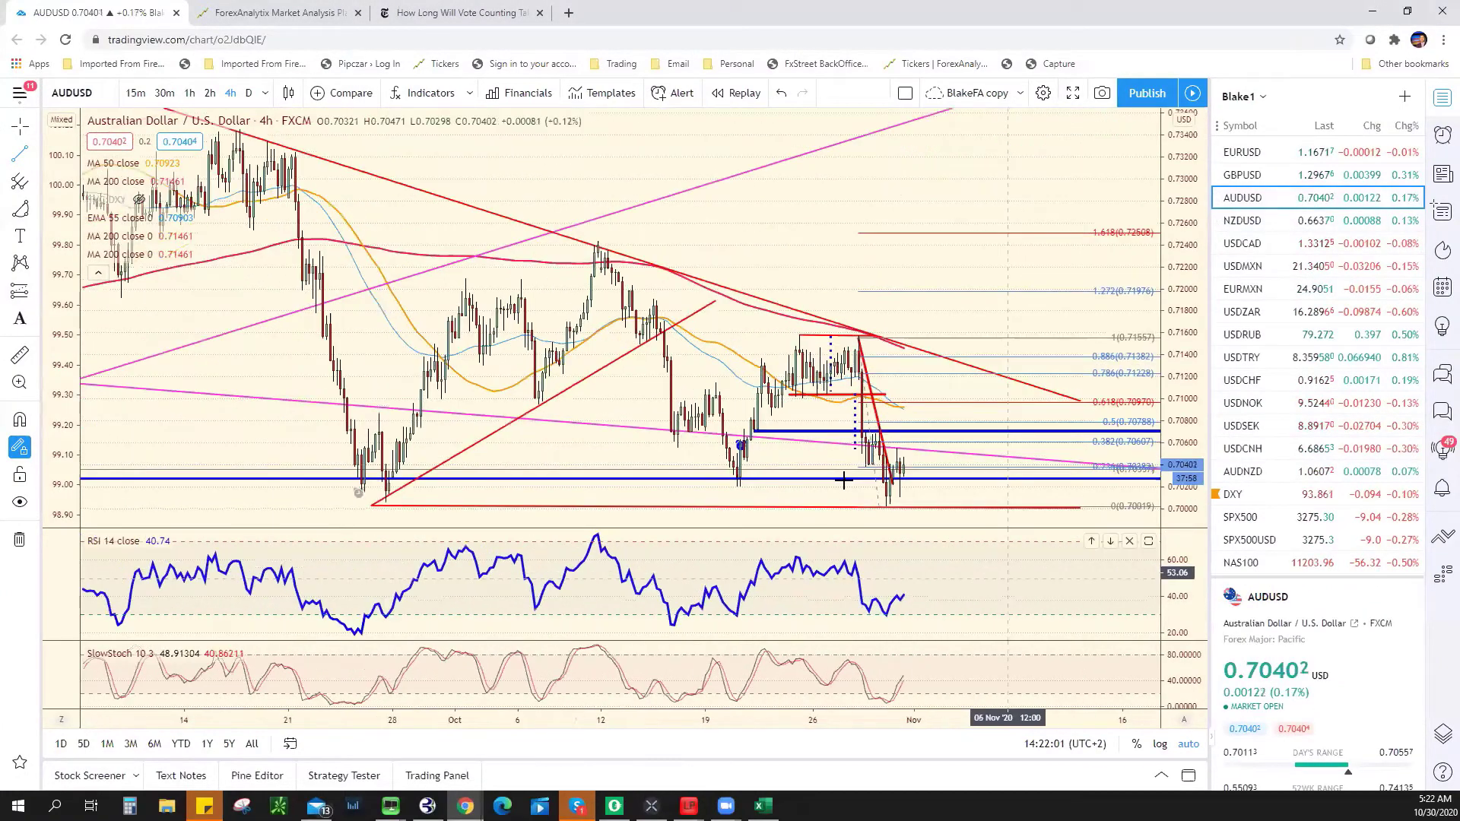
Step: Draw an AUDUSD trend line from the late-September low to the latest bars
scroll(844, 480, up, 2)
click(838, 480)
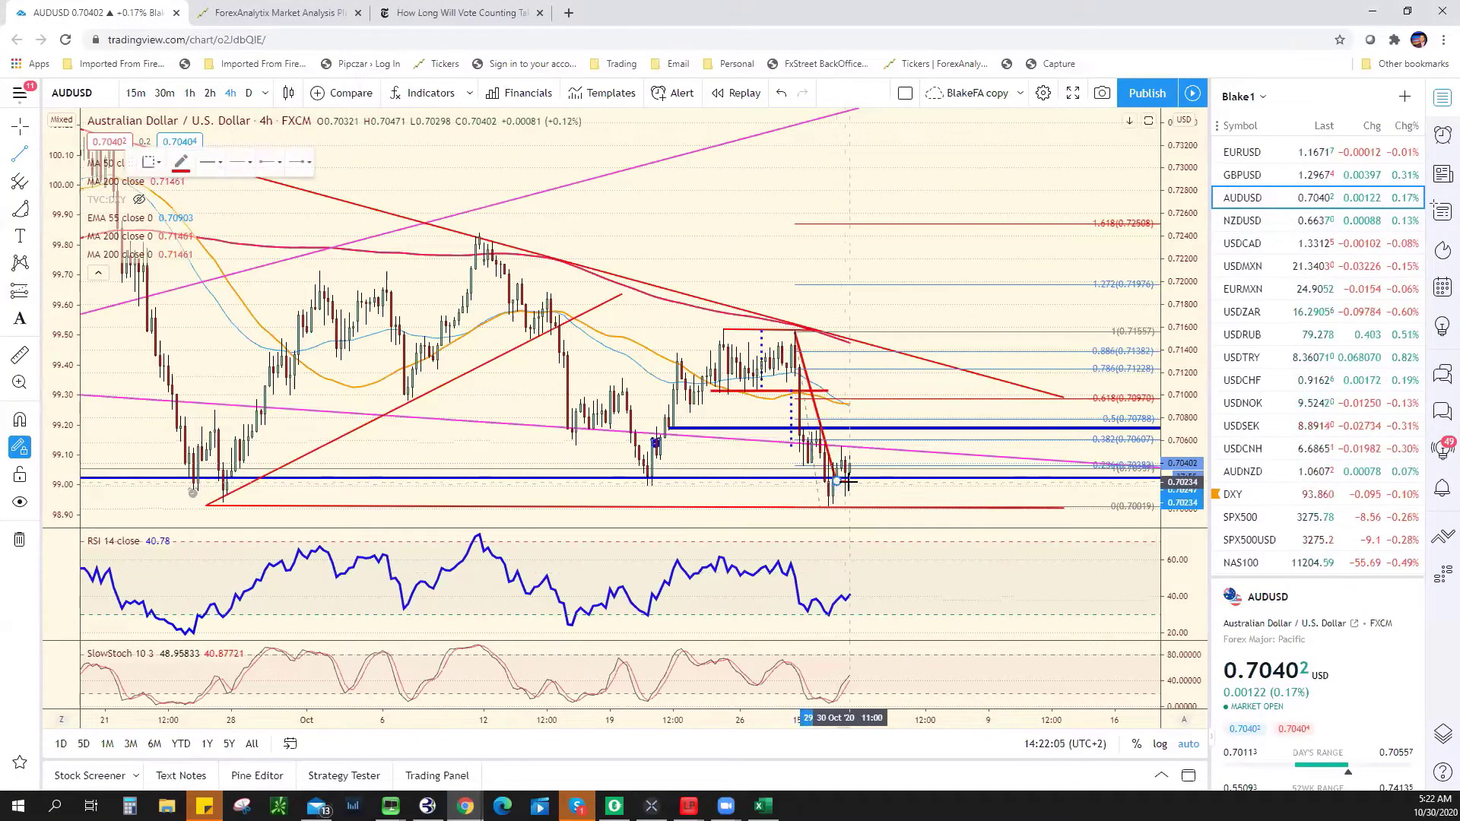
key(Escape)
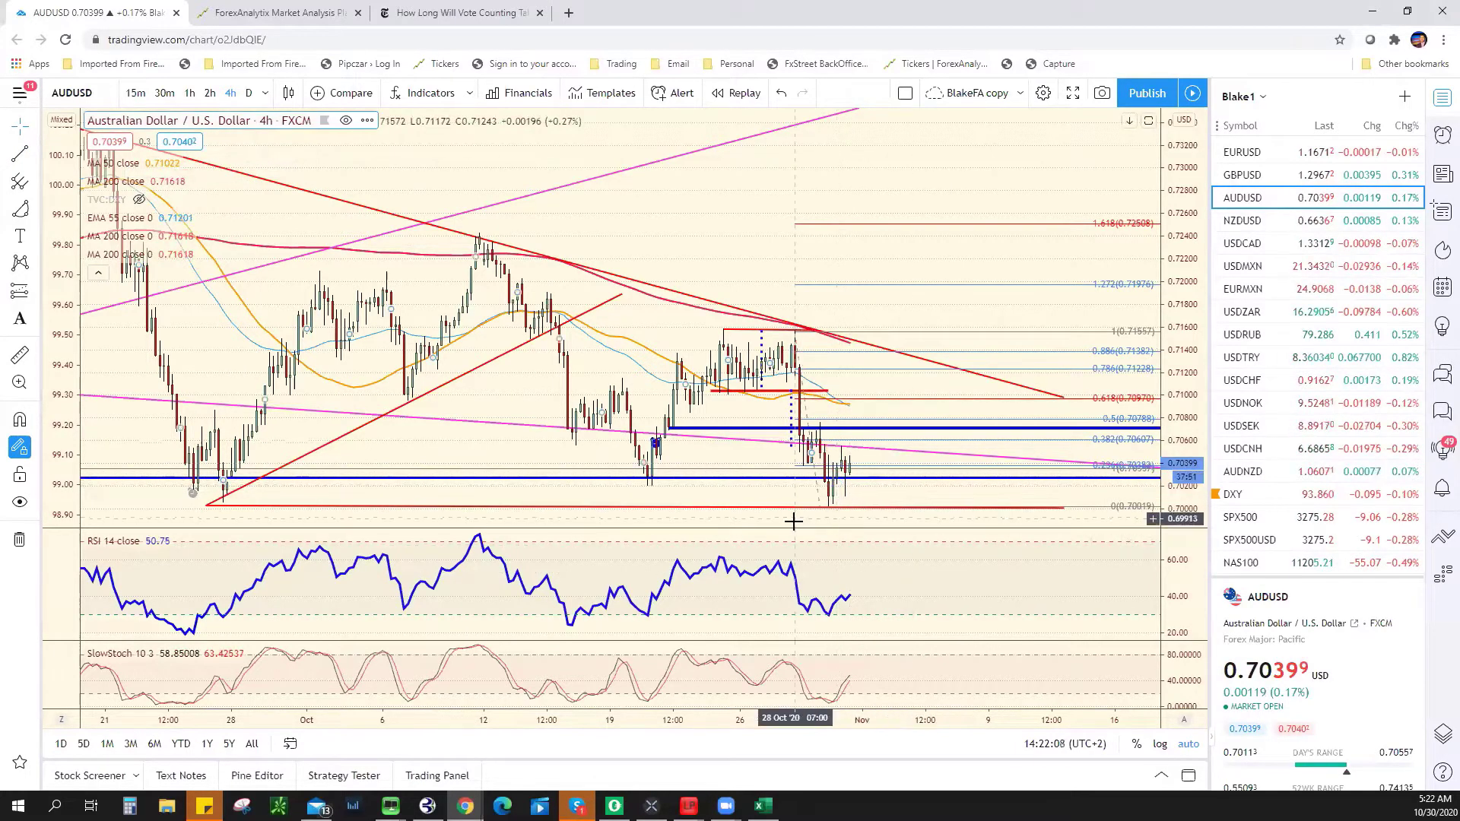
scroll(729, 477, down, 1)
scroll(729, 477, down, 1)
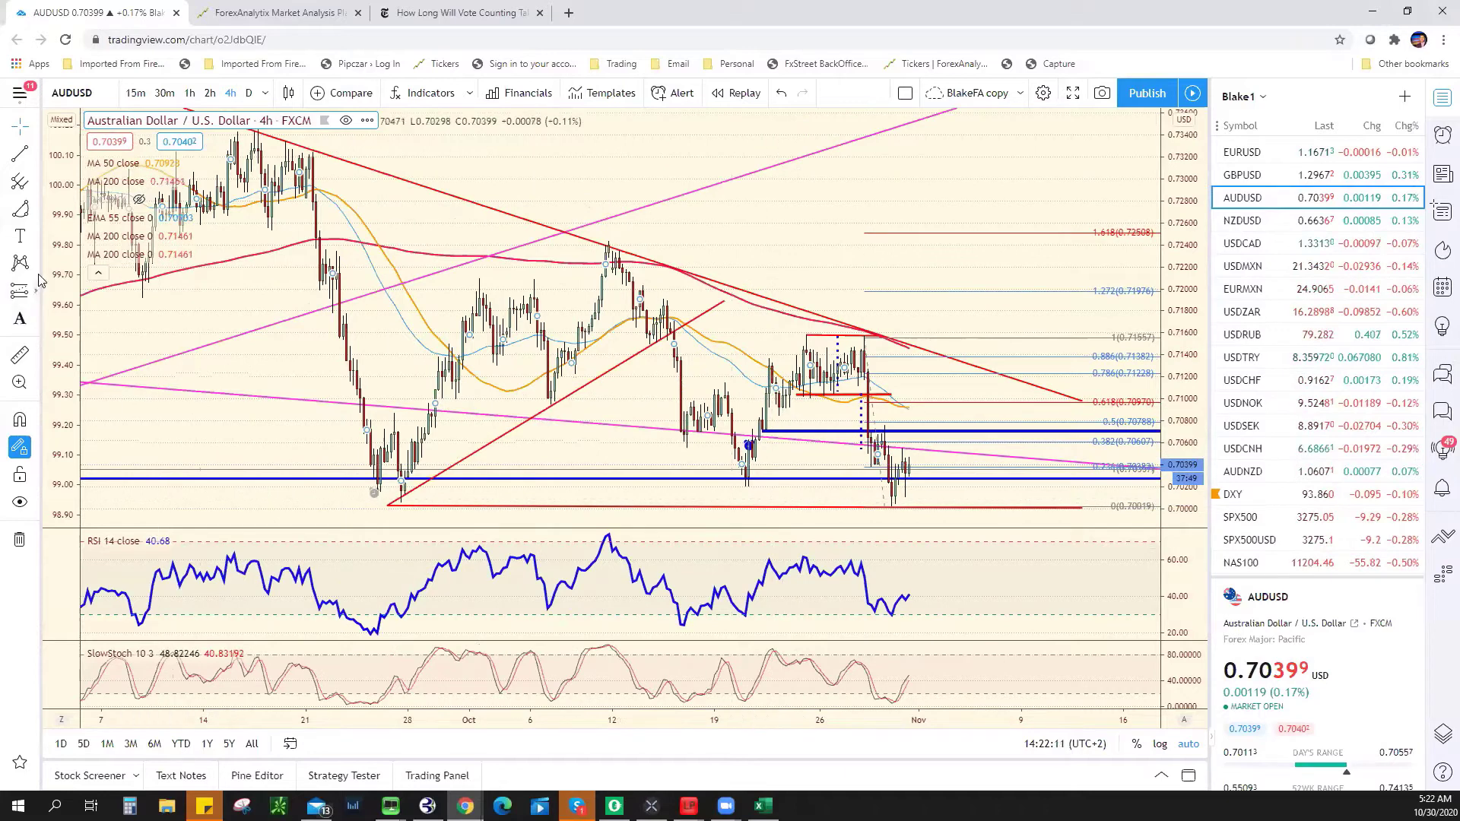
click(20, 155)
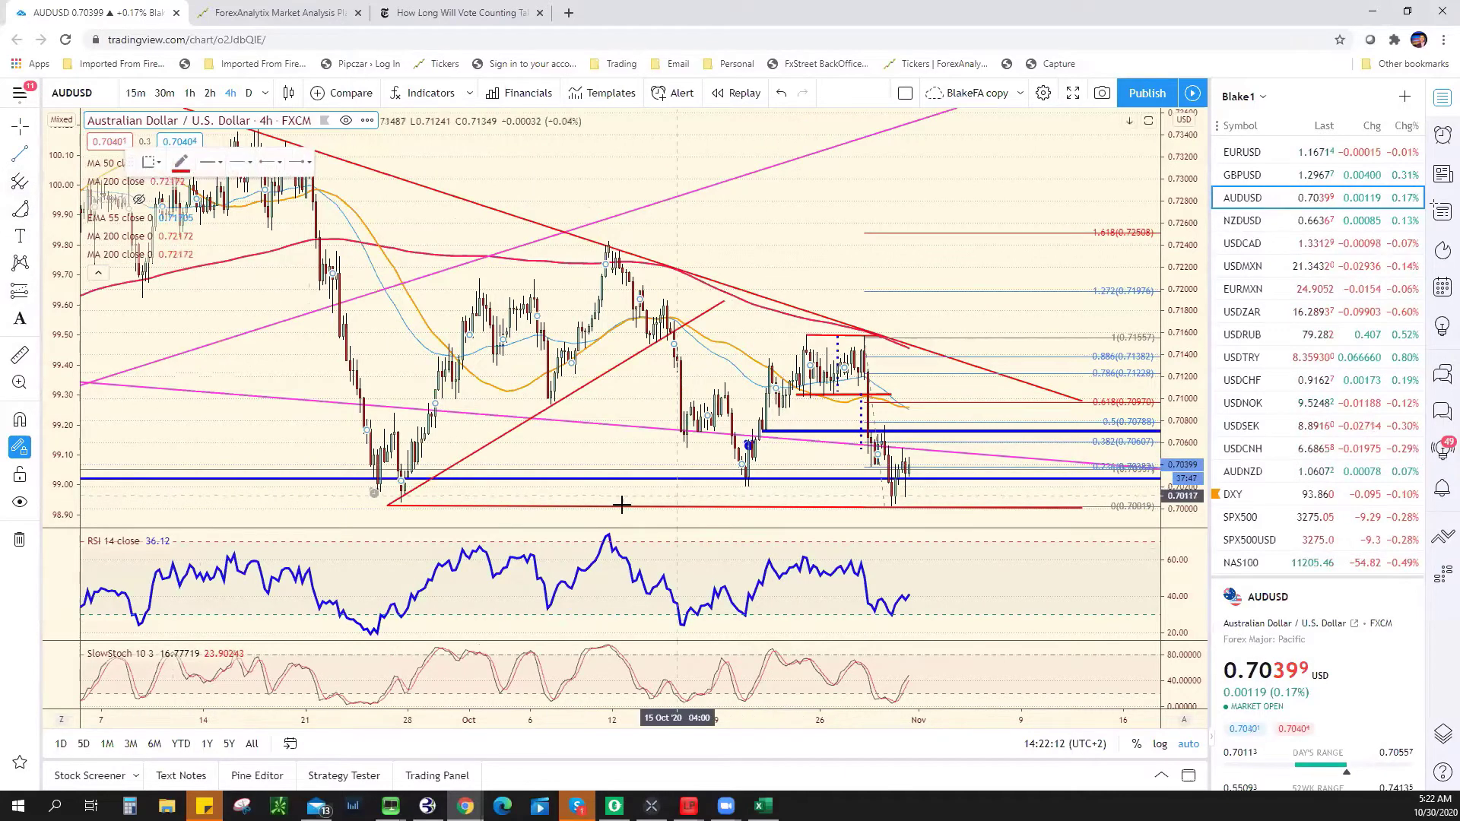
click(401, 504)
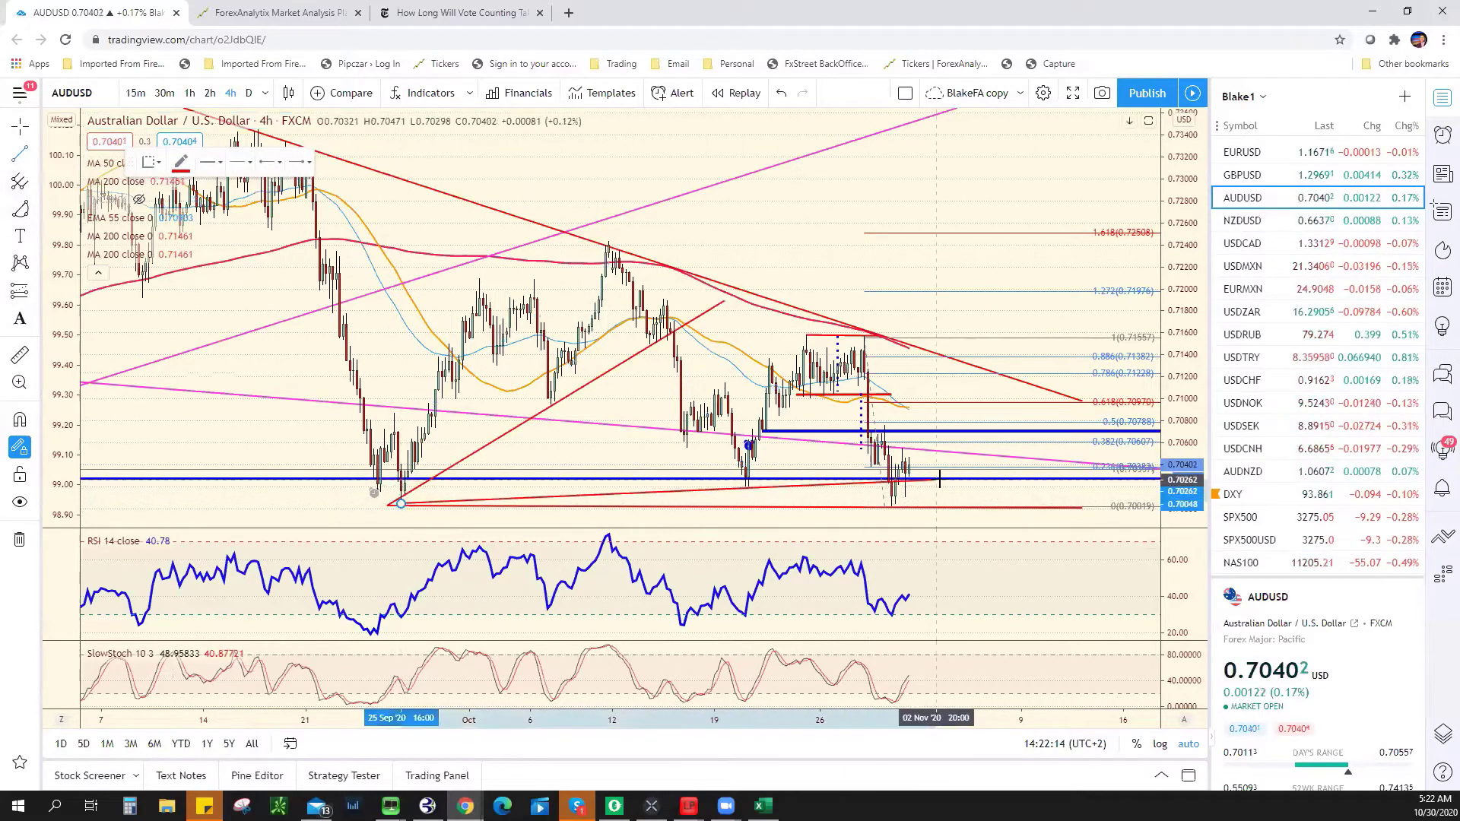
click(987, 478)
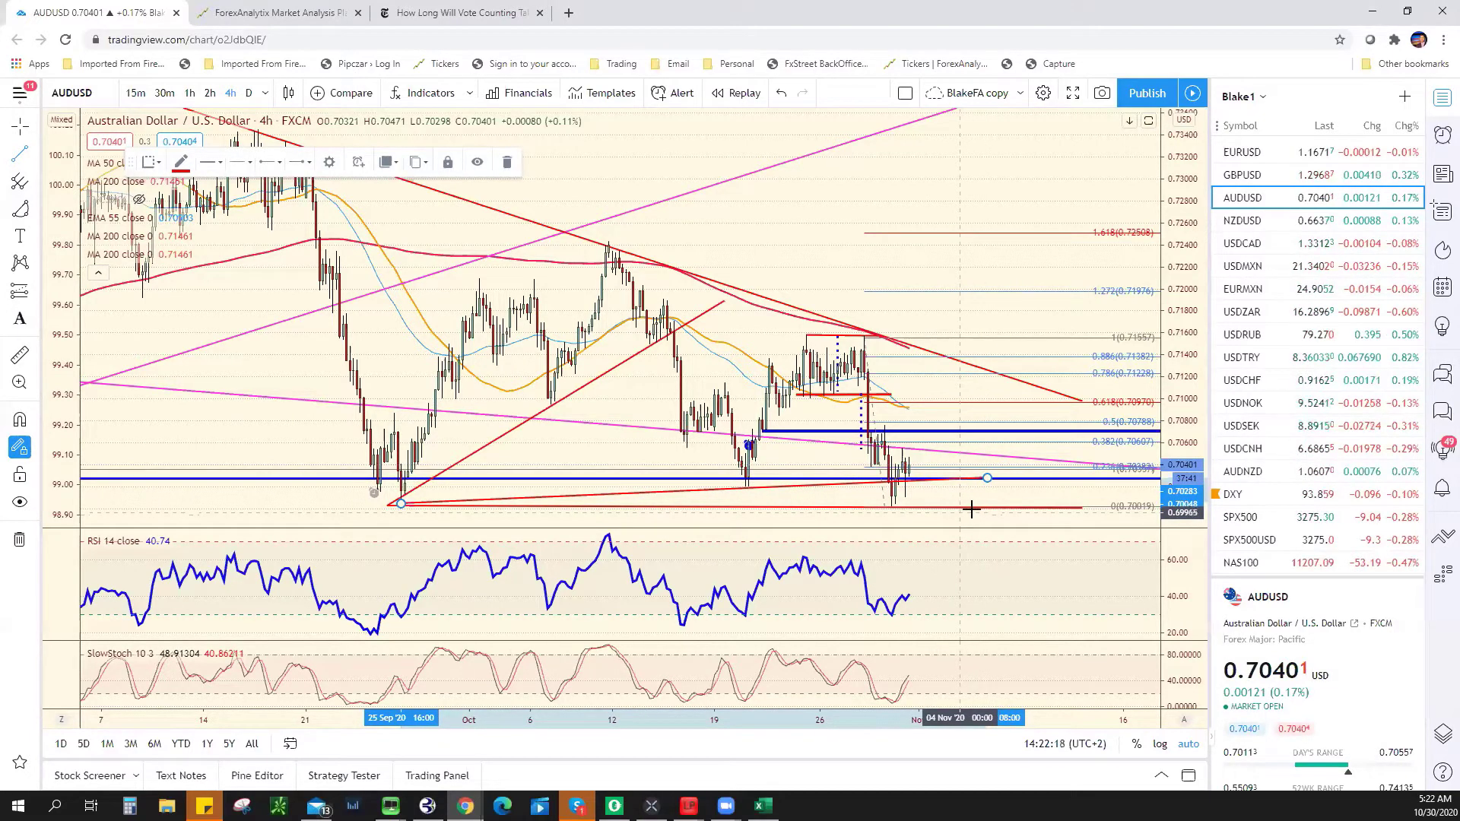
click(922, 548)
Step: Select the red rising trend line from late September and delete it
scroll(867, 514, down, 2)
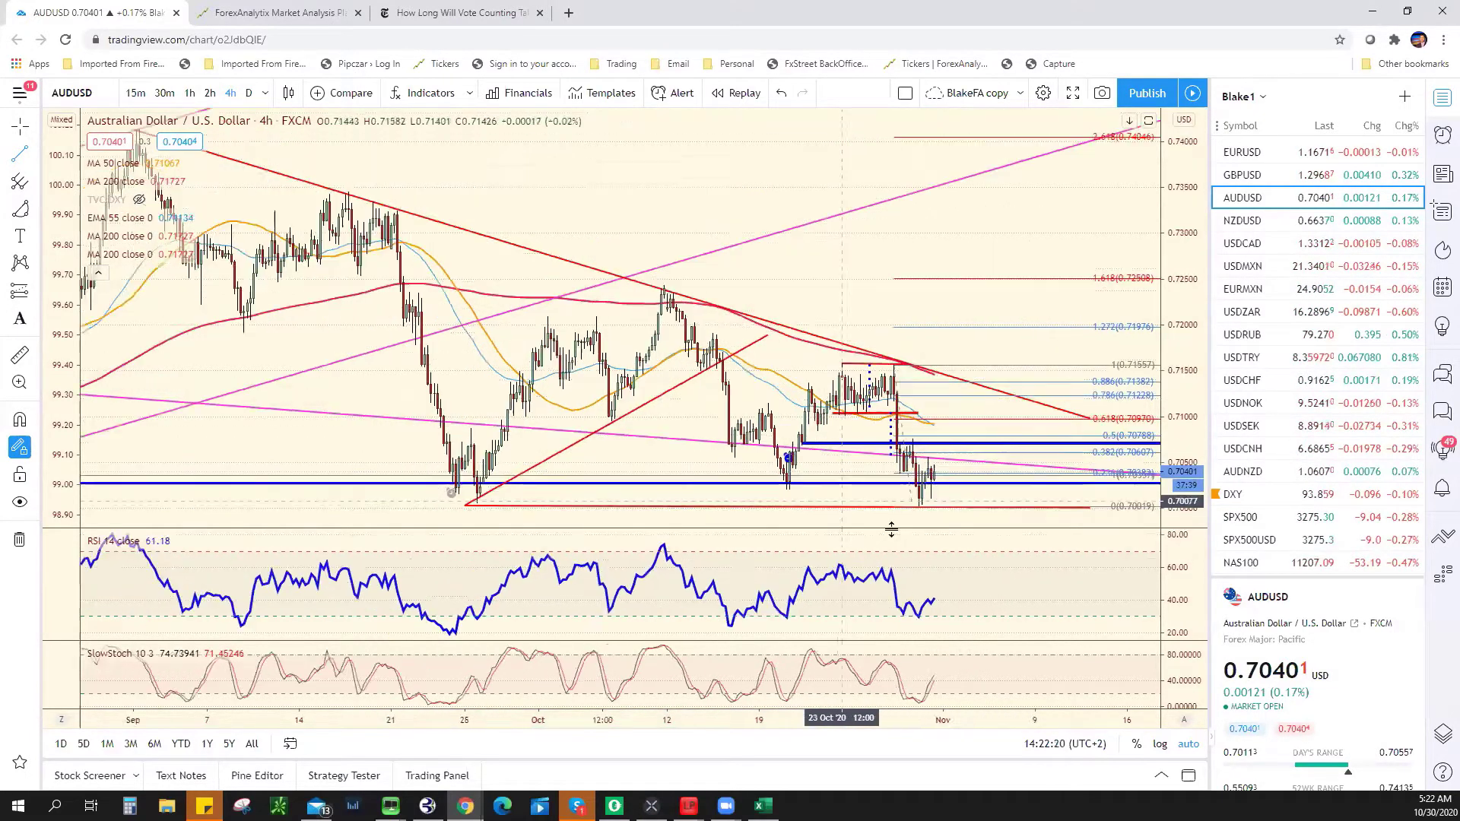
scroll(891, 529, down, 2)
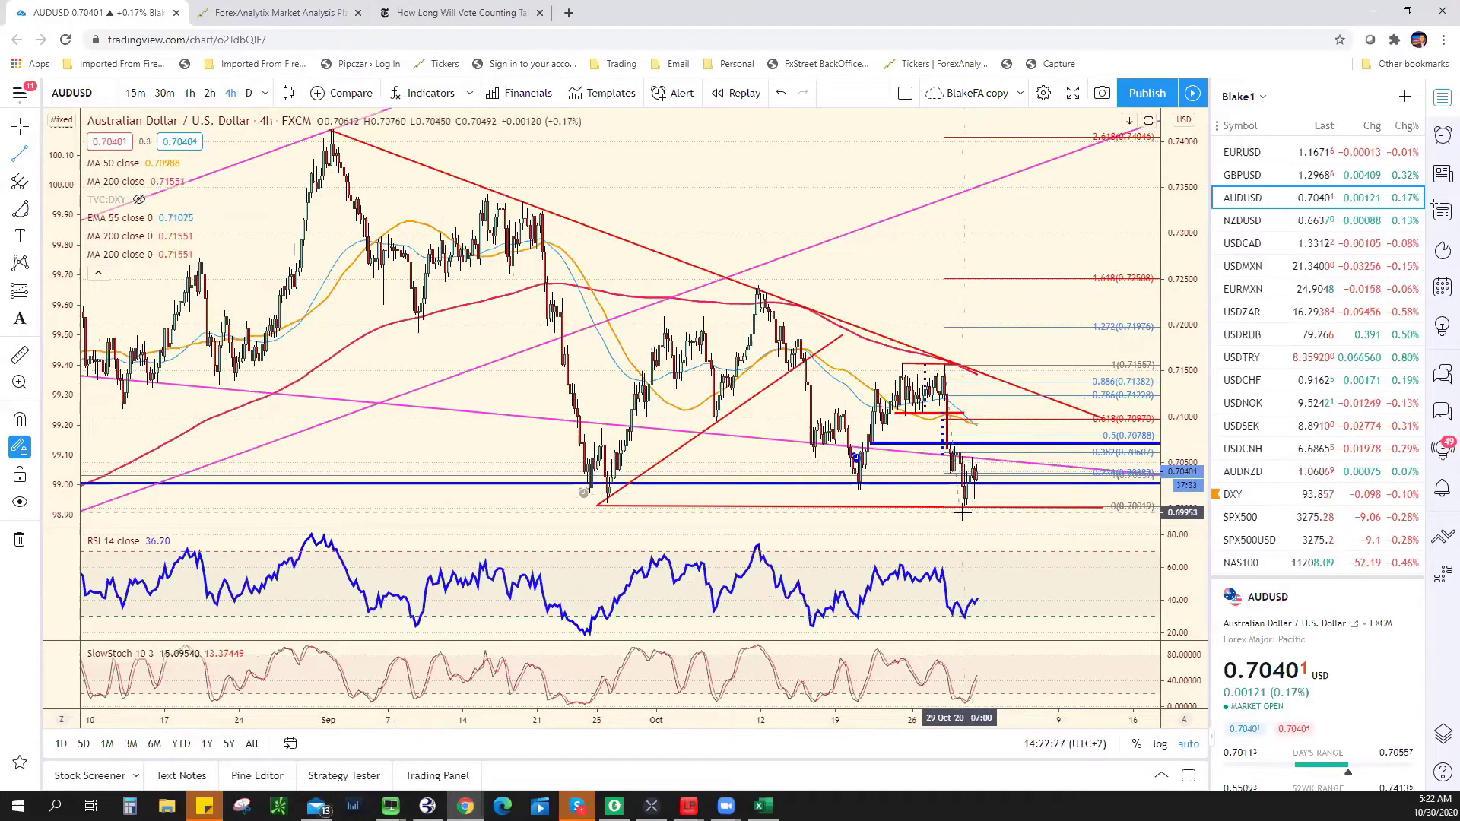
scroll(978, 284, down, 2)
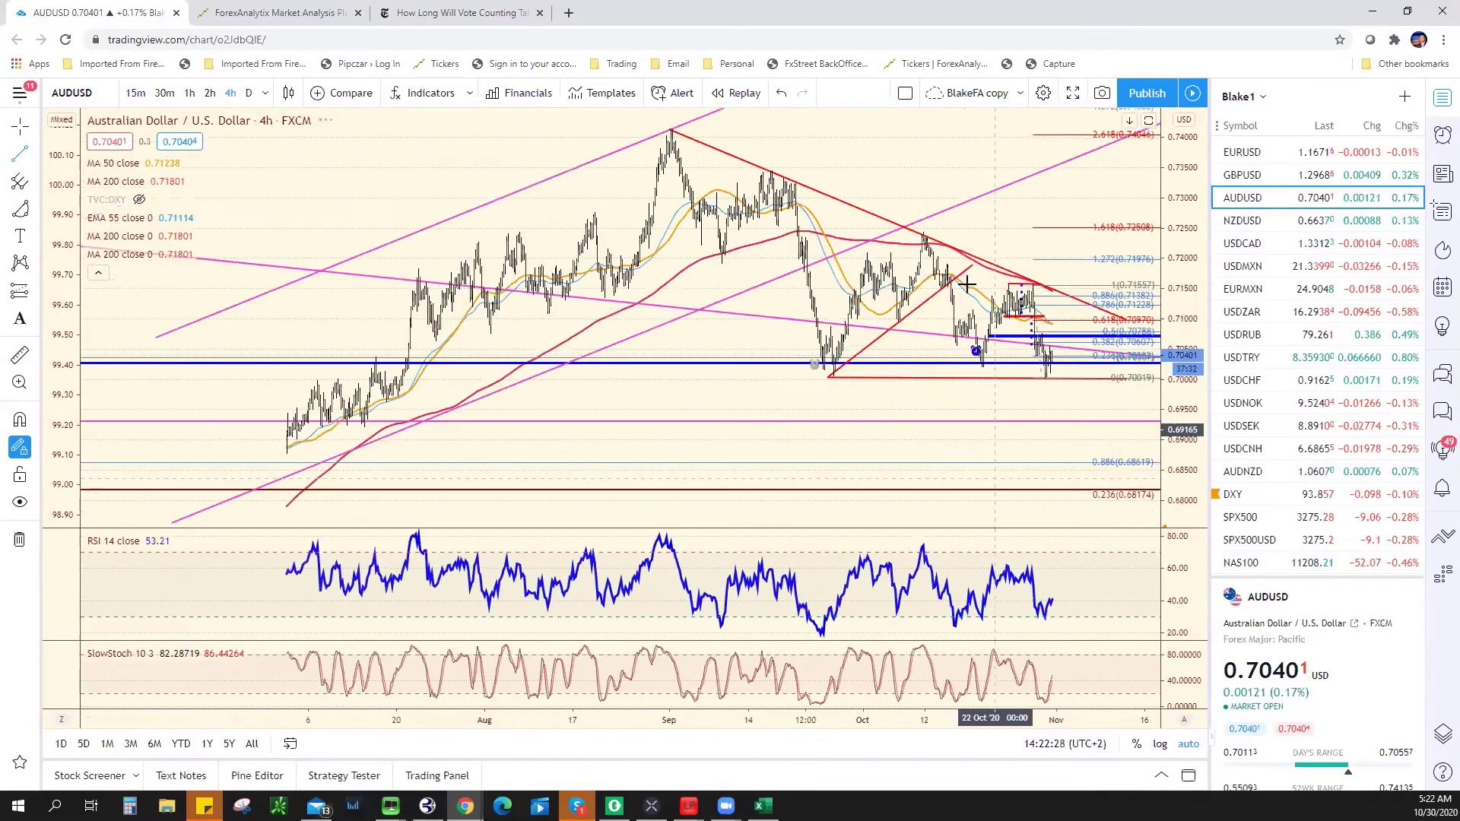
scroll(943, 289, up, 2)
click(909, 290)
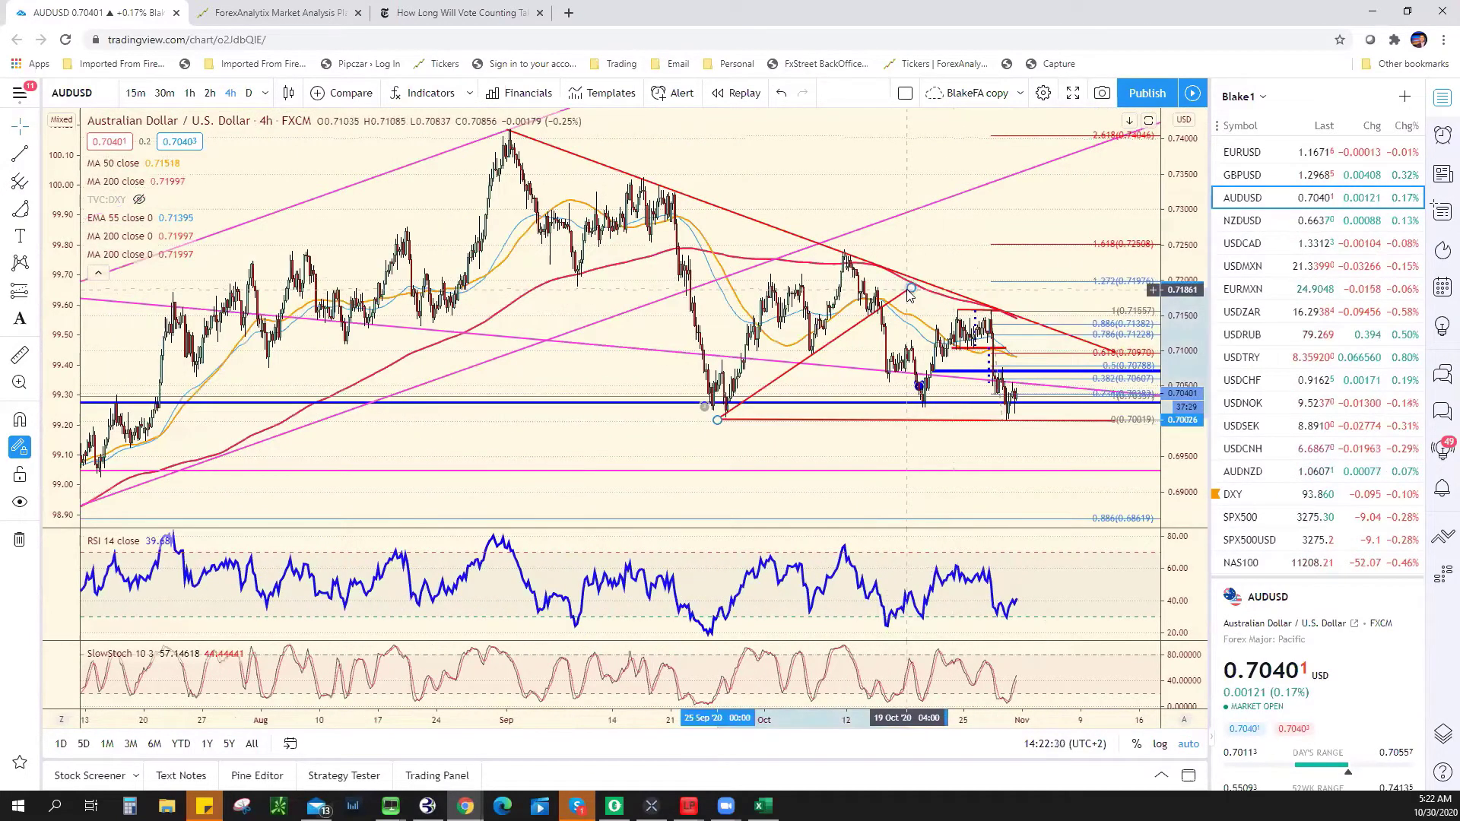
key(Delete)
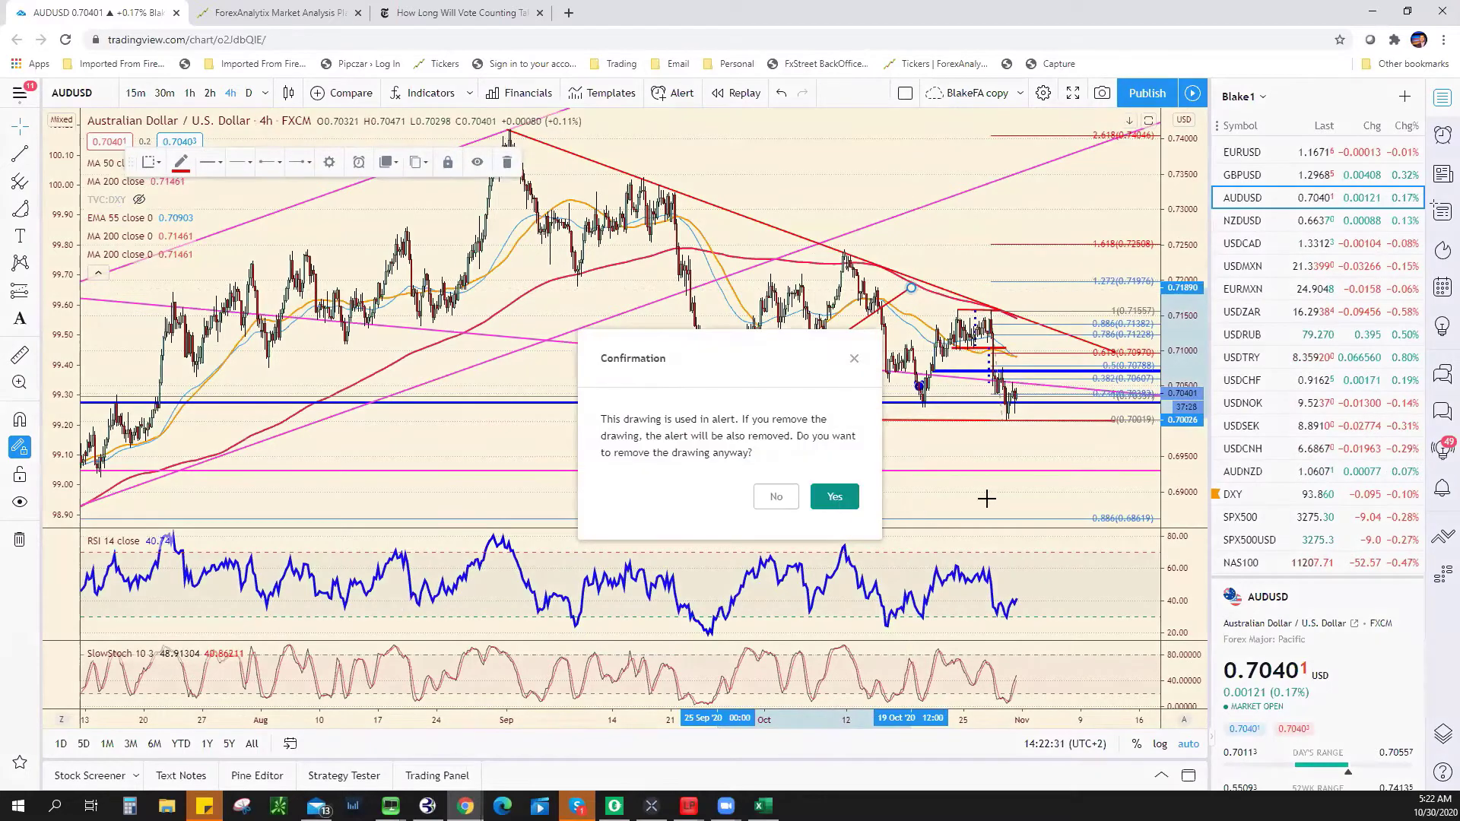
Step: Confirm deleting the old trend line, then draw an up-right rally arrow and a down-right decline arrow
key(Return)
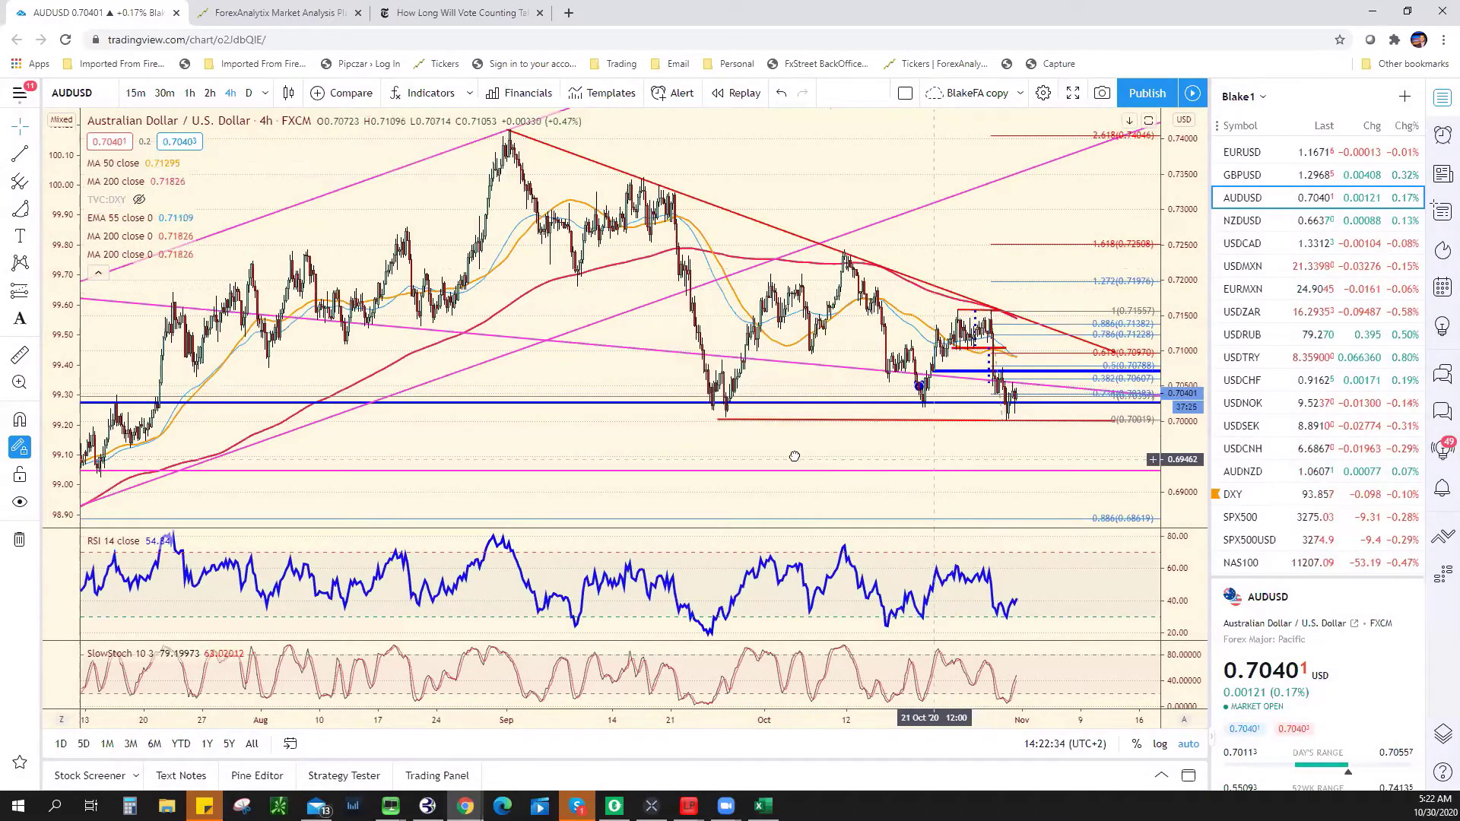
click(36, 157)
click(122, 398)
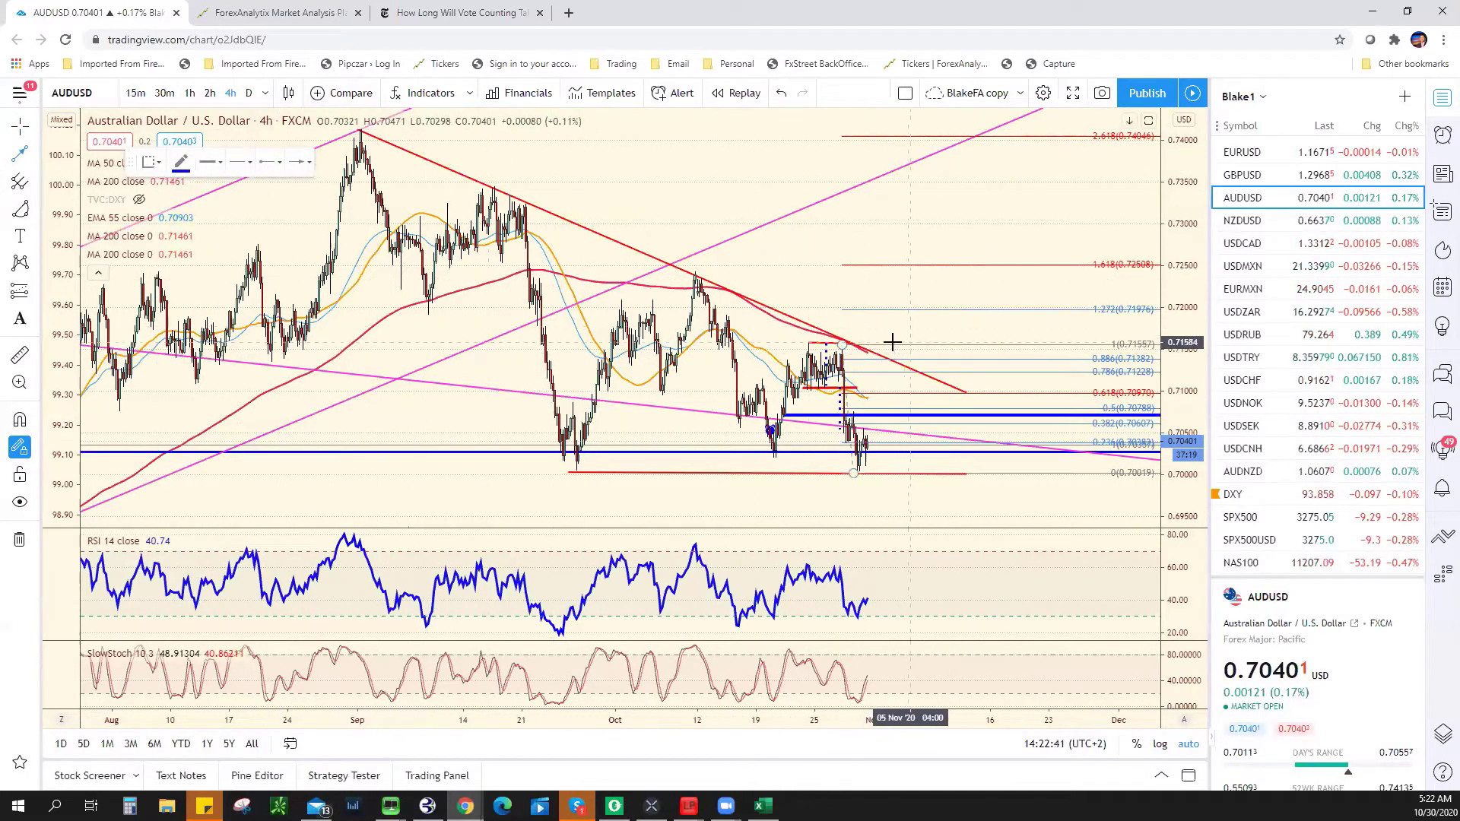
drag(909, 357, 991, 308)
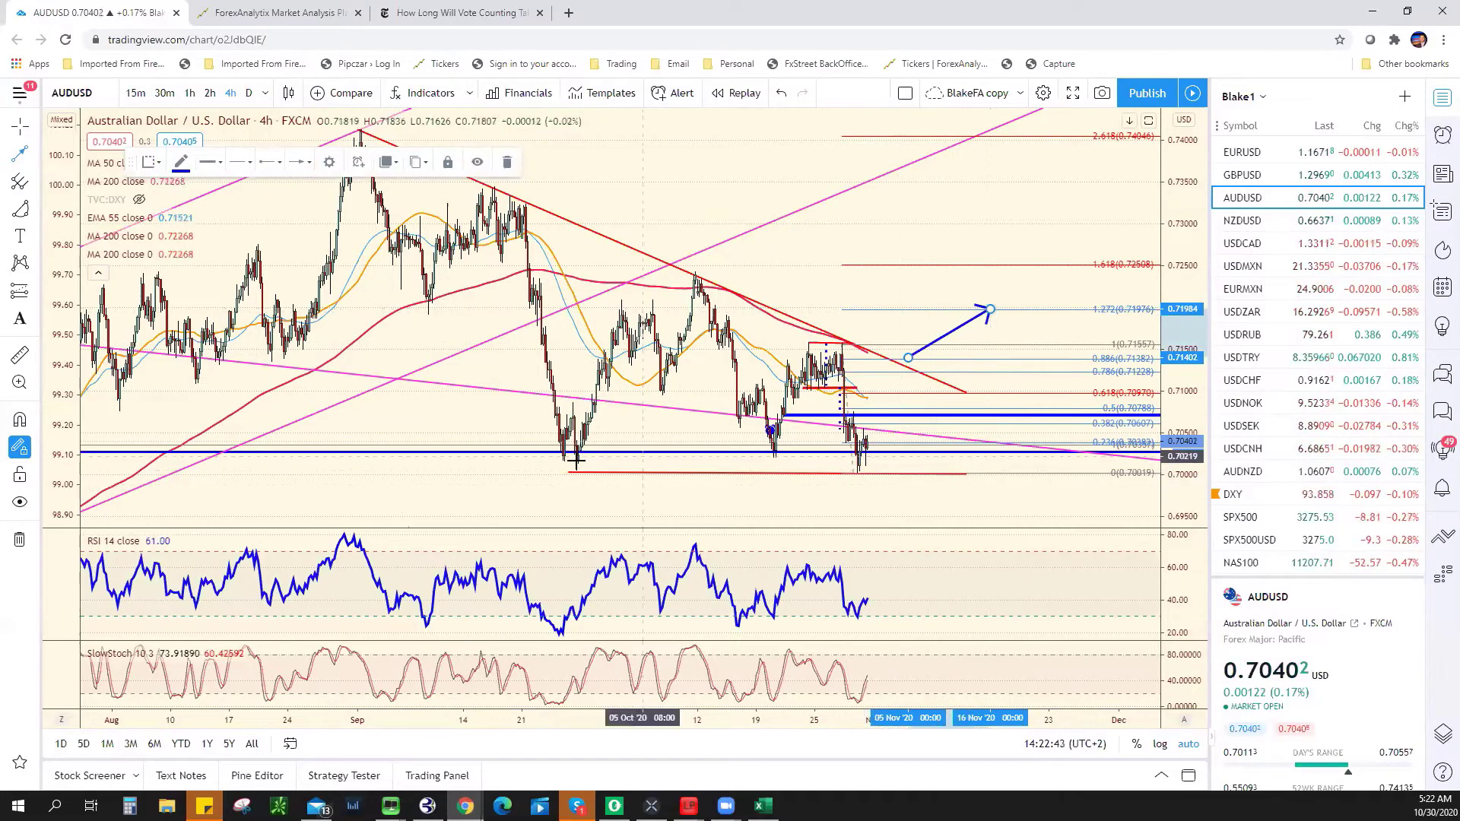
drag(881, 492, 934, 522)
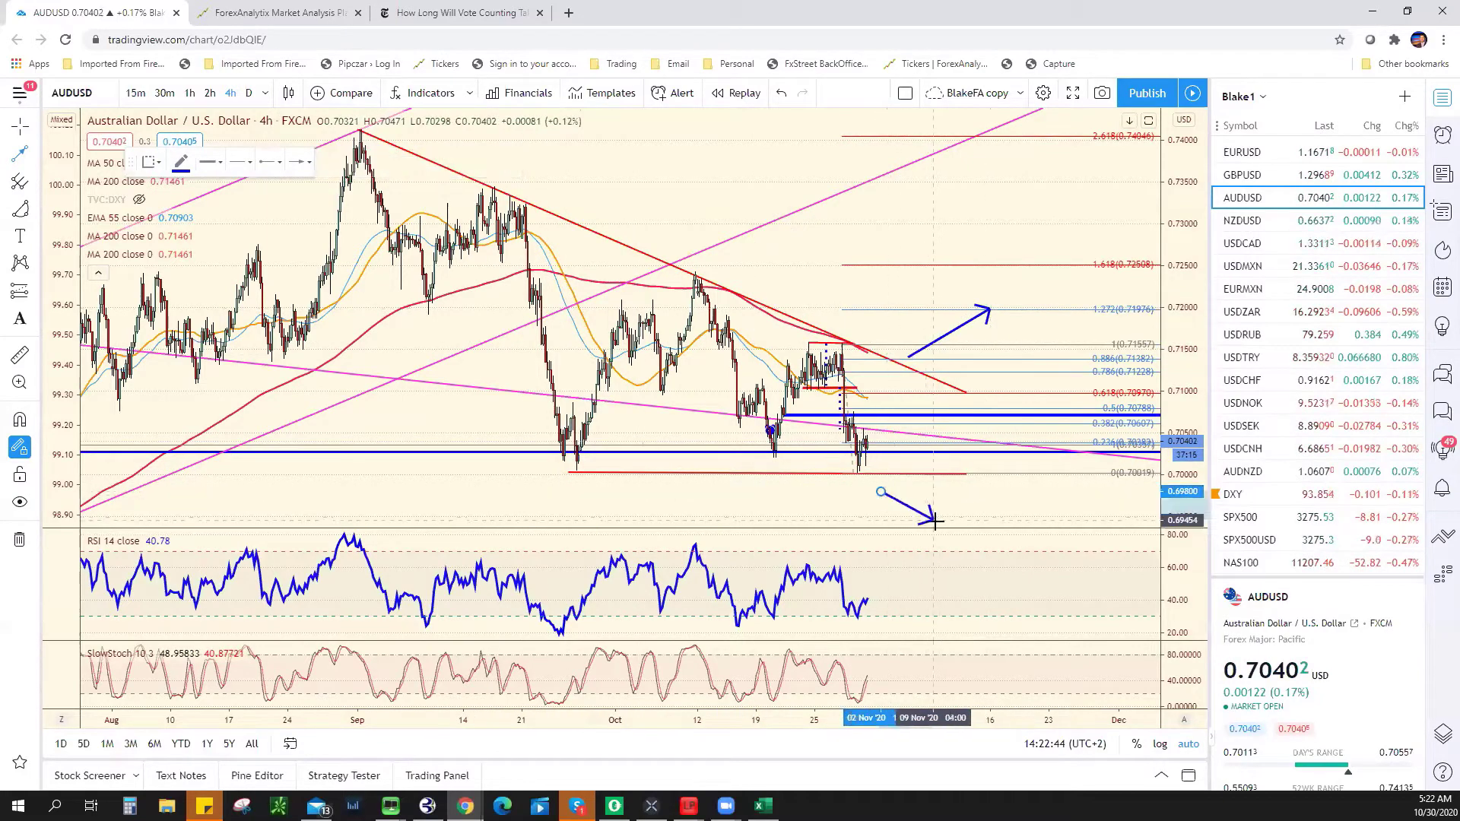
scroll(1095, 493, down, 5)
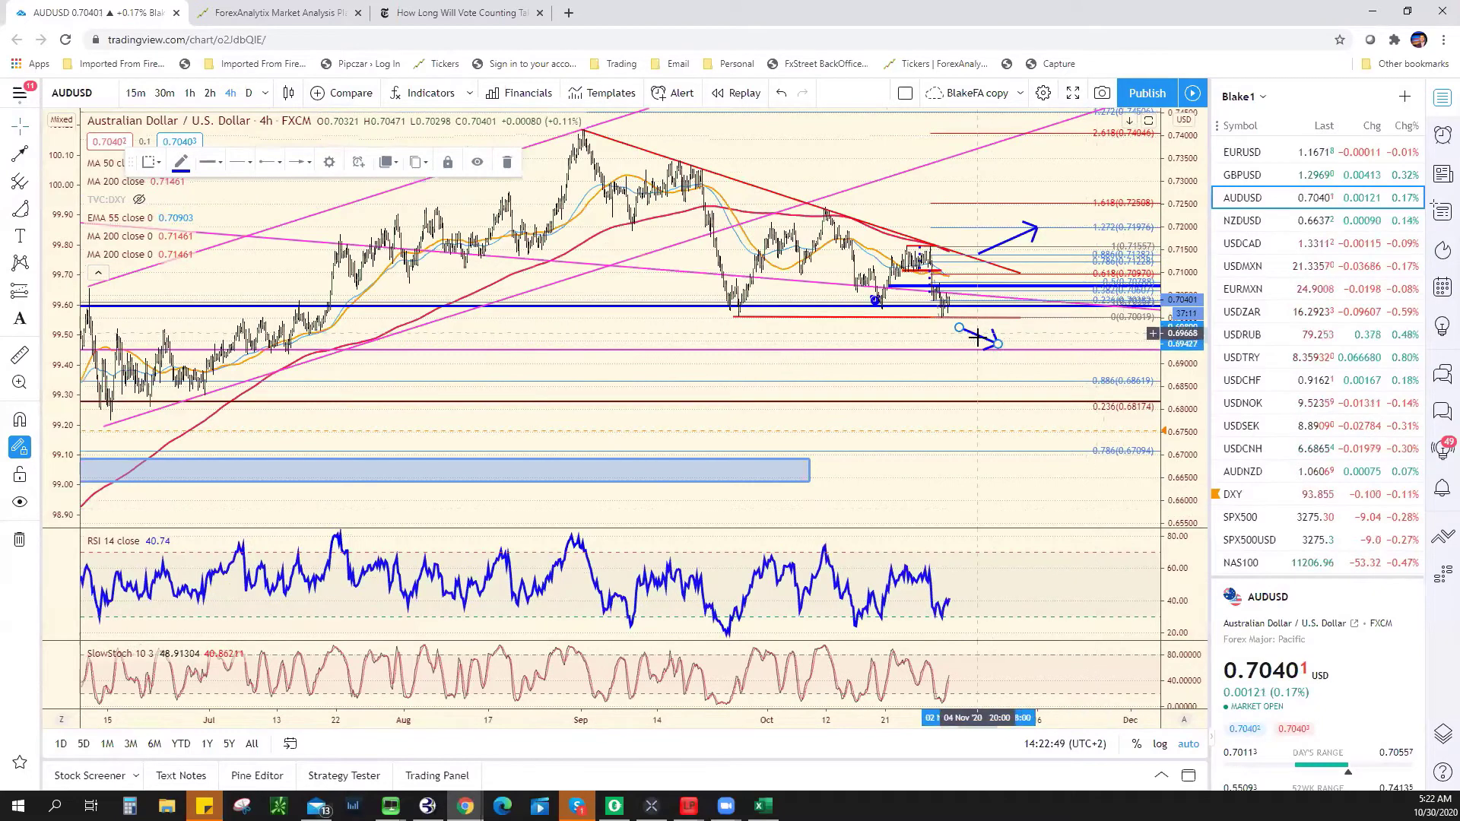
drag(983, 344, 1018, 366)
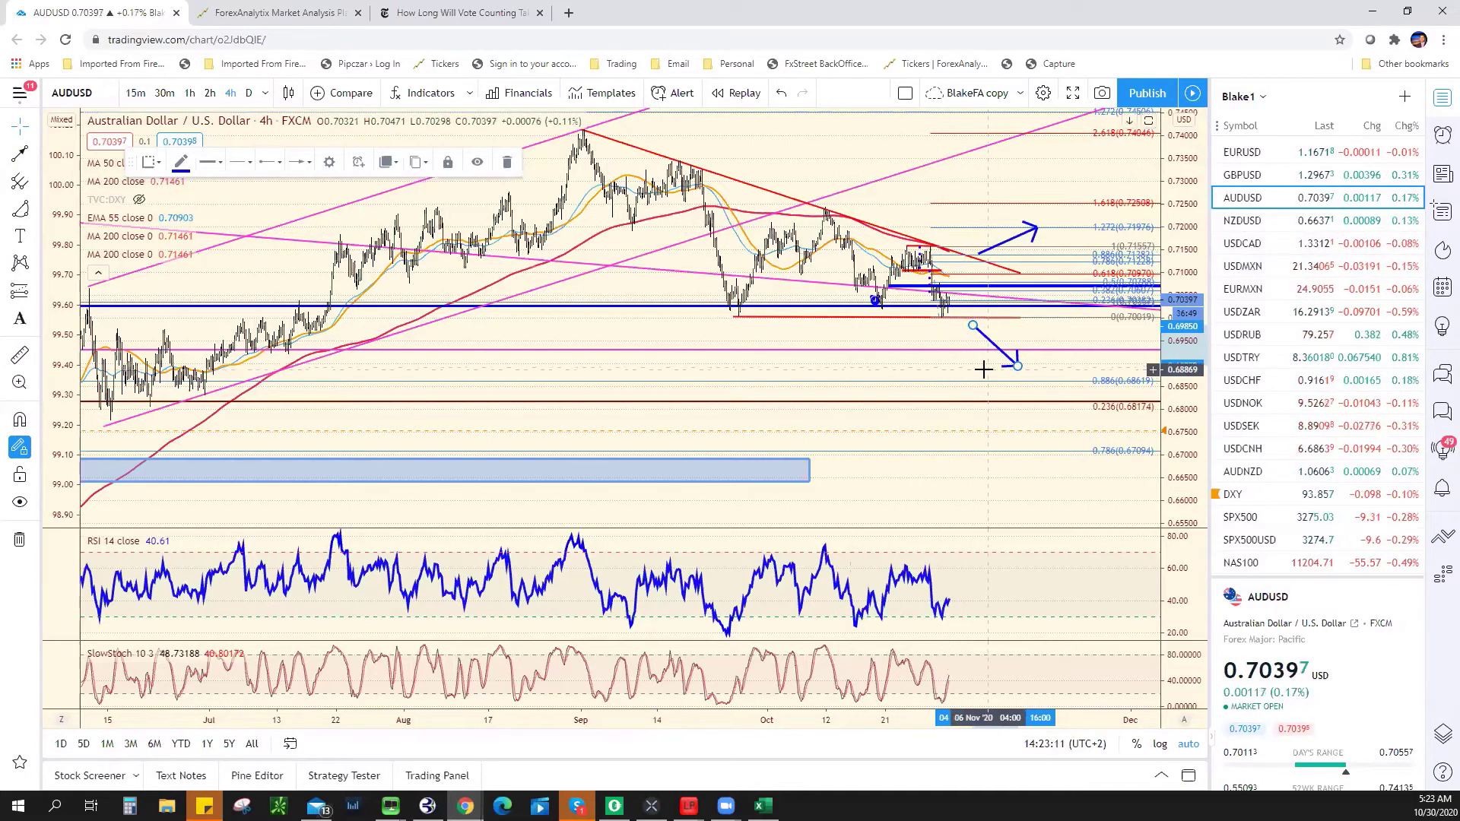
scroll(983, 369, up, 5)
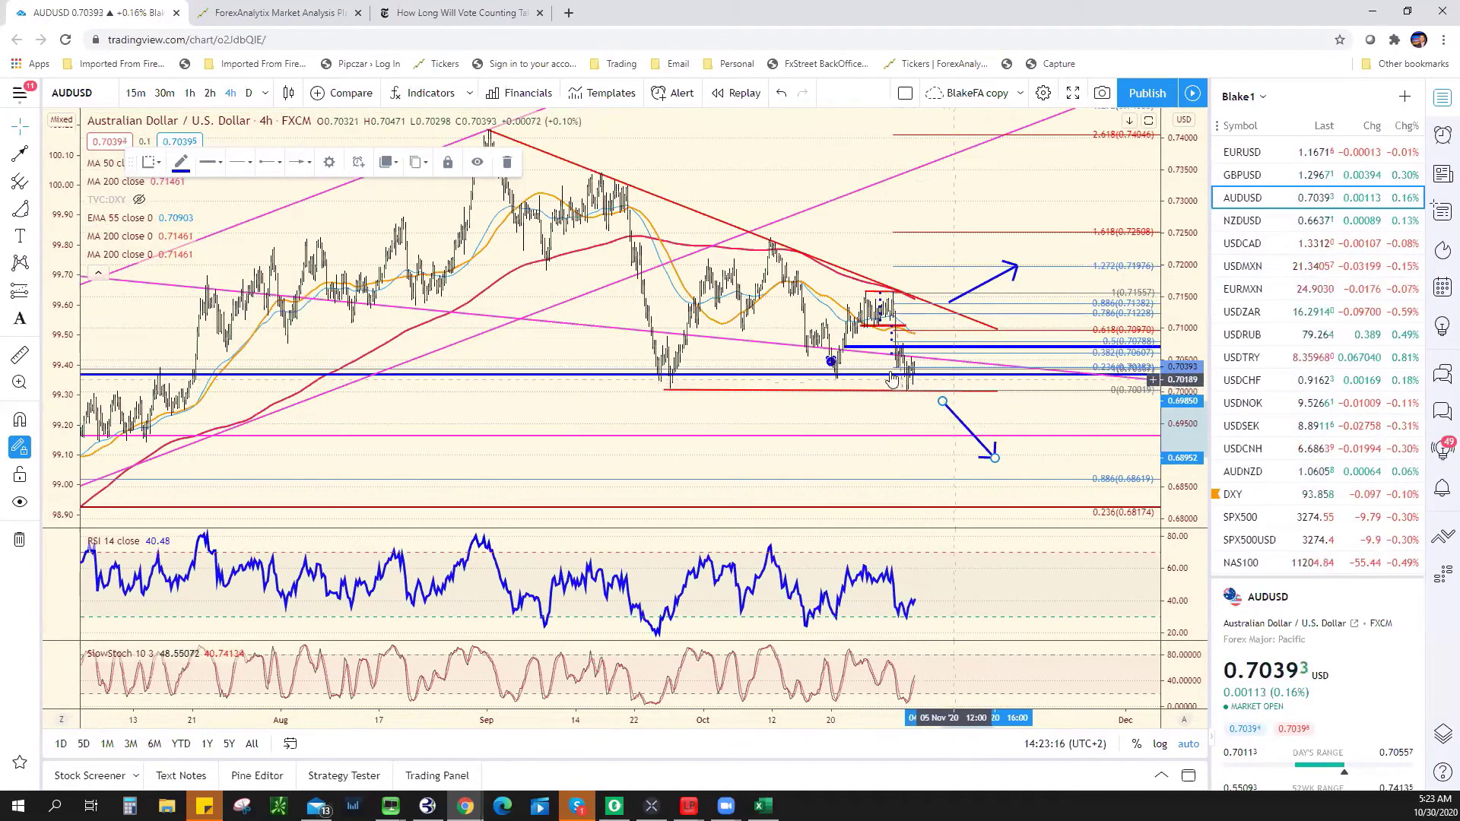
Step: Draw a vertical trend line measuring the move above and below price, then compress the price scale
click(34, 156)
click(84, 154)
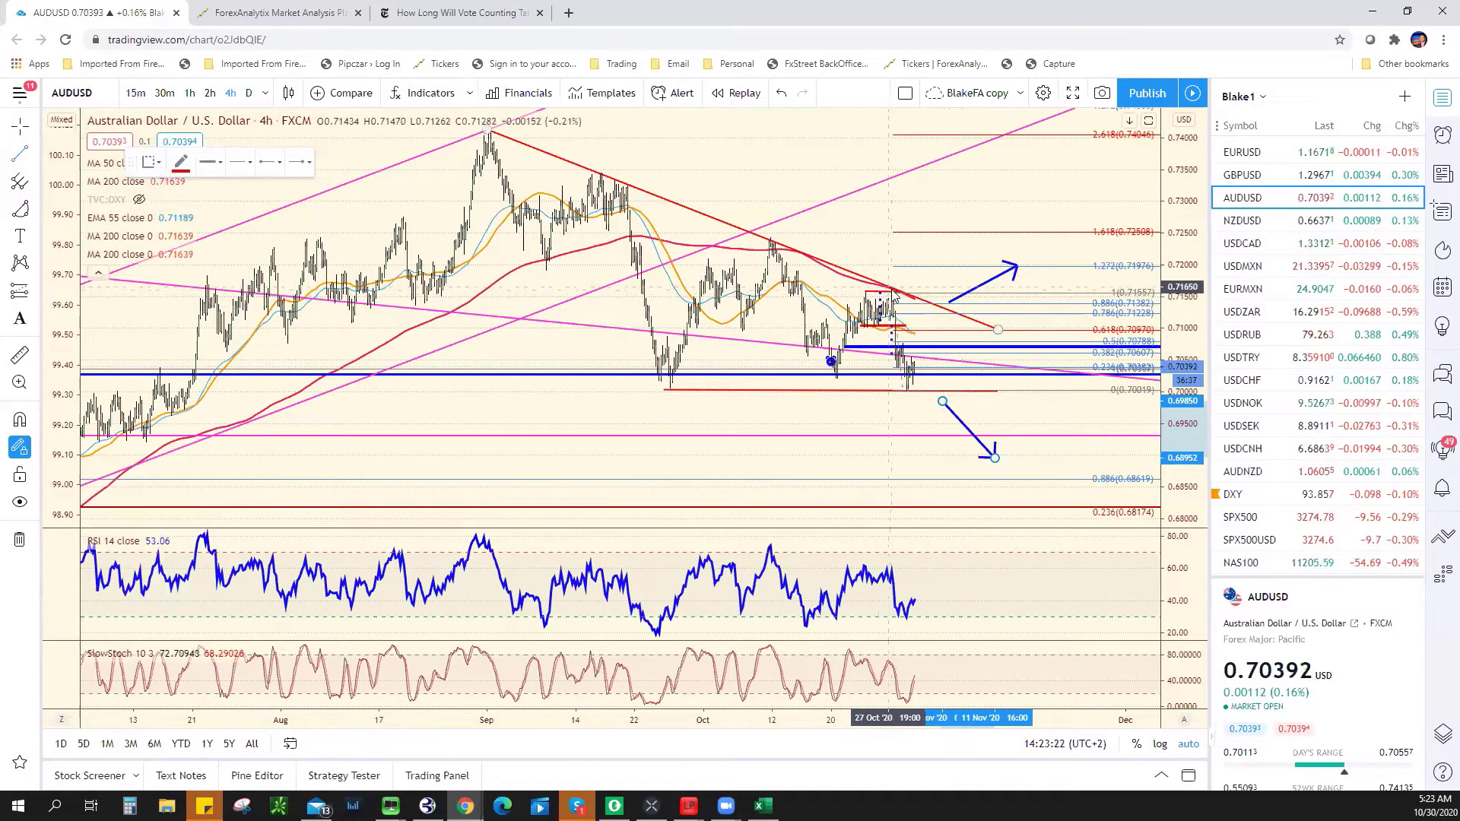
click(891, 292)
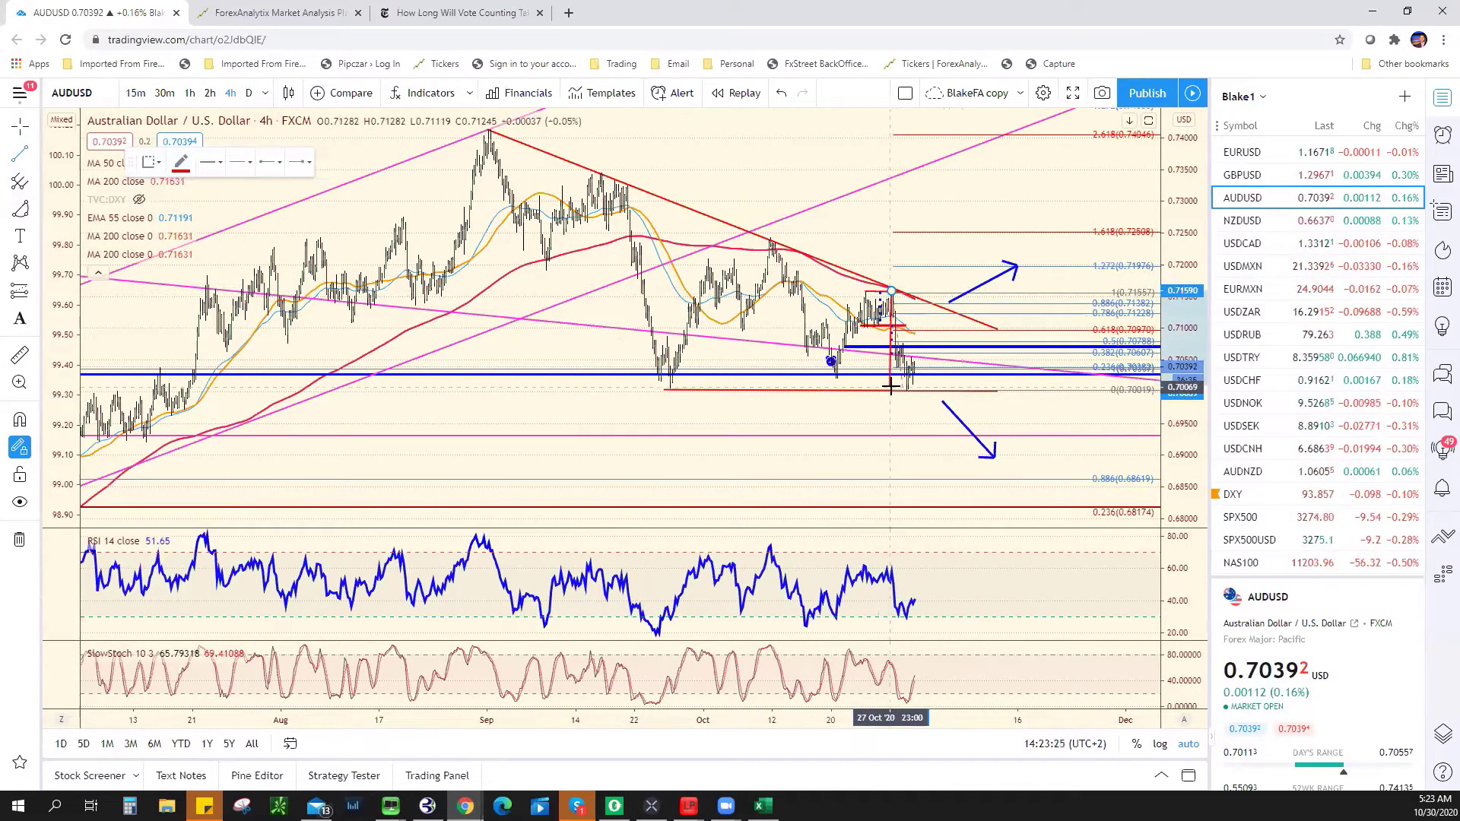
click(913, 368)
drag(896, 365, 942, 285)
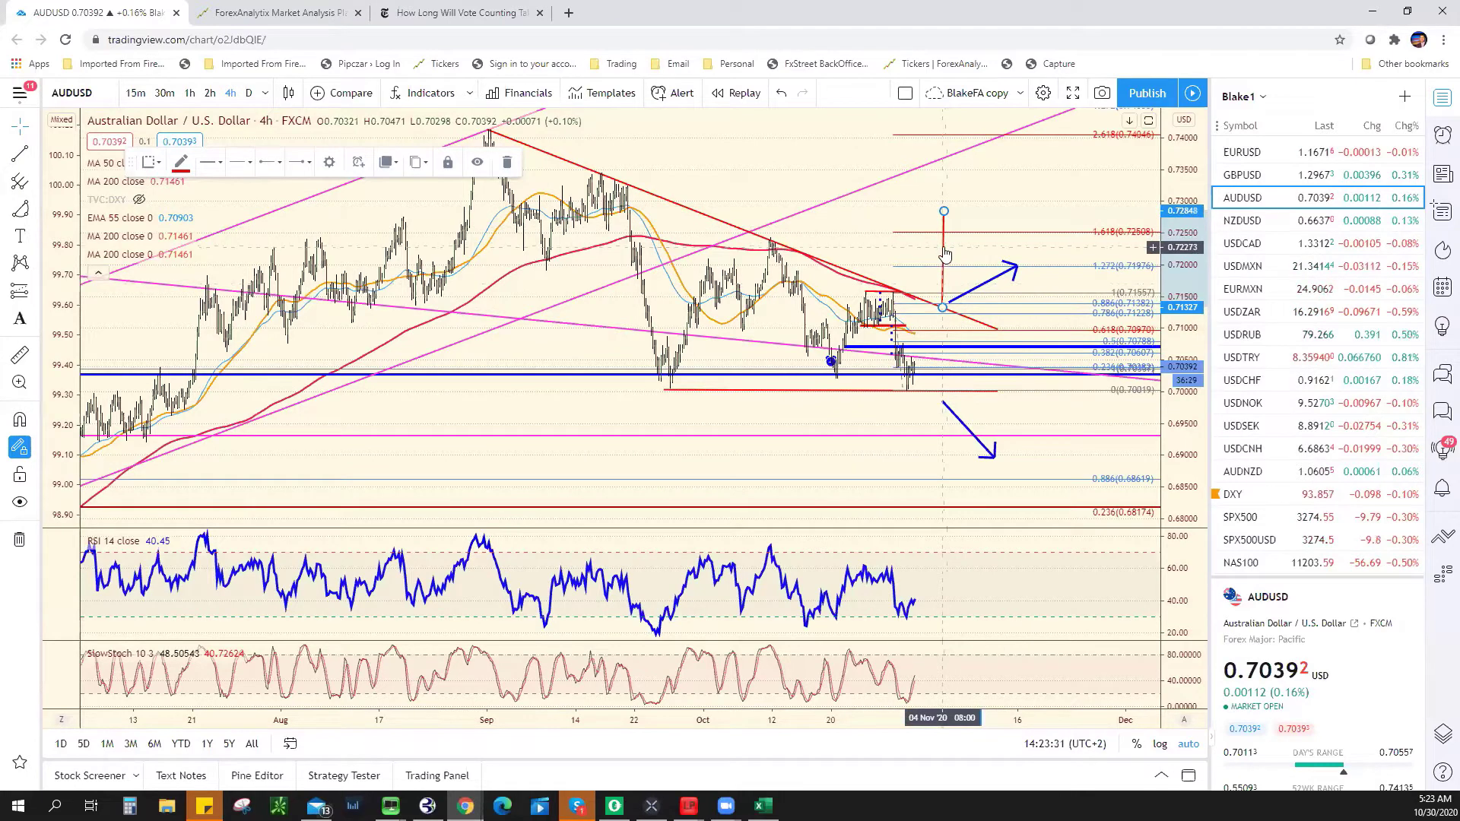
drag(943, 264, 942, 485)
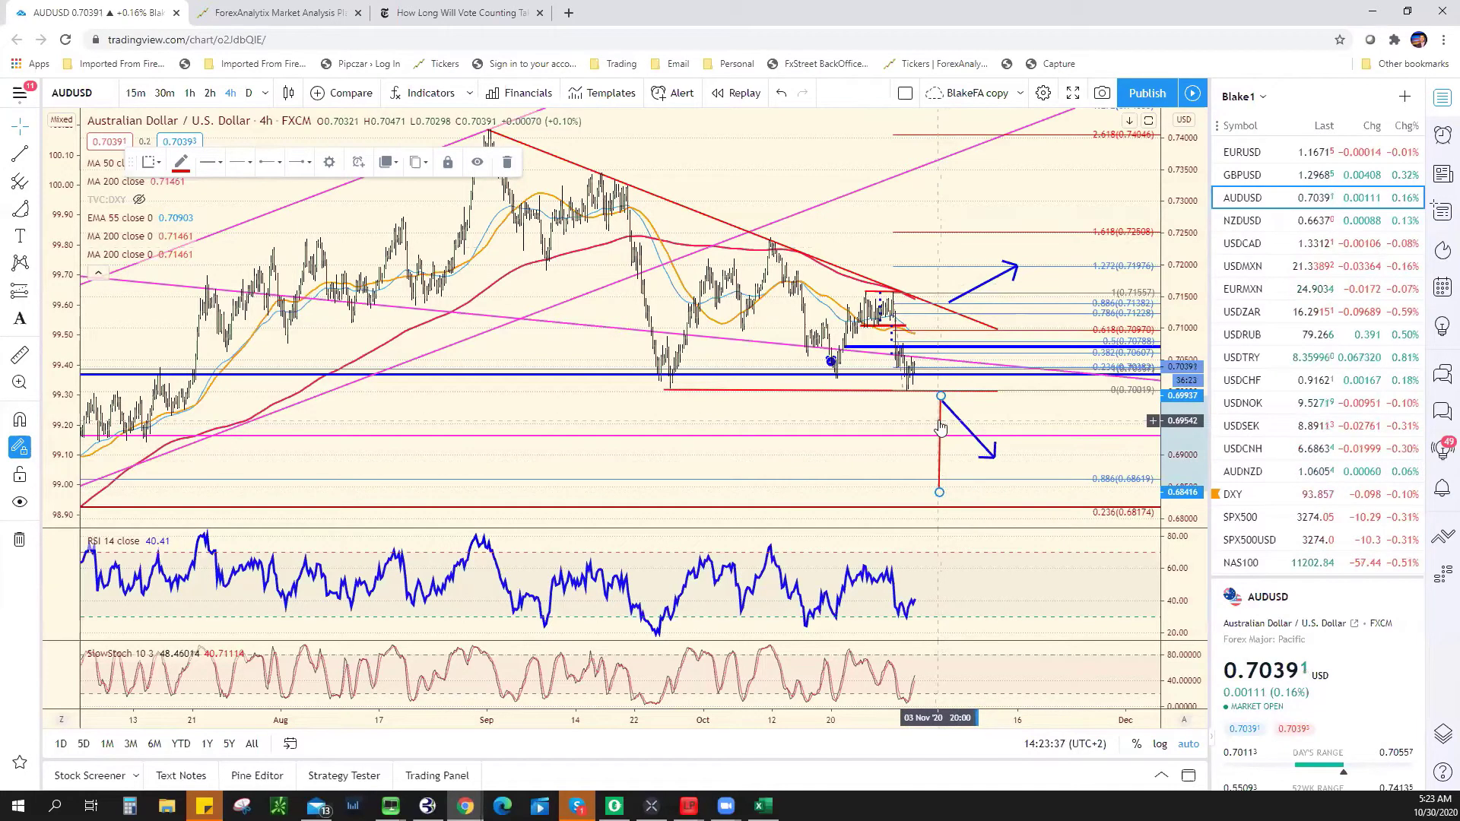
click(828, 420)
scroll(773, 499, up, 2)
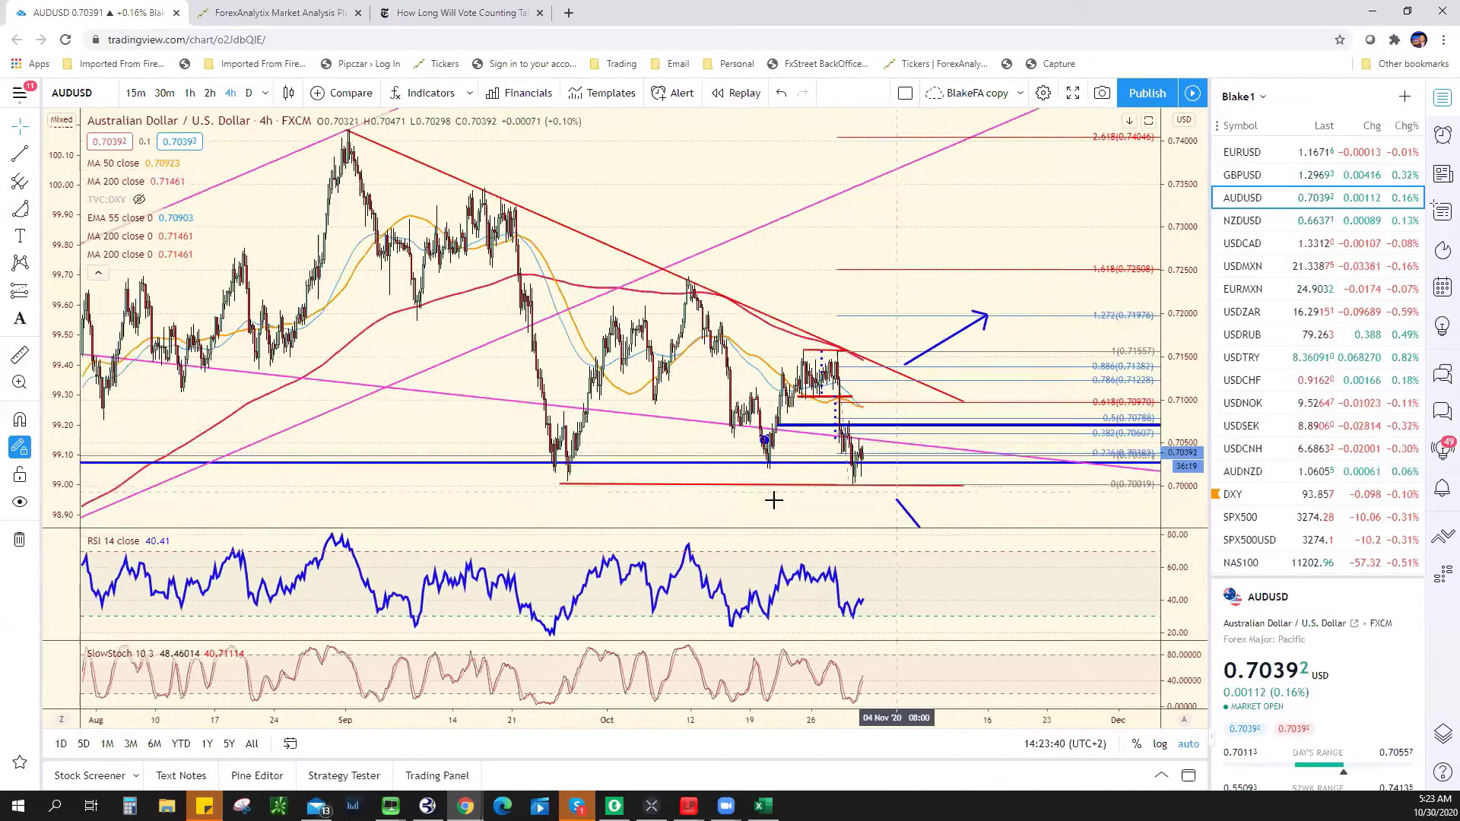
scroll(774, 499, up, 3)
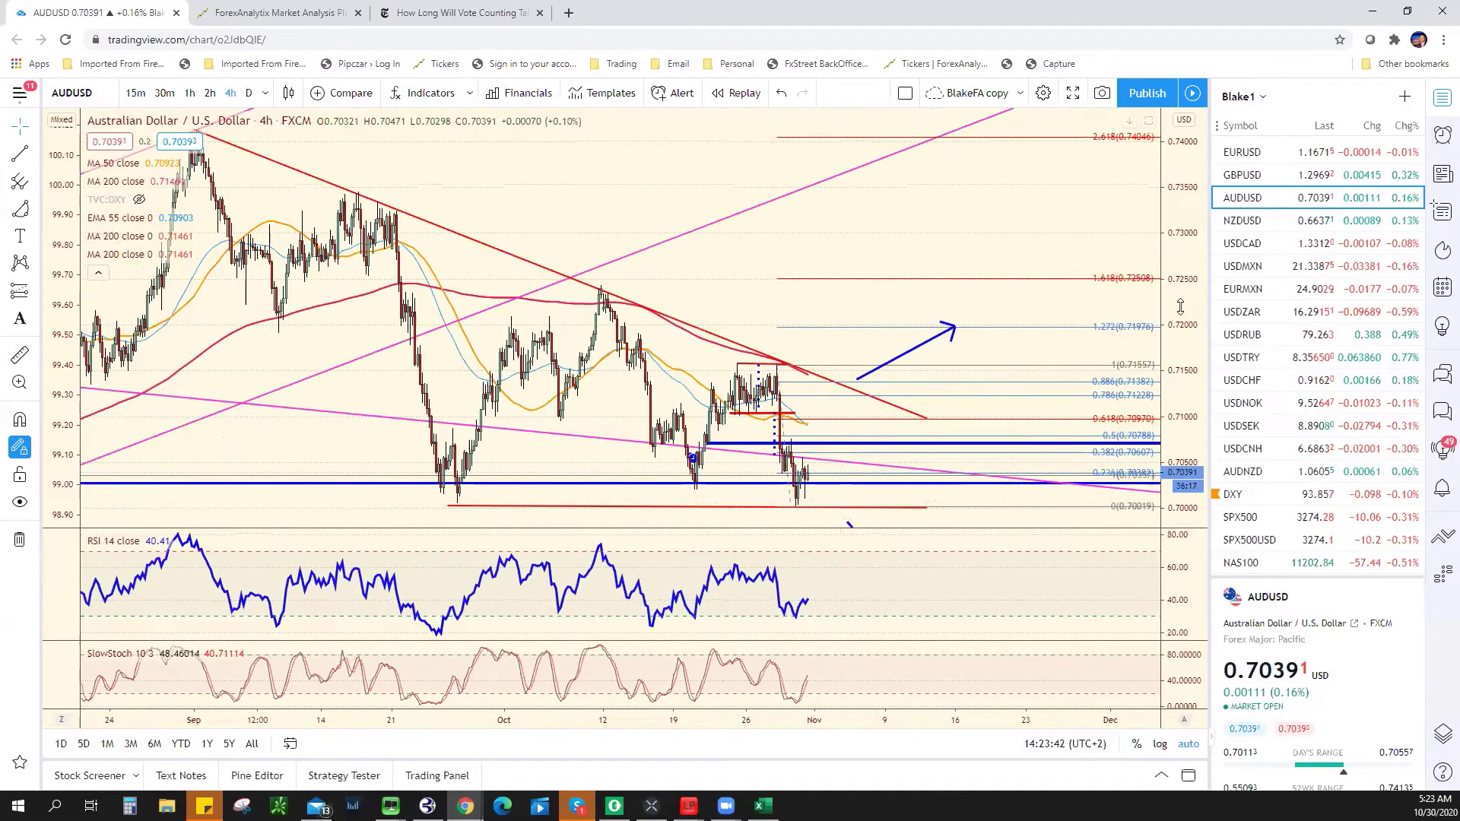
drag(1184, 329, 1184, 369)
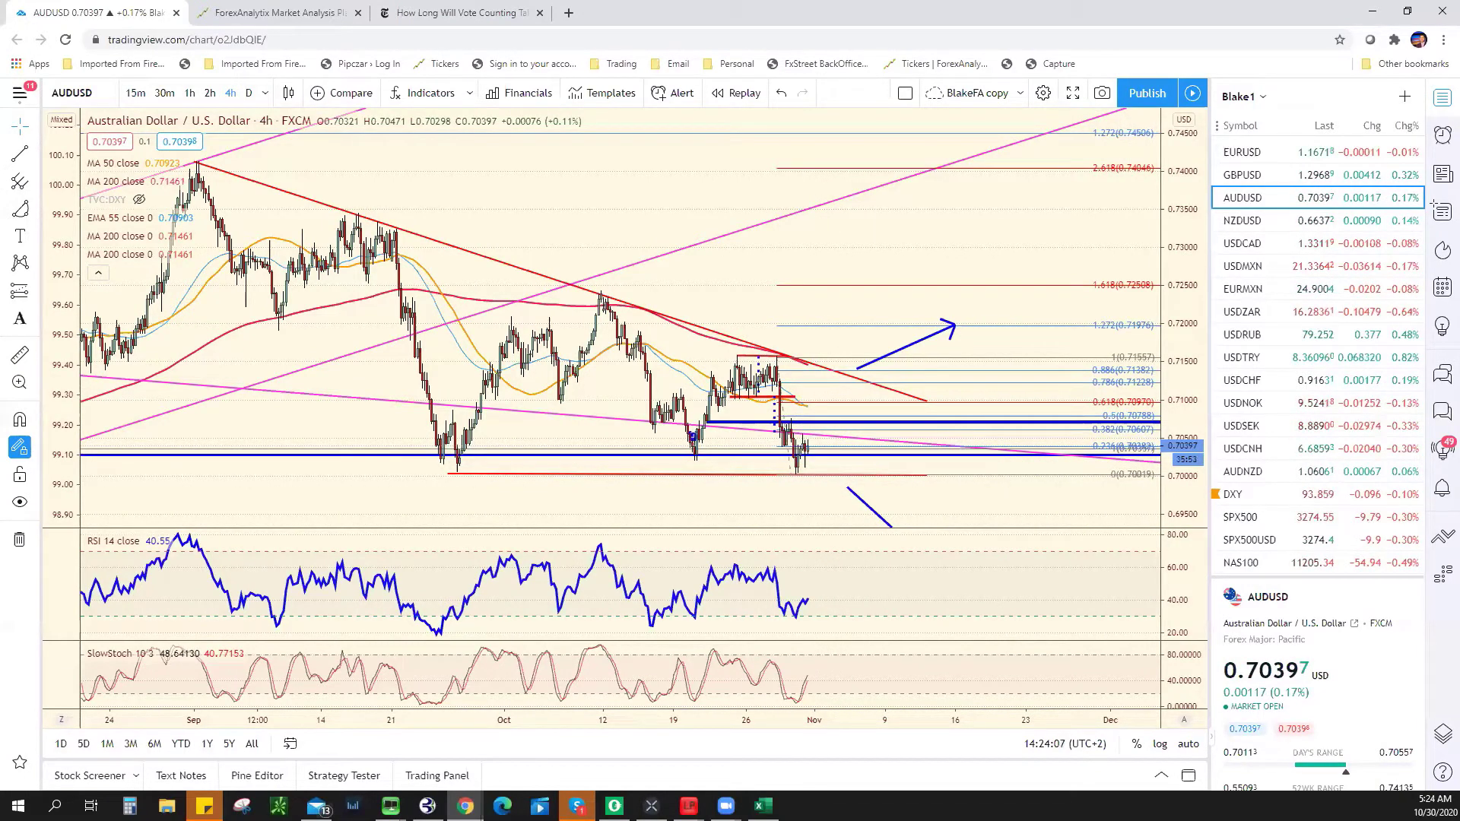
Step: Select the AUD/USD support and resistance cells E11 and F11, then recheck the AUDUSD chart
key(alt+Tab)
click(574, 374)
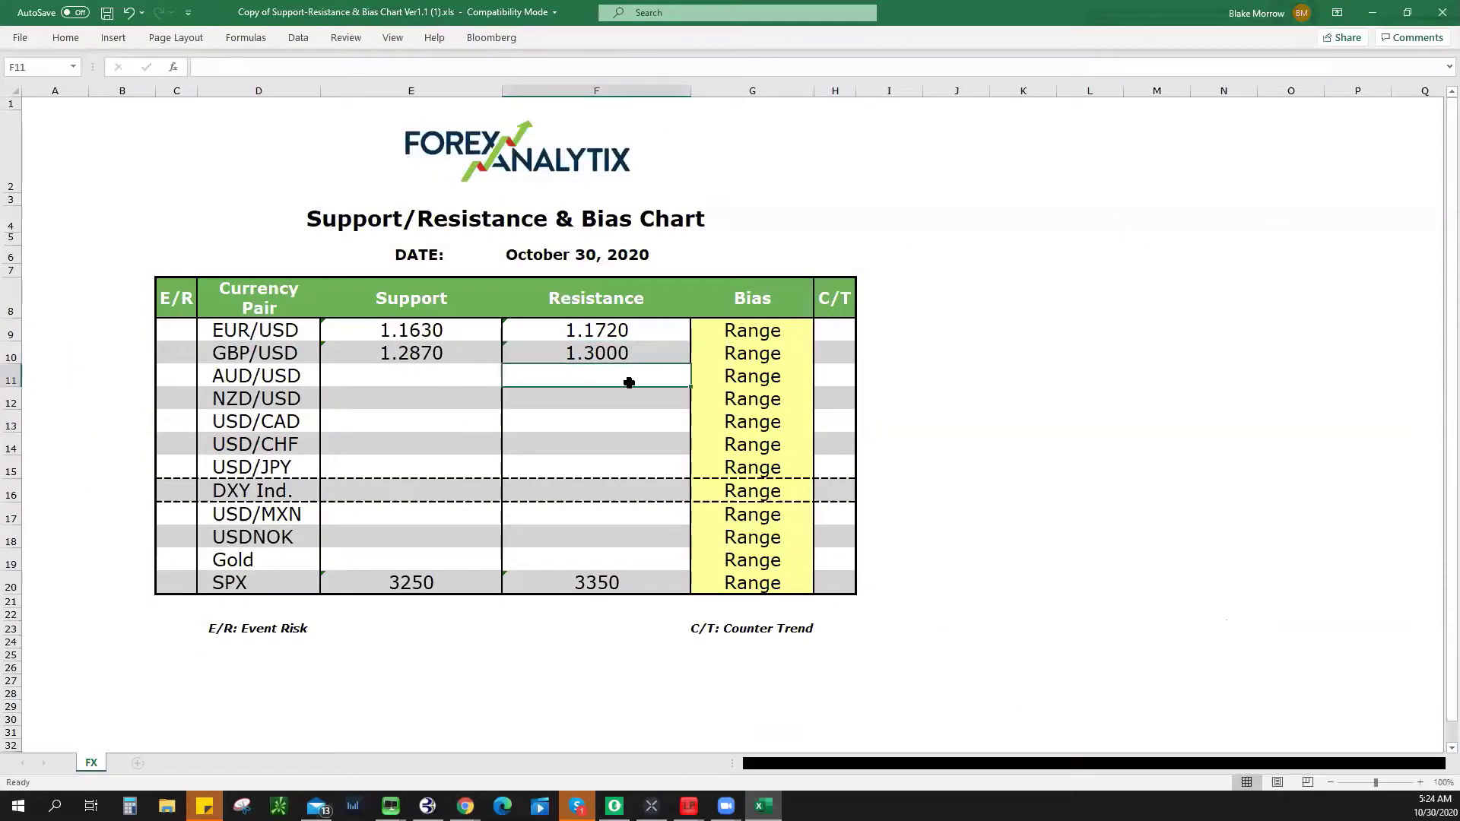
click(417, 370)
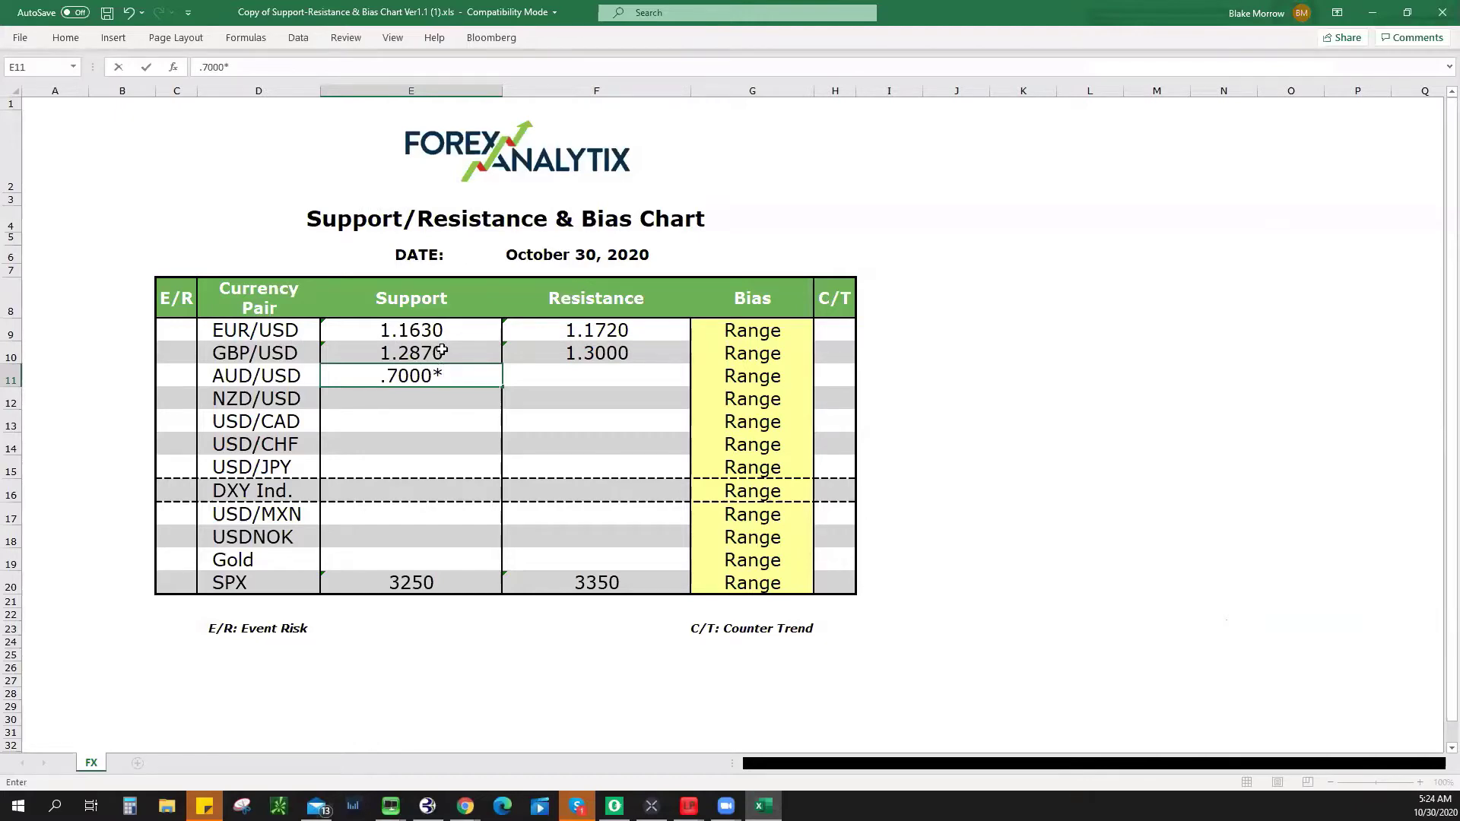
key(alt+Tab)
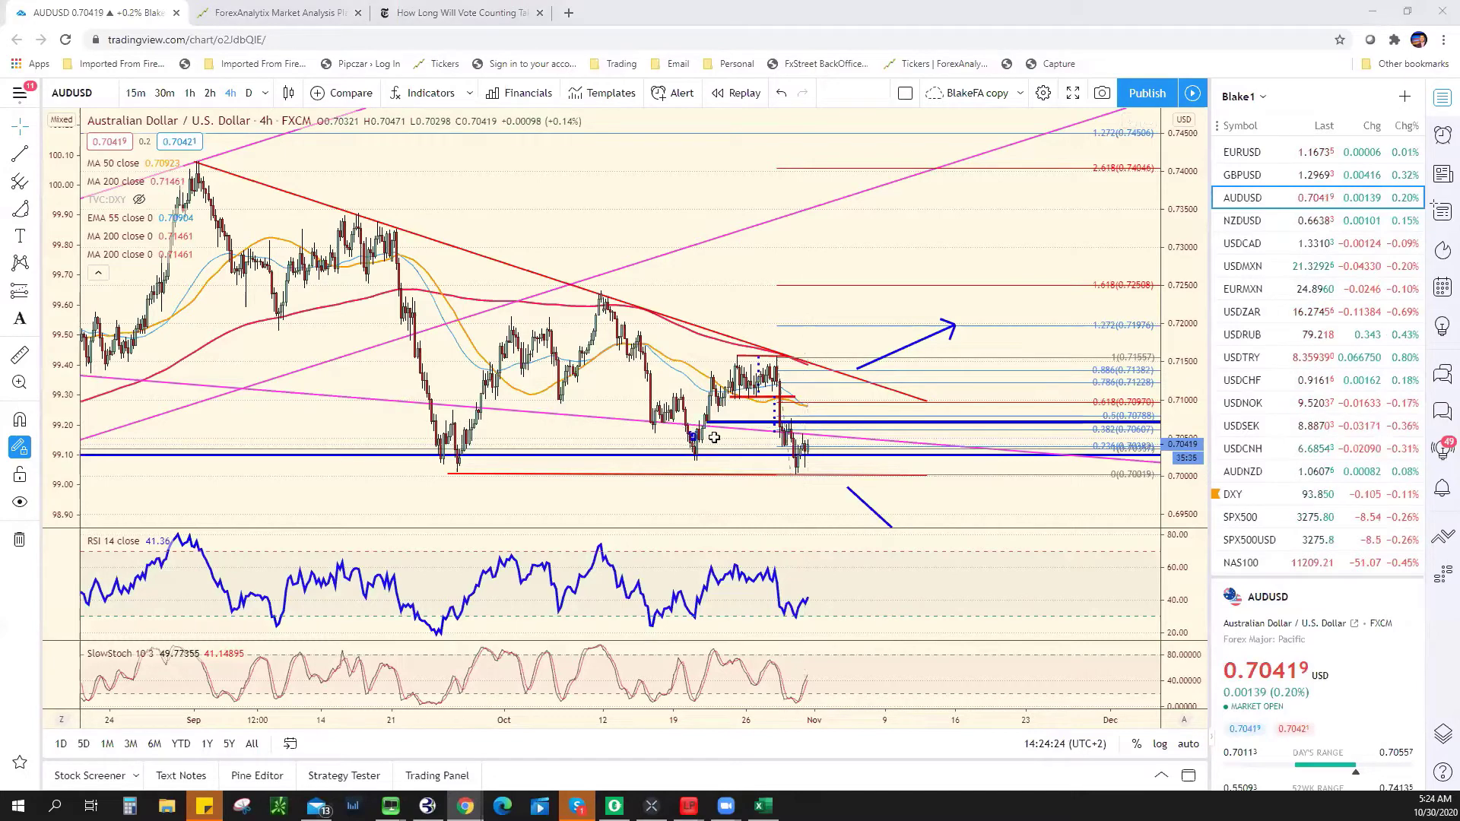
Step: Enter .7070 as AUD/USD resistance in F11 and bring up the NZDUSD chart
key(alt+Tab)
click(600, 367)
text(.)
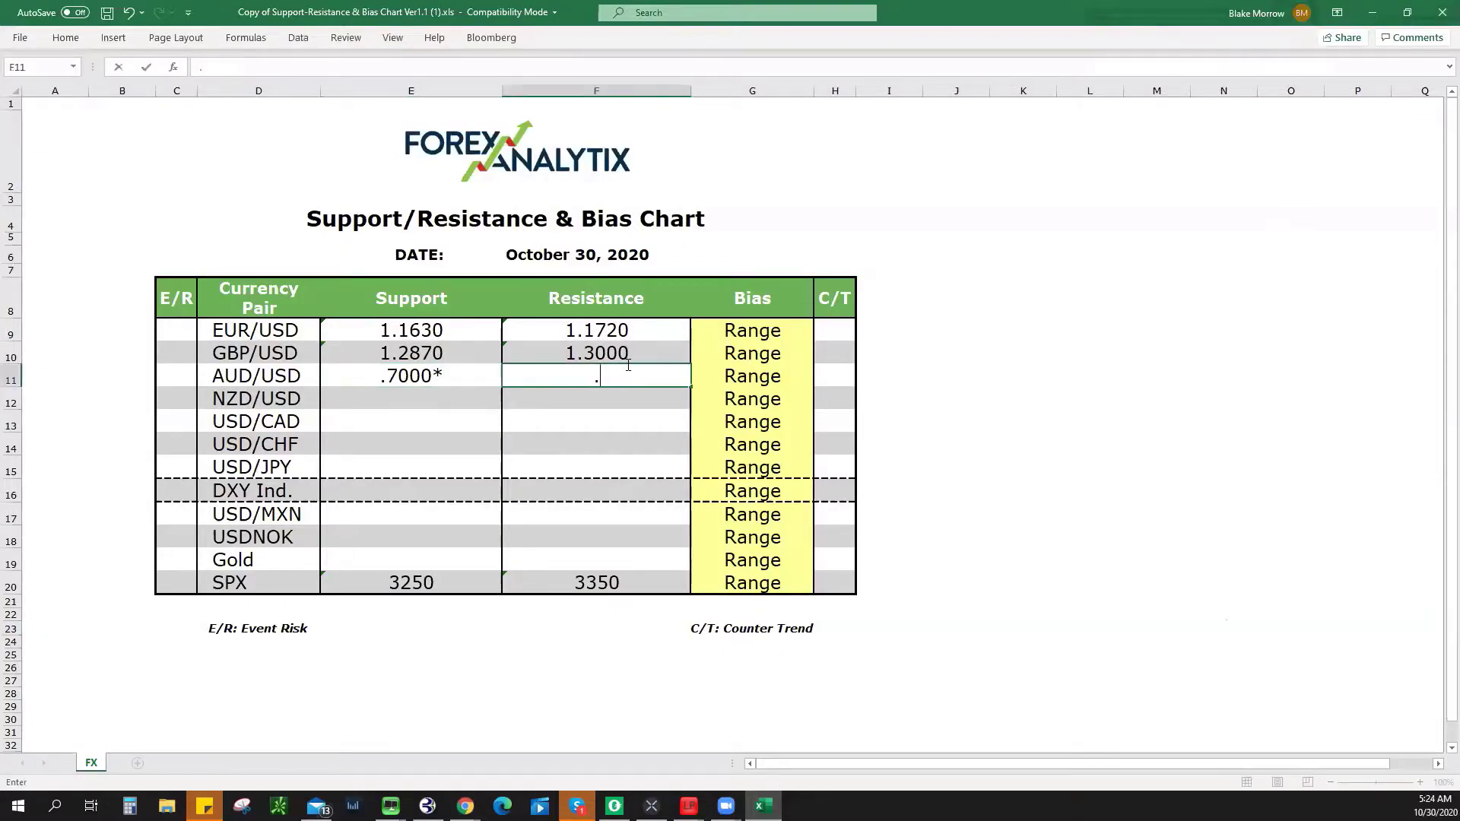
text(7070)
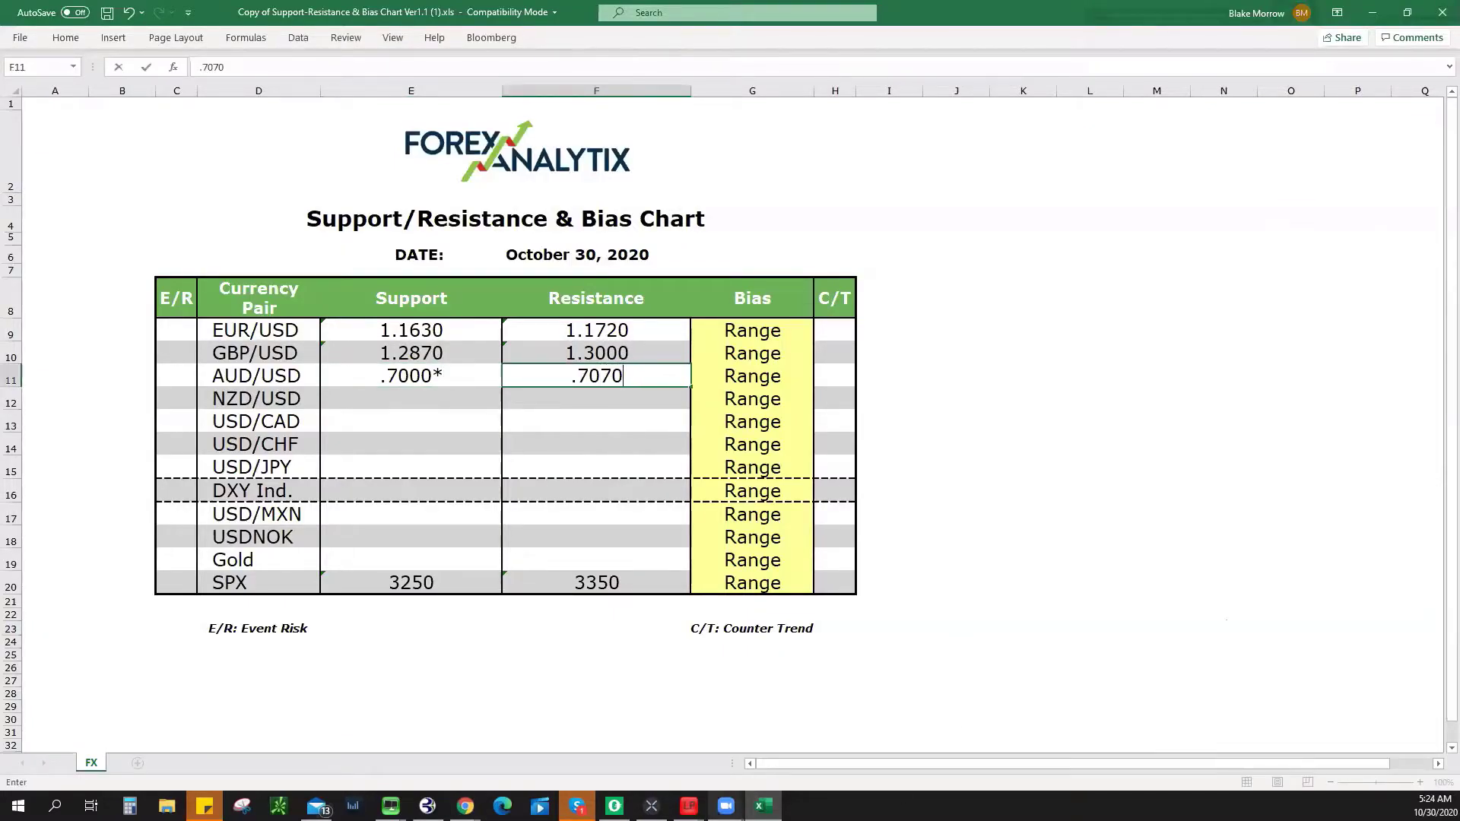
key(alt+Tab)
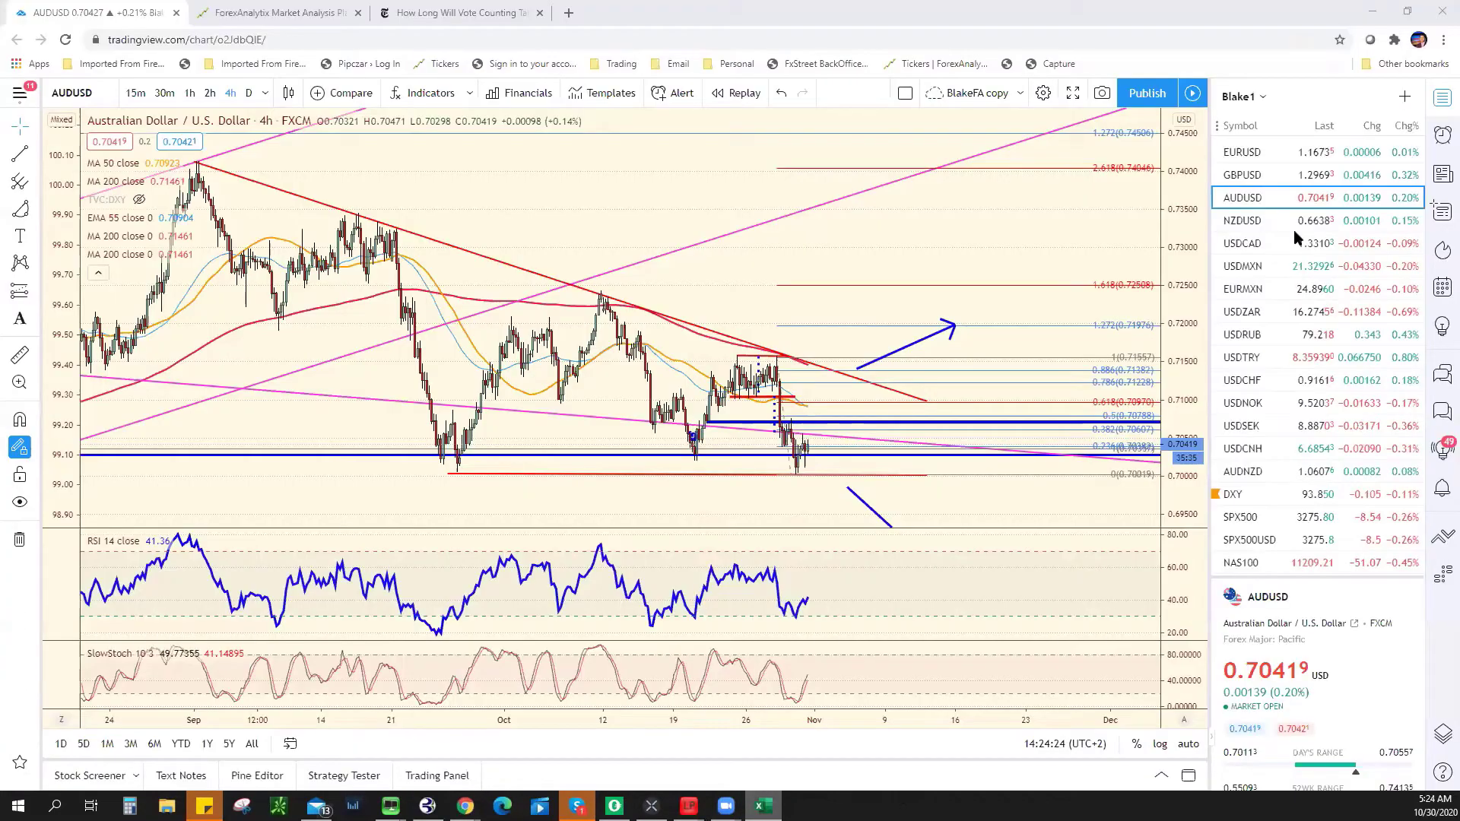
key(Down)
key(Down)
key(Up)
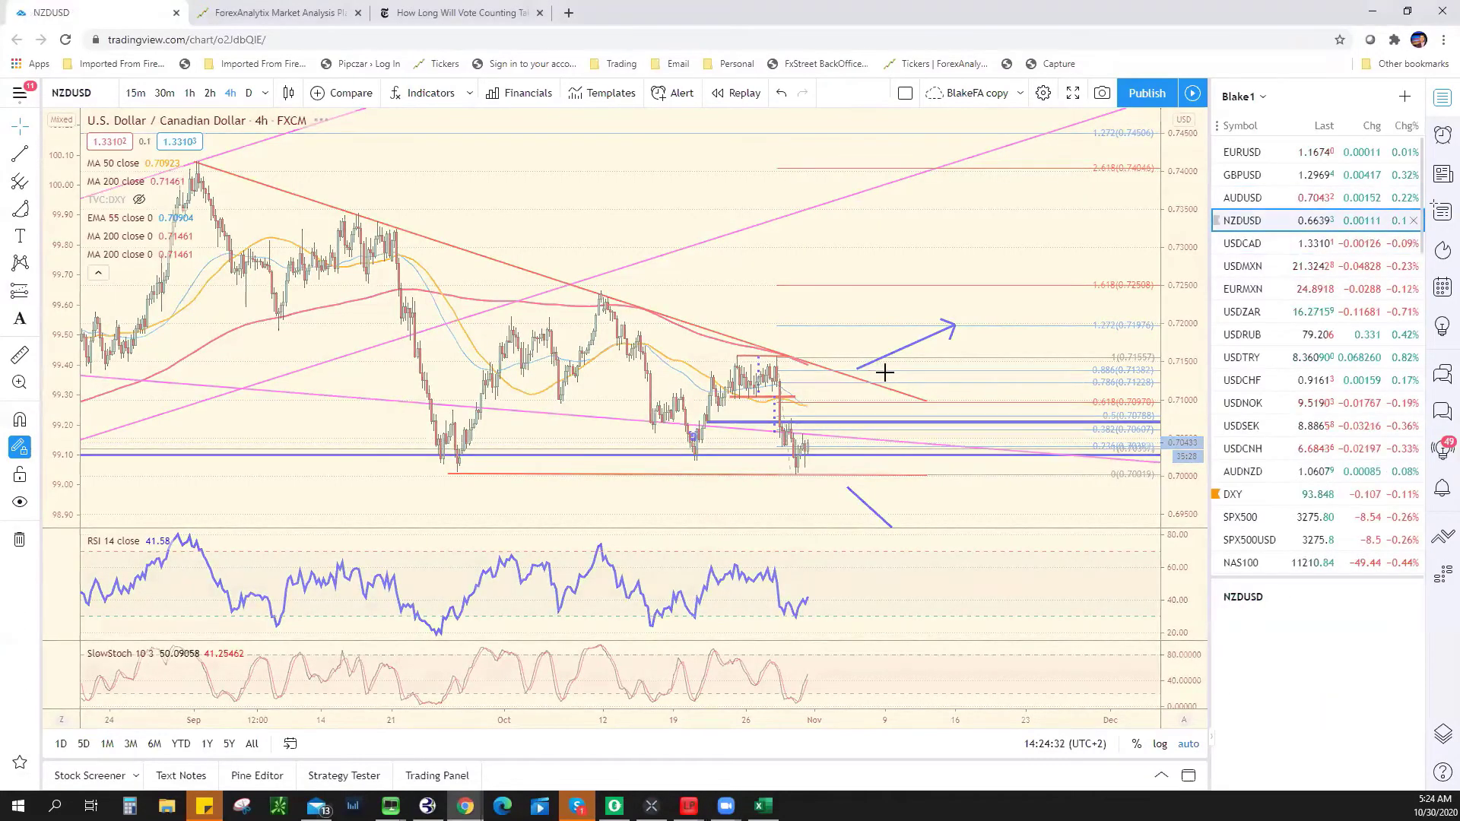
Step: Zoom in and out on the NZDUSD 4-hour chart to study its horizontal support levels
scroll(730, 459, up, 1)
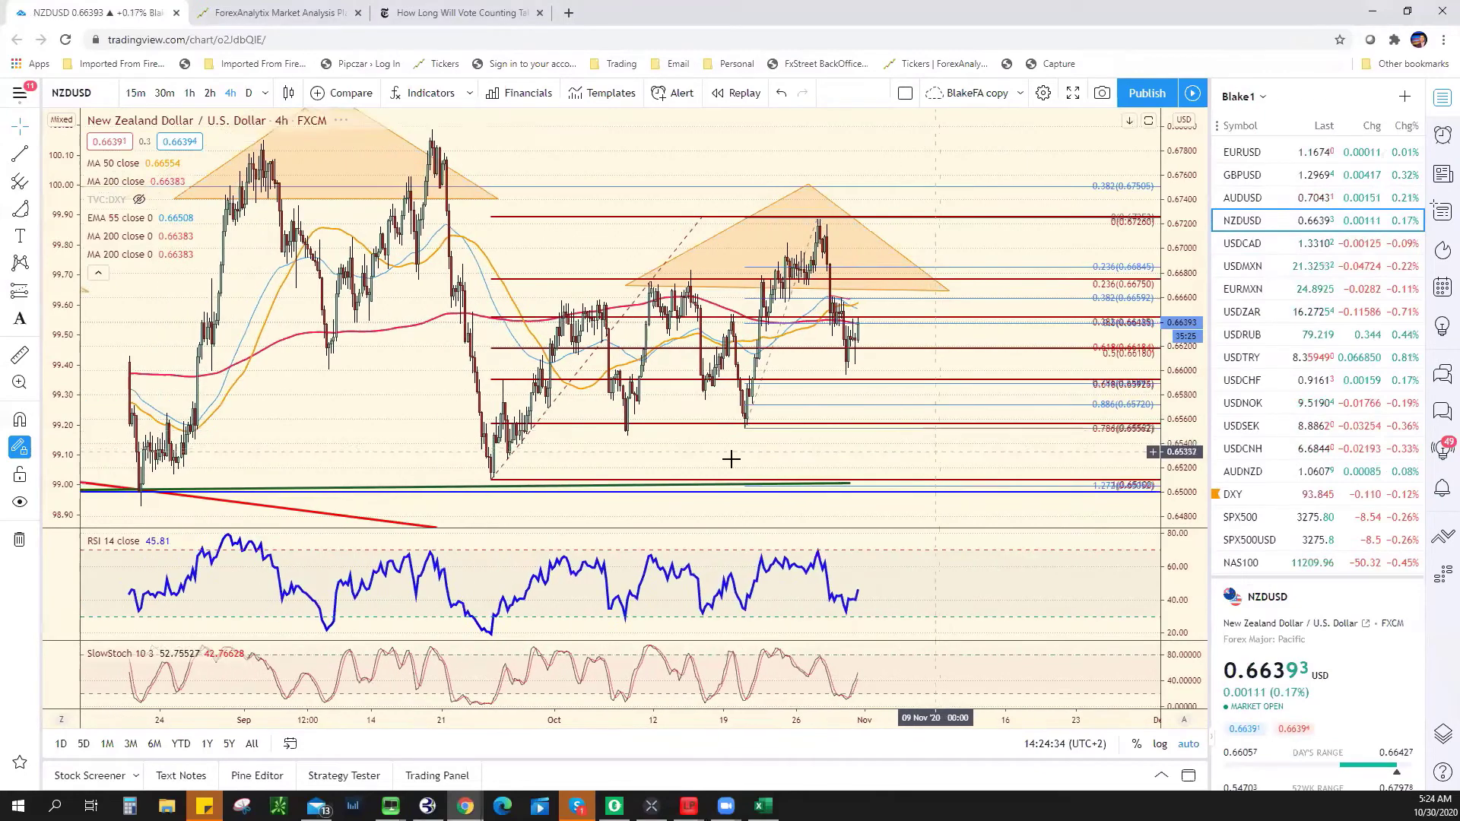
scroll(700, 471, up, 2)
right_click(724, 483)
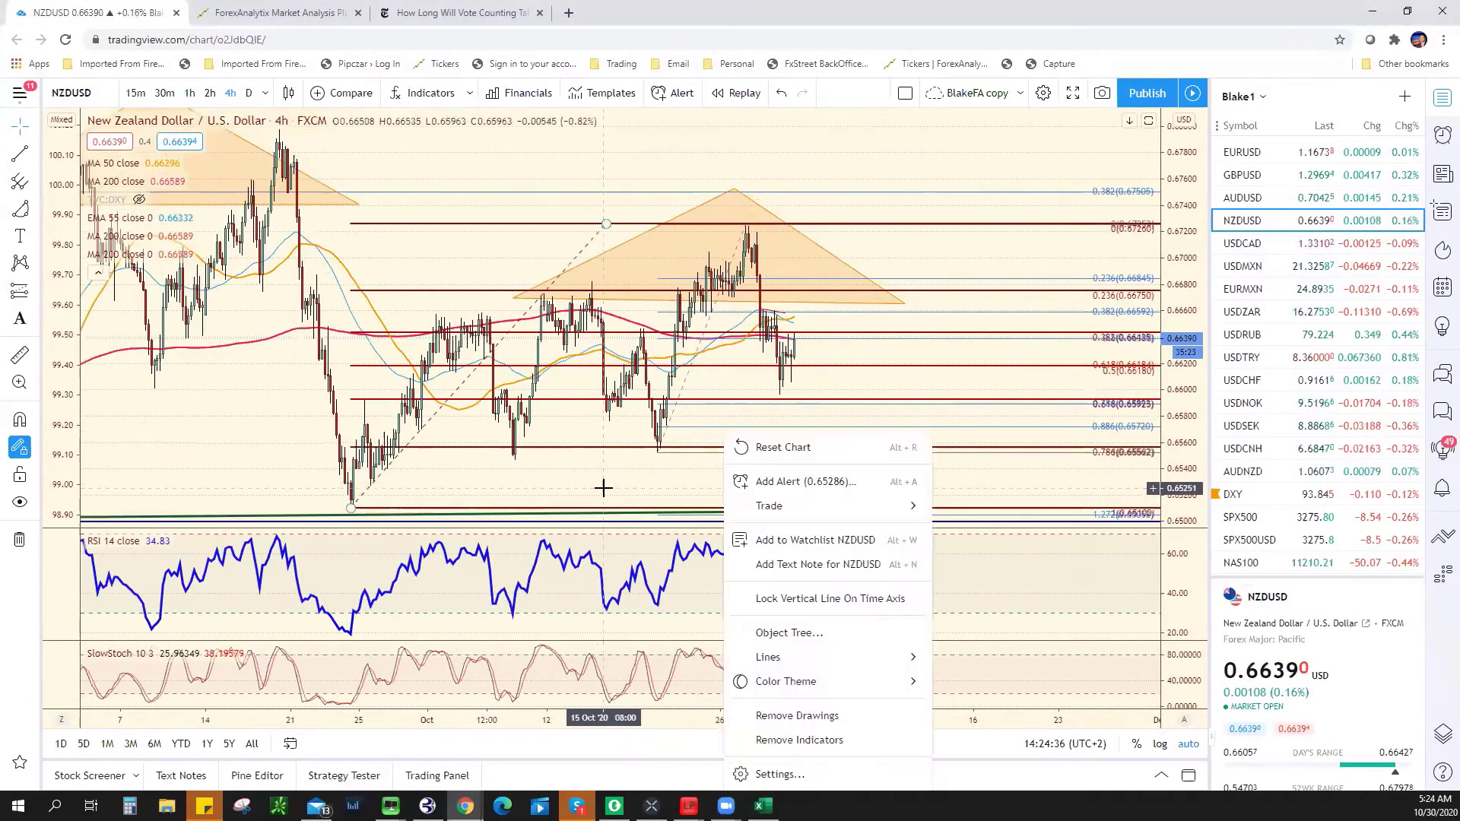
scroll(880, 479, down, 5)
scroll(892, 457, up, 3)
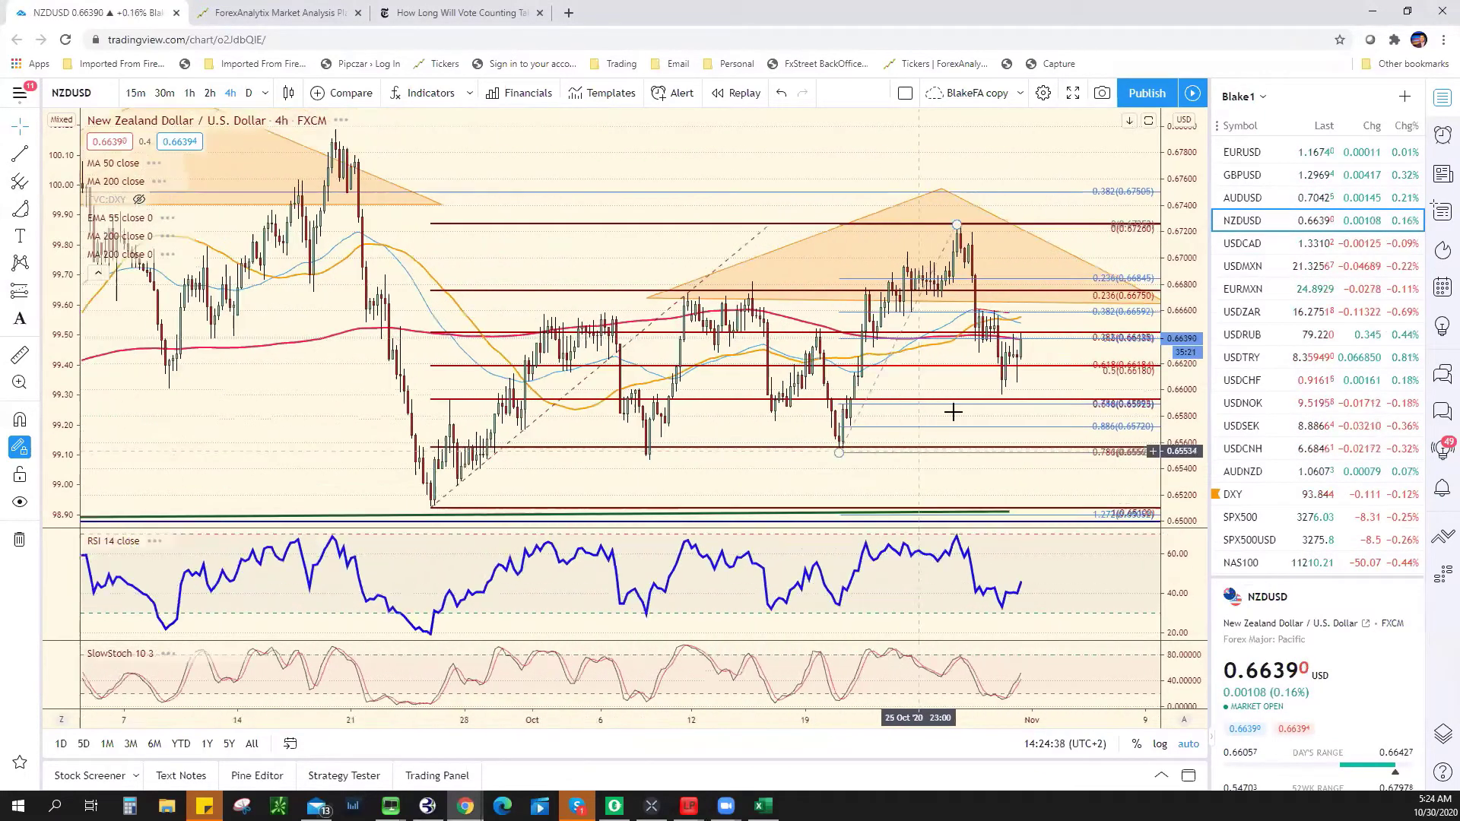
scroll(935, 411, up, 3)
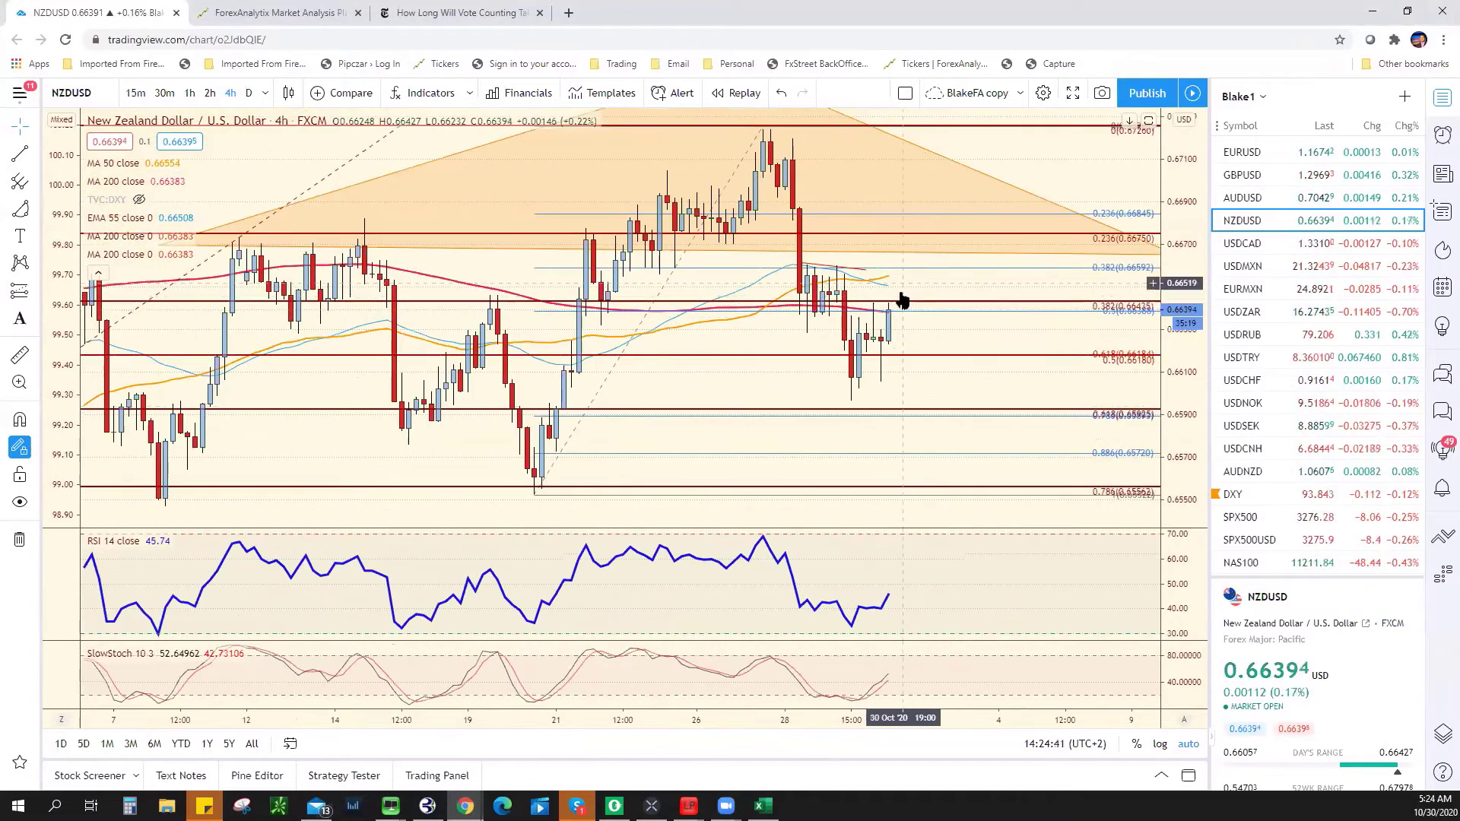
scroll(837, 461, down, 3)
scroll(944, 465, down, 2)
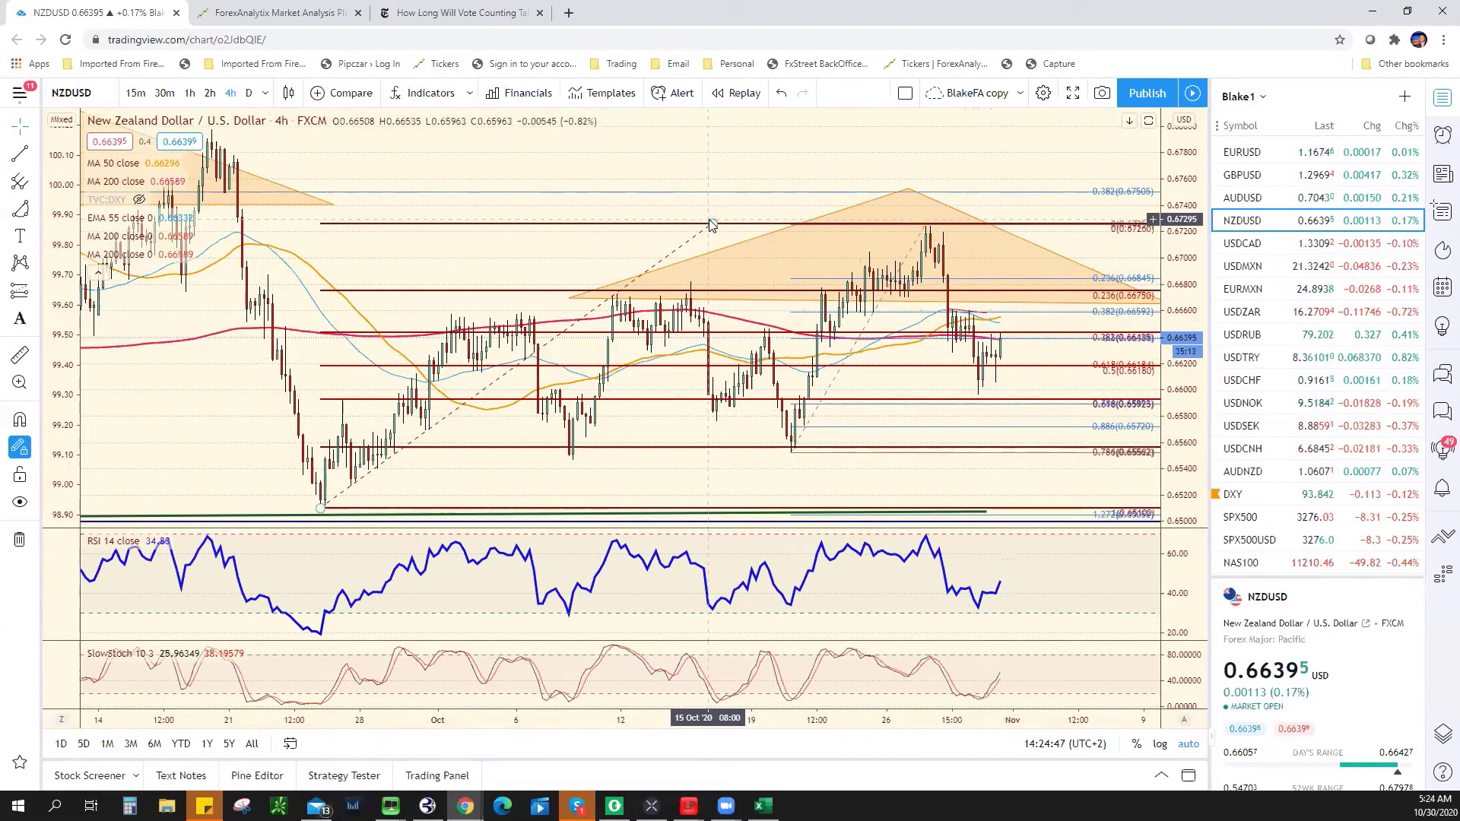
Step: Re-anchor the Fibonacci retracement to the 20 Oct low, then return to the spreadsheet
mouse_move(711, 225)
mouse_down()
mouse_move(694, 202)
mouse_move(705, 187)
mouse_move(686, 225)
mouse_up()
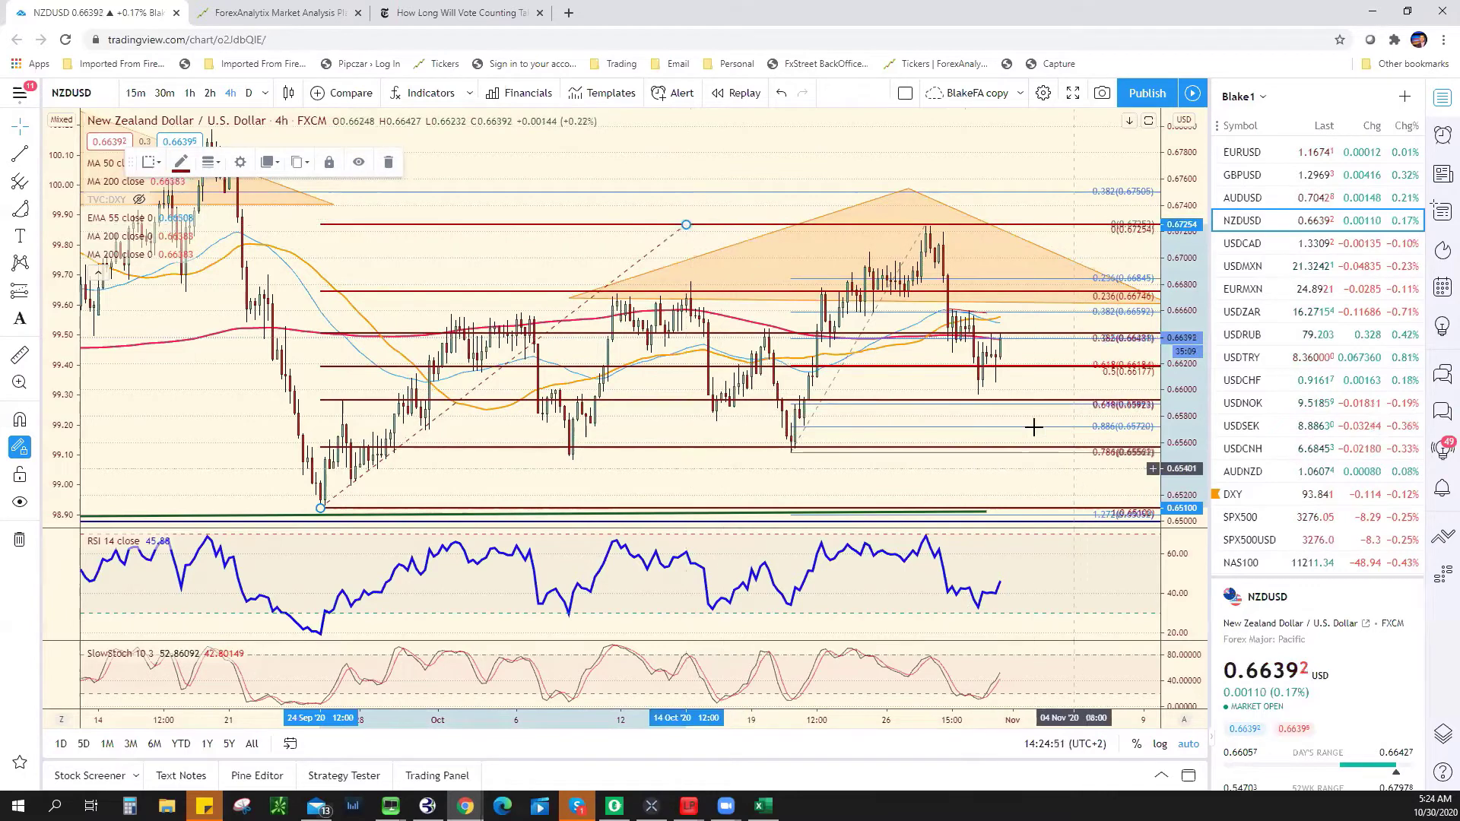
click(789, 459)
mouse_move(788, 459)
mouse_down()
mouse_move(813, 455)
mouse_move(800, 454)
mouse_up()
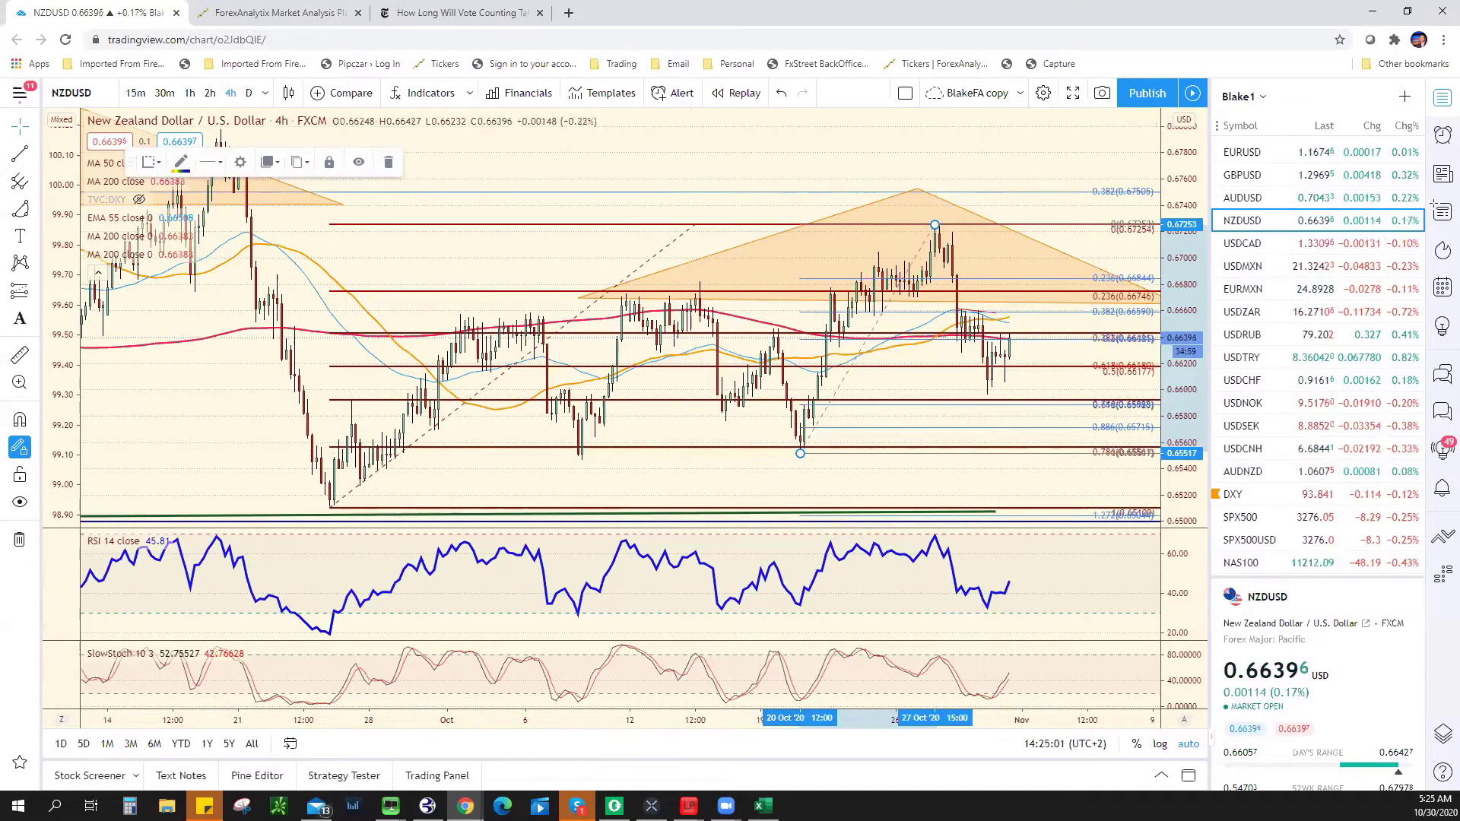
key(alt+Tab)
Step: Commit .7070 in F11, start .6590 as NZD/USD support in E12, and return to Chrome
click(388, 401)
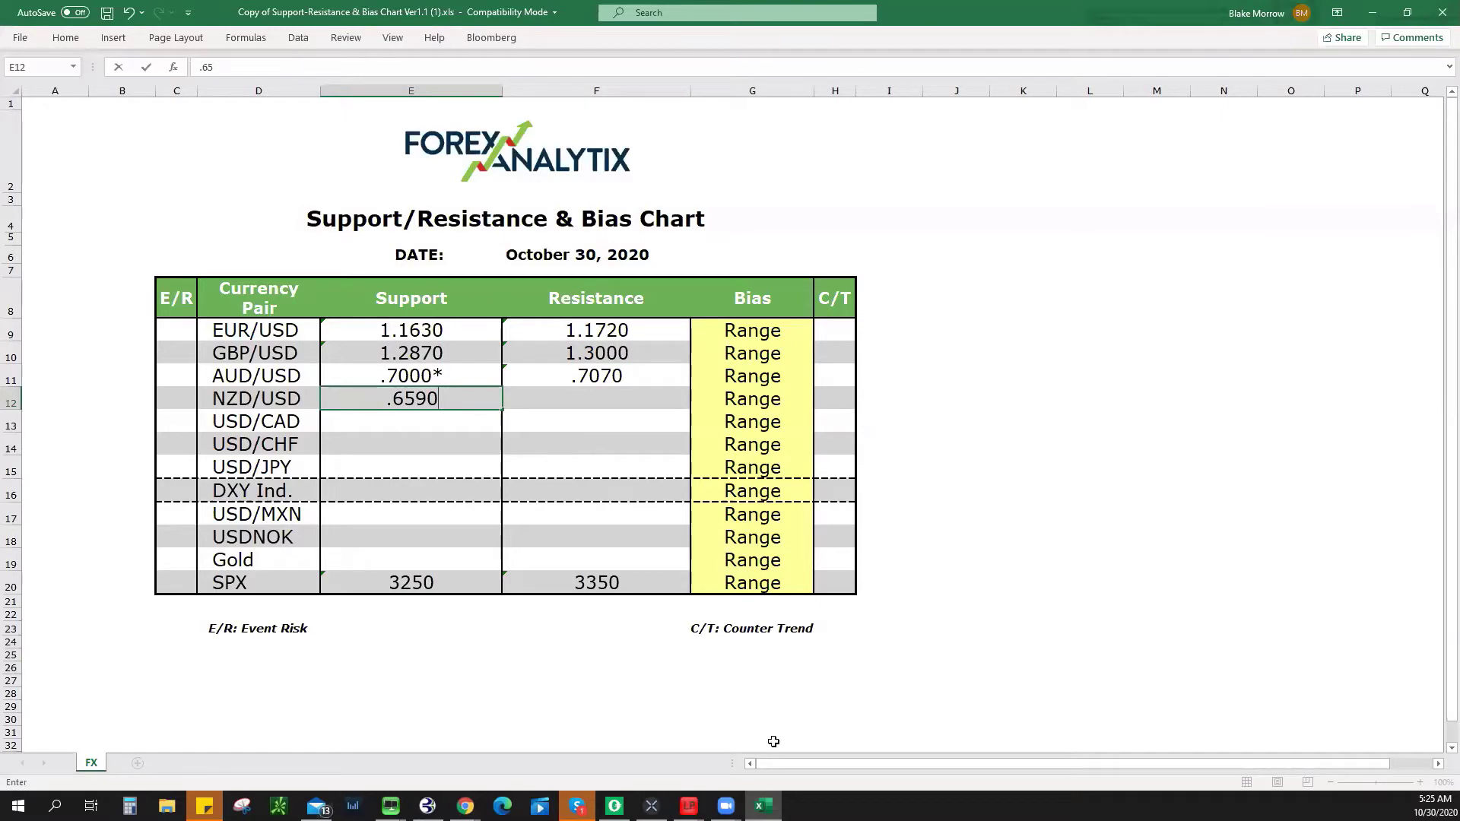
click(727, 807)
Step: Bring back the NZDUSD chart, adjust the 4-hour zoom, and switch to daily candles
key(alt+Tab)
scroll(955, 426, up, 3)
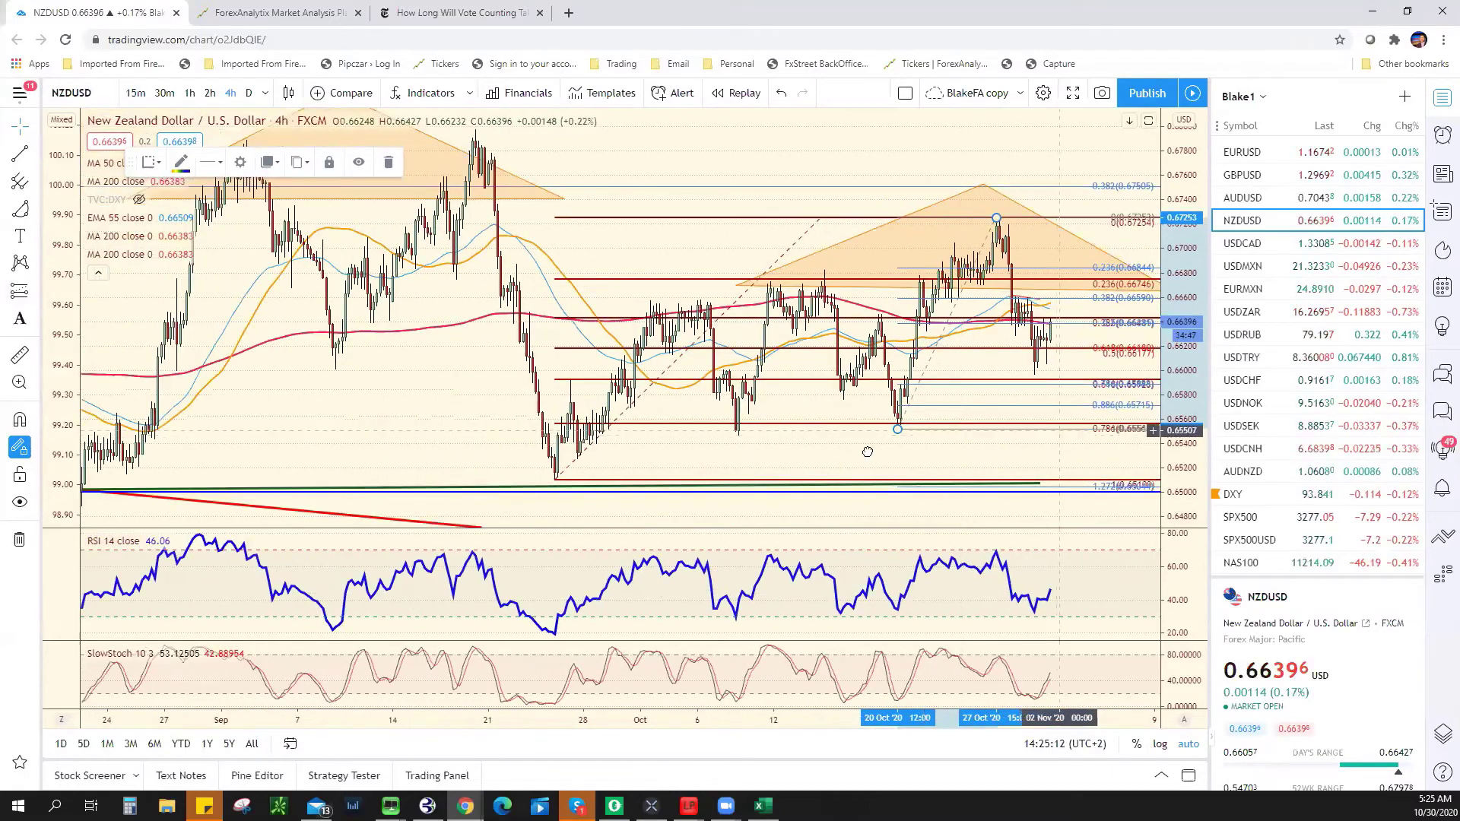
scroll(884, 476, right, 5)
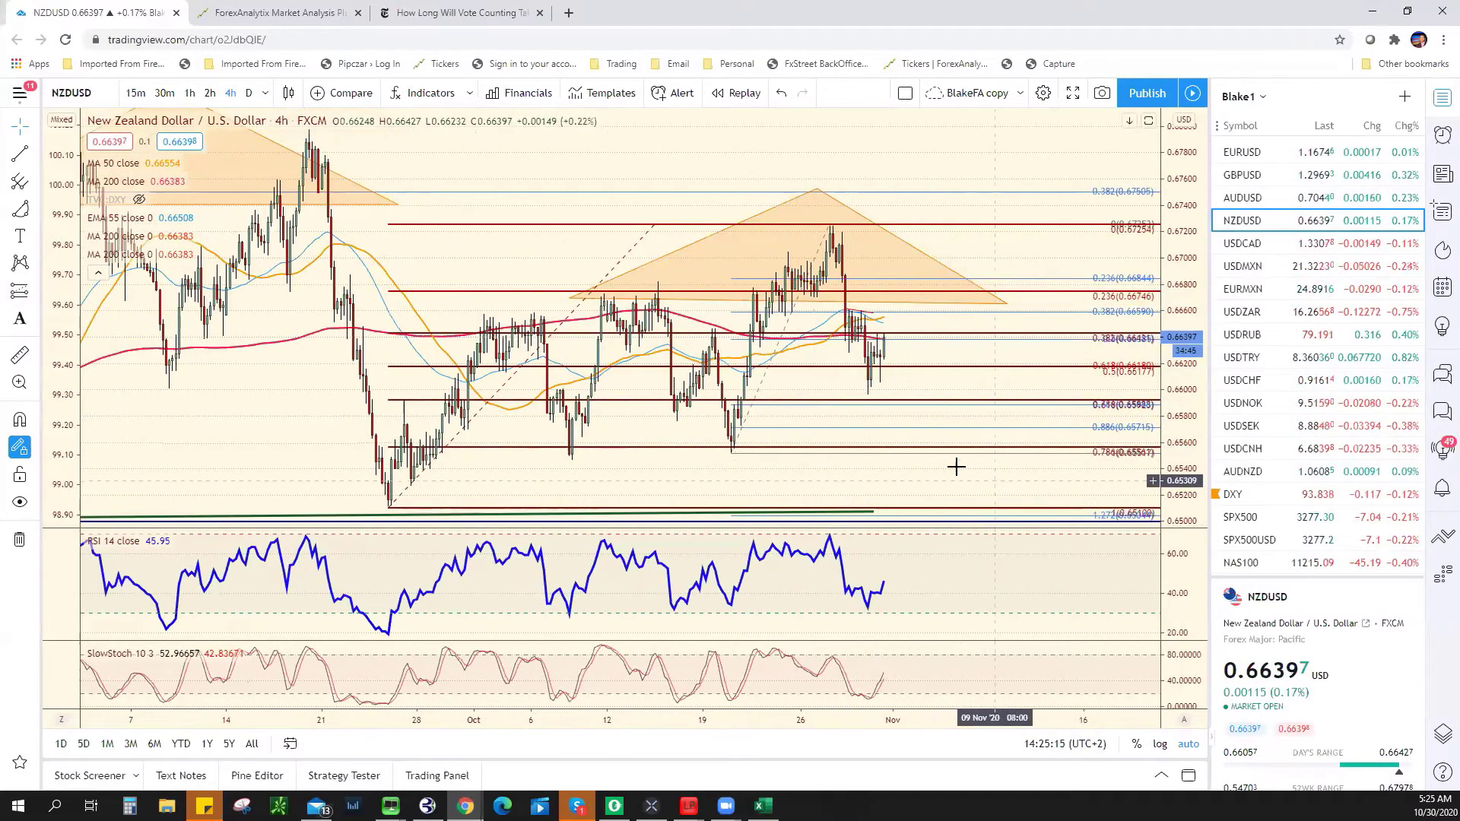
scroll(882, 376, down, 1)
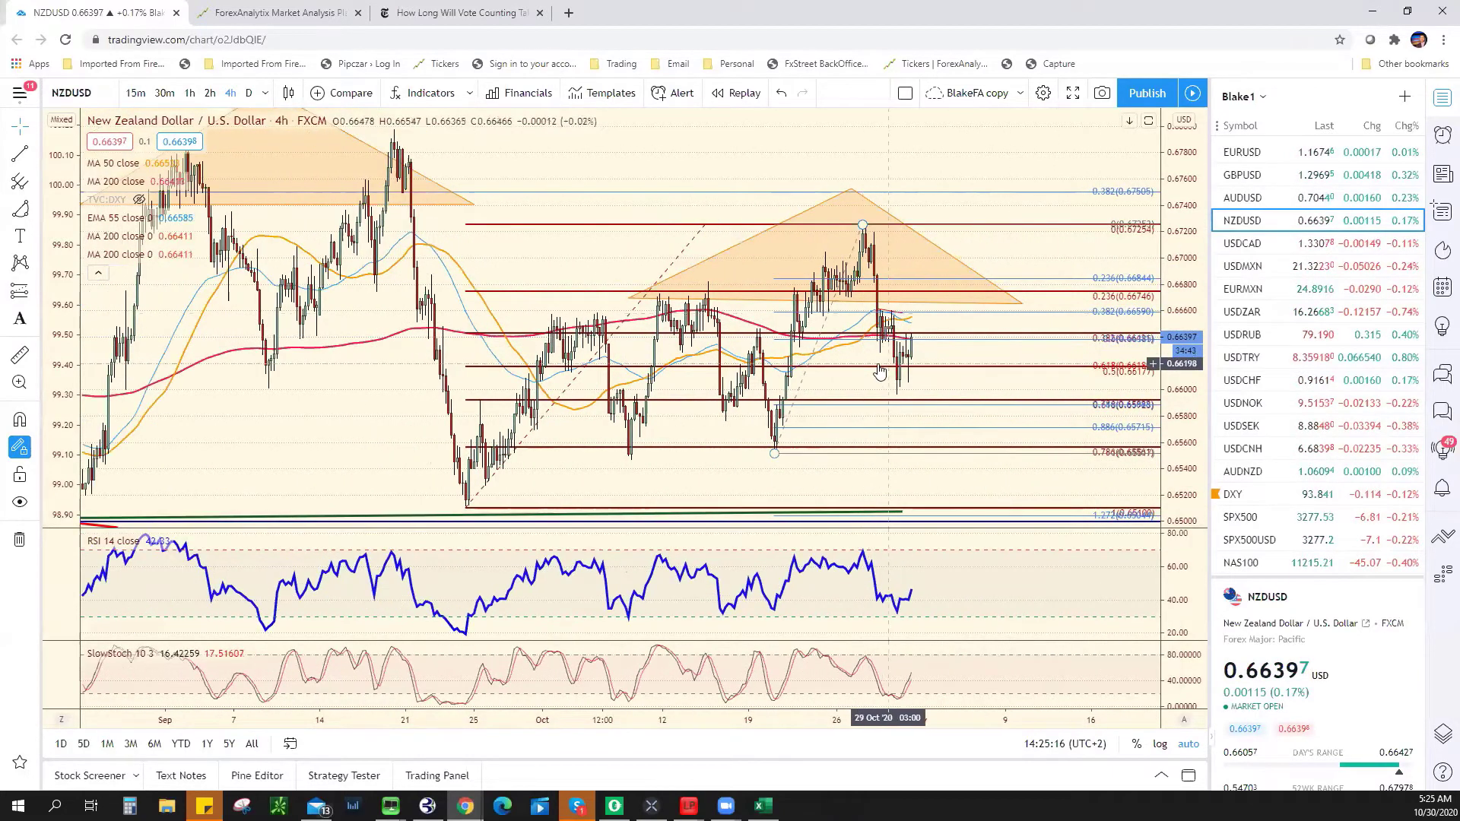
scroll(880, 372, down, 3)
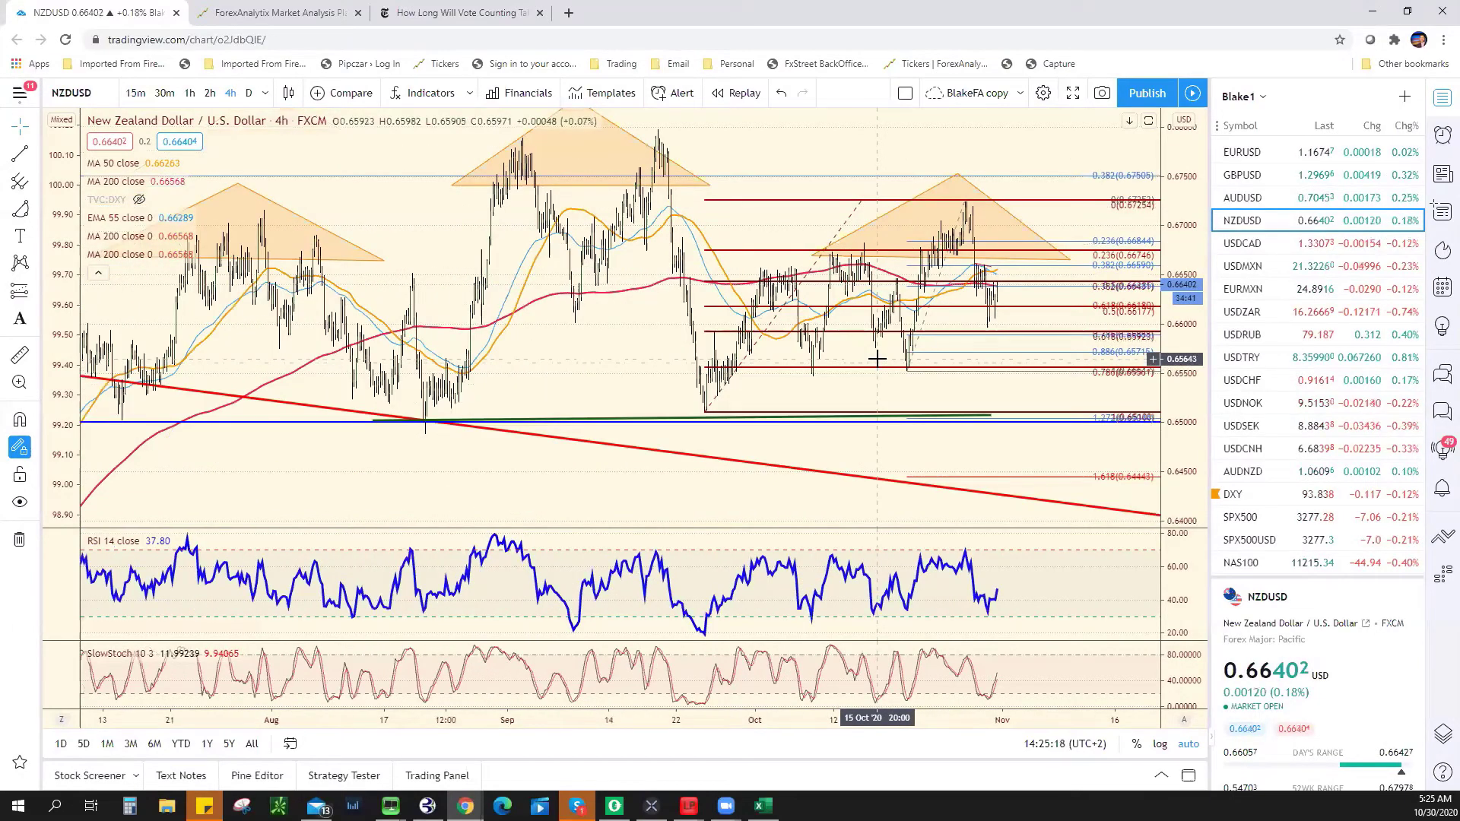
scroll(877, 357, up, 3)
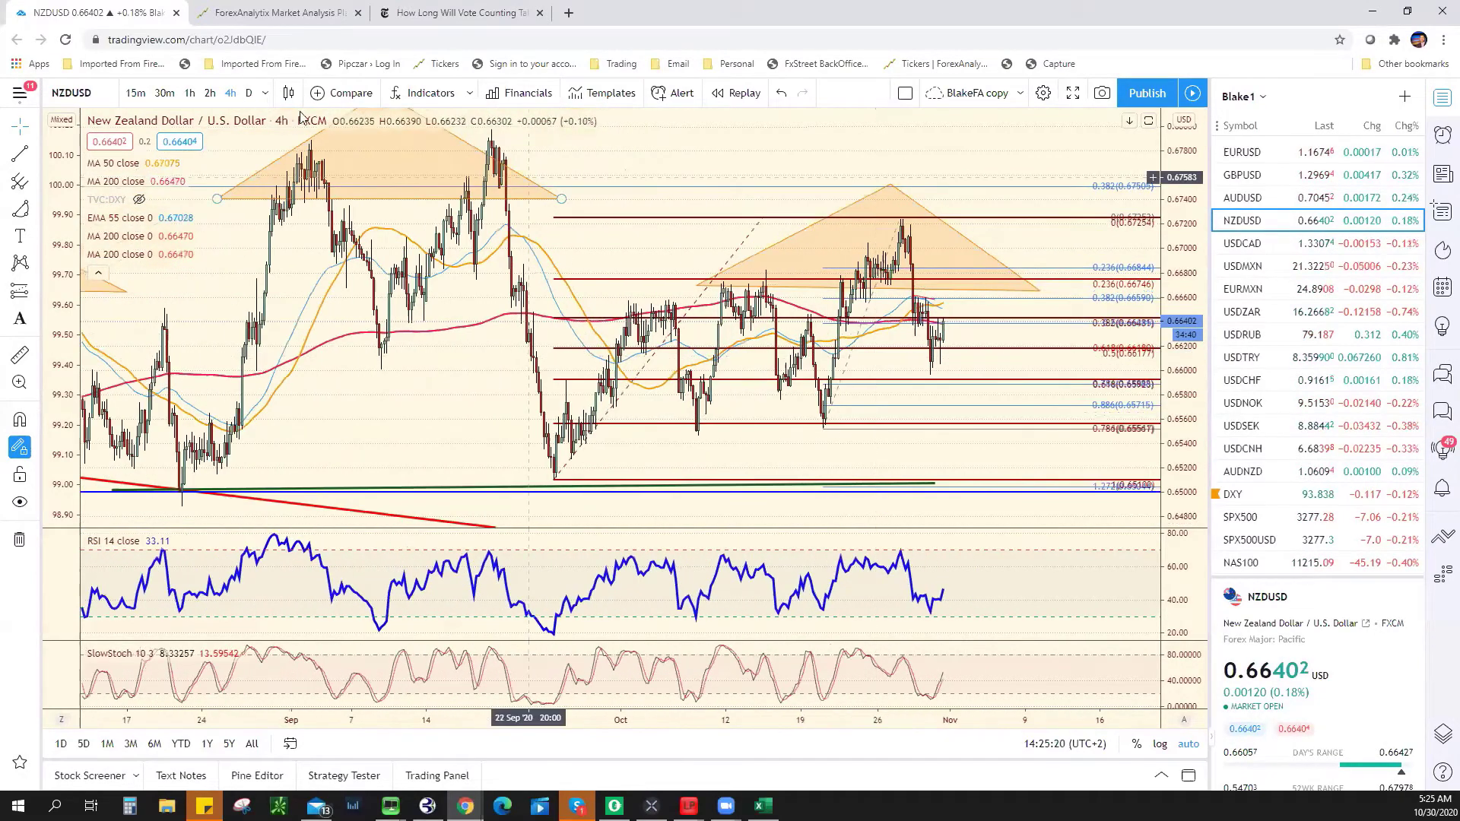
click(249, 93)
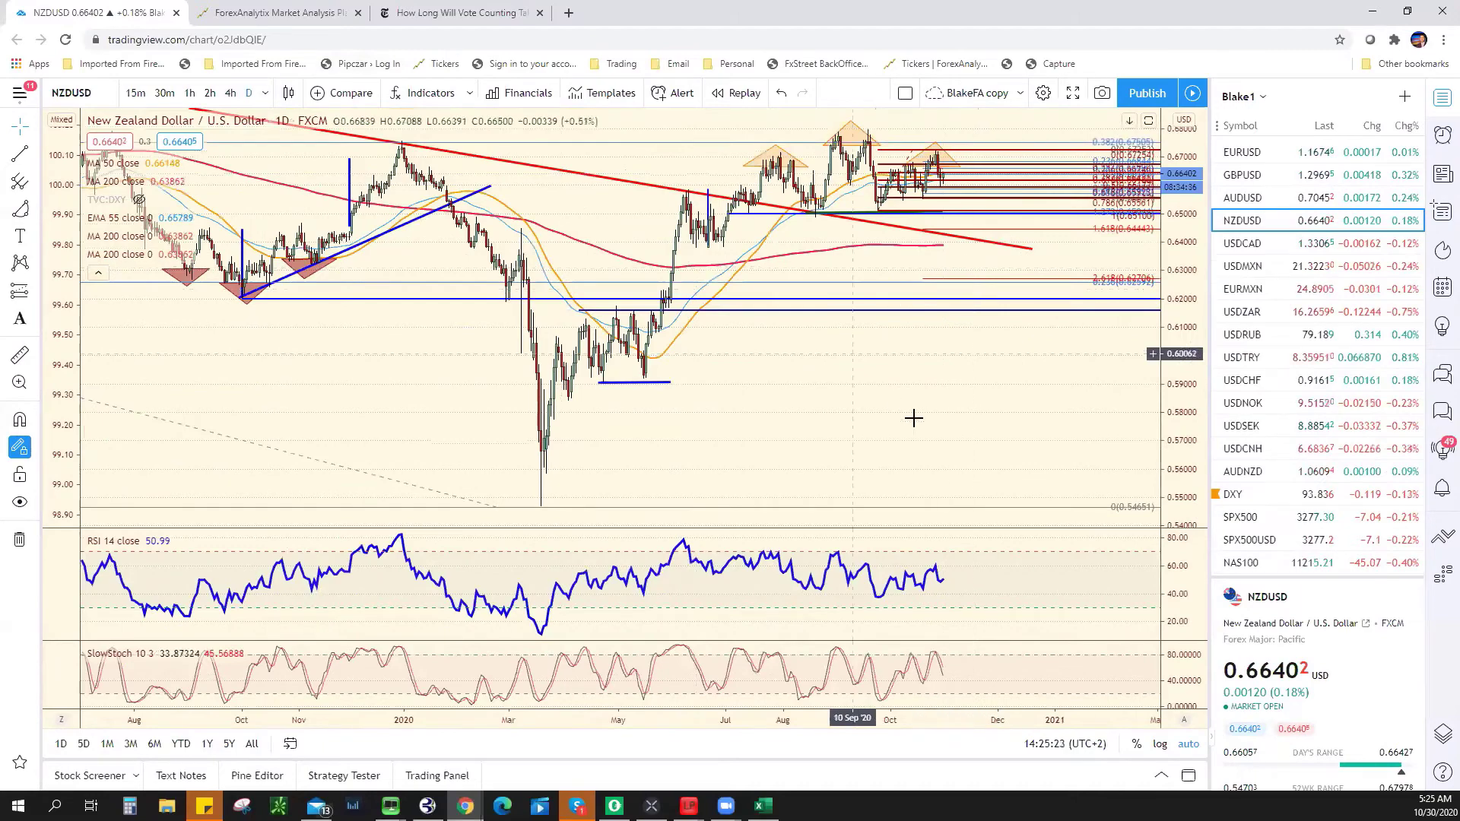
Step: Zoom the daily chart out to 2010, then back into 2019–2021 around the downtrend line
right_click(926, 407)
drag(857, 395, 761, 399)
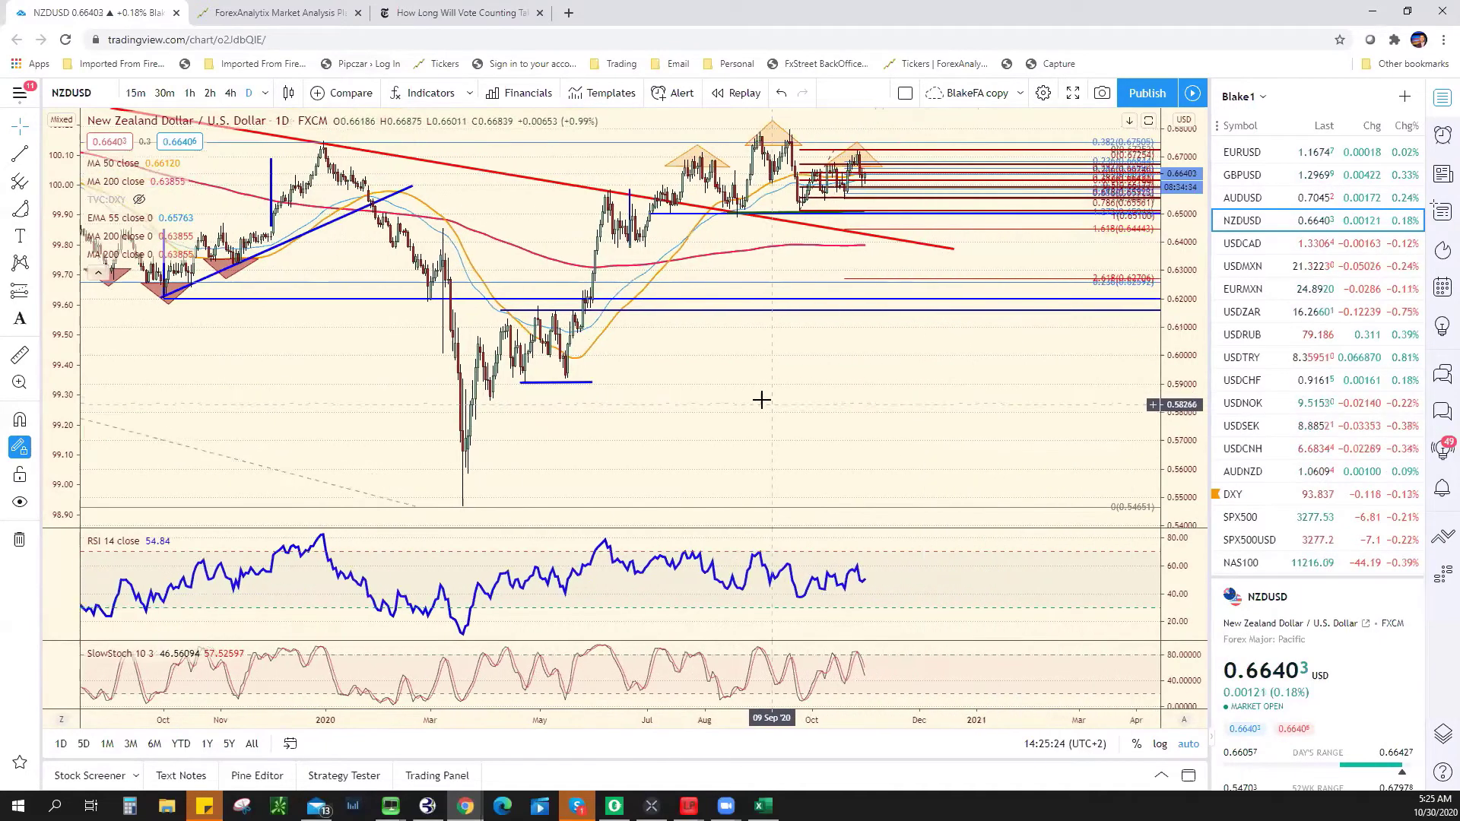
scroll(762, 399, down, 6)
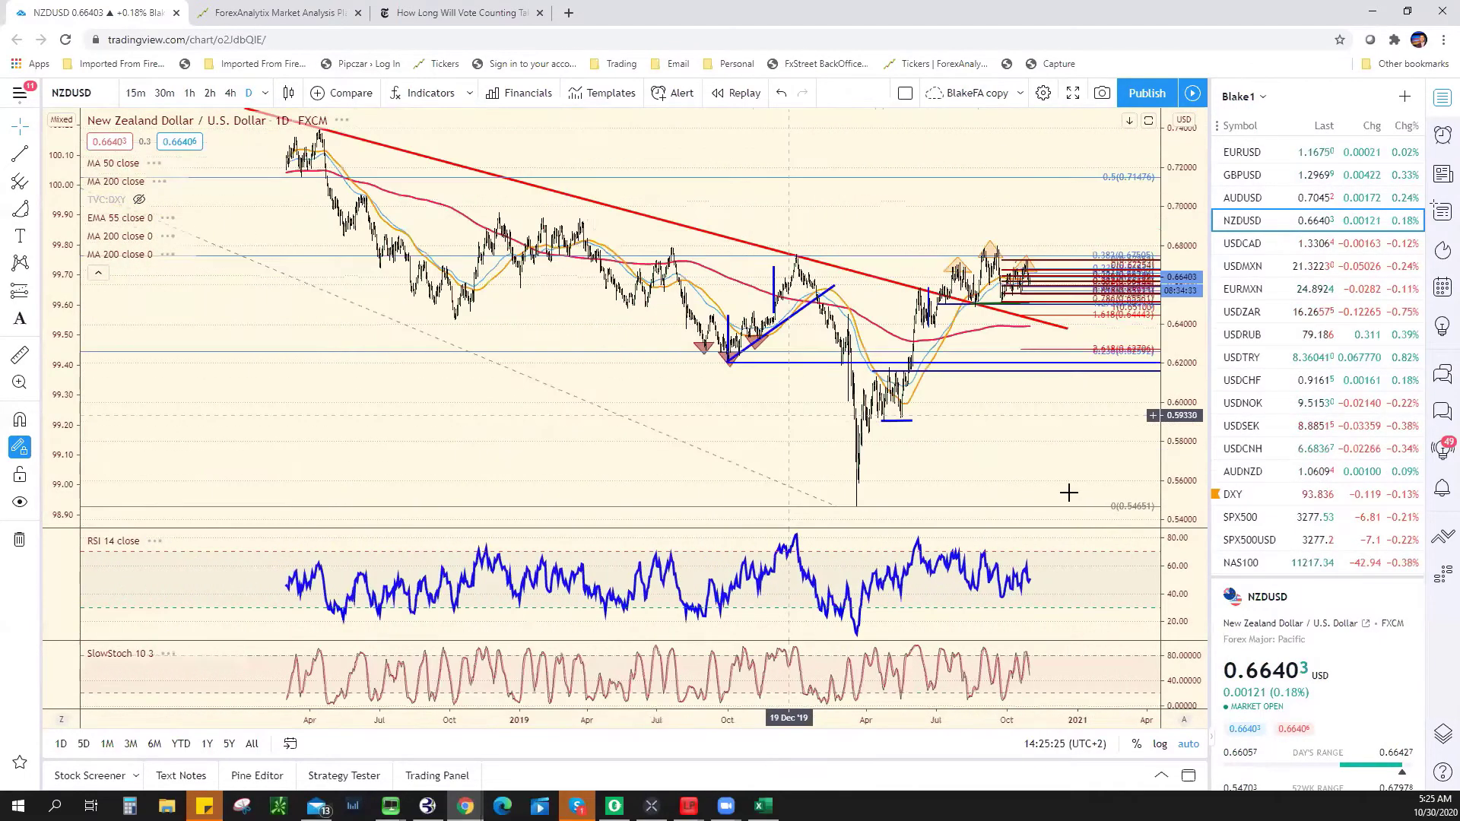
scroll(984, 482, down, 10)
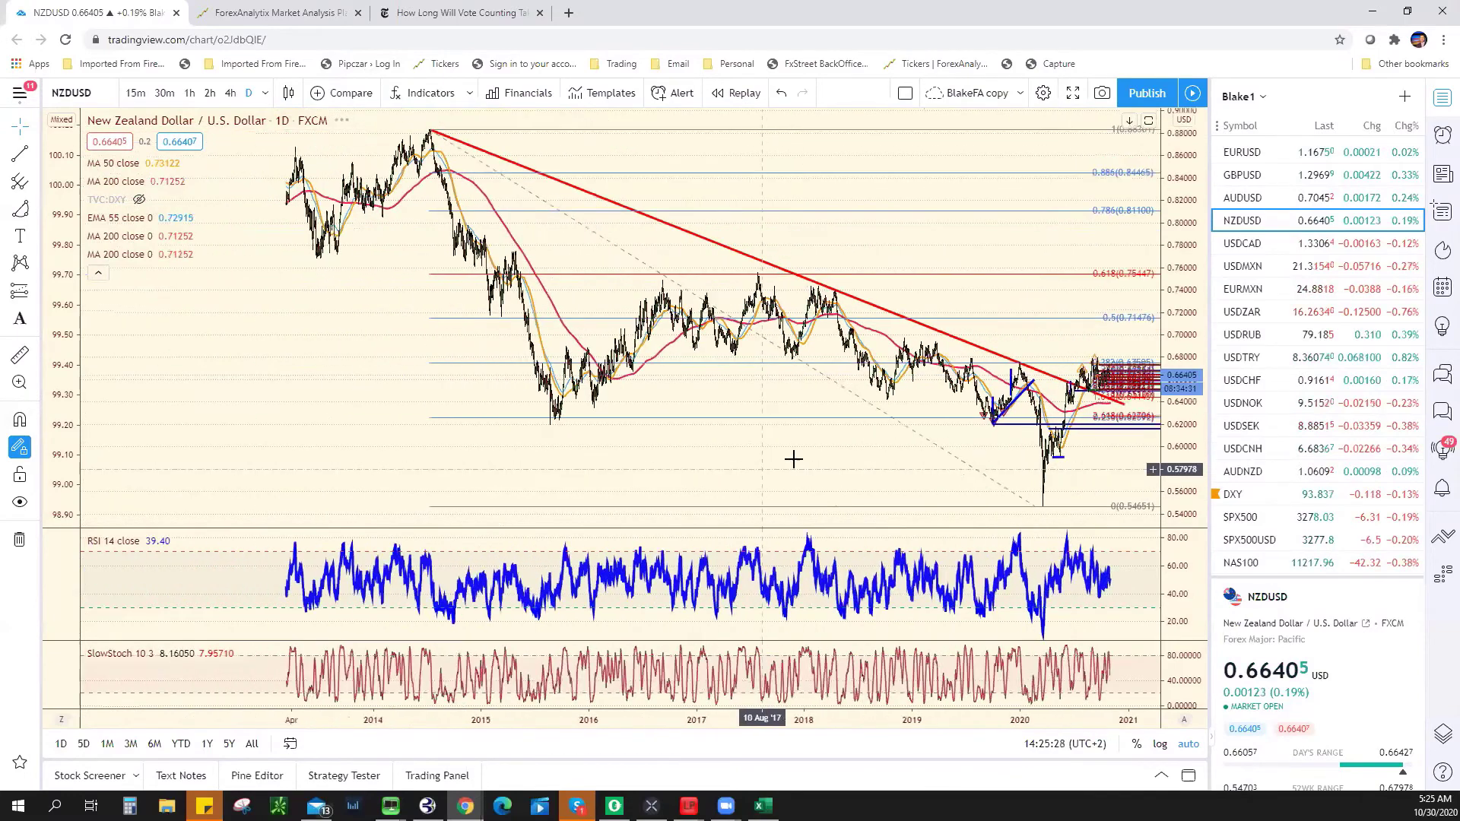
scroll(792, 458, down, 2)
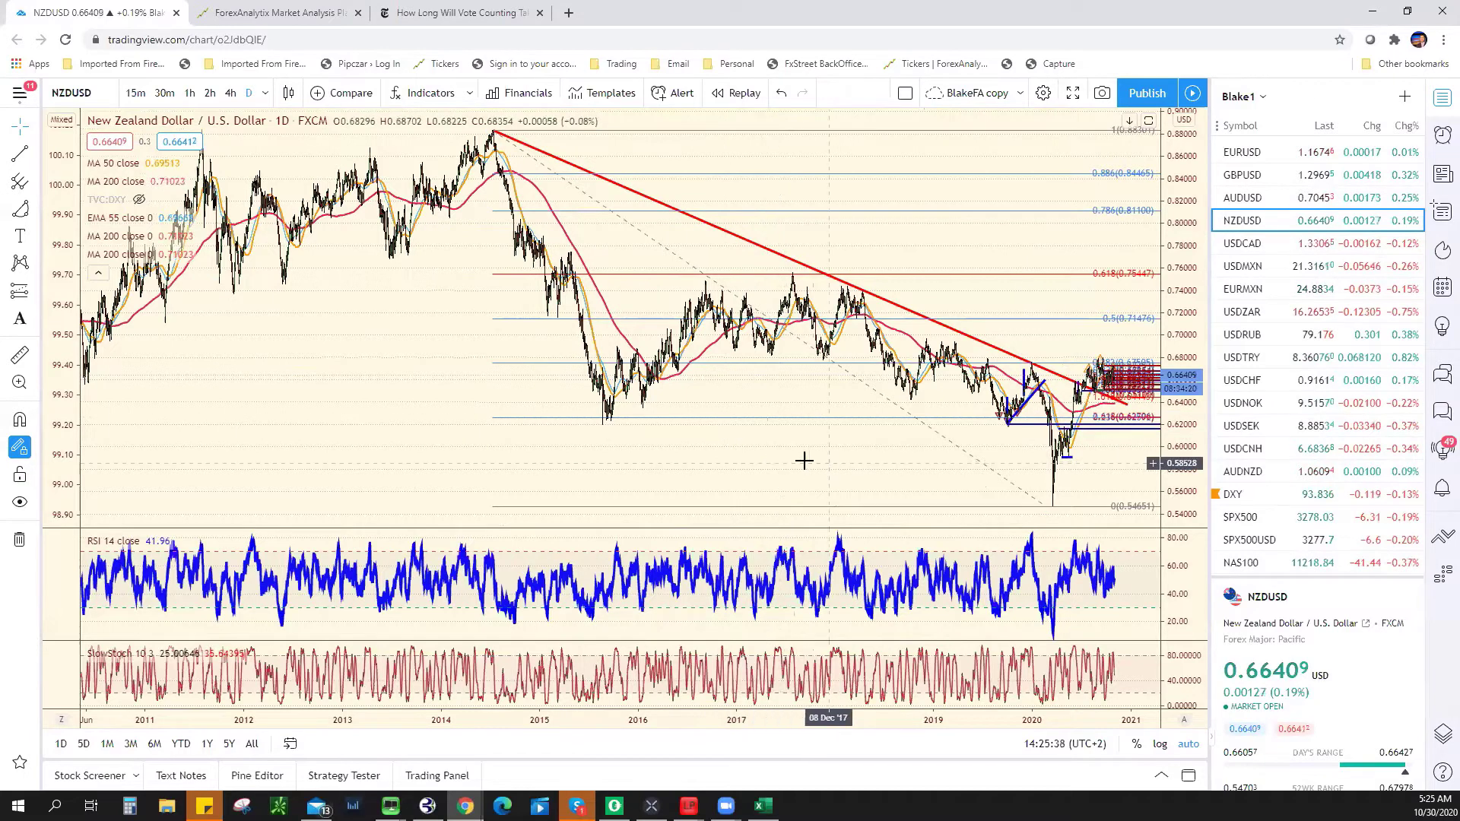
drag(605, 471, 522, 467)
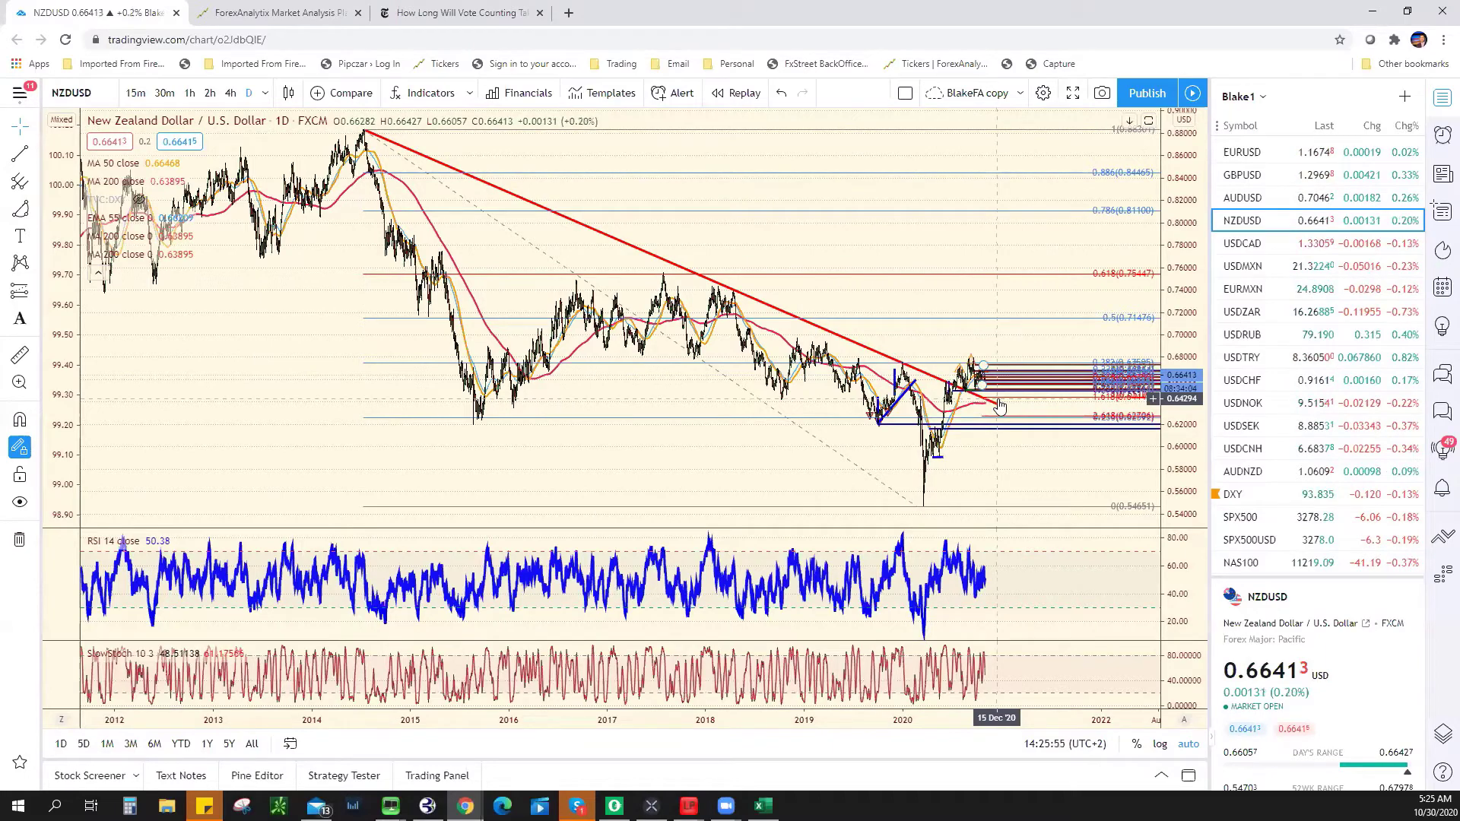
scroll(981, 407, up, 4)
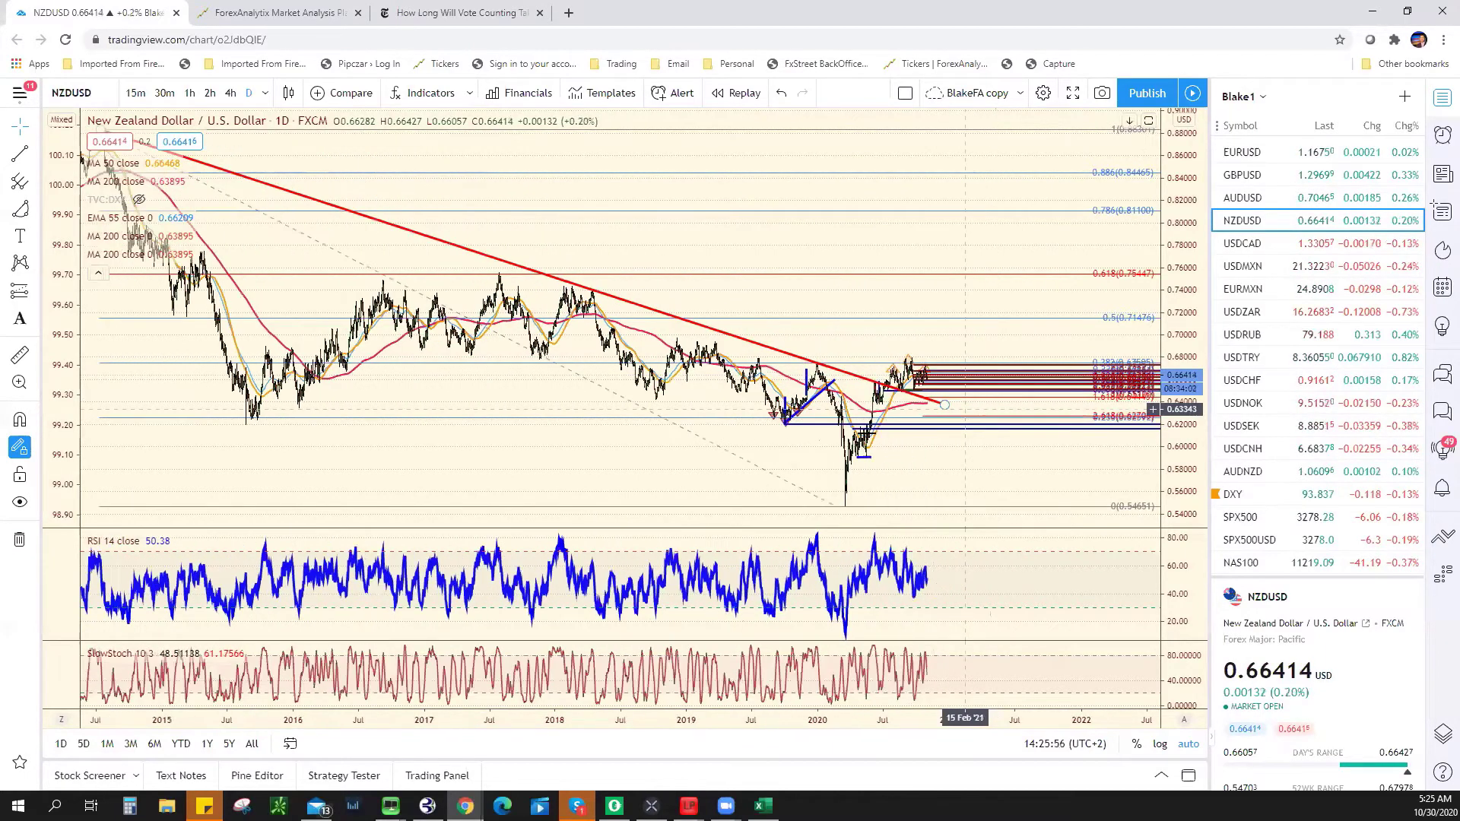
scroll(580, 229, up, 4)
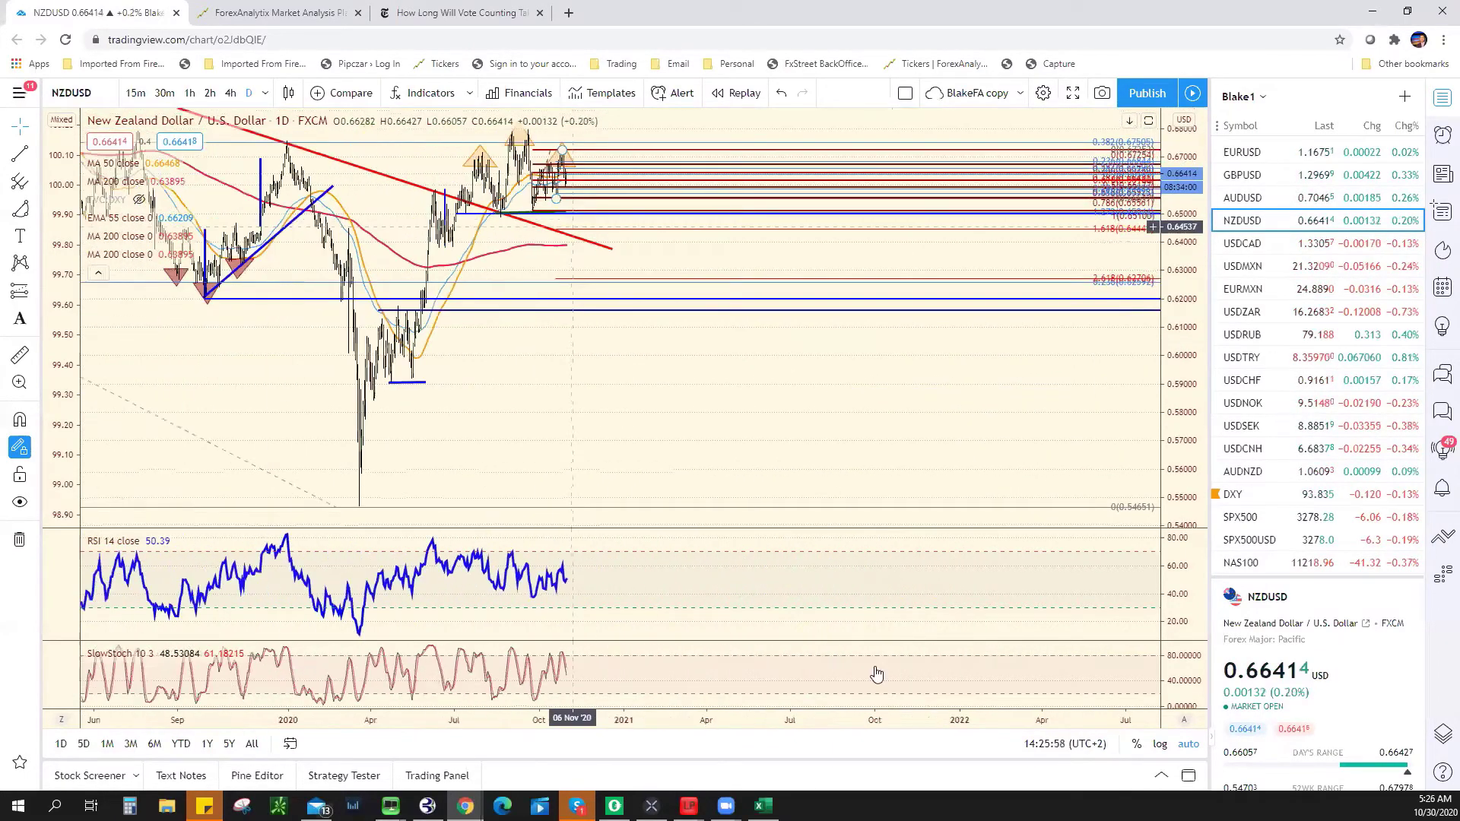
scroll(813, 413, left, 6)
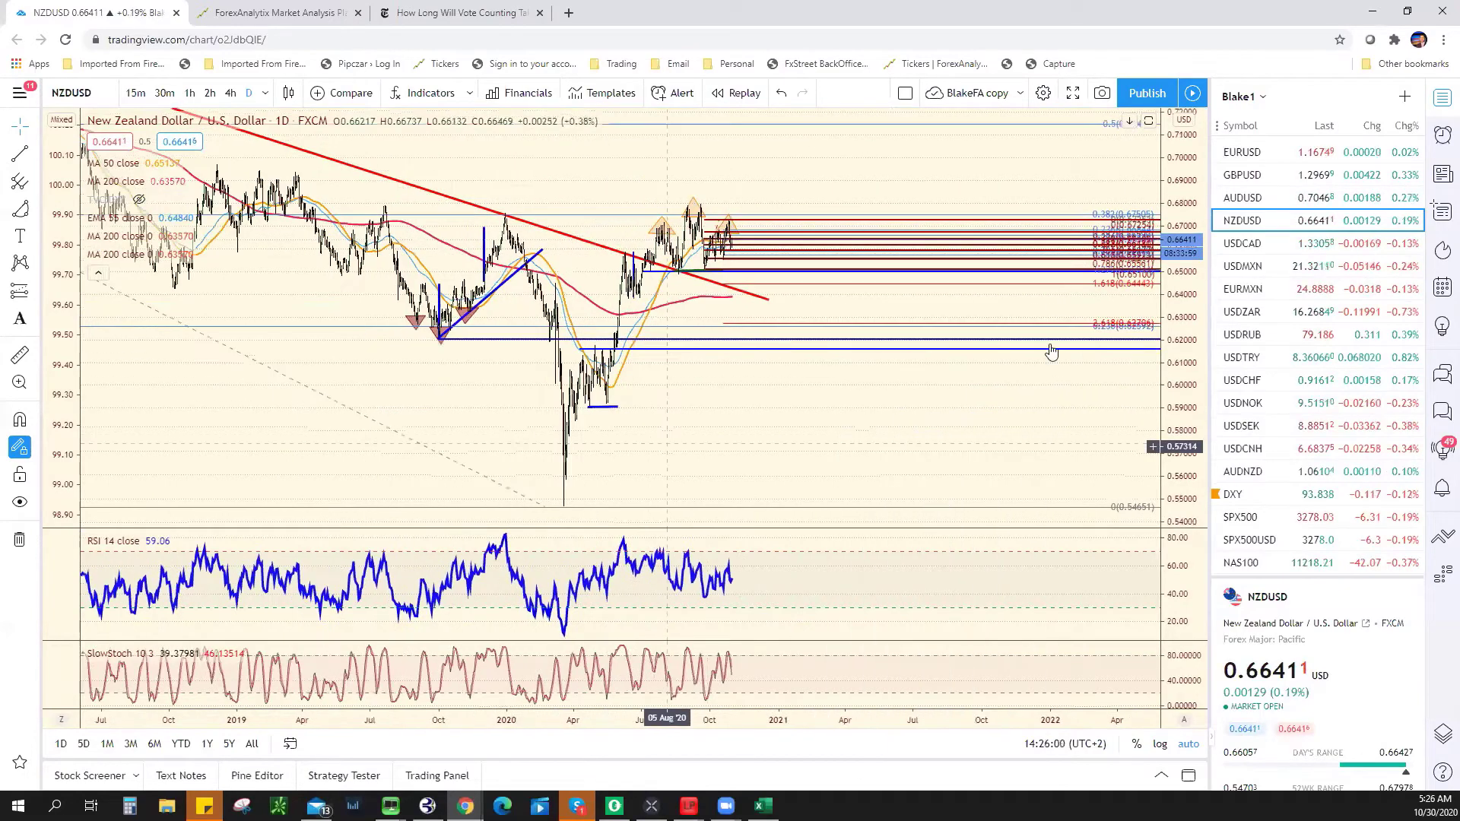
scroll(1066, 337, left, 4)
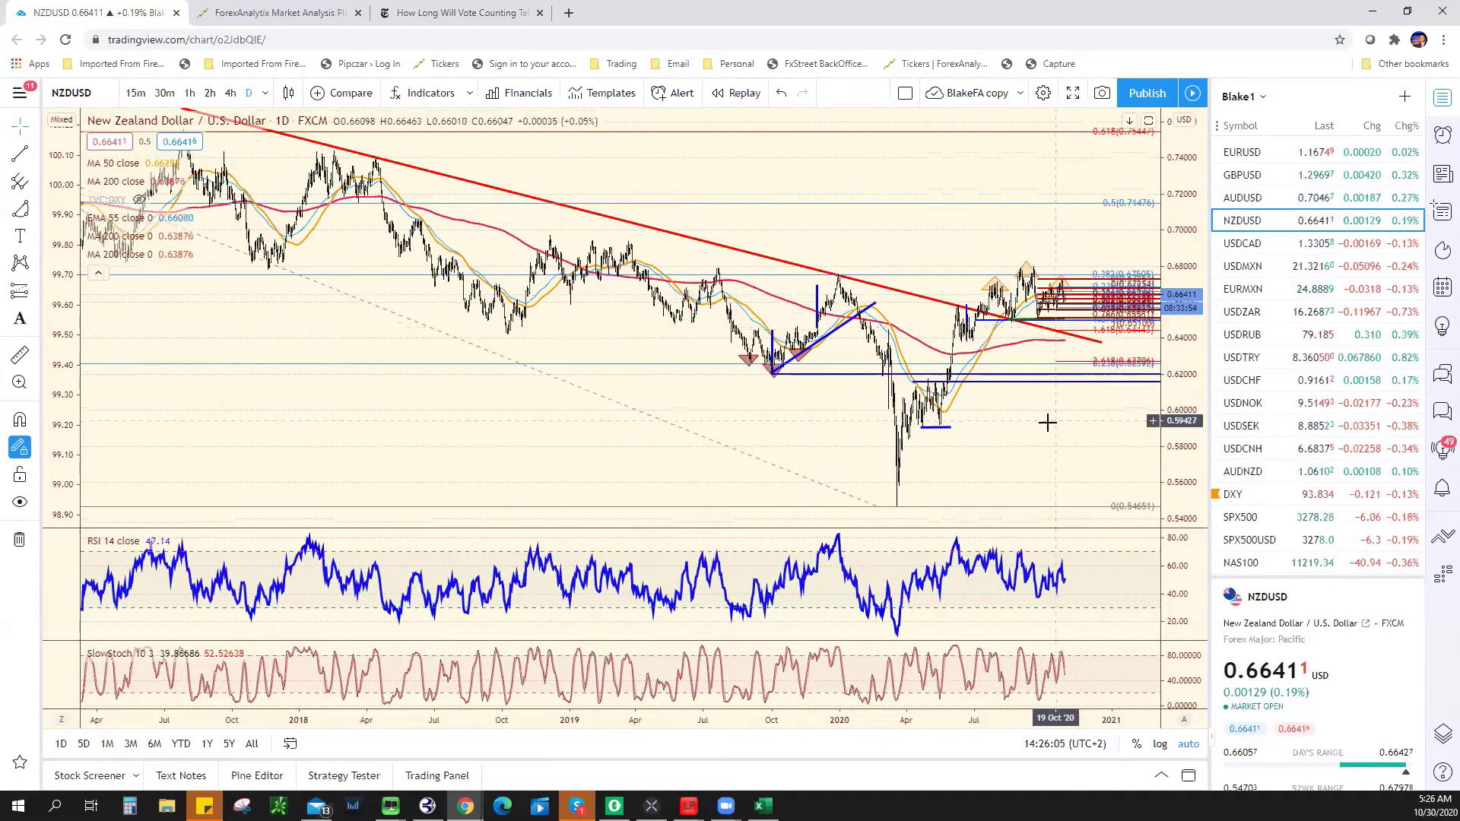
scroll(1032, 427, up, 5)
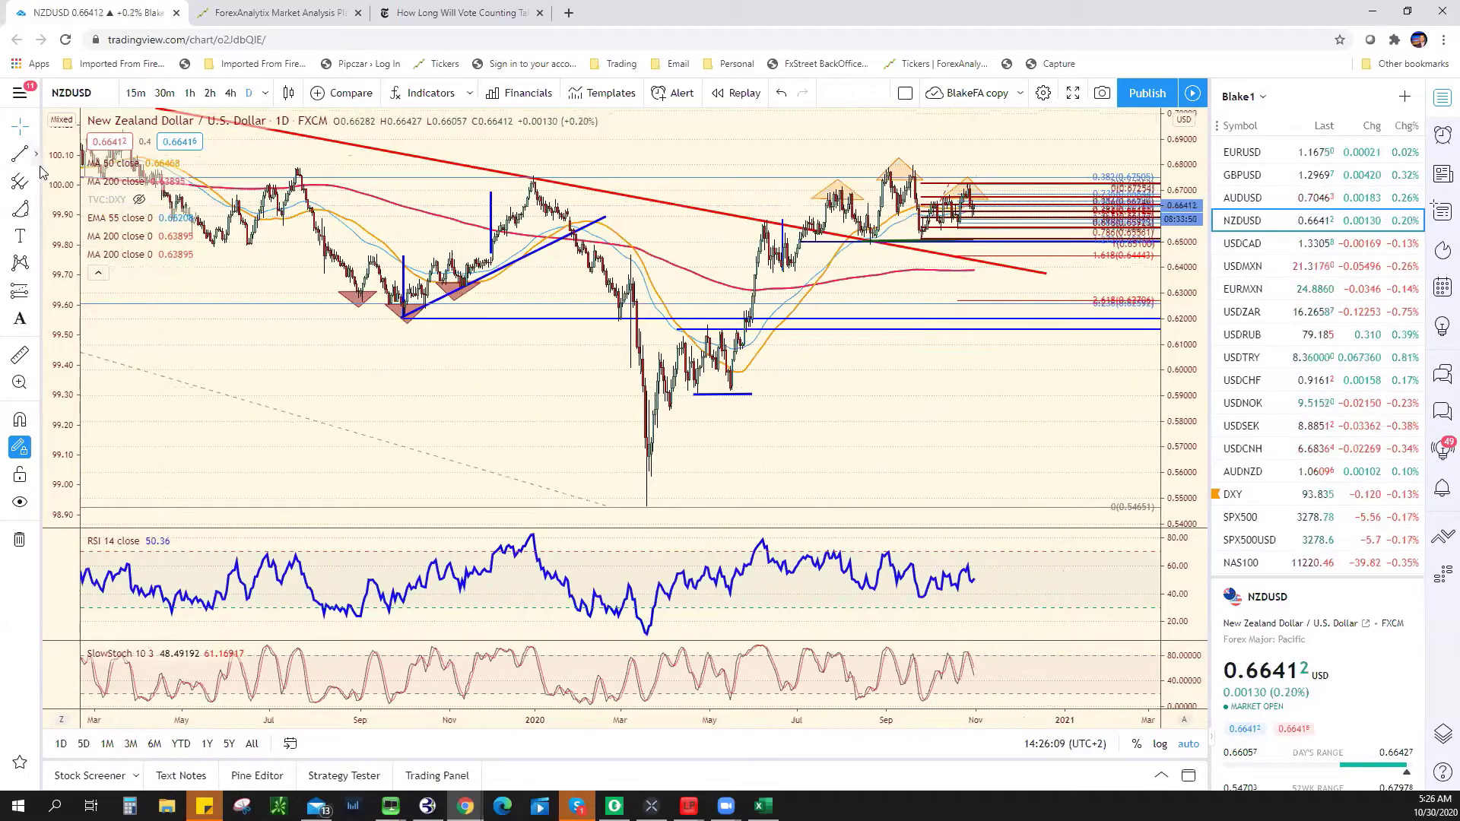
click(36, 156)
click(83, 394)
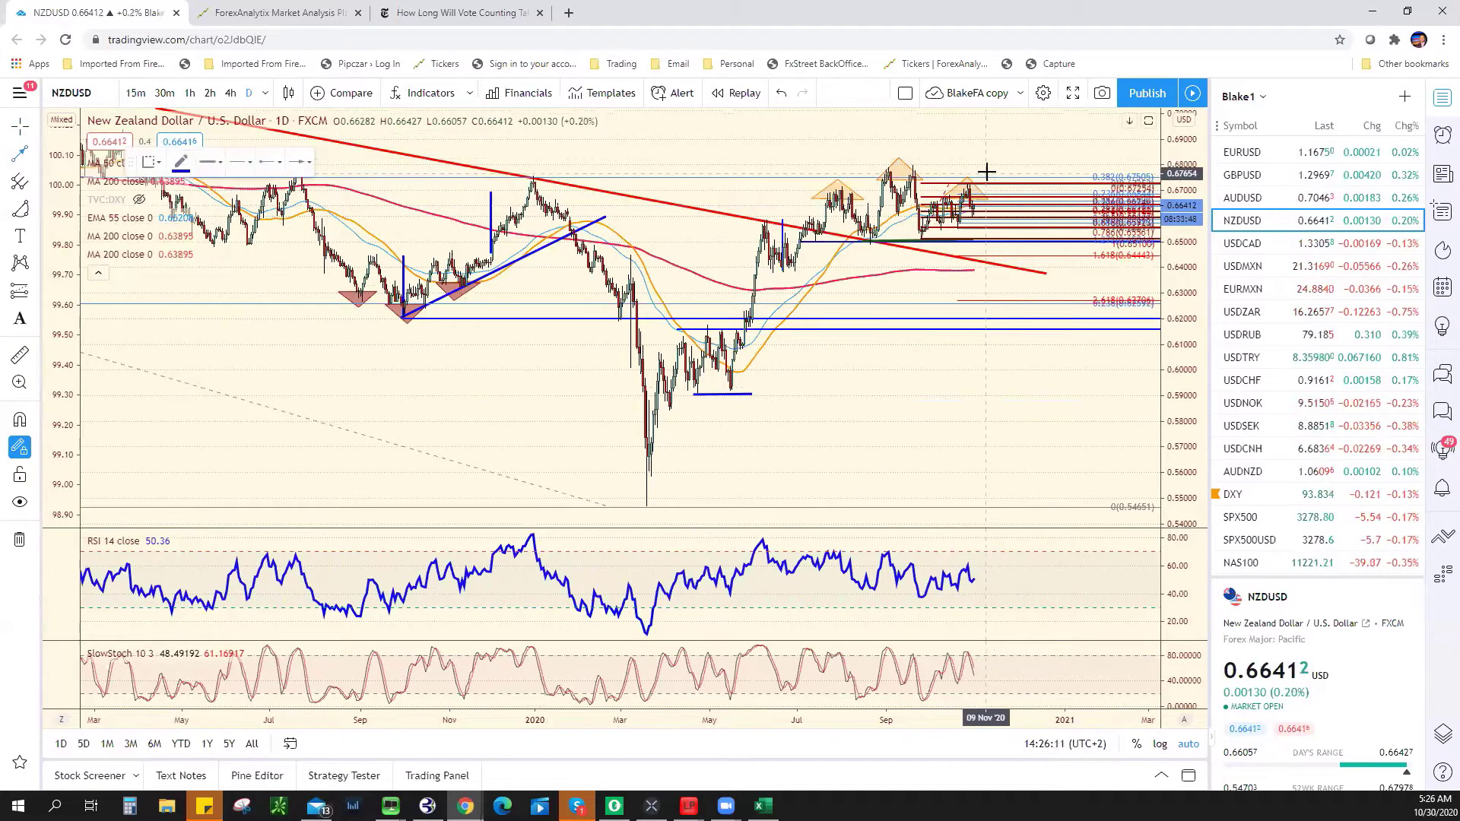
drag(987, 172, 1023, 123)
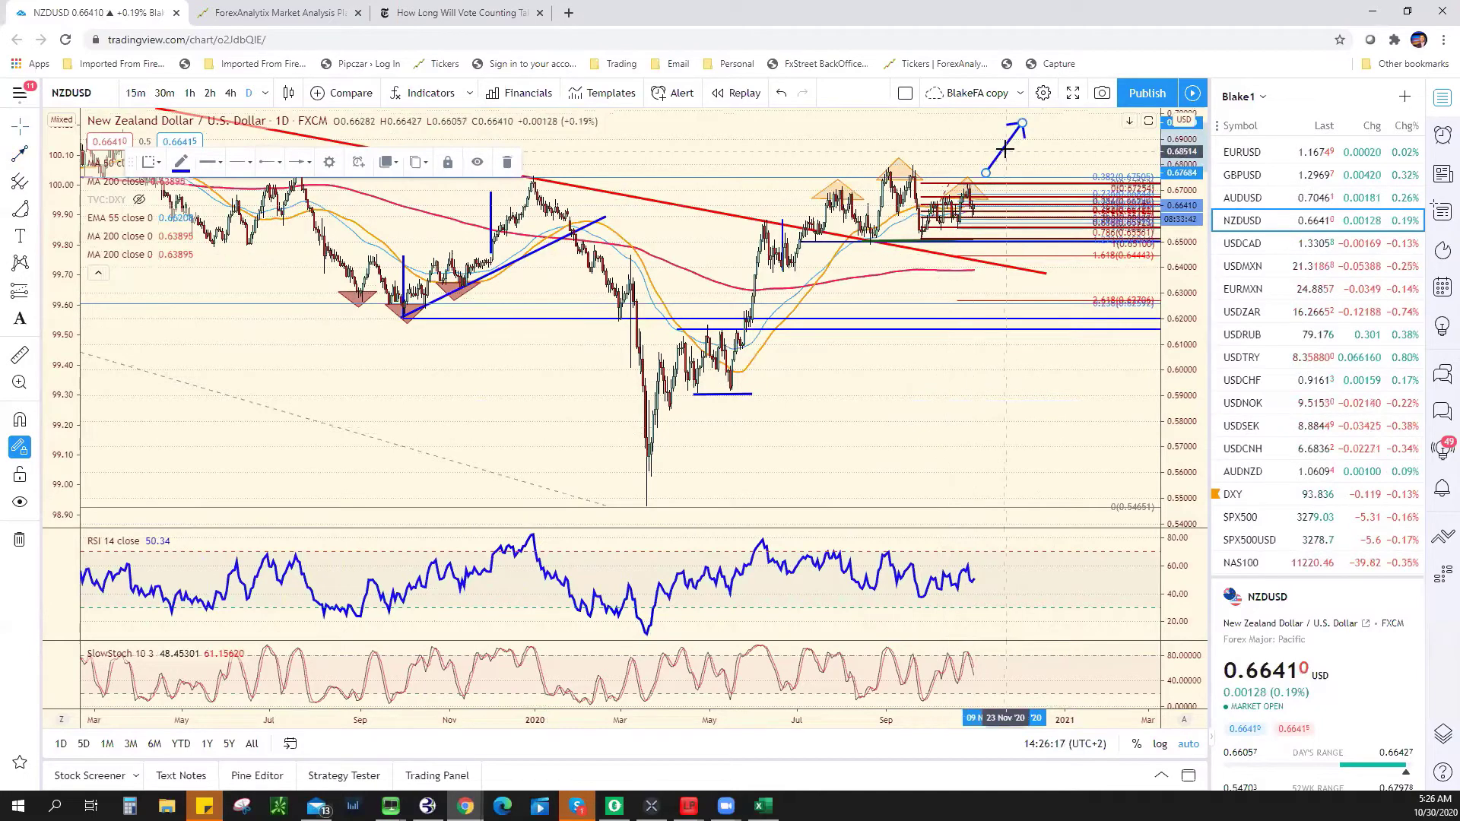
key(Delete)
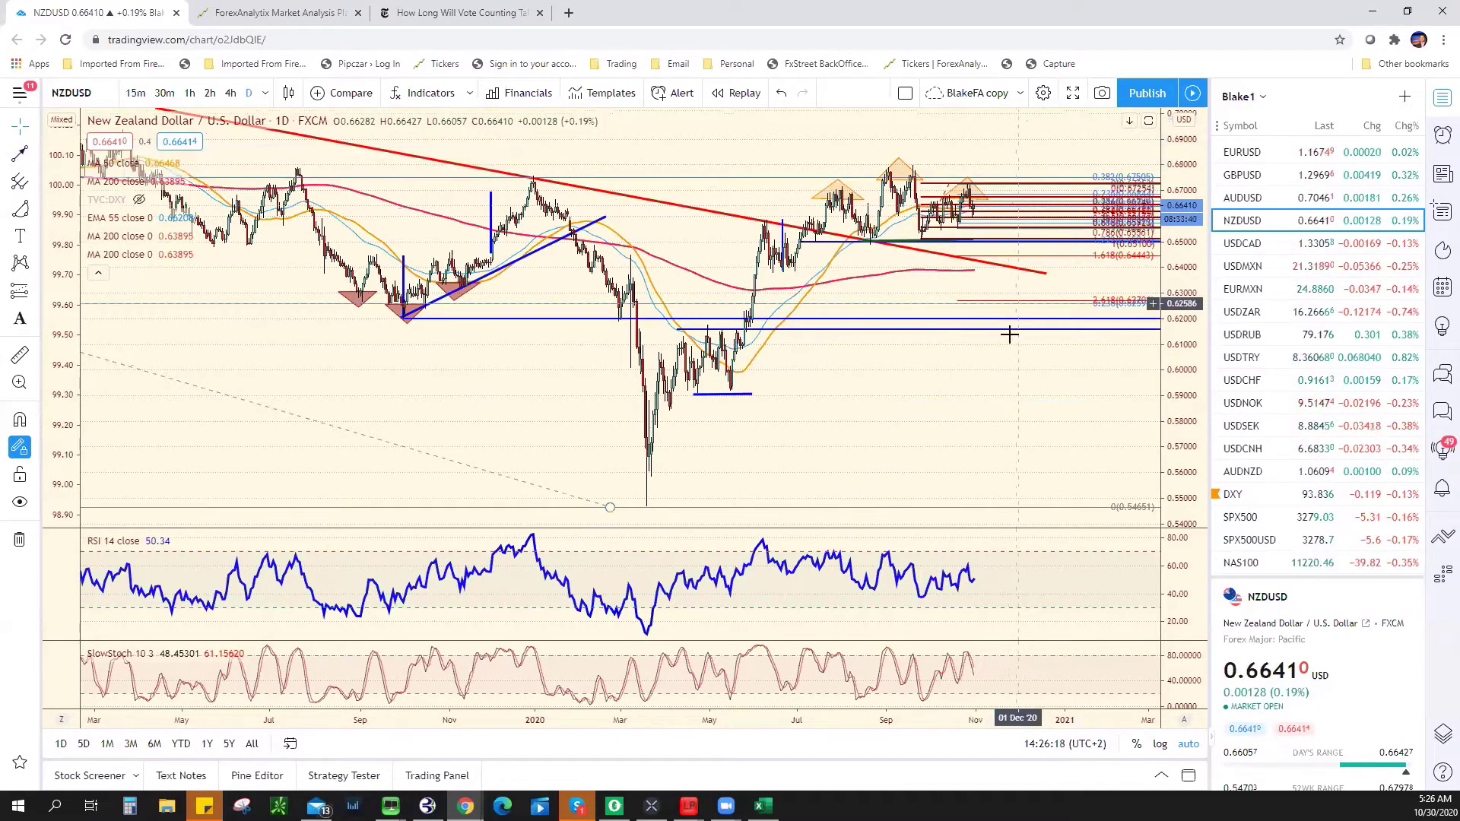
scroll(982, 382, up, 3)
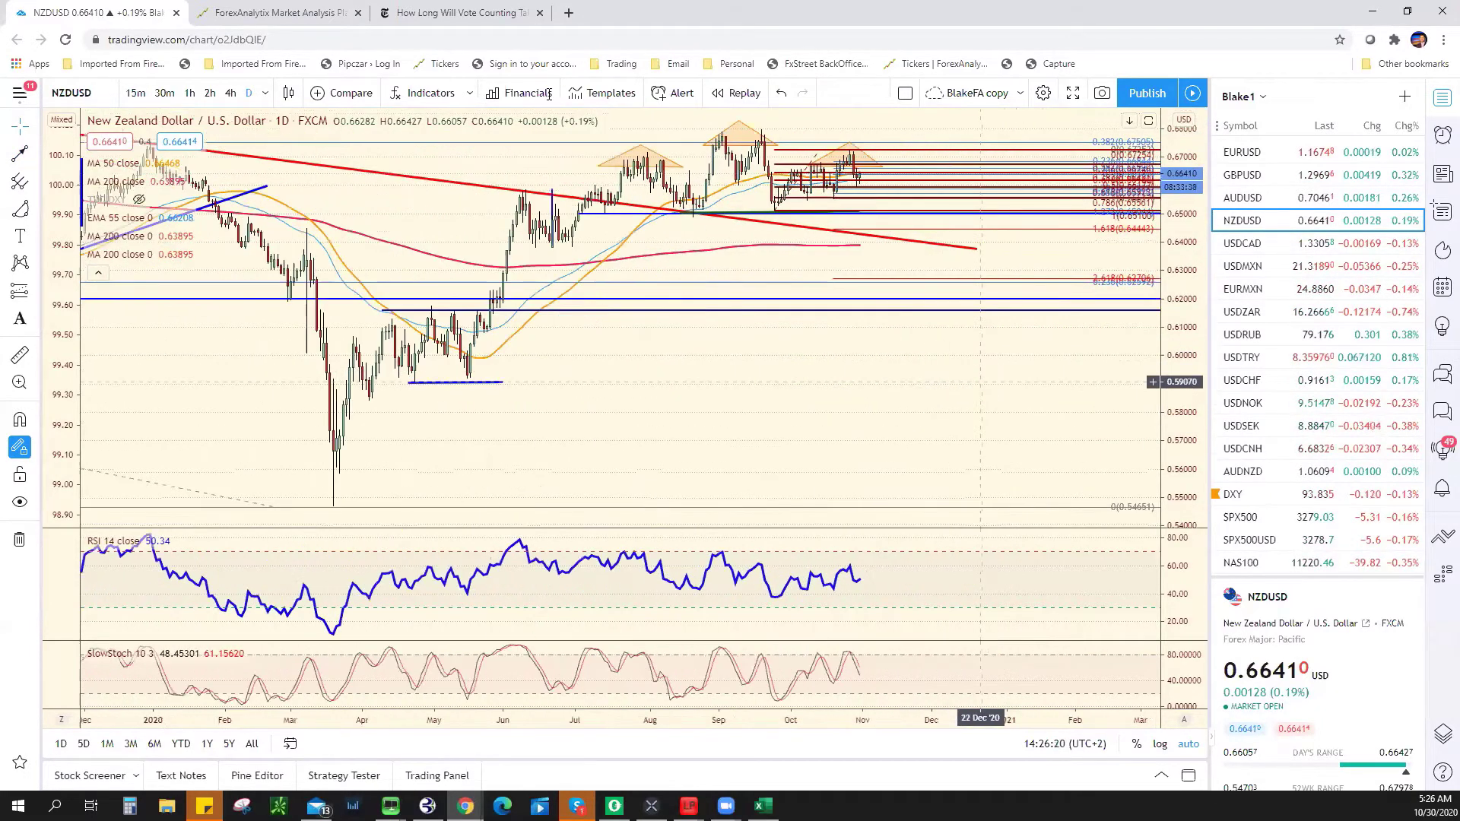
scroll(724, 249, up, 3)
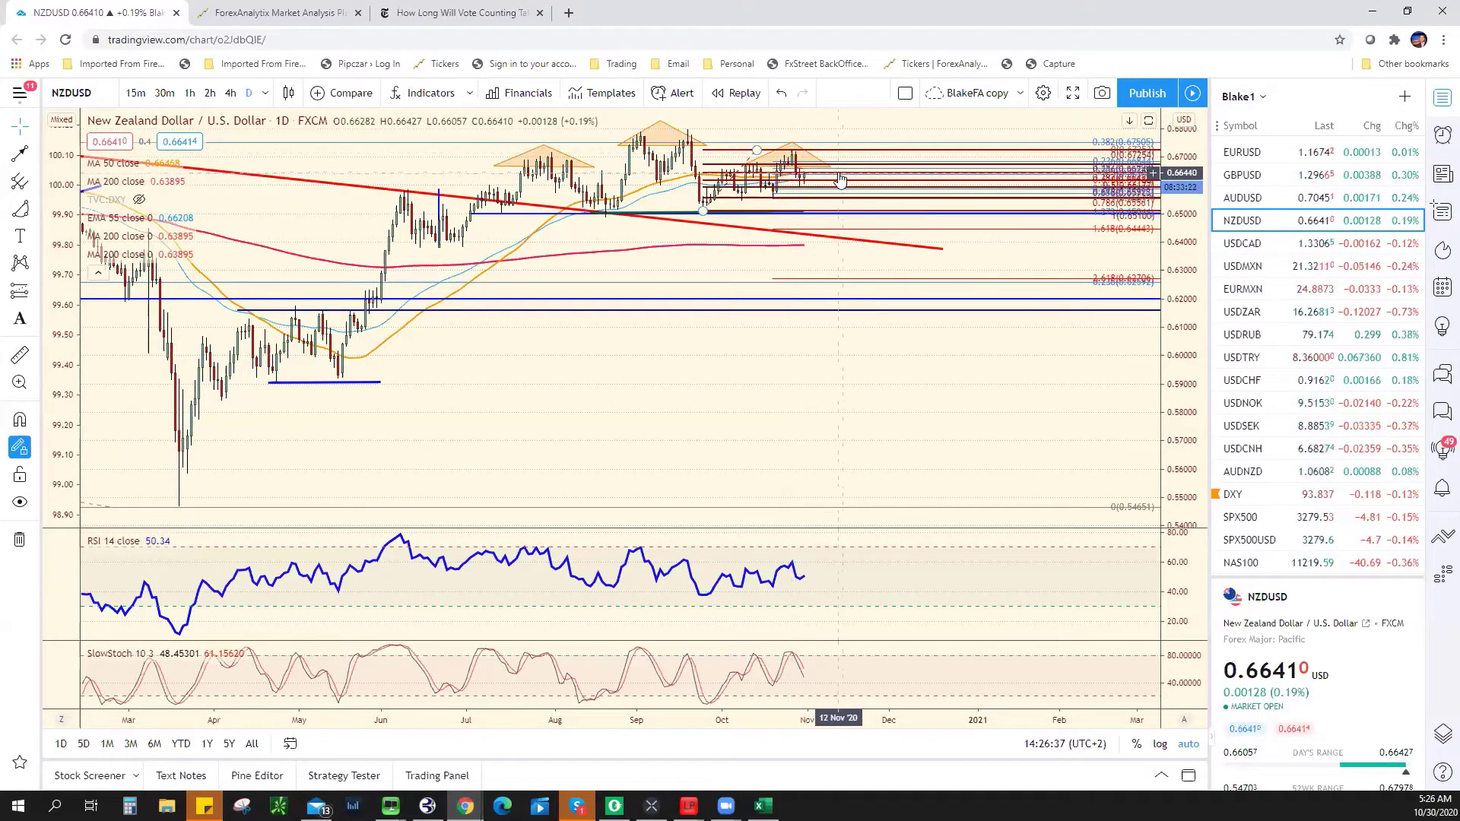
Step: Return NZDUSD to 4-hour candles, then commit .6590 and type .6660 as NZD/USD resistance in F12
click(230, 94)
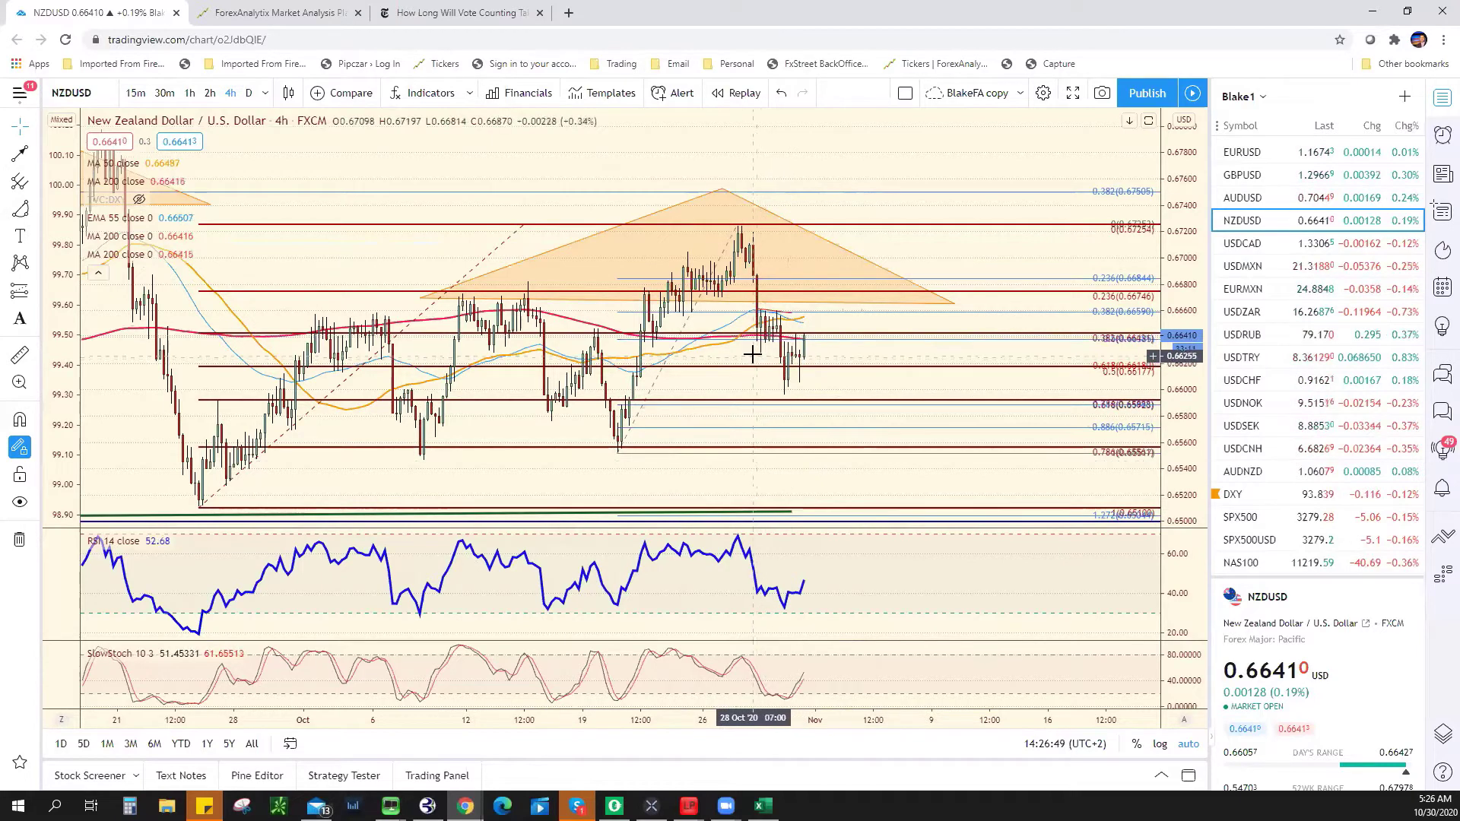
scroll(757, 342, up, 1)
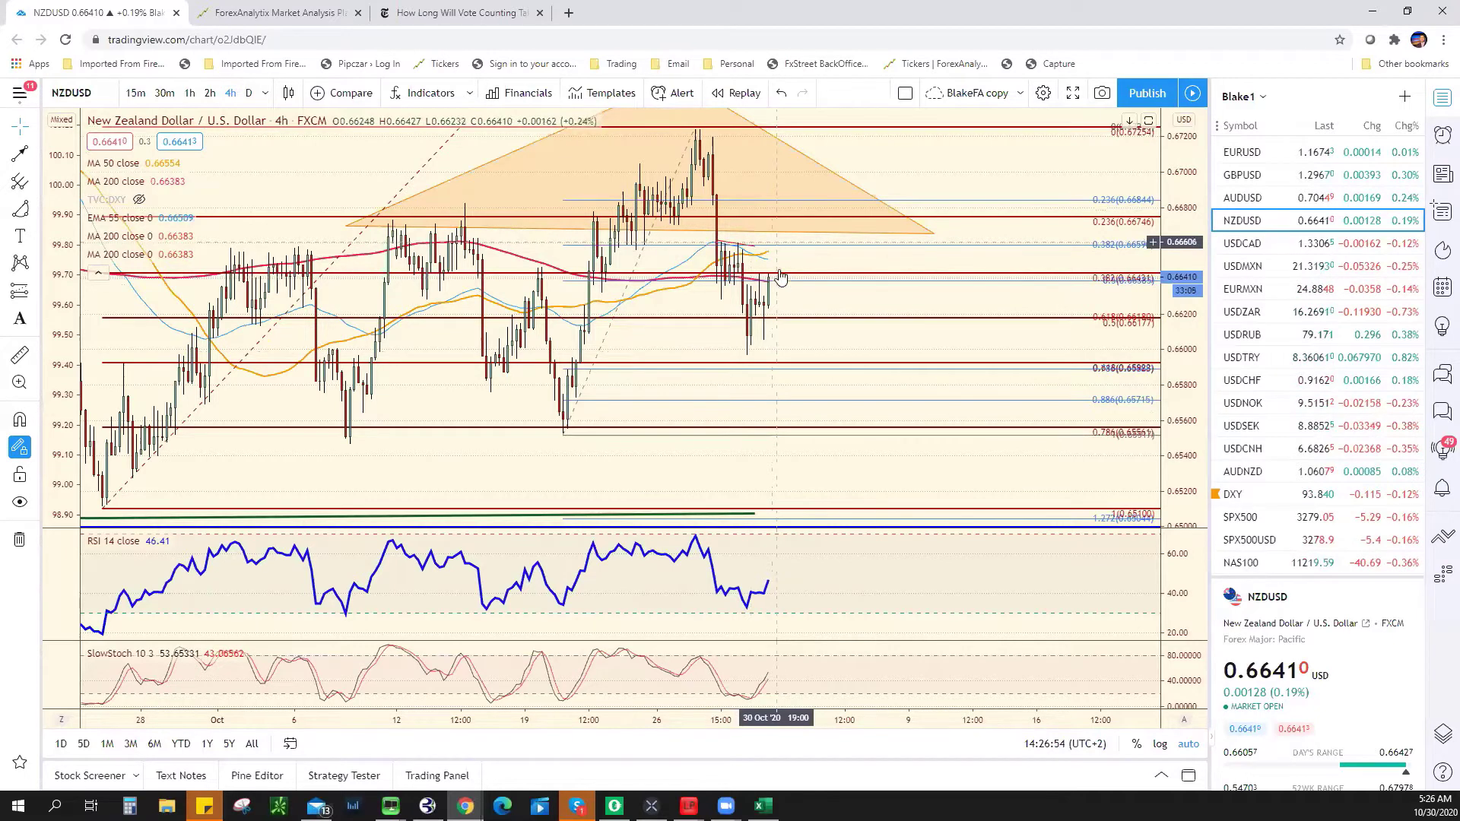
key(alt+Tab)
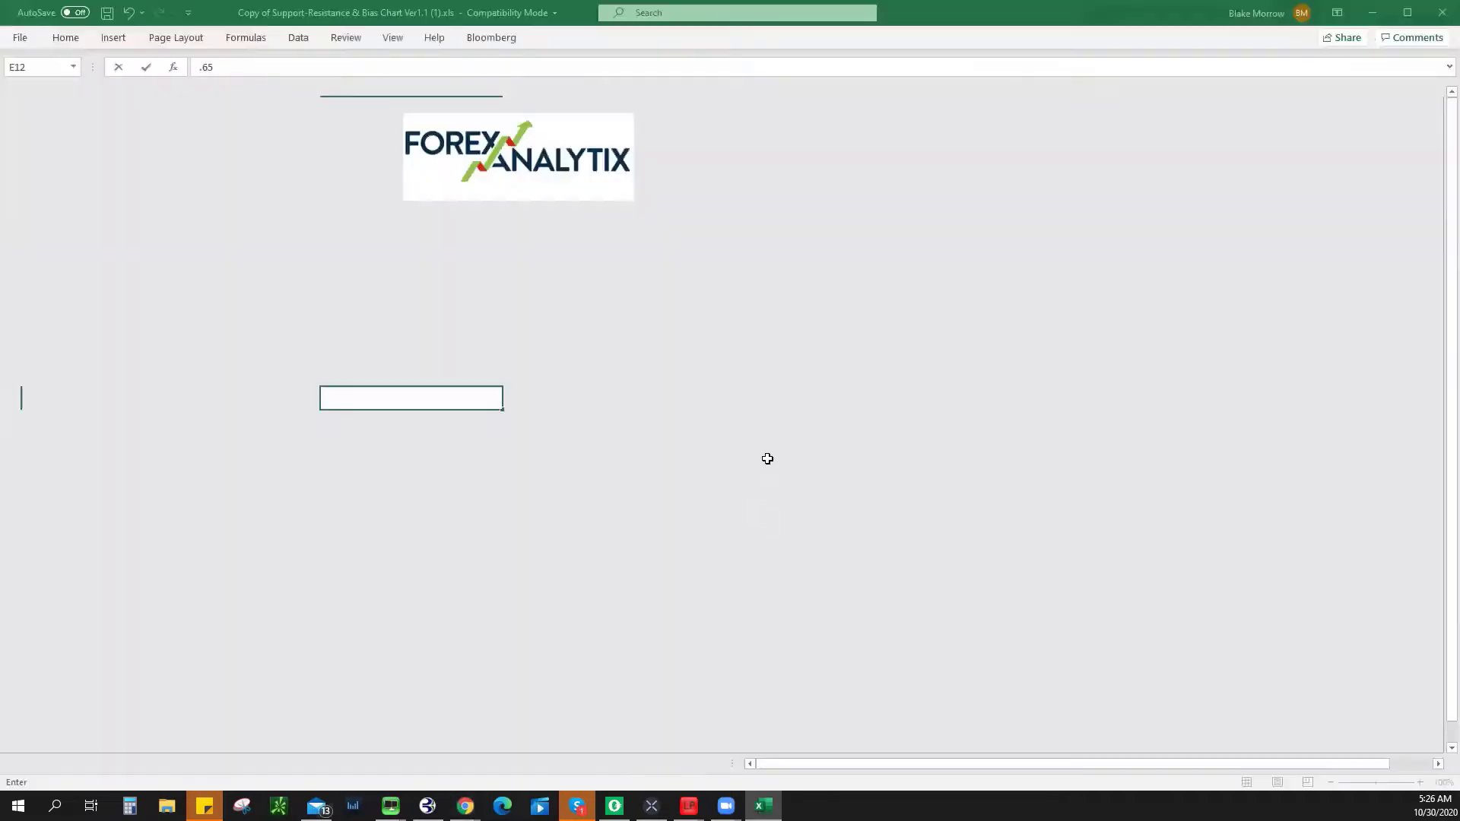
click(615, 403)
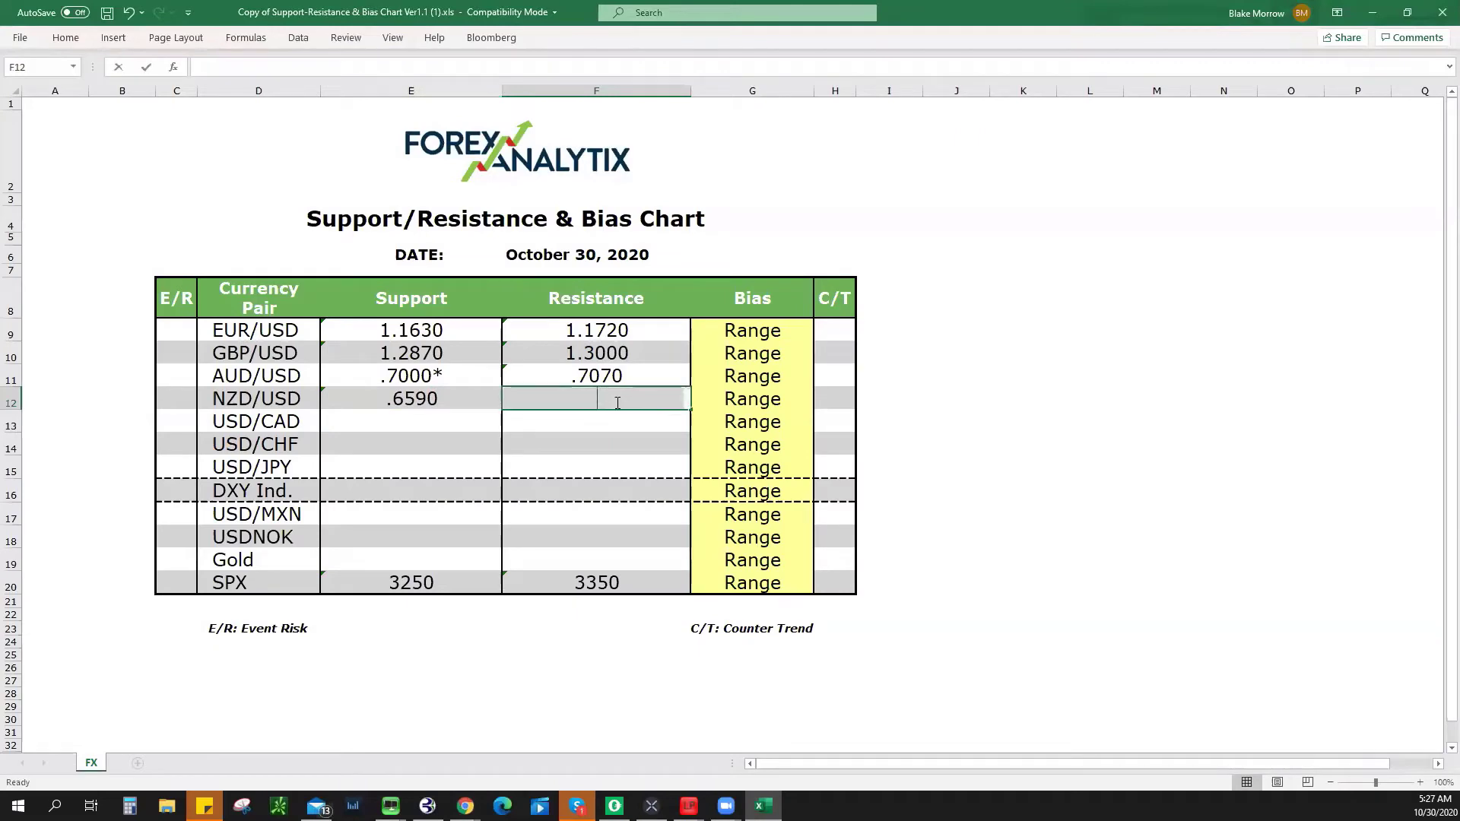
text(.6660)
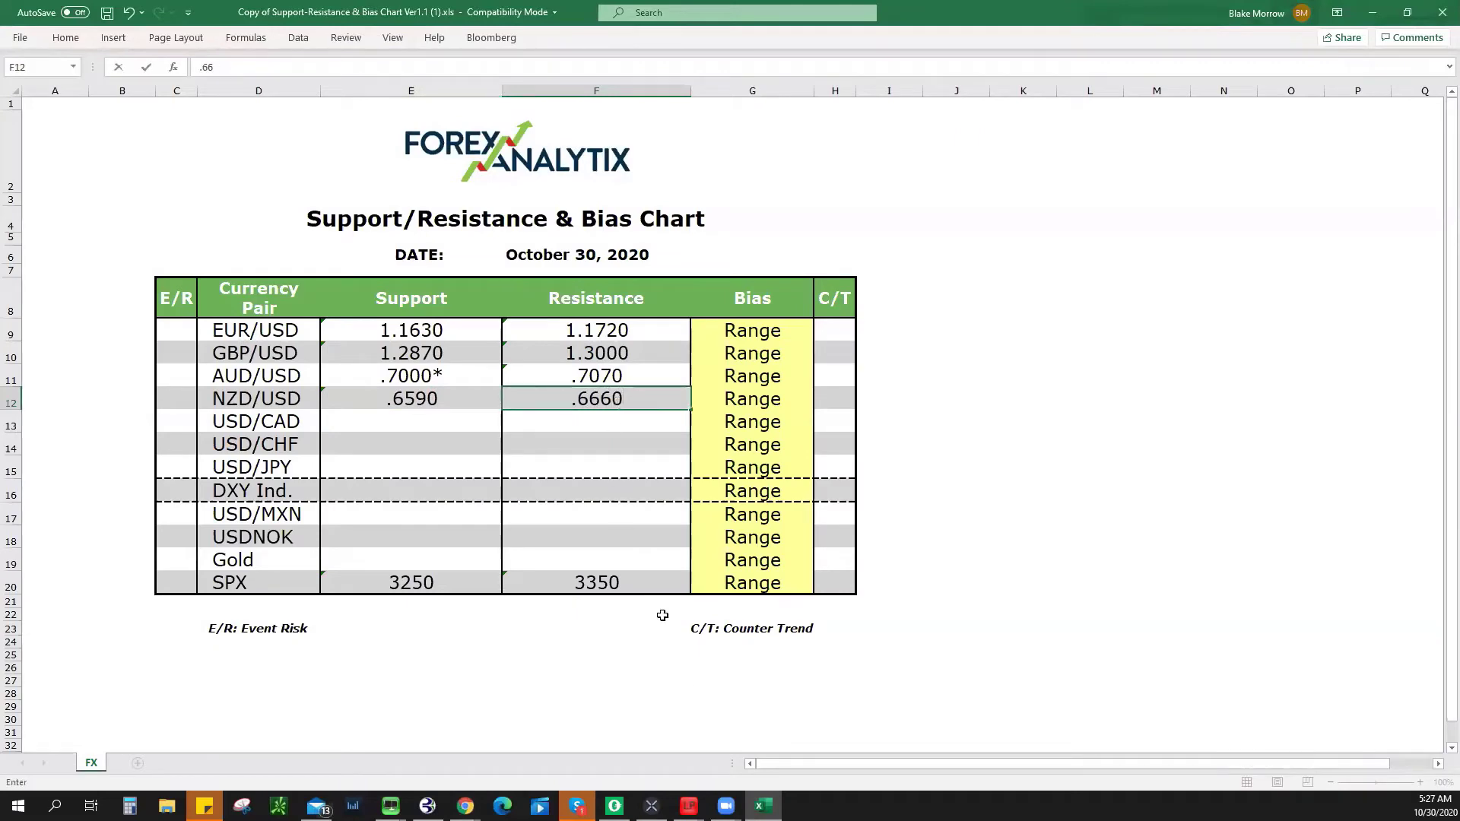
key(alt+Tab)
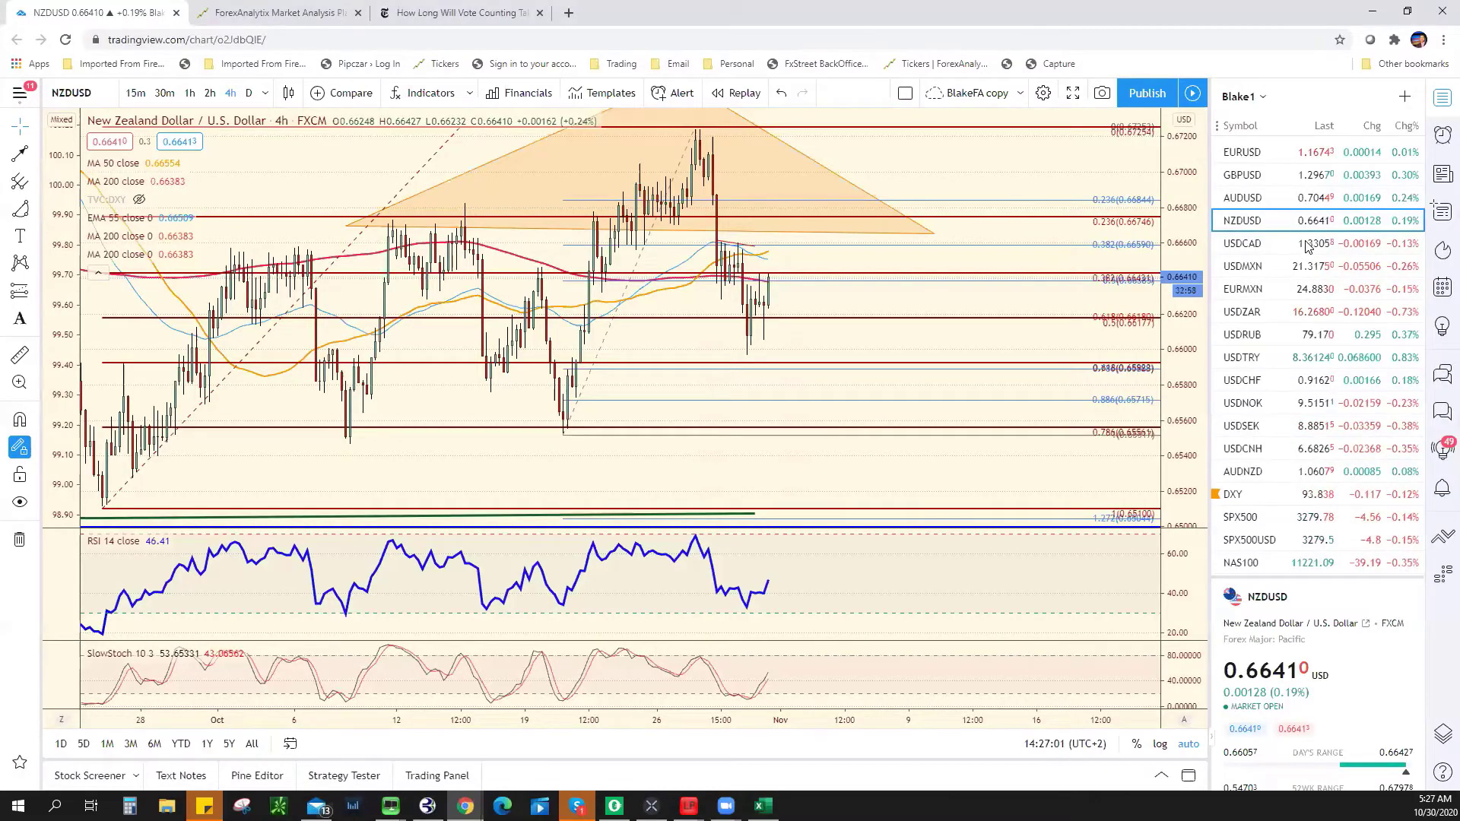
Step: Load USDCAD from the watchlist and show 1-hour candles zoomed out to early October
key(Down)
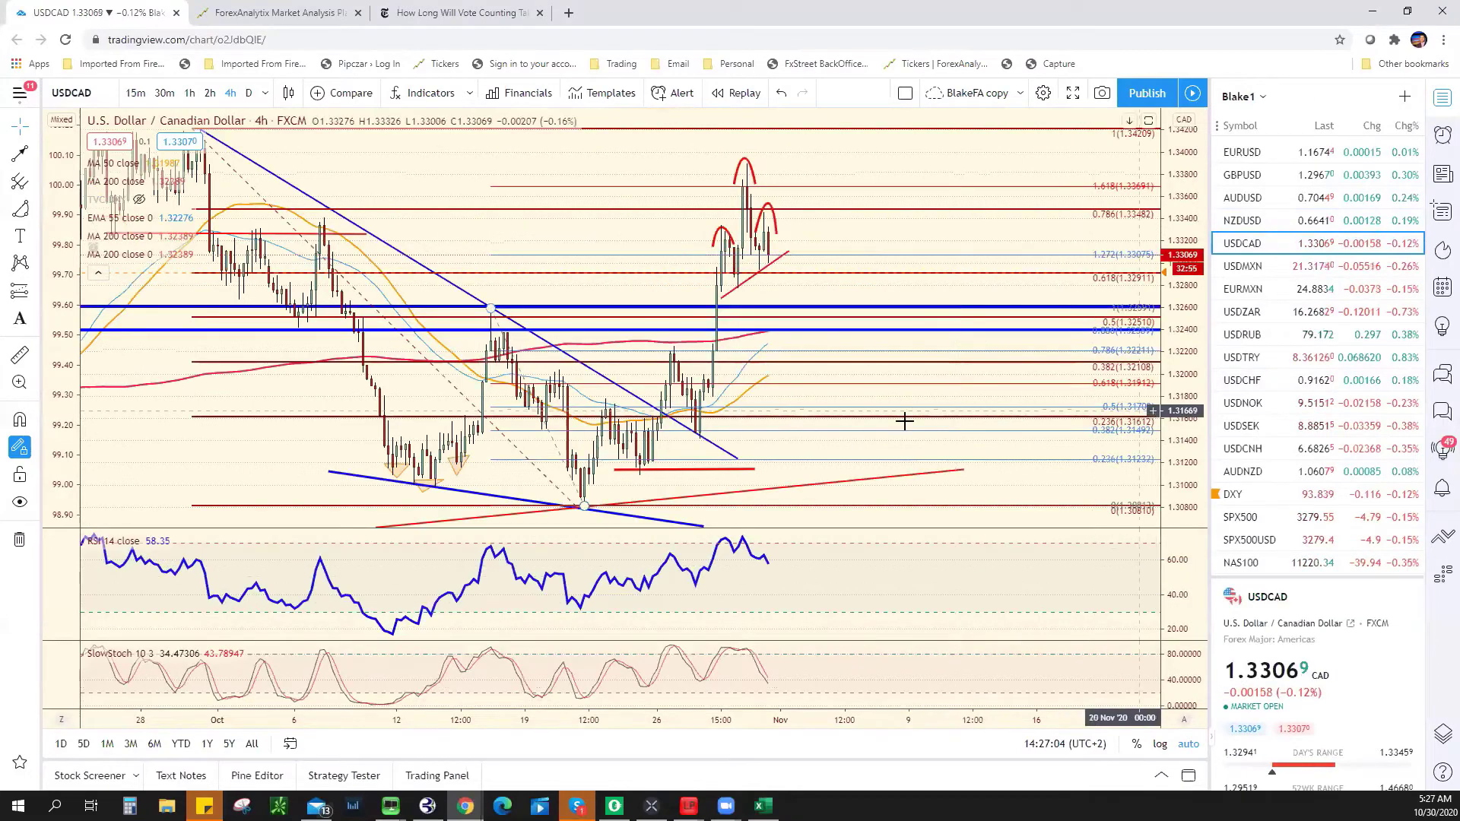
drag(914, 247, 945, 368)
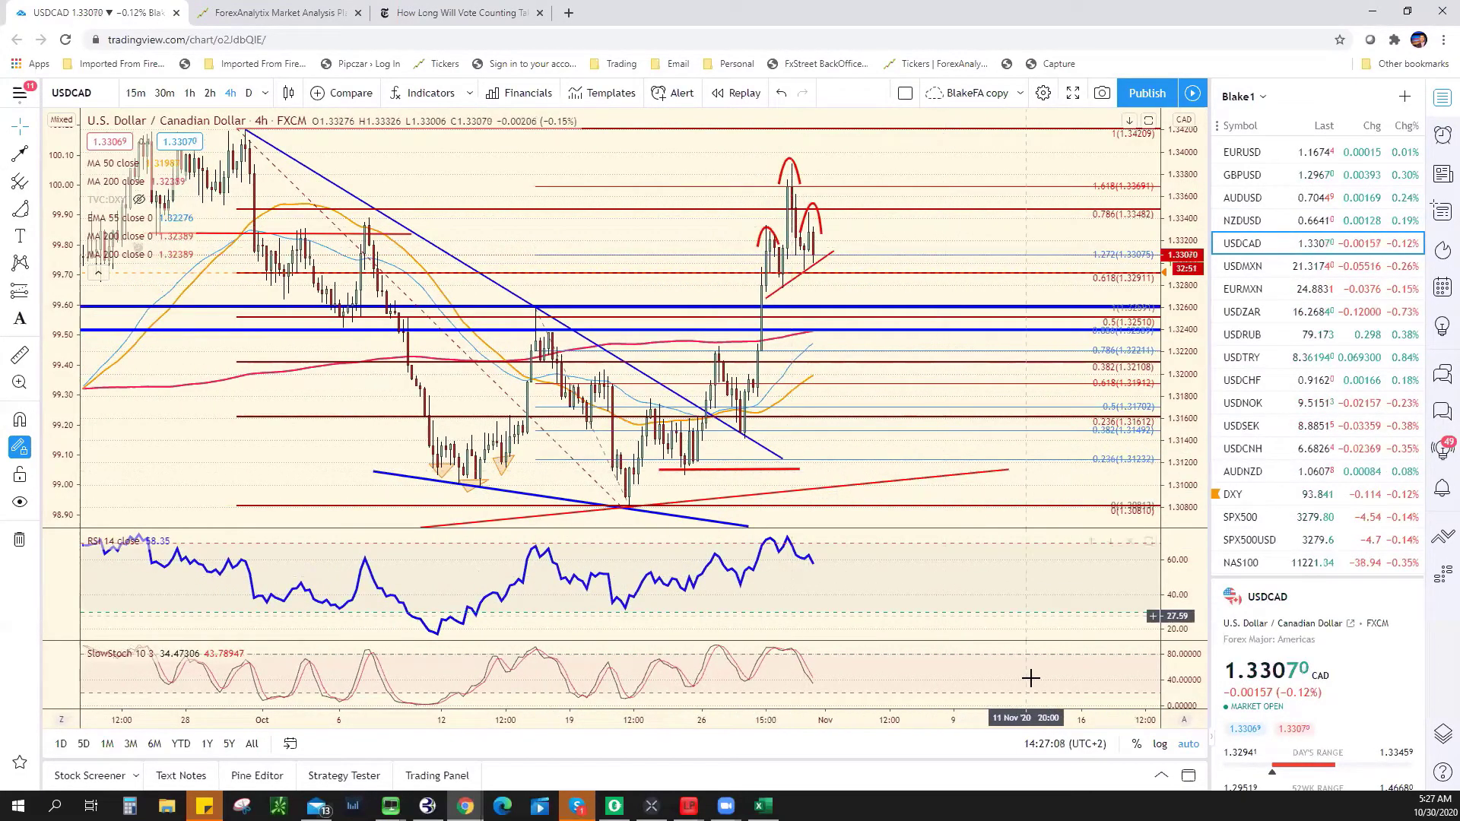
click(858, 398)
scroll(630, 208, up, 4)
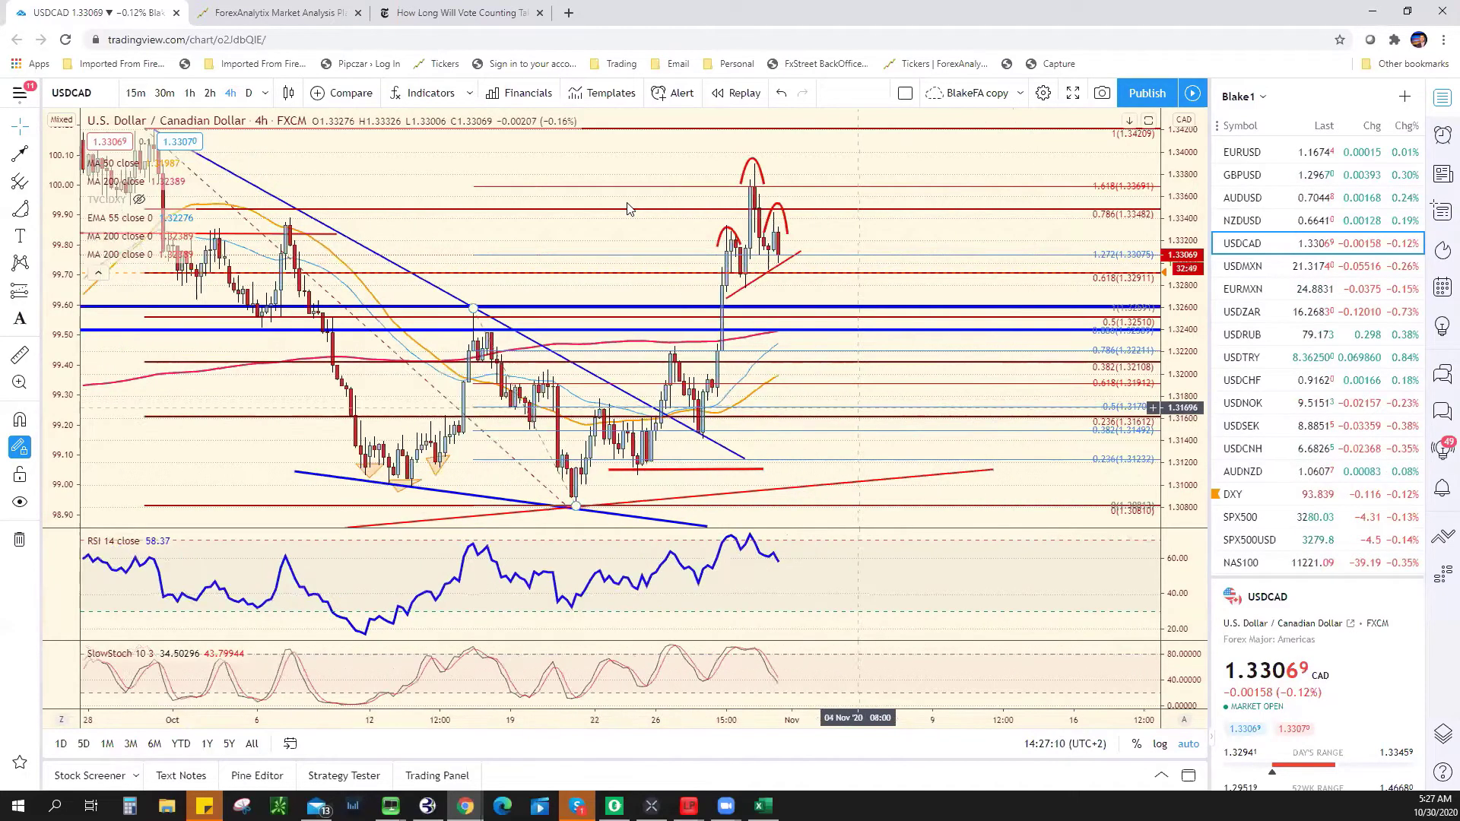
click(190, 93)
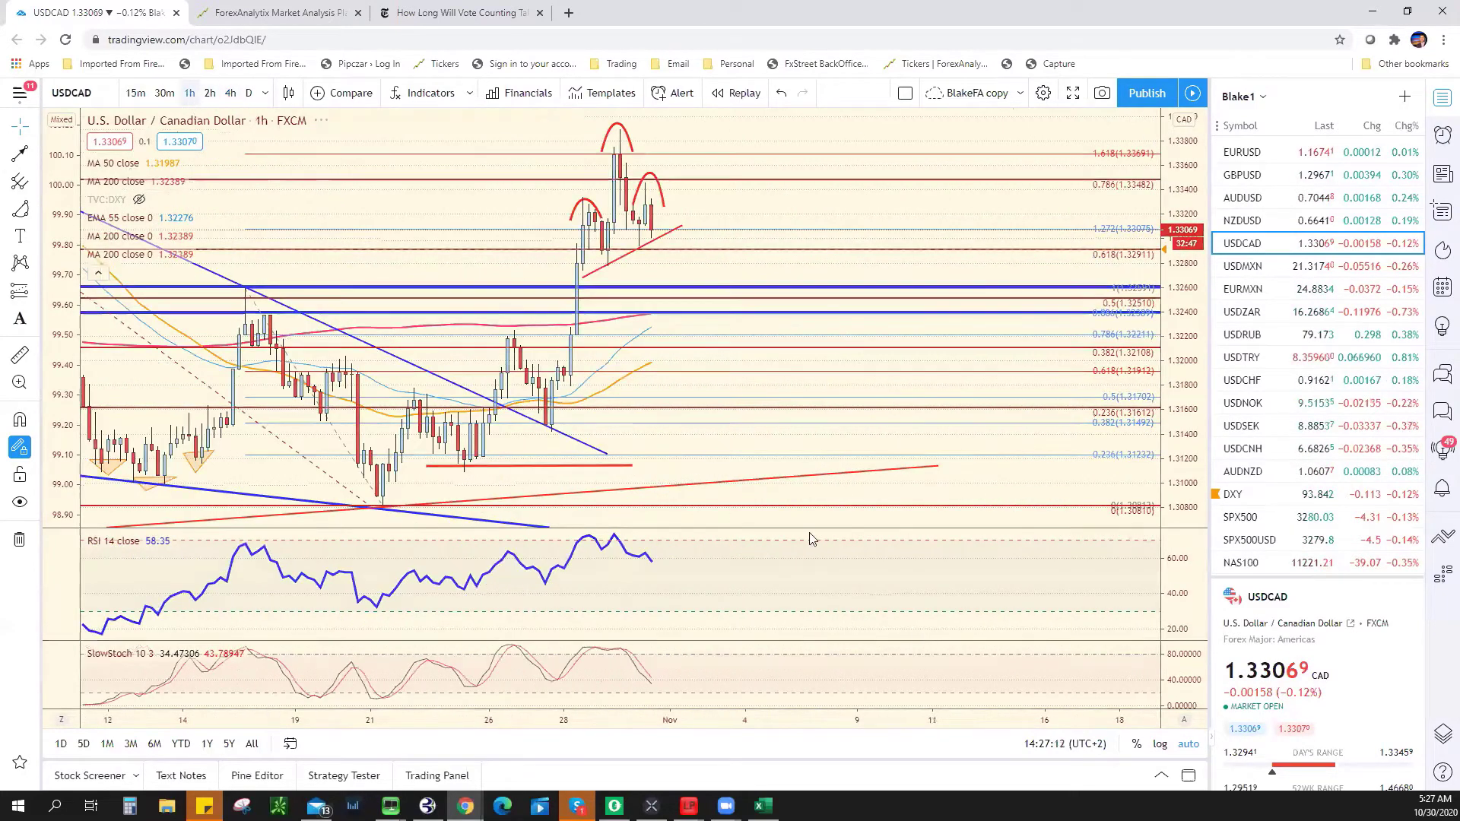
scroll(898, 536, down, 5)
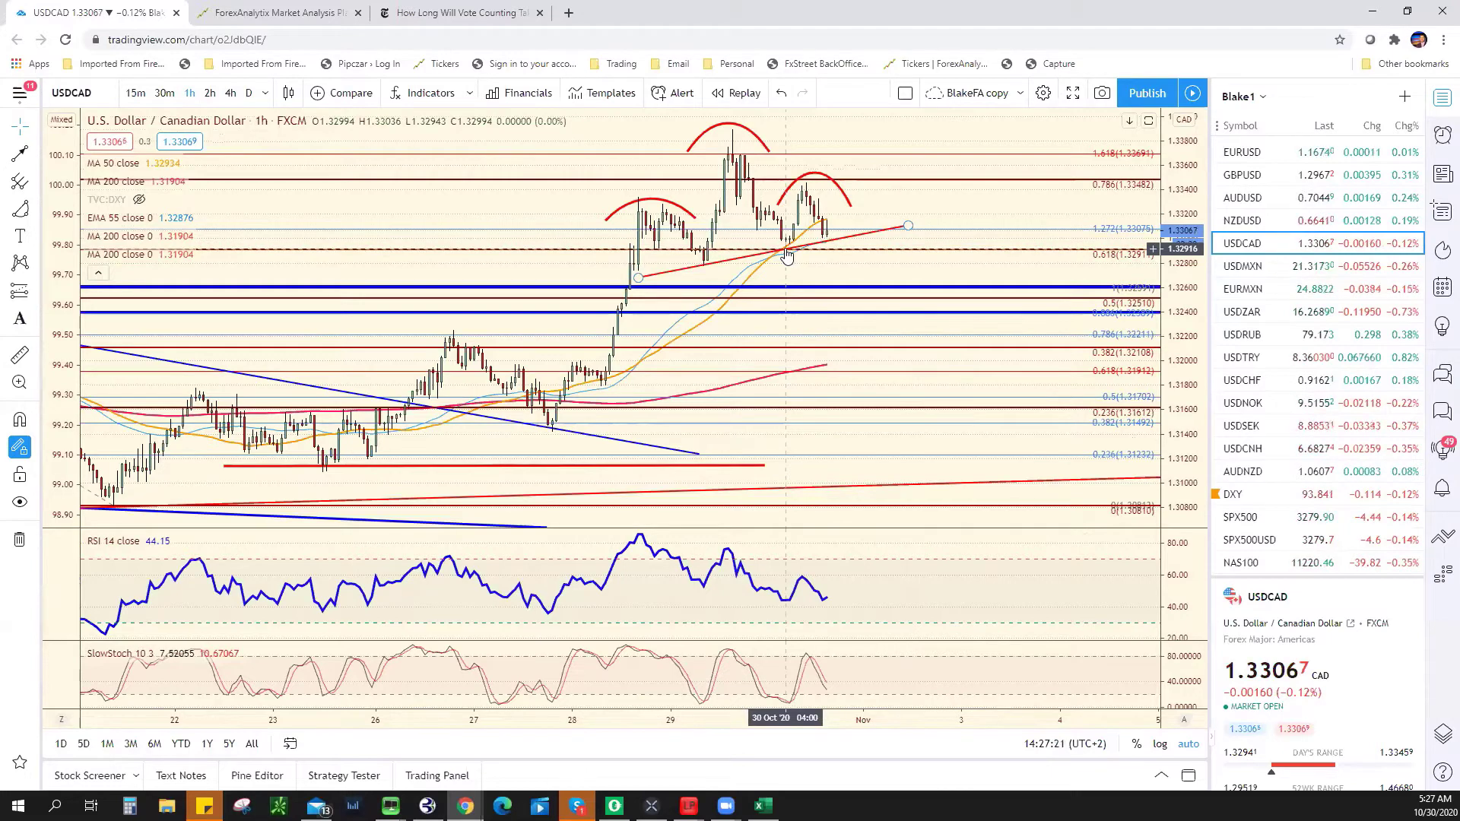
scroll(814, 320, down, 5)
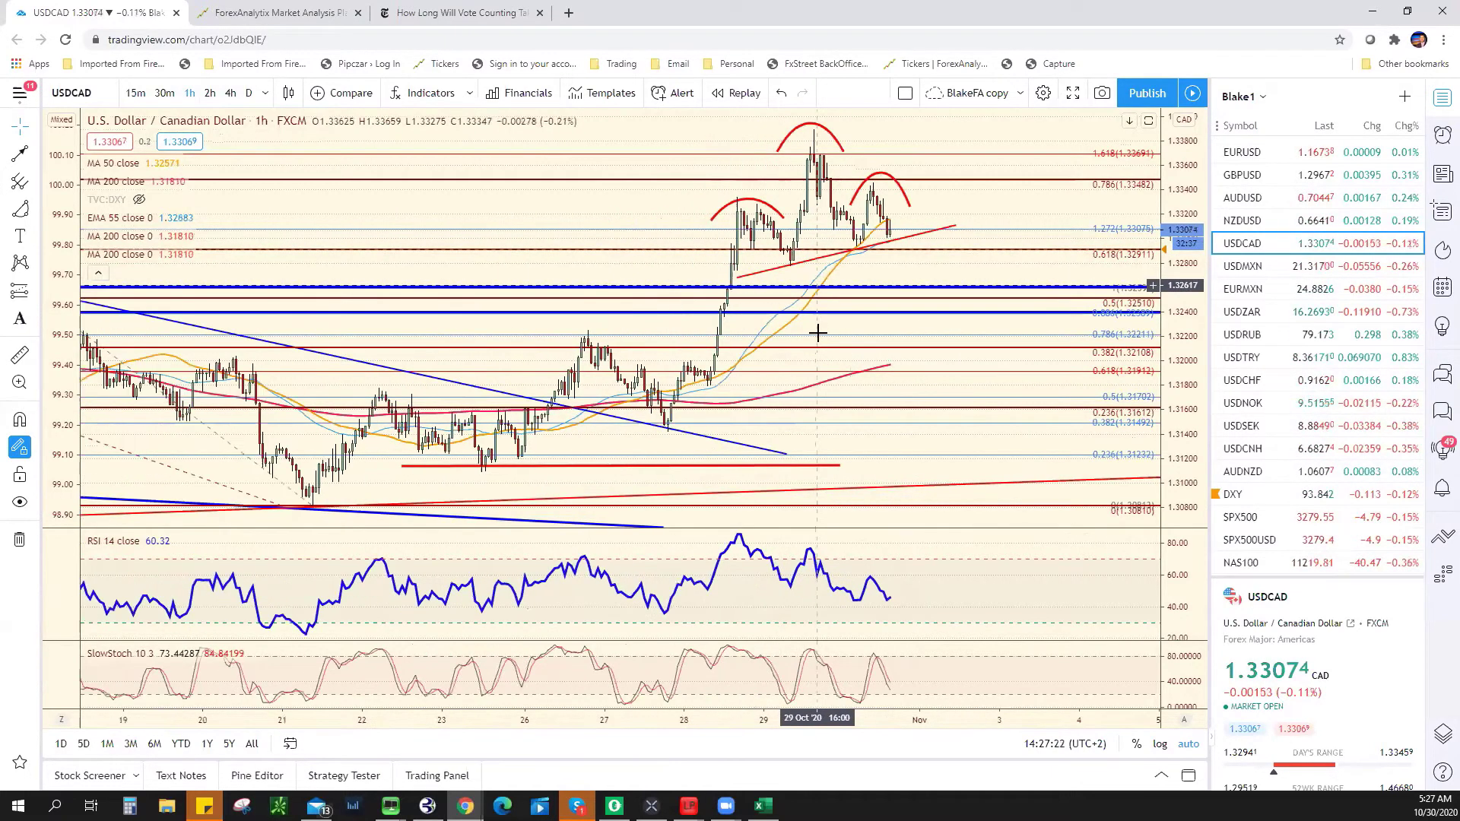
Step: Draw a red trend line from the head's peak down to about 1.3195 on USDCAD
click(35, 155)
click(161, 164)
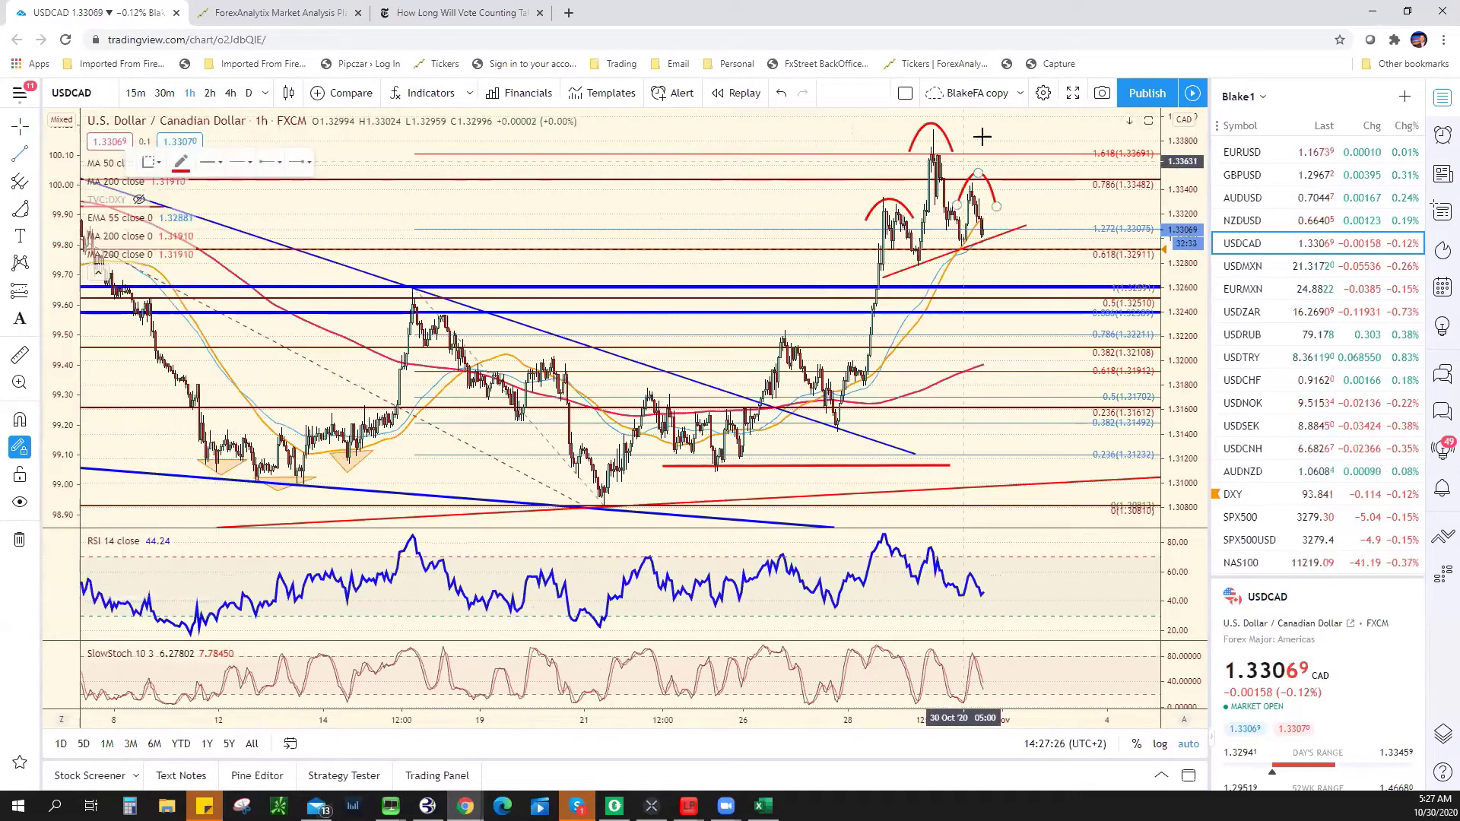
click(932, 127)
click(937, 256)
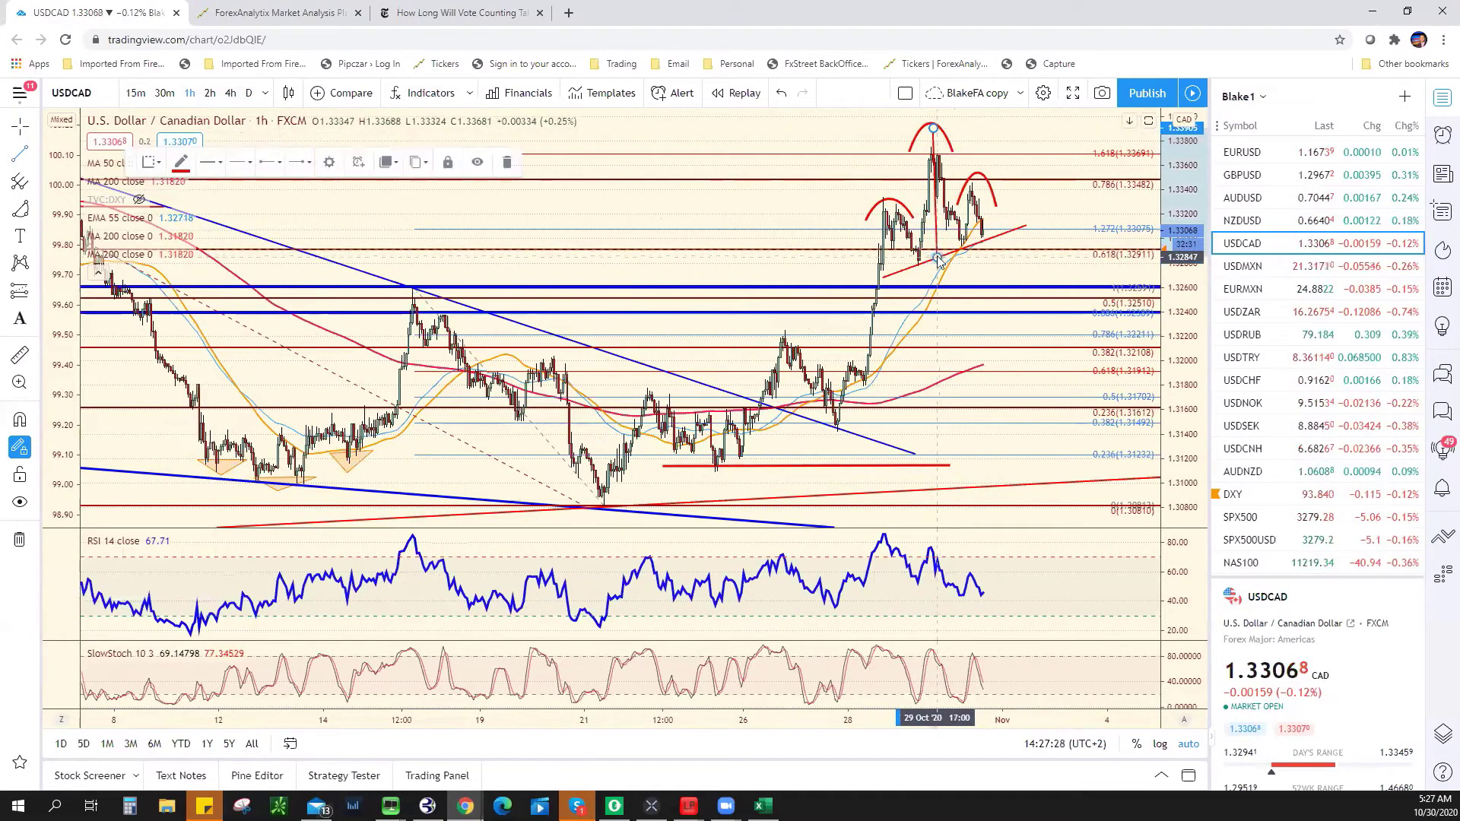
mouse_move(937, 239)
mouse_down()
mouse_move(970, 232)
mouse_move(889, 216)
mouse_move(934, 304)
mouse_move(931, 378)
mouse_up()
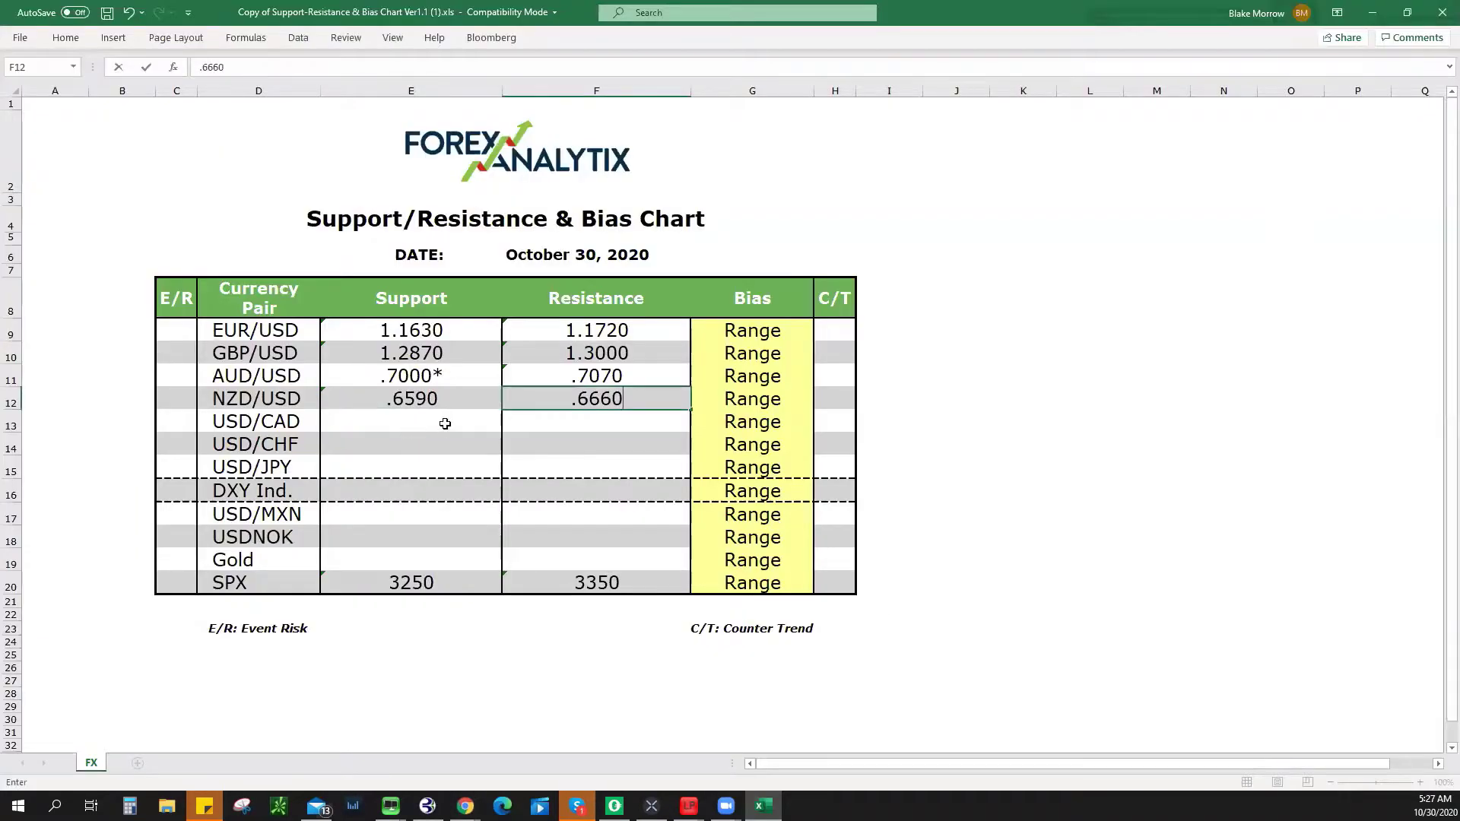
Step: Enter USD/CAD support 1.3200 in E13 and resistance 1.3350 in F13, rechecking the chart between
click(471, 432)
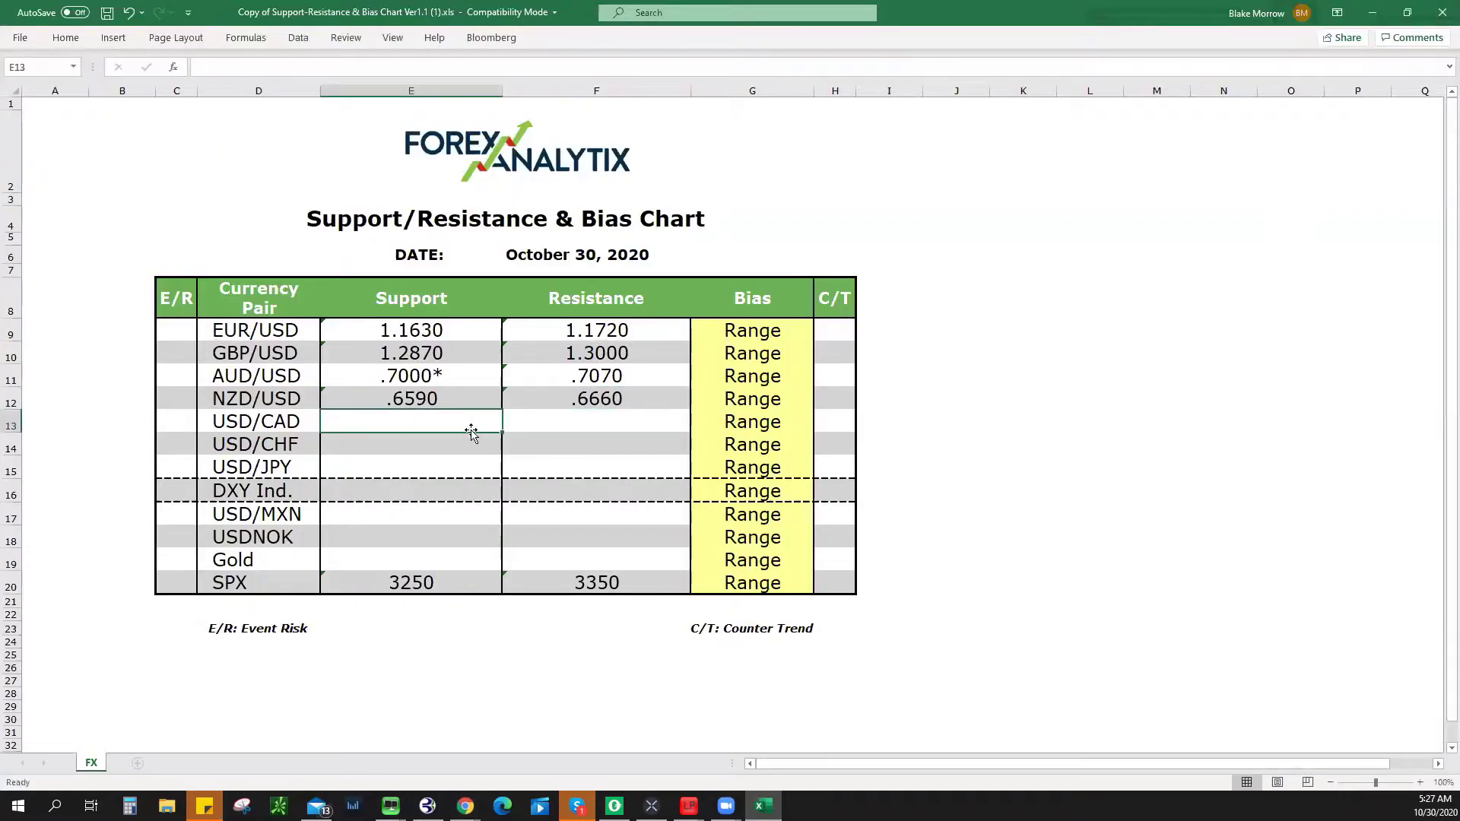
text(1.320)
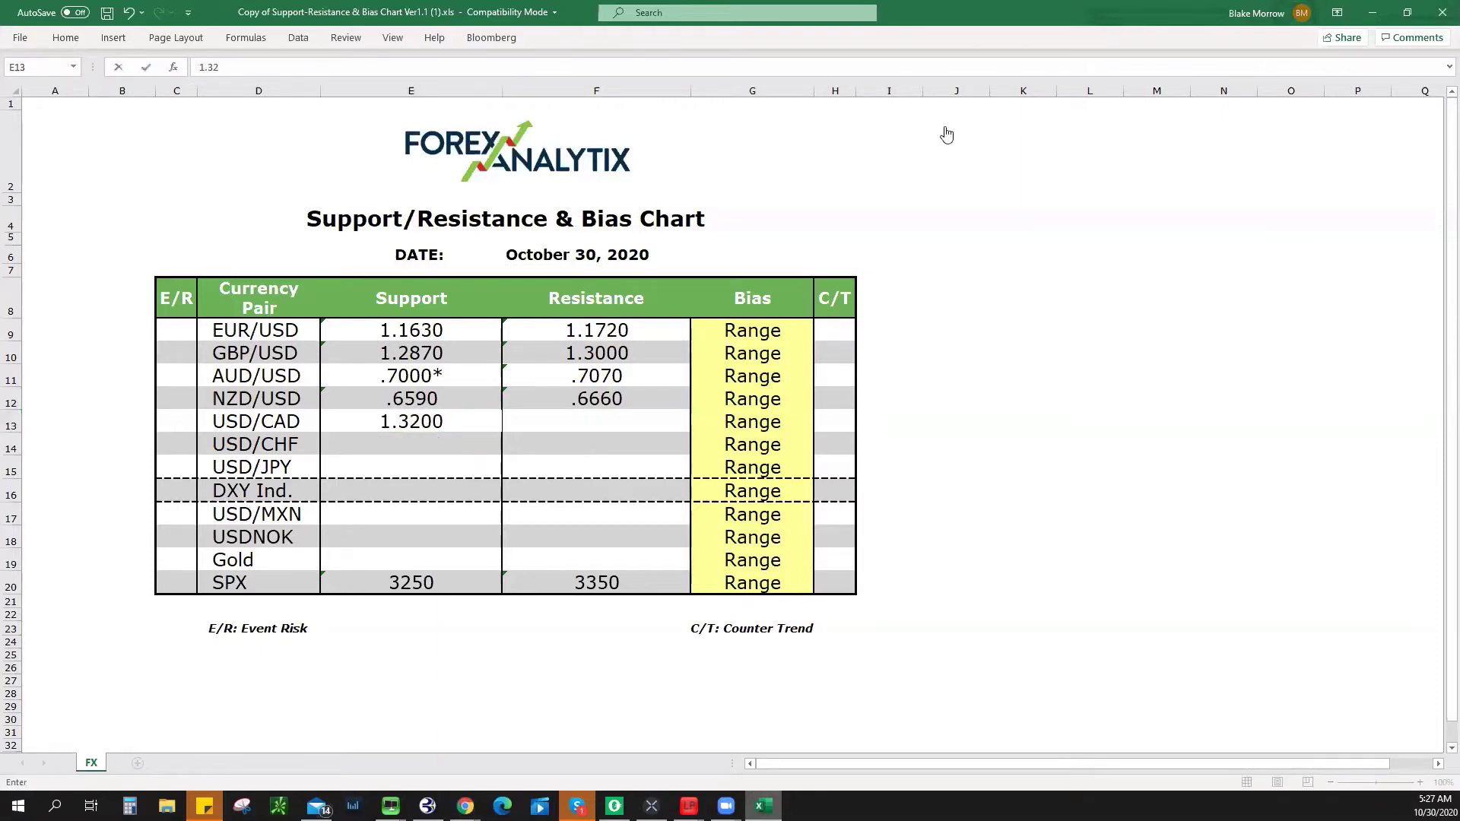
key(alt+Tab)
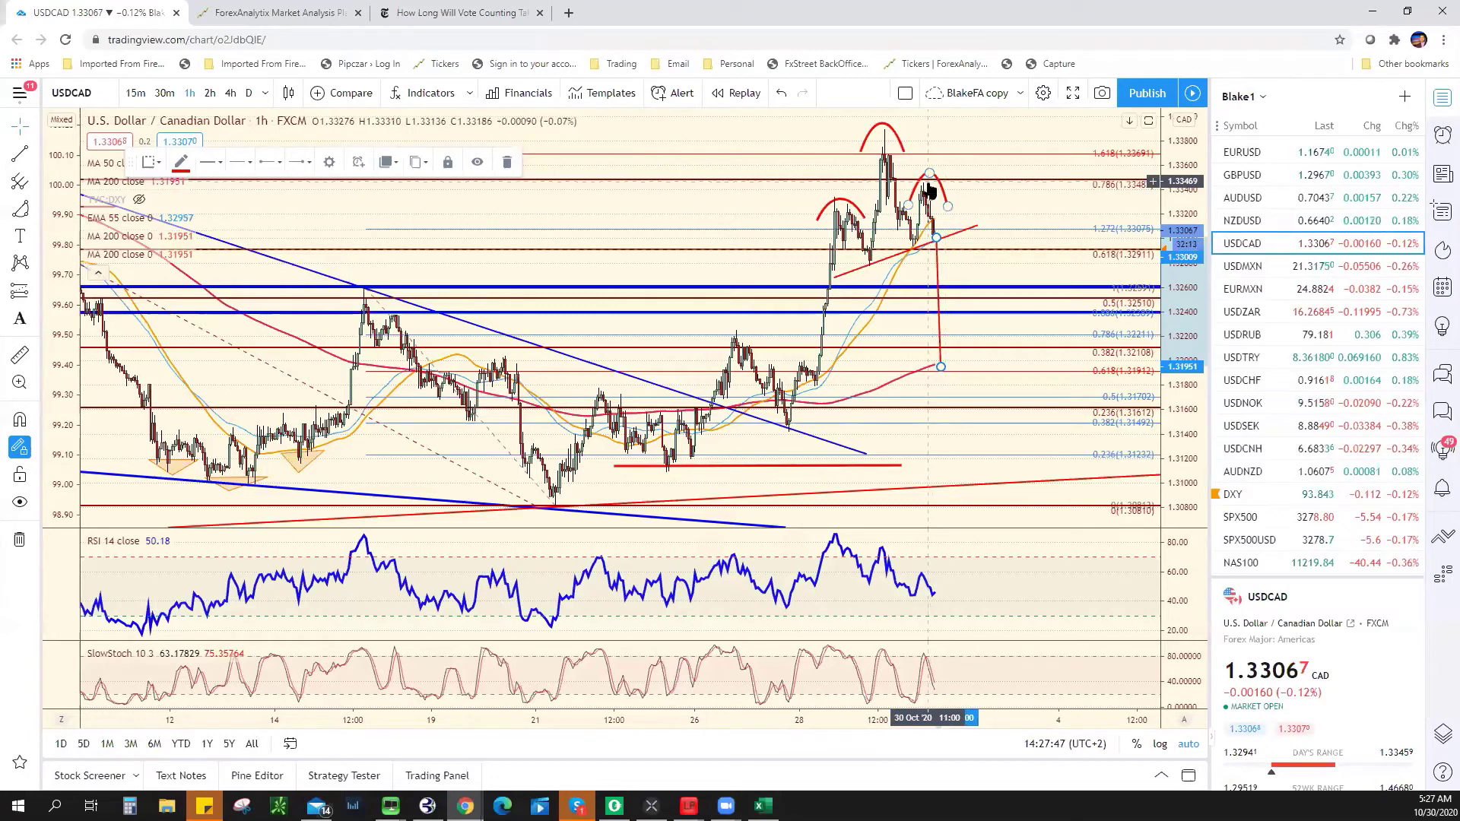
key(alt+Tab)
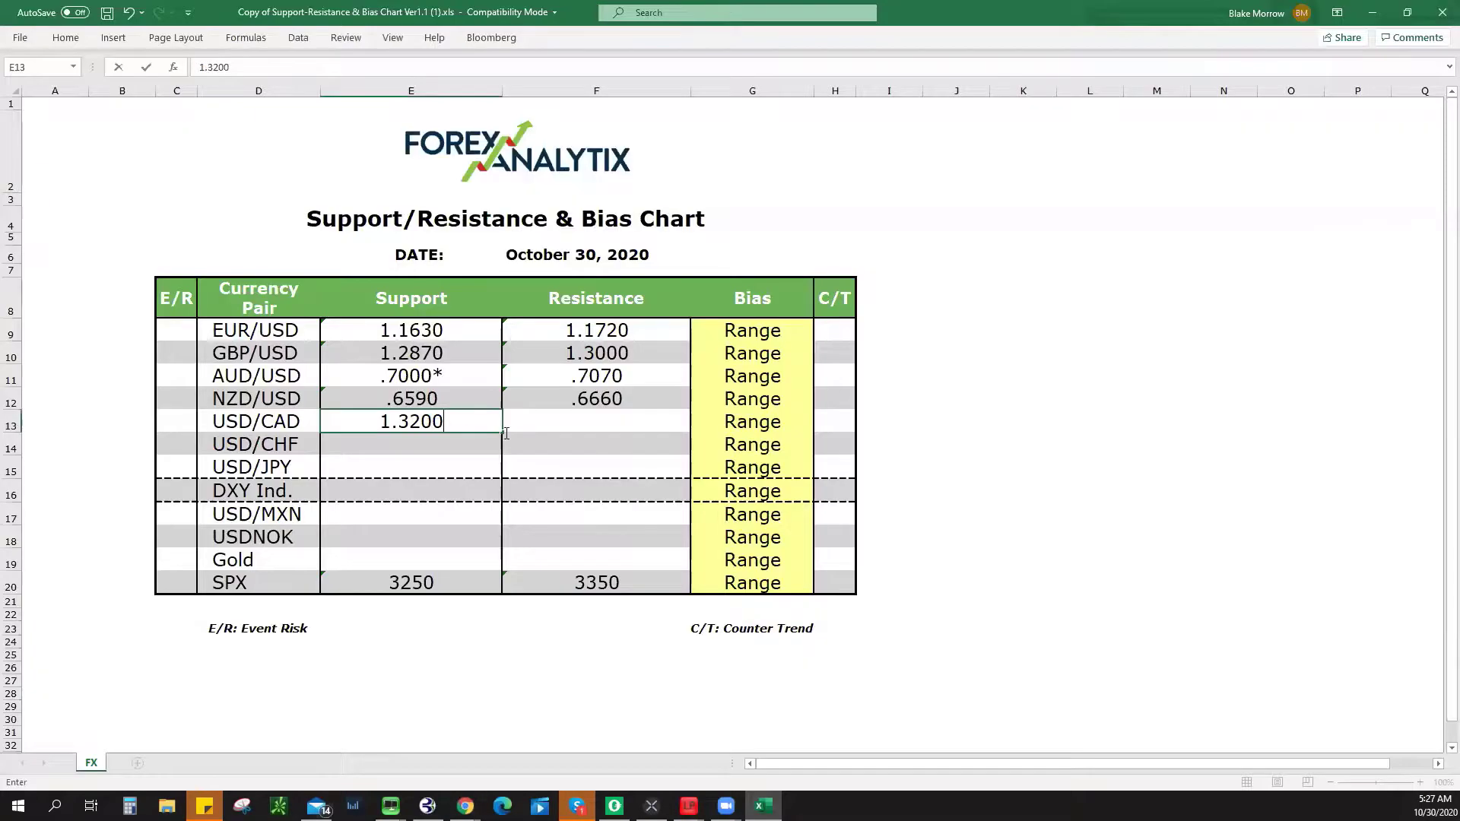
click(601, 419)
text(1.)
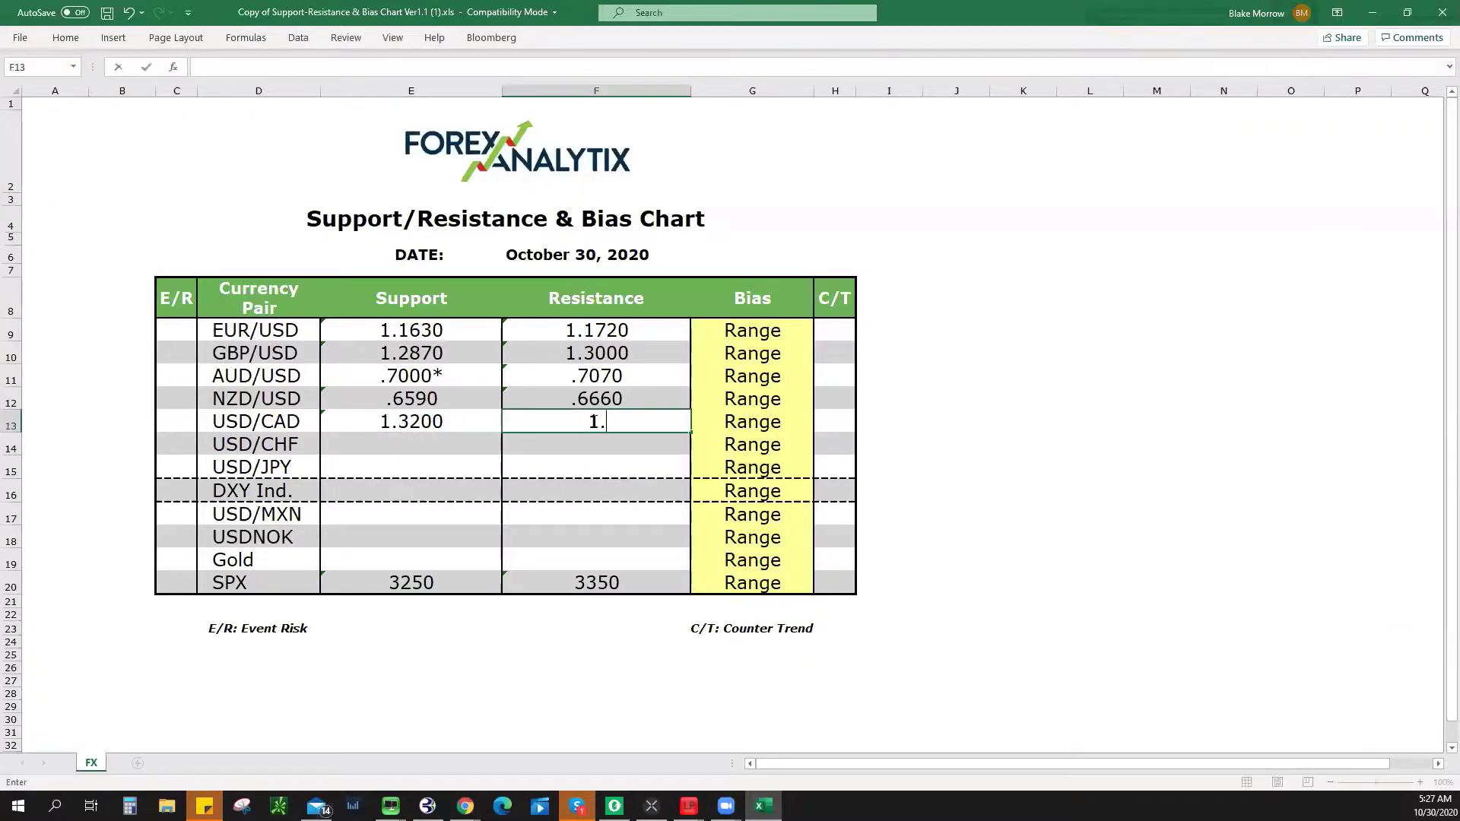
text(3350)
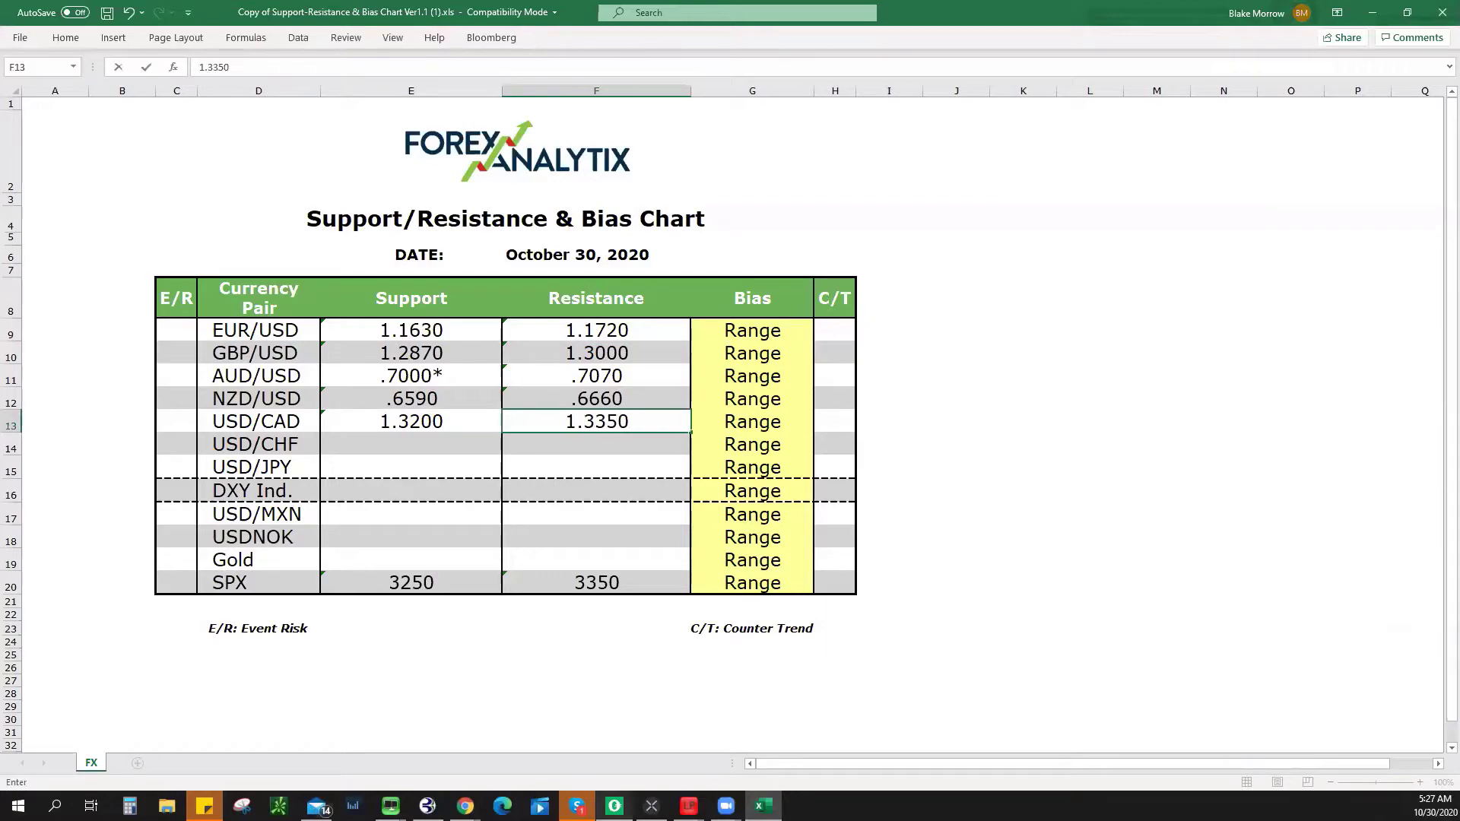
key(Return)
key(alt+Tab)
click(1266, 268)
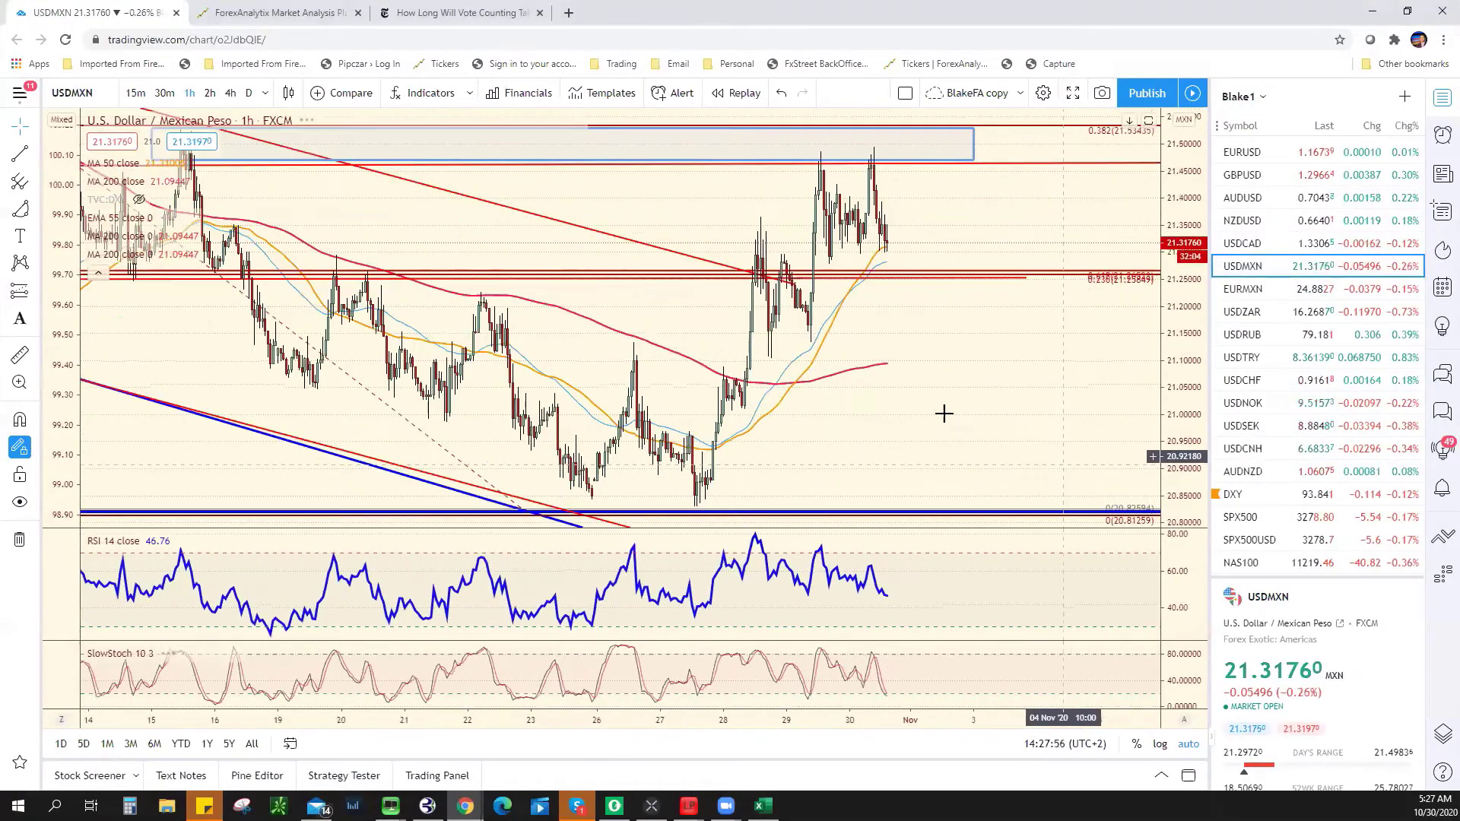
scroll(905, 241, down, 1)
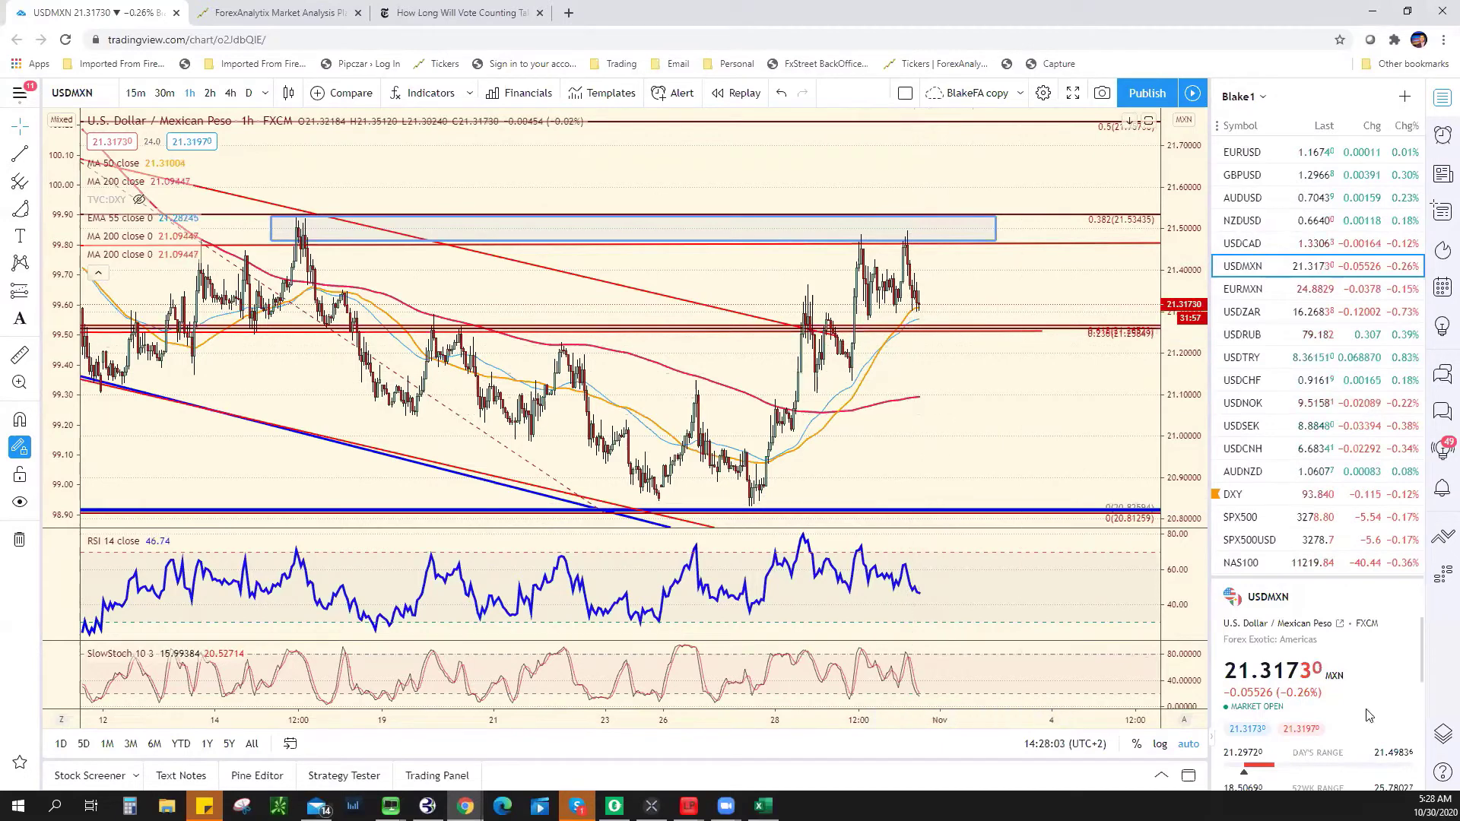
key(alt+Tab)
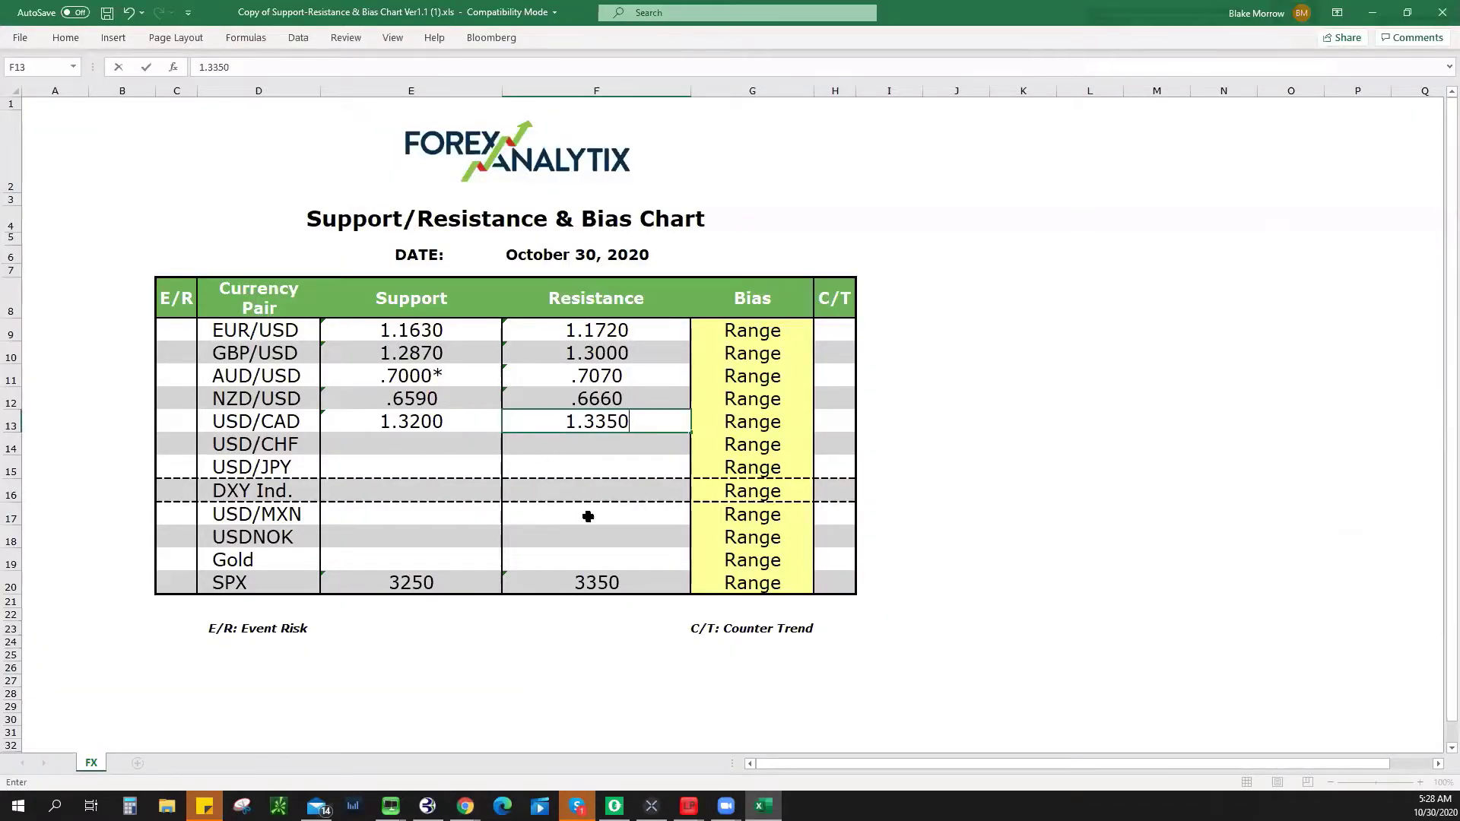
Step: Type 21.5000 as USD/MXN resistance in F17, then go back to the USDMXN chart
click(588, 517)
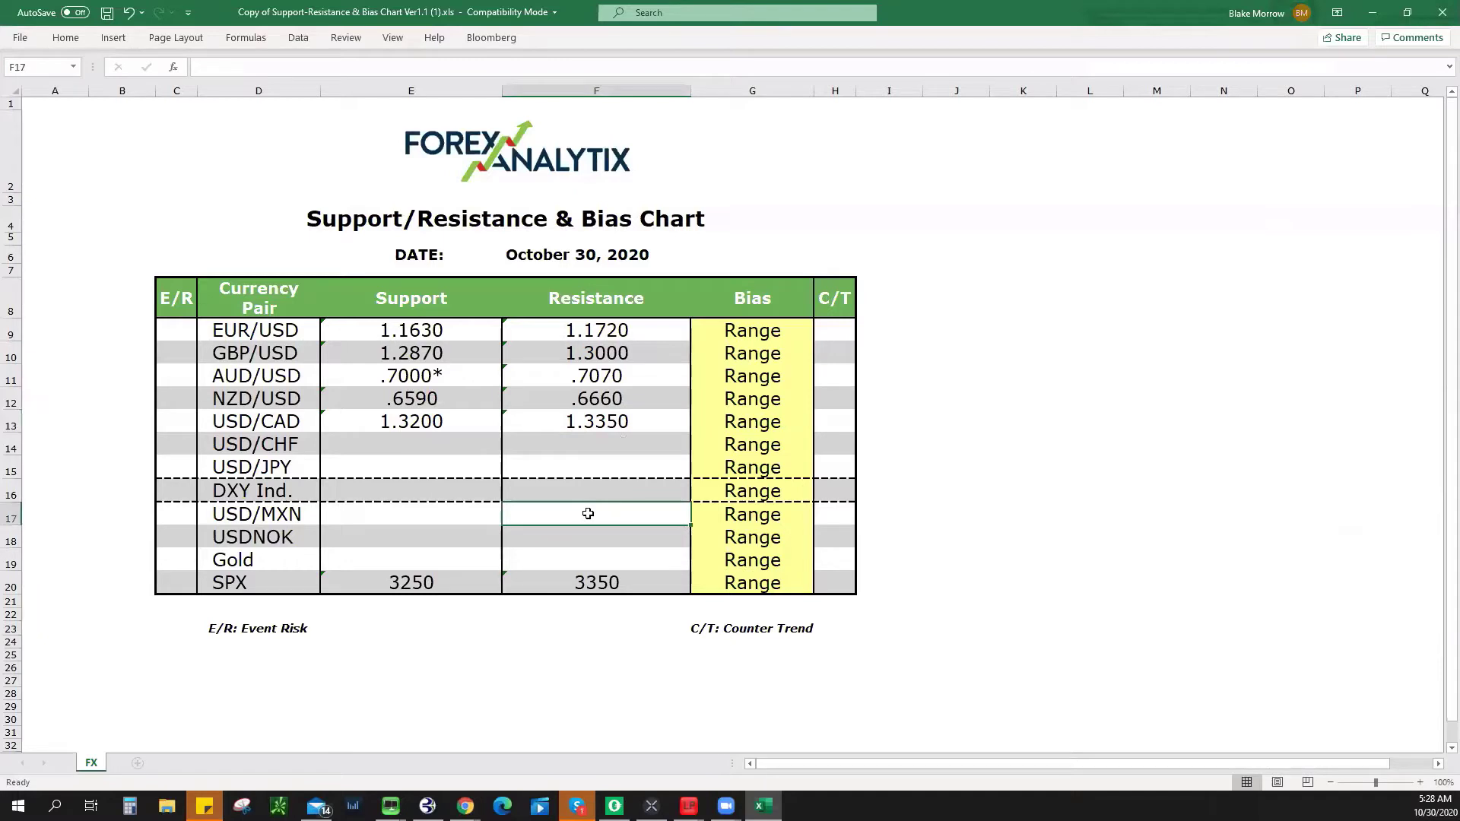
text(21.500)
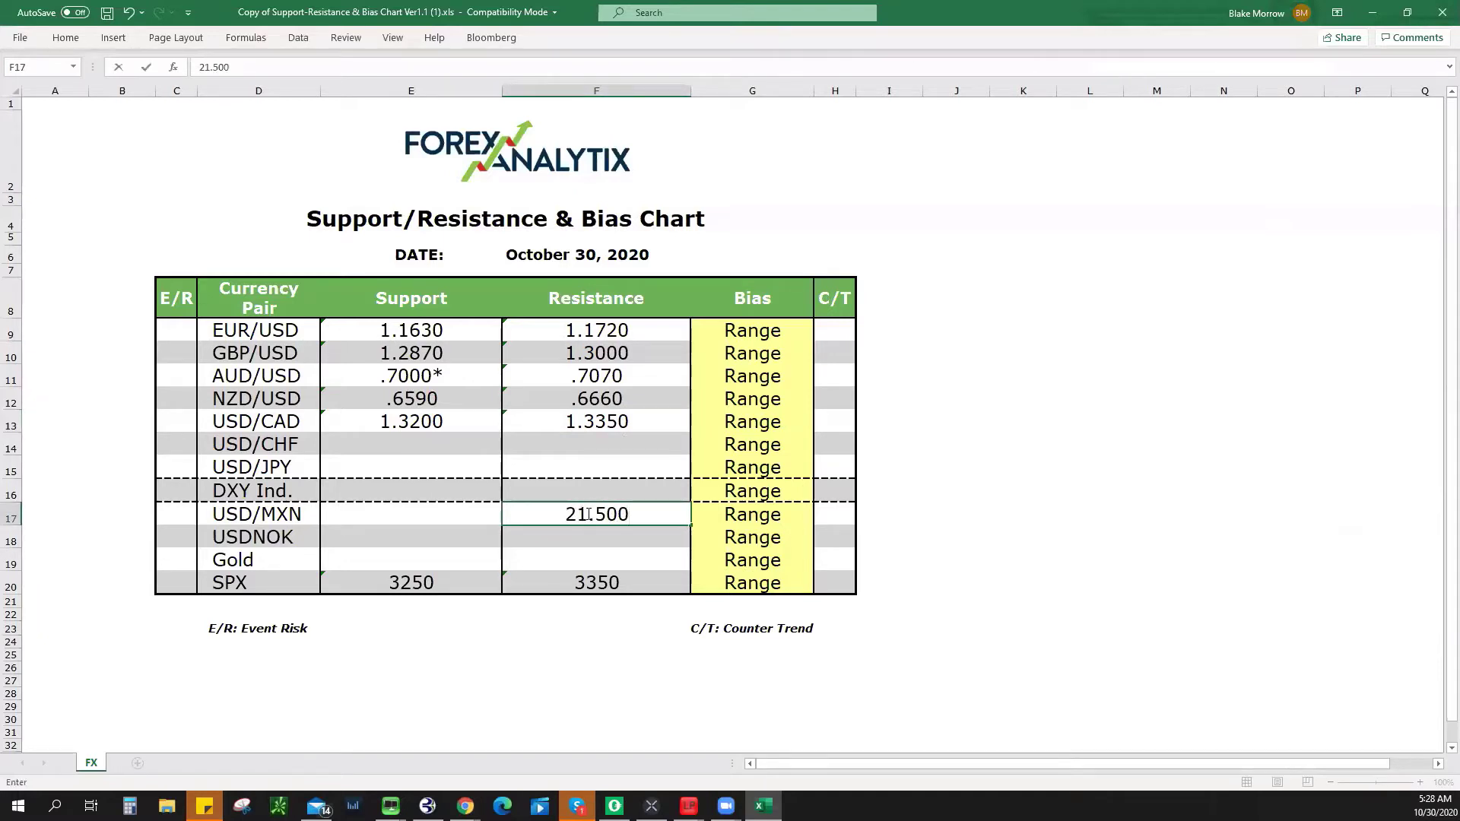
key(Tab)
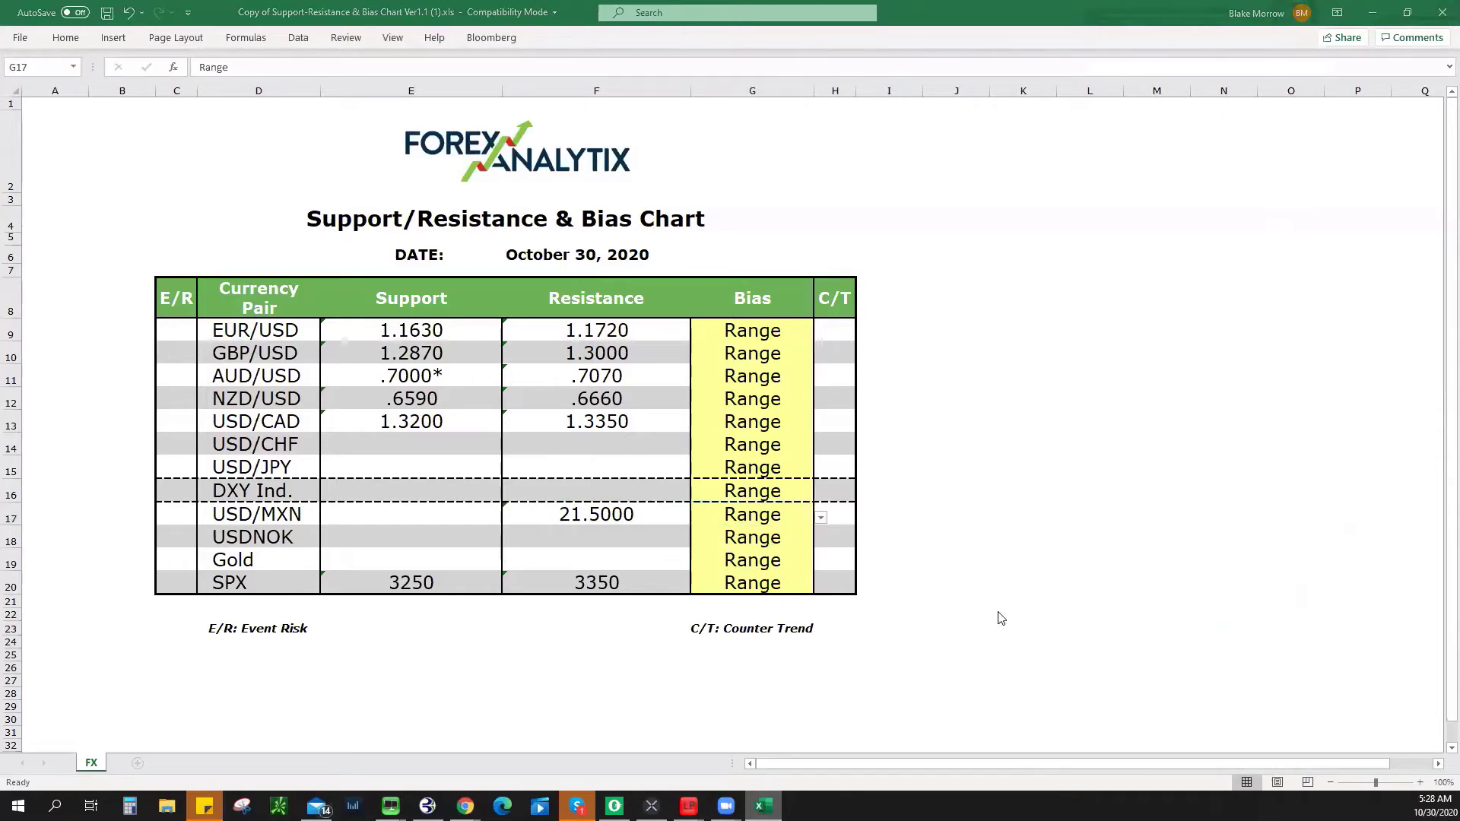
key(alt+Tab)
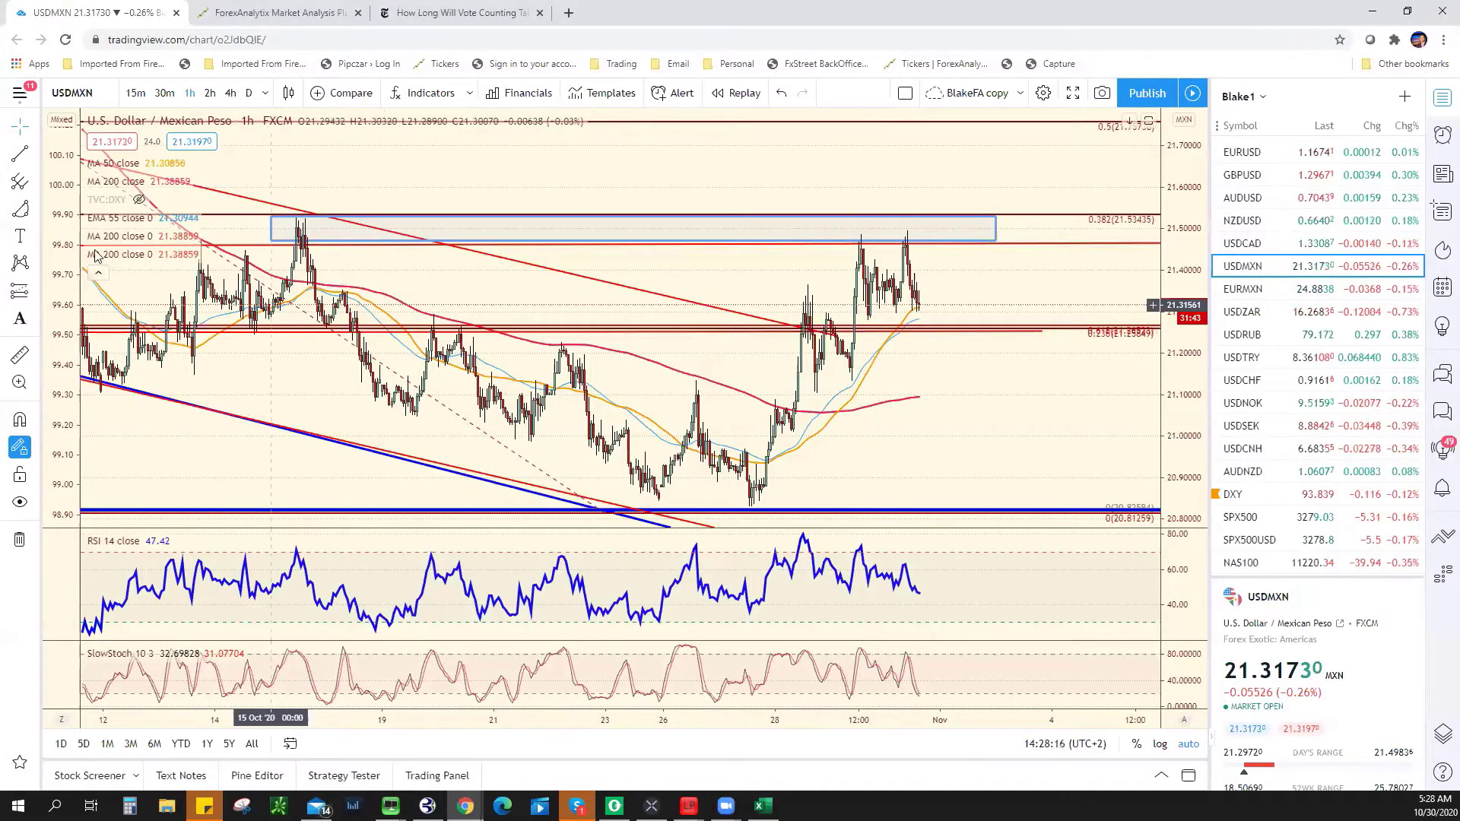
Step: Draw a short trend-line level from the 28 Oct candles past the latest USD/MXN candles
click(20, 154)
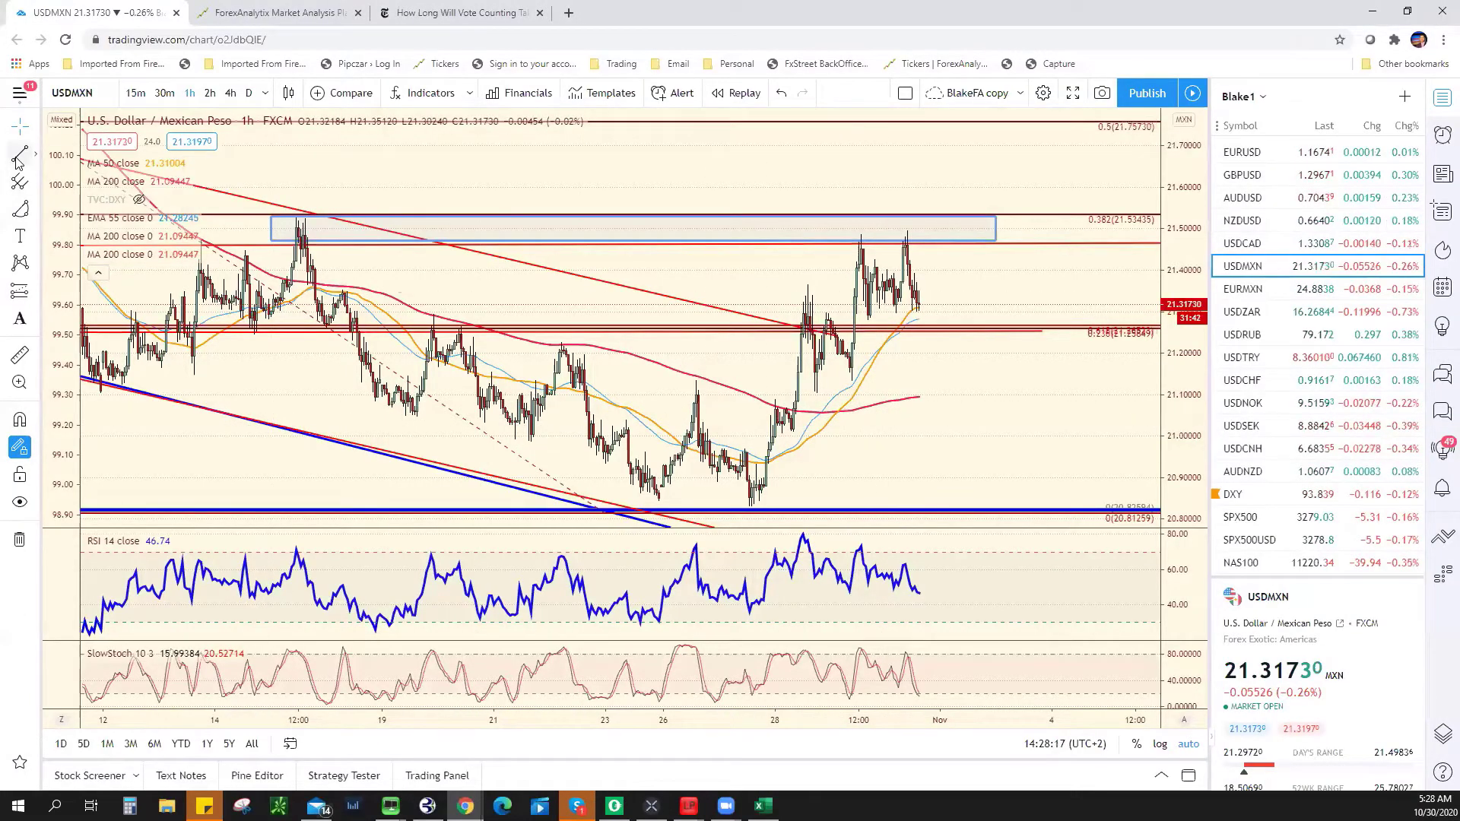
click(812, 314)
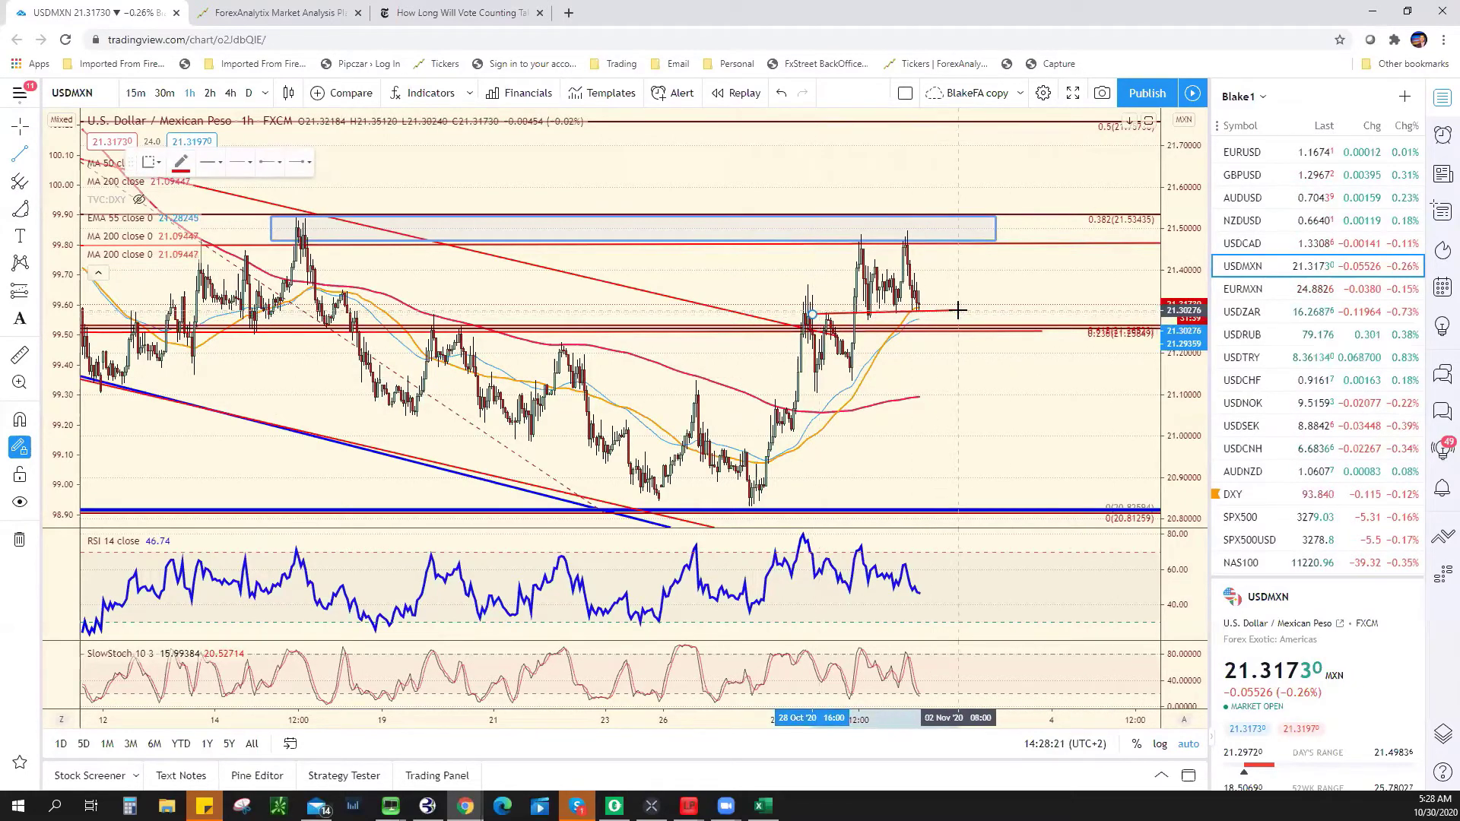
click(959, 314)
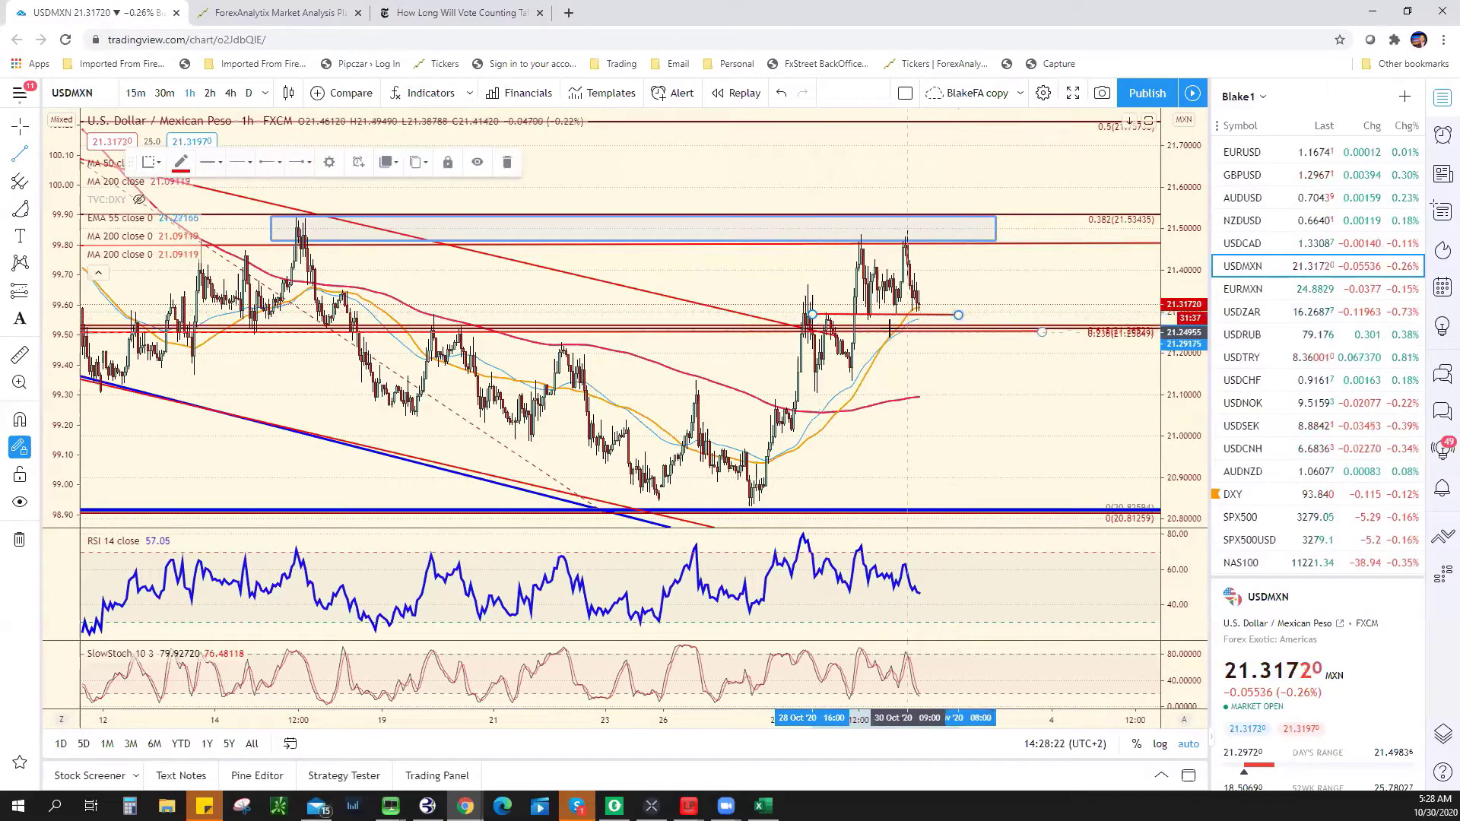
Step: Add a red vertical line beside the latest candles, projecting a drop to about 21.086
click(888, 233)
click(885, 315)
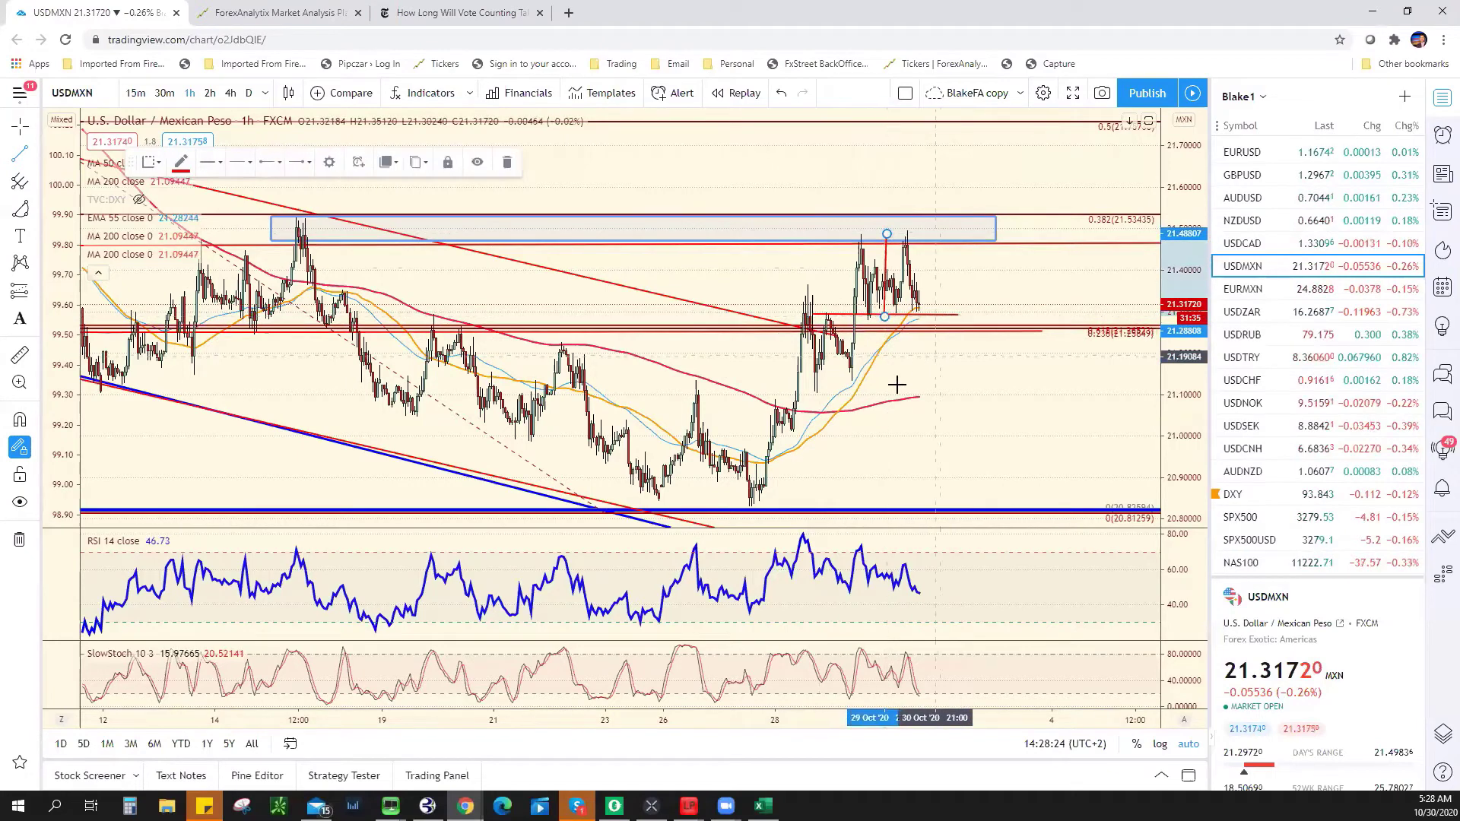
drag(886, 259, 916, 353)
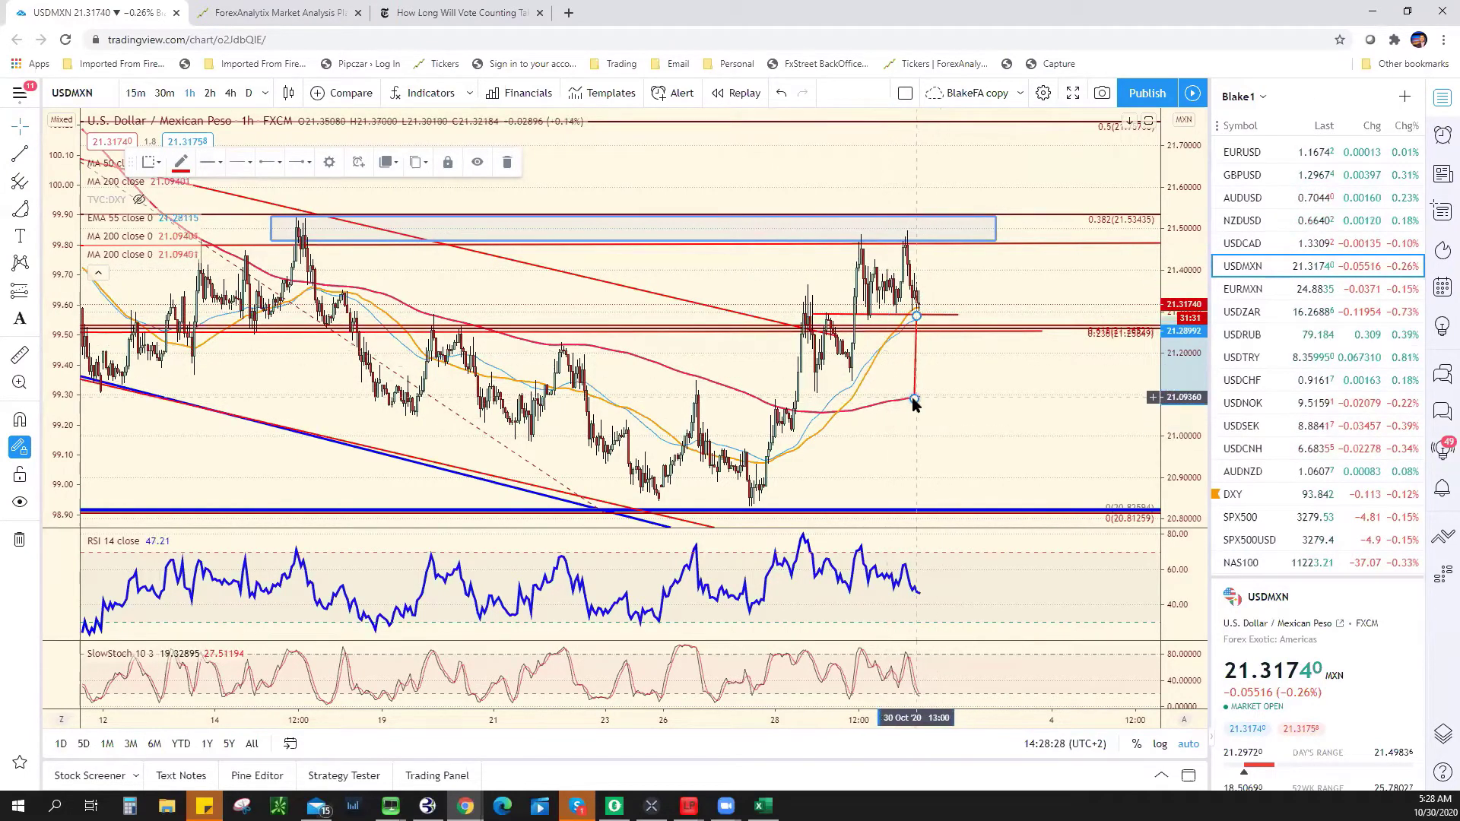
drag(916, 405, 919, 406)
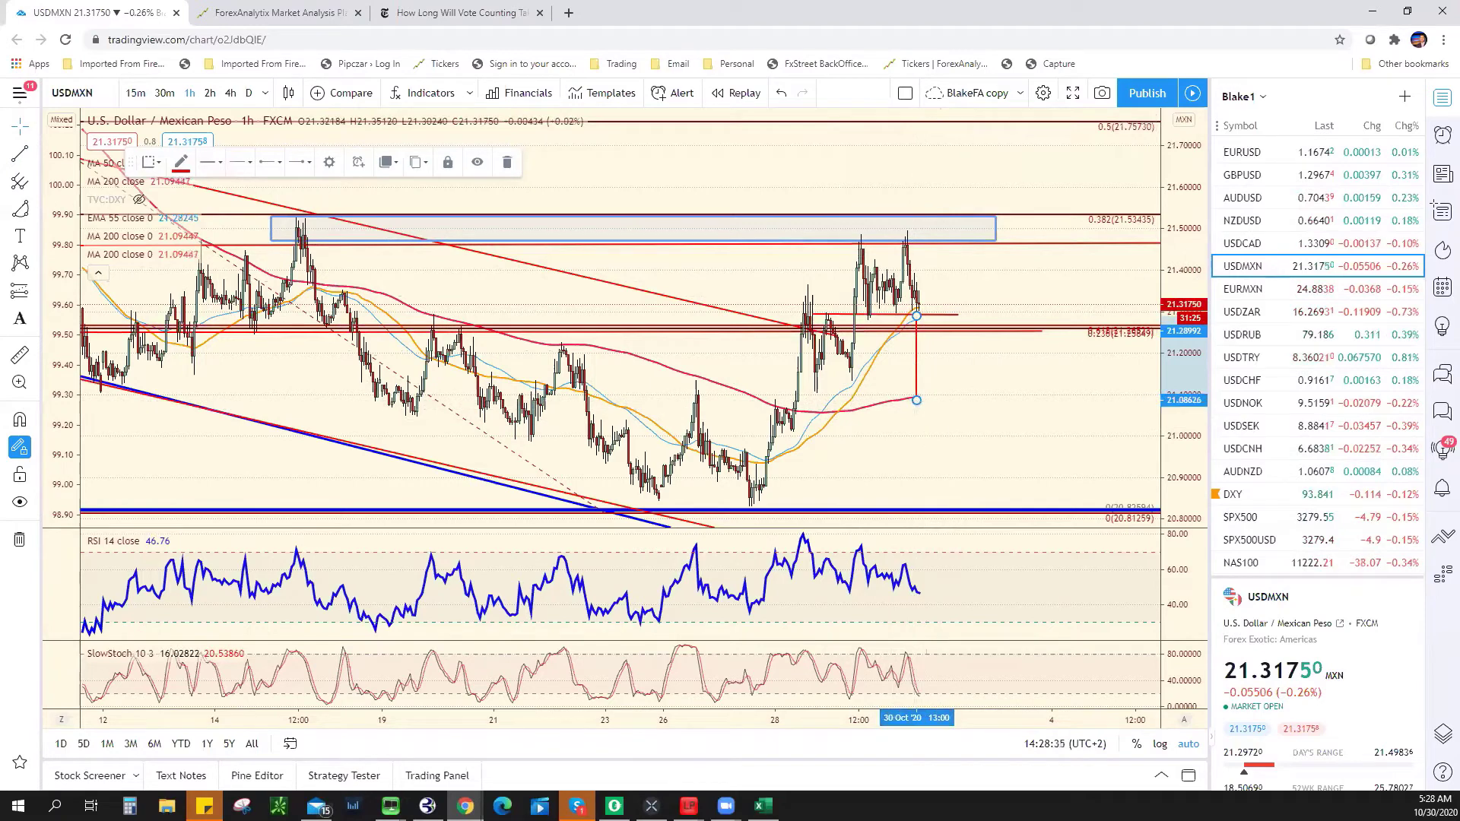
Step: In Excel, enter 21.1000 as USD/MXN support in E17 and change F17 resistance to 21.5300*
key(alt+Tab)
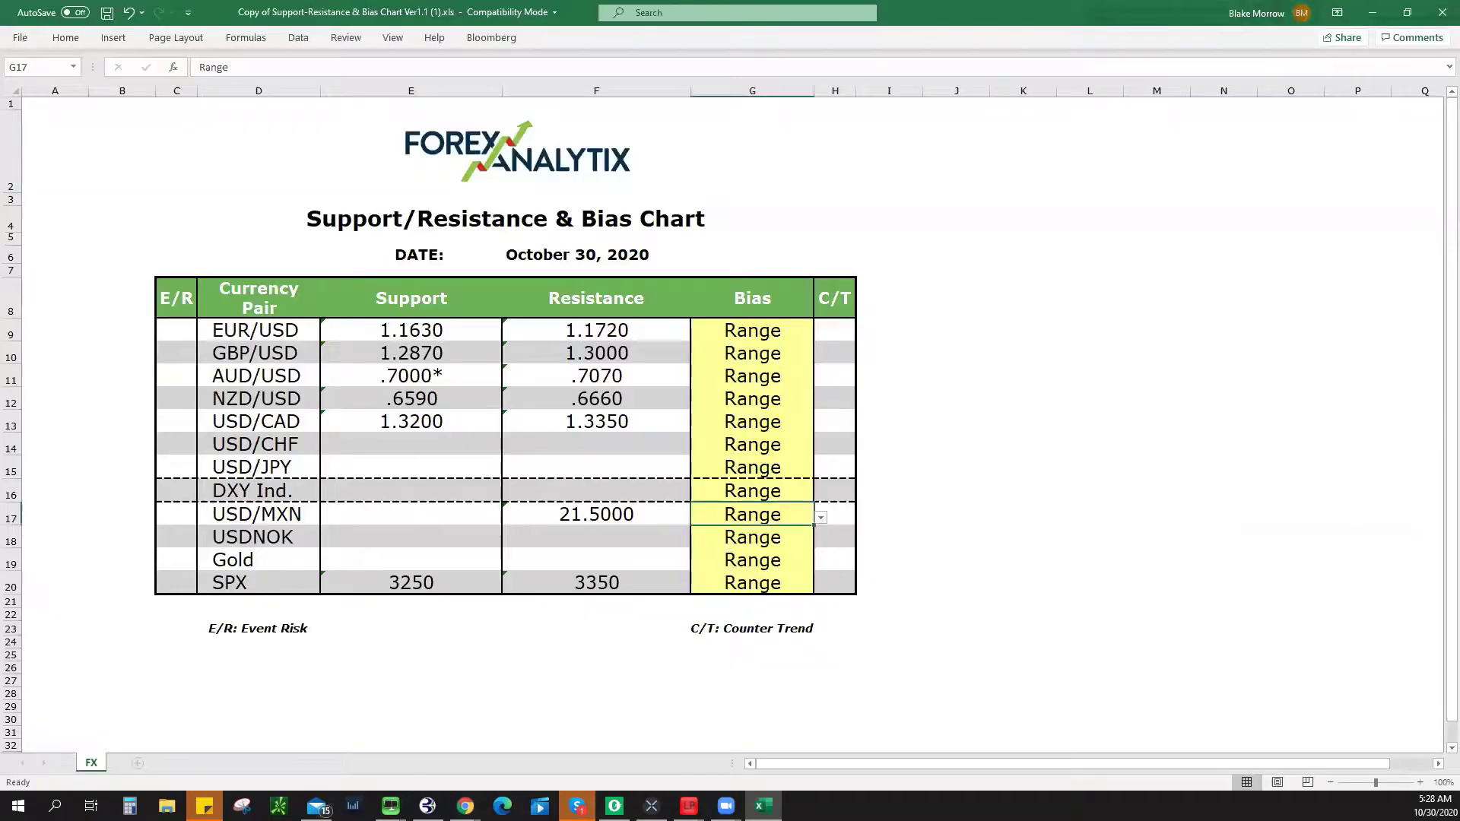
click(387, 511)
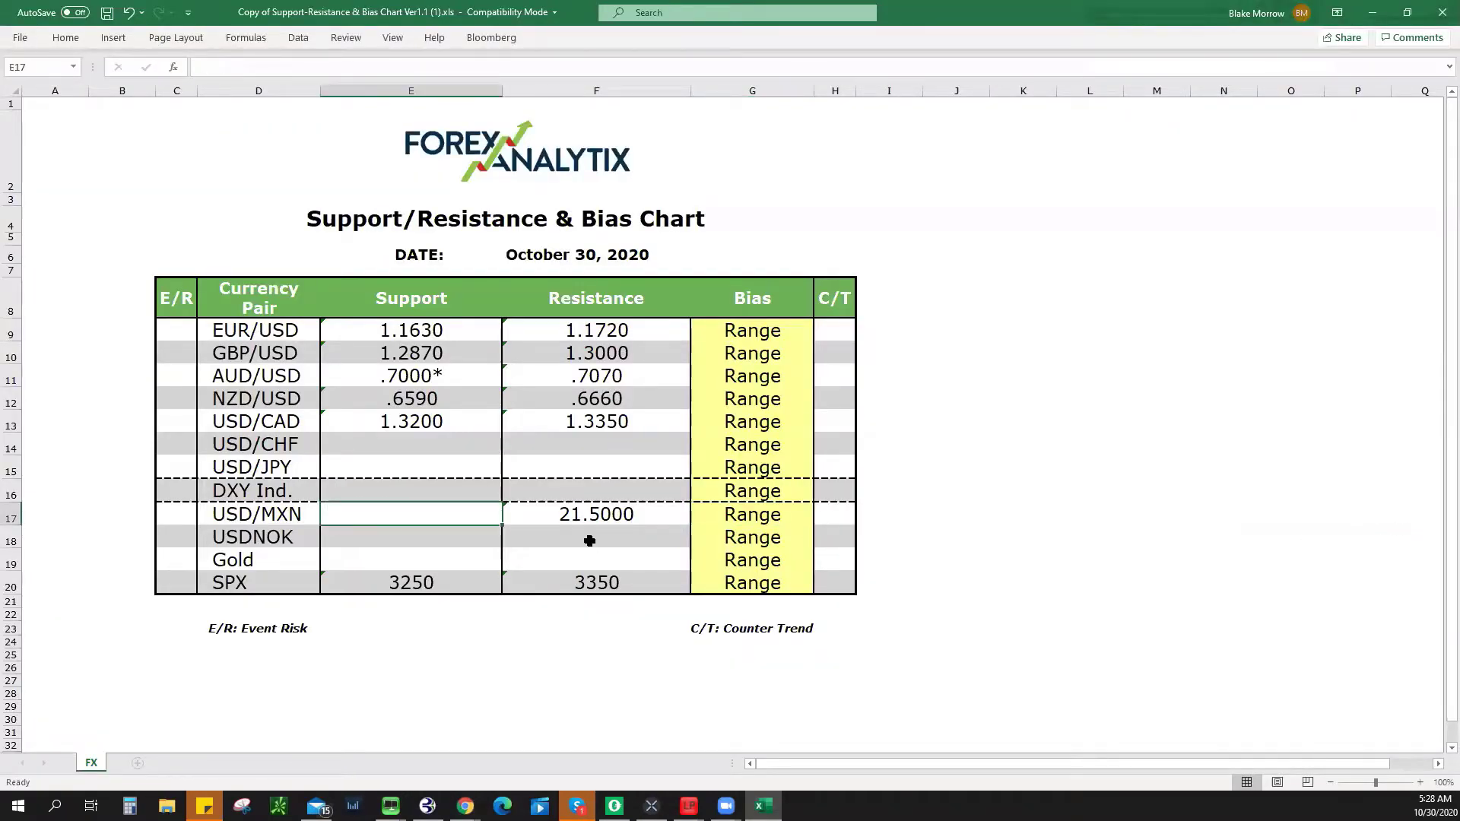
text(21.1000)
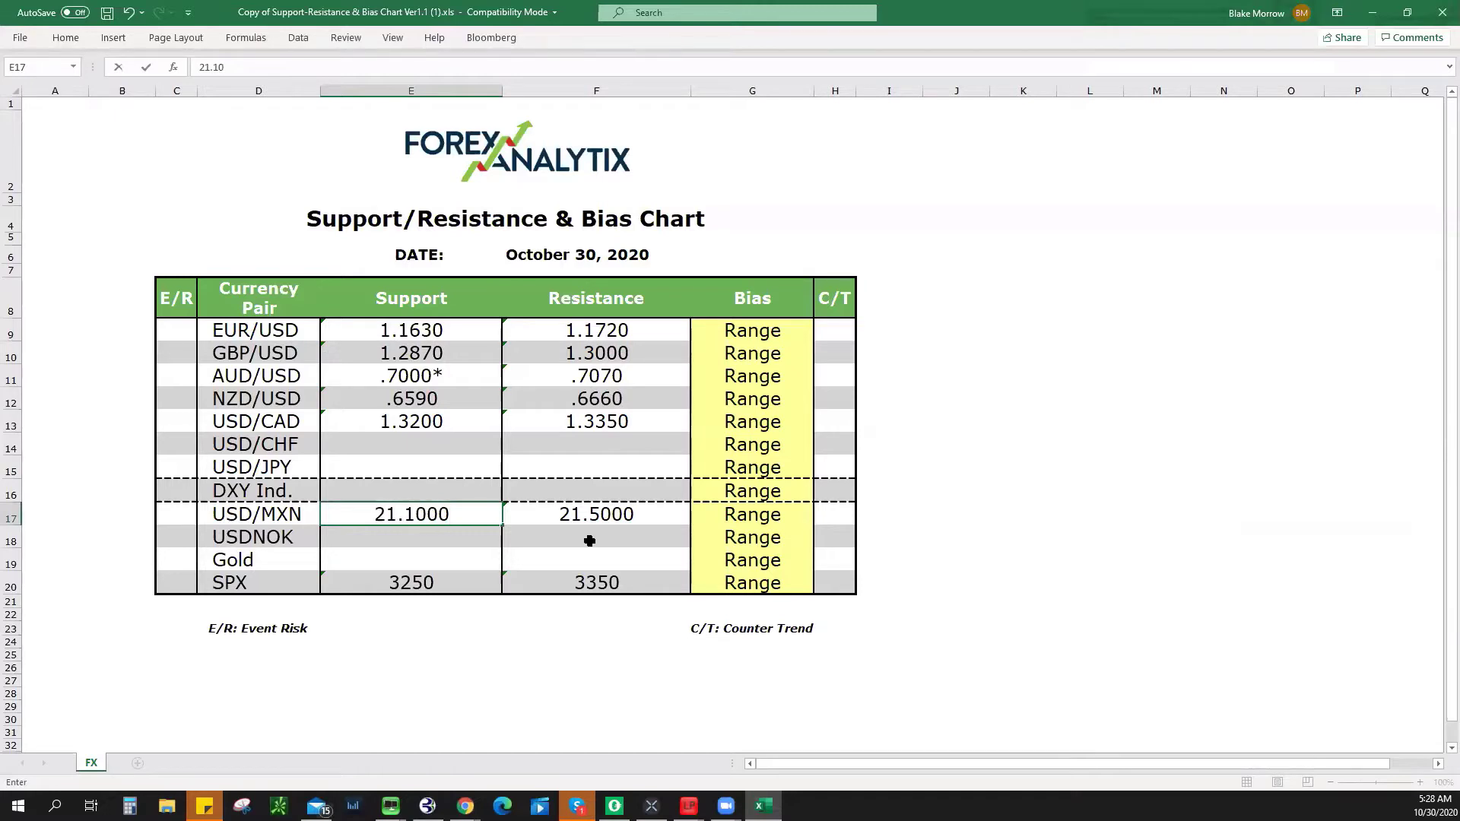
double_click(647, 511)
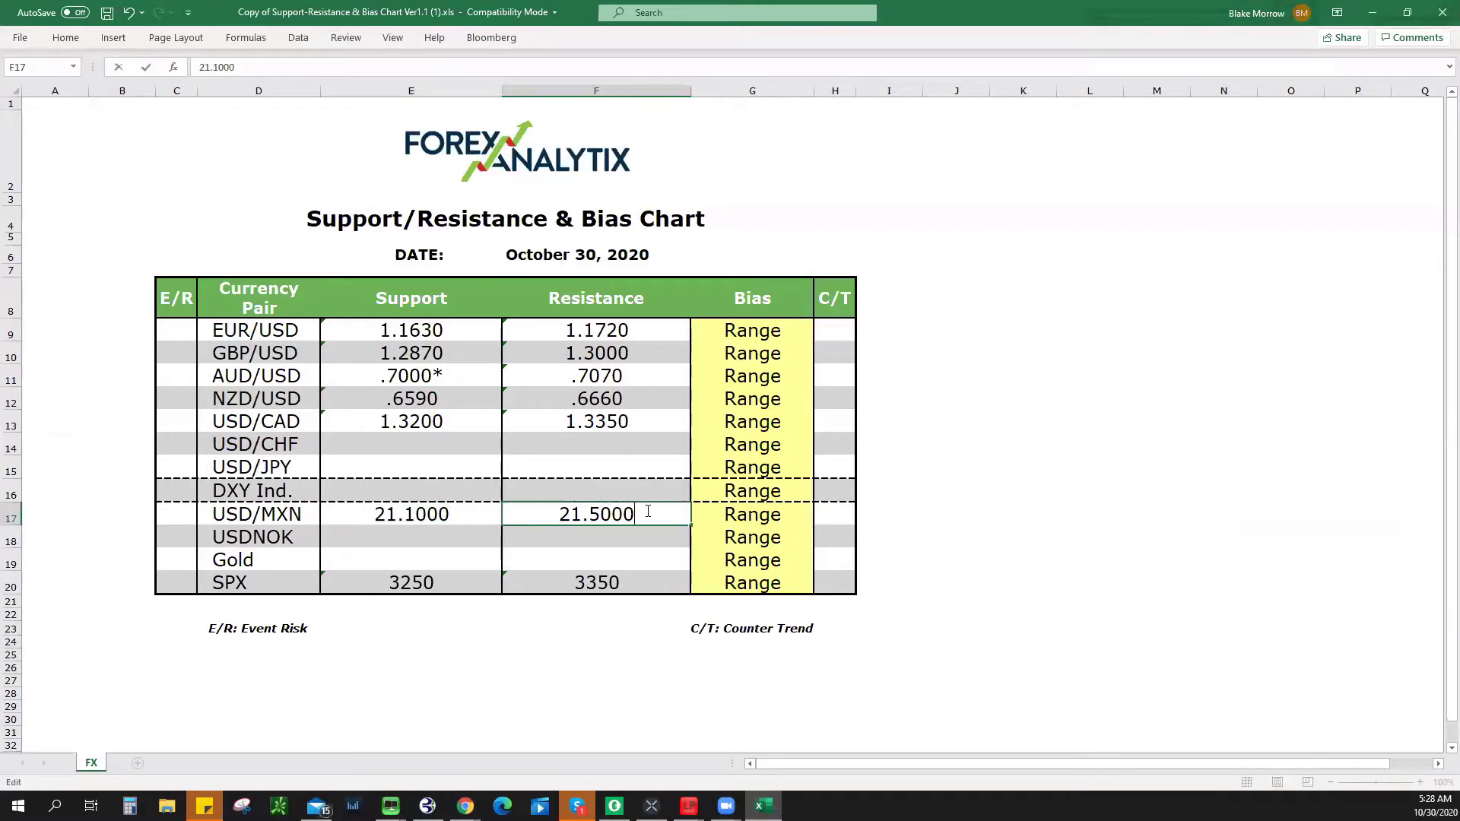
text(*)
text(3)
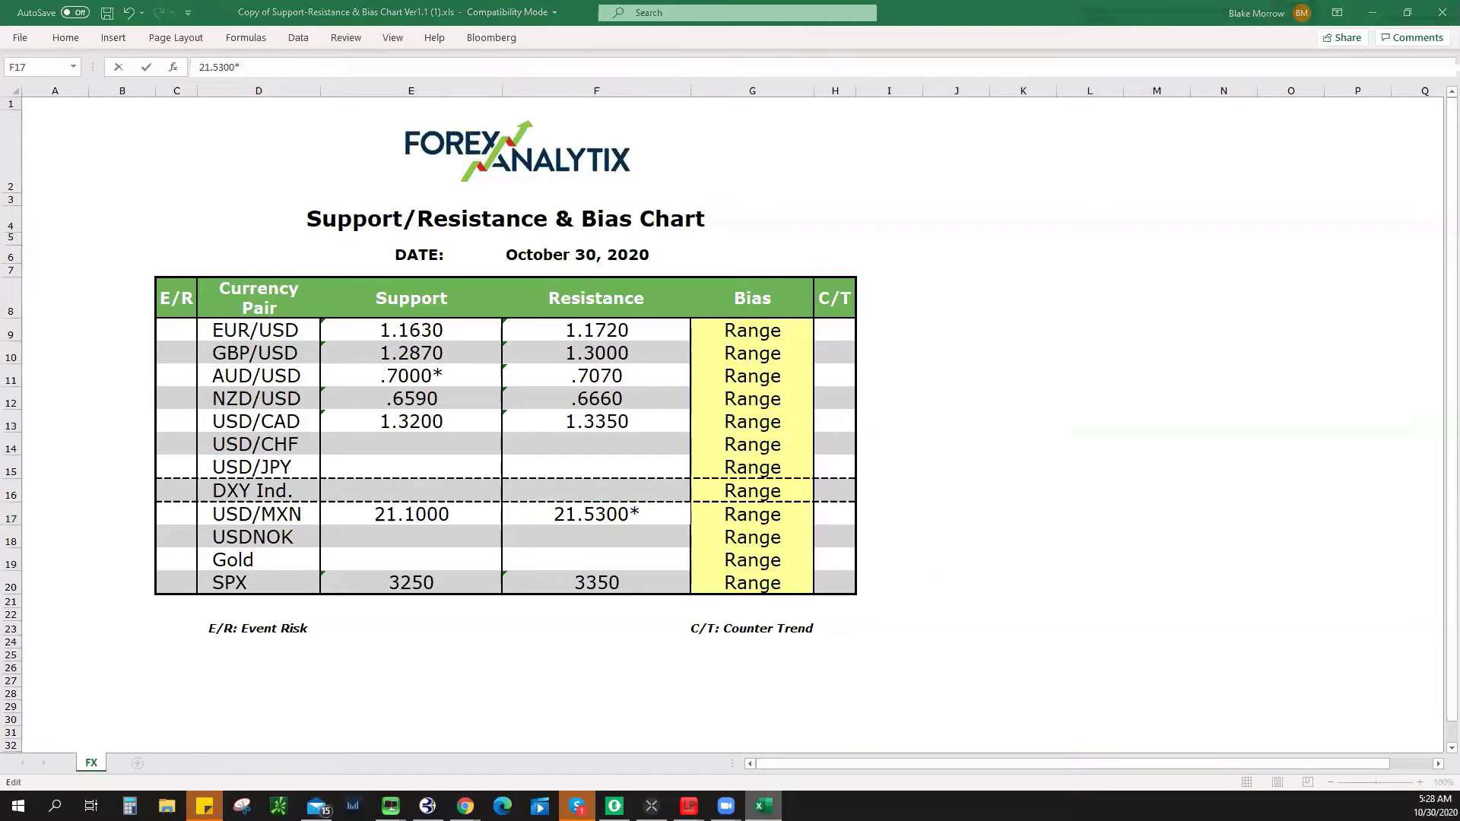
key(alt+Tab)
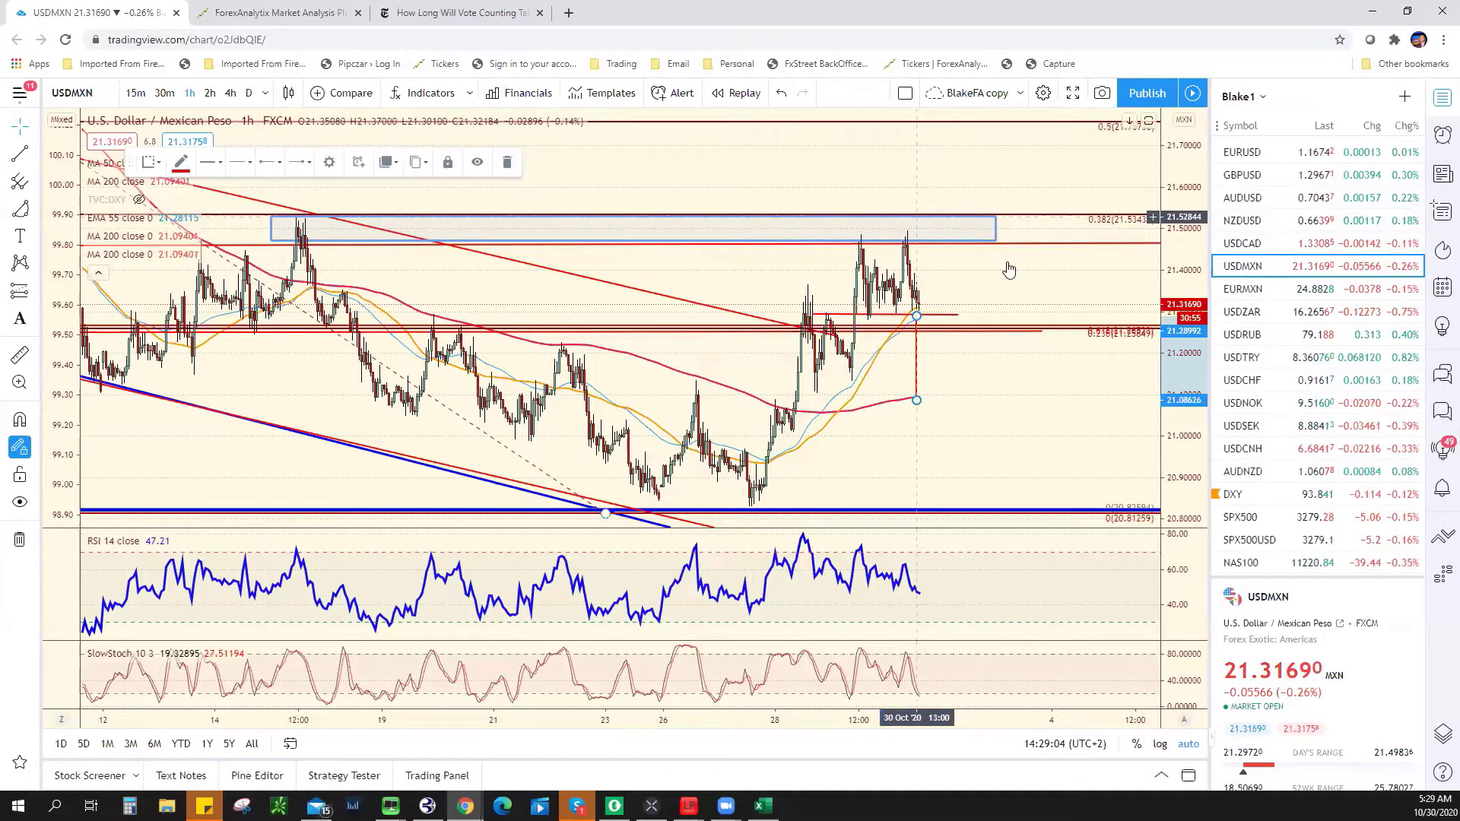
Step: Zoom out to review the wider USD/MXN history, then look at the USD/CHF 1-hour chart
scroll(1007, 274, down, 4)
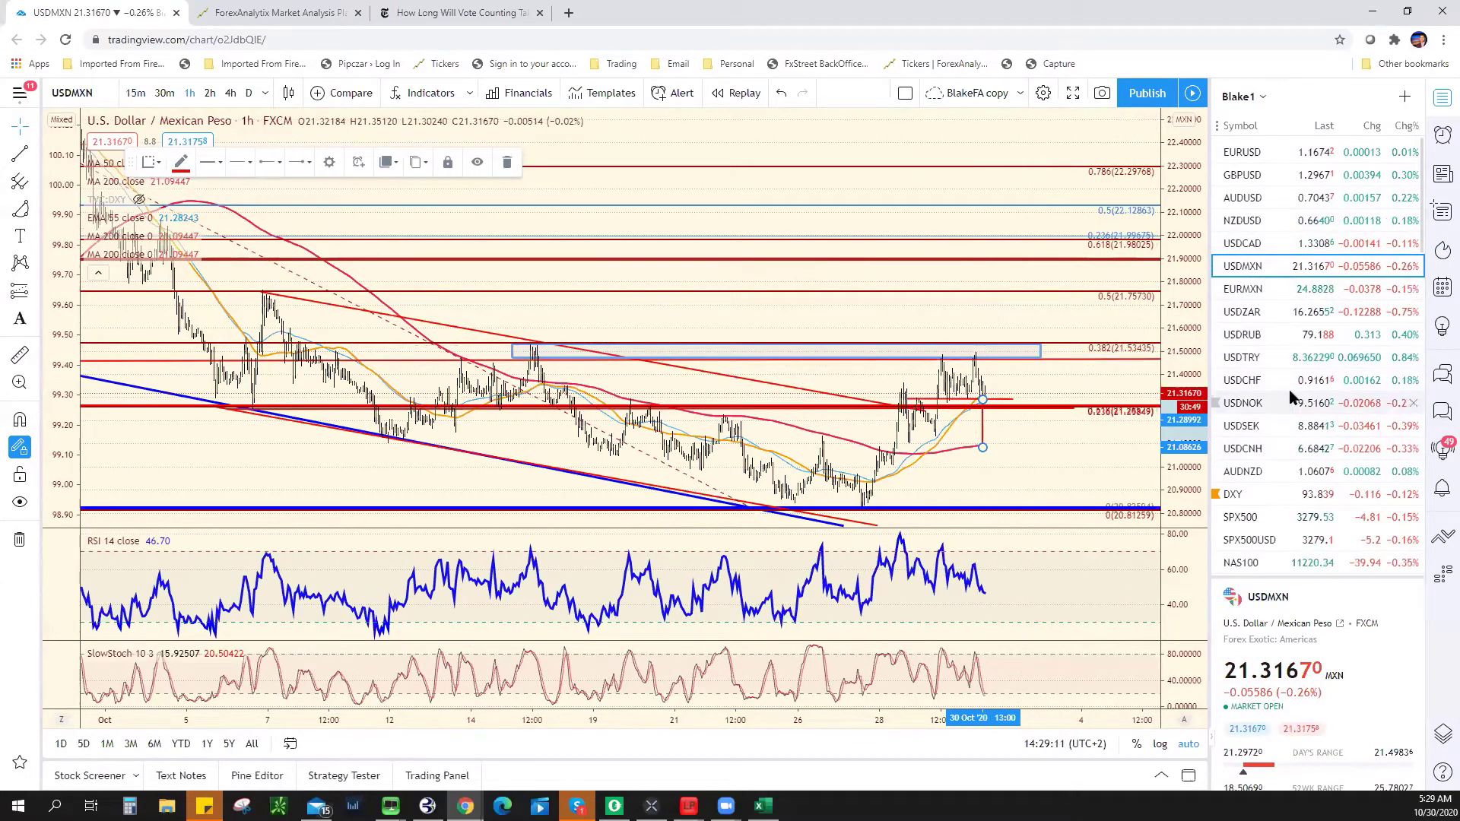
click(1255, 380)
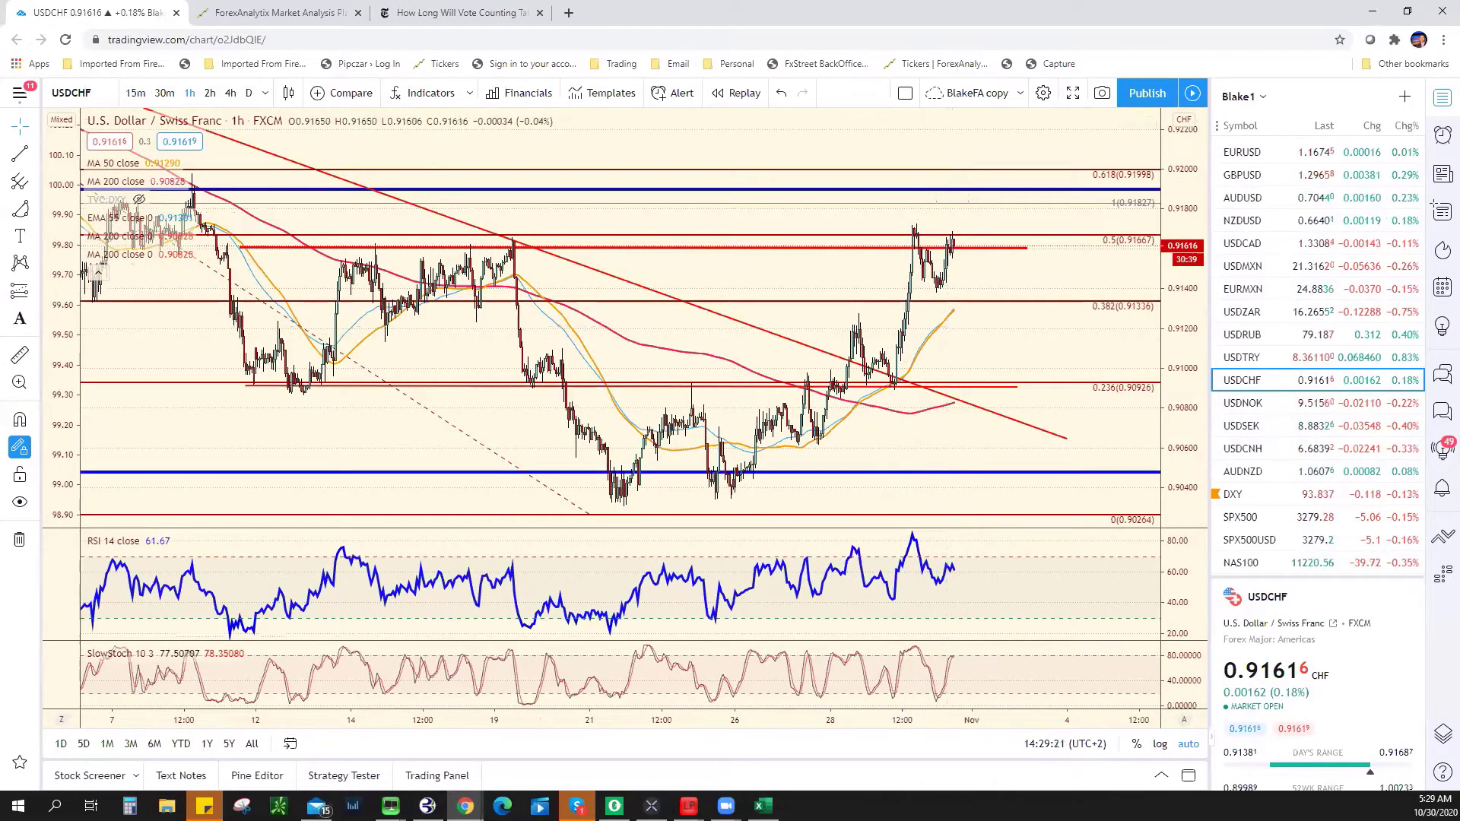
key(alt+Tab)
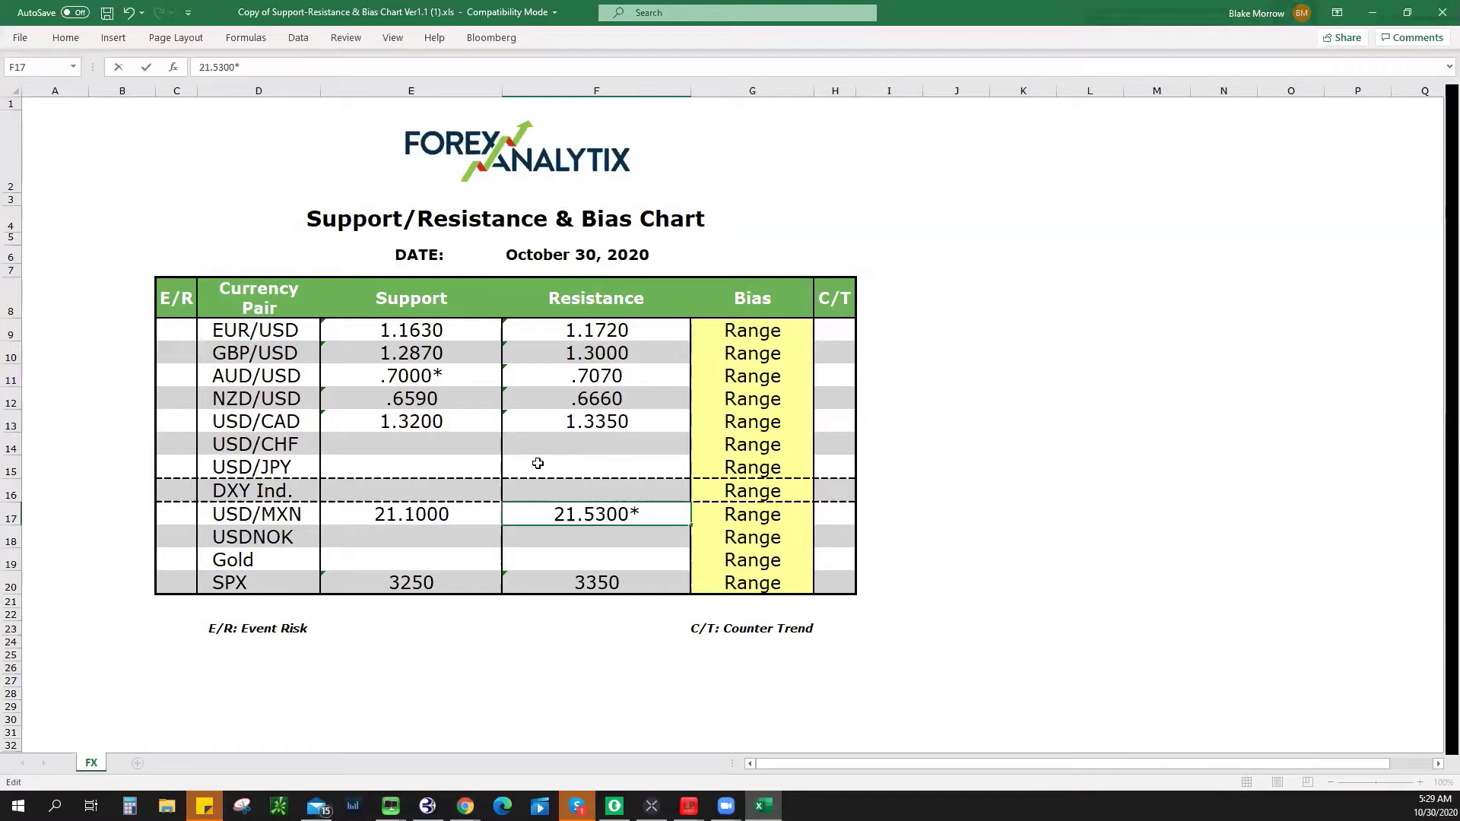
Step: Enter USD/CHF resistance .9160 in F14 and support .9120 in E14
click(585, 452)
text(.9160)
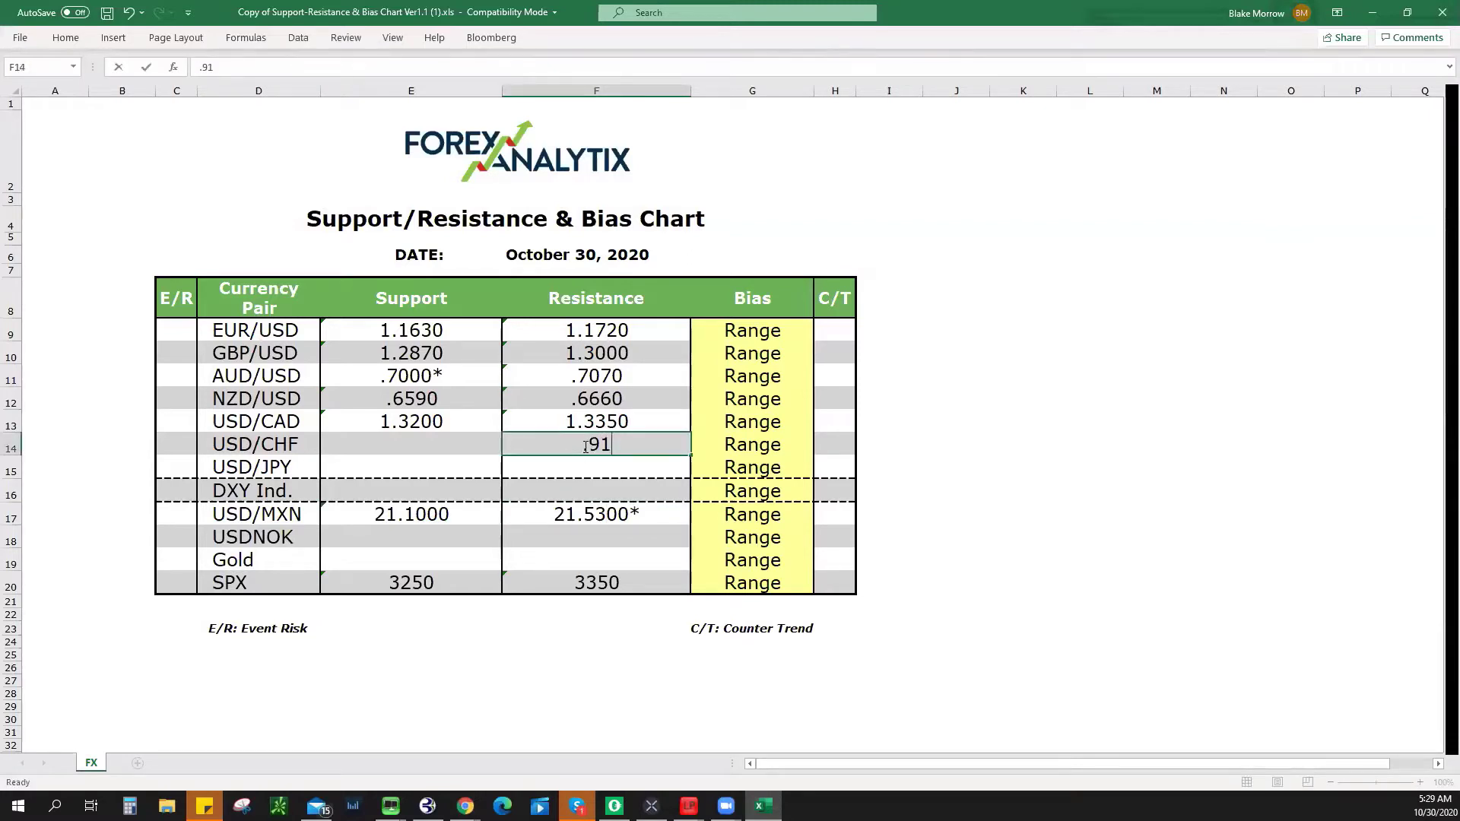
click(388, 441)
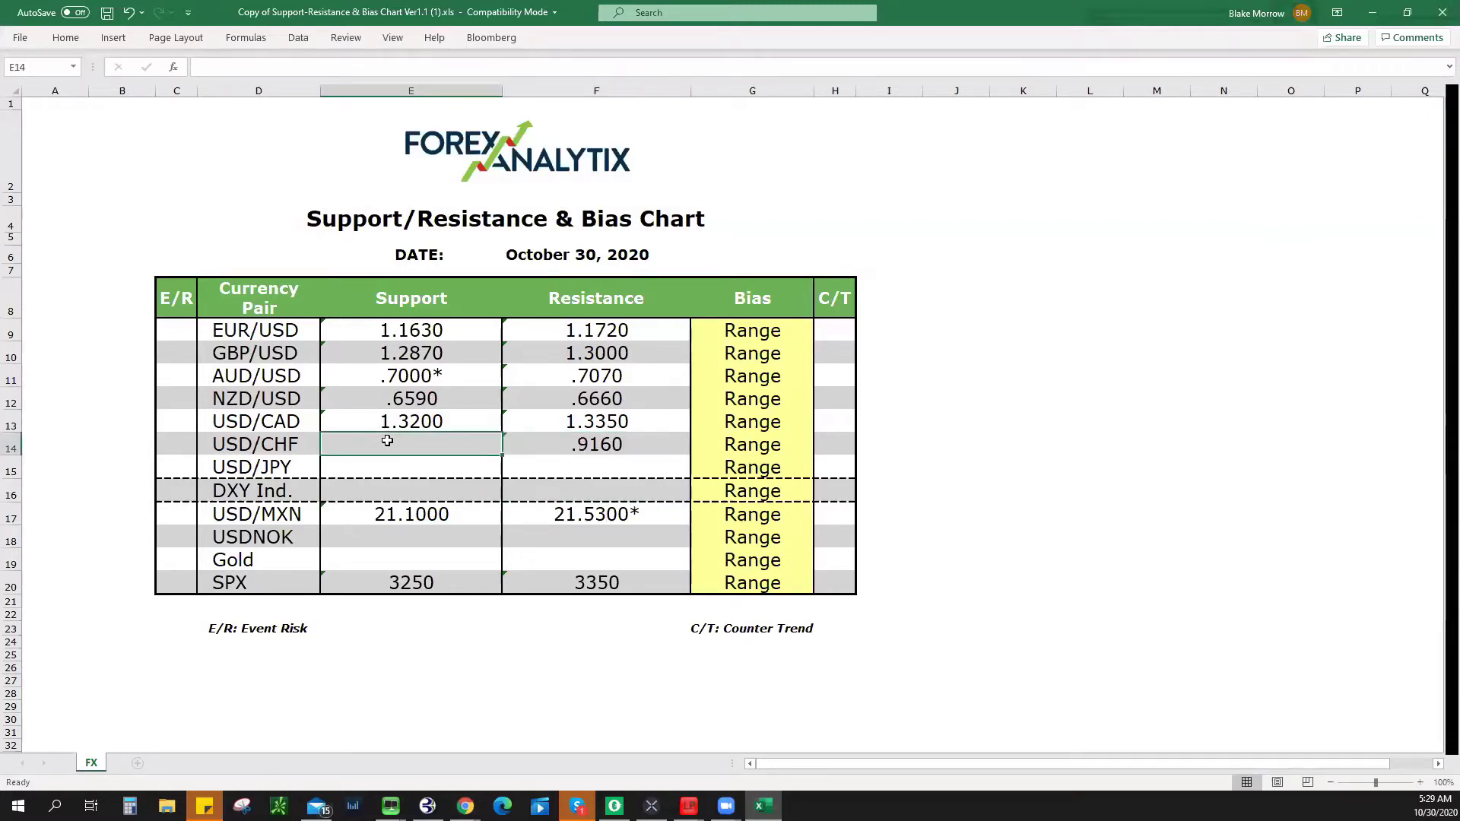
text(.9120)
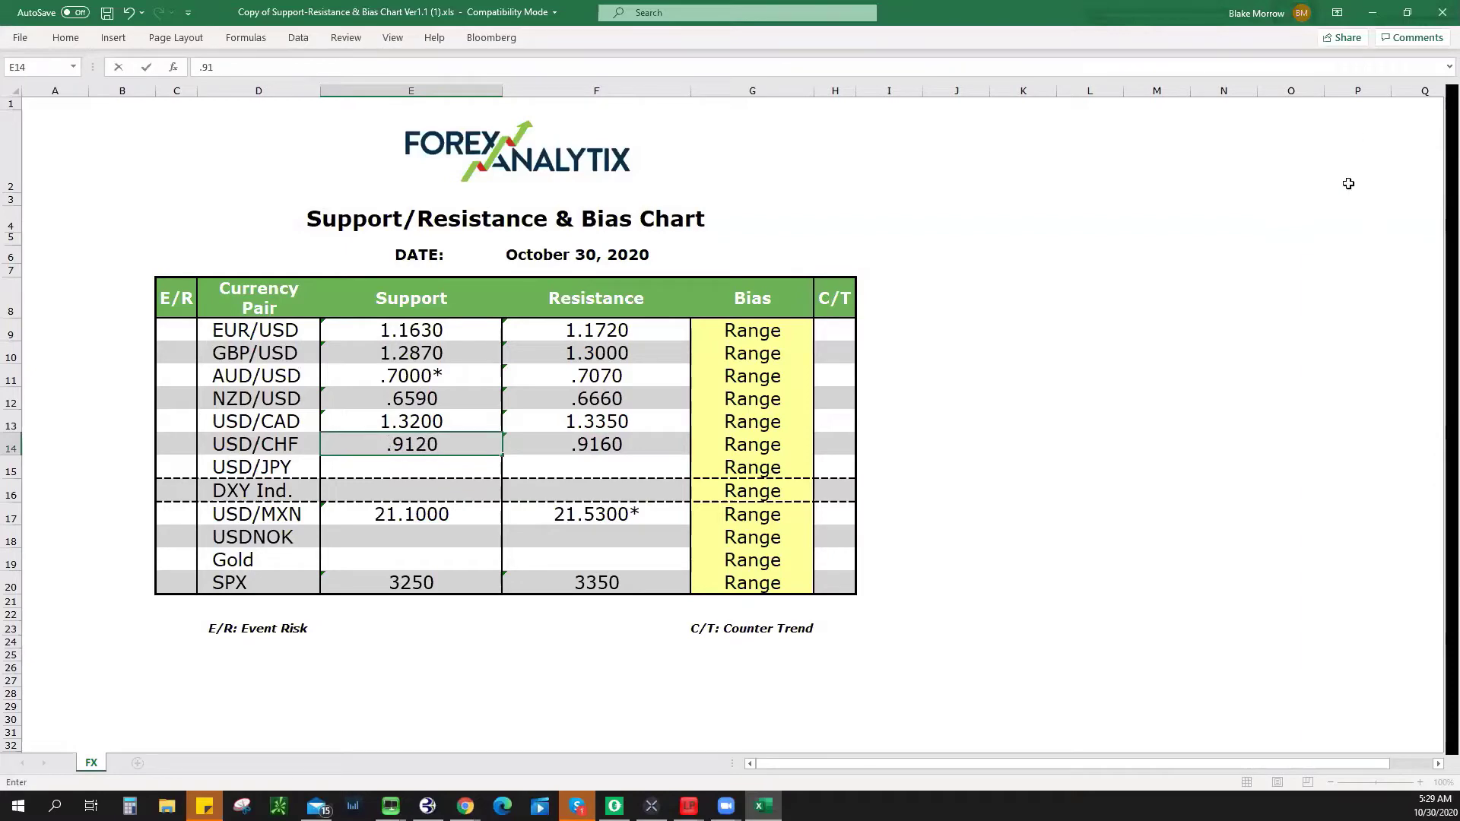
key(alt+Tab)
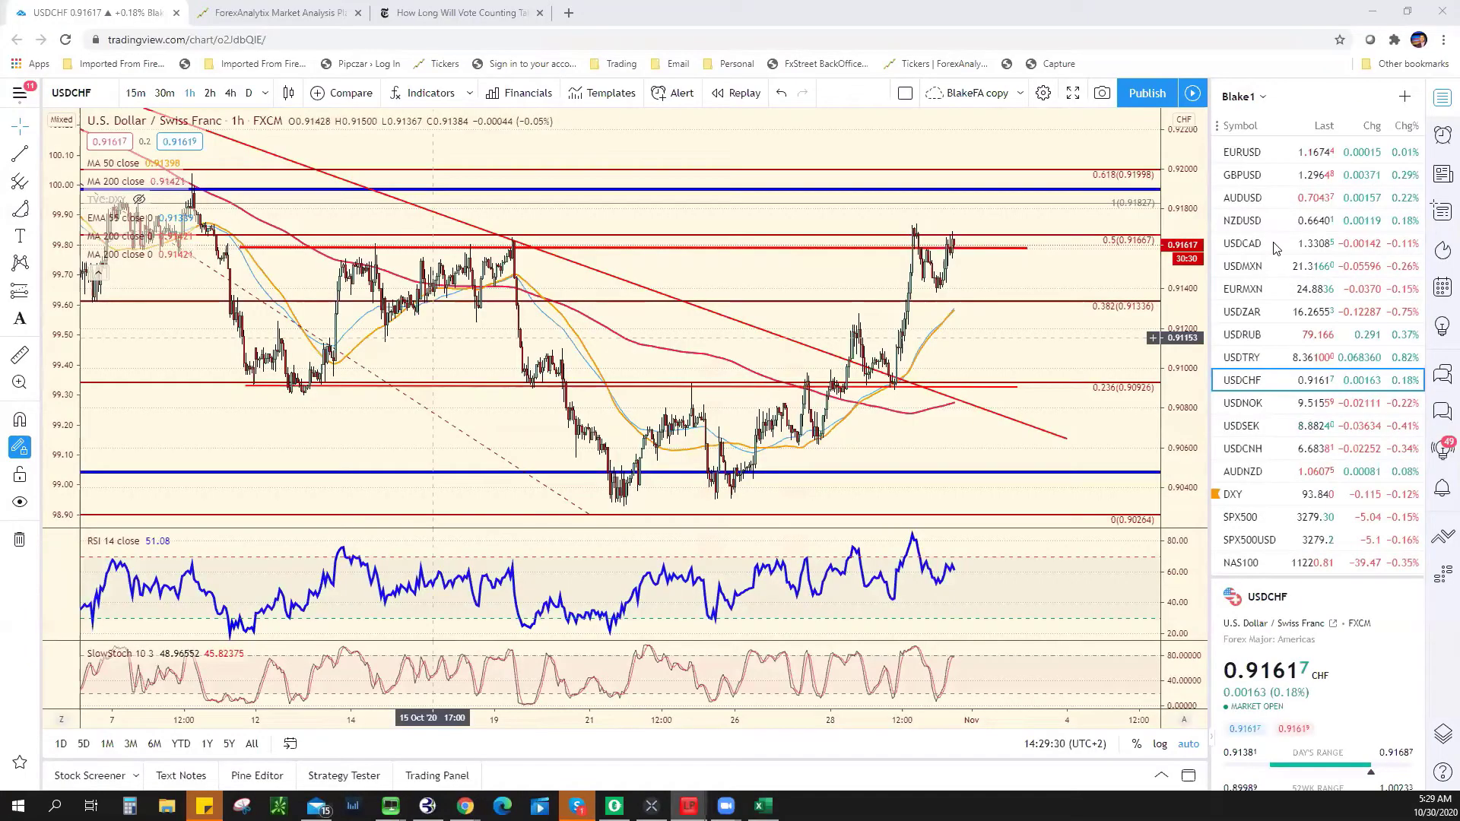
Step: Bring up the USD/CAD chart and select, then deselect, one of its drawings
click(1286, 242)
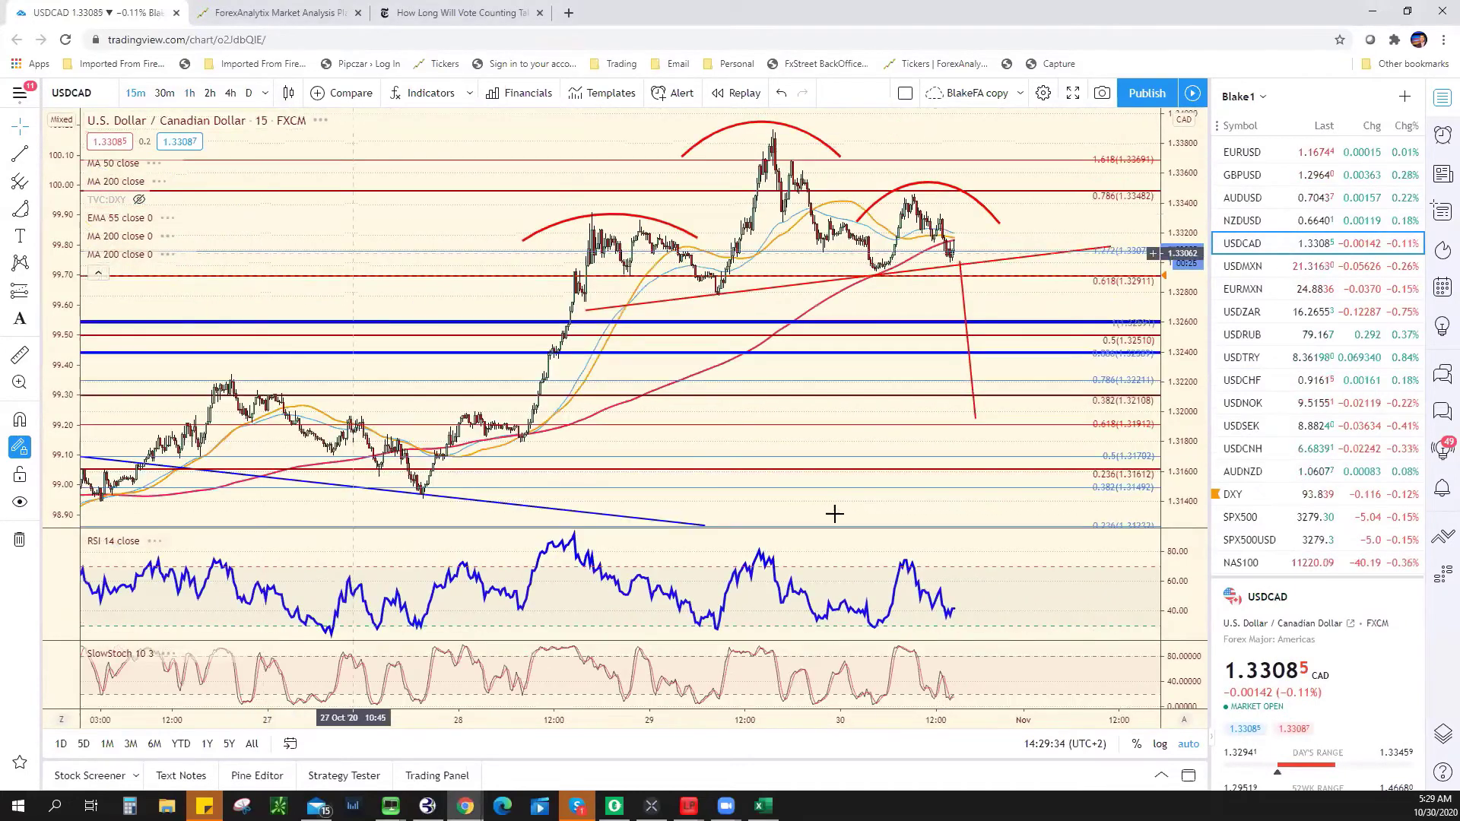
right_click(967, 483)
click(792, 515)
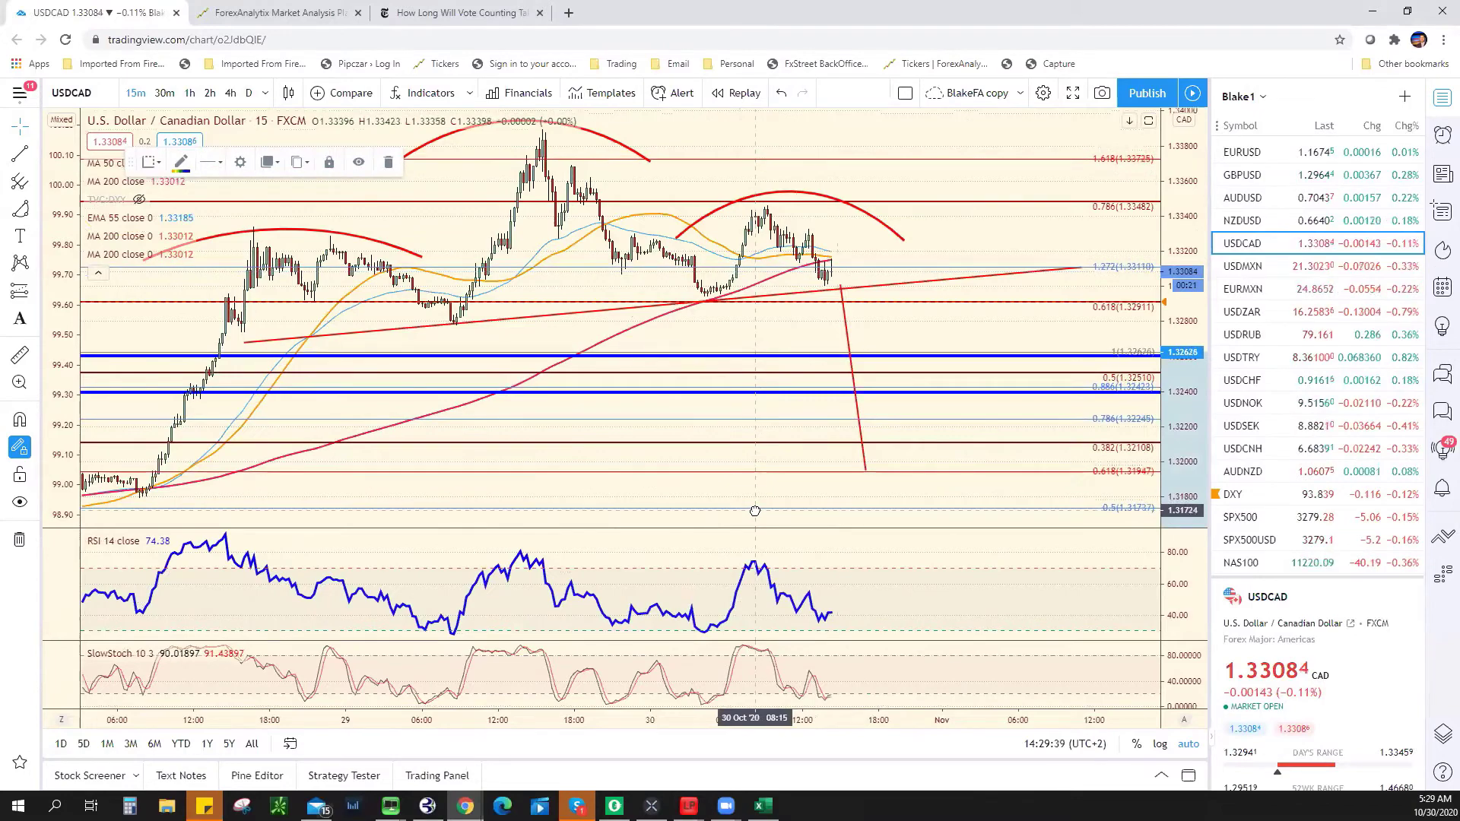
click(979, 231)
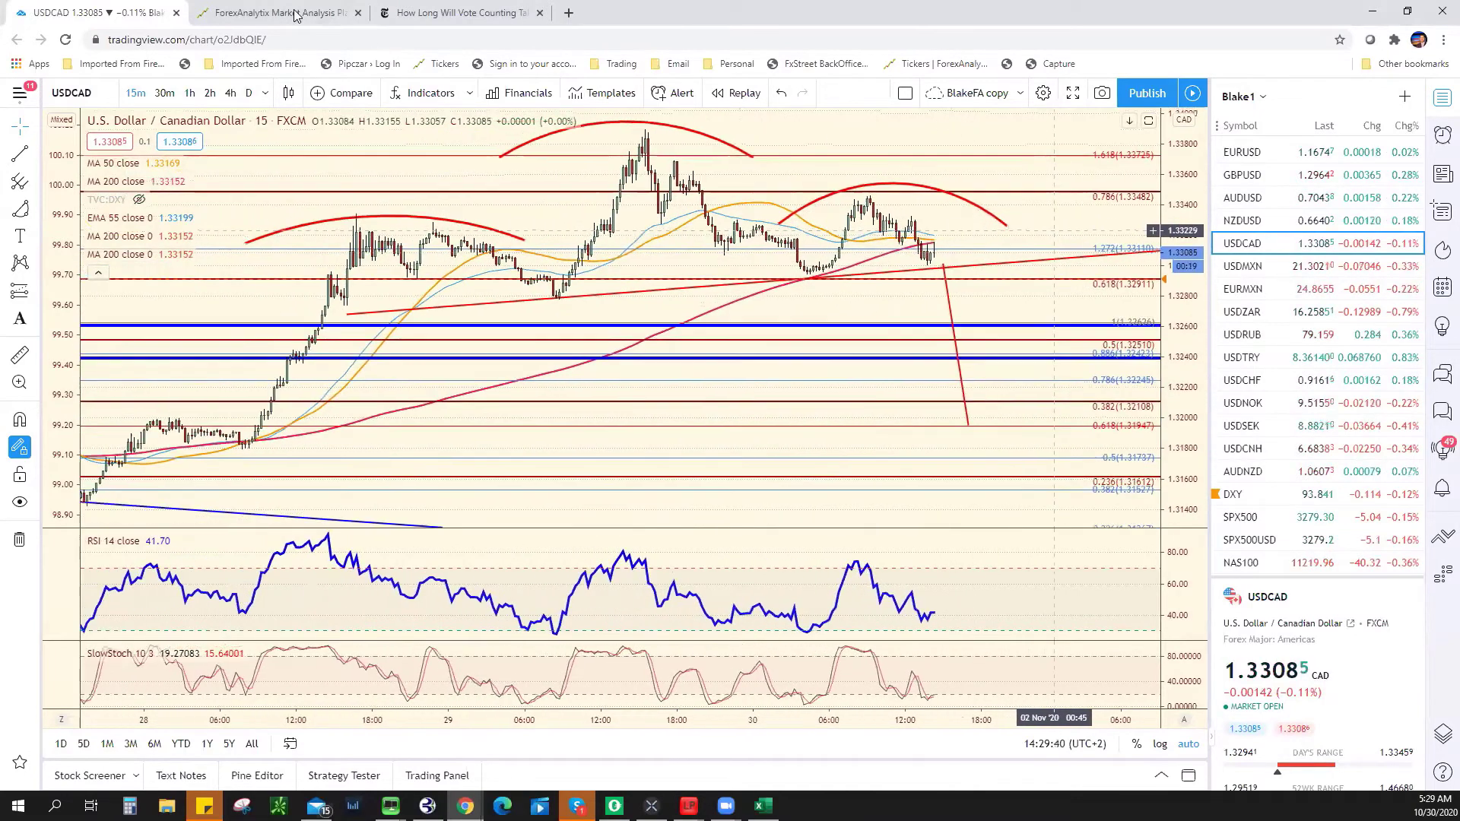
Step: On the ForexAnalytix dashboard, show the economic calendar and launch the DataFlash news window
click(285, 12)
click(1235, 149)
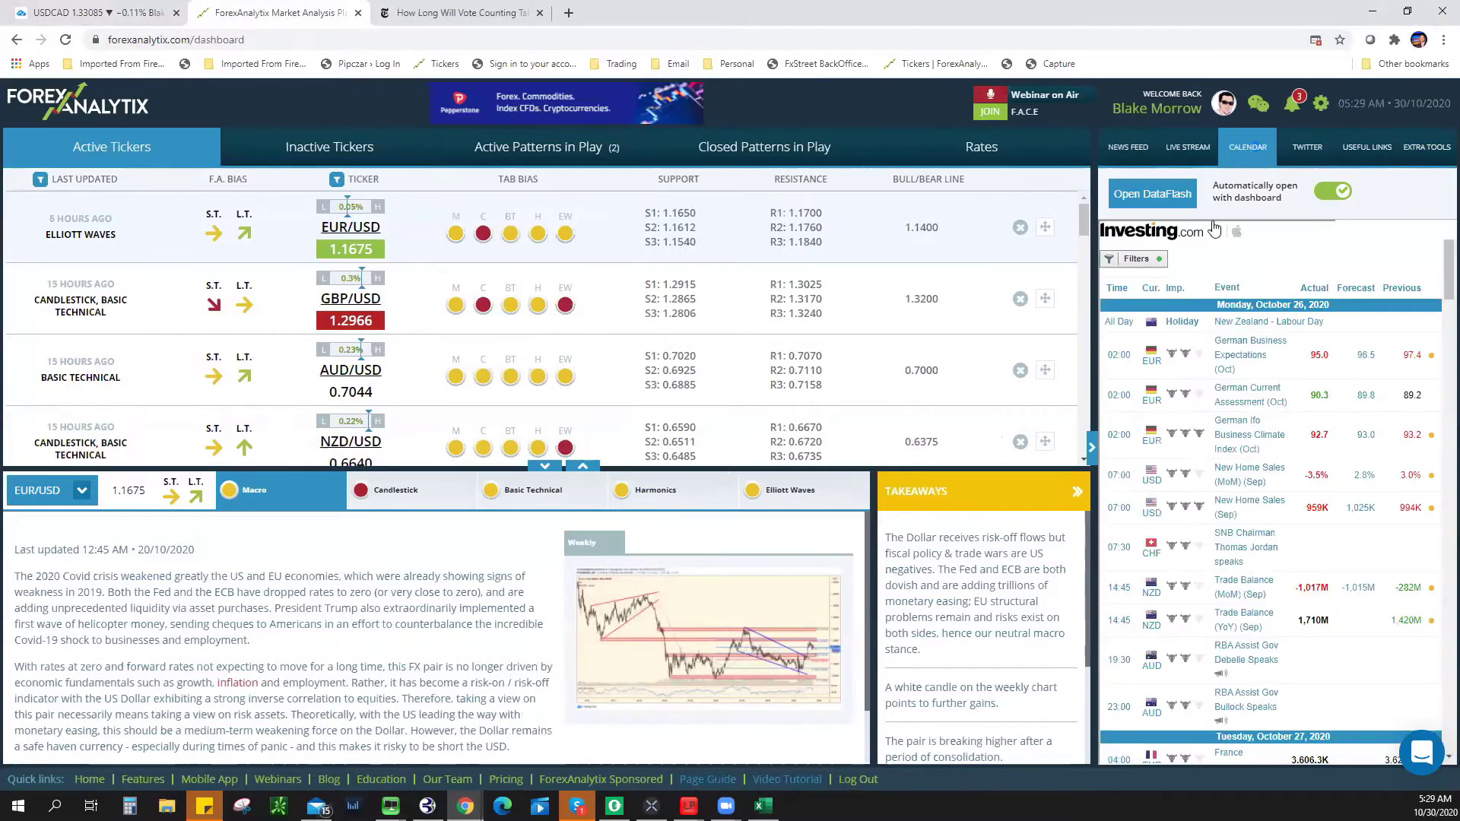
click(1187, 199)
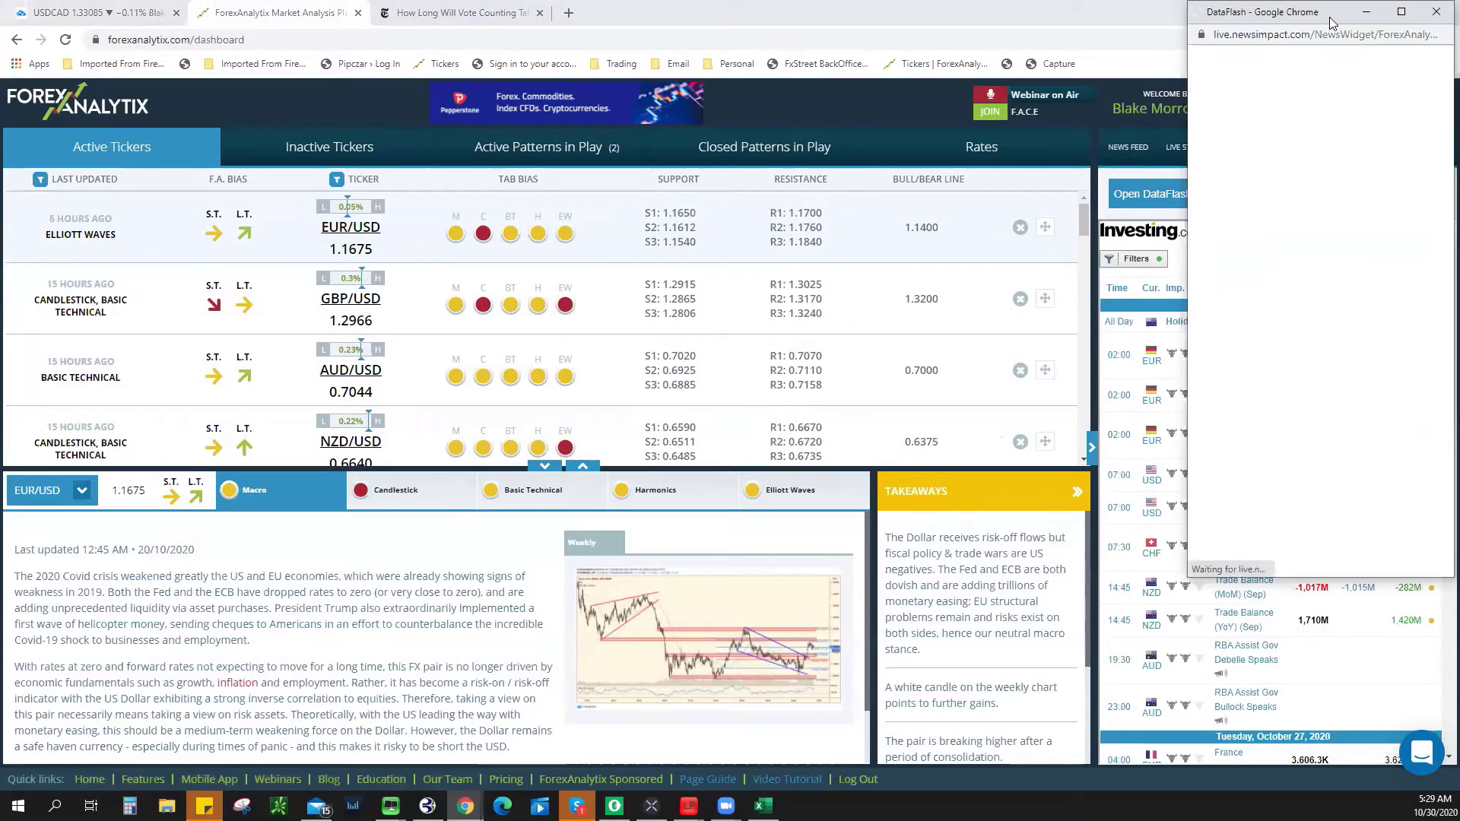
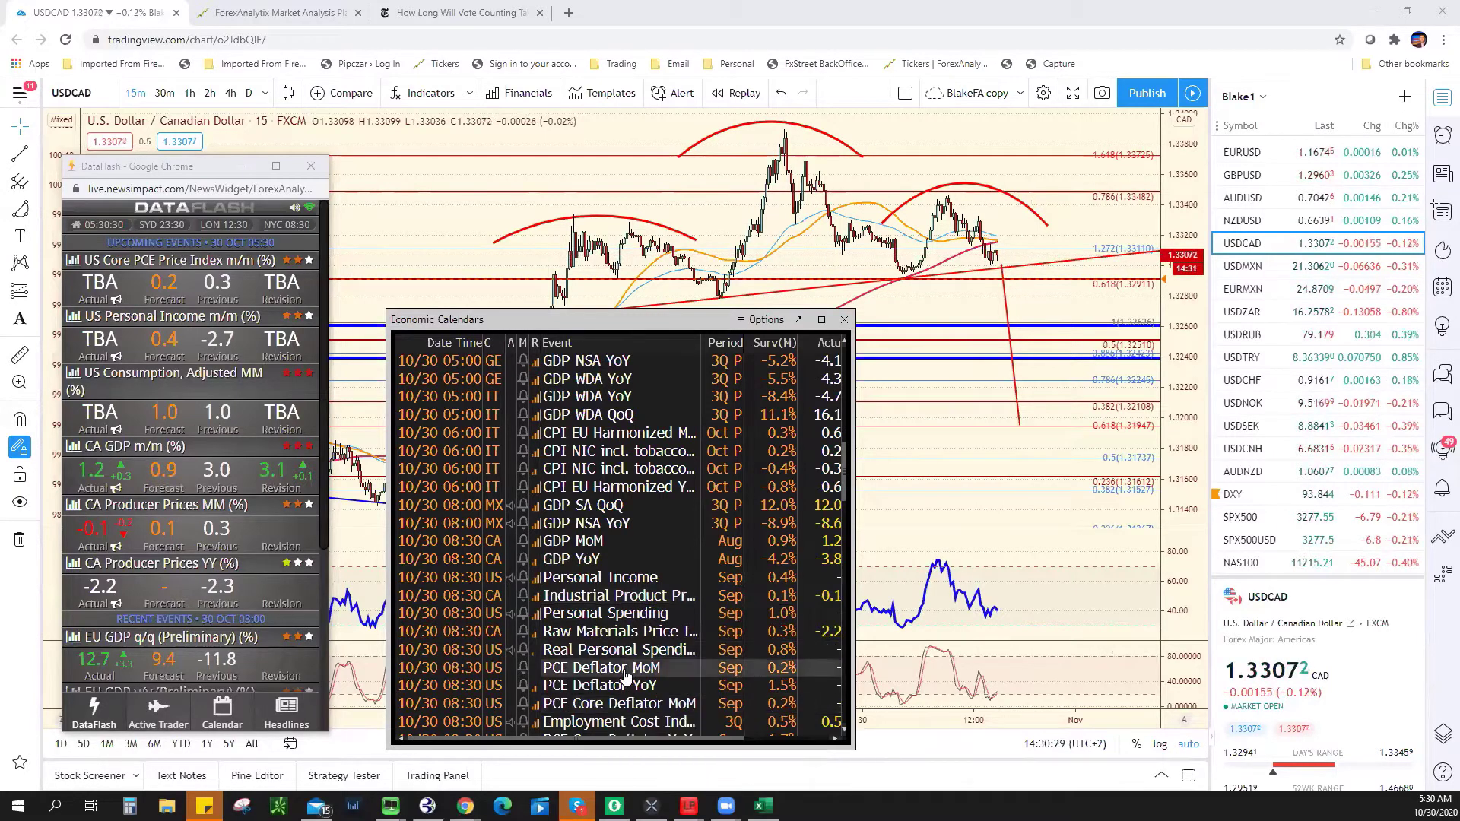
Step: Widen the calendar's Actual column to read the 08:30 US and Canadian releases, then close the calendar
scroll(632, 646, down, 1)
drag(703, 340, 672, 340)
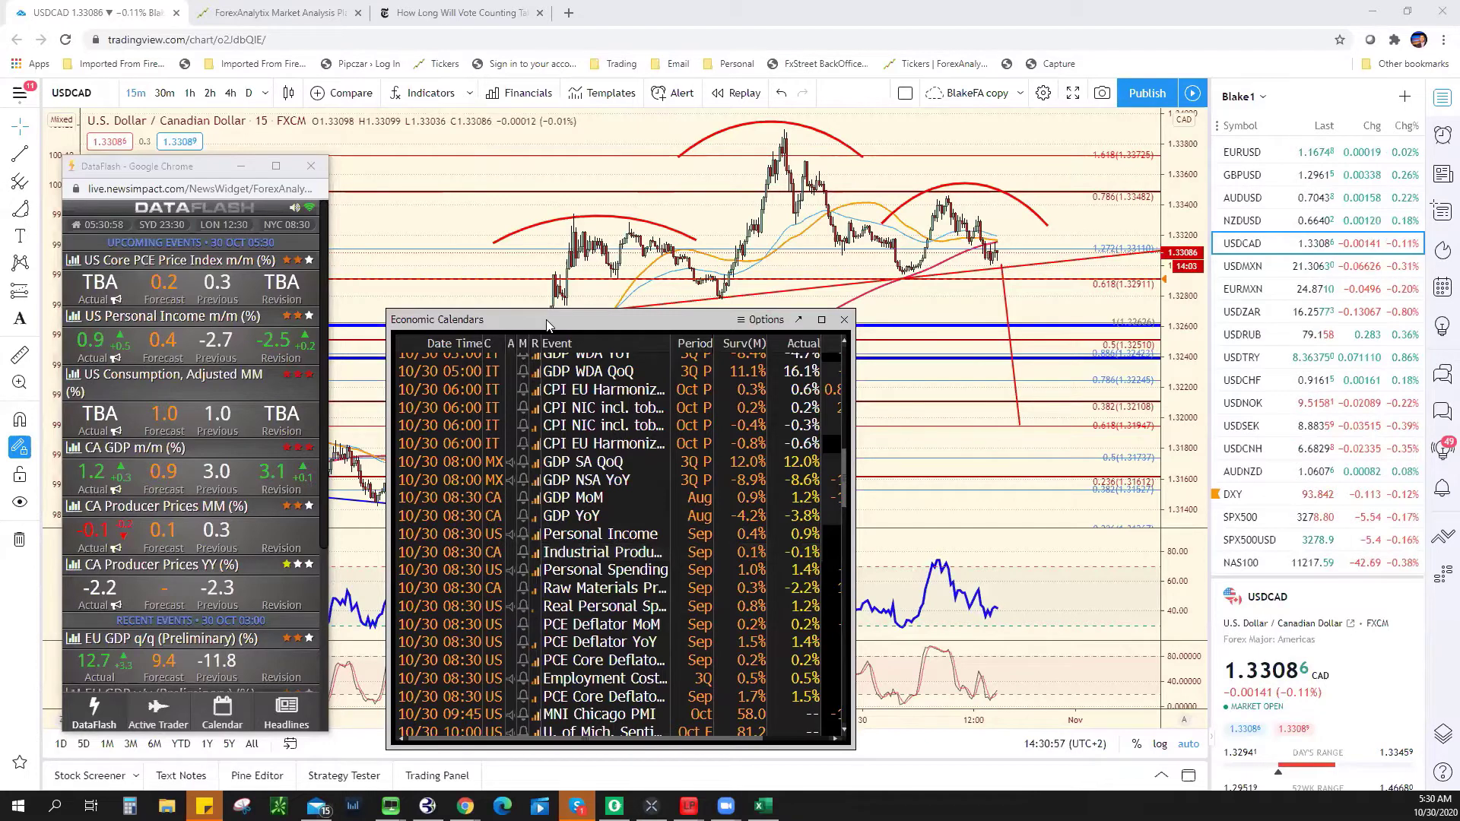
key(Escape)
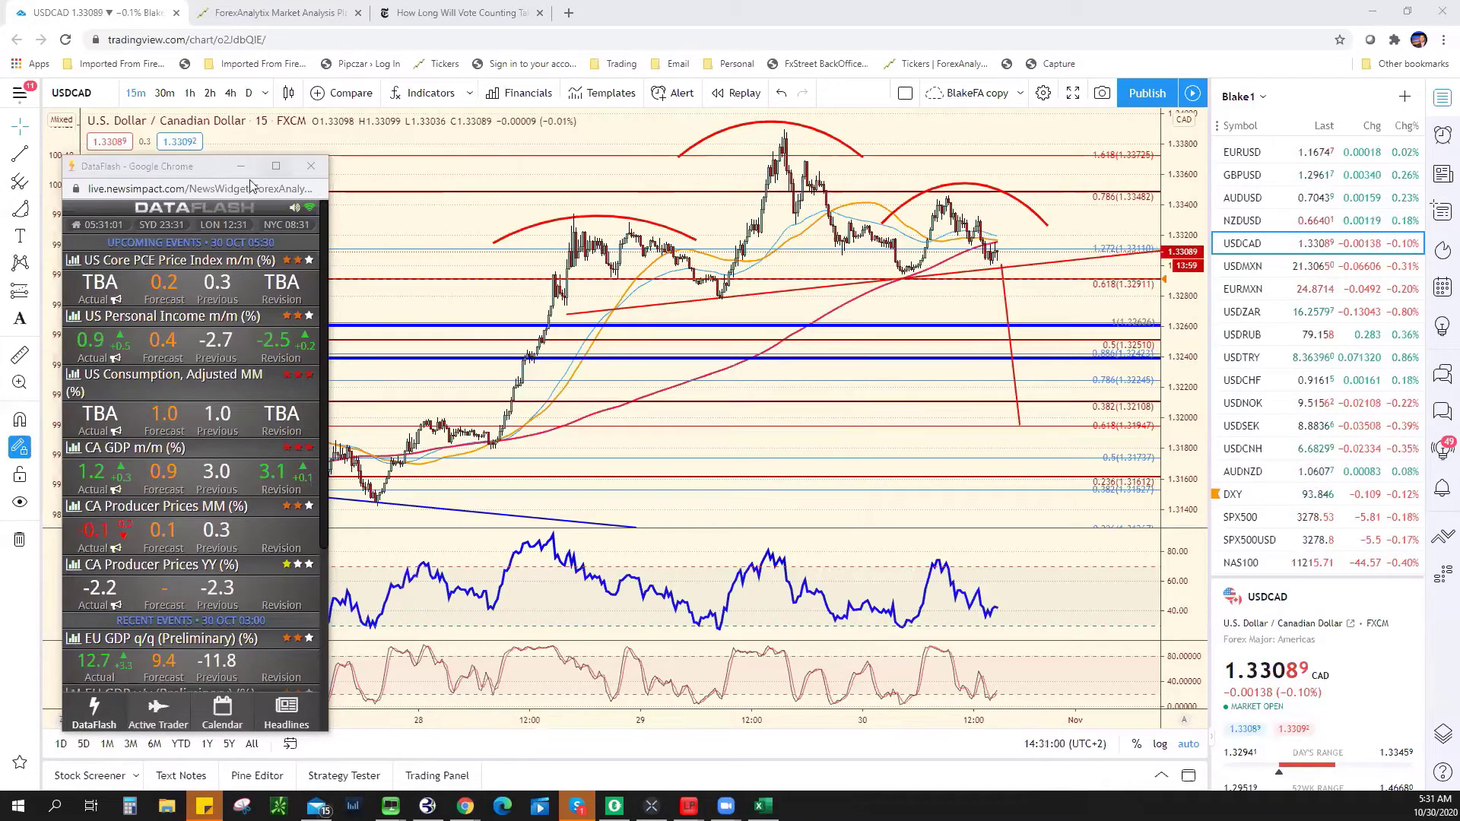
Step: Close the DataFlash popup and review AUDUSD on daily candles after a glance at NZDUSD
click(311, 166)
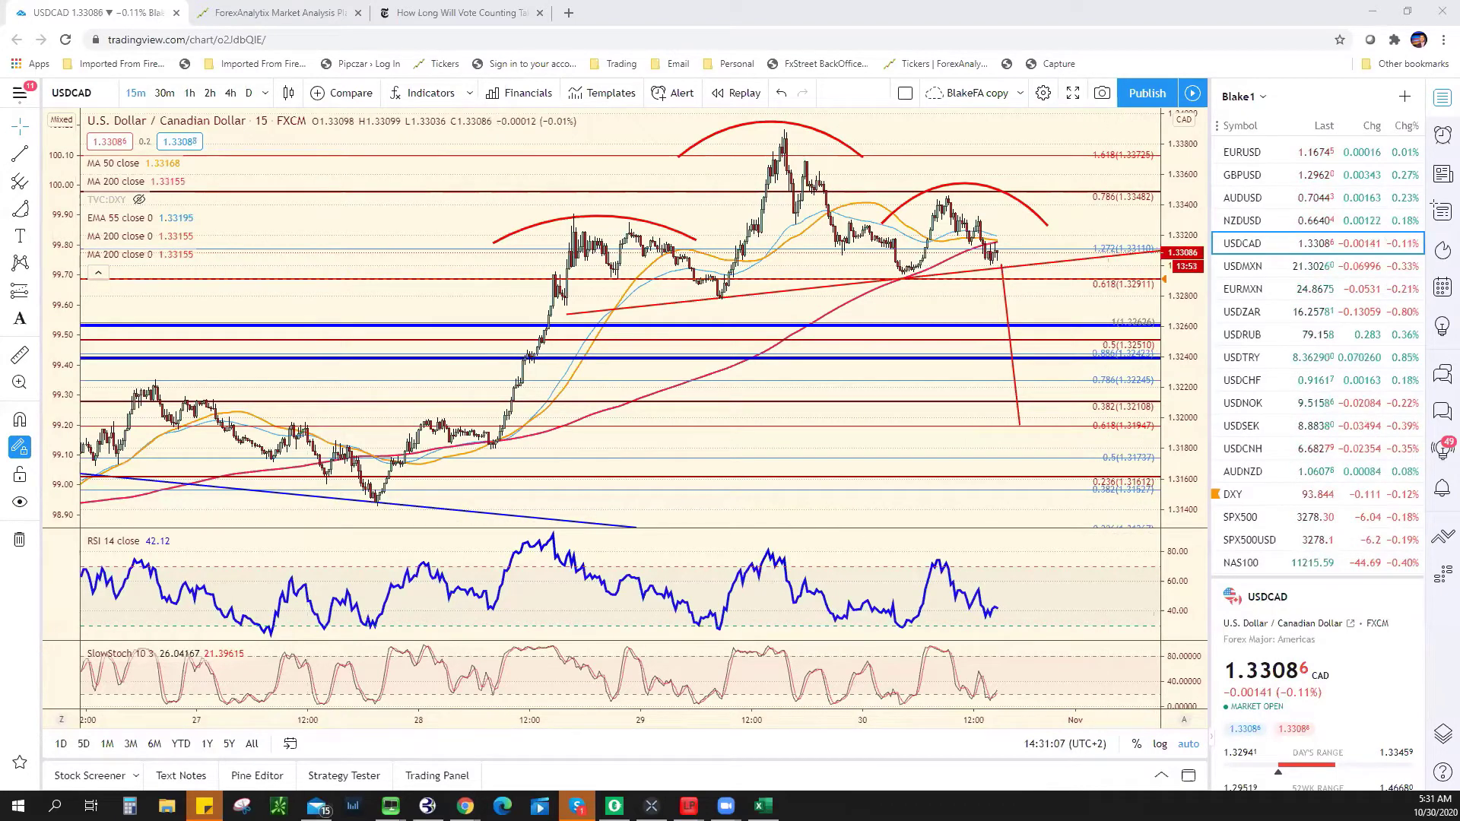
click(1310, 228)
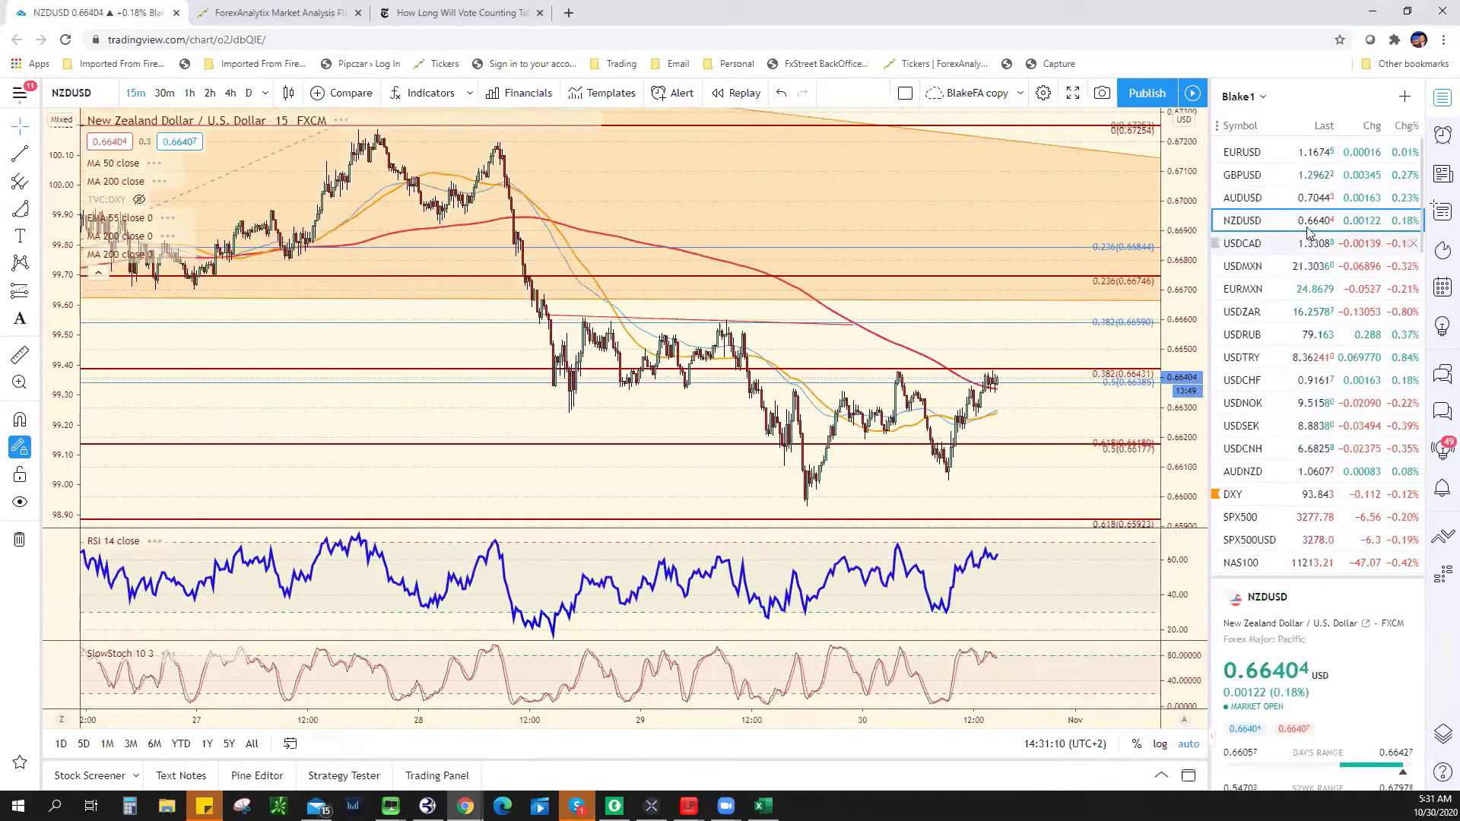
click(1268, 199)
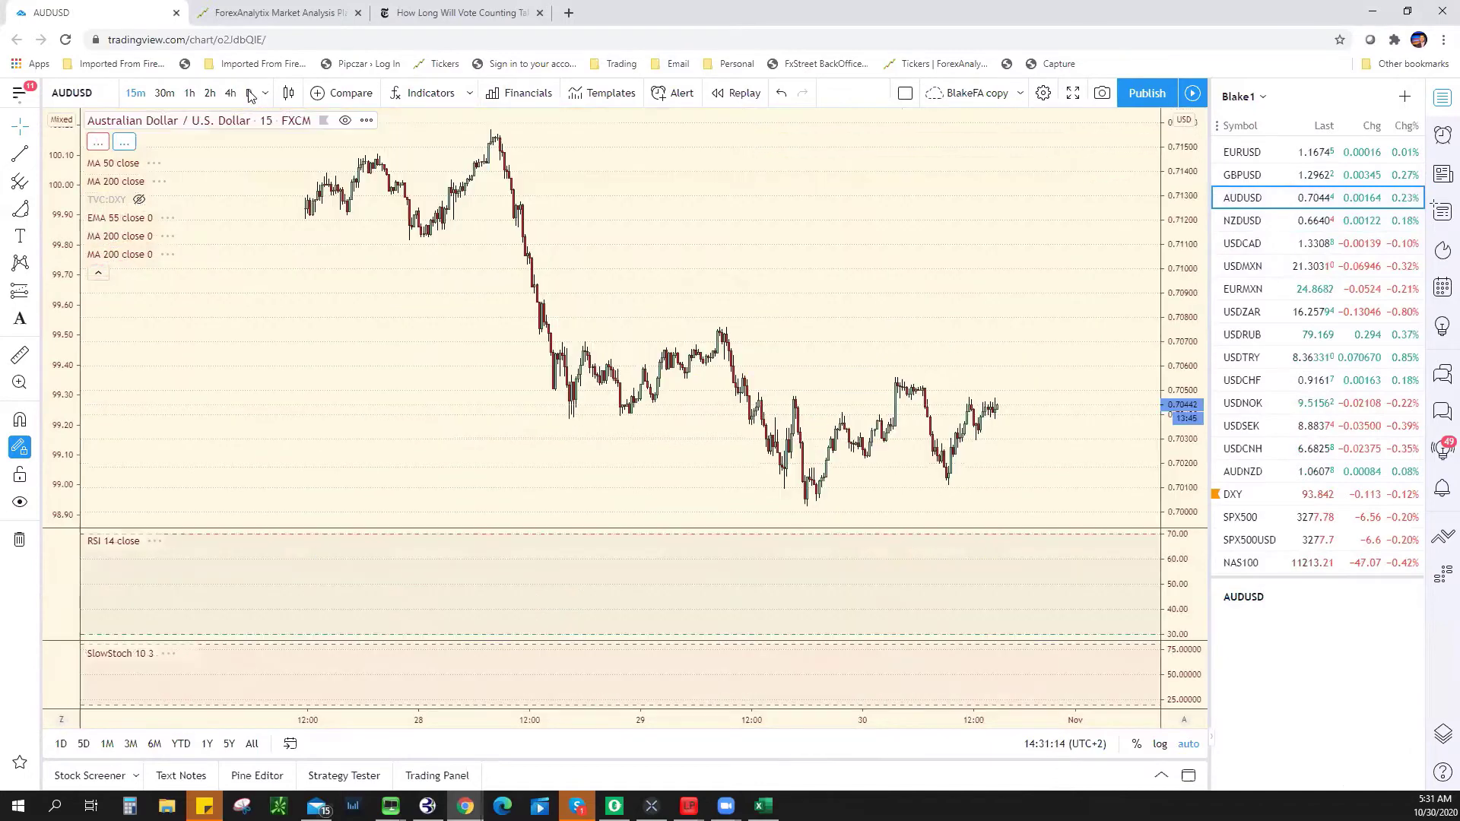
click(248, 92)
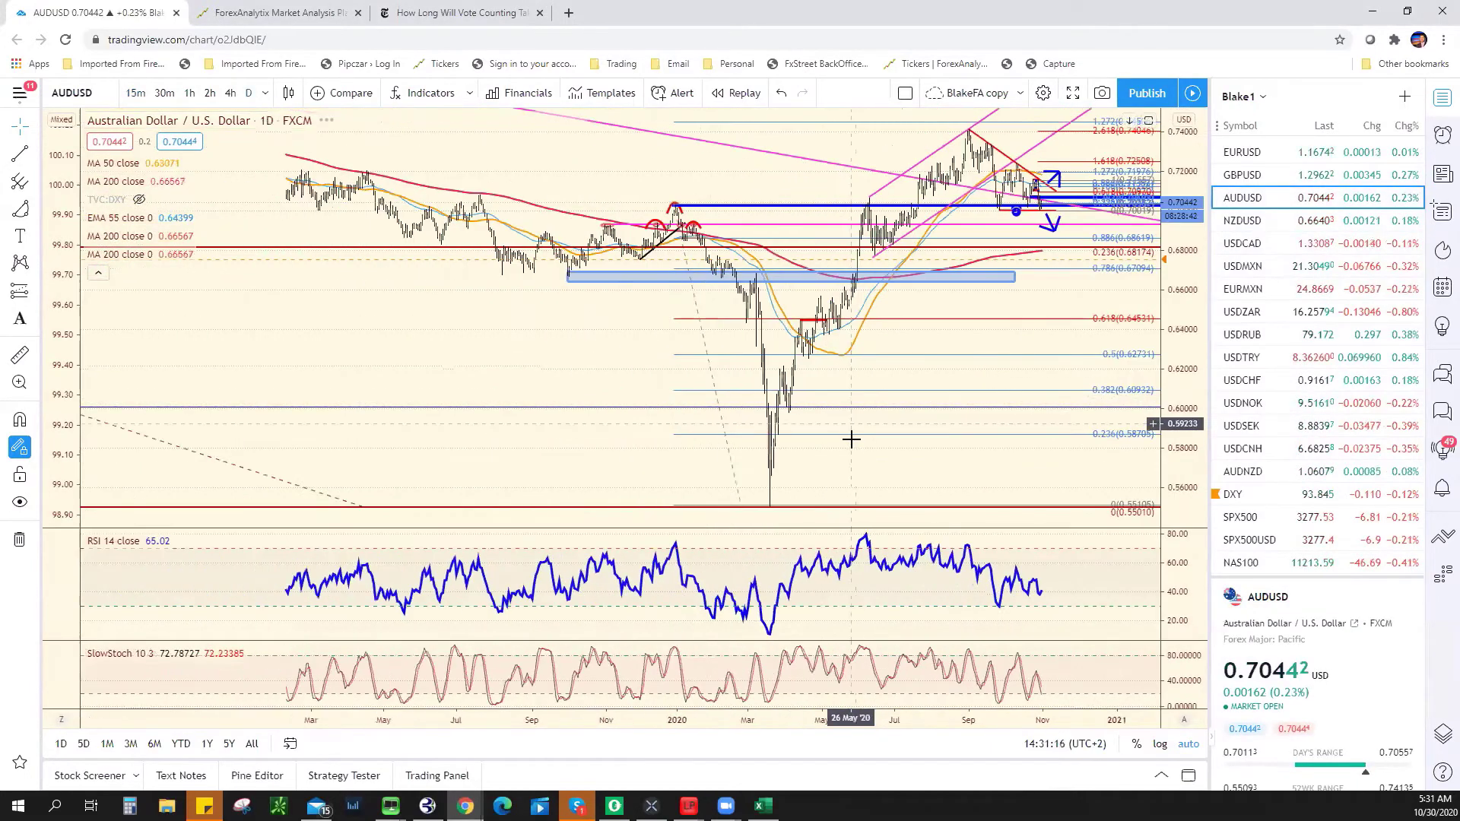
scroll(851, 439, down, 8)
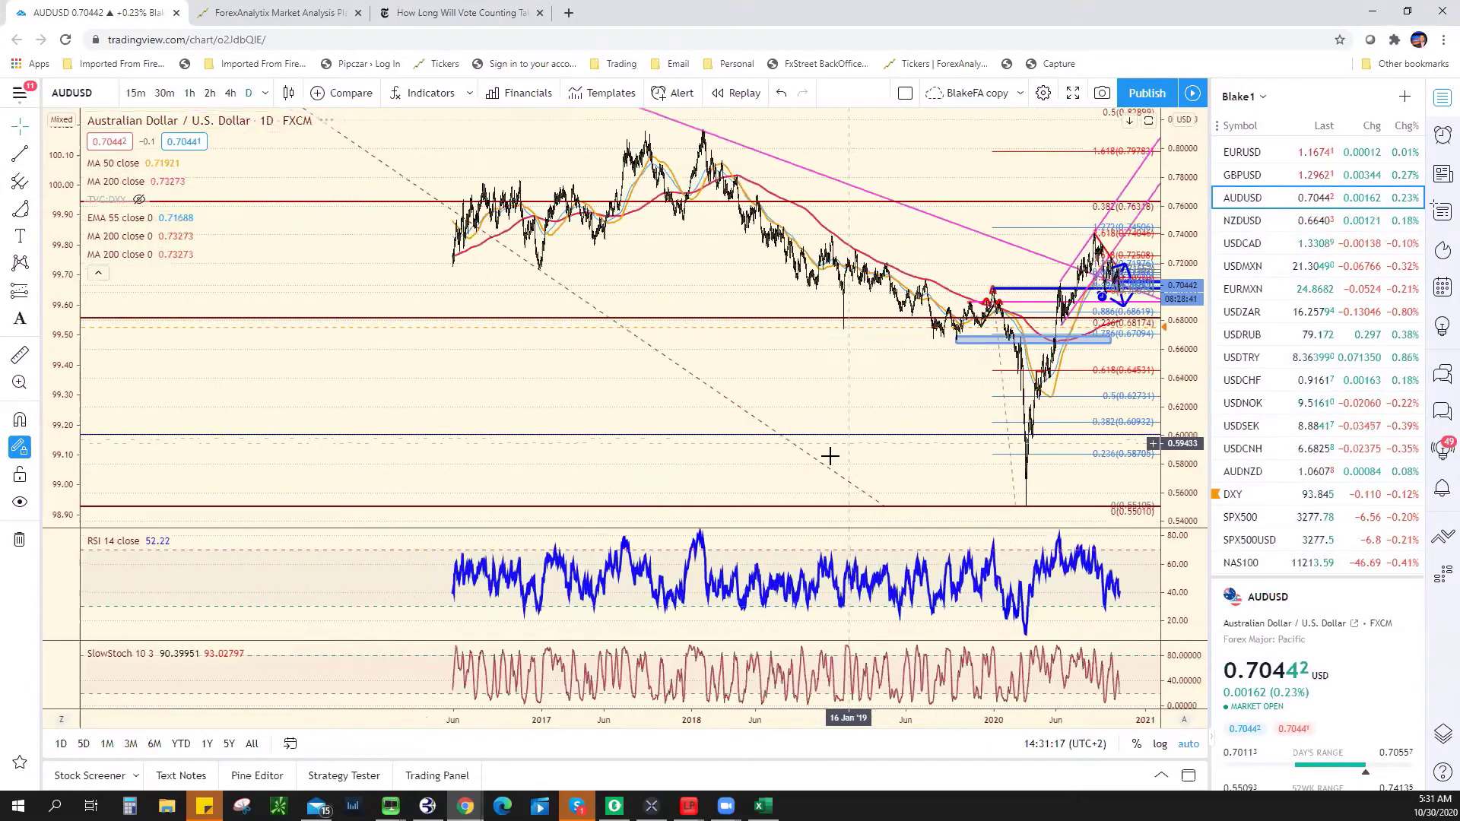
scroll(829, 456, down, 5)
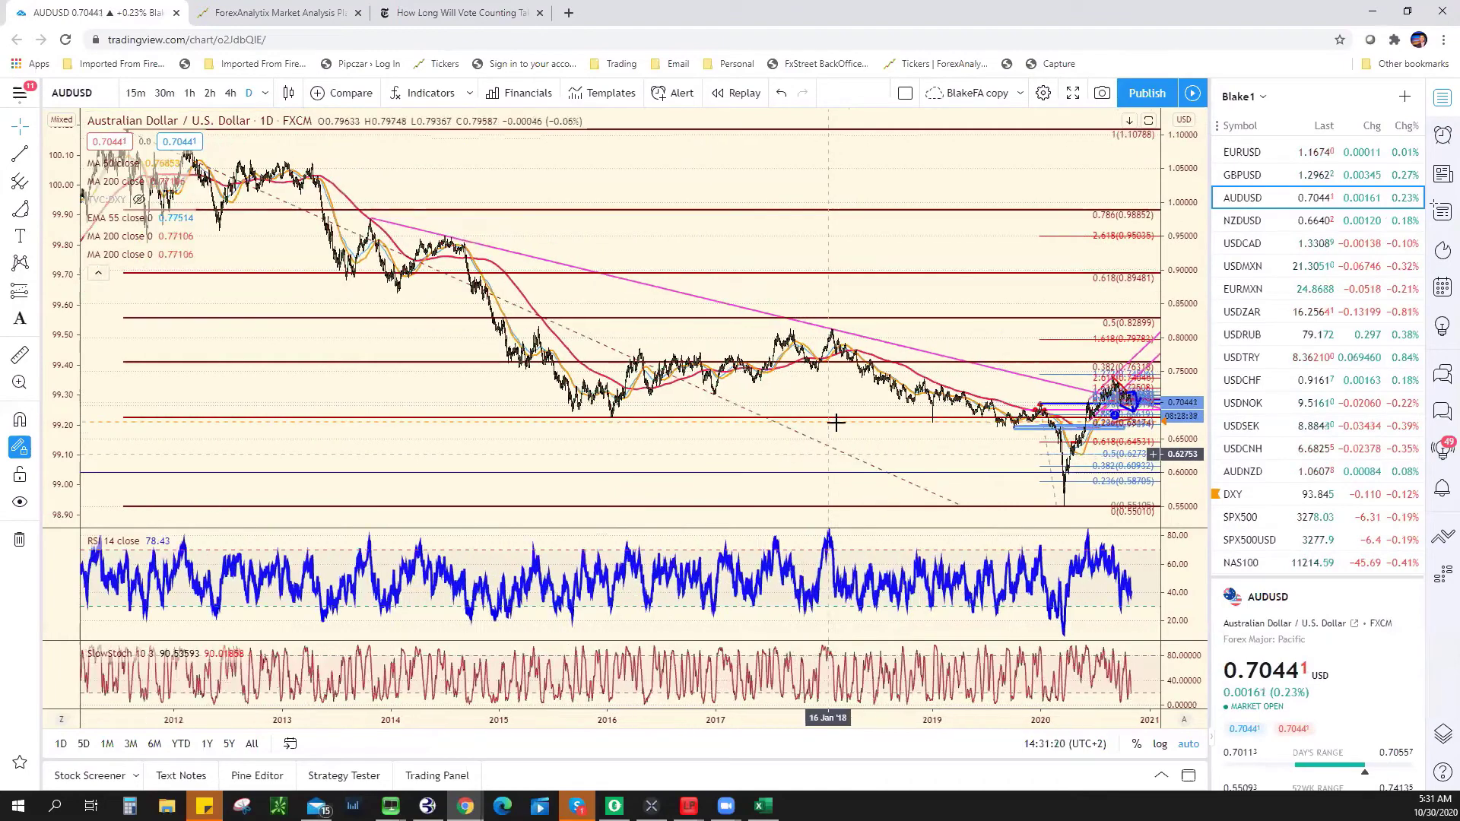
scroll(836, 423, up, 6)
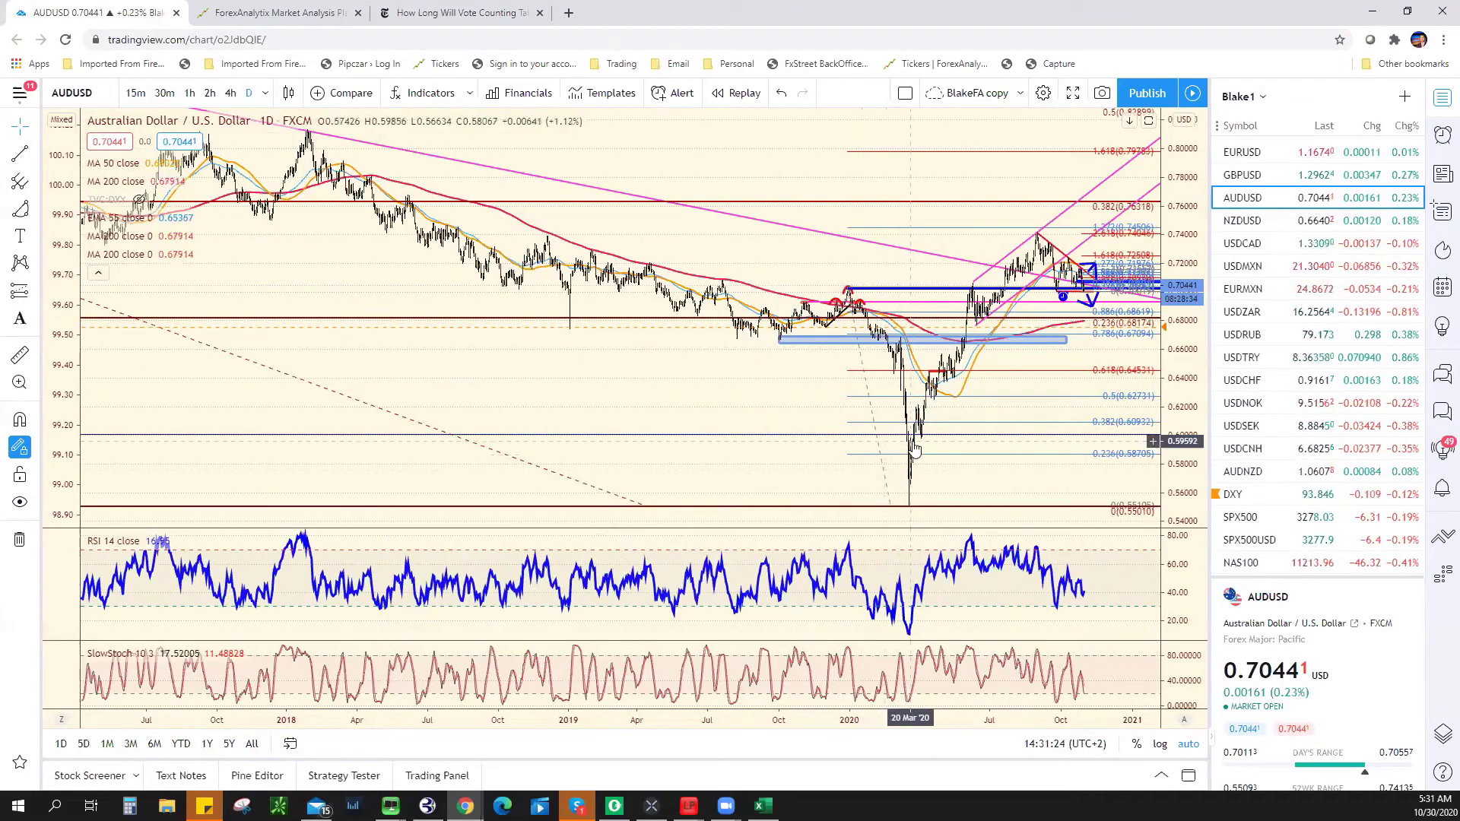
scroll(915, 450, up, 5)
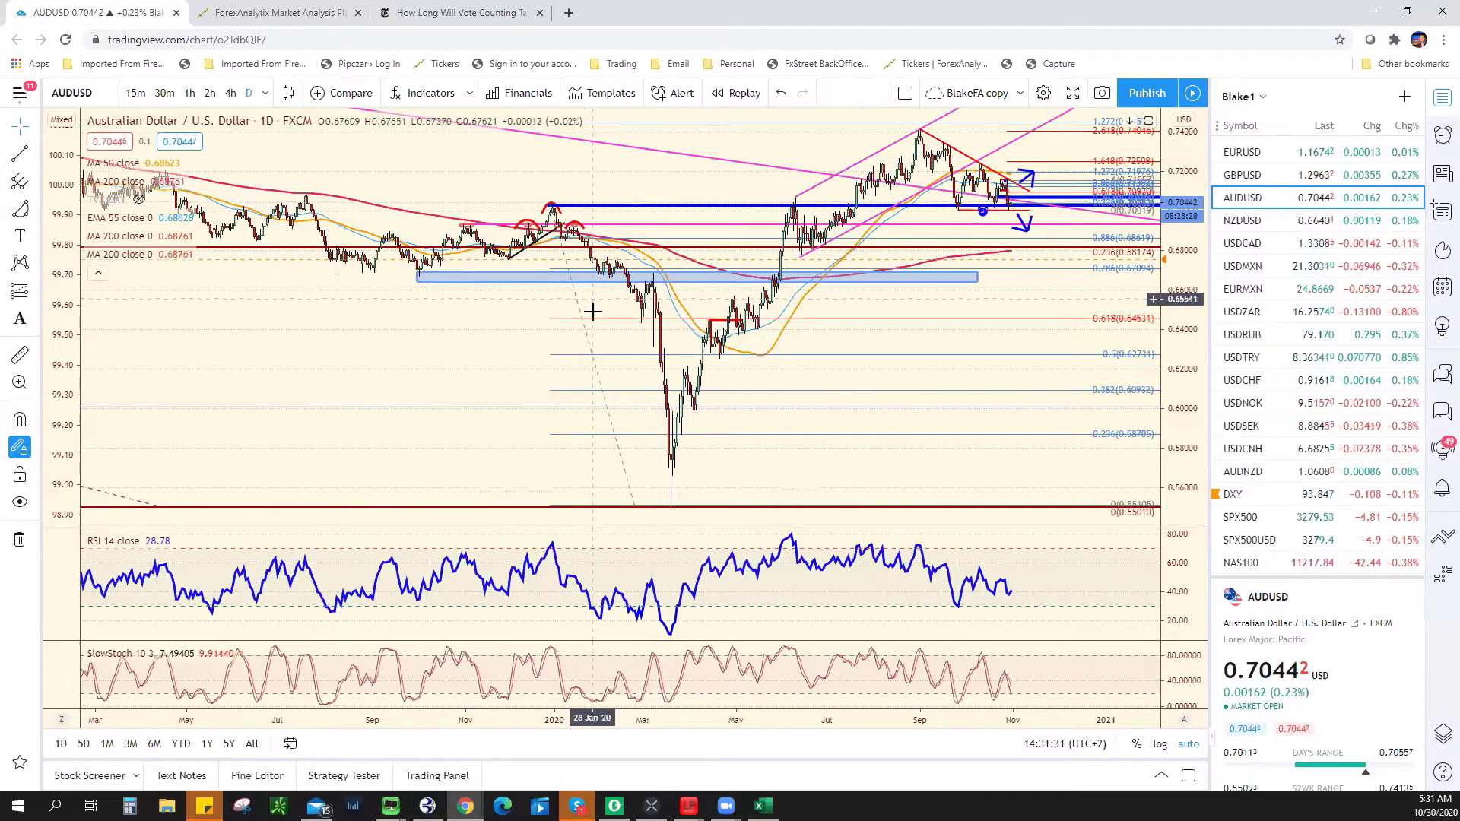
scroll(641, 404, down, 5)
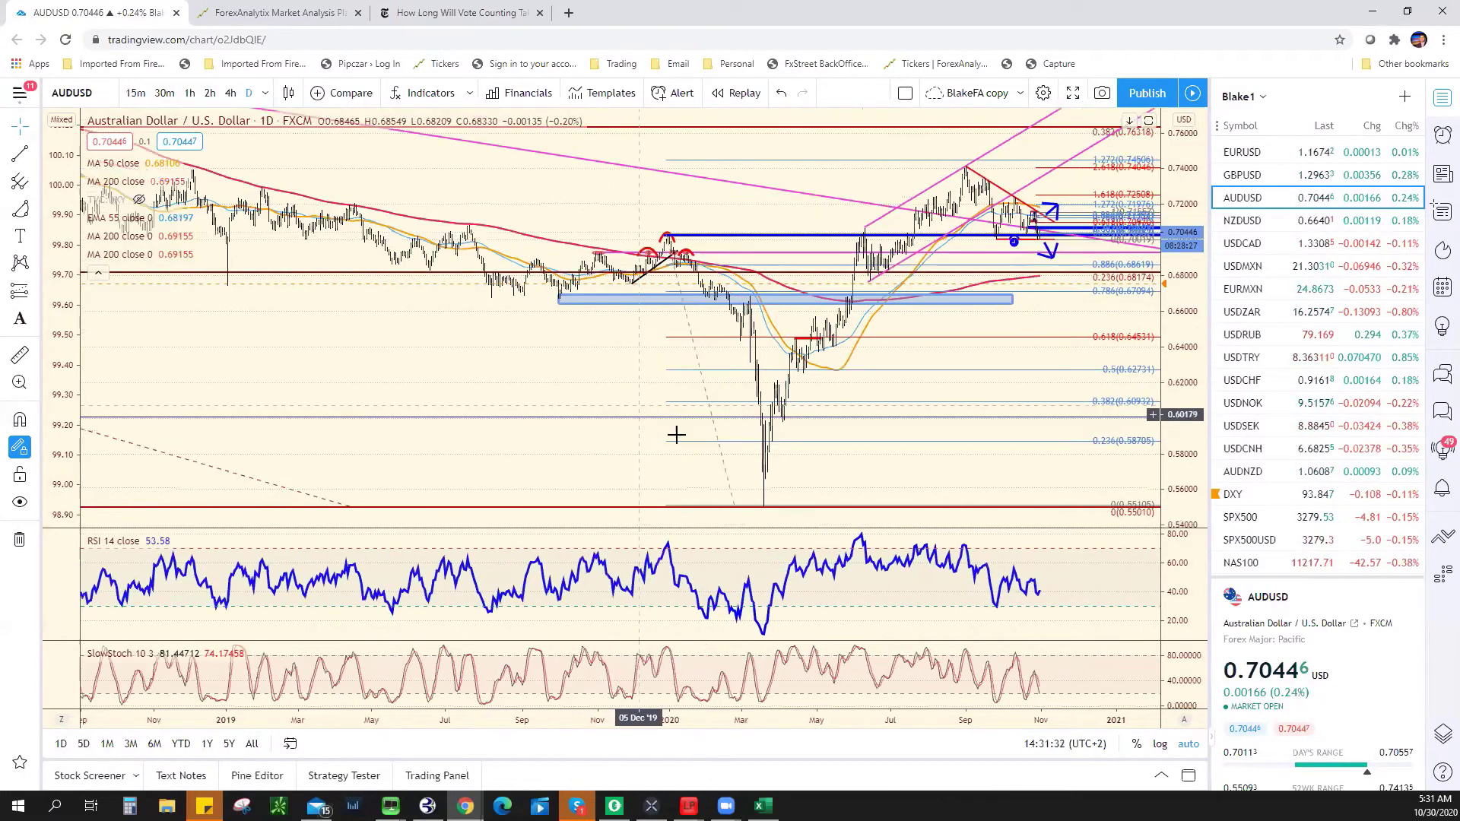
scroll(1004, 476, down, 5)
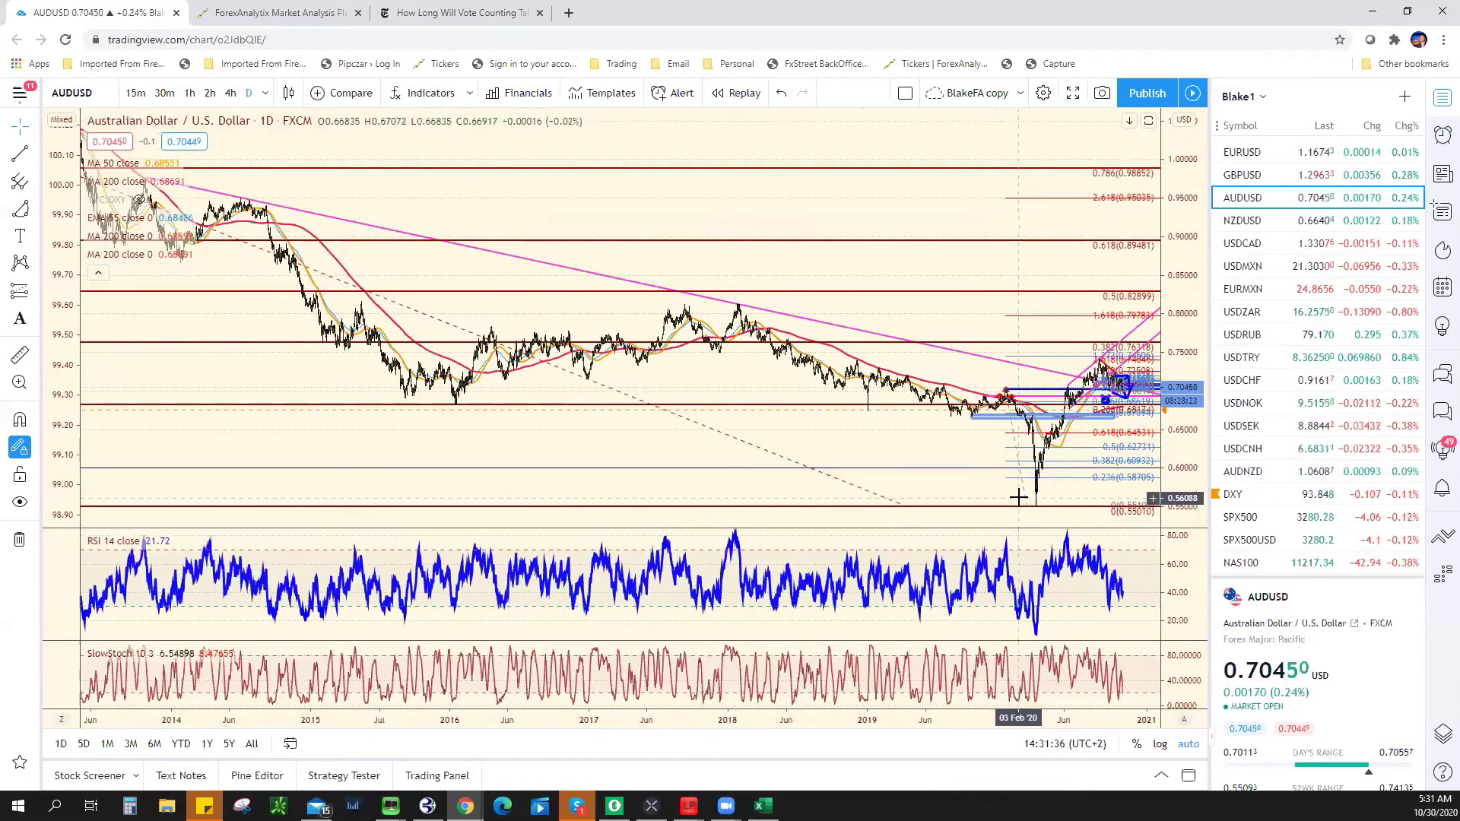
scroll(1019, 497, up, 5)
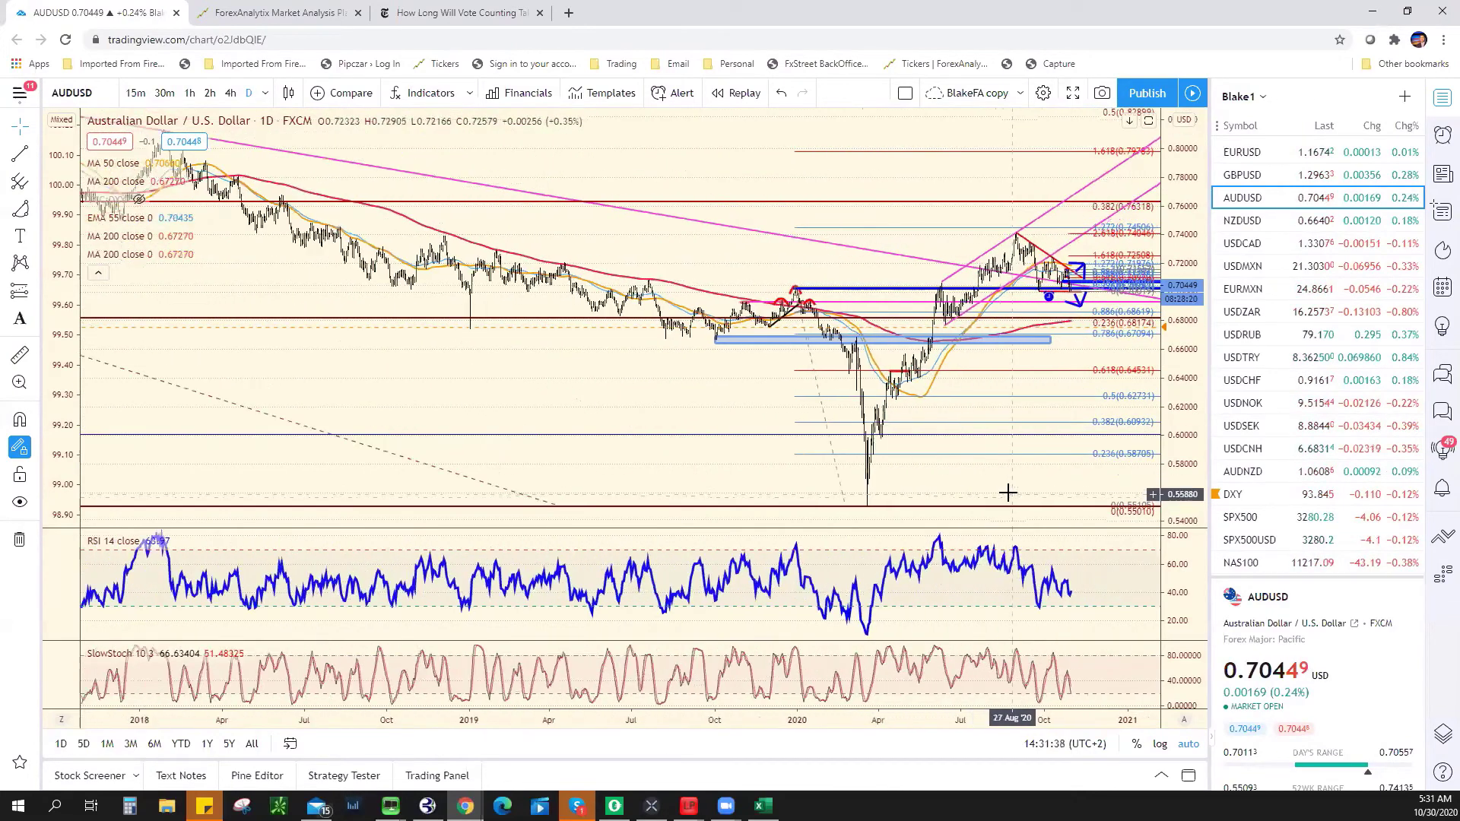
scroll(1008, 493, up, 3)
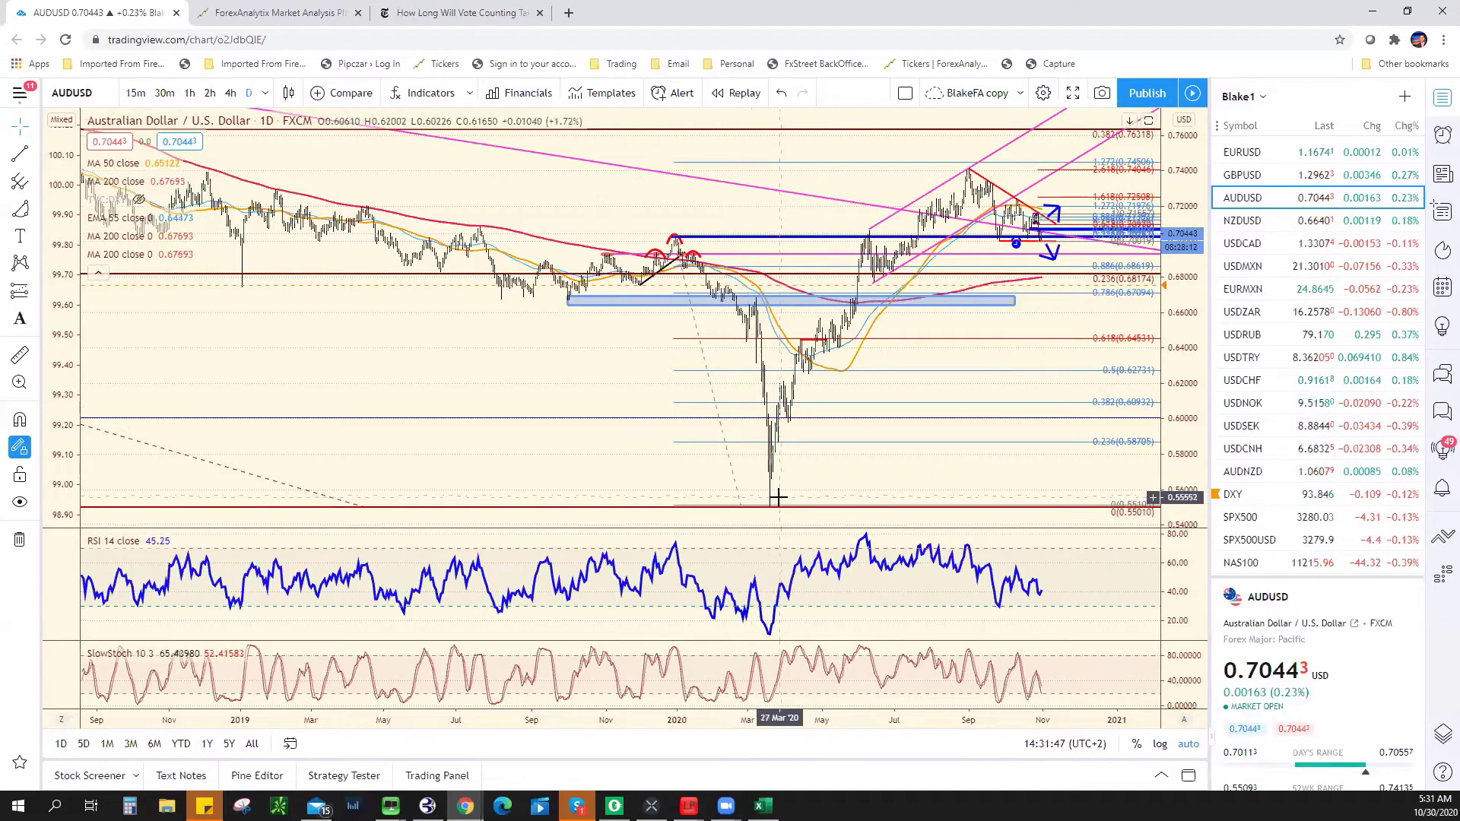
scroll(777, 498, up, 4)
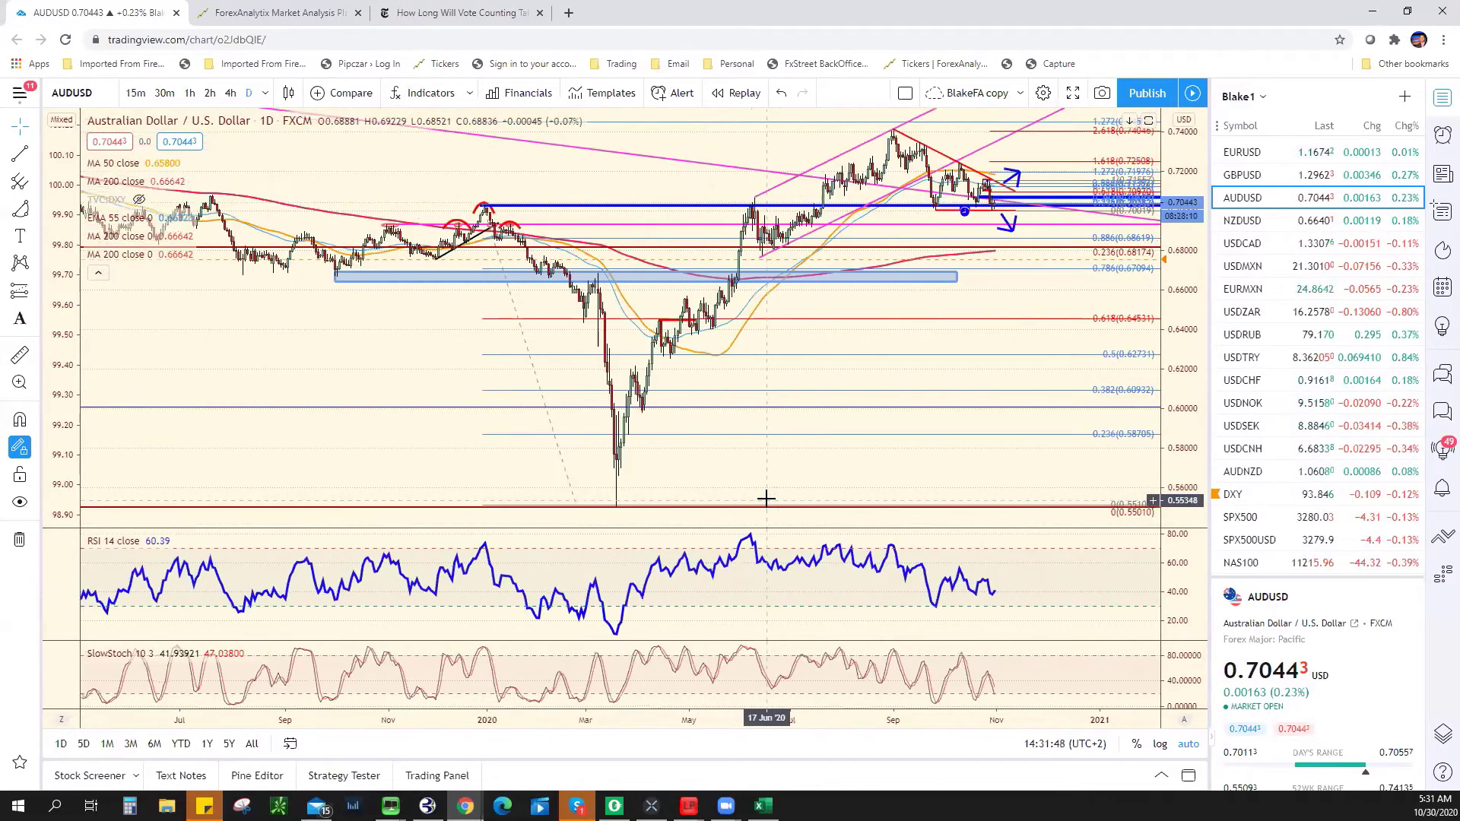
scroll(766, 498, down, 1)
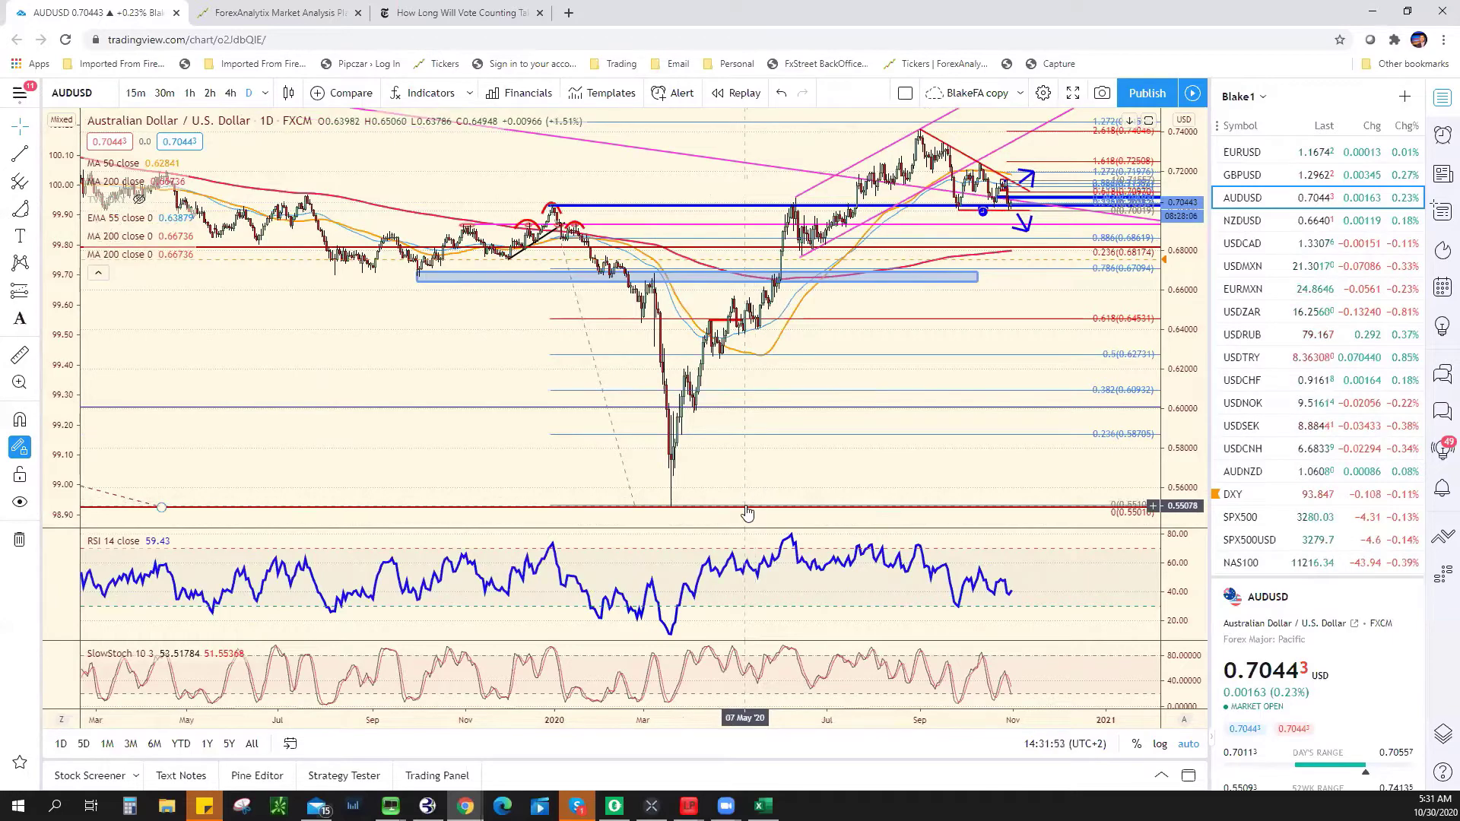
scroll(748, 514, down, 4)
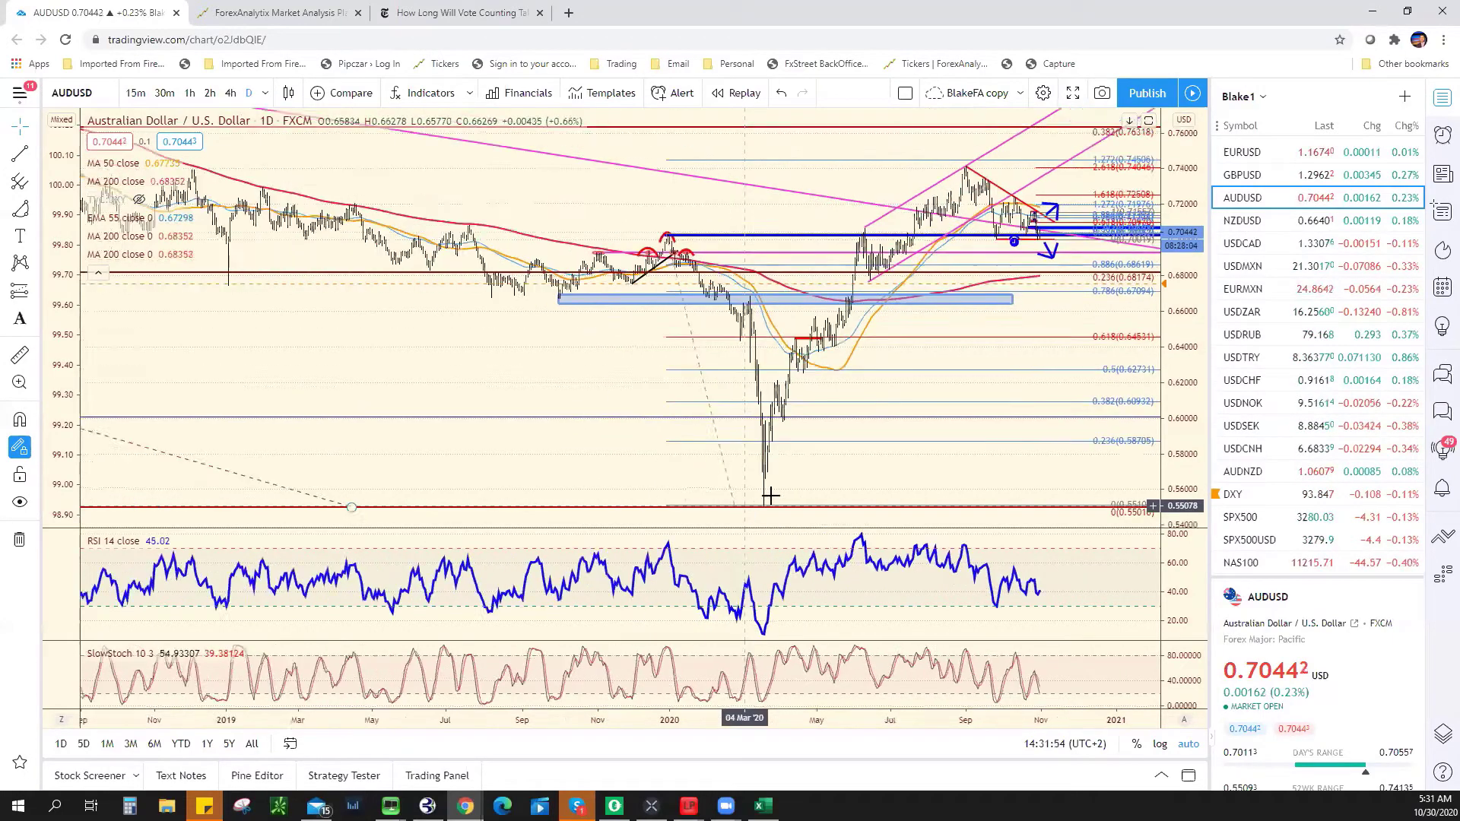
scroll(678, 197, down, 2)
scroll(678, 196, down, 3)
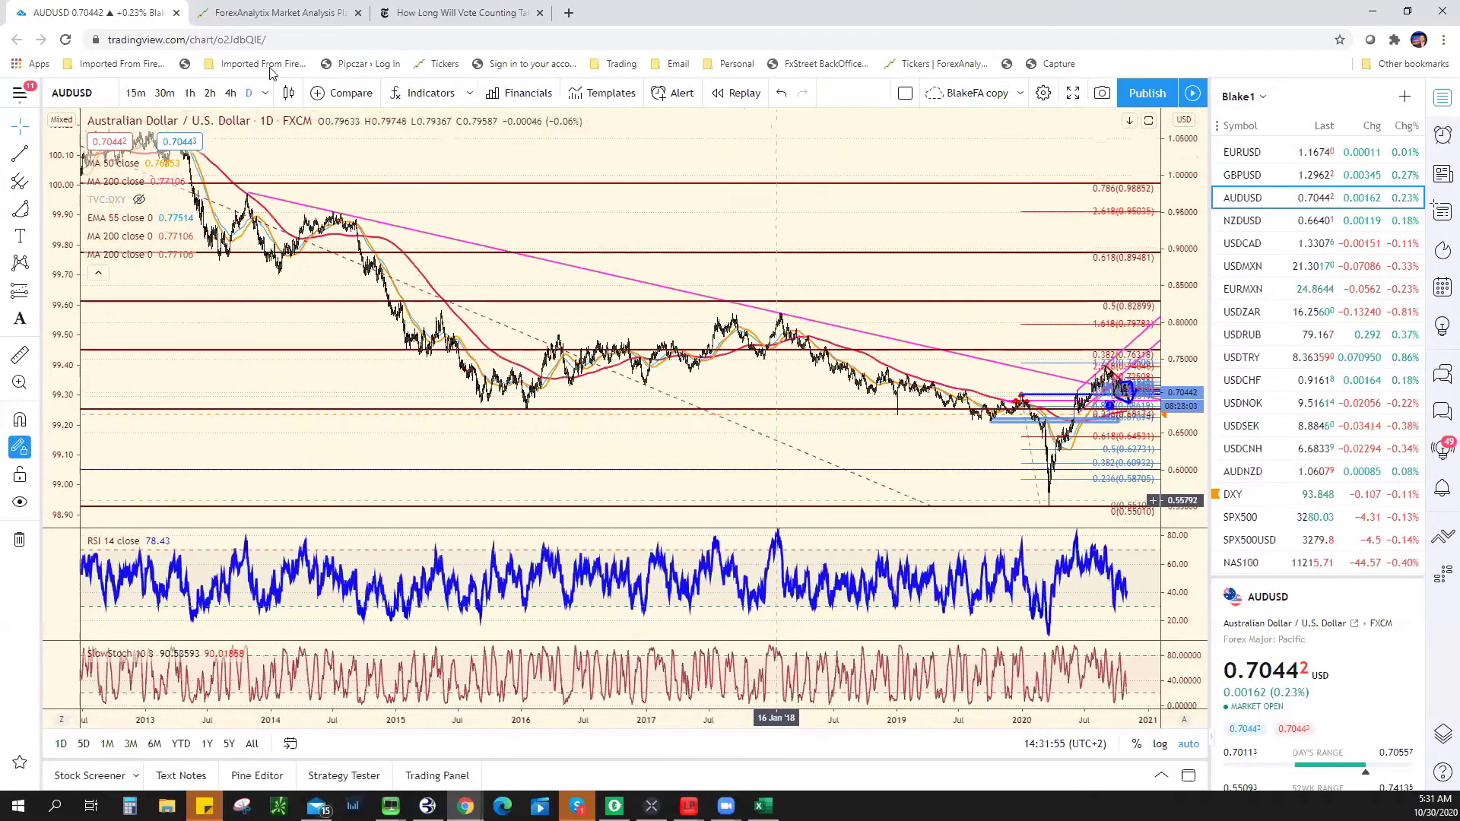
Step: View AUDUSD on the monthly timeframe, then bring up the USDNOK chart
click(265, 93)
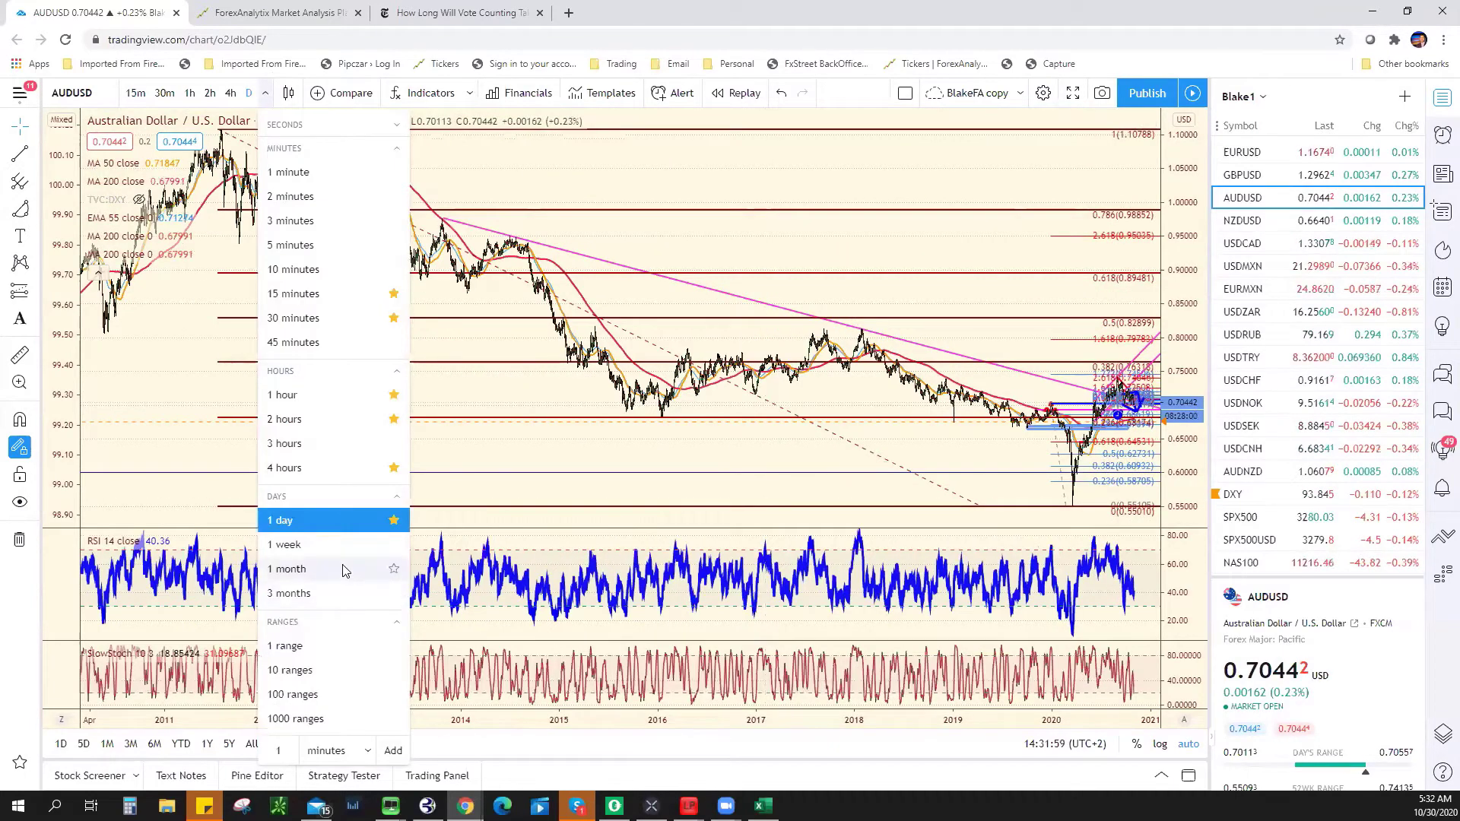
click(304, 569)
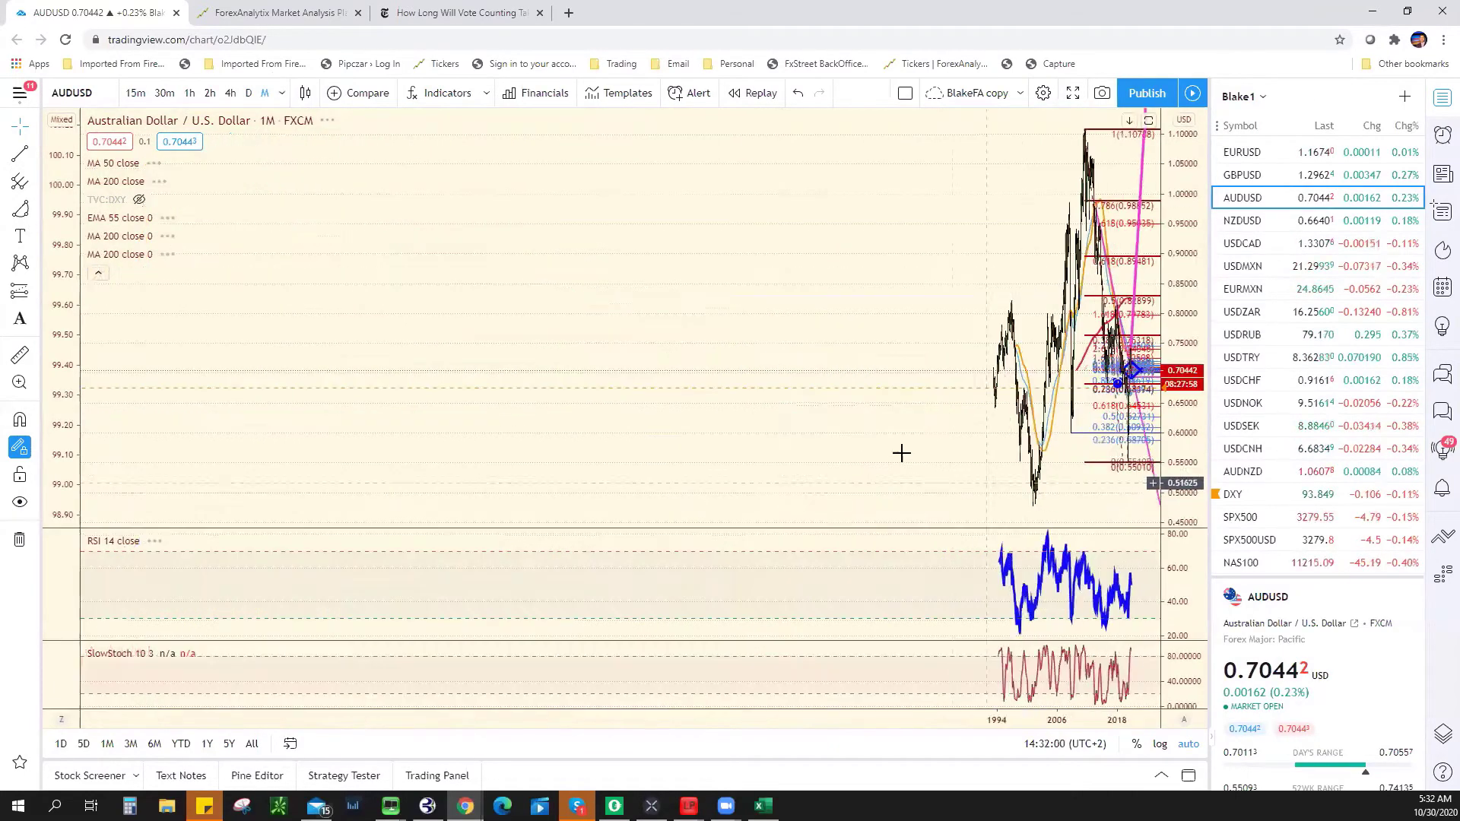
scroll(856, 445, up, 5)
scroll(854, 453, up, 5)
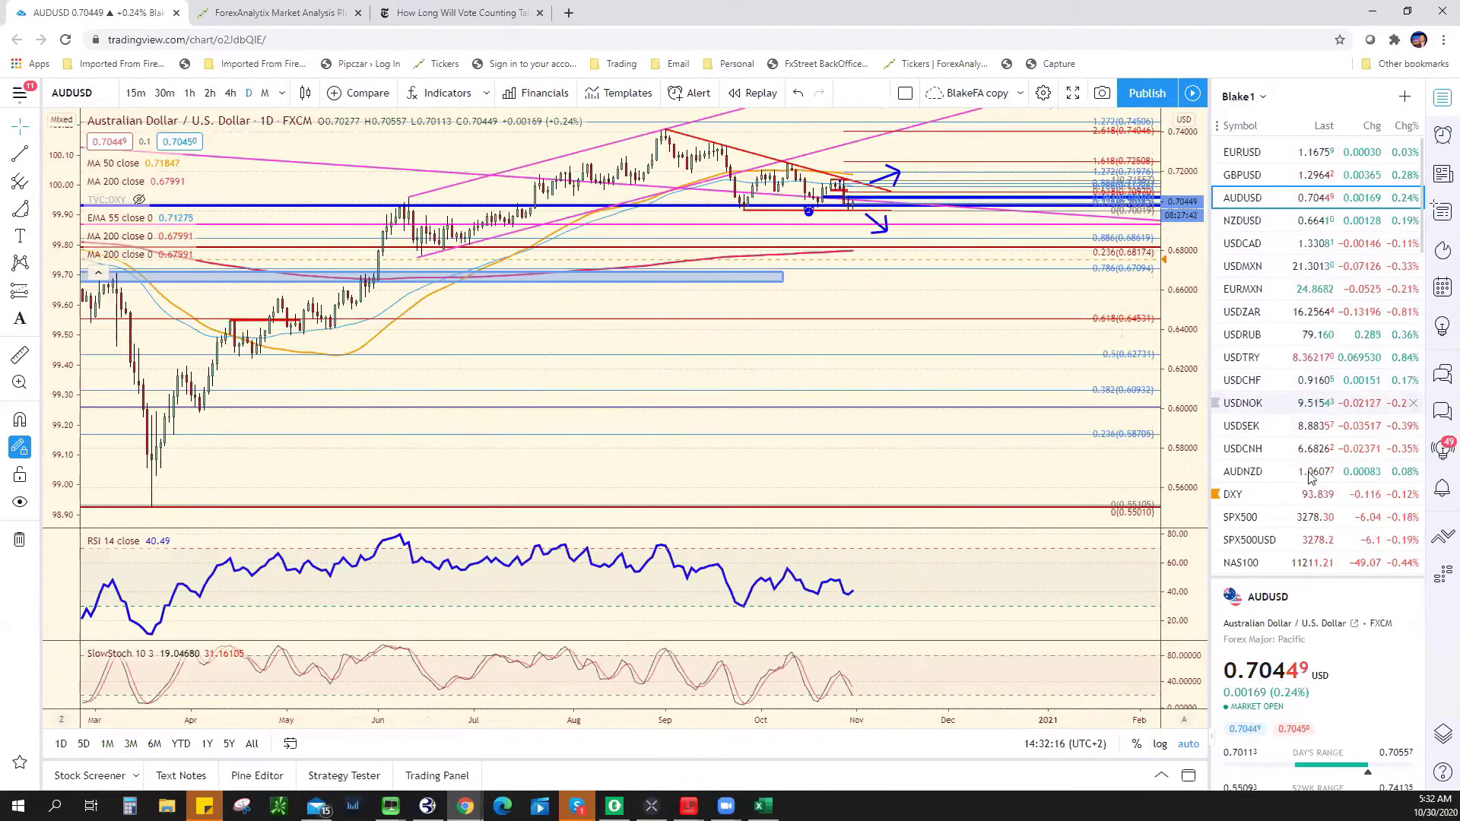
click(1293, 403)
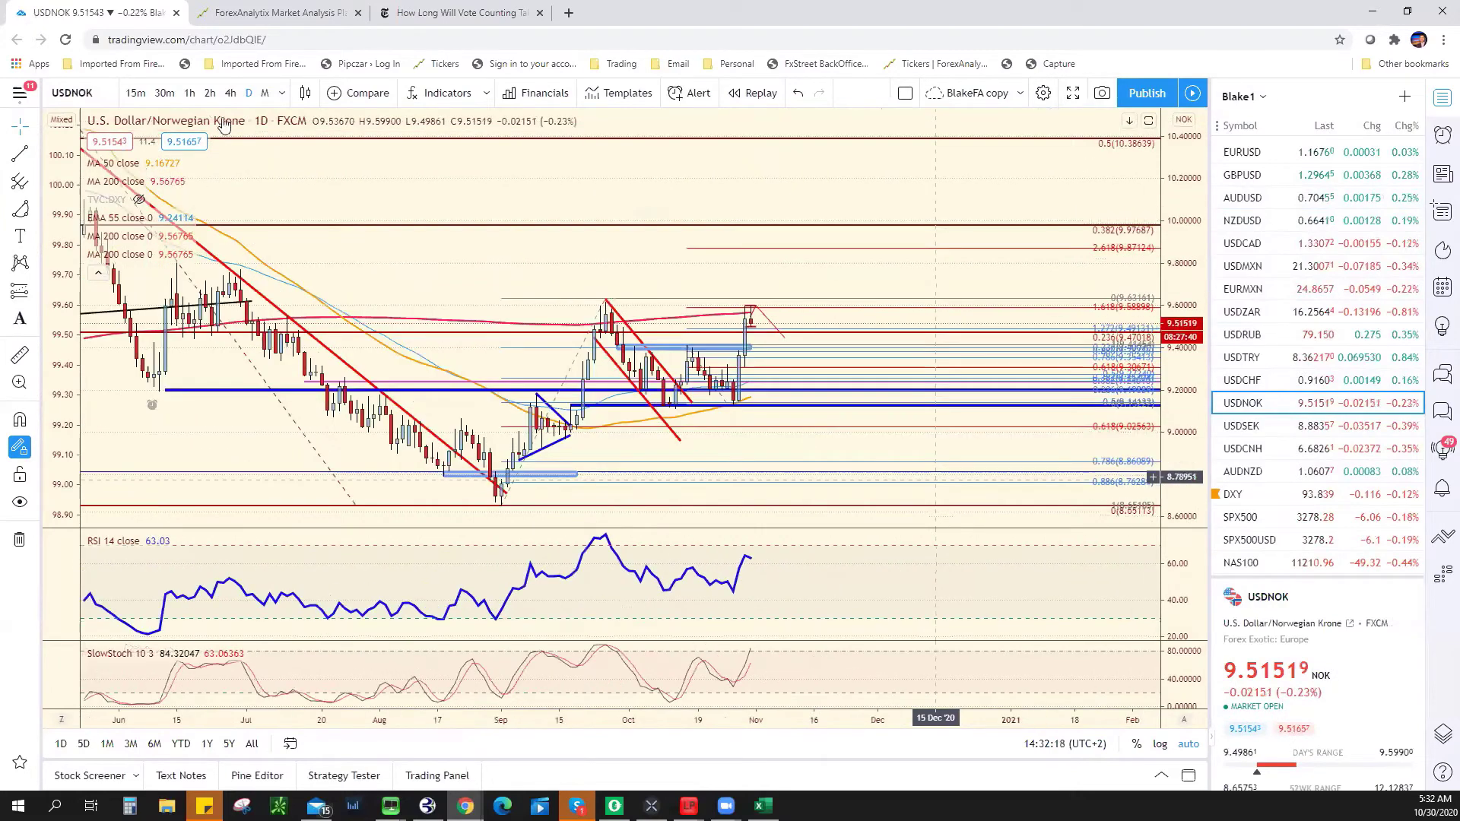
Step: Put USDNOK on the 1-hour timeframe and reset the chart to its default view
scroll(224, 124, up, 3)
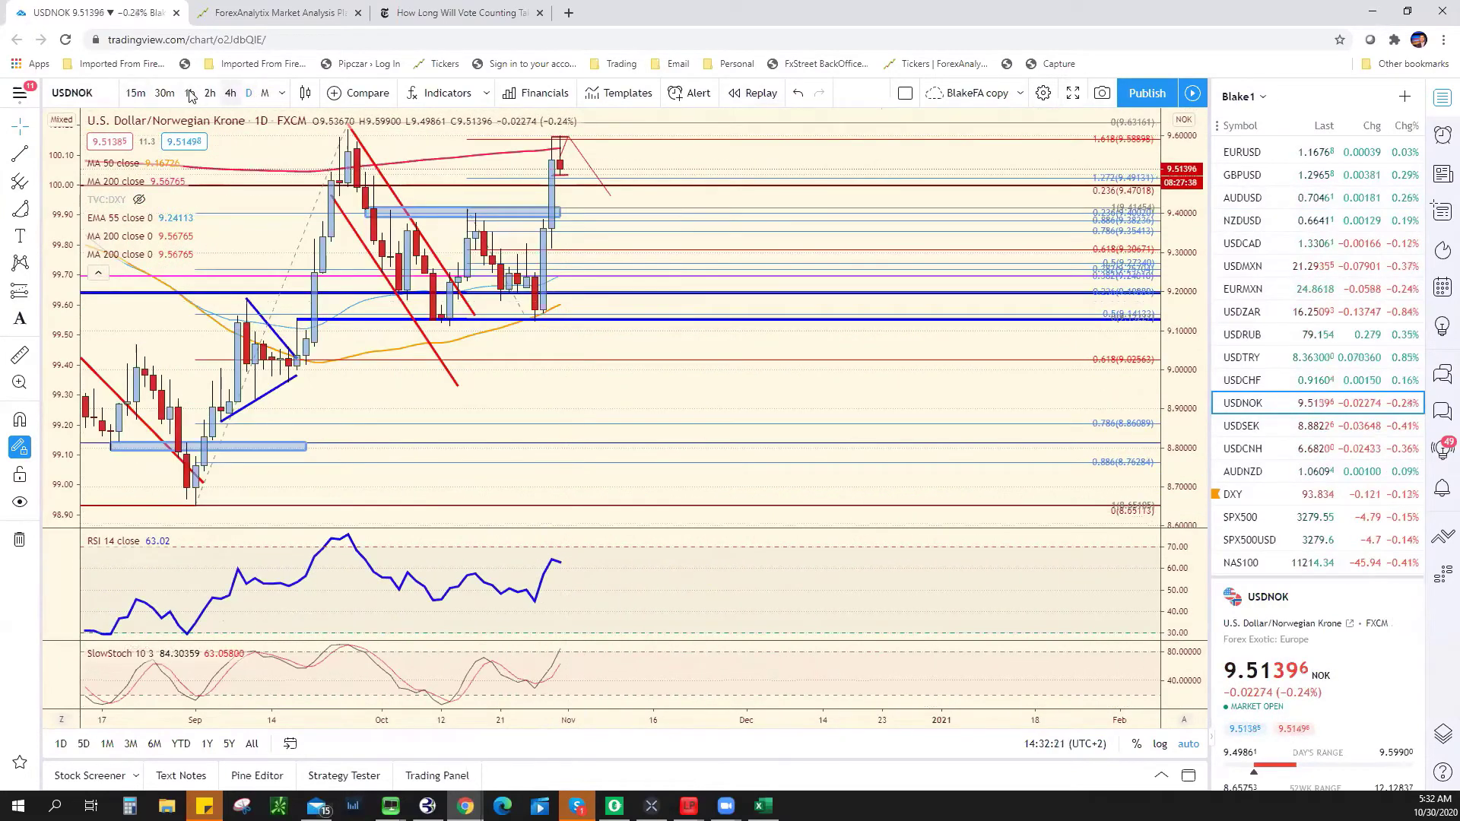
click(190, 92)
right_click(803, 396)
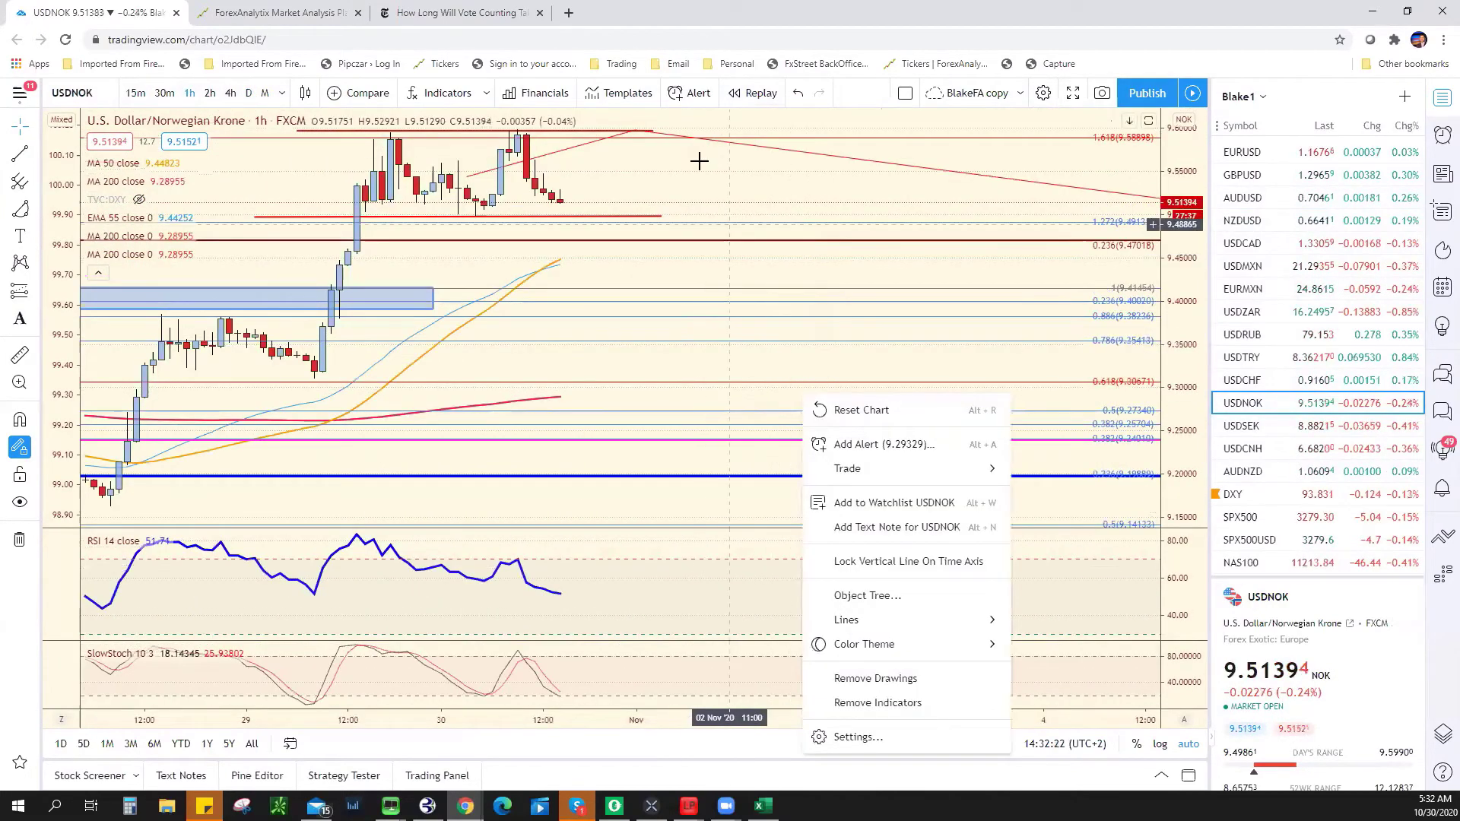
key(alt+r)
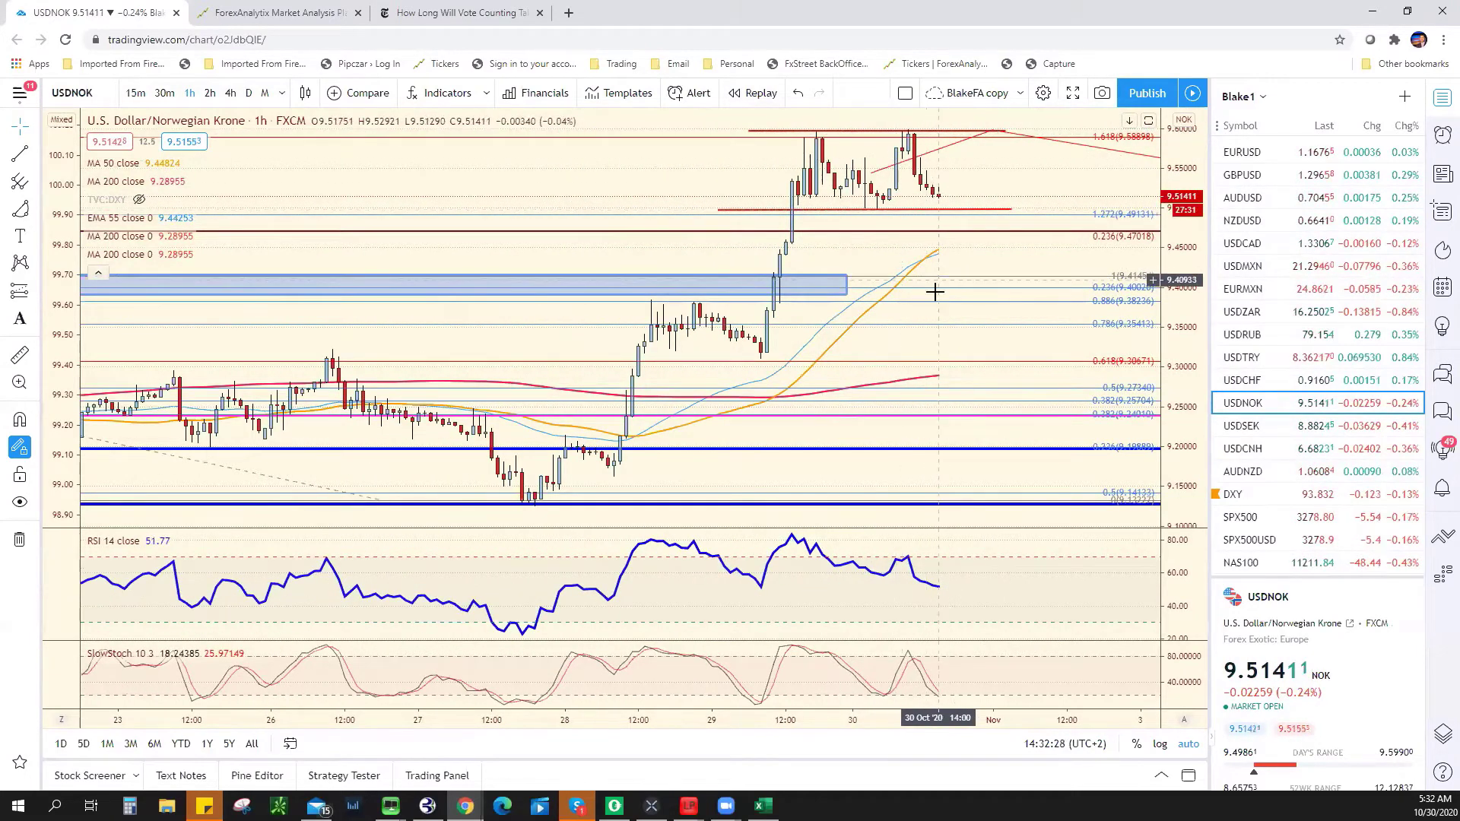
Step: Zoom out and pan the USDNOK hourly chart to show the last few weeks of bars, then go to ForexAnalytix
scroll(880, 312, down, 2)
scroll(880, 312, down, 1)
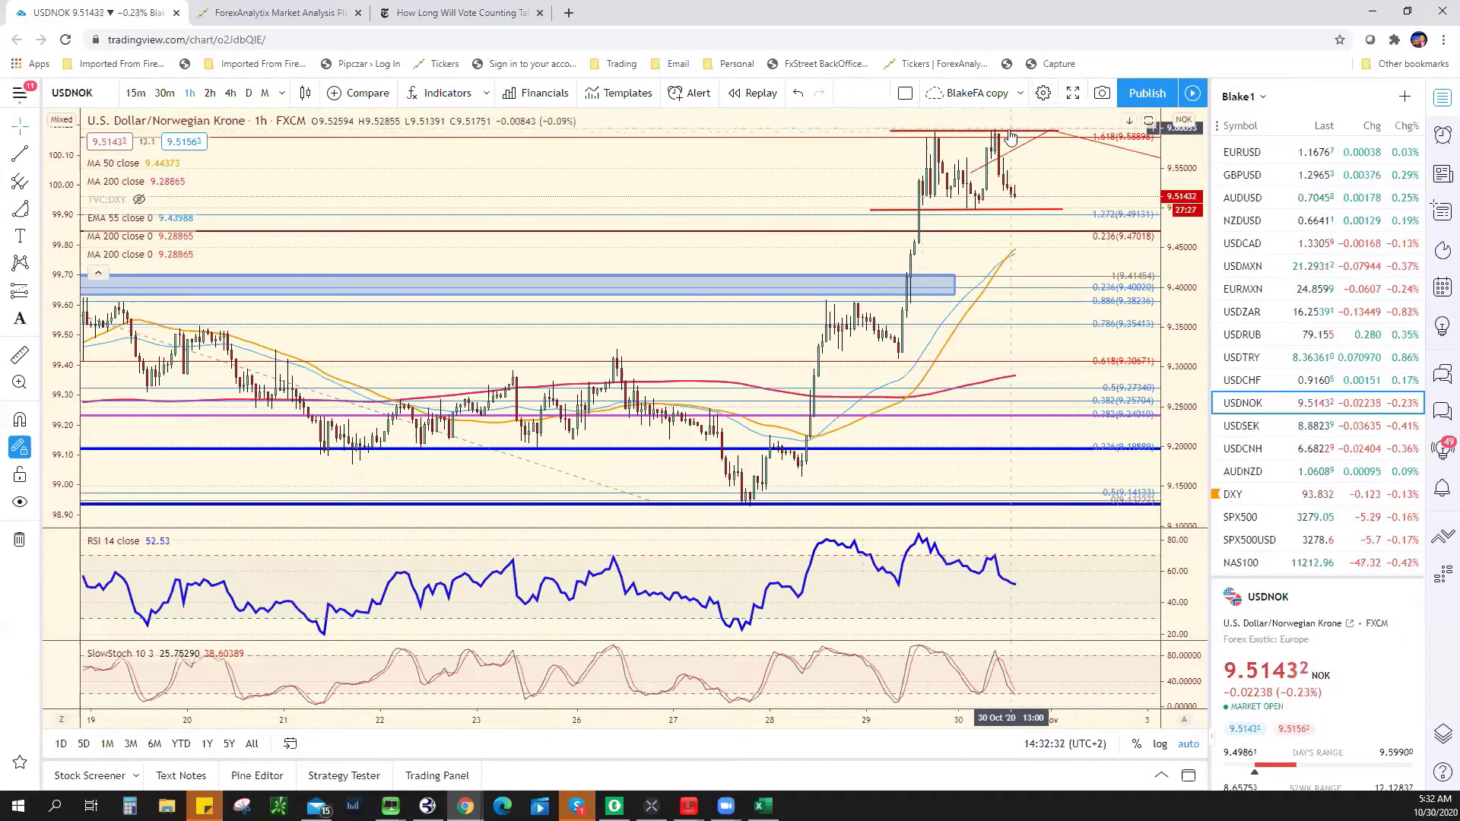
scroll(982, 335, down, 2)
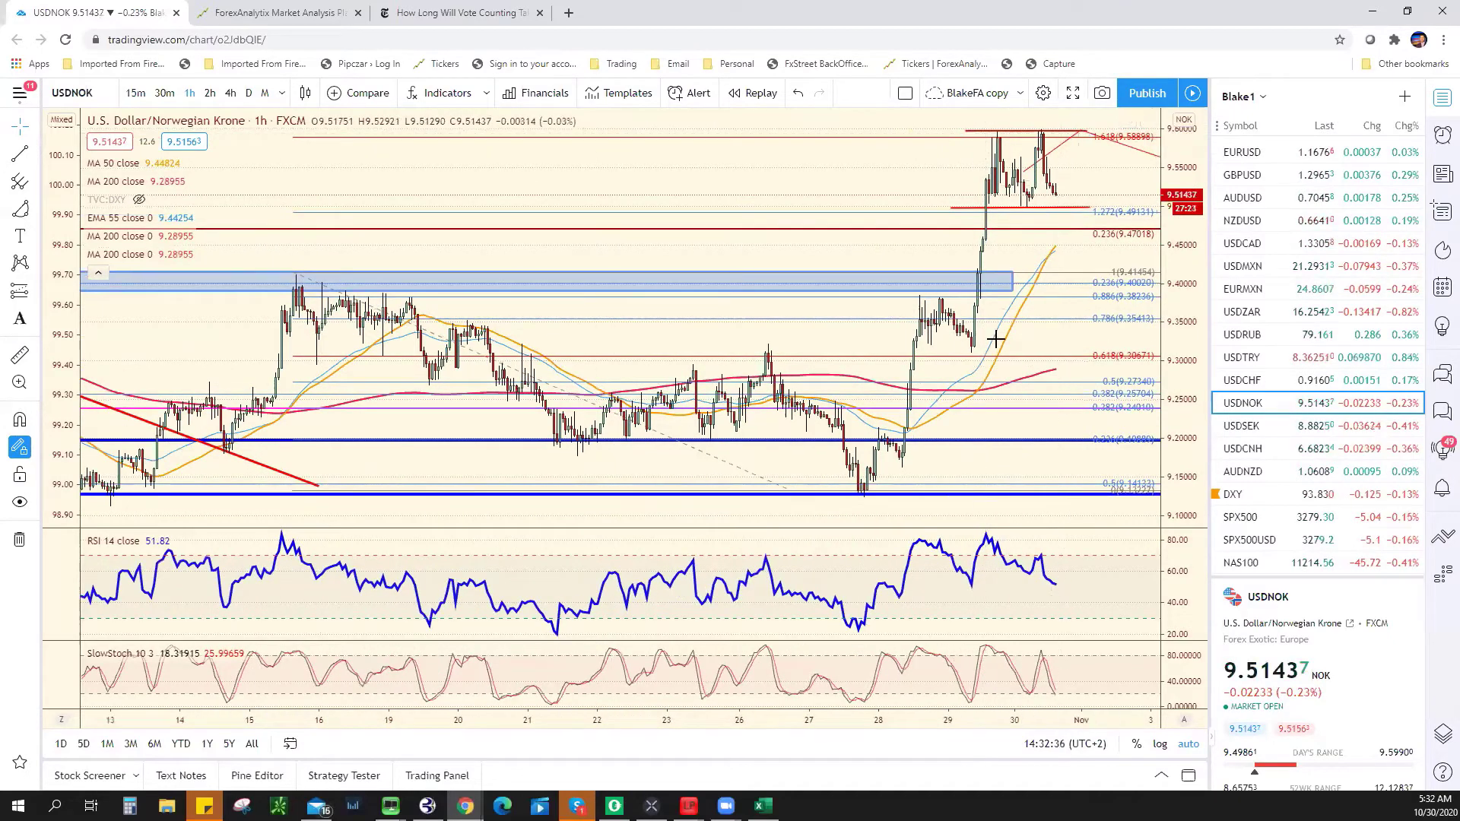
scroll(831, 162, down, 1)
drag(506, 170, 272, 183)
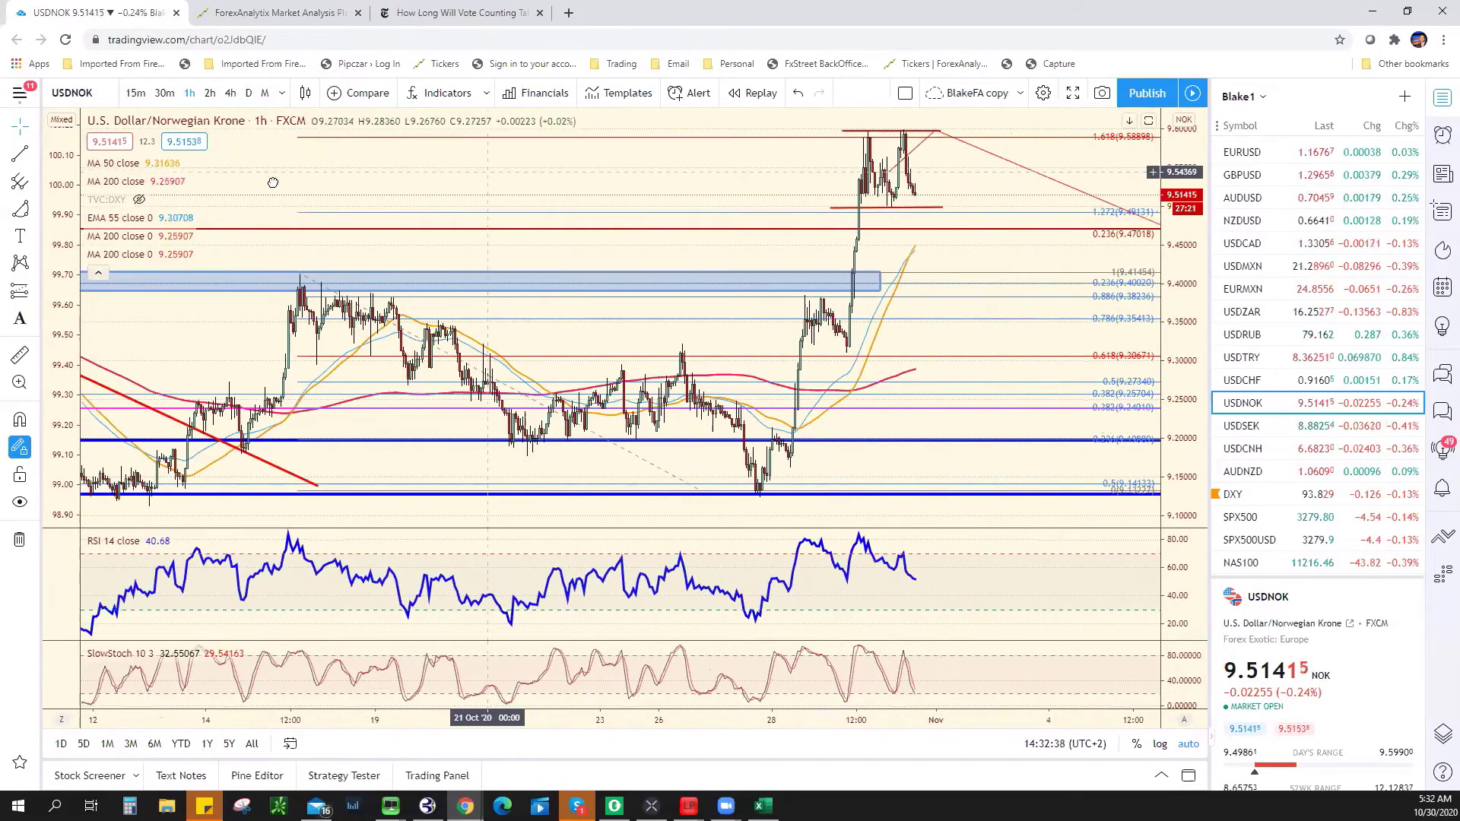
scroll(874, 346, down, 2)
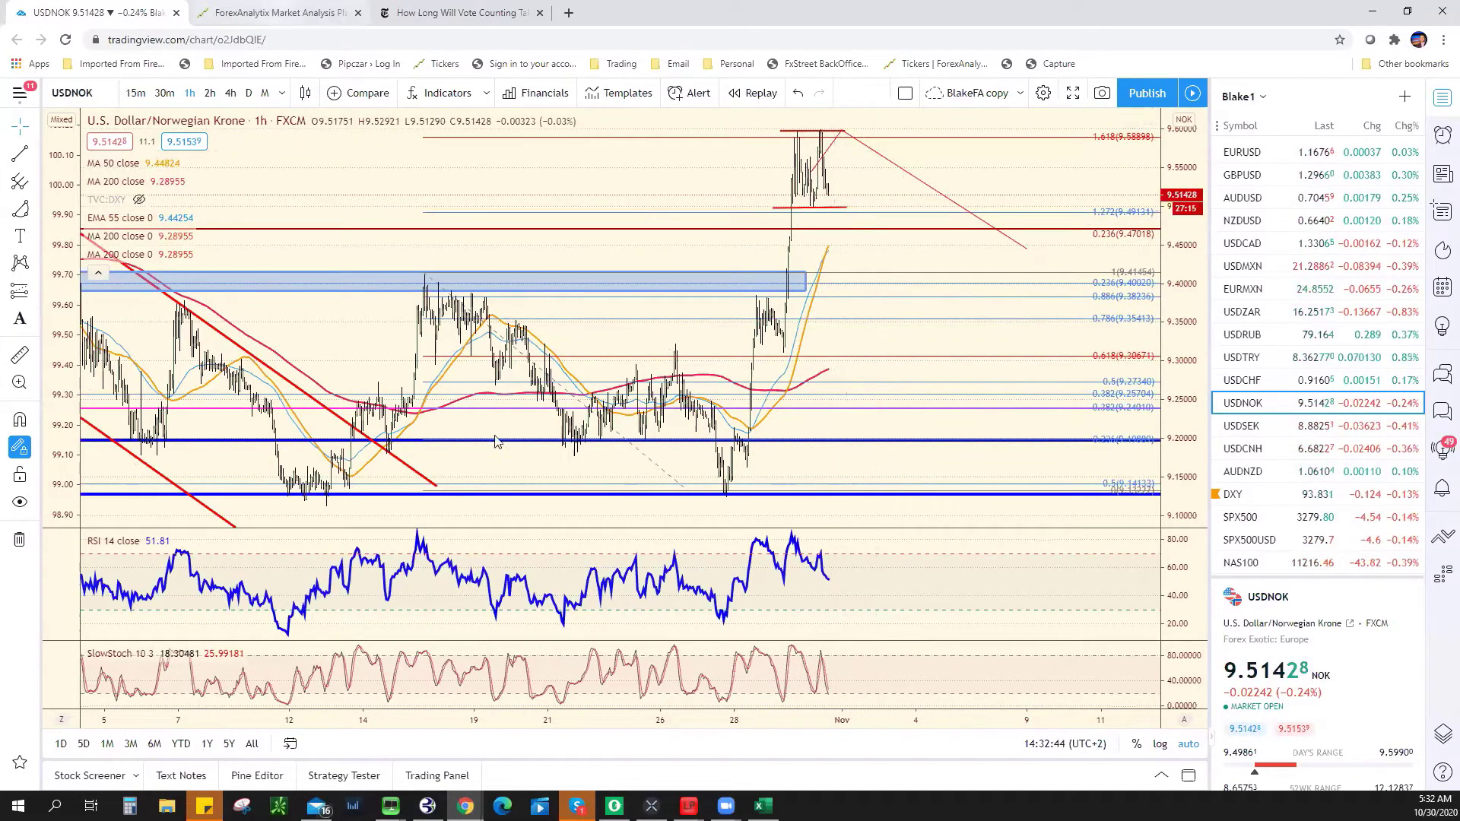
key(ctrl+Tab)
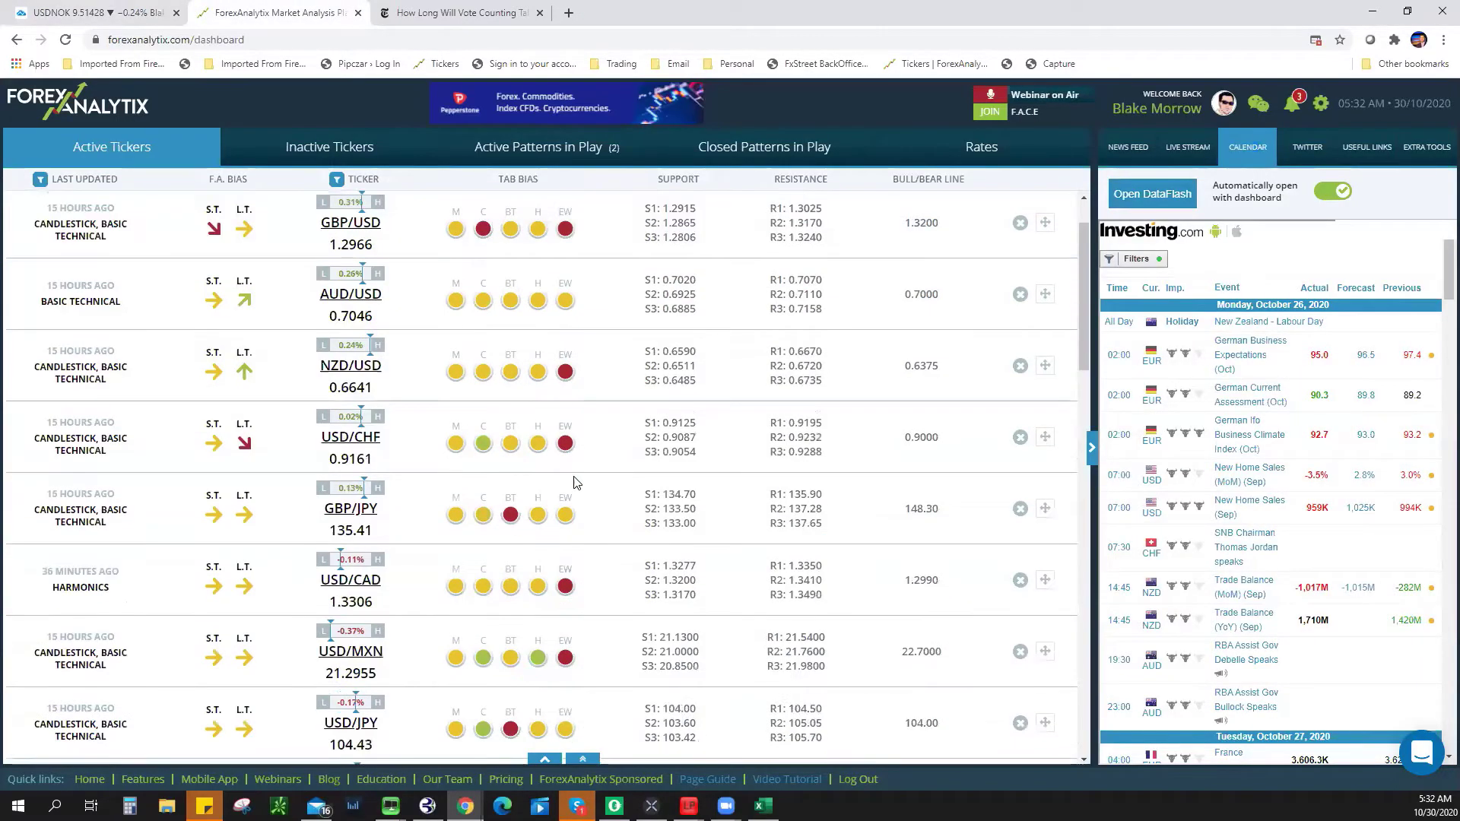
Step: Read the USD/NOK Basic Technical End of Day Analysis, then return to TradingView's USDNOK chart
scroll(574, 482, down, 7)
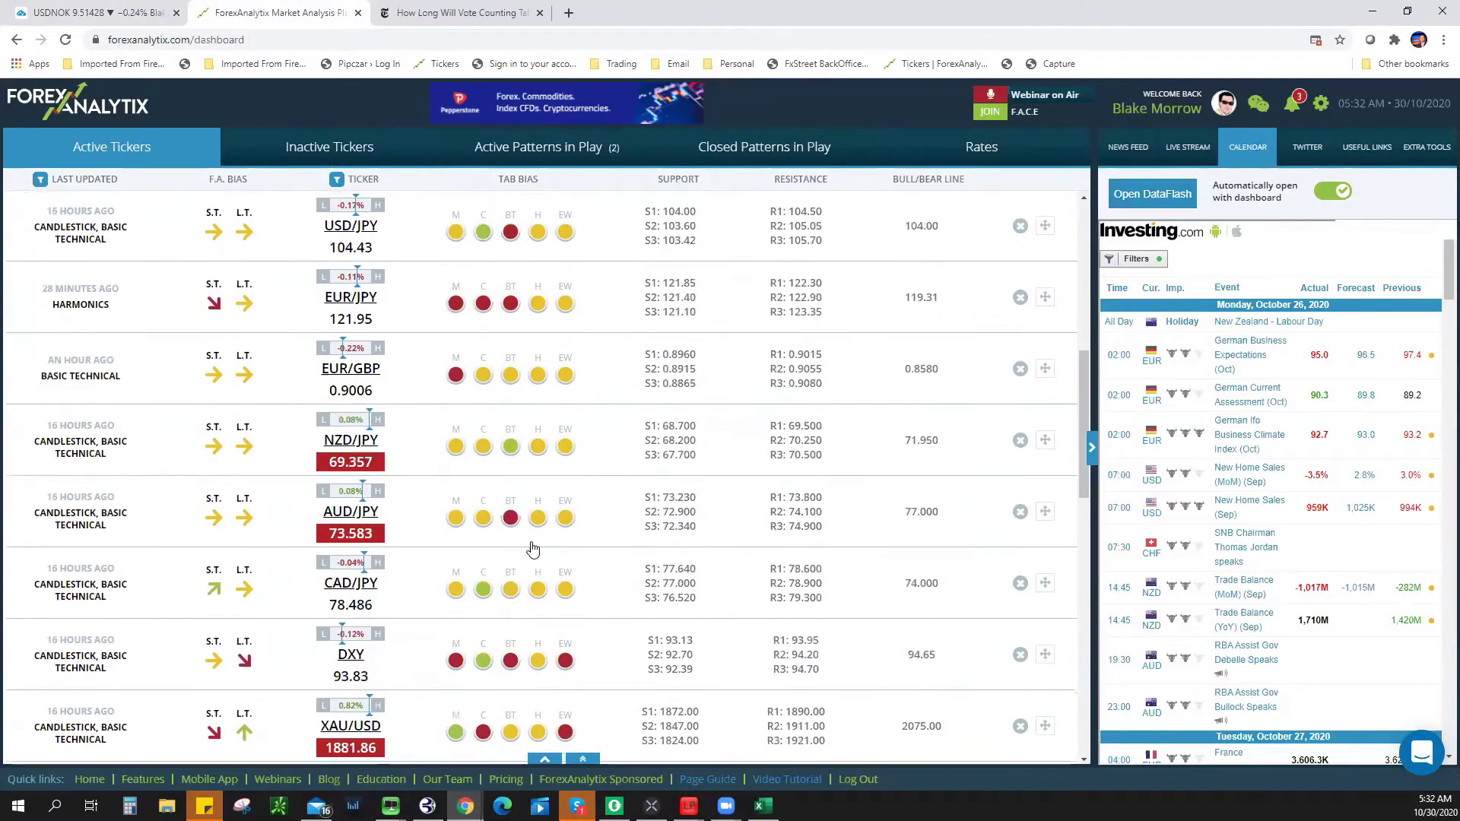
scroll(532, 549, down, 6)
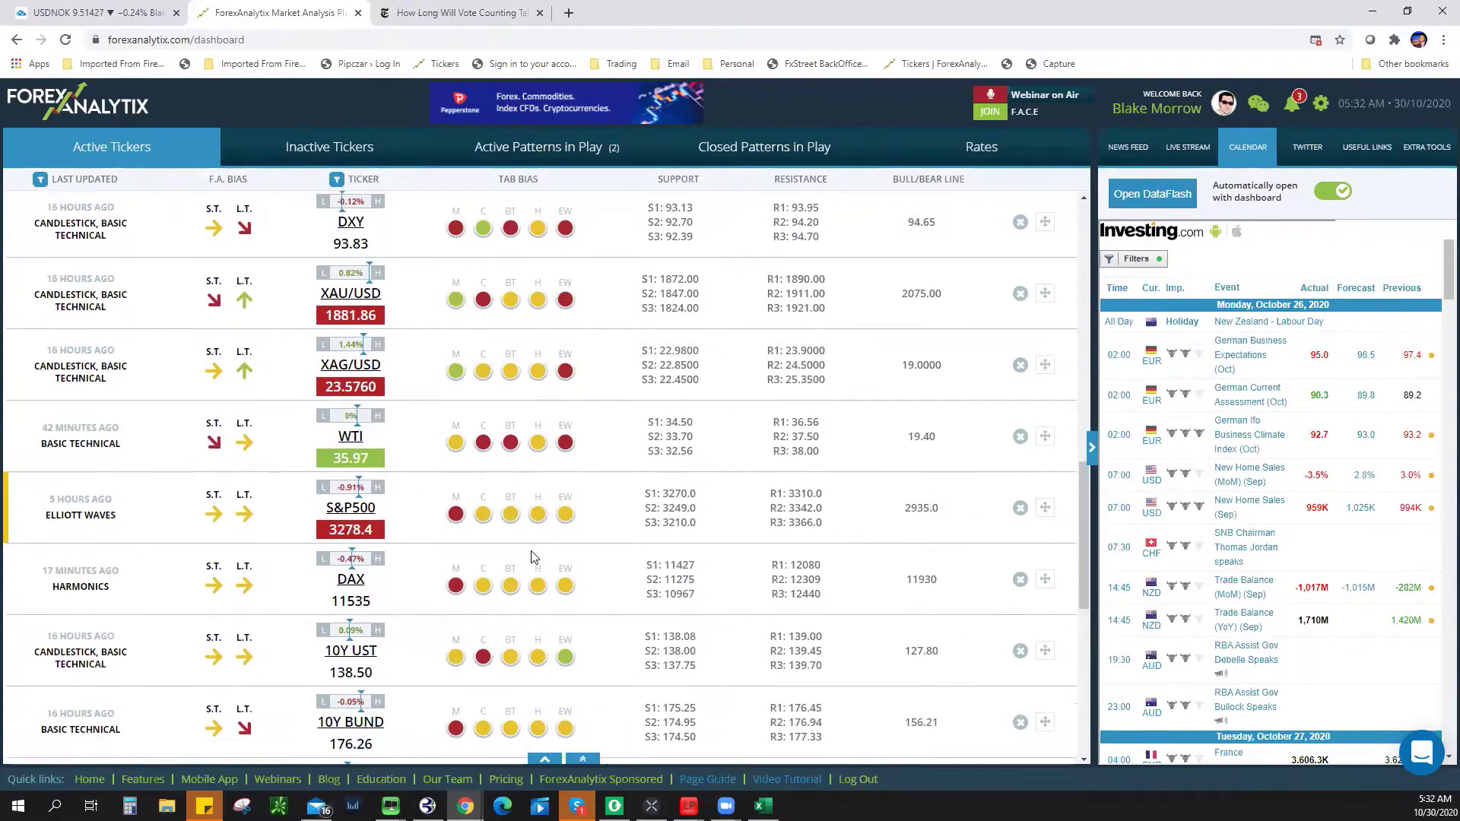
scroll(534, 557, down, 7)
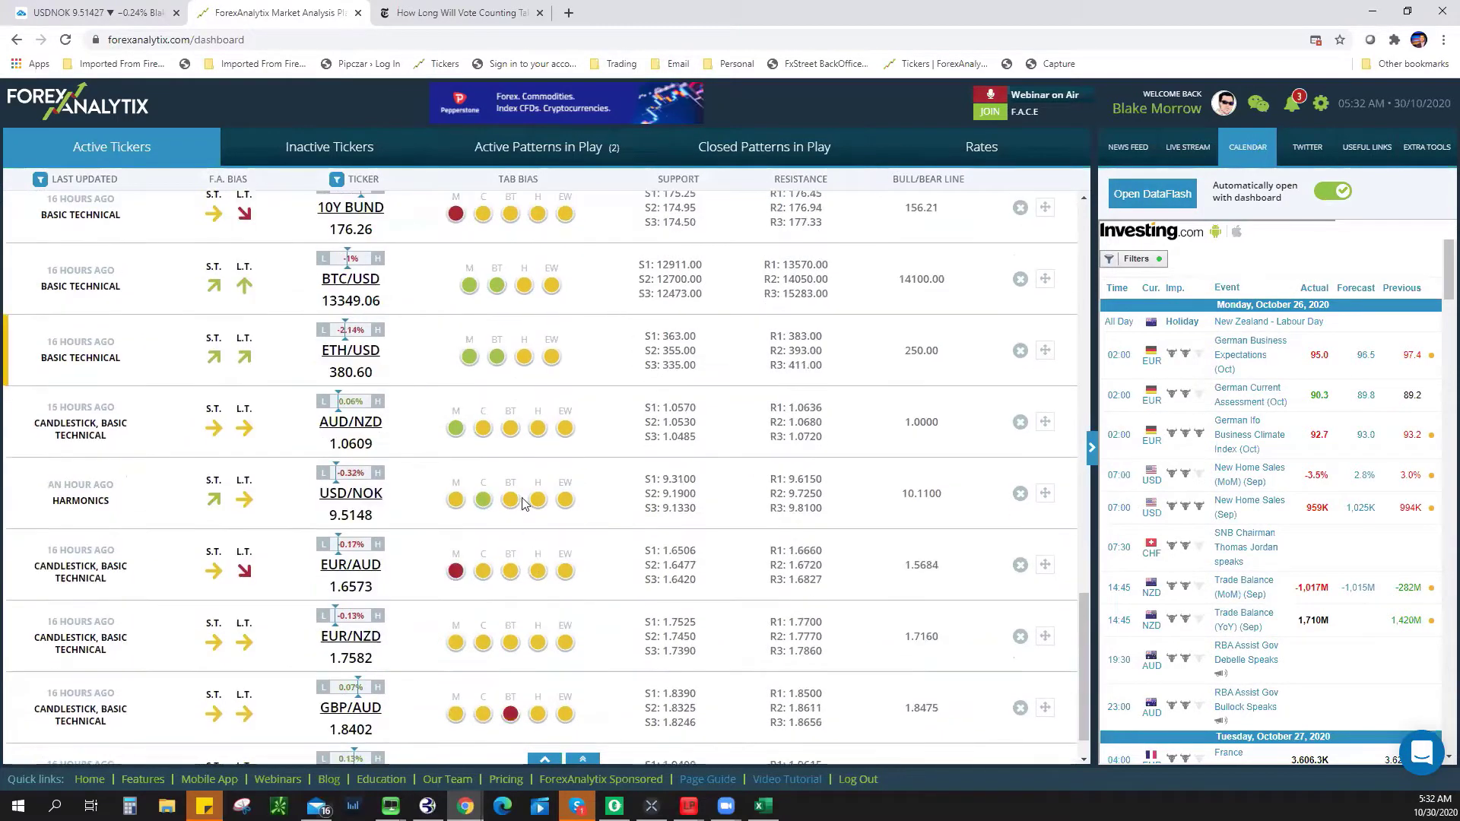
click(511, 505)
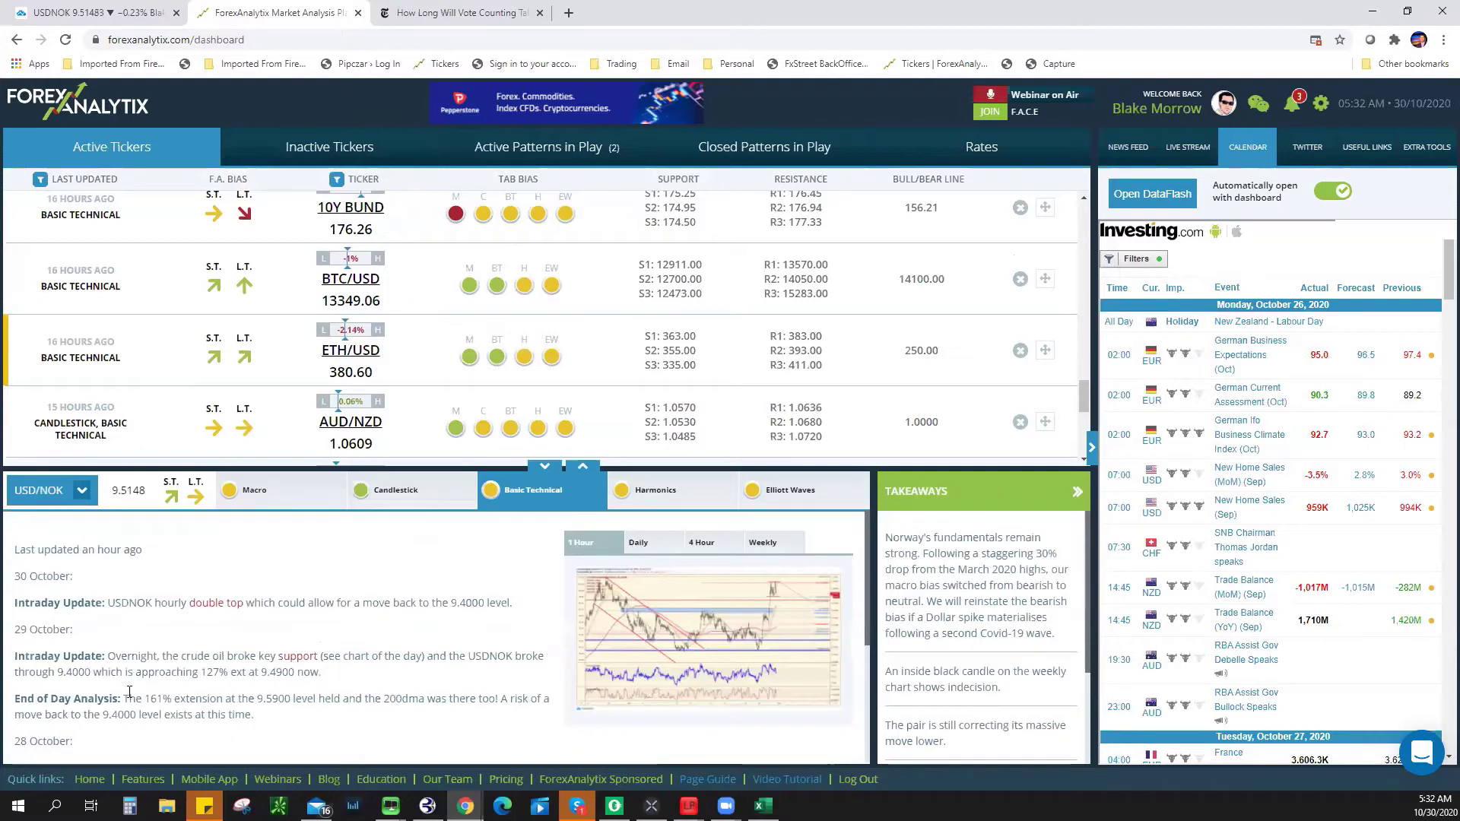
drag(124, 695, 311, 720)
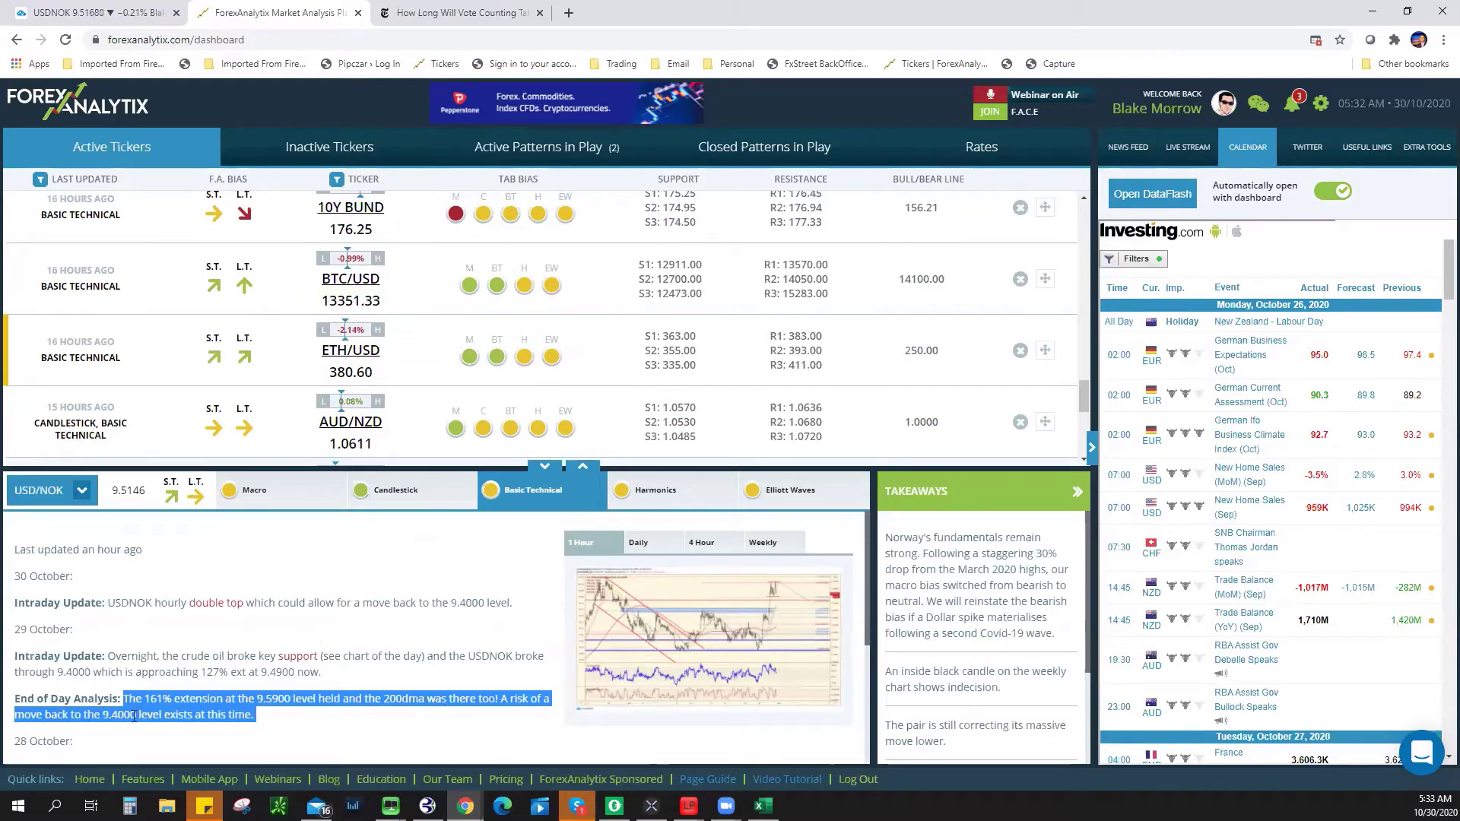
click(120, 15)
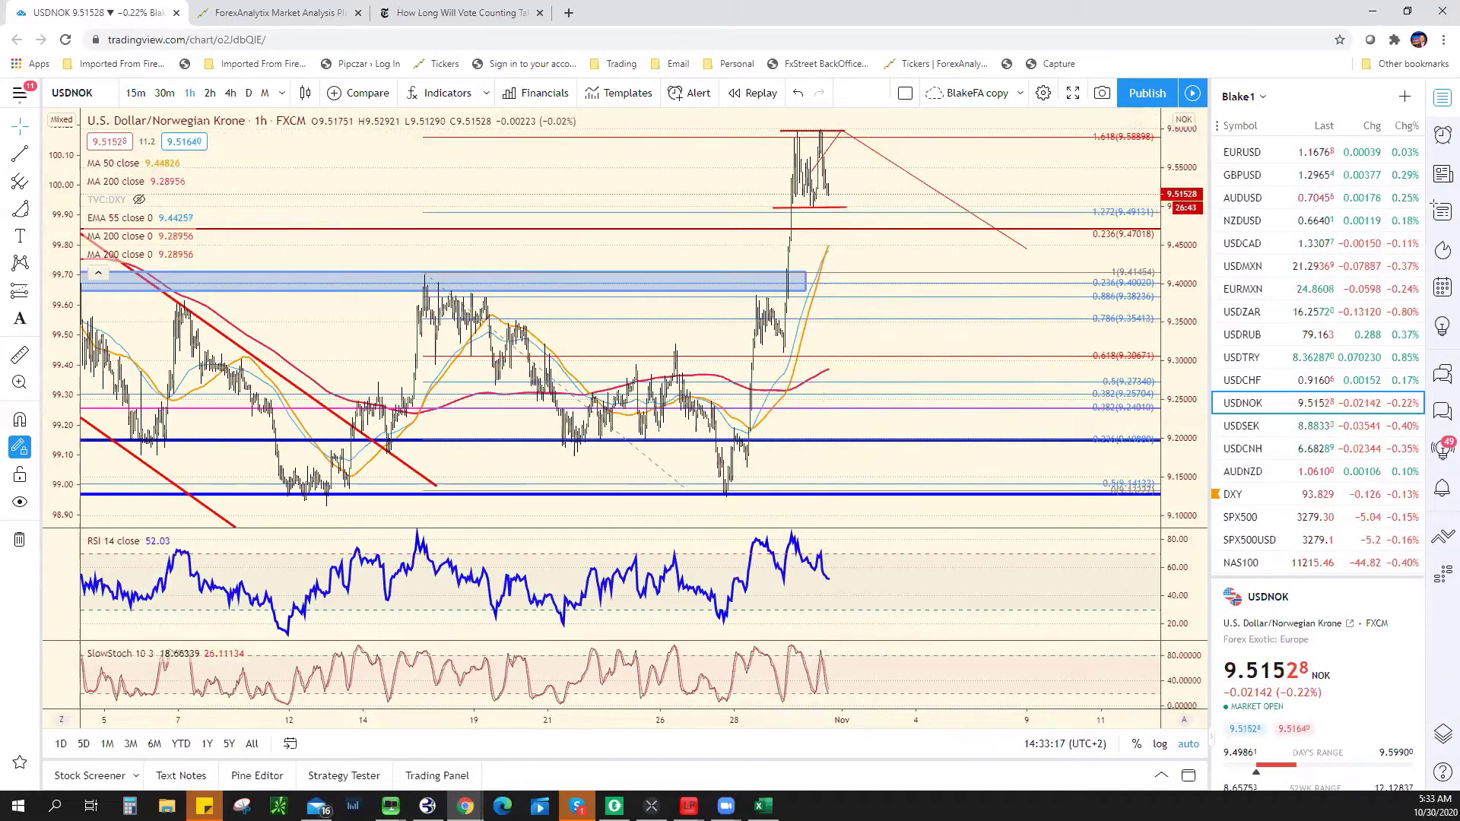
Step: Enter USDNOK resistance 9.6000 in F18 and support 9.4000 in E18 of the Excel bias chart
key(alt+Tab)
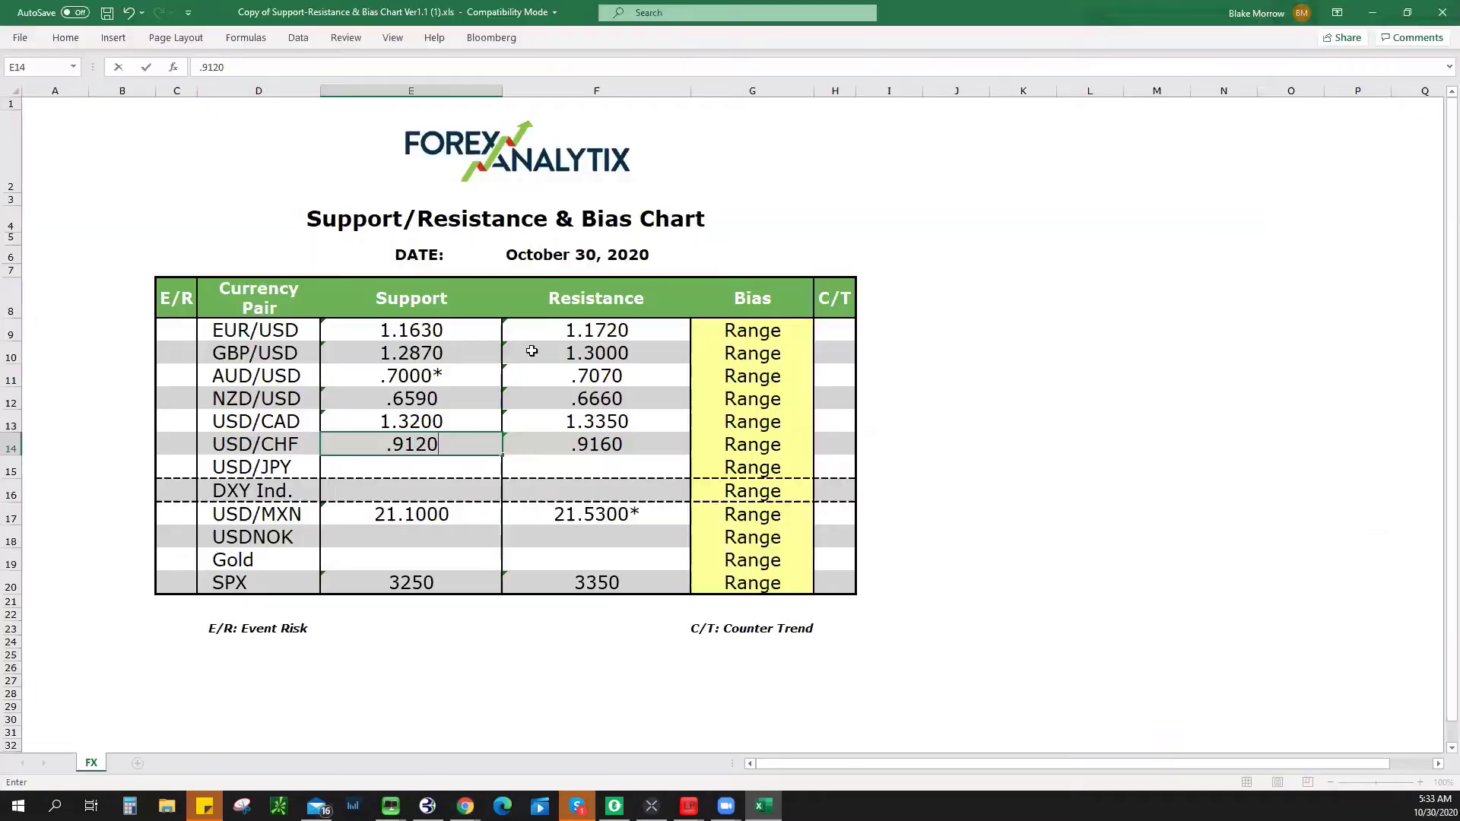
click(617, 538)
scroll(839, 578, down, 1)
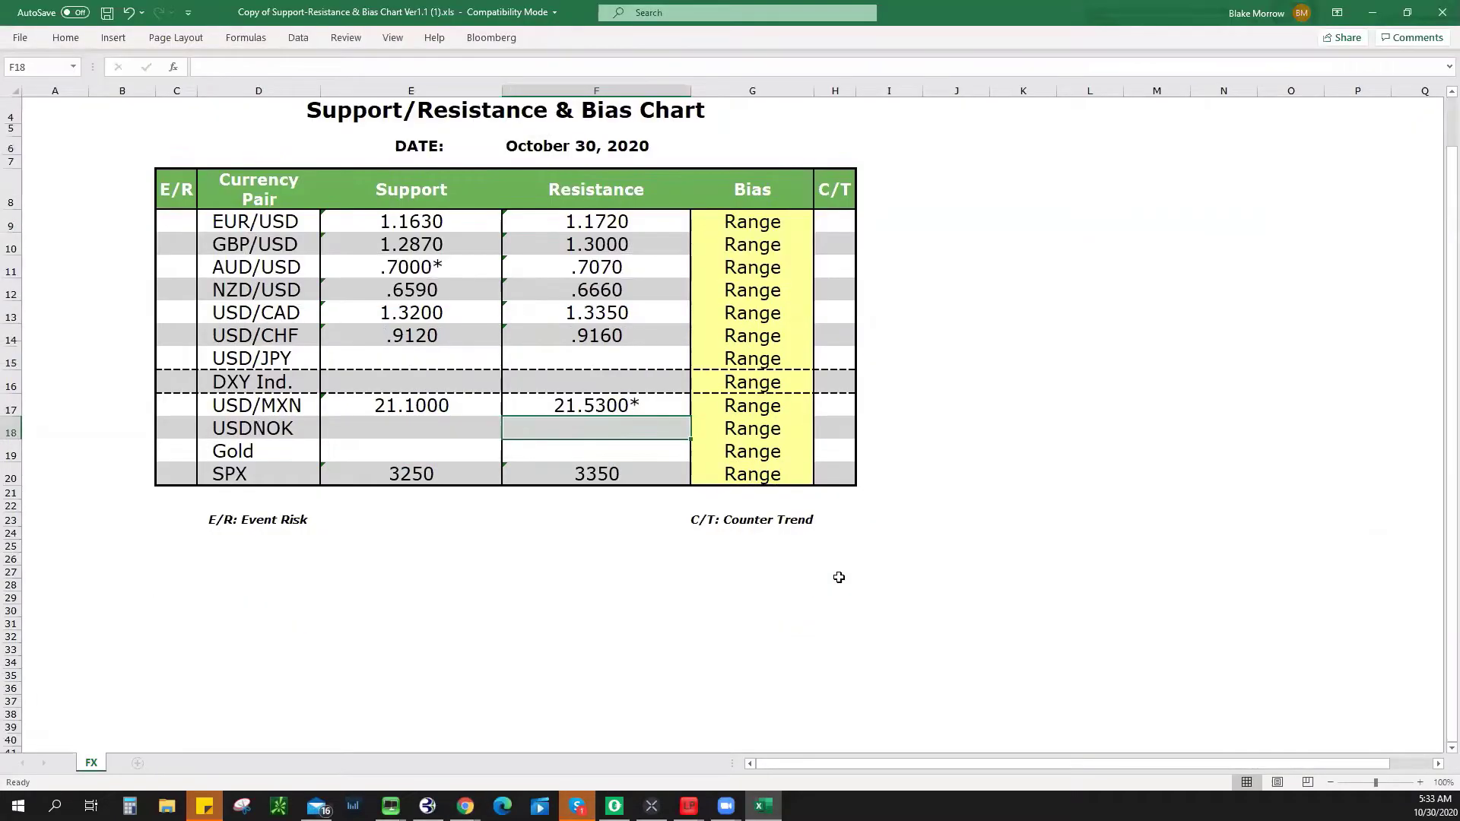
text(9.6000)
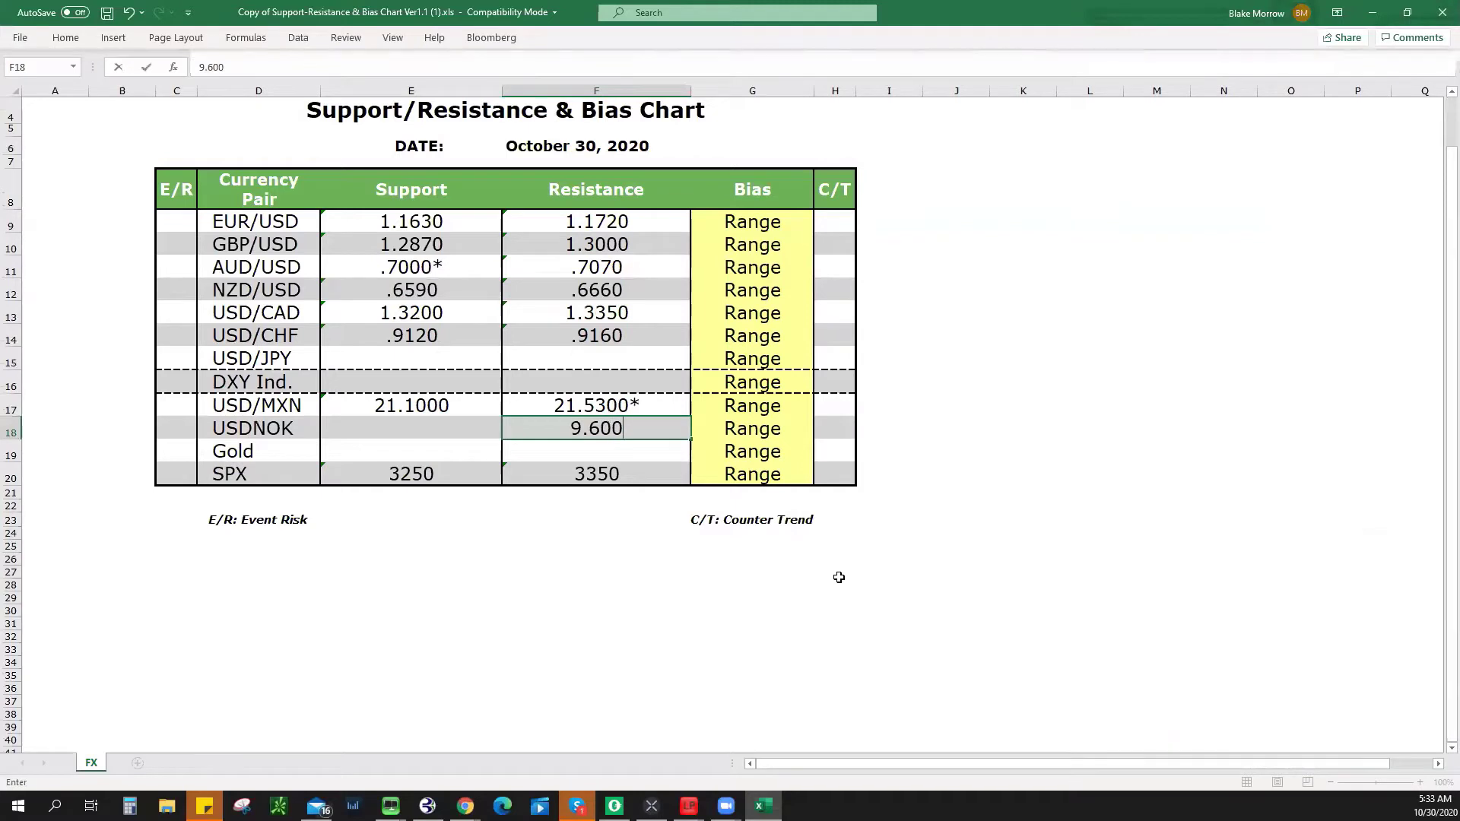
click(438, 431)
text(9.4000)
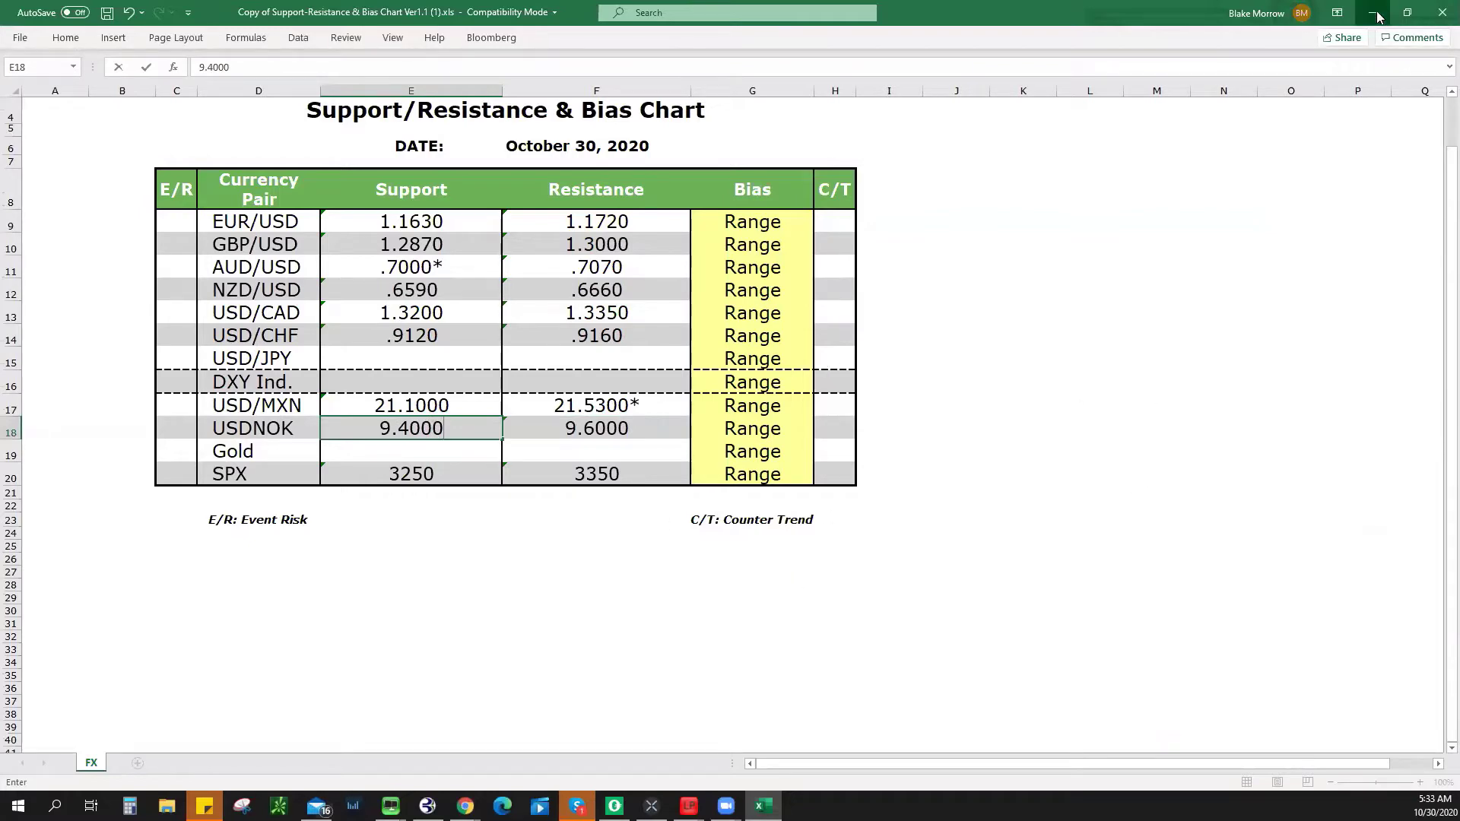
key(alt+Tab)
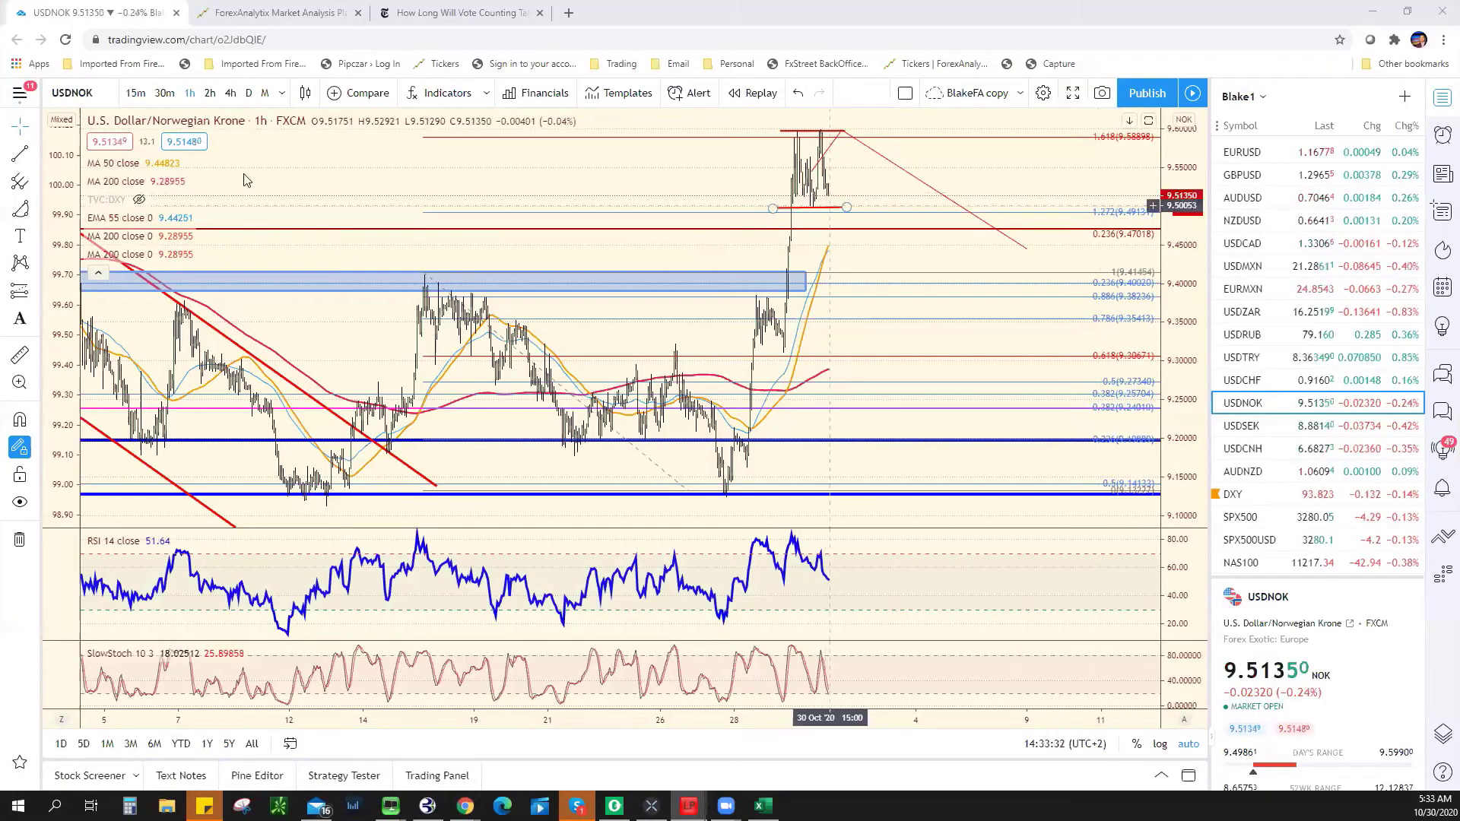
Step: Draw a trend line down from the recent USDNOK high projecting a drop to about 9.39
click(23, 156)
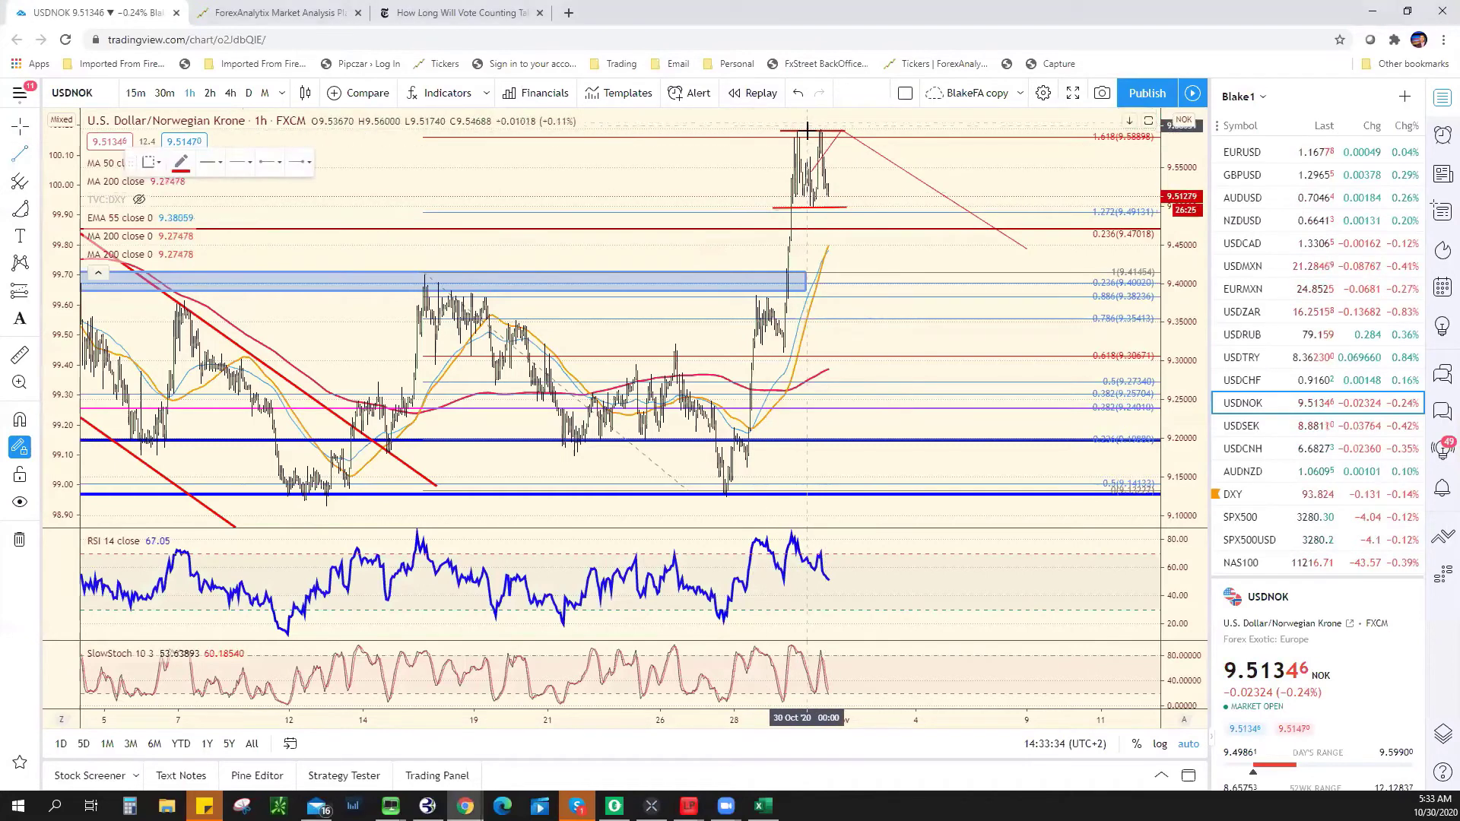
click(807, 132)
click(804, 208)
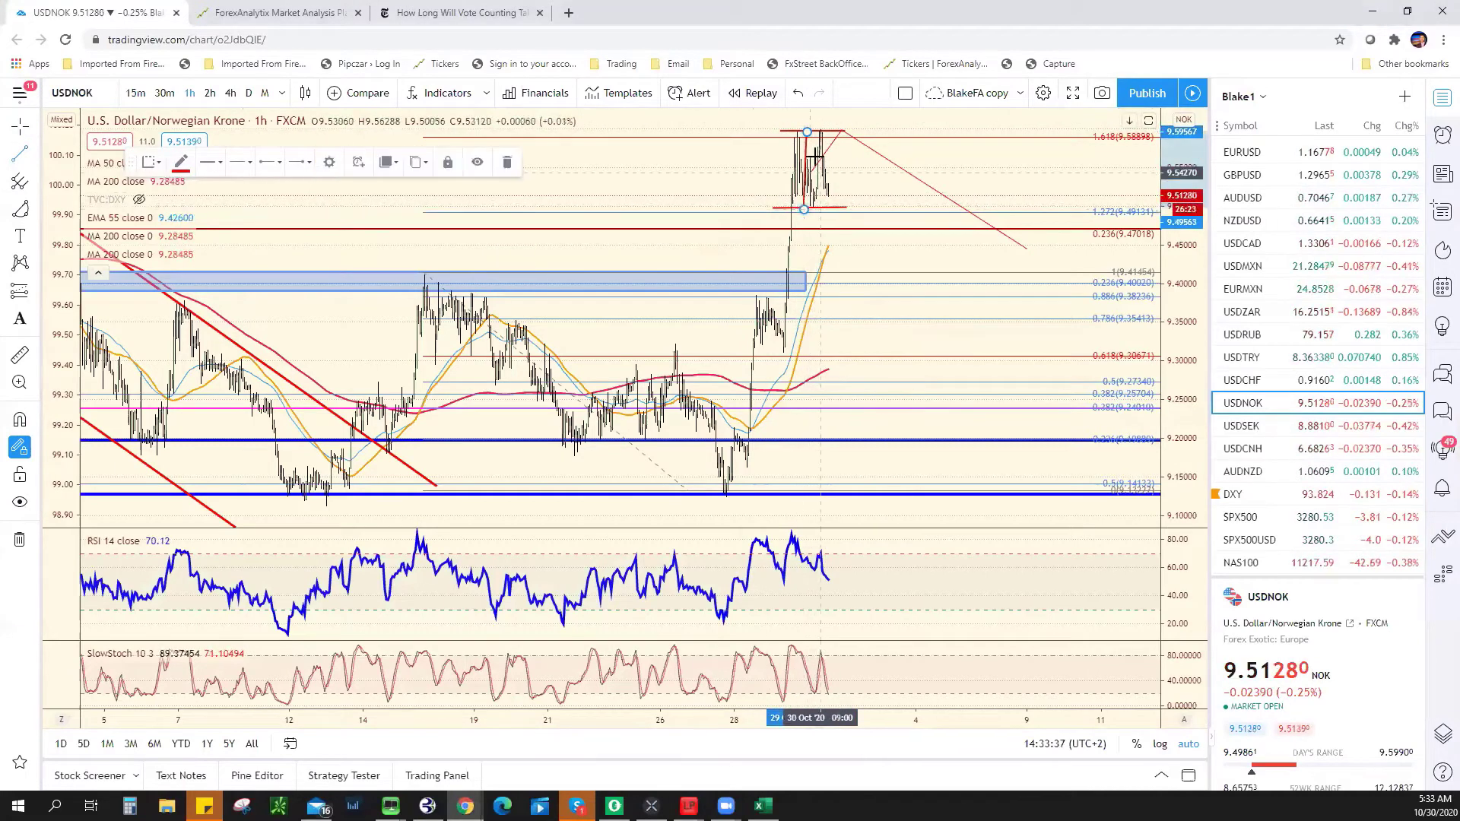
drag(804, 145, 833, 222)
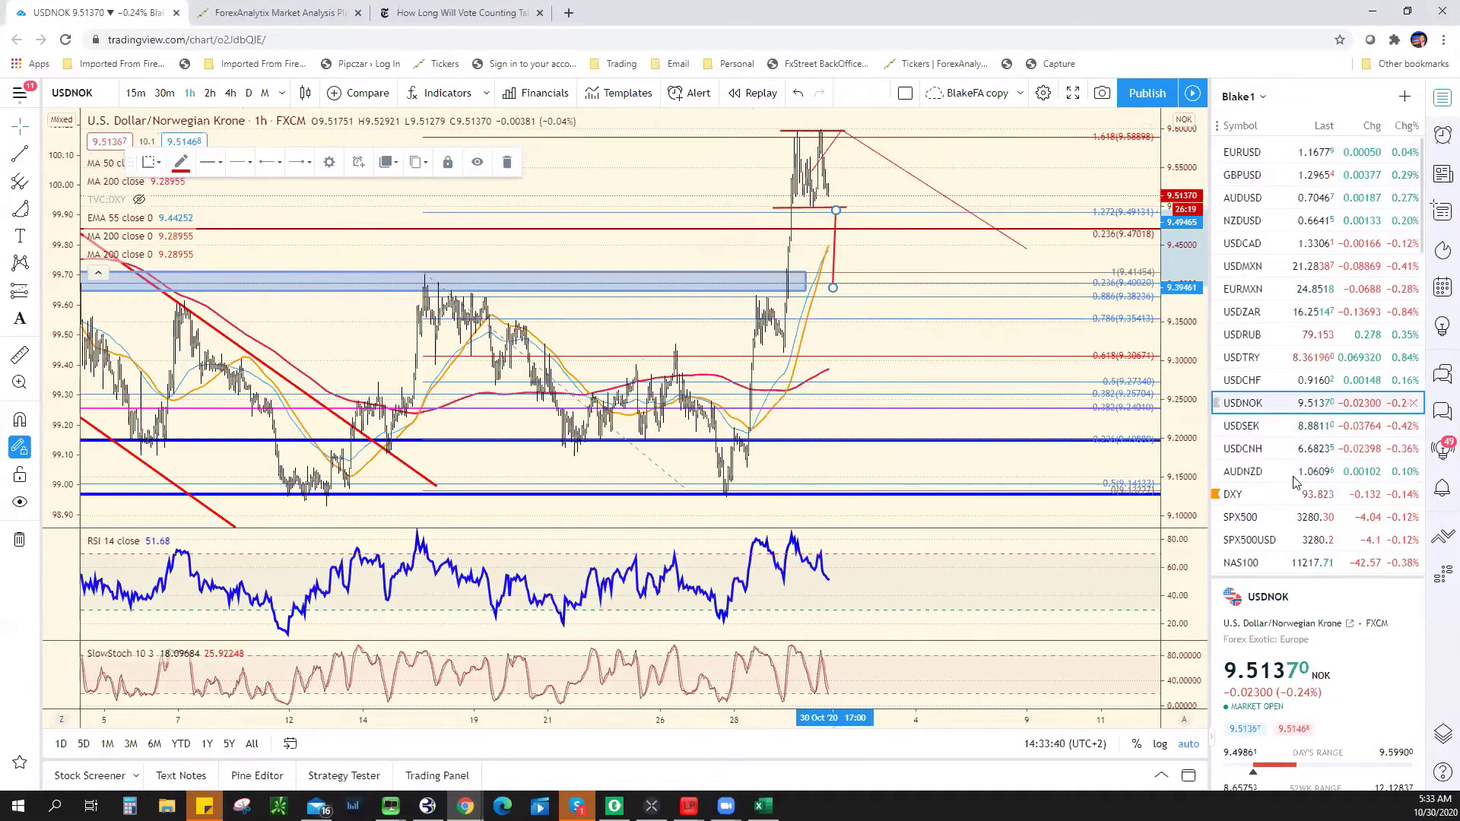
scroll(1309, 430, down, 2)
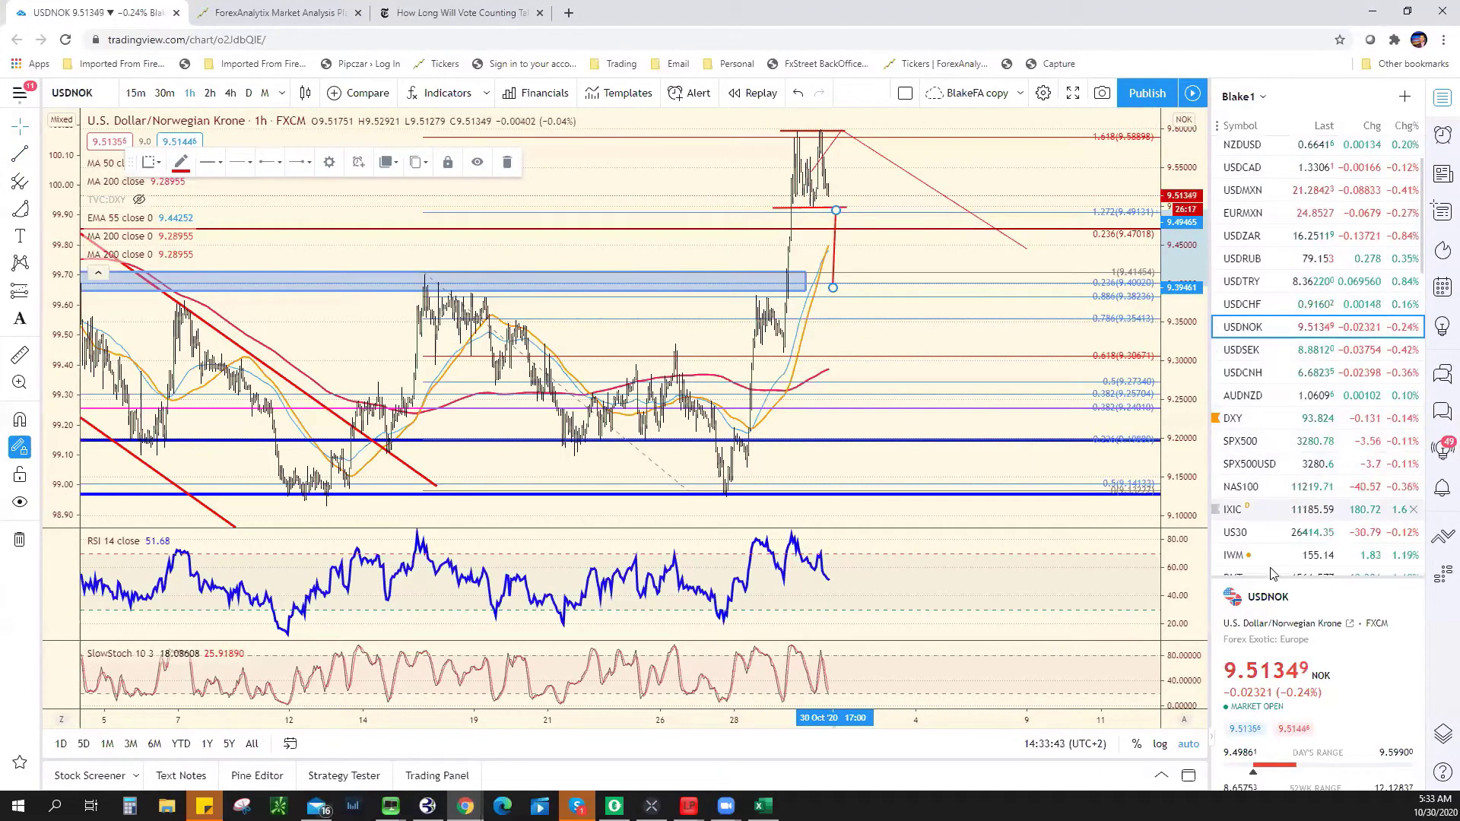
scroll(1302, 380, down, 5)
scroll(1301, 369, up, 3)
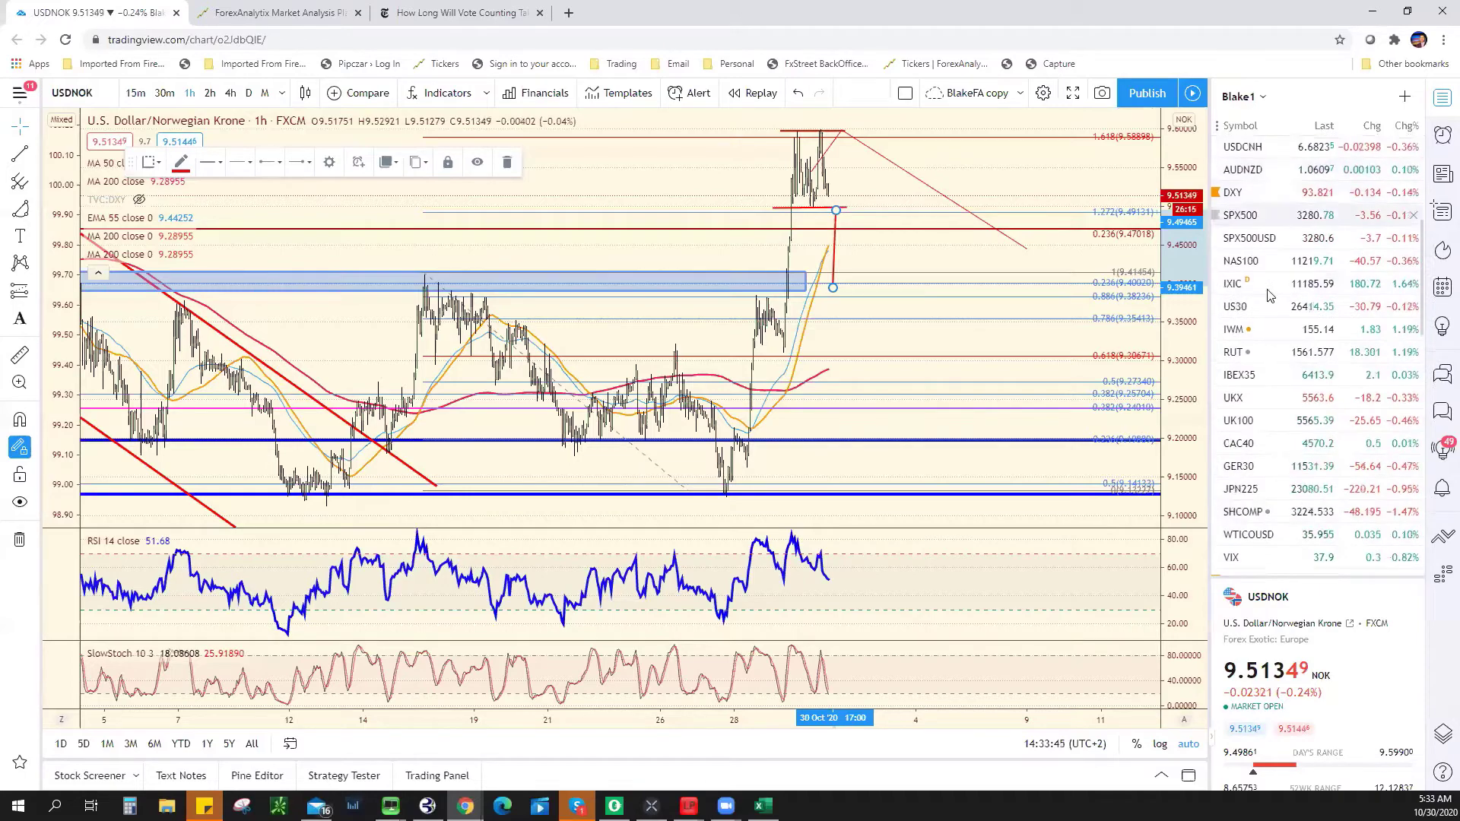
Step: Glance at the support/resistance spreadsheet, then switch the chart to the DXY index
click(764, 806)
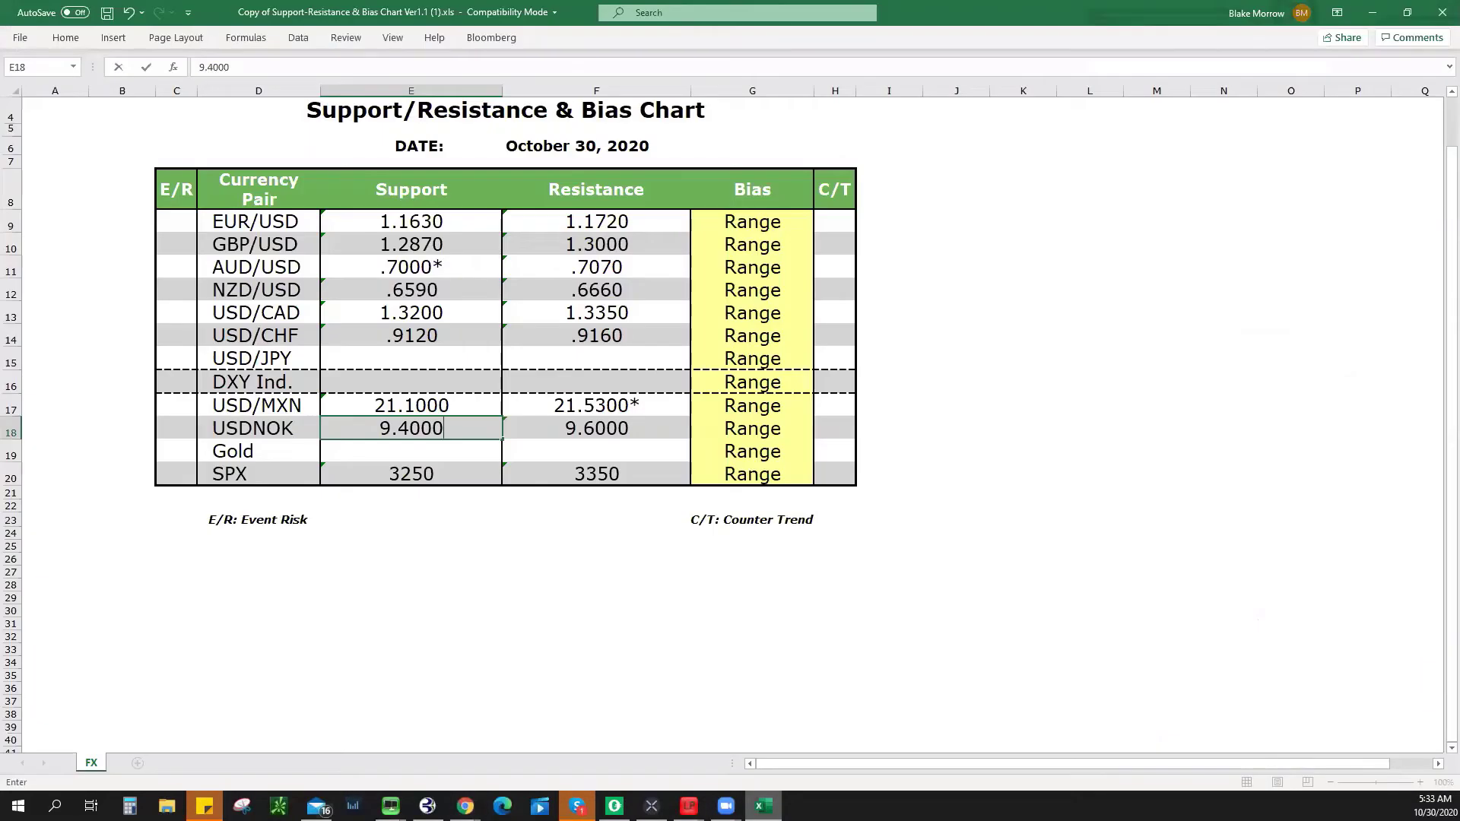
key(alt+Tab)
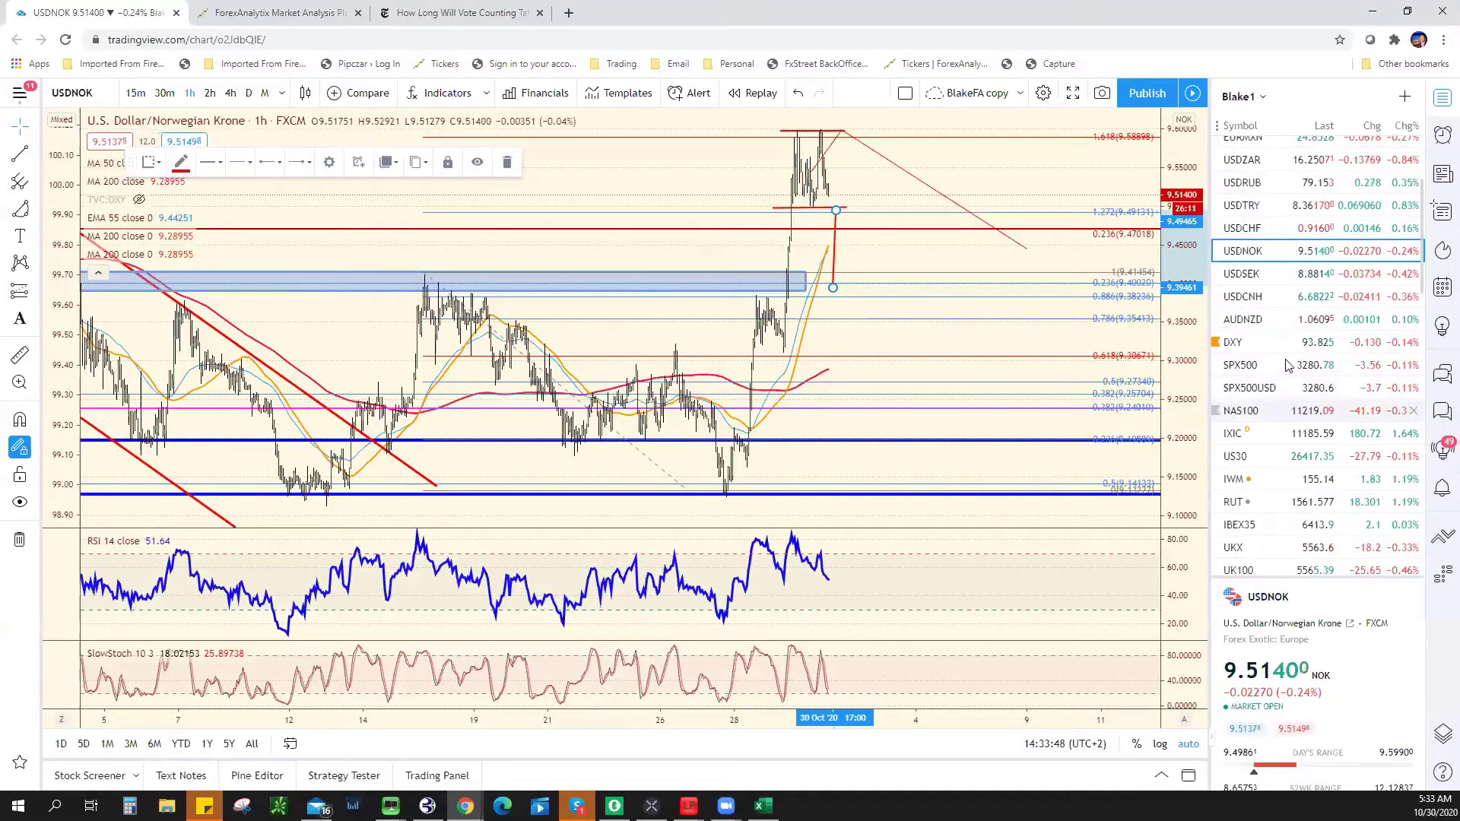
click(1285, 343)
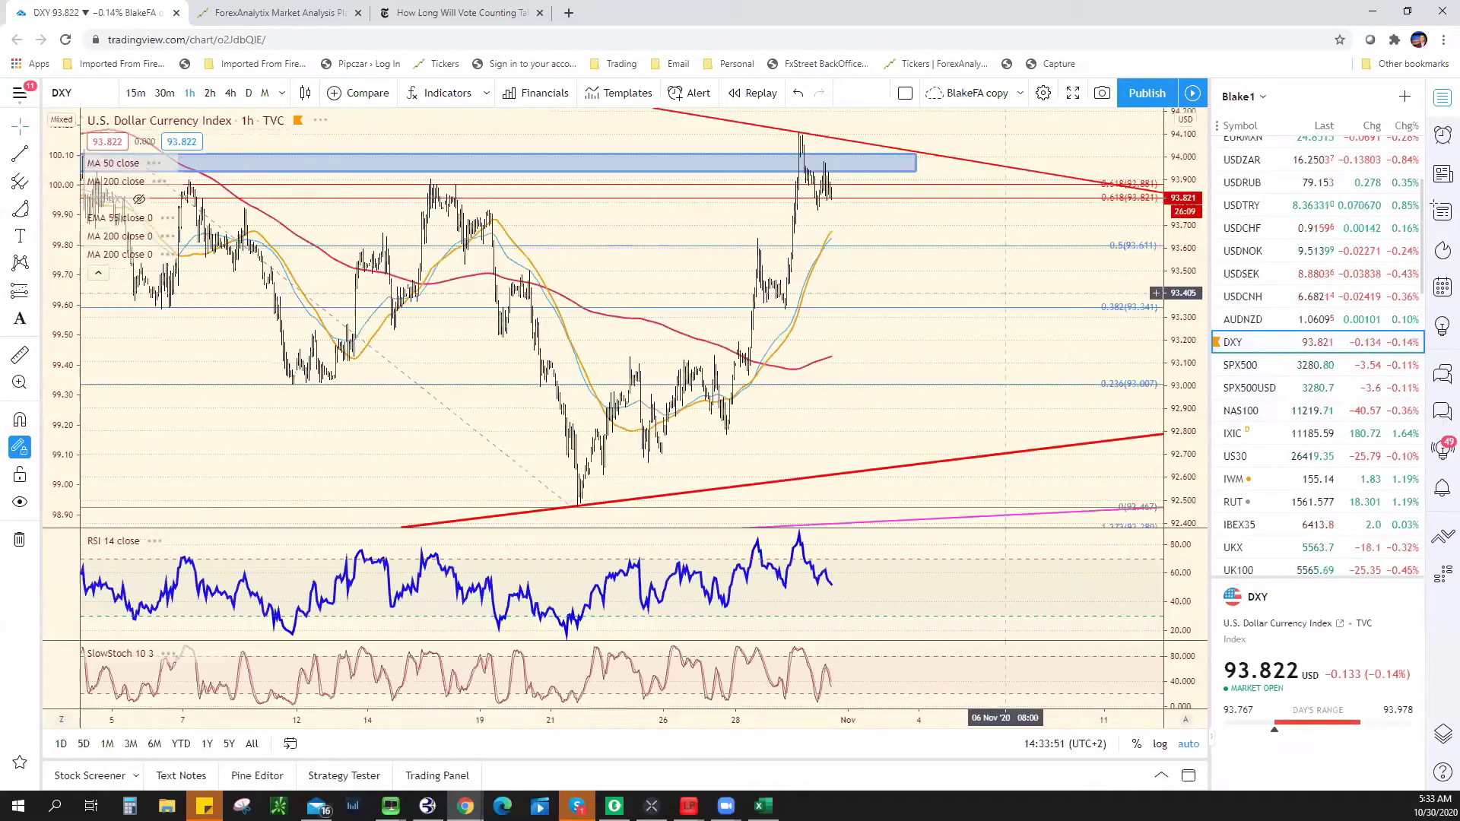
Step: Draw a rising trend line on DXY from the 27 Oct low to the recent highs
scroll(810, 334, up, 5)
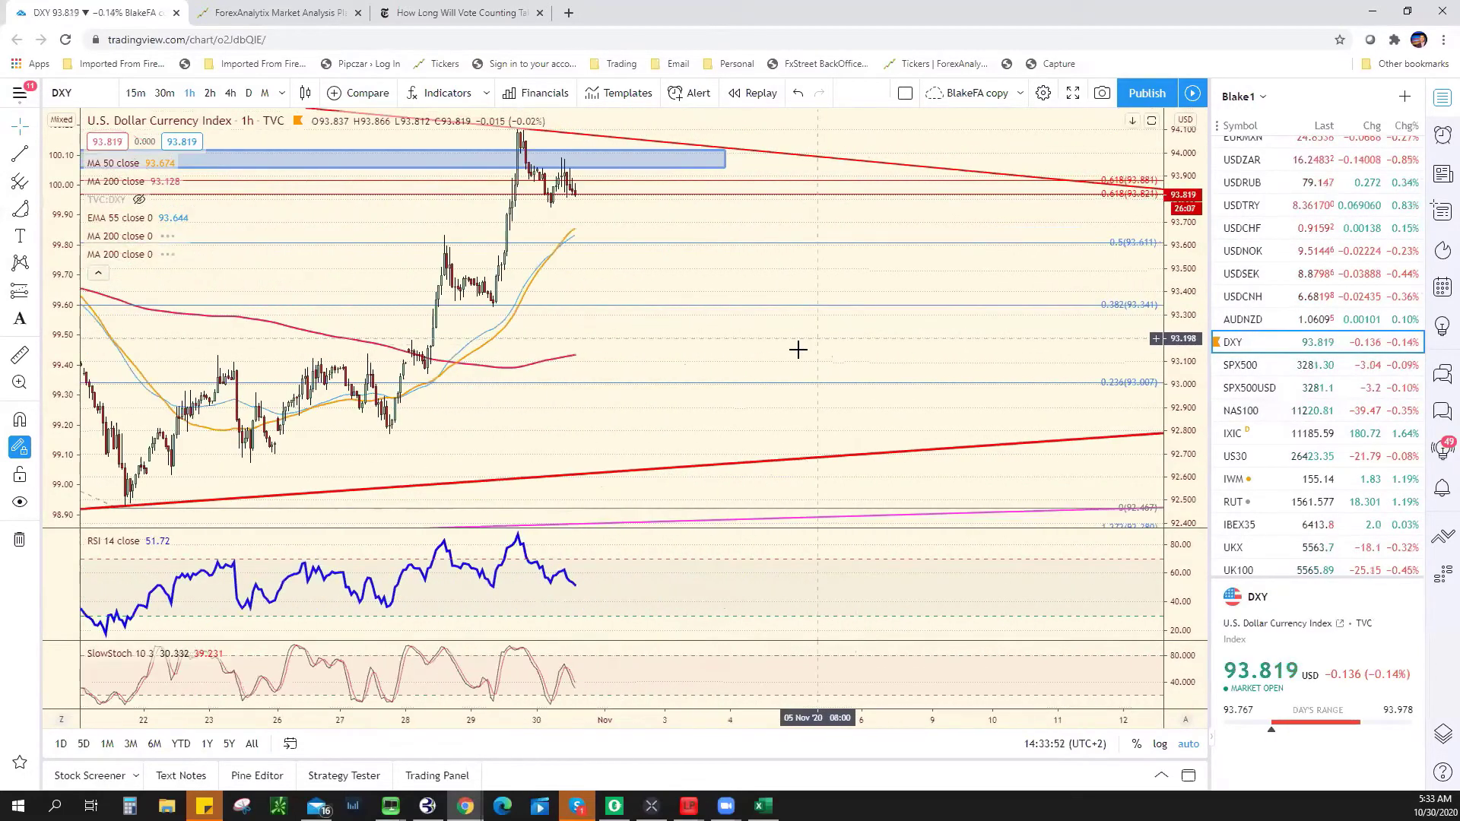
scroll(791, 365, up, 2)
drag(119, 363, 409, 362)
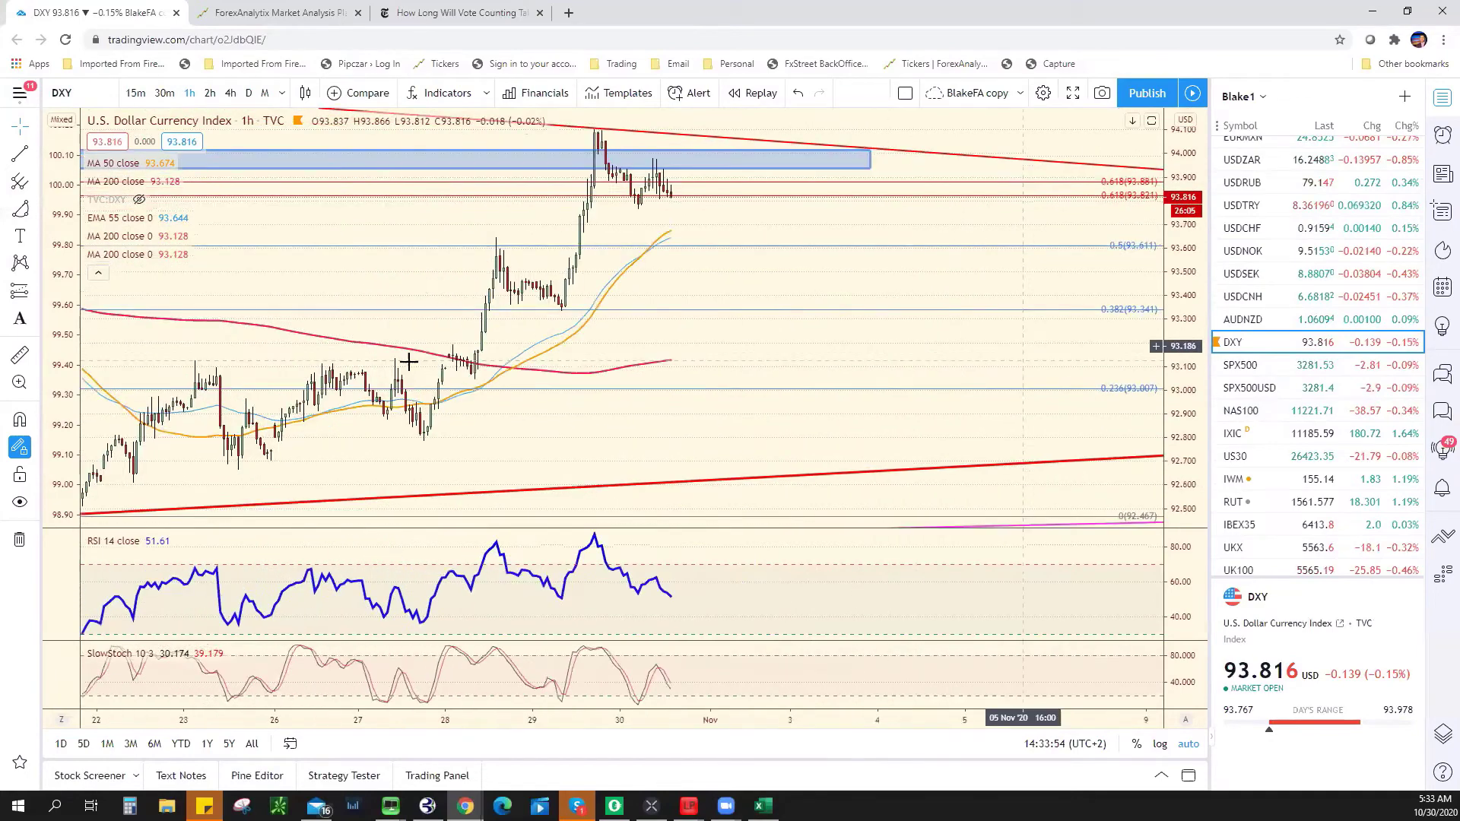
scroll(409, 363, down, 5)
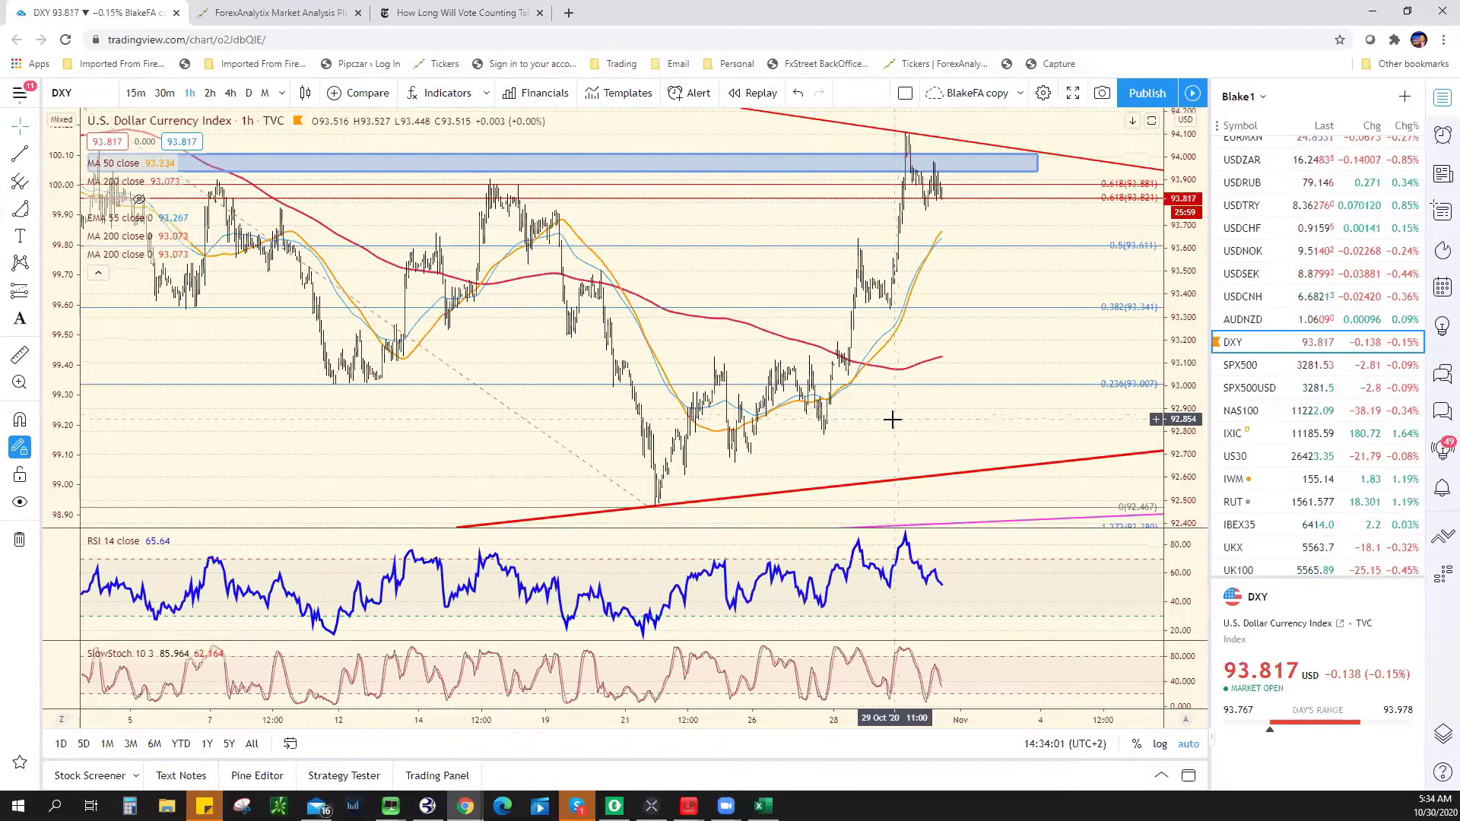
scroll(884, 418, up, 3)
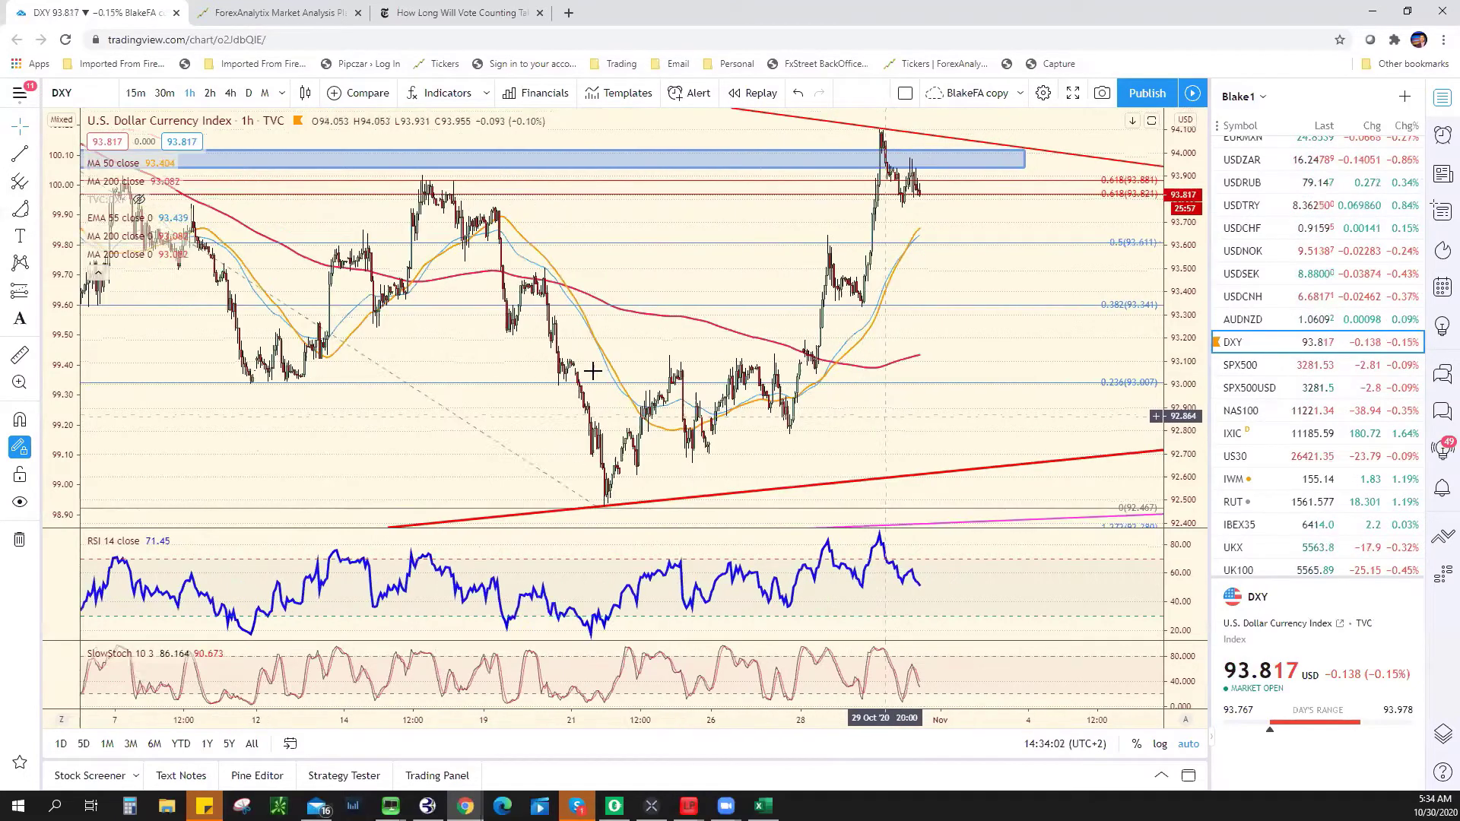
click(19, 154)
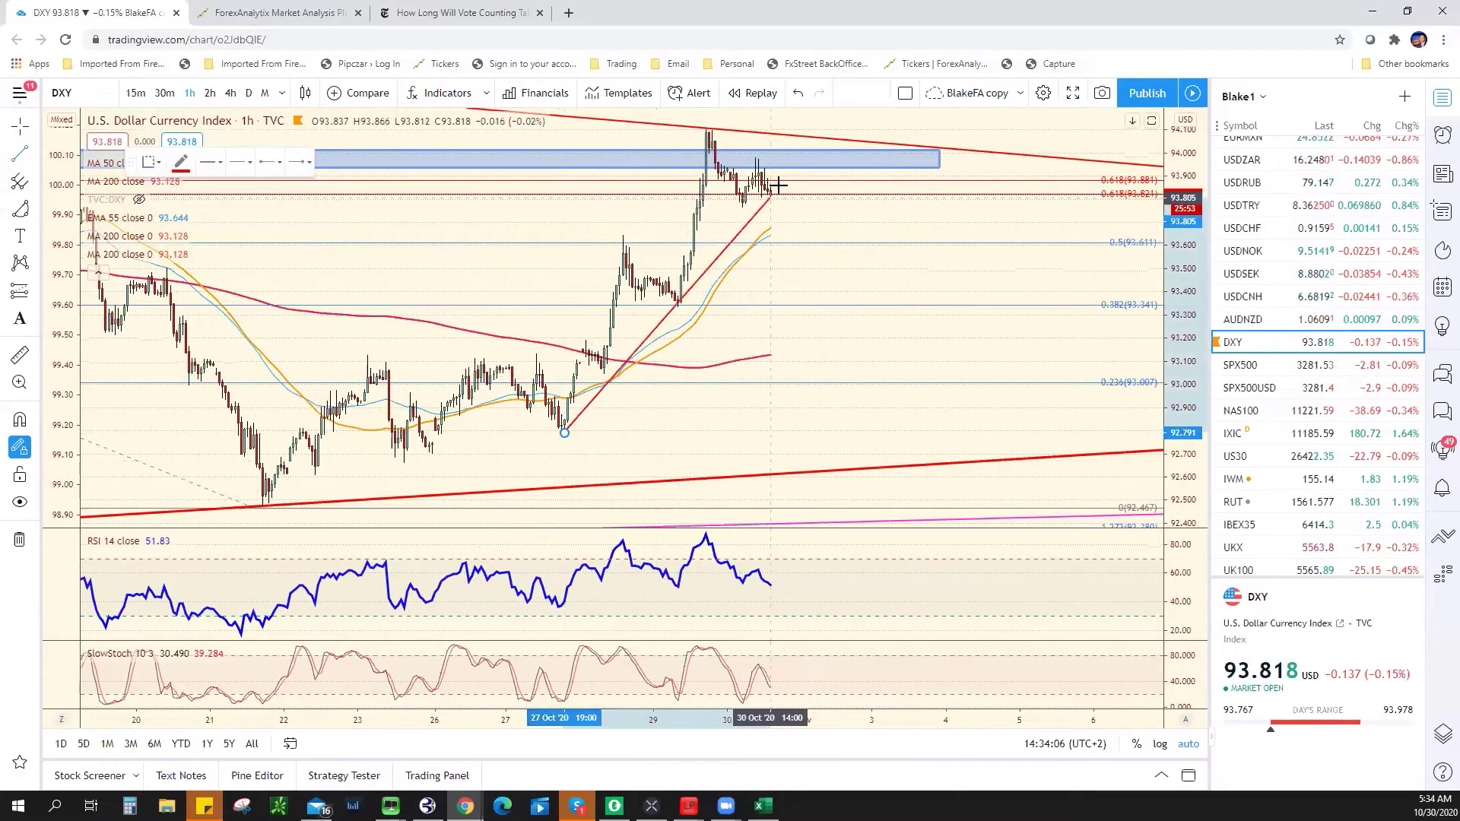
click(808, 170)
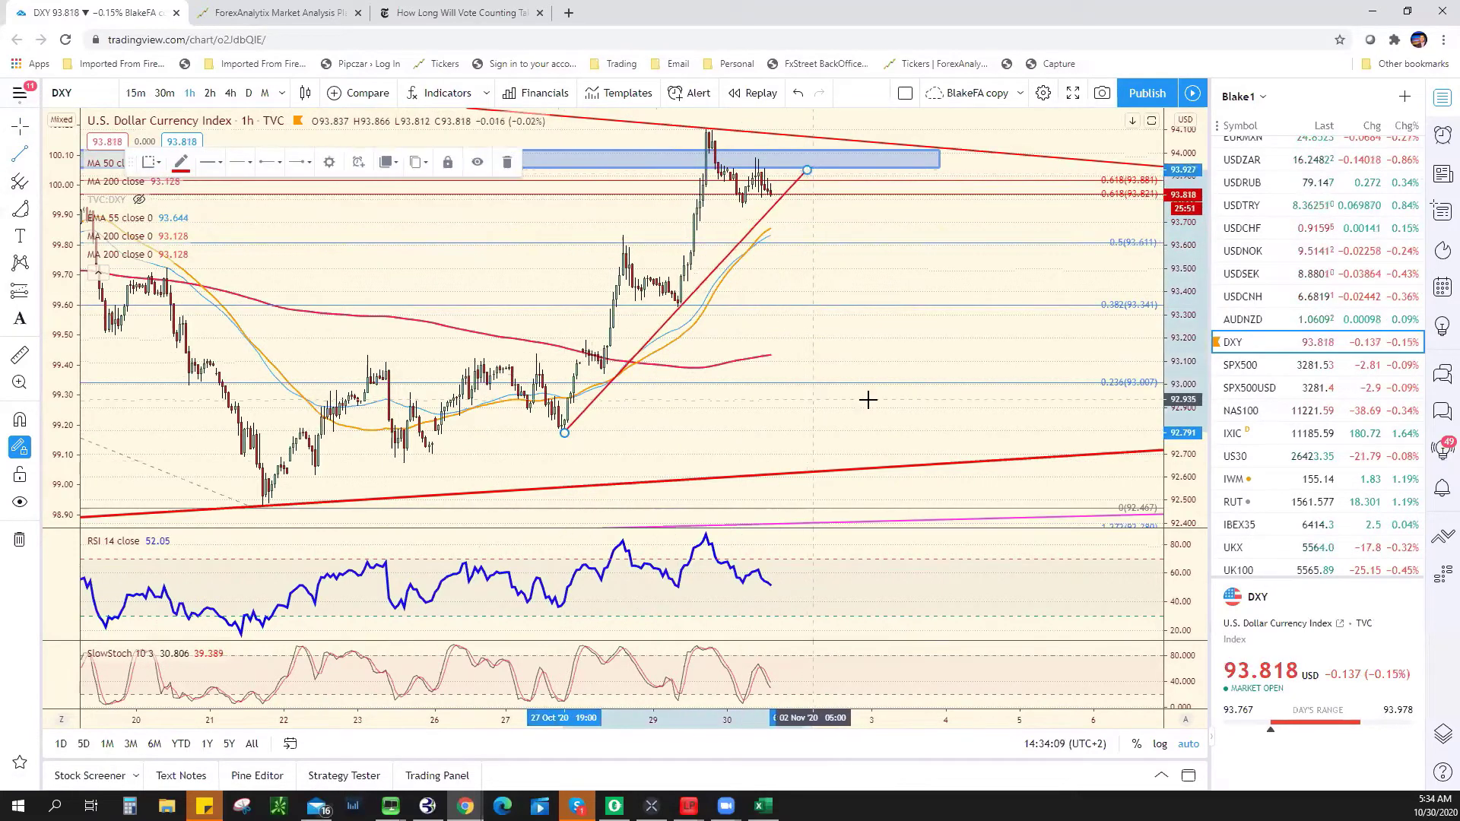
Step: Draw a line from the latest DXY price down toward the 93.33 level
scroll(913, 380, down, 3)
scroll(966, 244, down, 5)
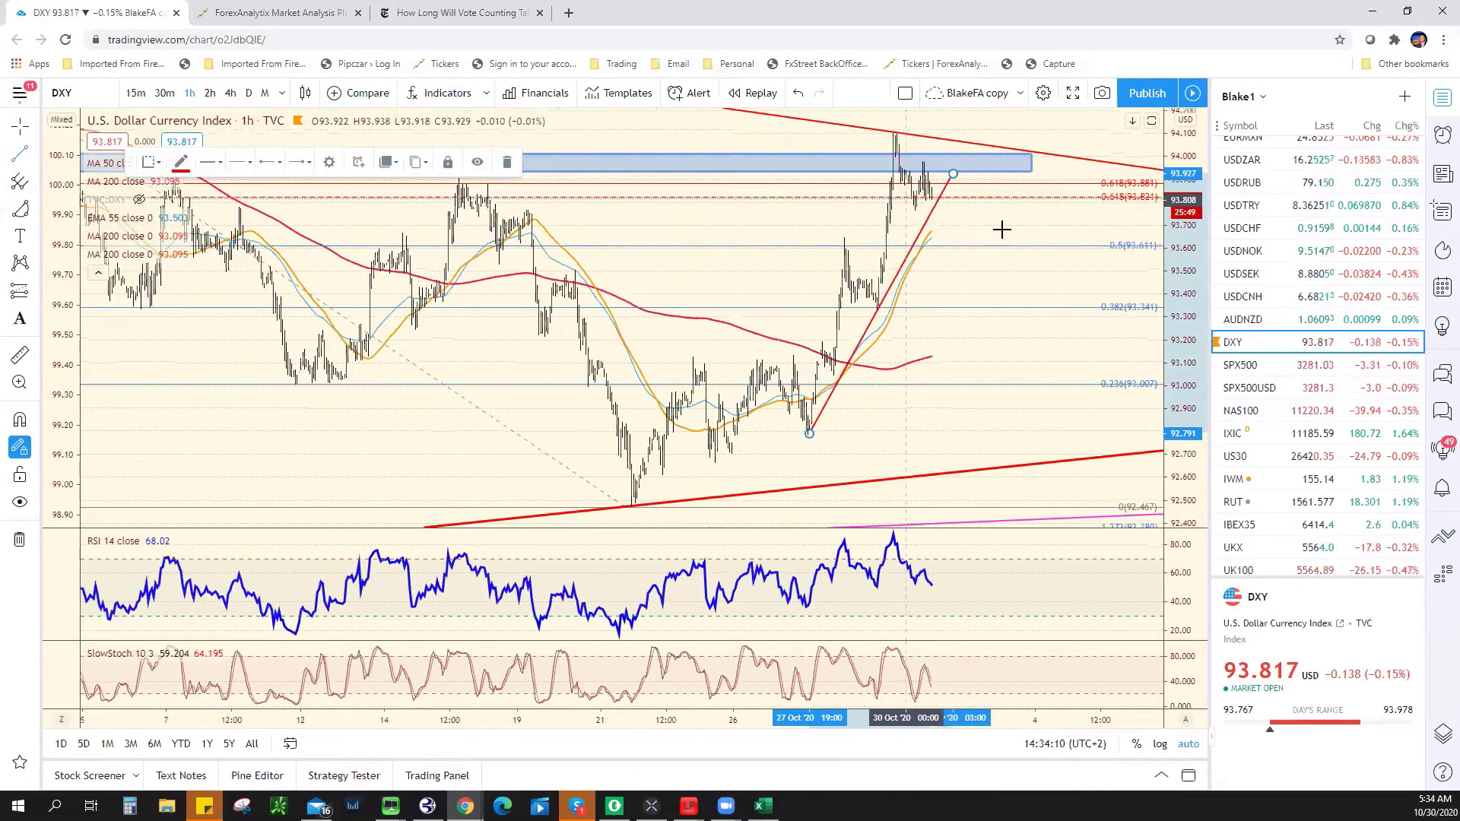
scroll(1052, 288, down, 2)
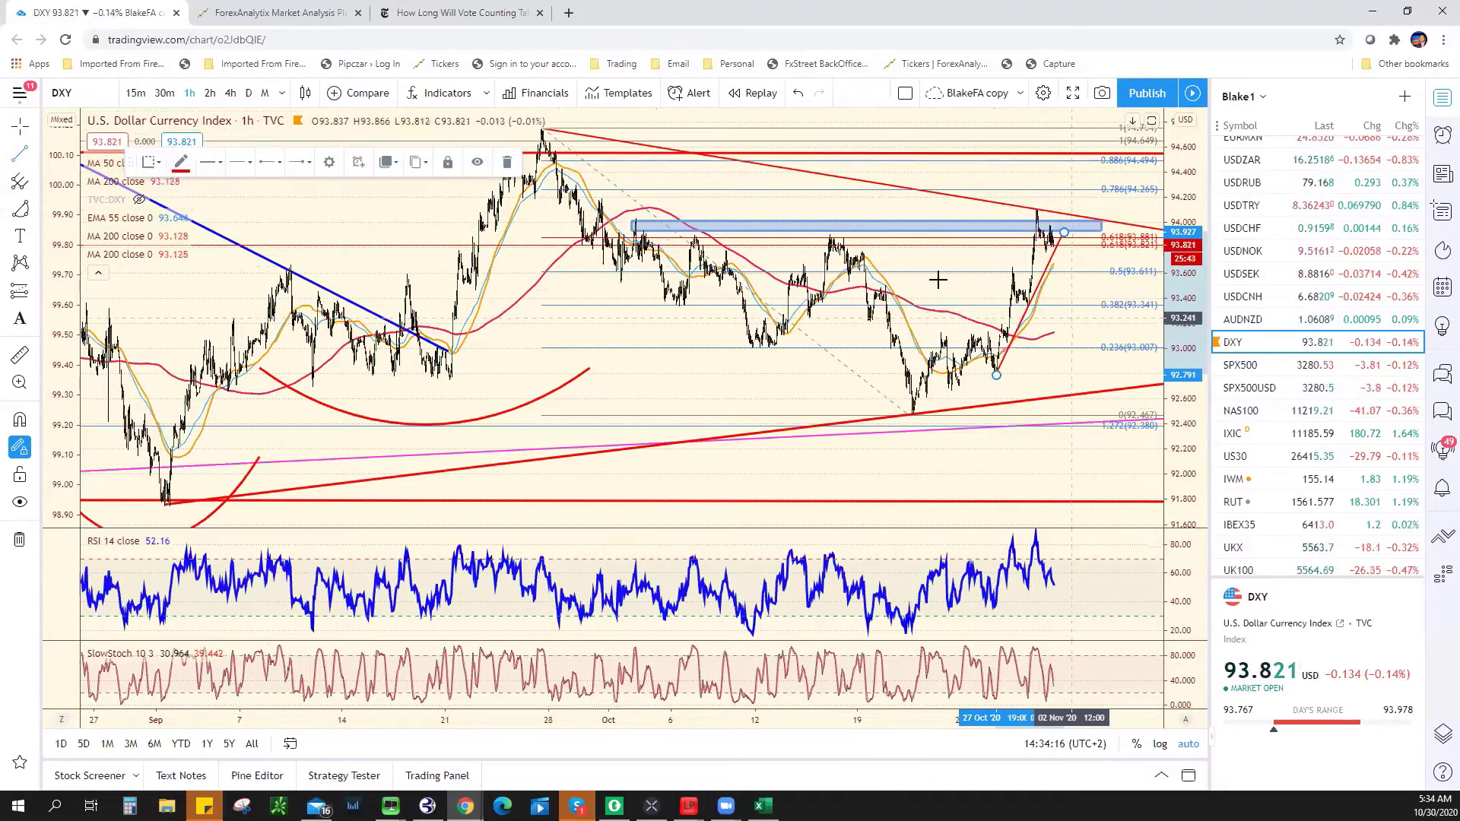
scroll(1061, 312, up, 3)
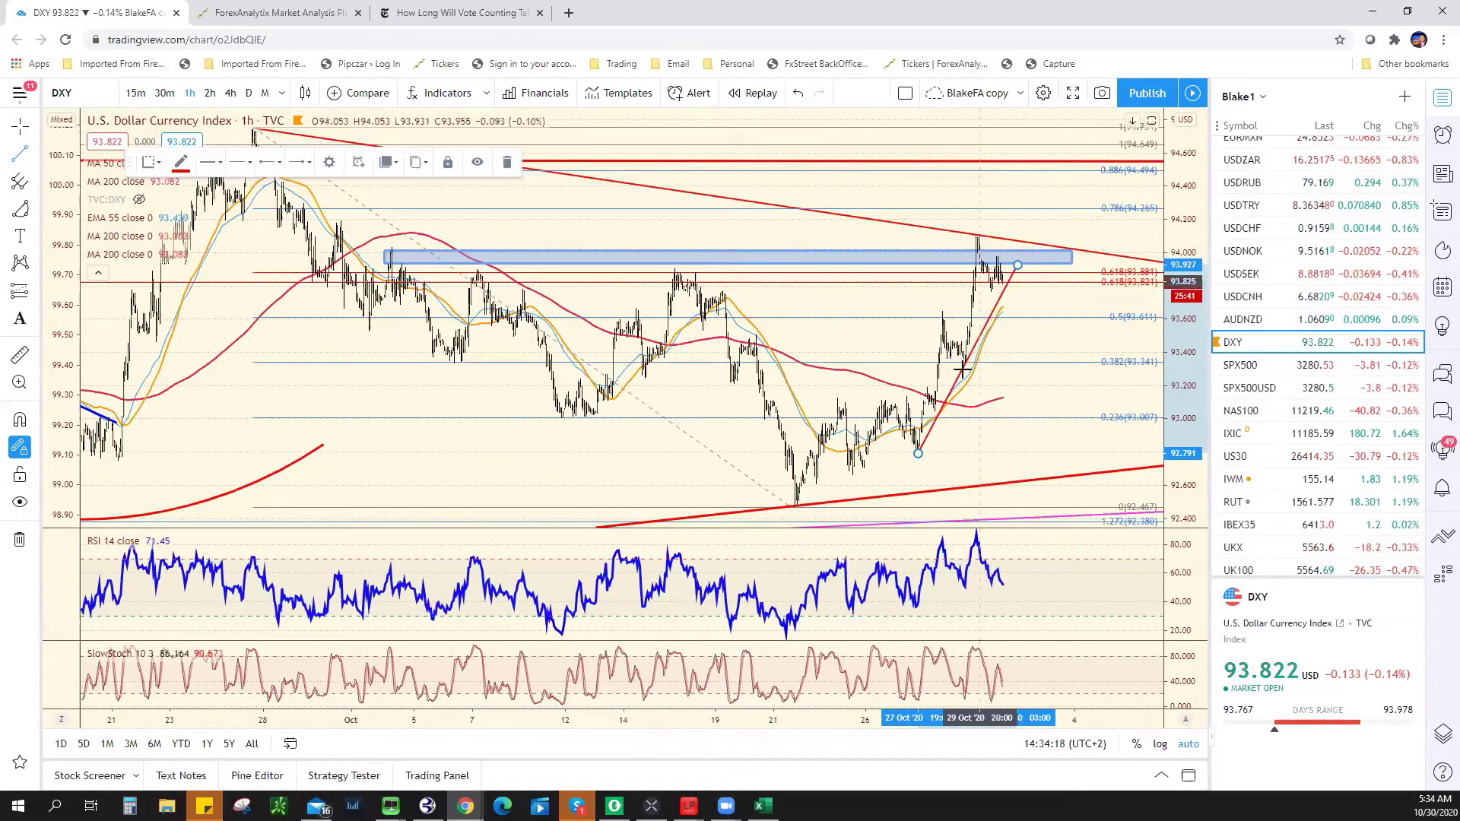
scroll(981, 296, up, 1)
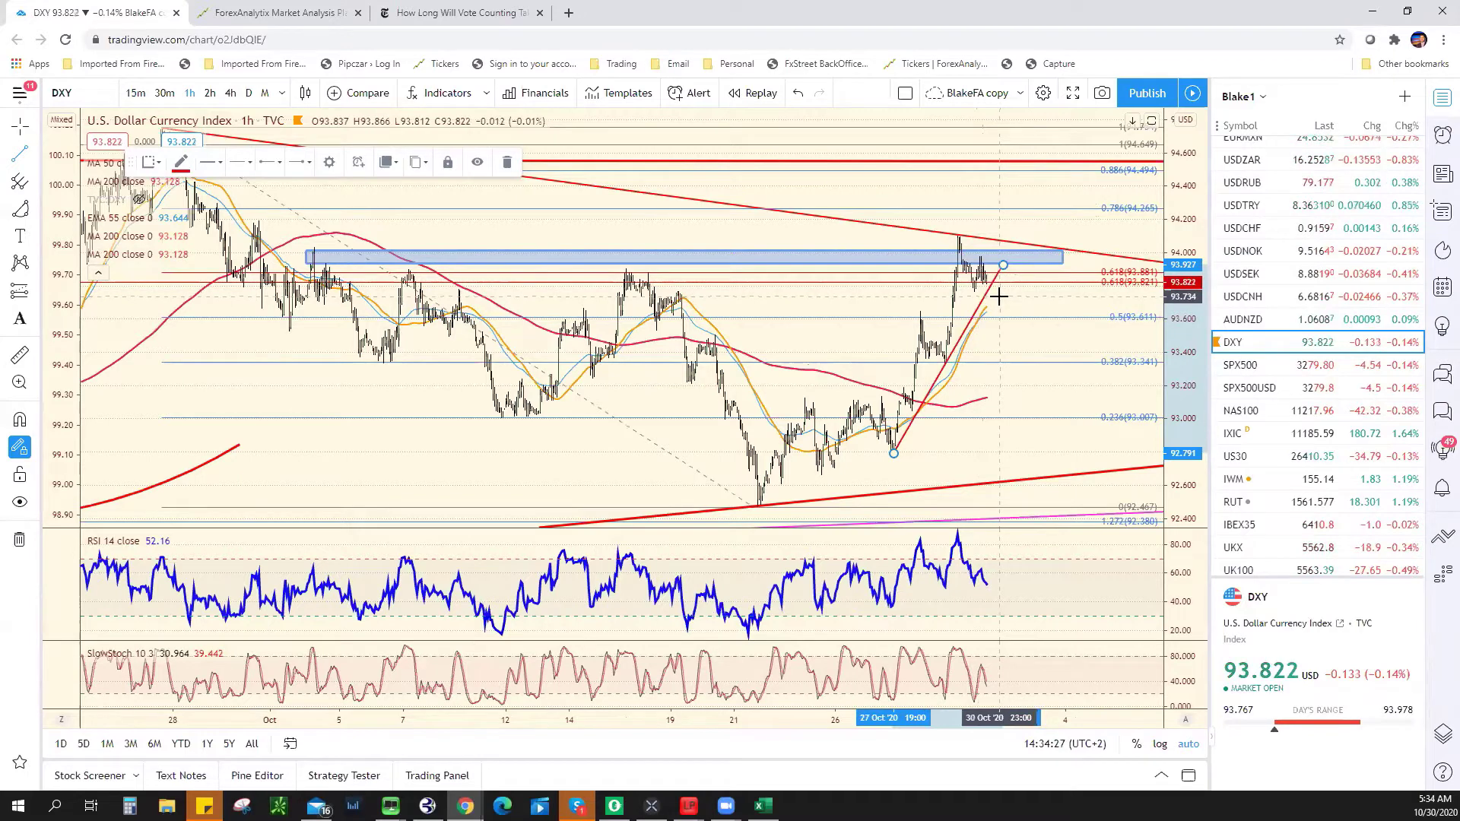
click(997, 287)
click(1043, 363)
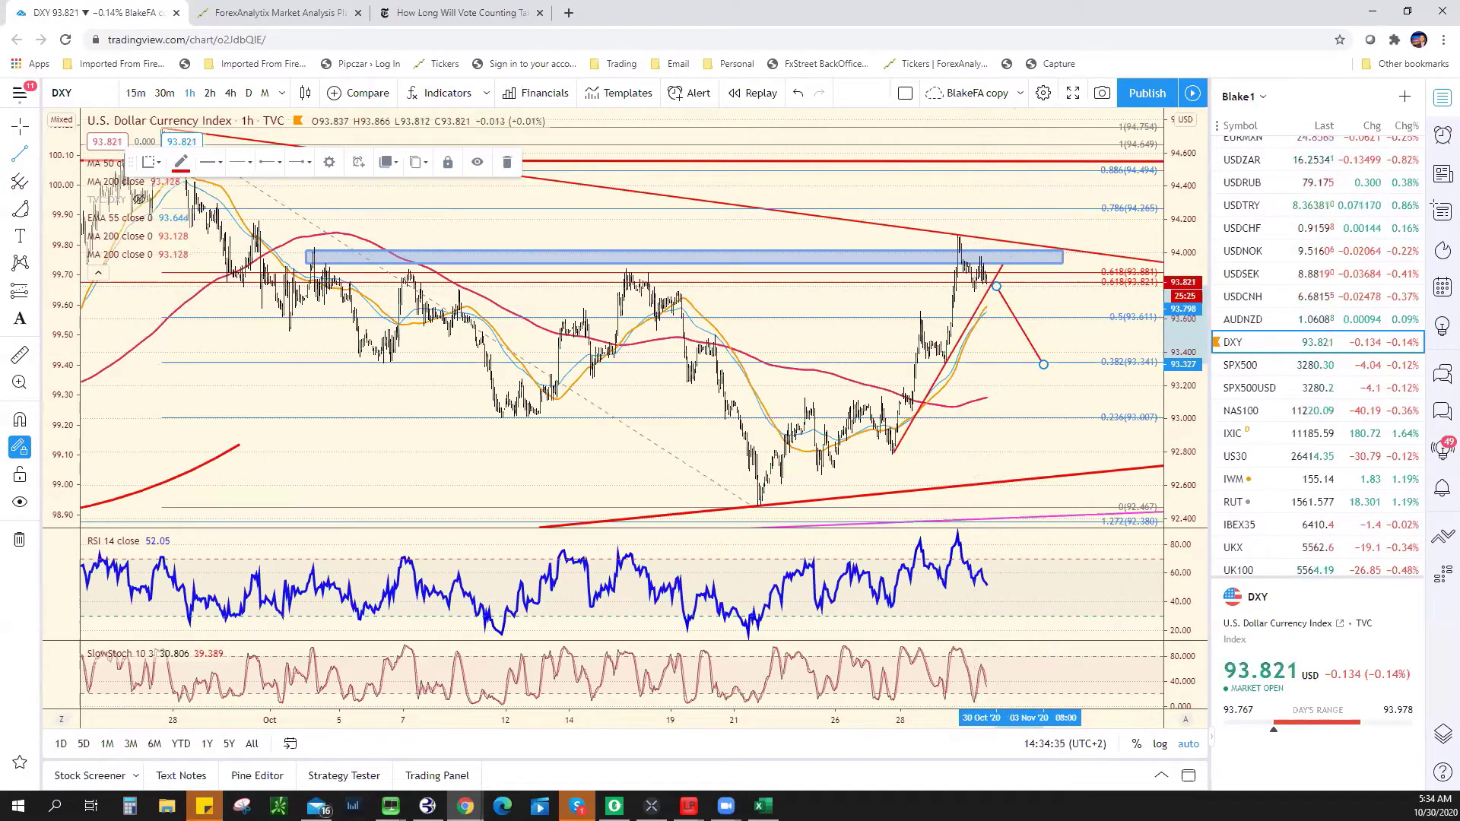
key(alt+Tab)
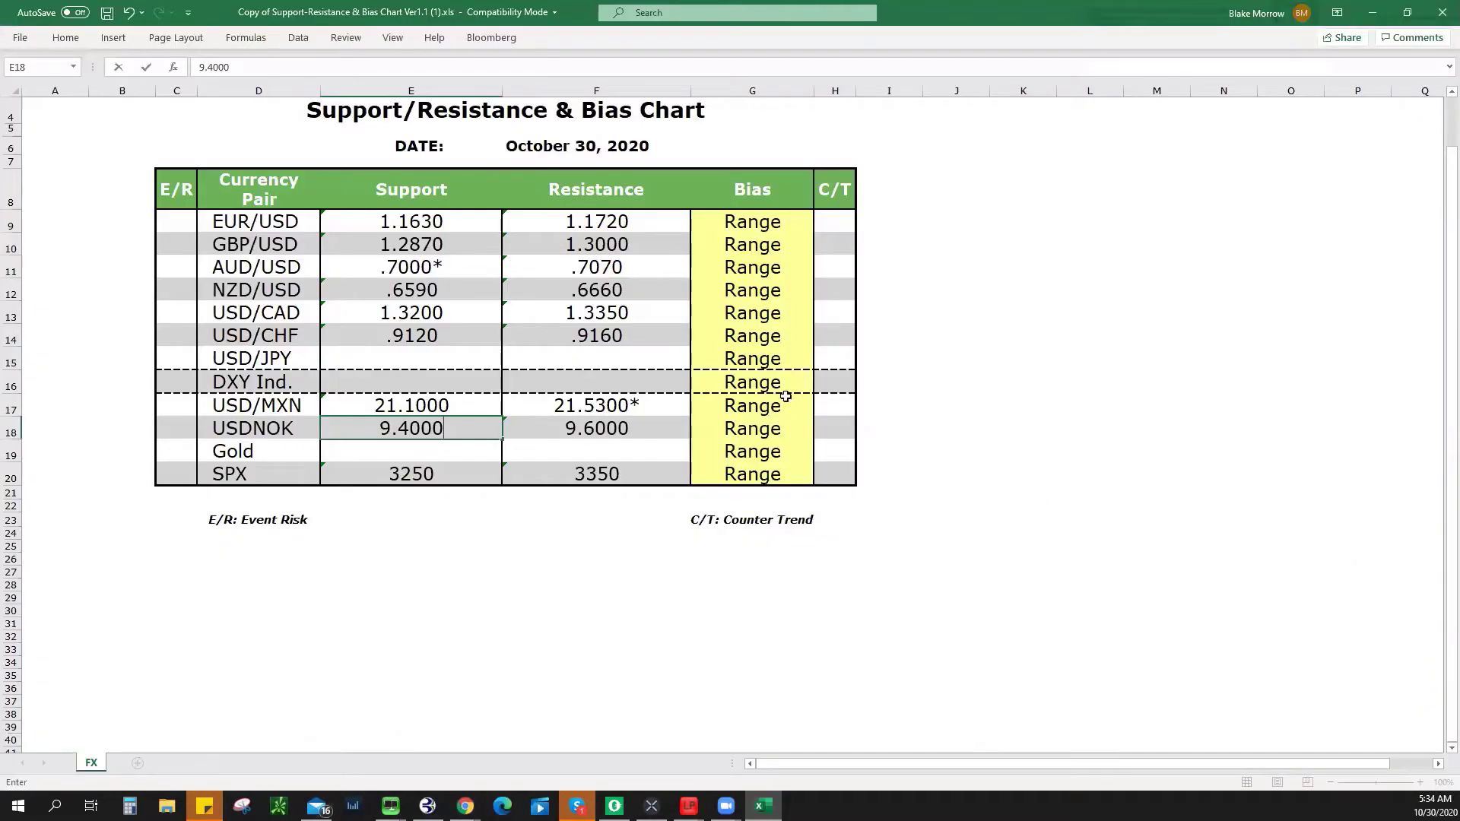
Step: Record 94.00 as the DXY Index resistance in cell F16 of the bias chart
click(588, 372)
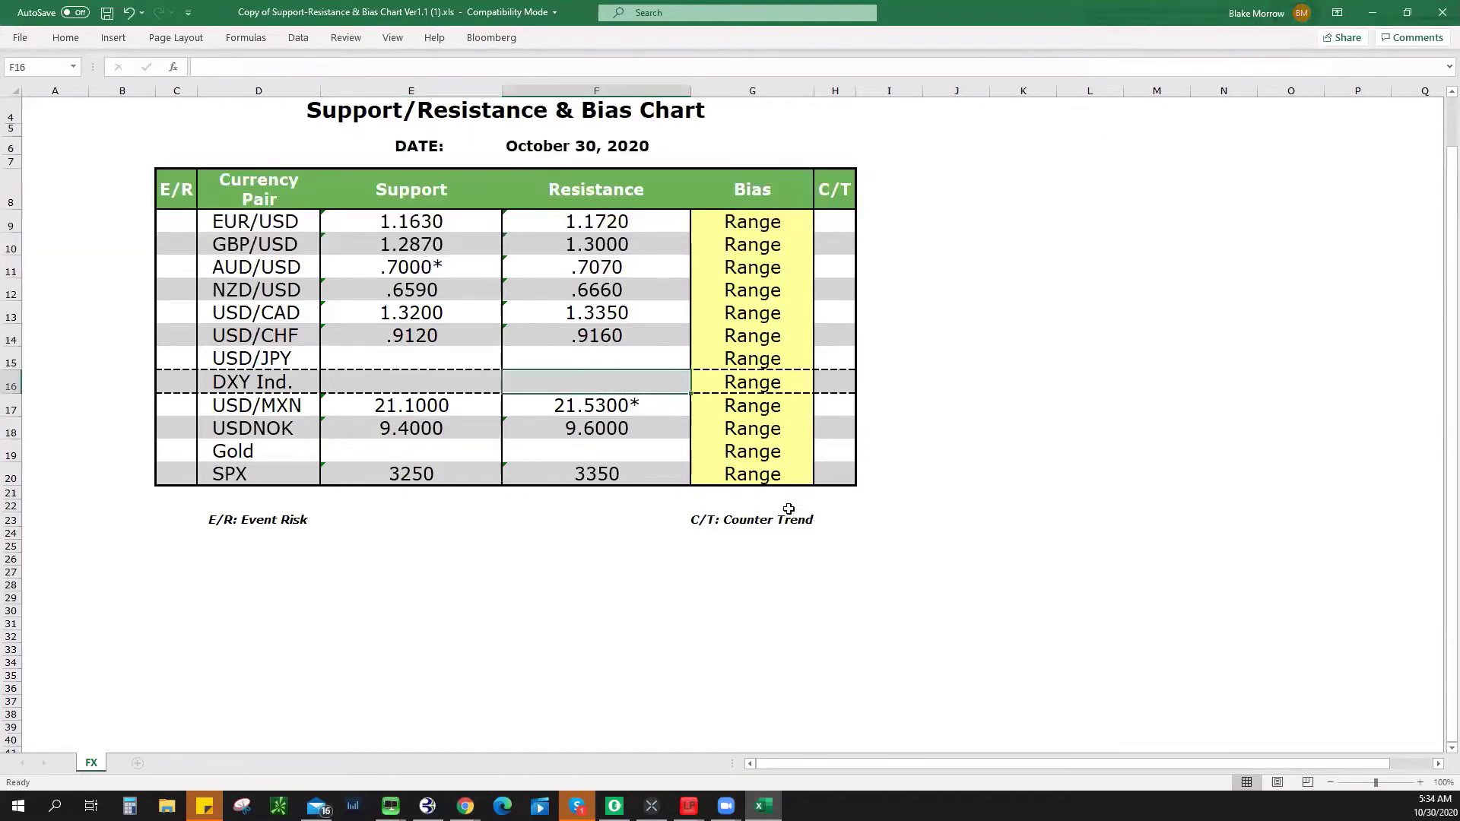
text(94.)
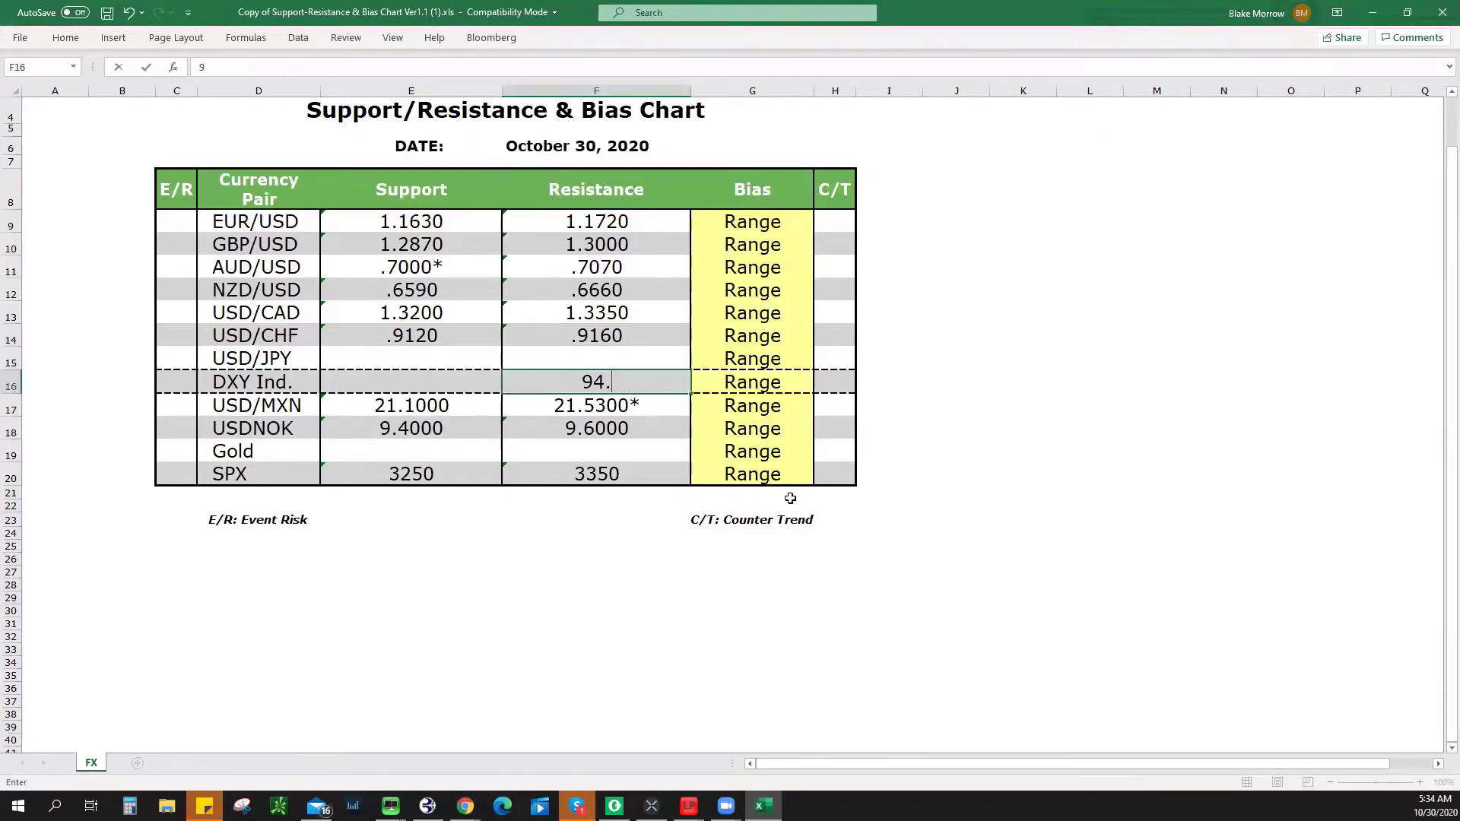
text(00)
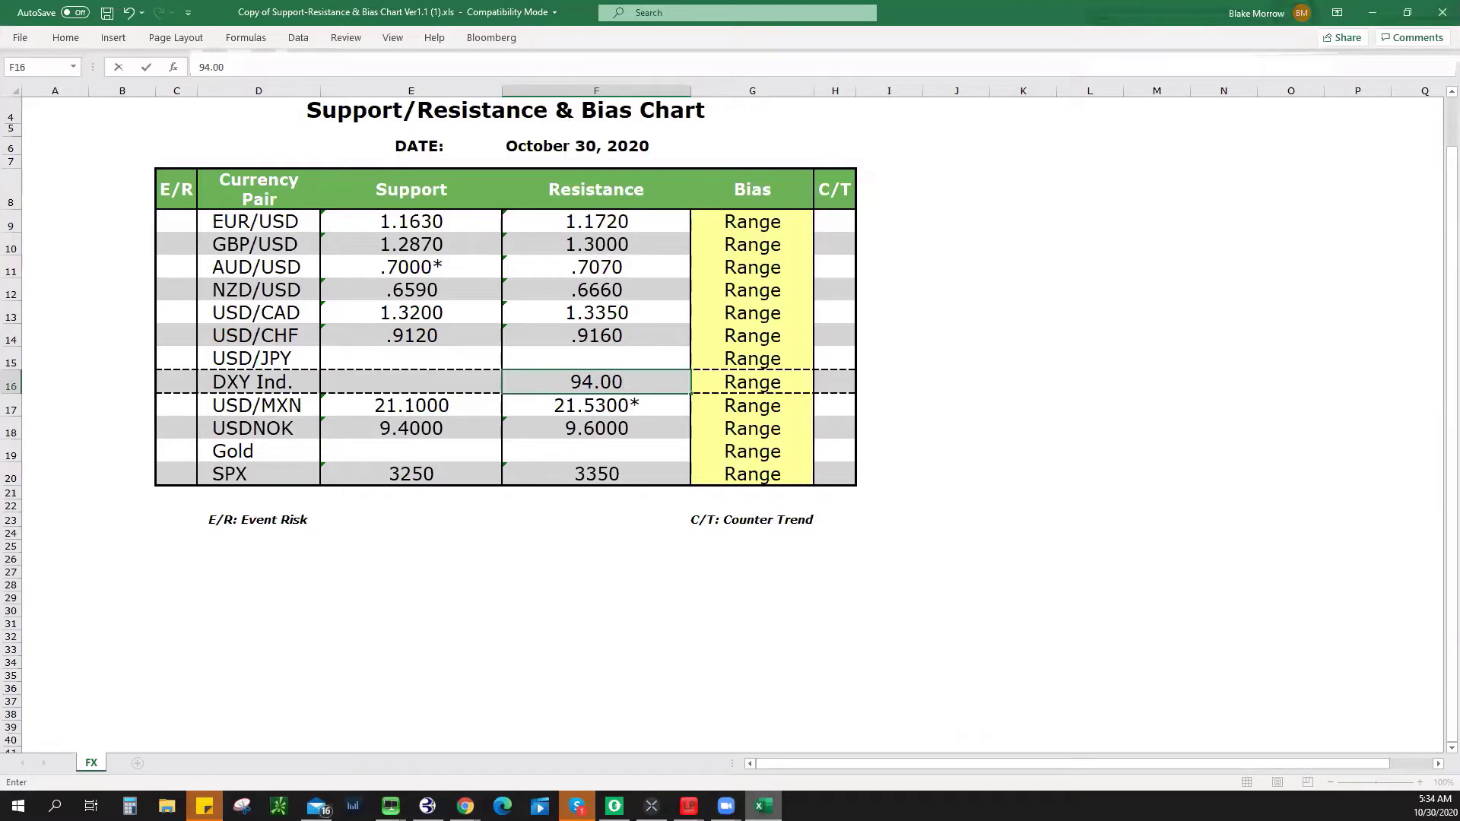
click(1011, 320)
key(alt+Tab)
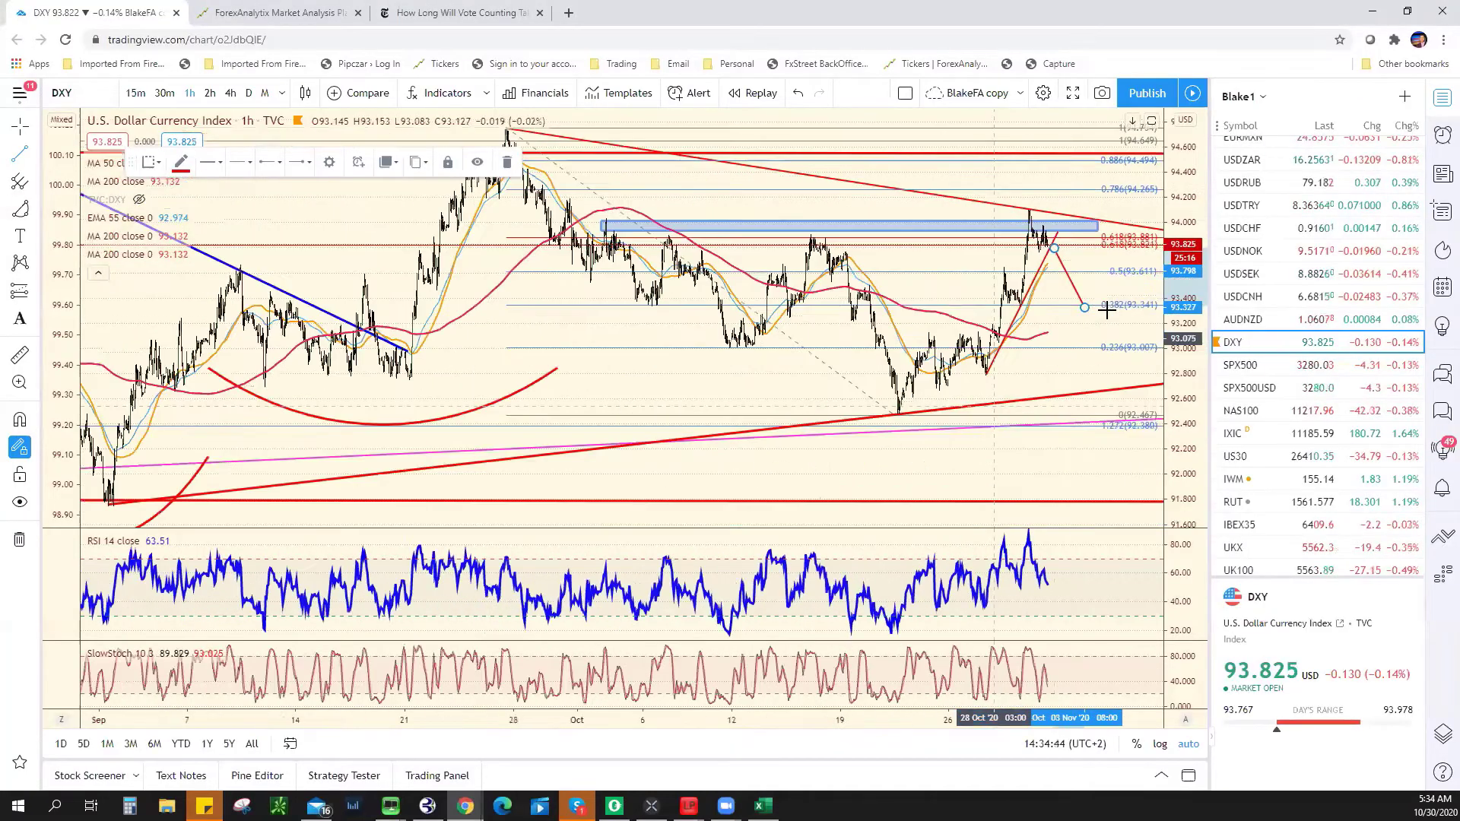
Step: After checking the DXY hourly chart, enter 93.60 as the DXY Index support in Excel
scroll(1107, 311, down, 1)
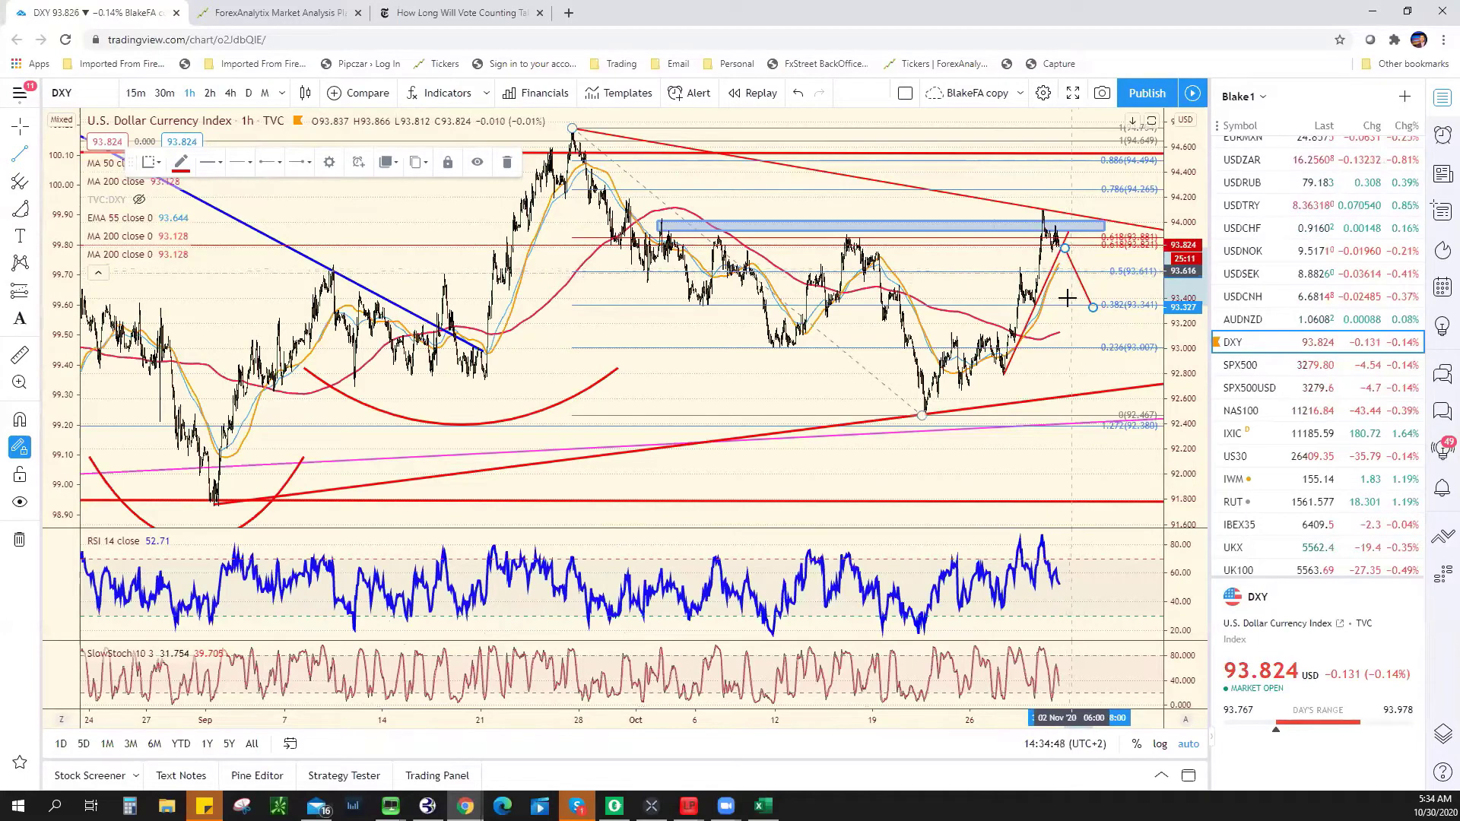
scroll(1042, 289, up, 3)
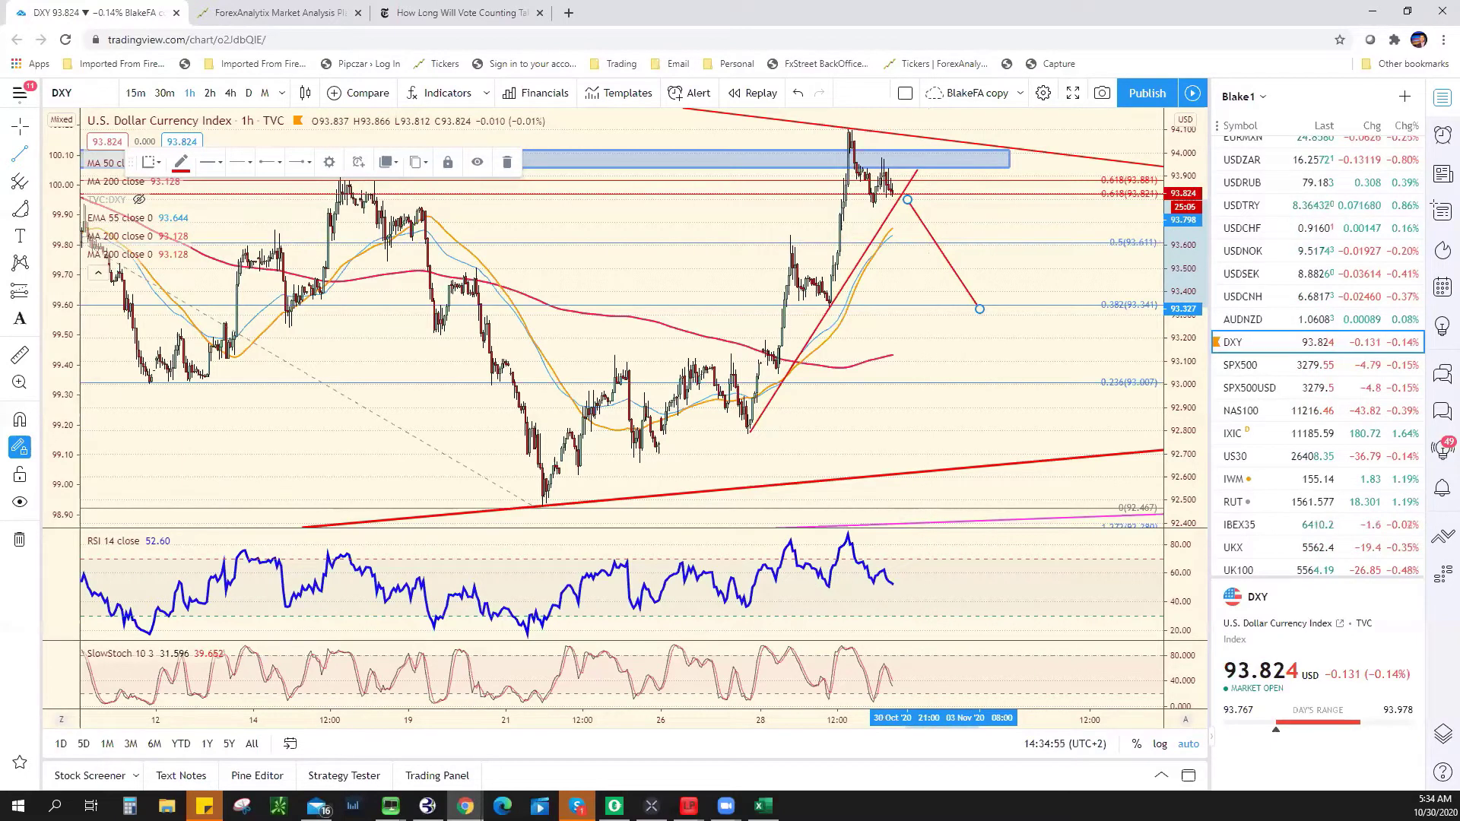
key(alt+Tab)
click(433, 382)
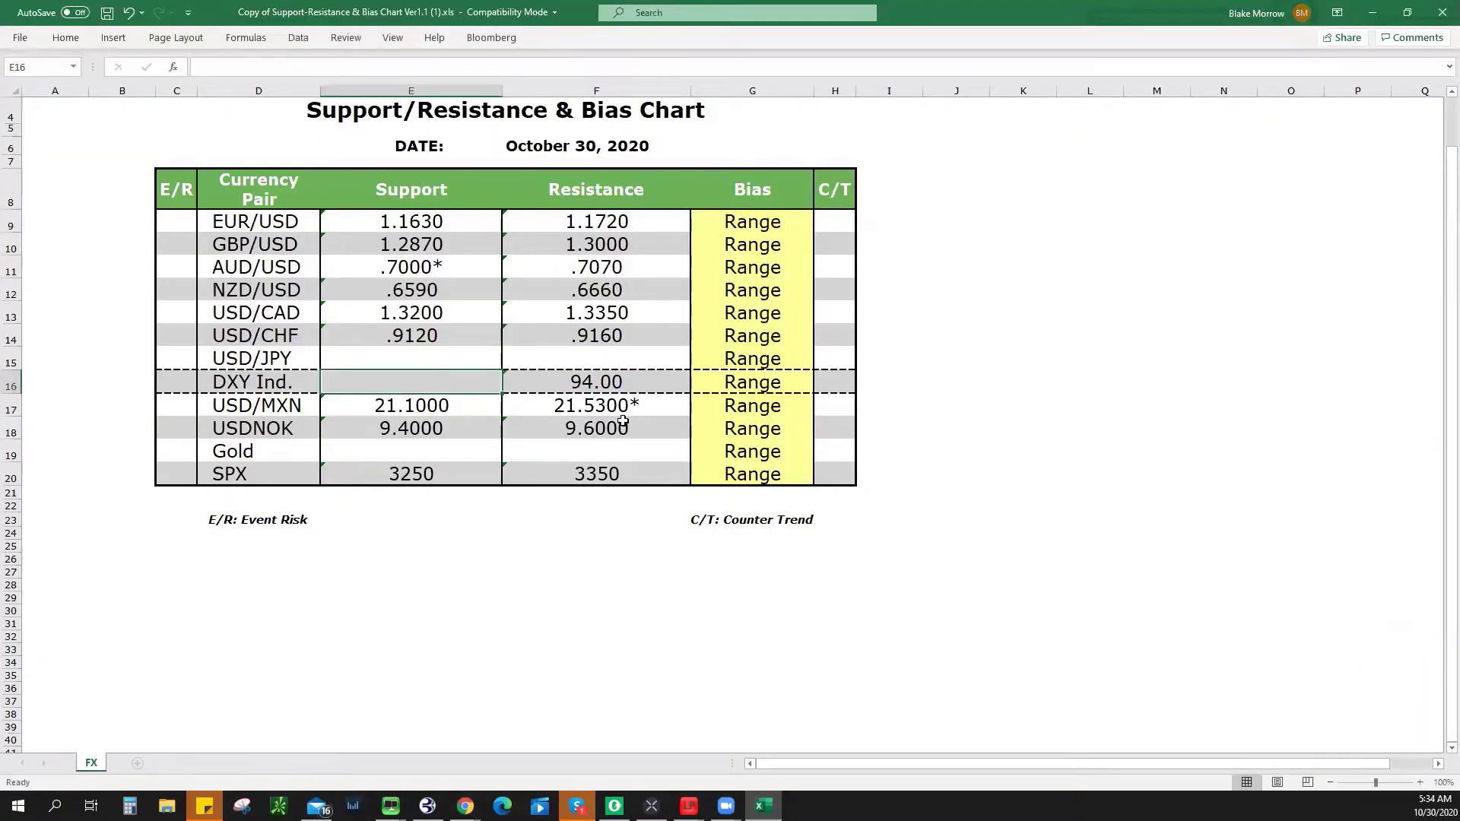
text(93.6)
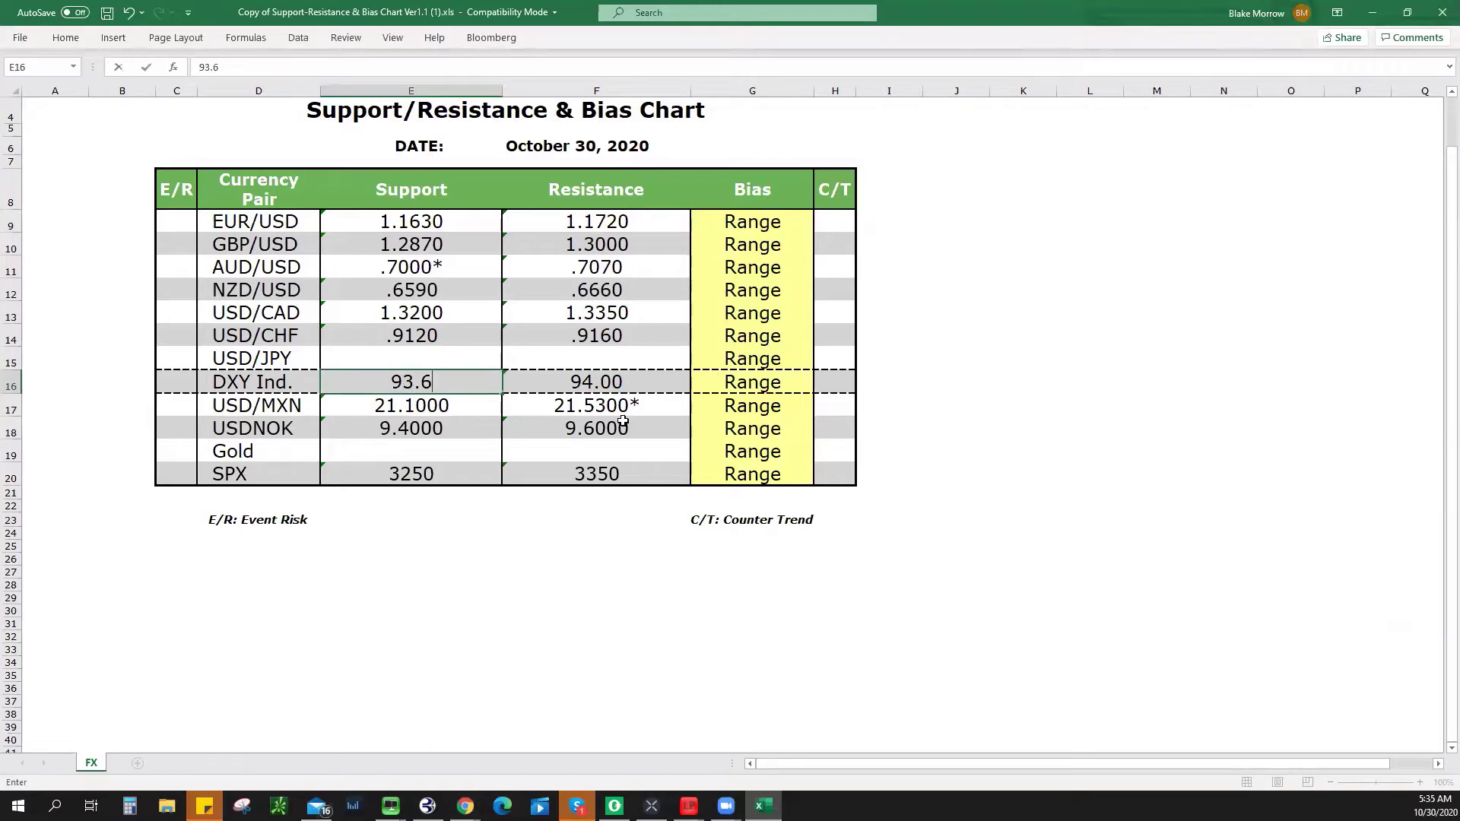
text(0)
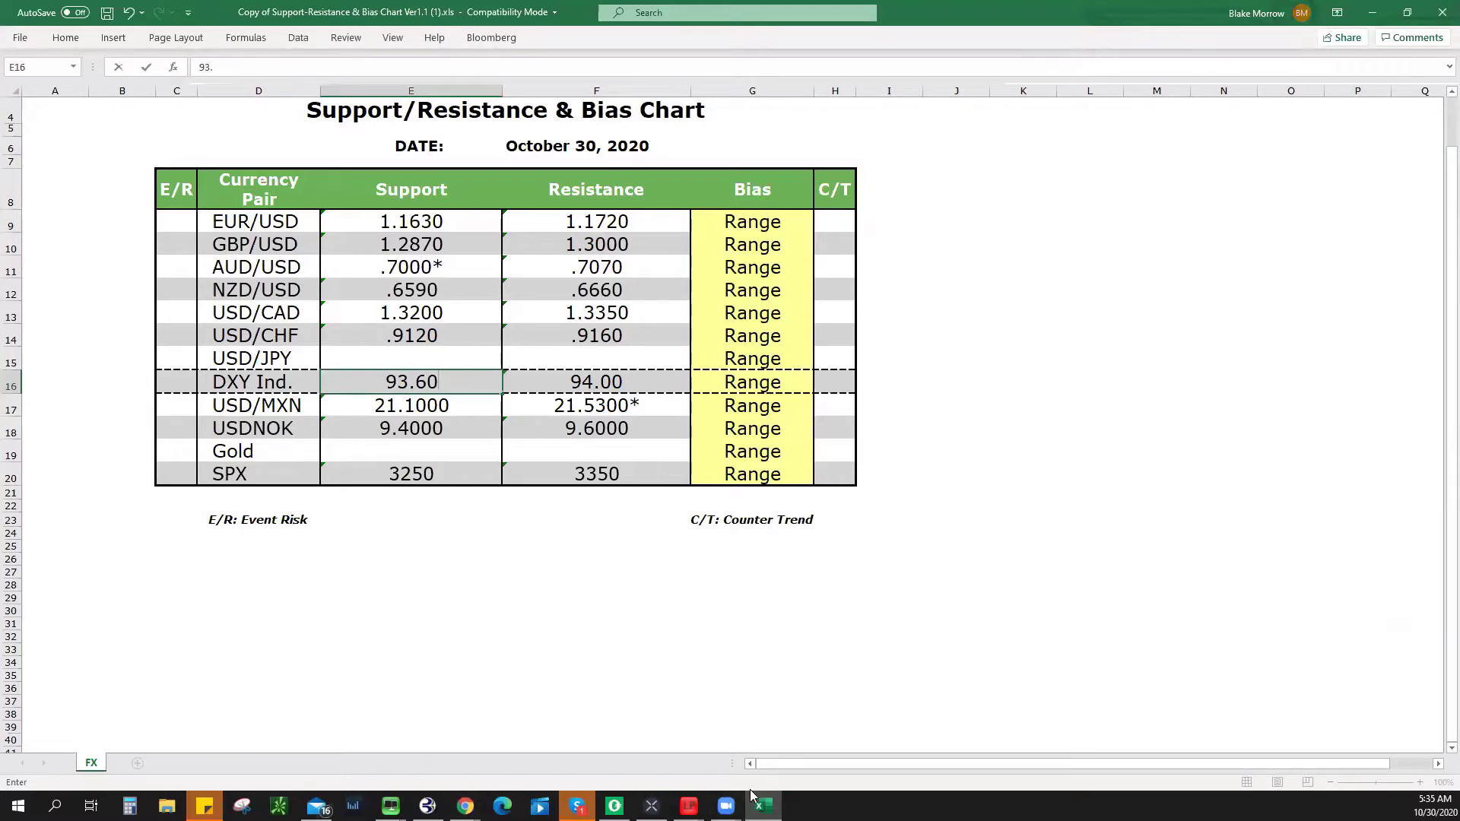
key(Return)
Step: Open the USDJPY chart and pan back through its earlier hourly candles
key(alt+Tab)
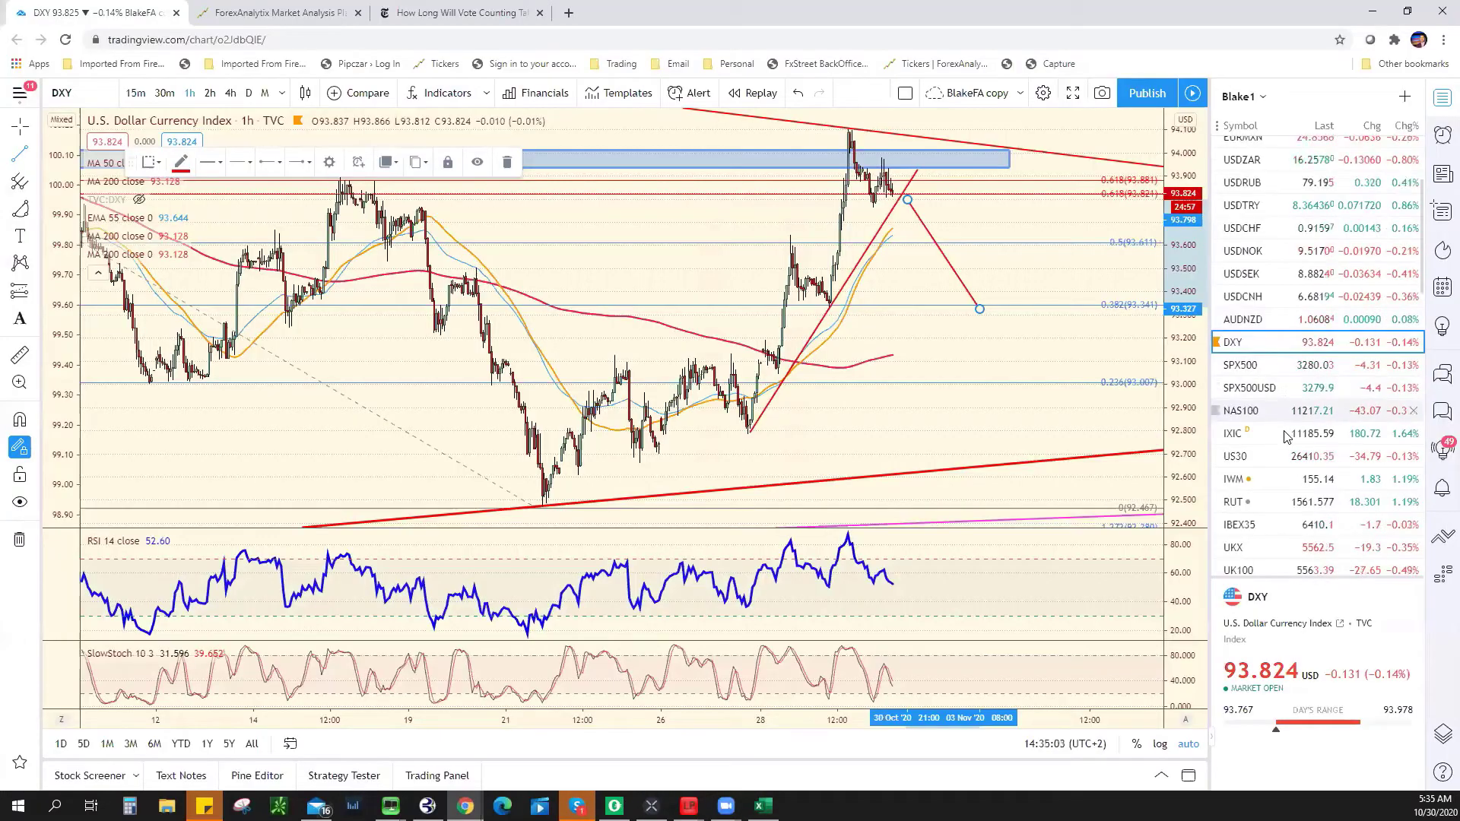
scroll(1305, 304, down, 10)
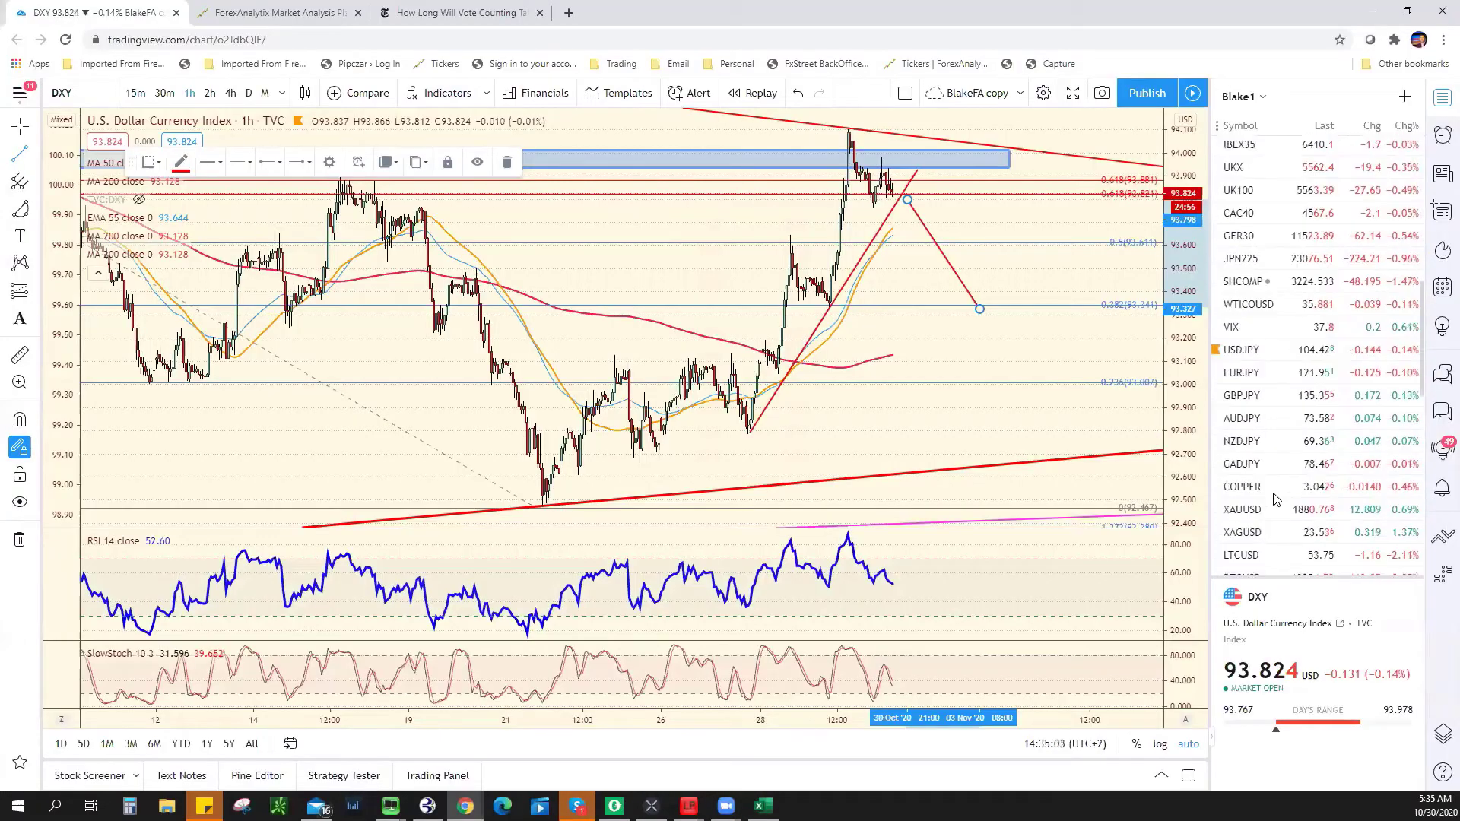
click(1289, 351)
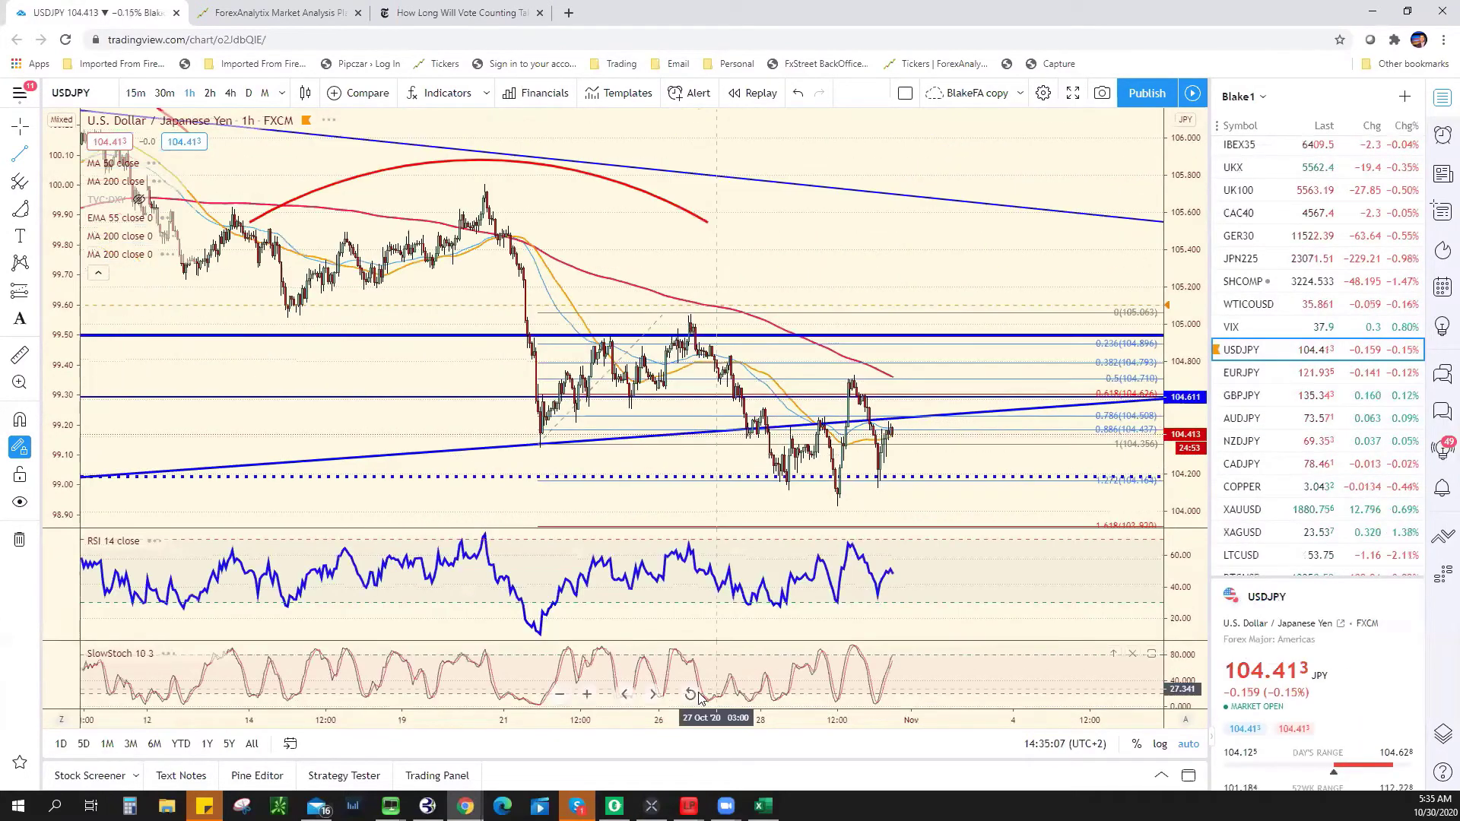
scroll(606, 426, up, 5)
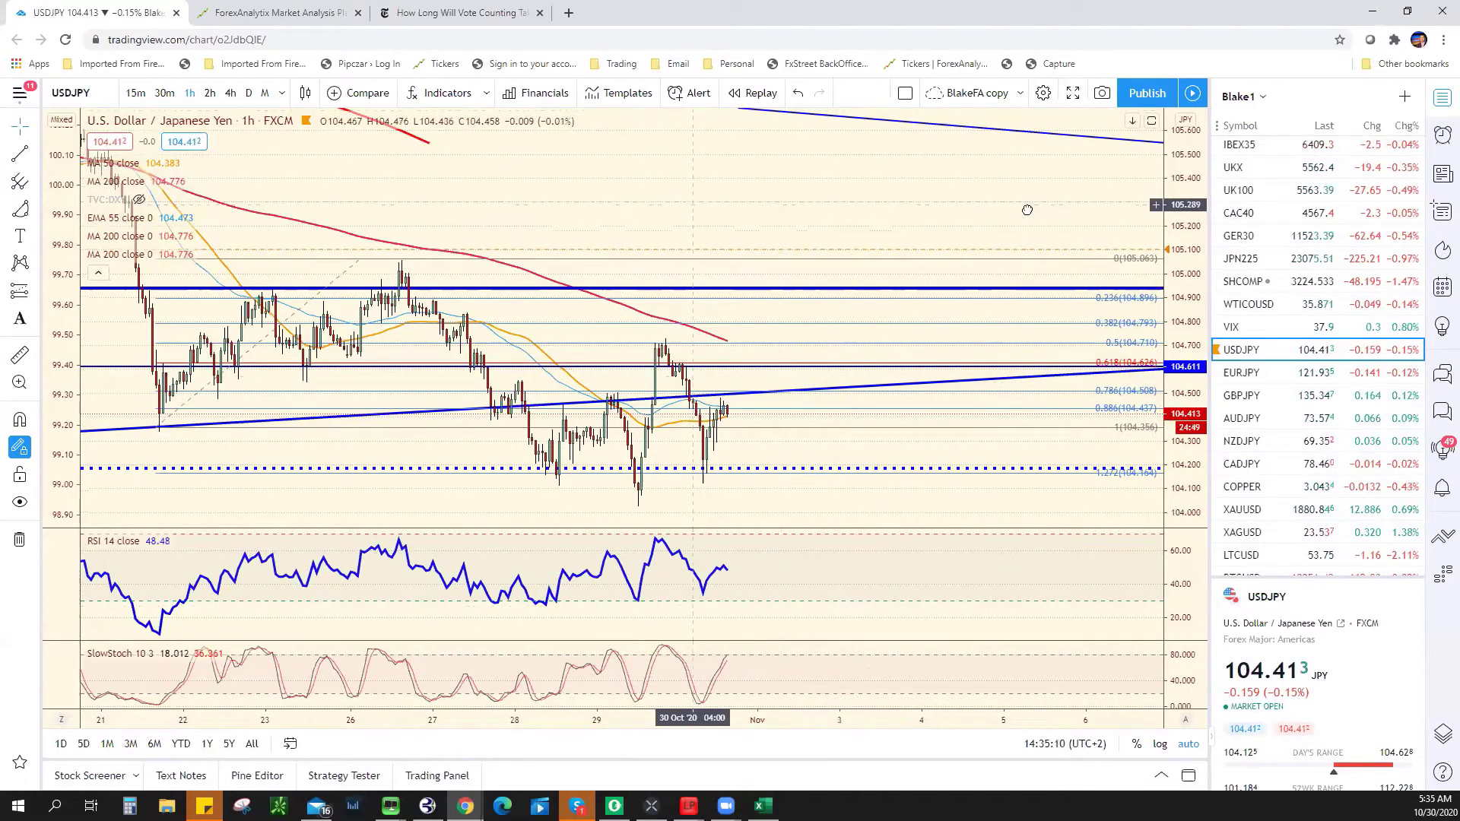
drag(614, 200, 946, 440)
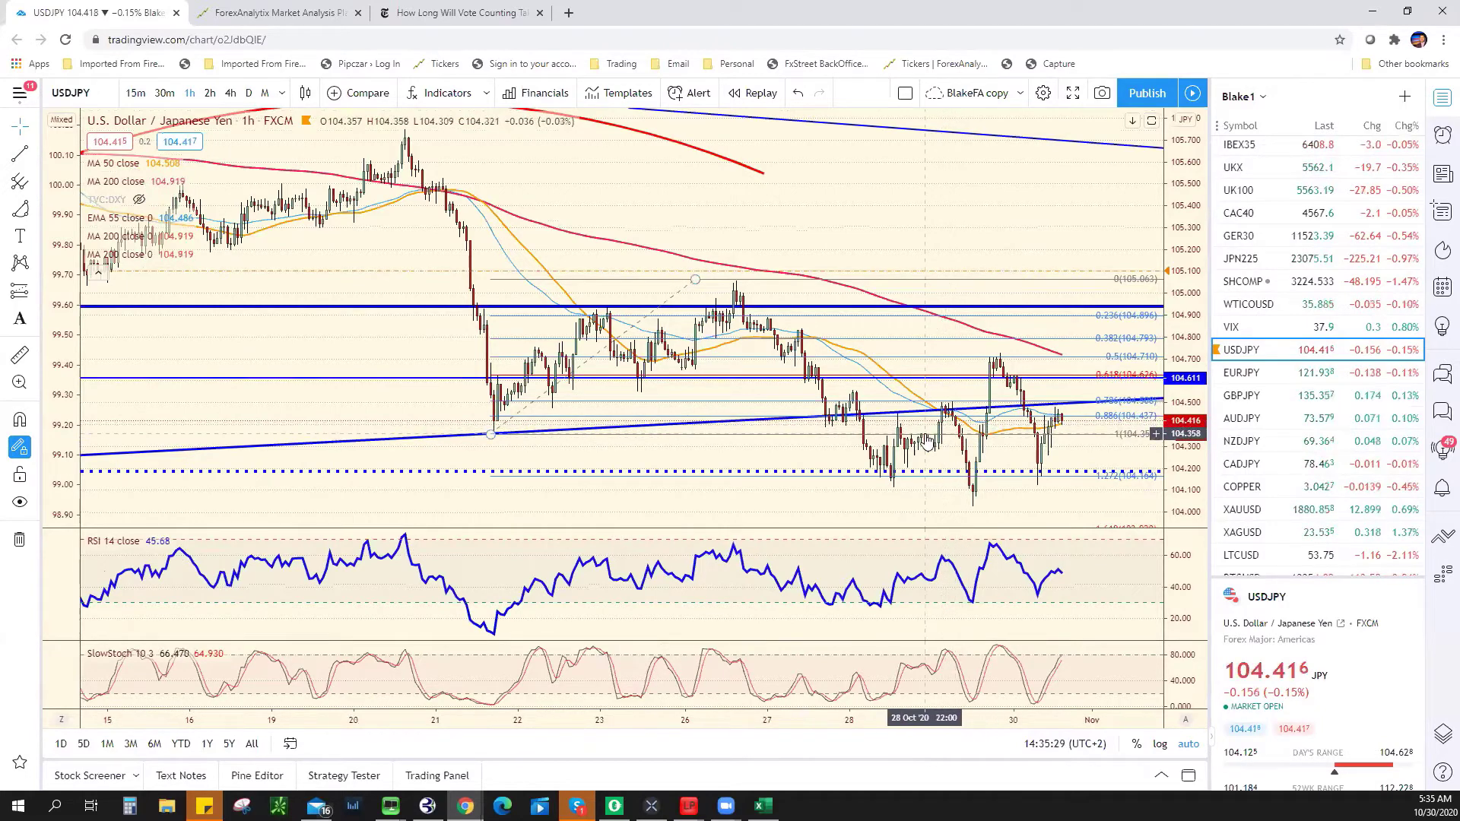
scroll(922, 424, down, 3)
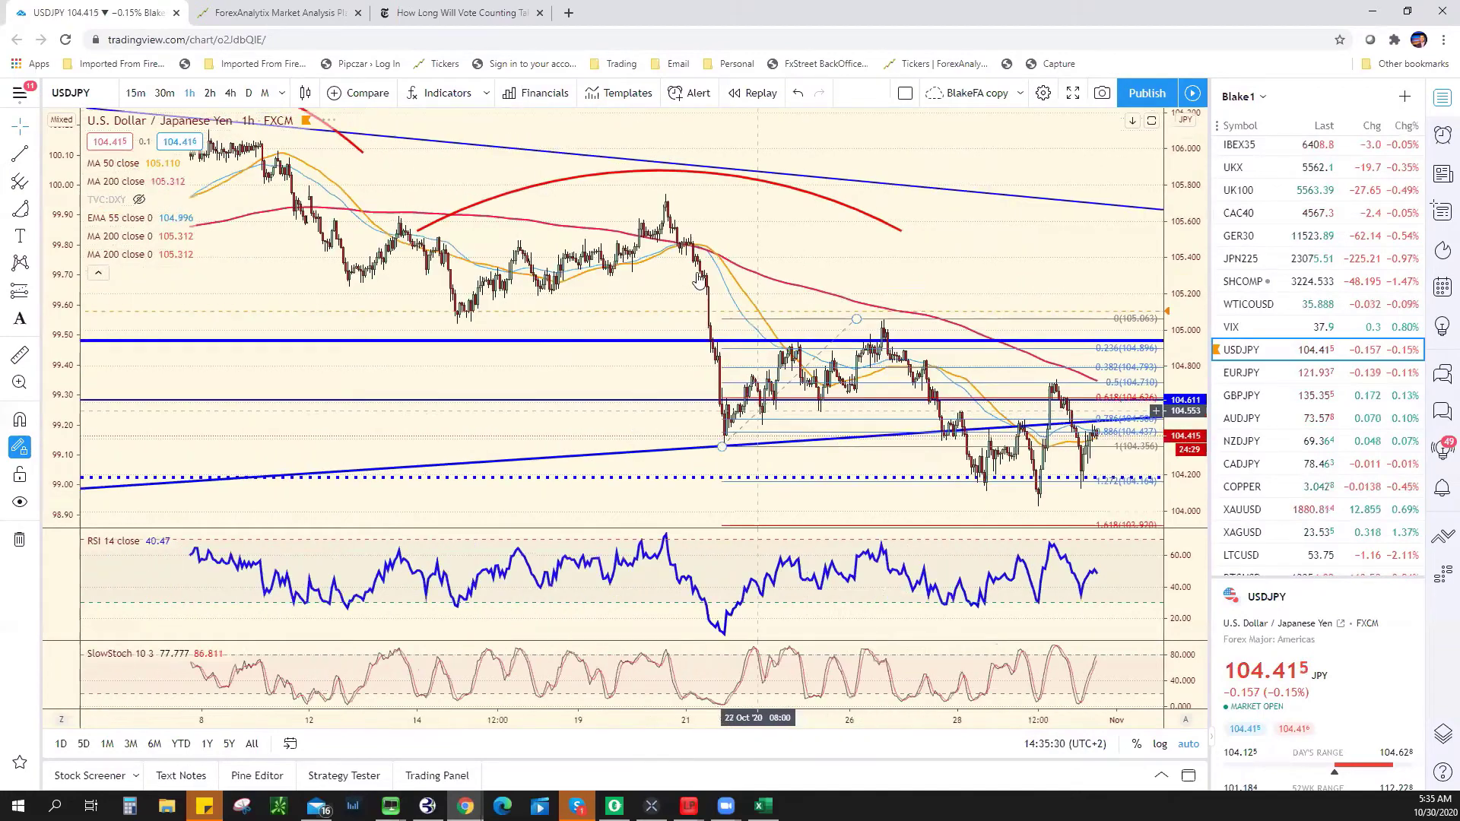
scroll(1050, 451, up, 3)
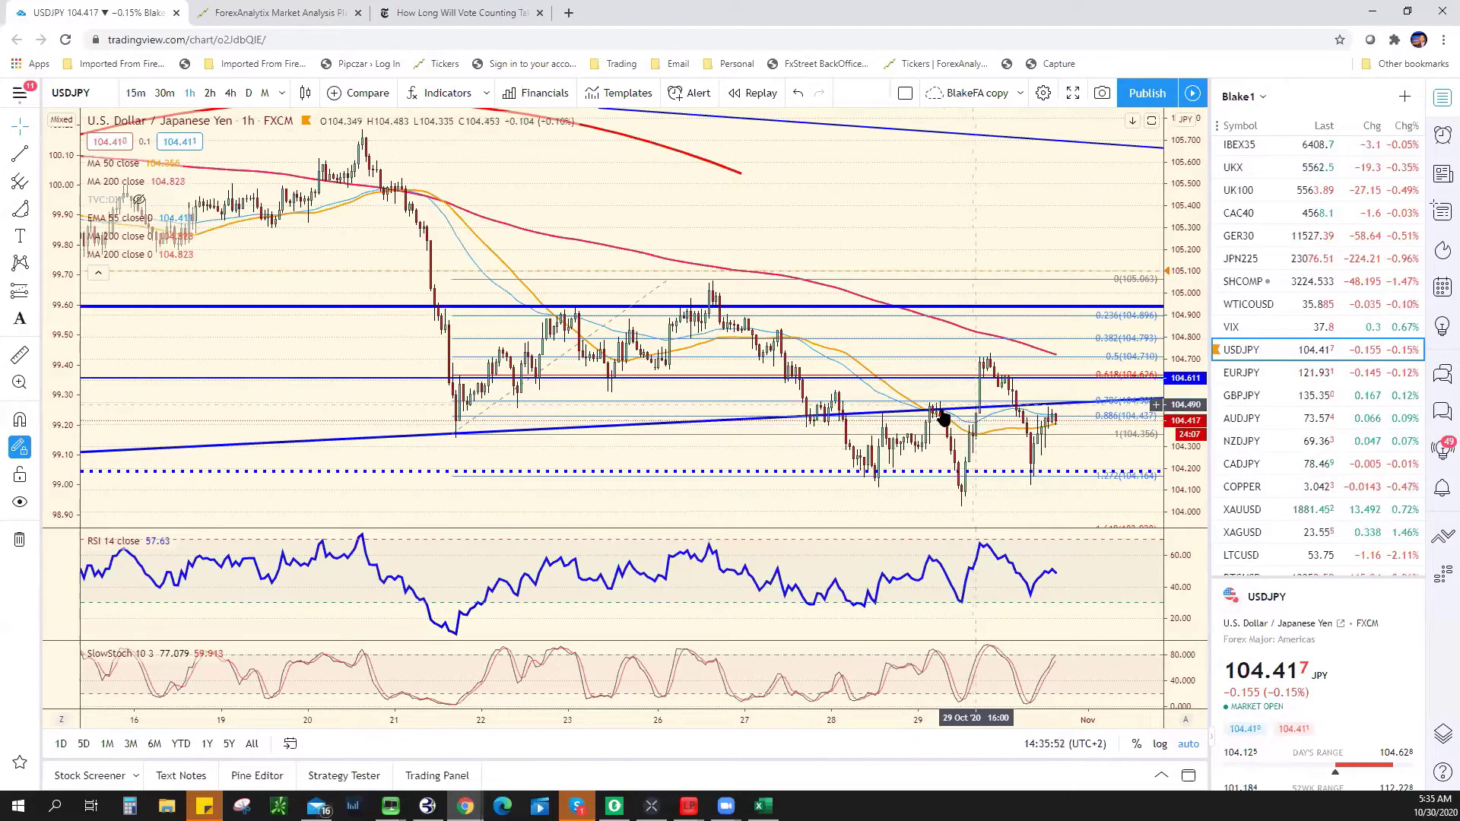
Step: Select and deselect the USDJPY Fibonacci retracement to inspect its levels, then zoom out
click(944, 403)
click(987, 413)
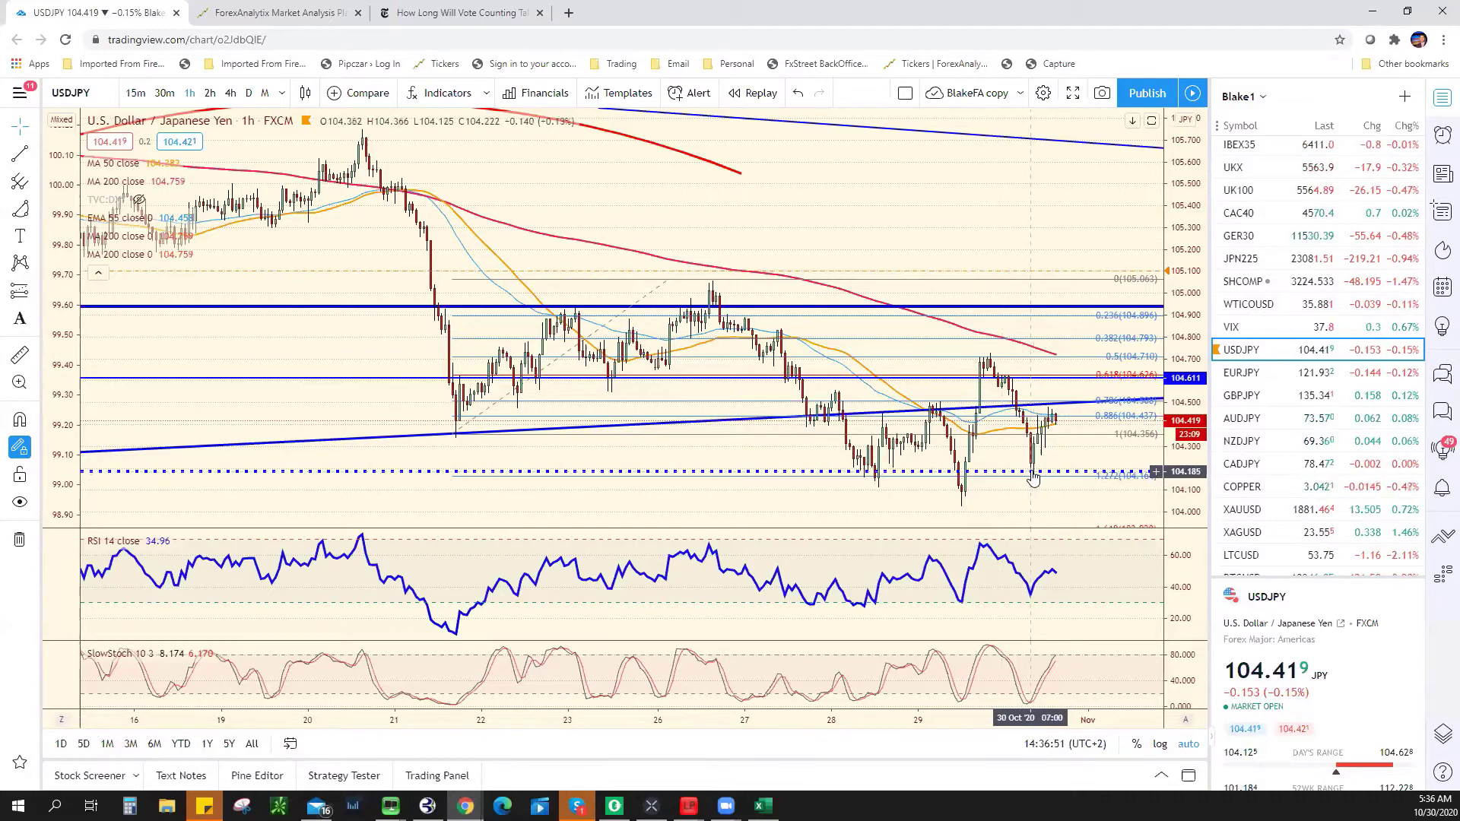
scroll(1035, 484, down, 4)
scroll(1075, 493, down, 3)
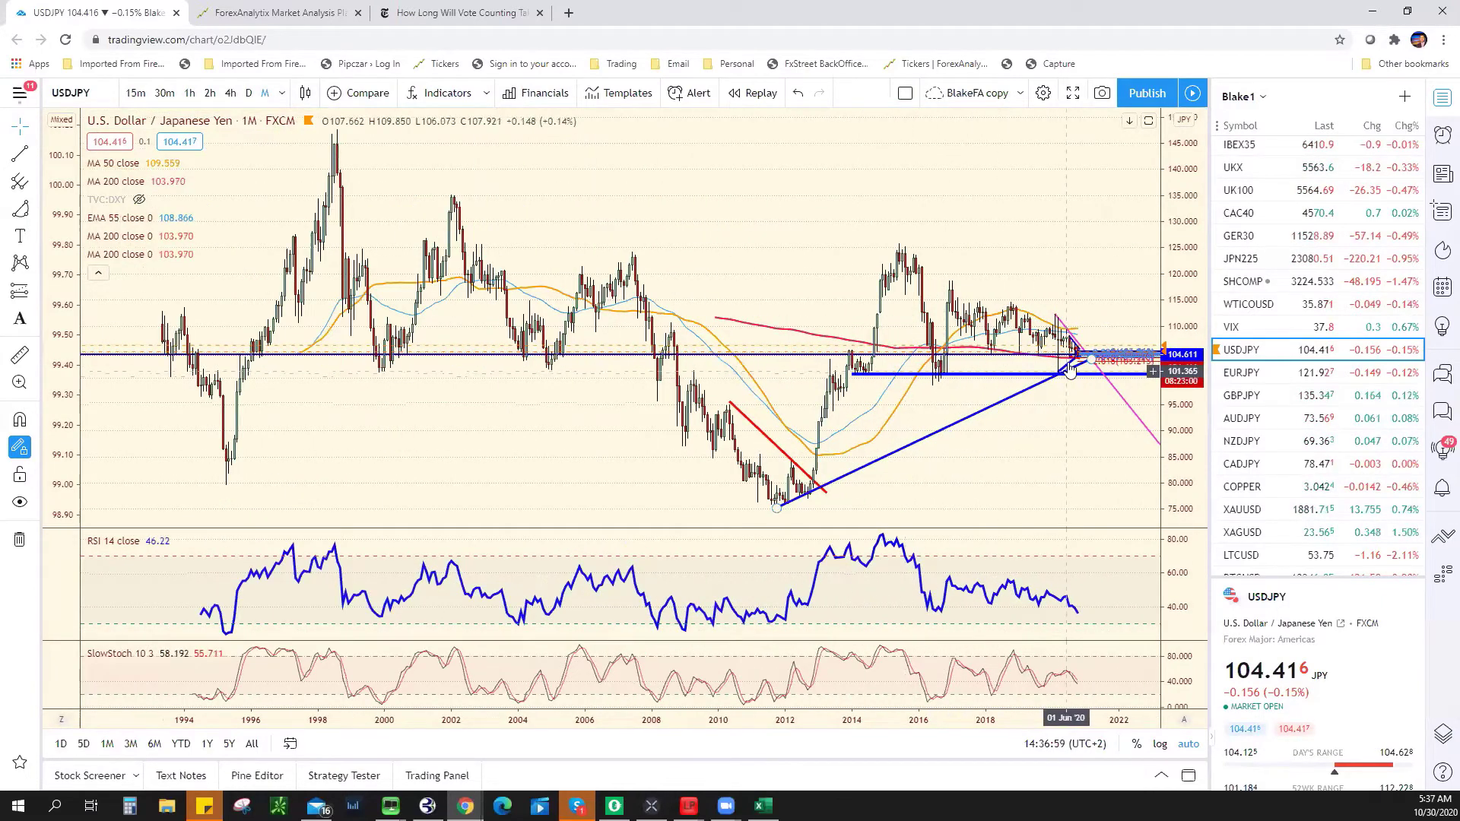
Step: Switch the USDJPY chart to daily candles, then return to the Excel support/resistance sheet
scroll(716, 343, up, 4)
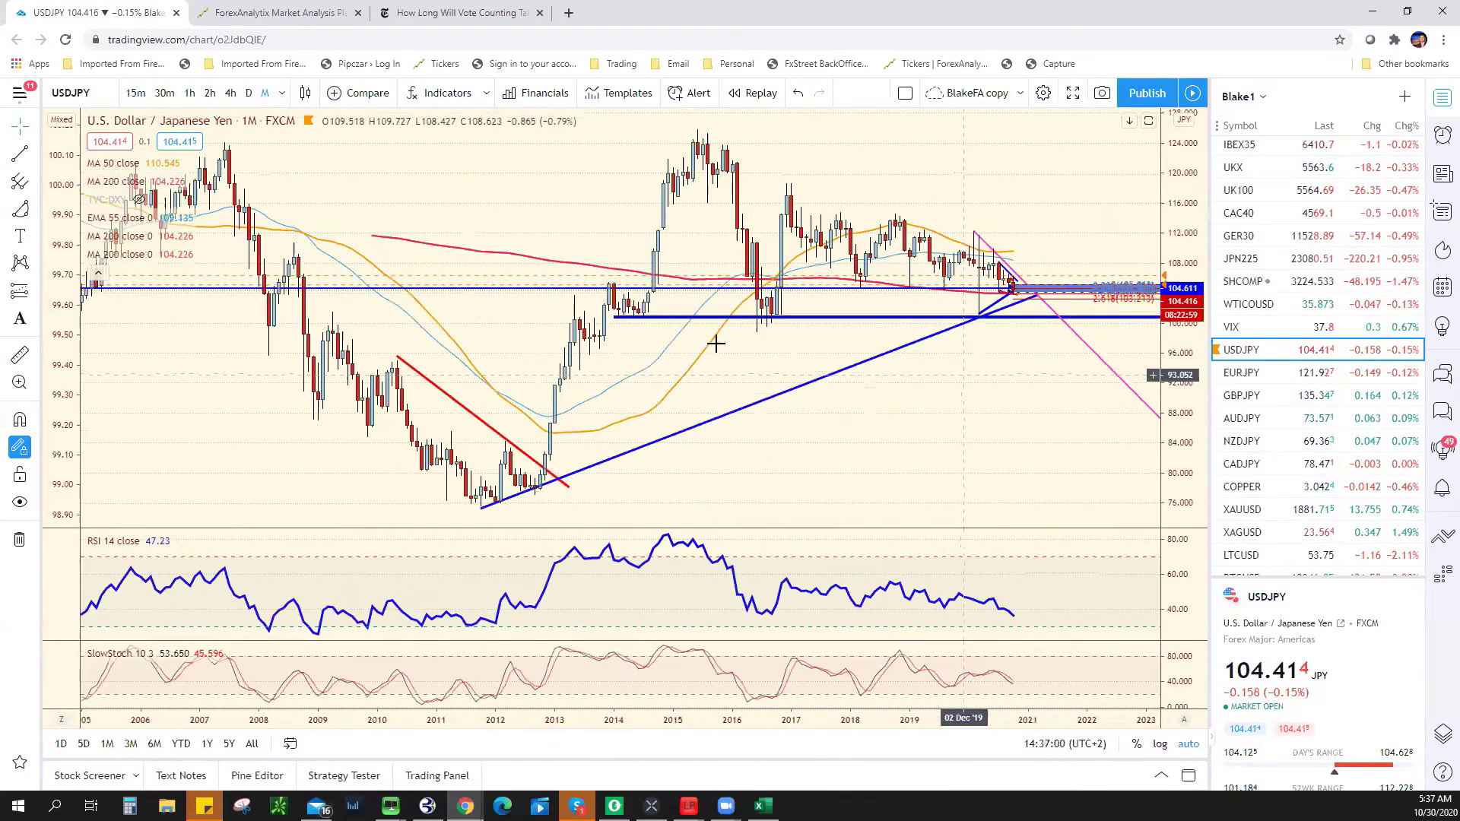
scroll(716, 344, up, 5)
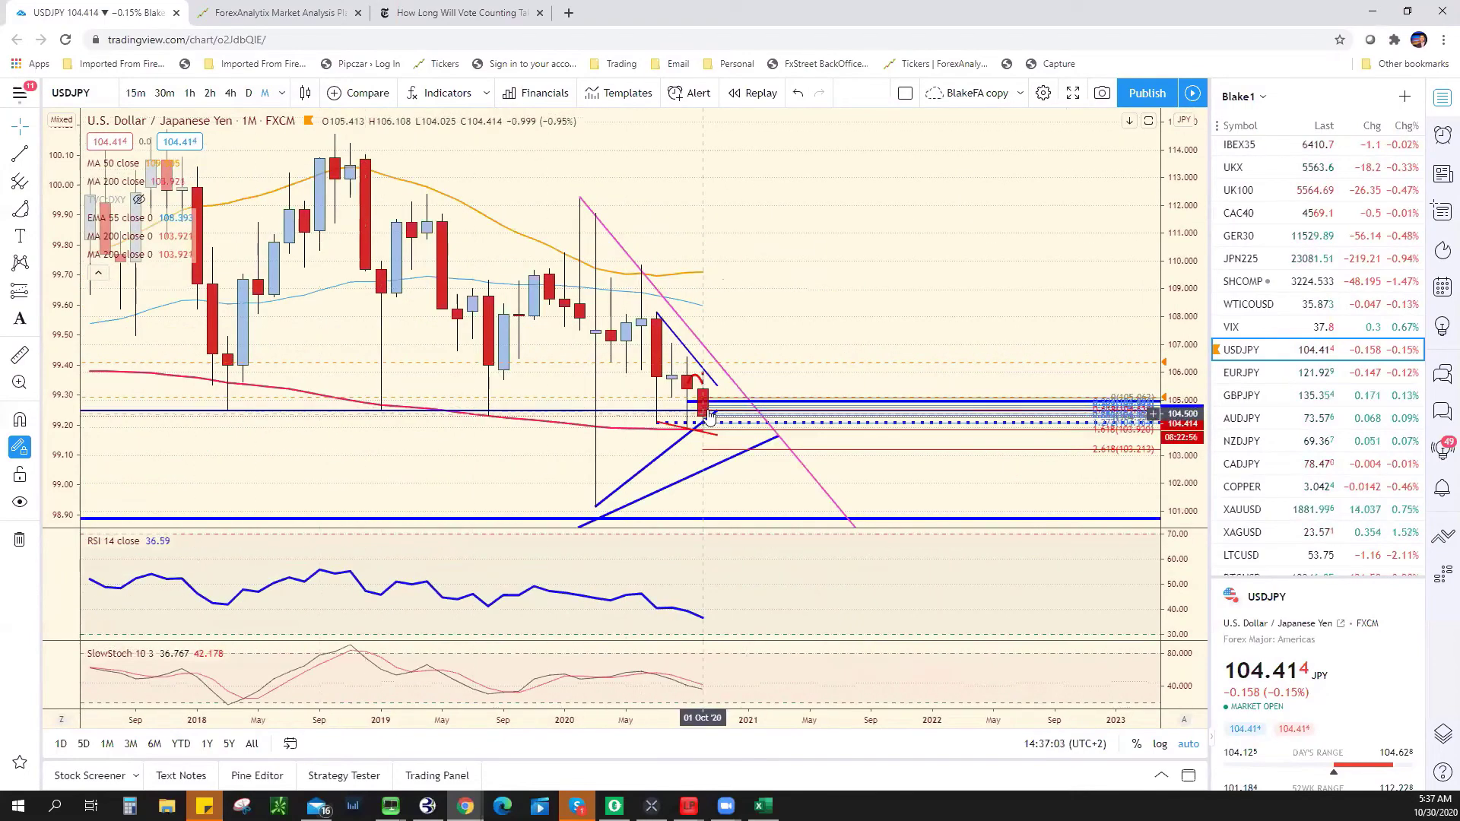
scroll(532, 255, down, 5)
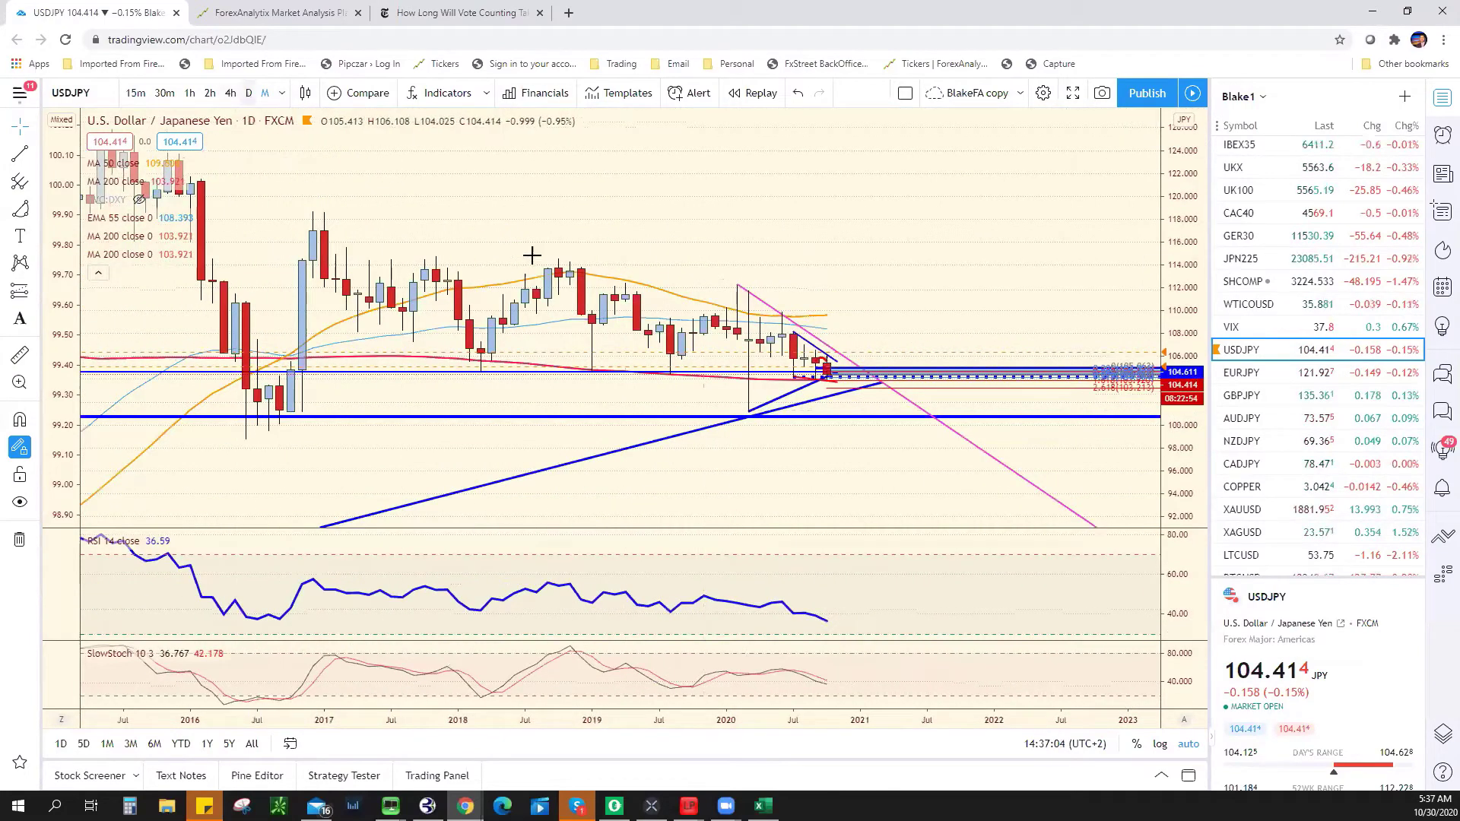
click(249, 92)
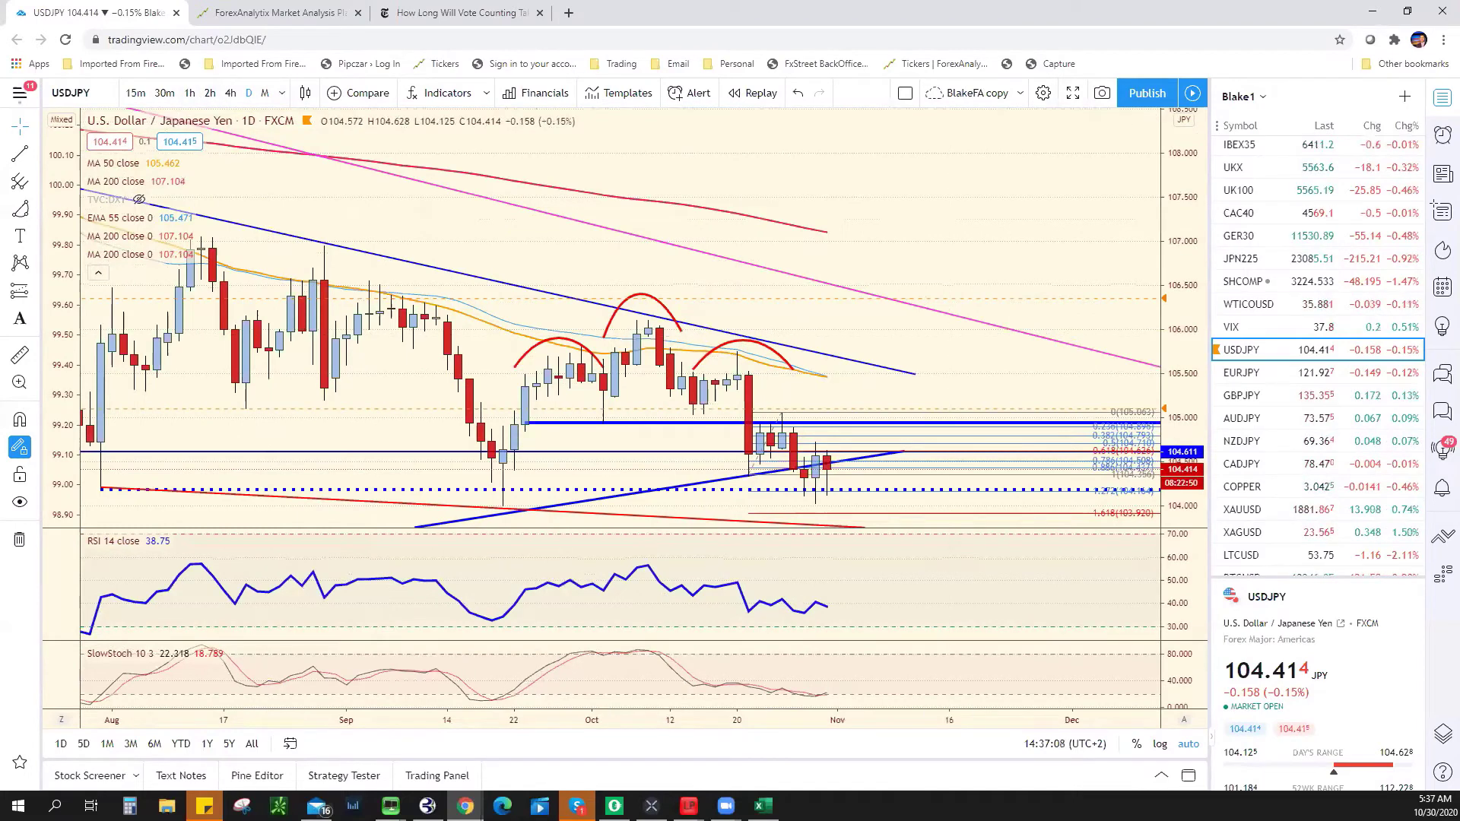
key(alt+Tab)
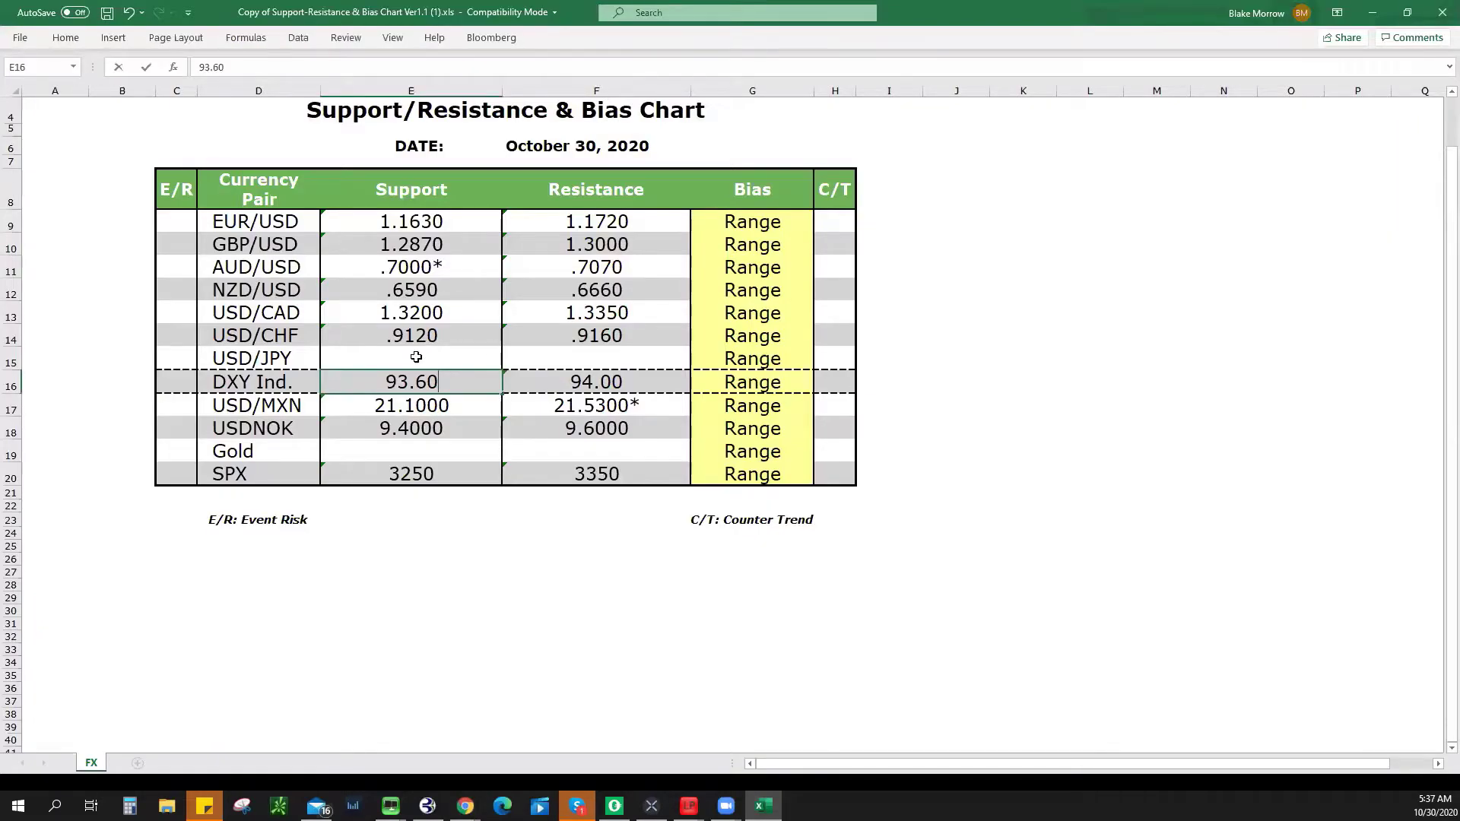
Step: Enter USD/JPY support 104.00 and resistance 105.00 in the bias chart
click(416, 357)
text(104.00)
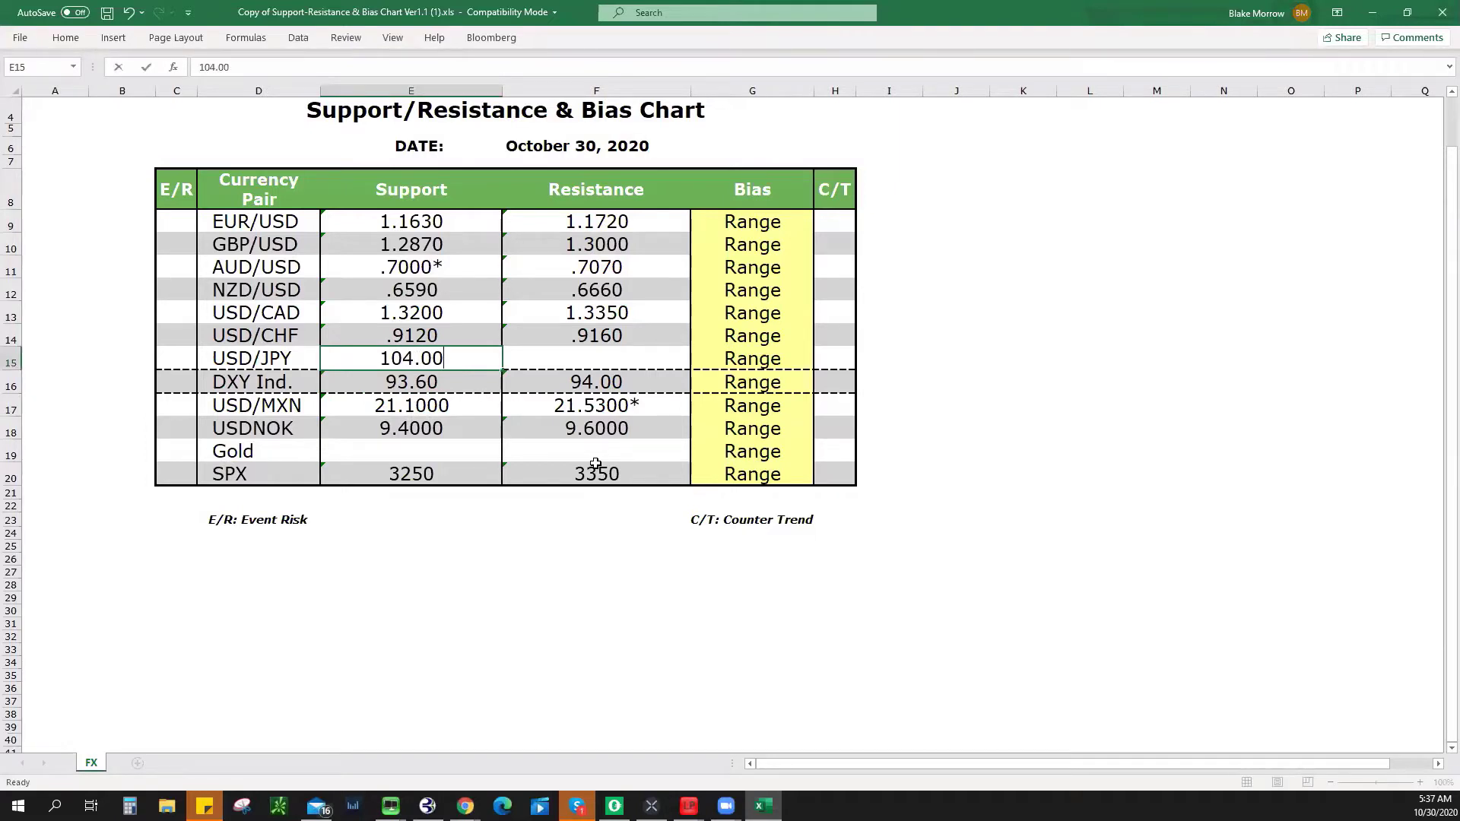
key(Tab)
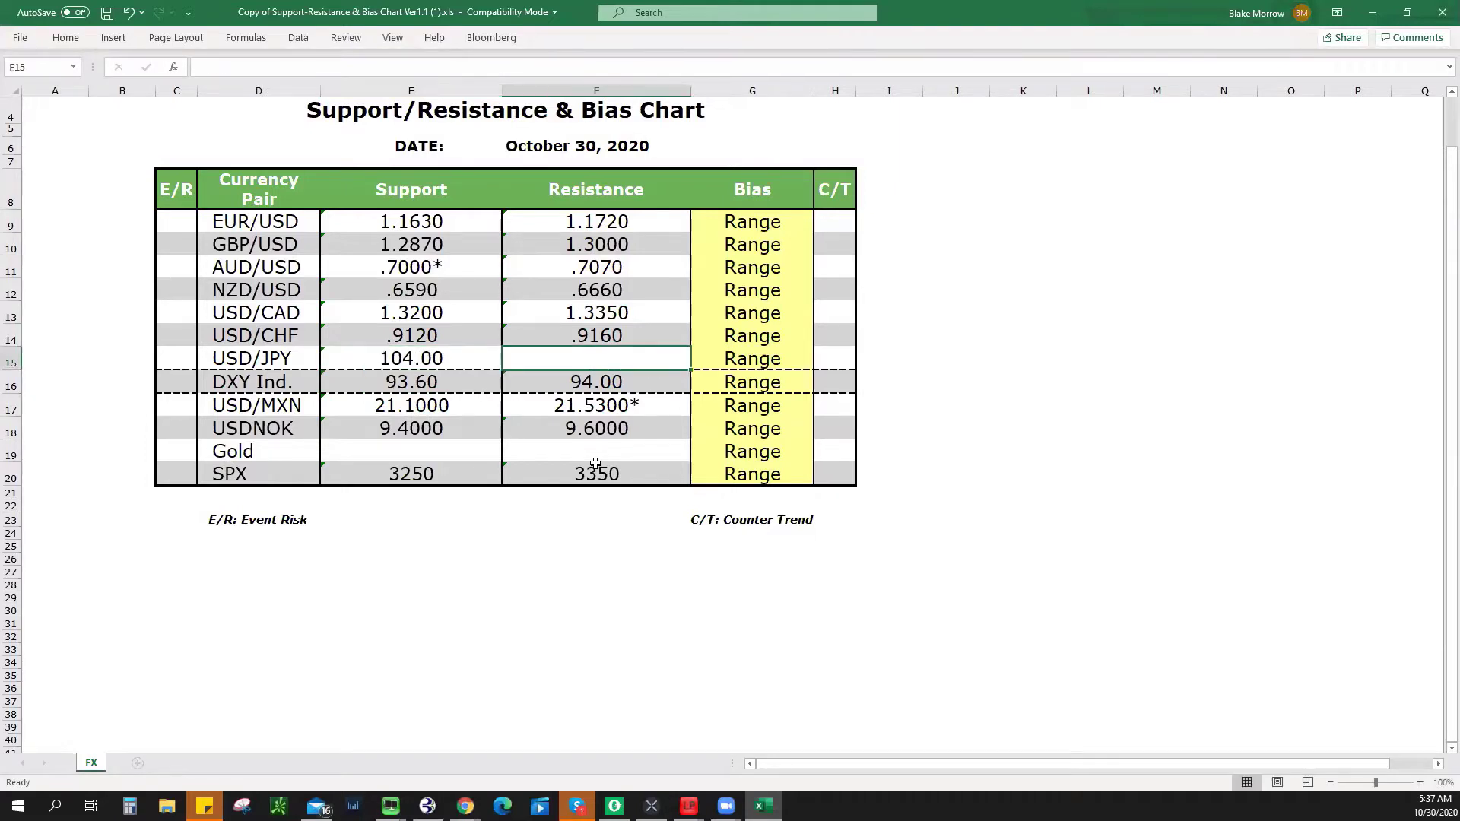
text(105.00)
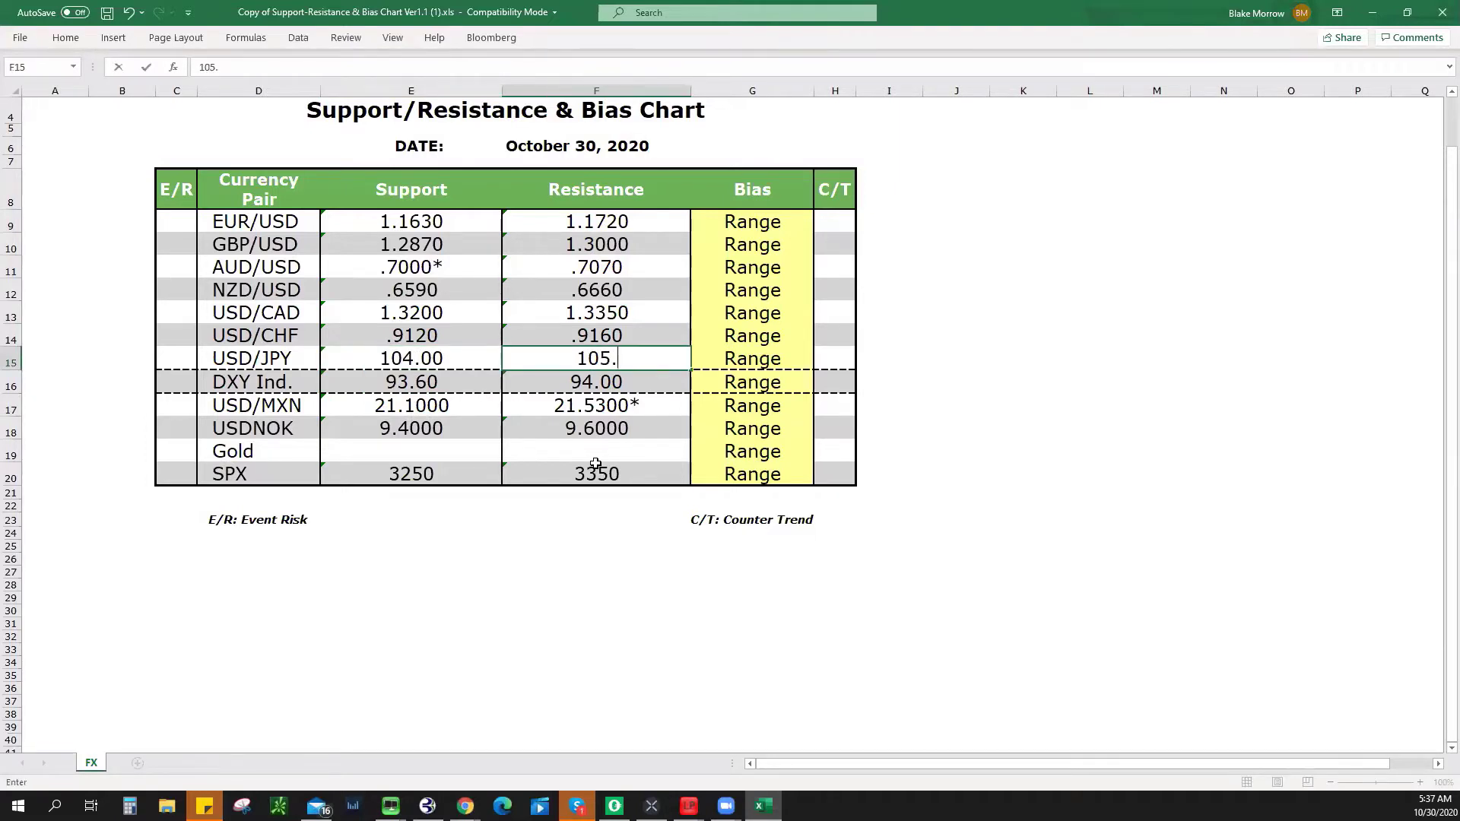
Step: Switch the TradingView chart to 4-hour candles and glance back at the spreadsheet
click(764, 805)
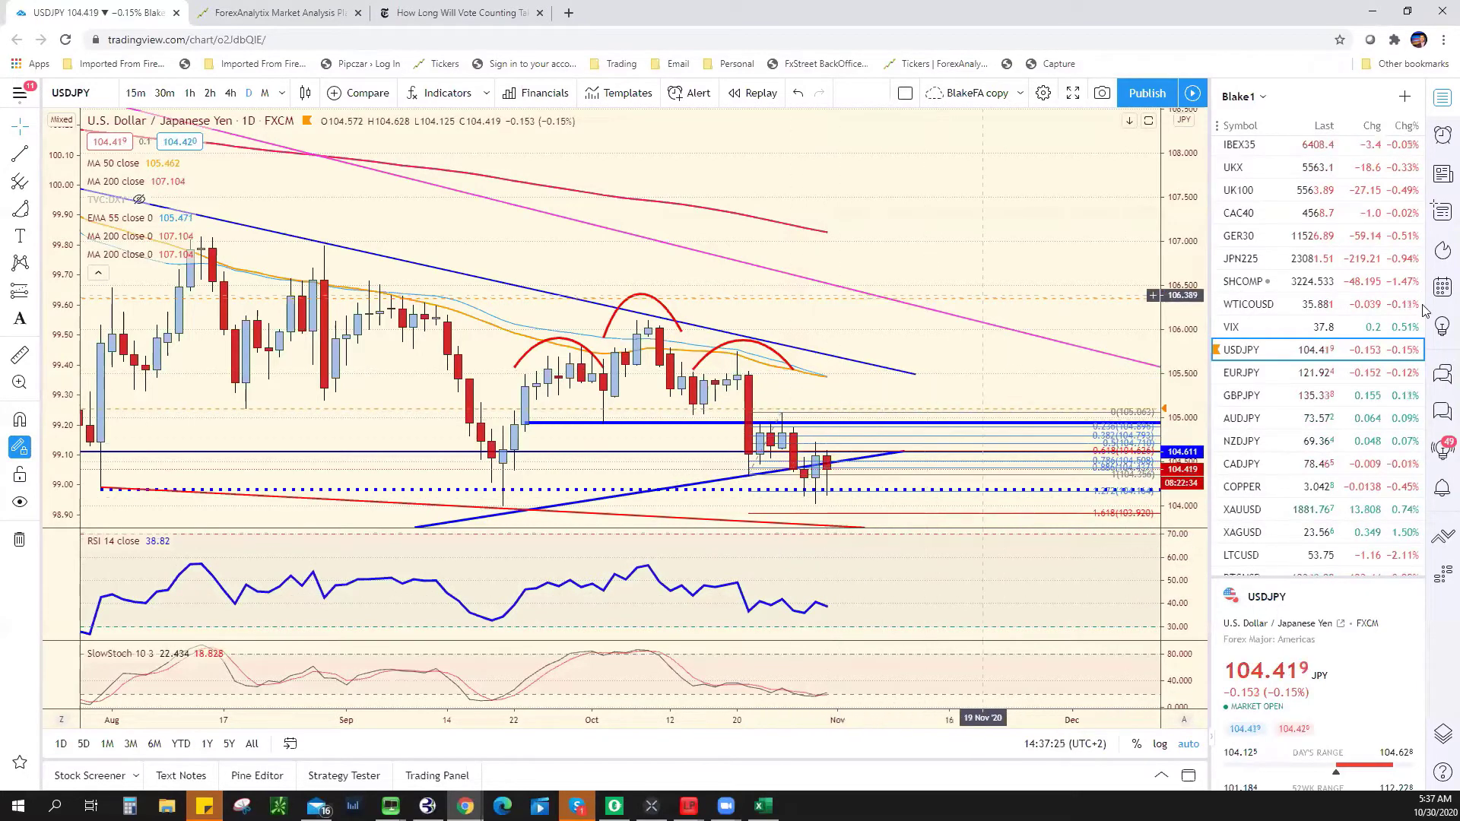
click(229, 93)
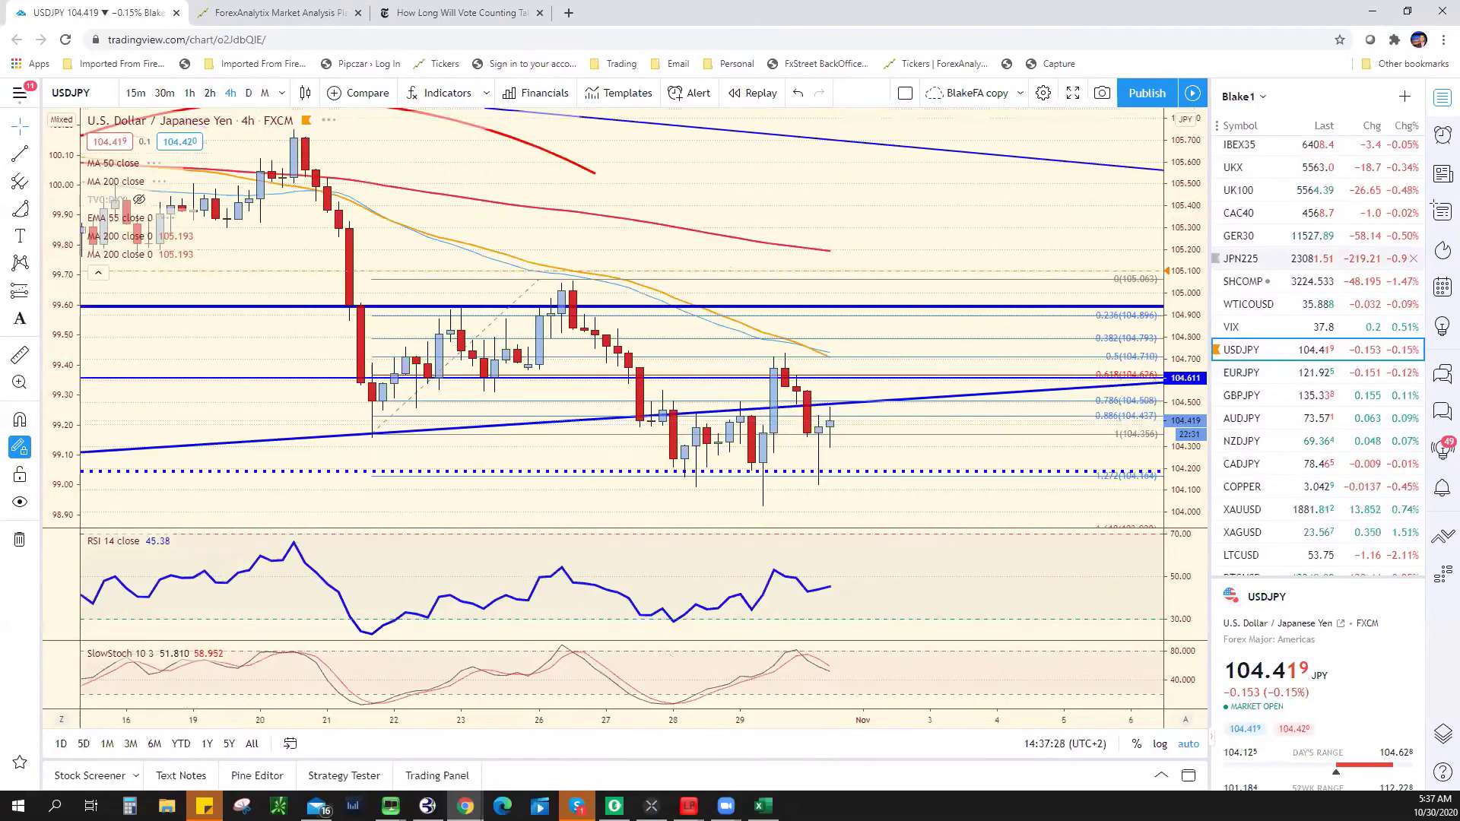
key(alt+Tab)
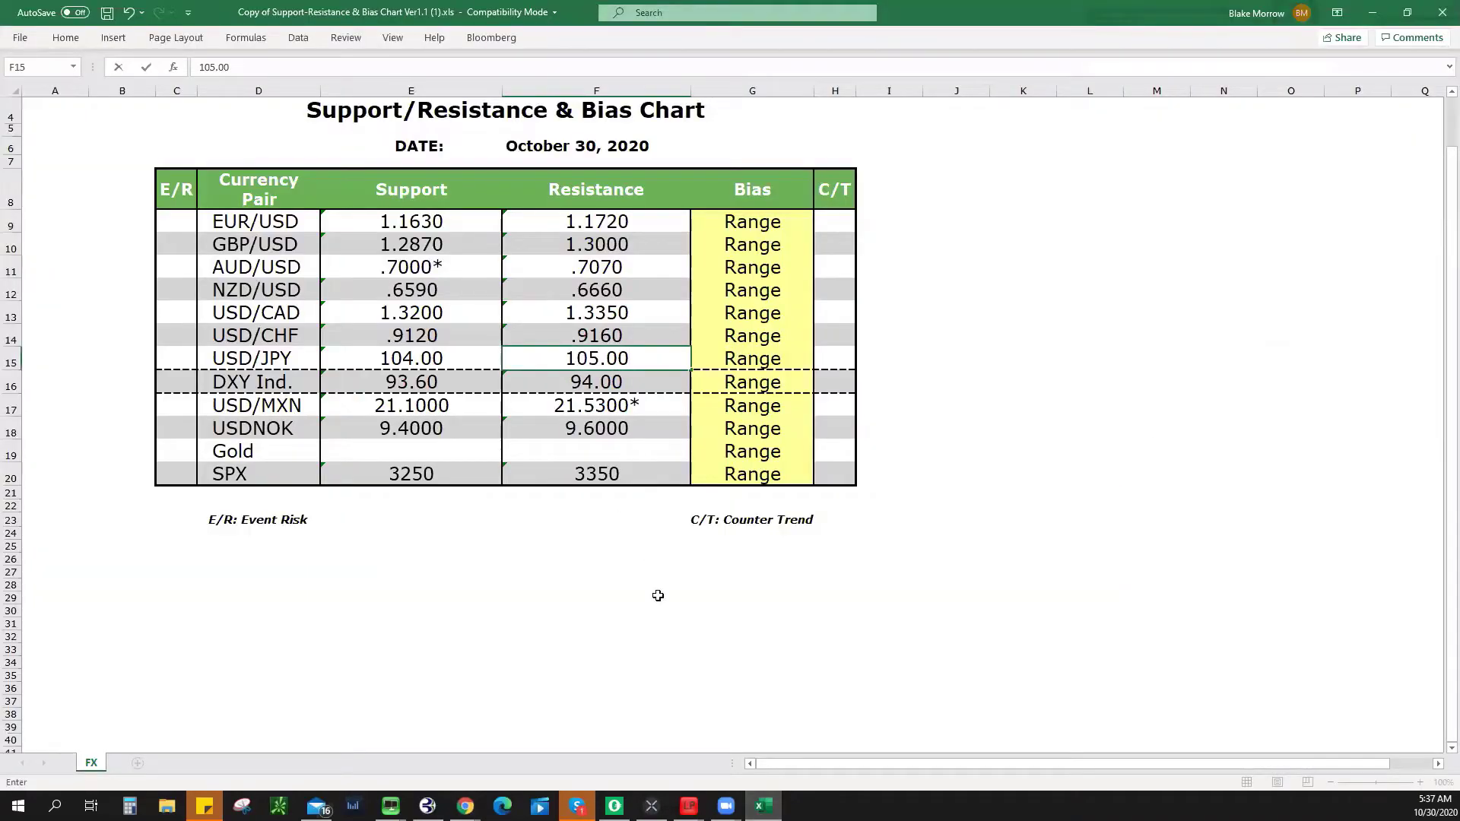
key(alt+Tab)
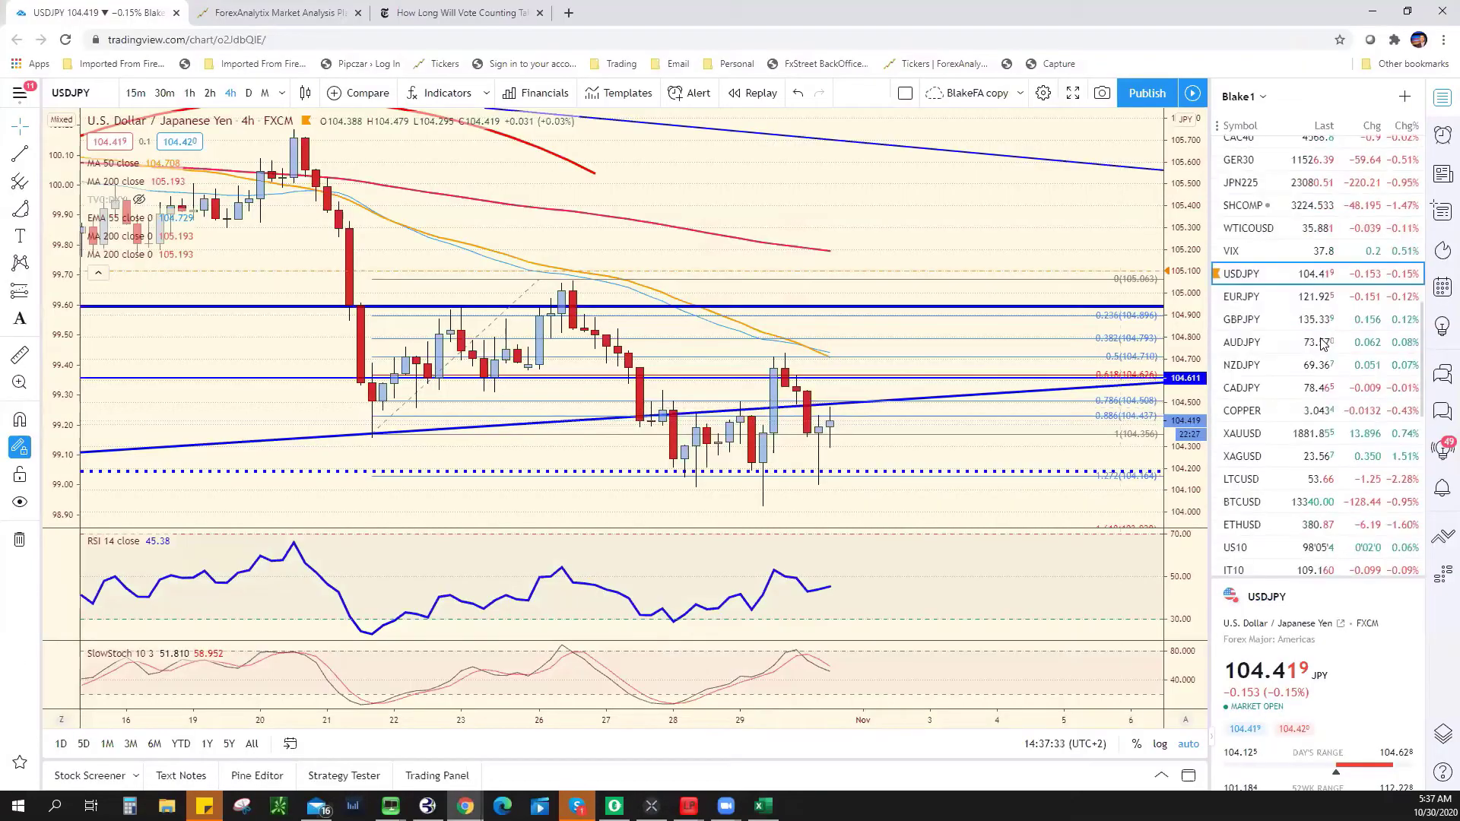
scroll(1308, 371, down, 2)
Step: Open the XAUUSD gold chart, zoom out, then return to the Excel sheet
click(1298, 283)
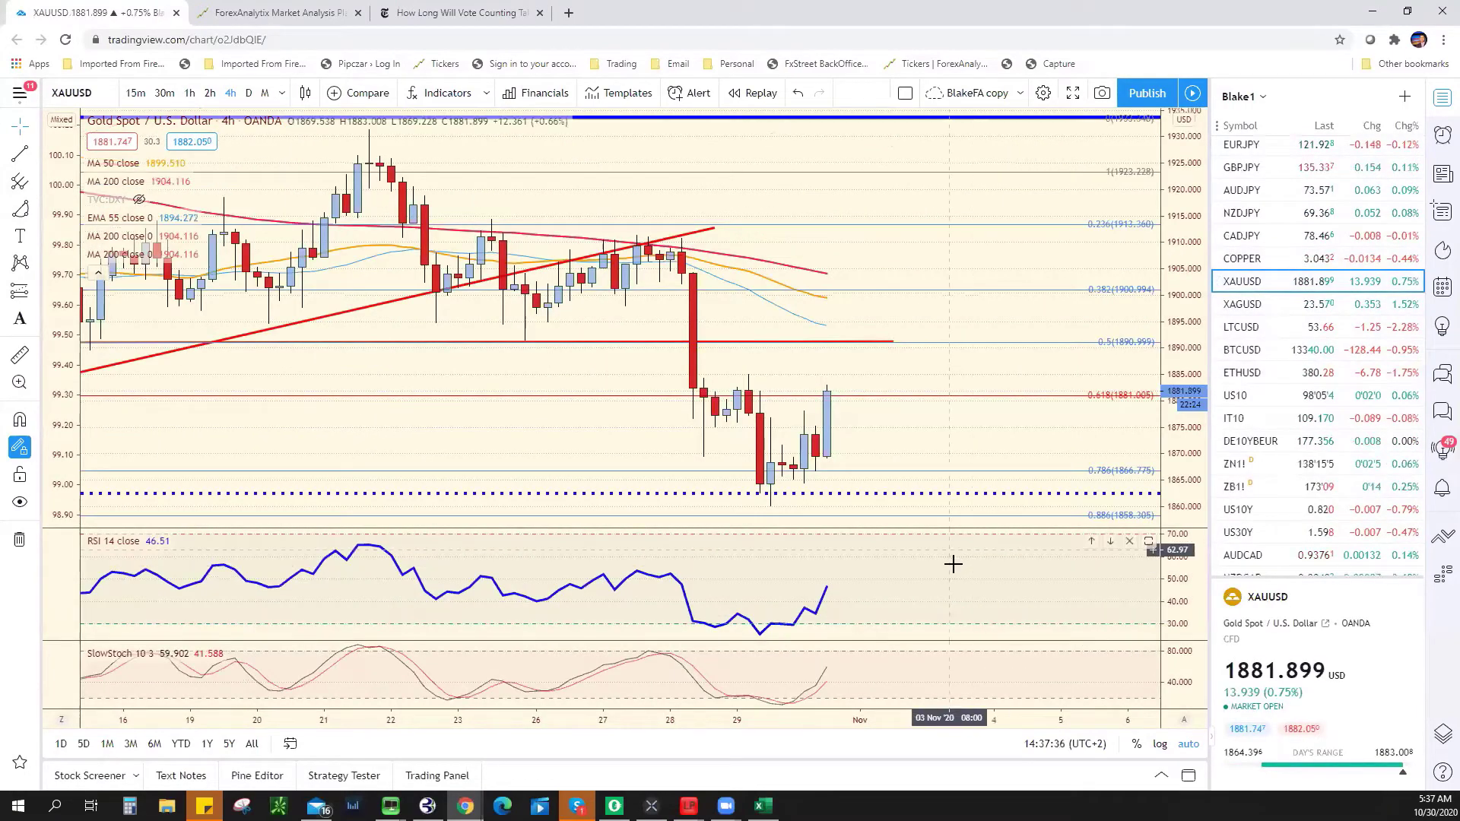
scroll(953, 564, down, 3)
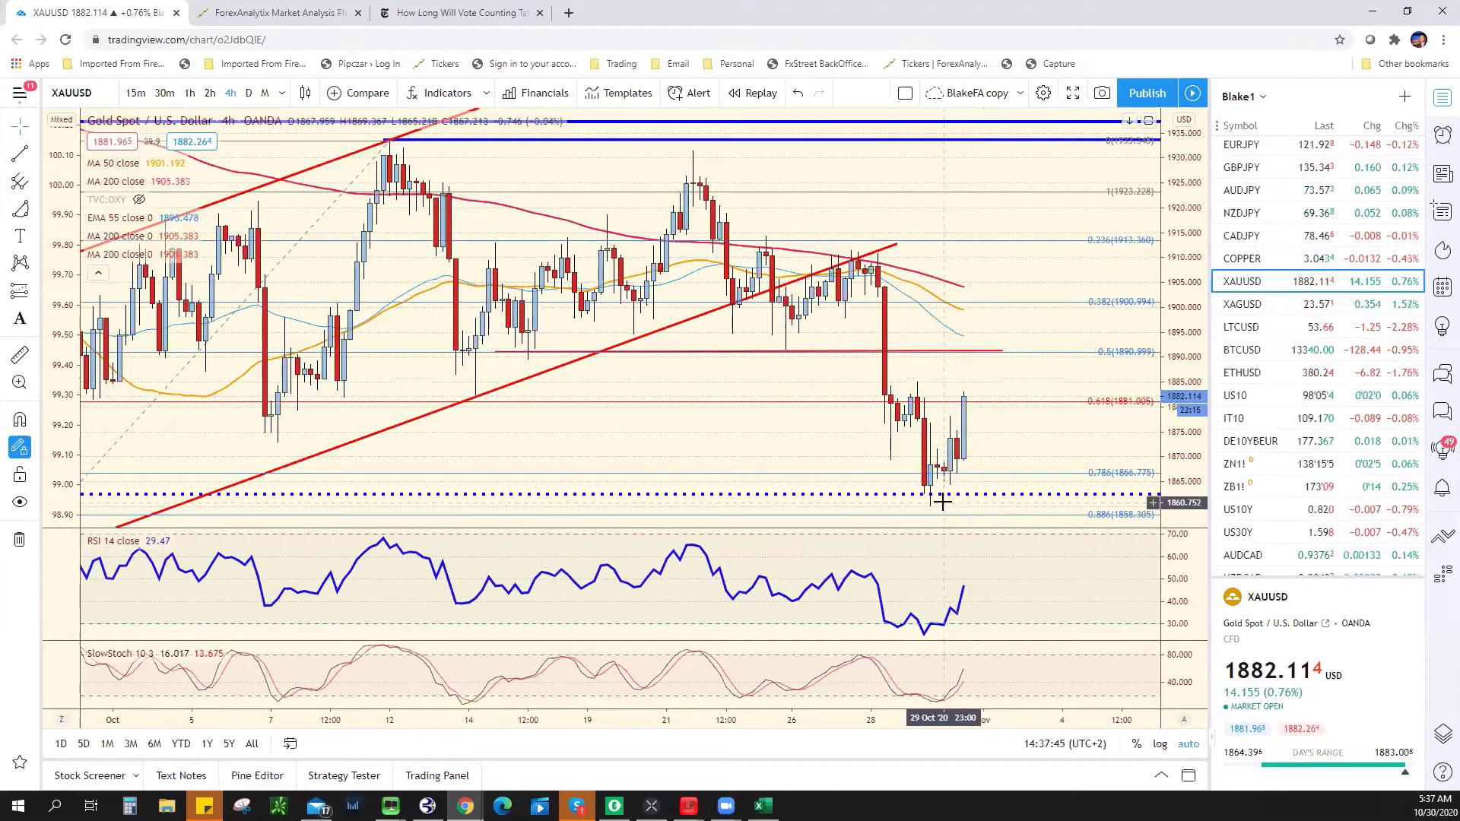
scroll(941, 498, down, 3)
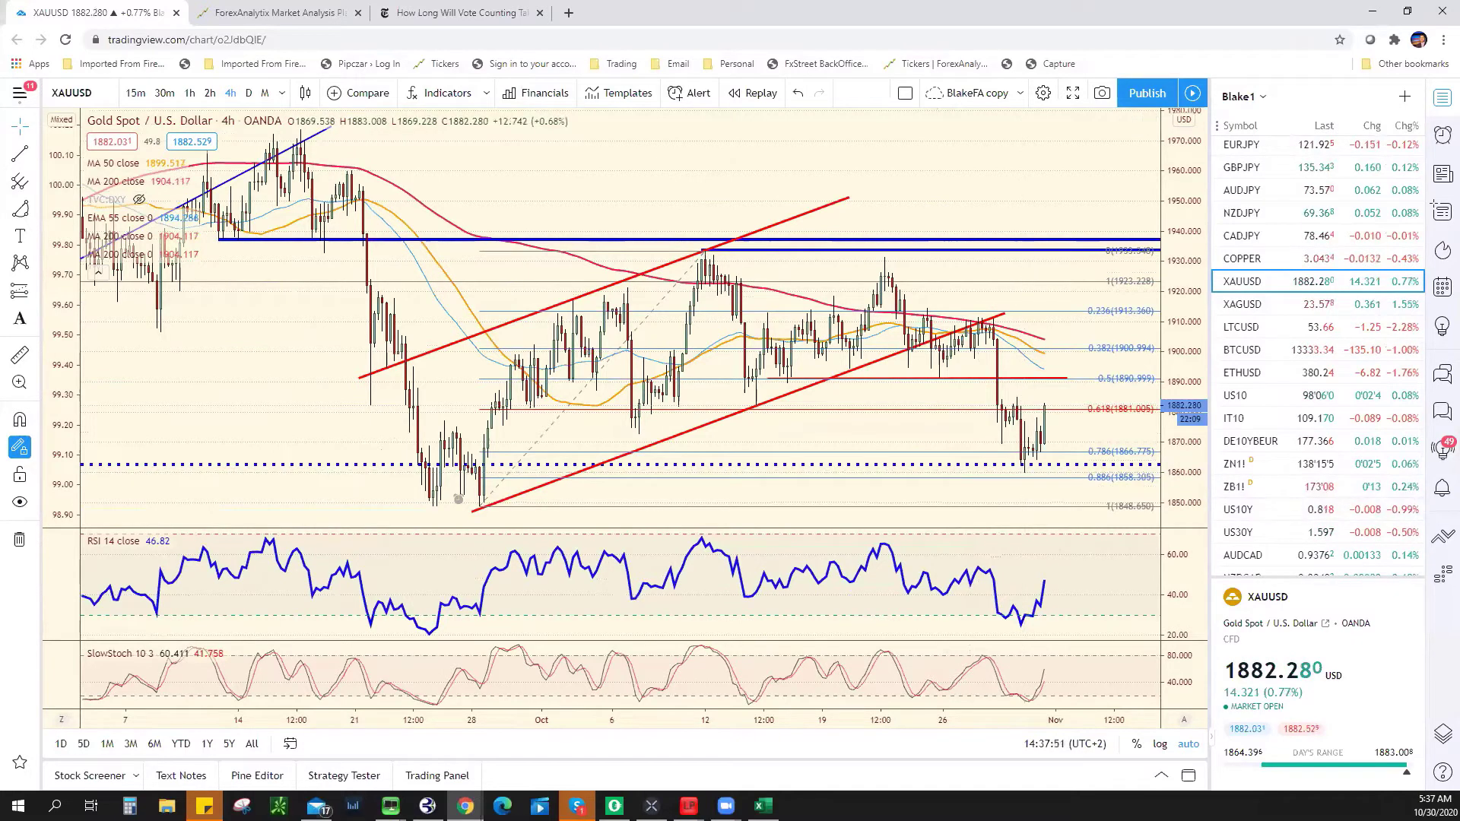
key(alt+Tab)
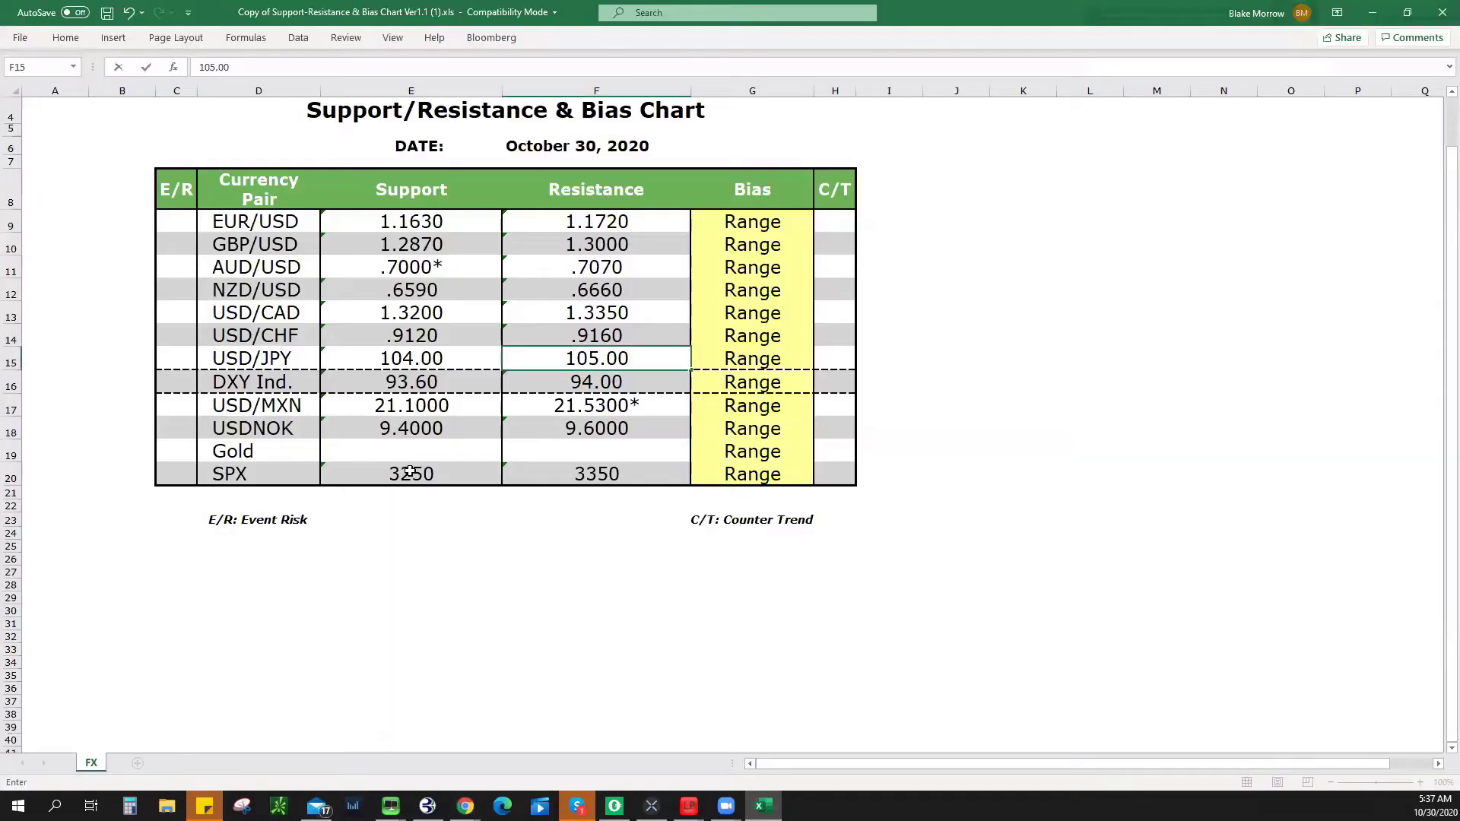
Step: Enter Gold support 1860 and resistance 1890, then bring back the TradingView gold chart
click(416, 461)
text(1860)
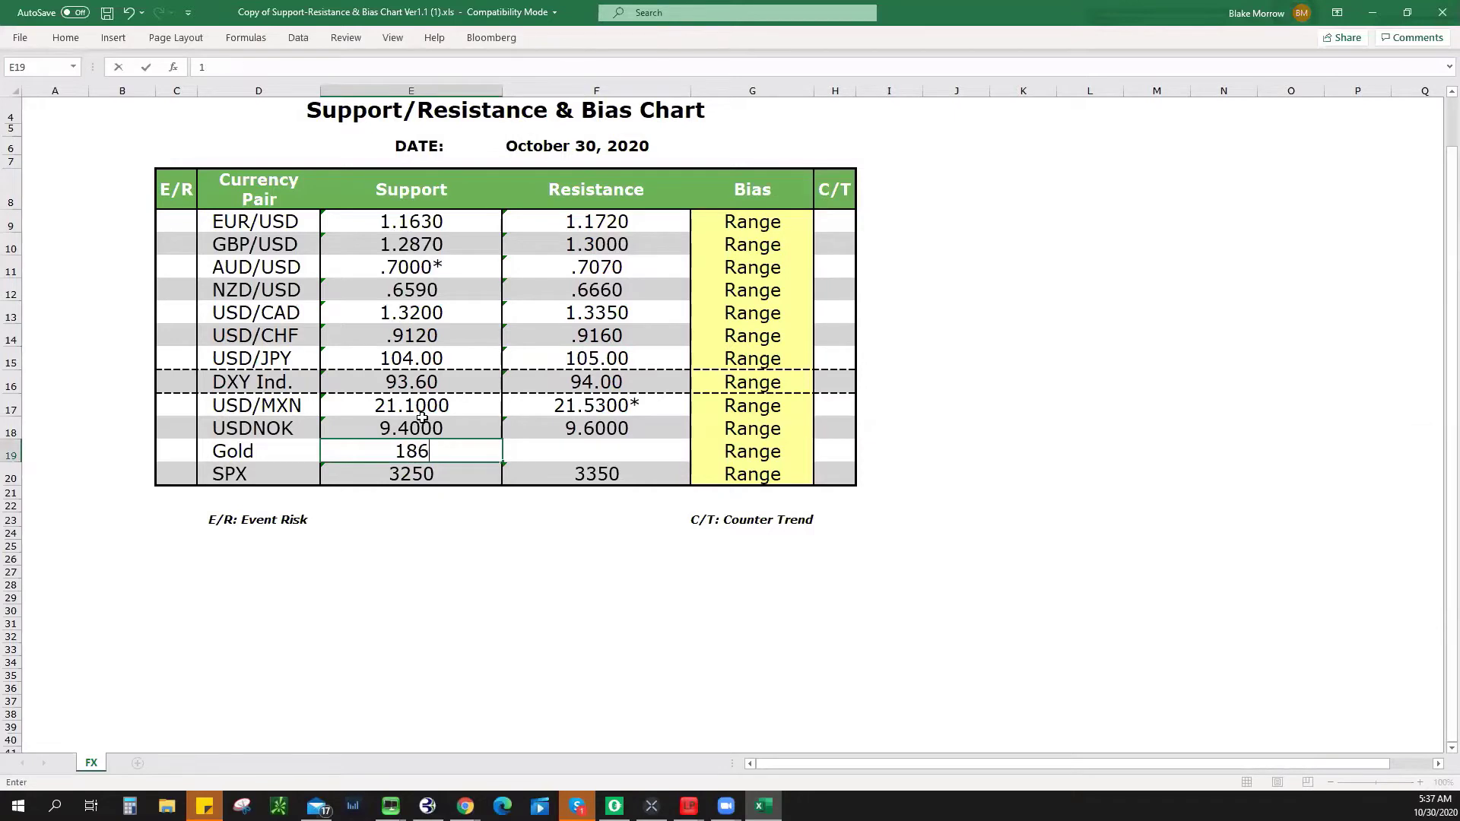
click(628, 451)
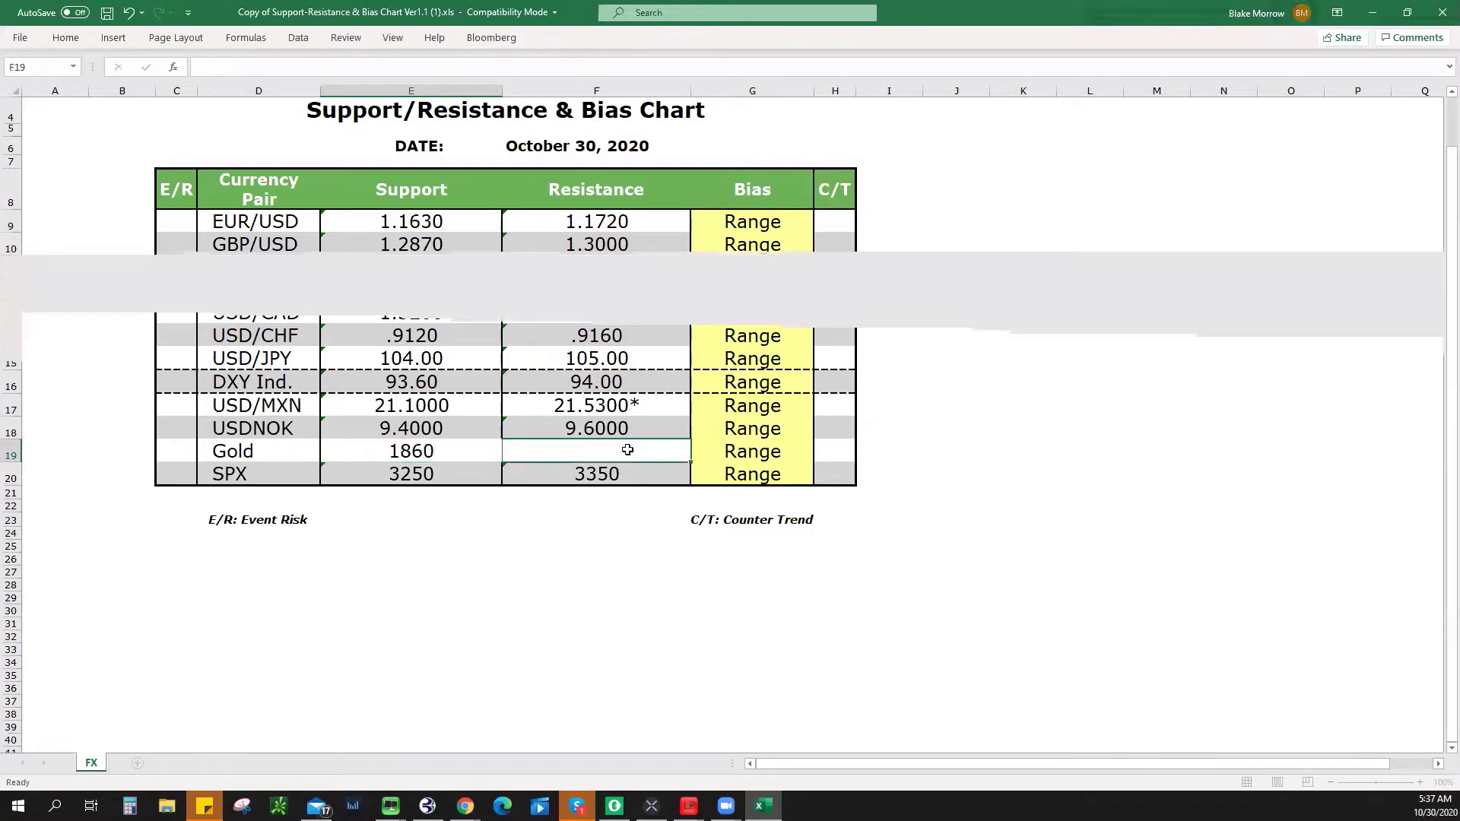
text(1890)
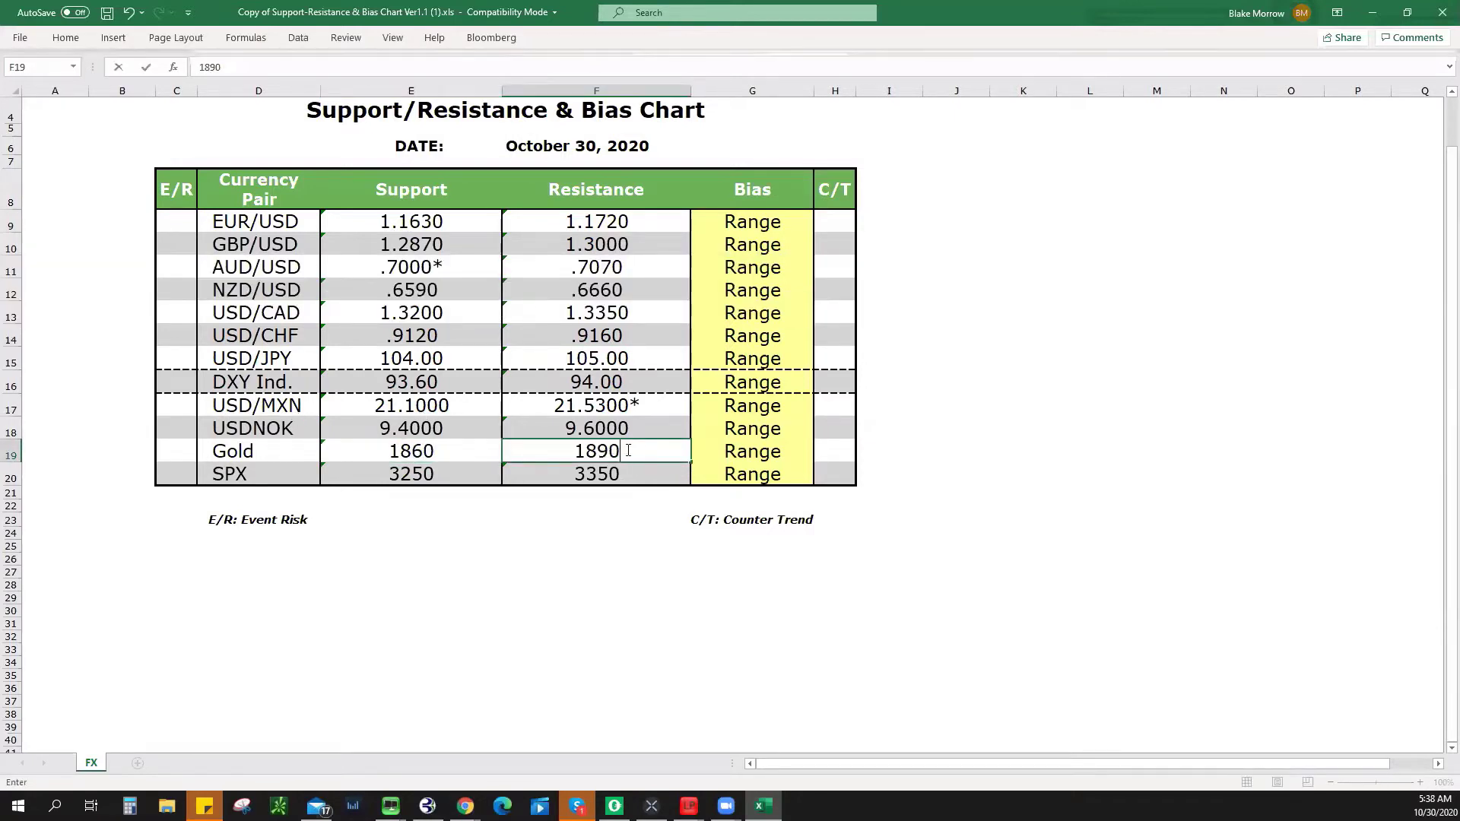
scroll(1012, 450, up, 1)
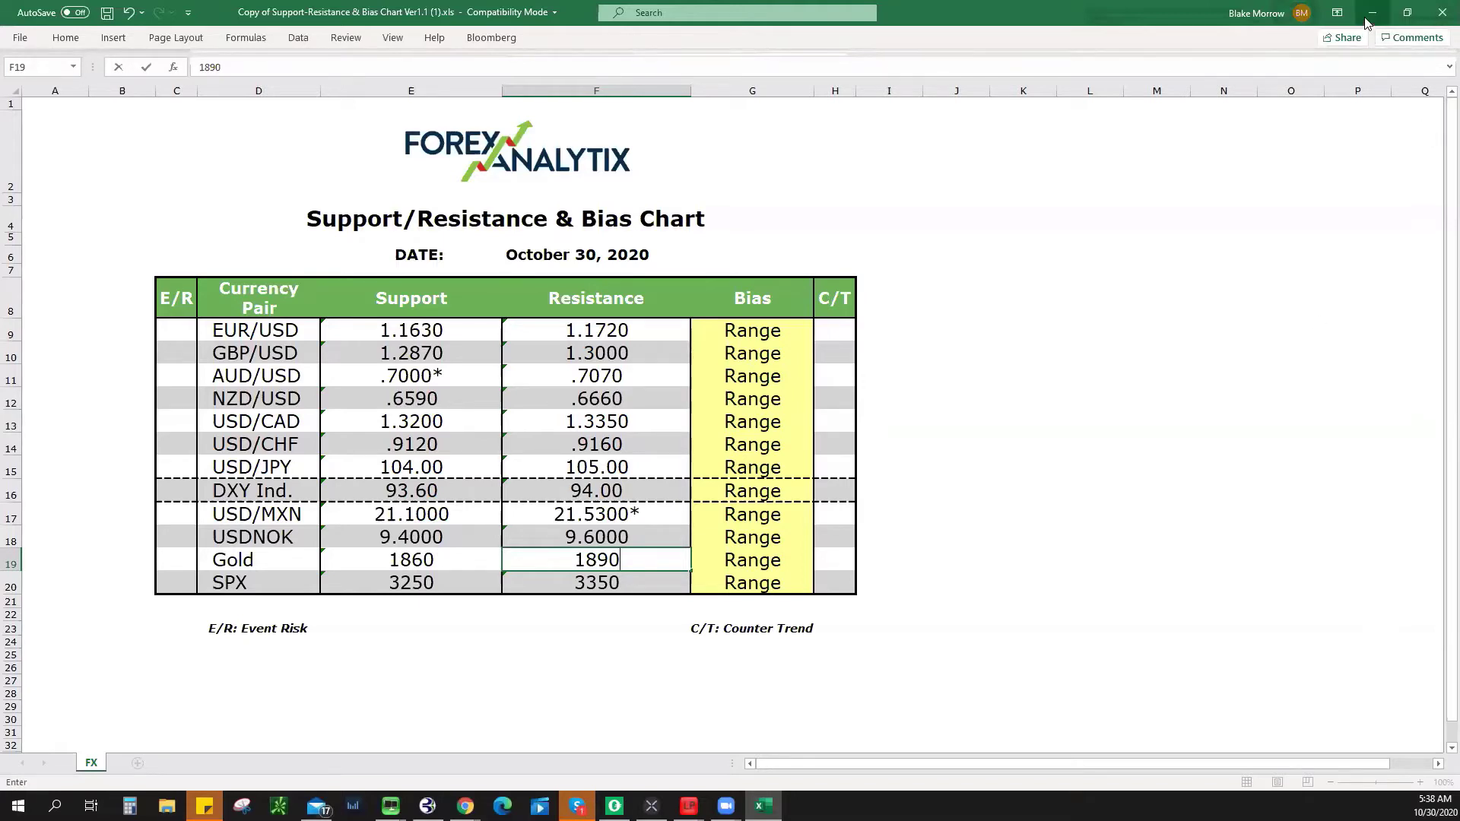
key(alt+Tab)
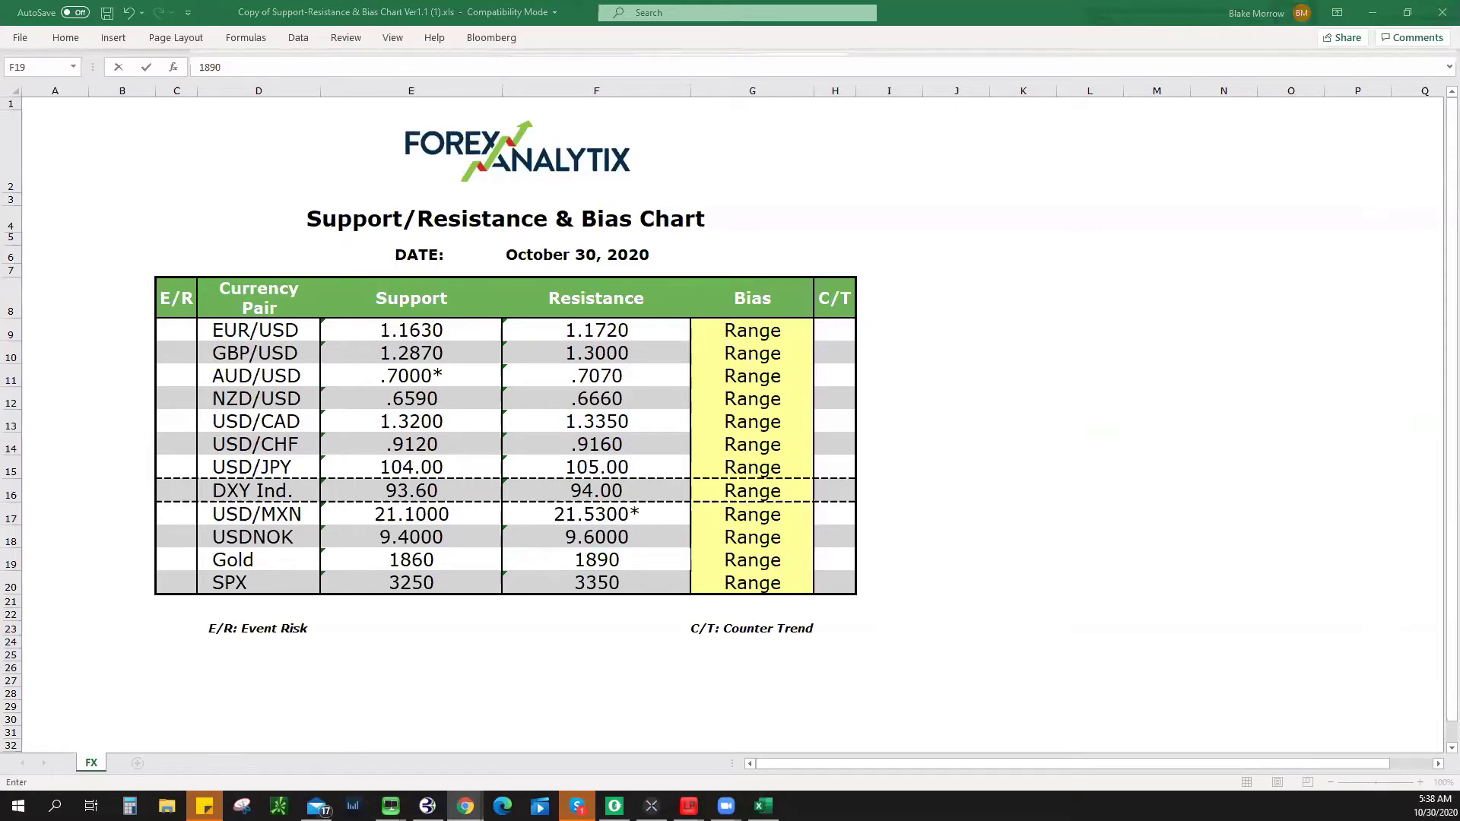
key(alt+Tab)
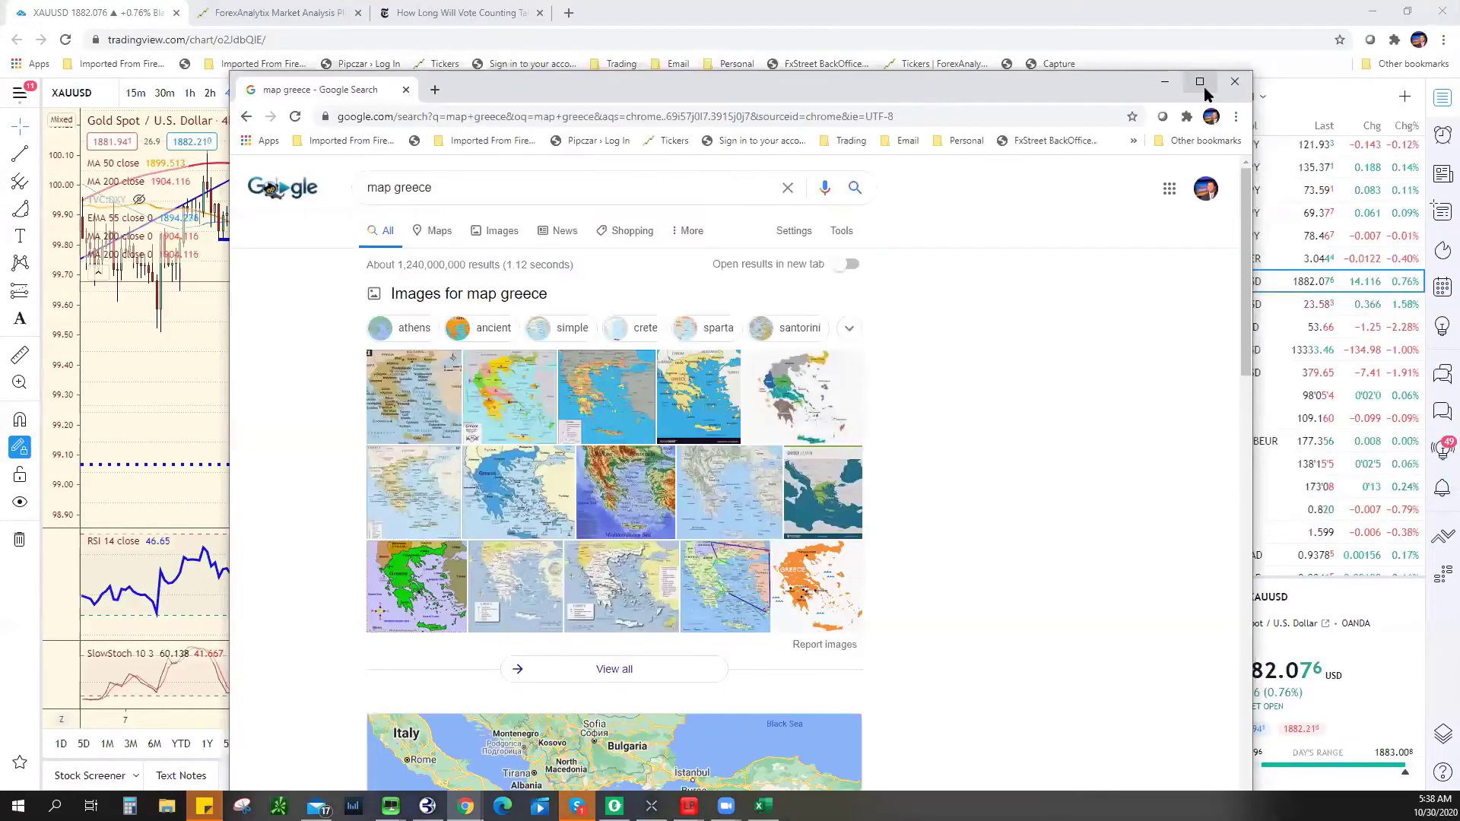
Step: Preview the Greece map images in Google results, then return to the ForexAnalytix tab
click(1206, 88)
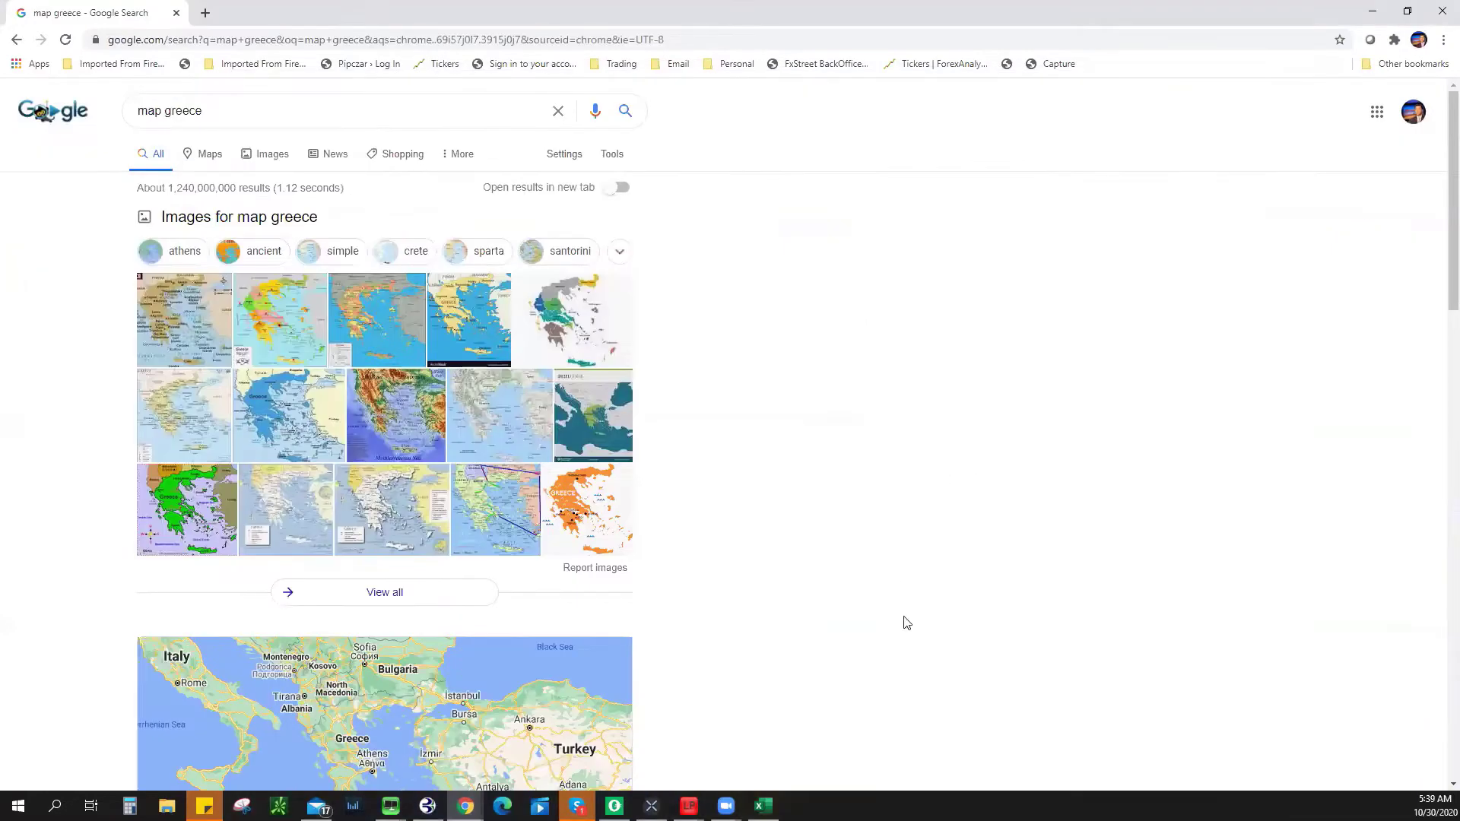
click(513, 420)
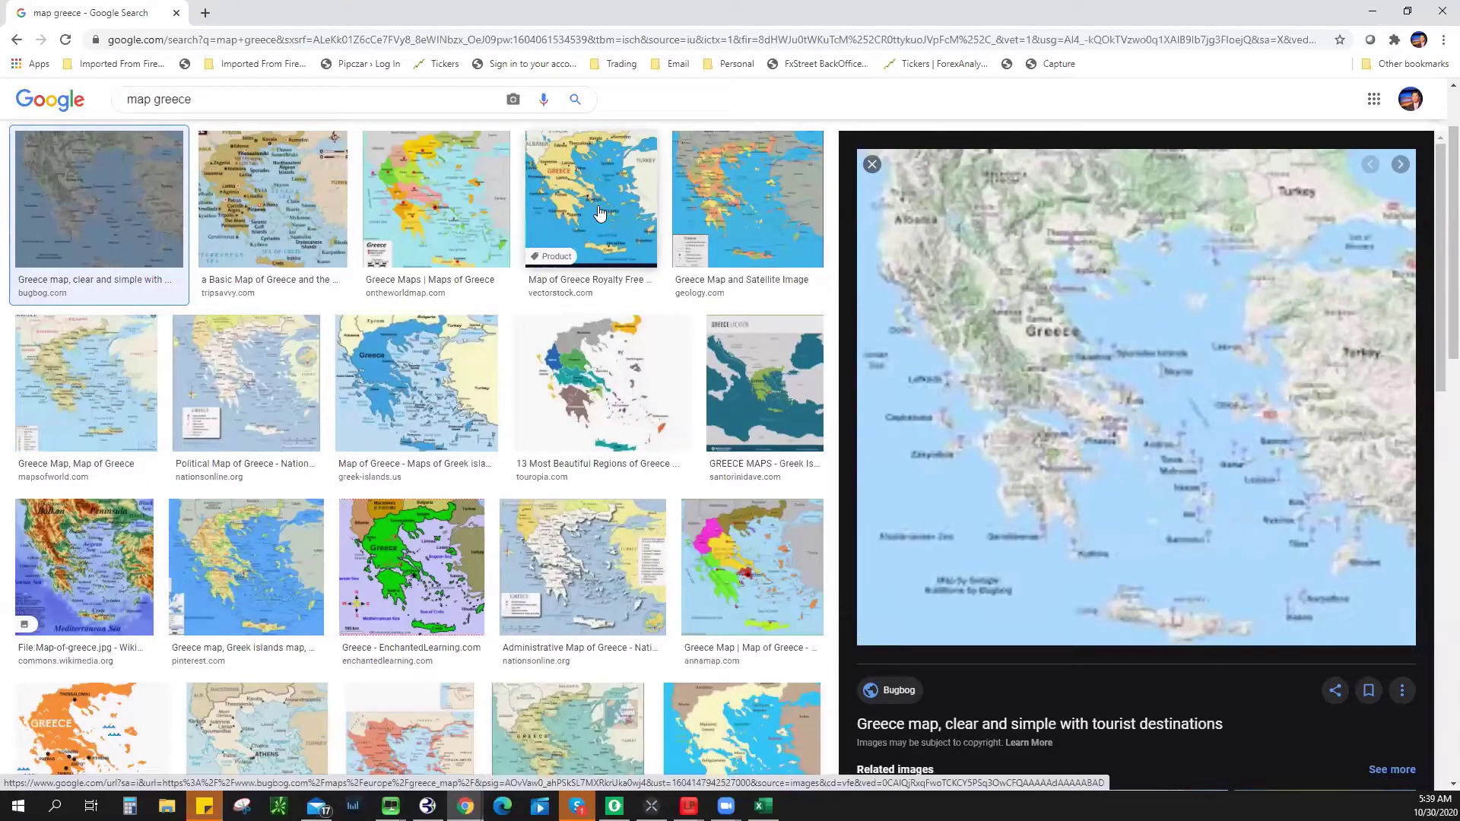
click(441, 394)
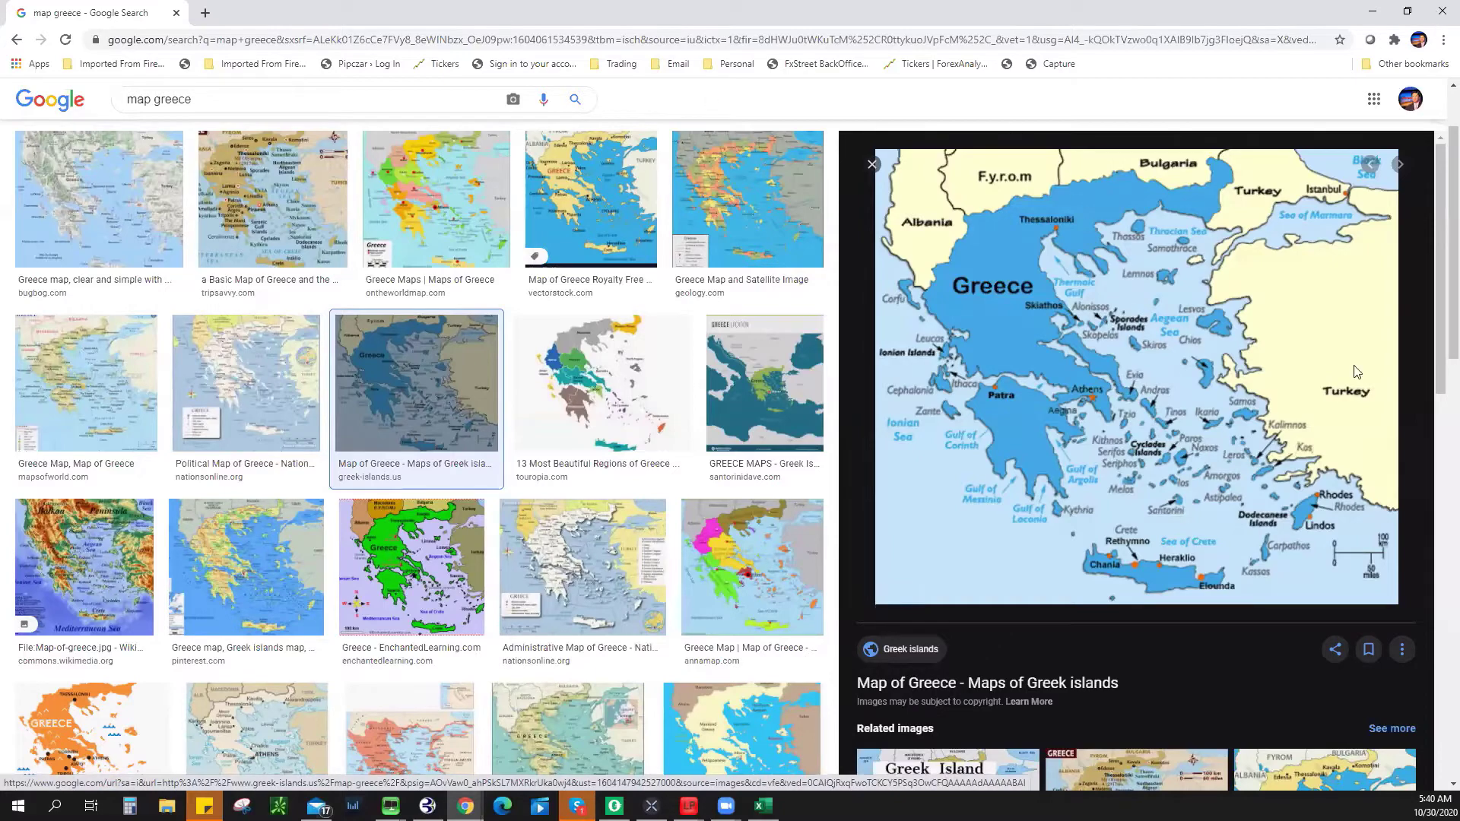
key(ctrl+w)
click(305, 17)
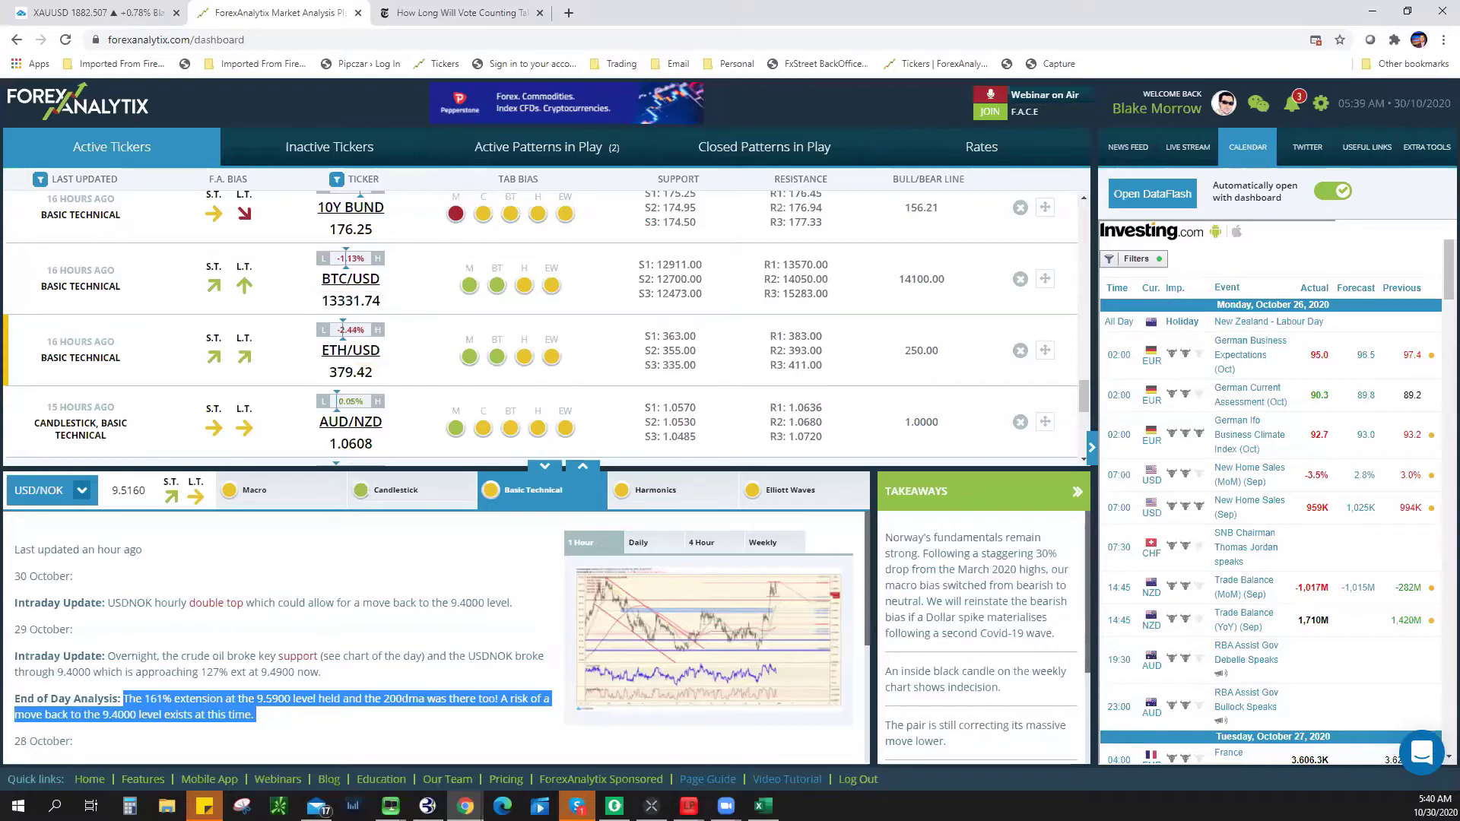
Step: Open the ForexAnalytix Sponsored page from the dashboard's quick links bar
key(alt+Tab)
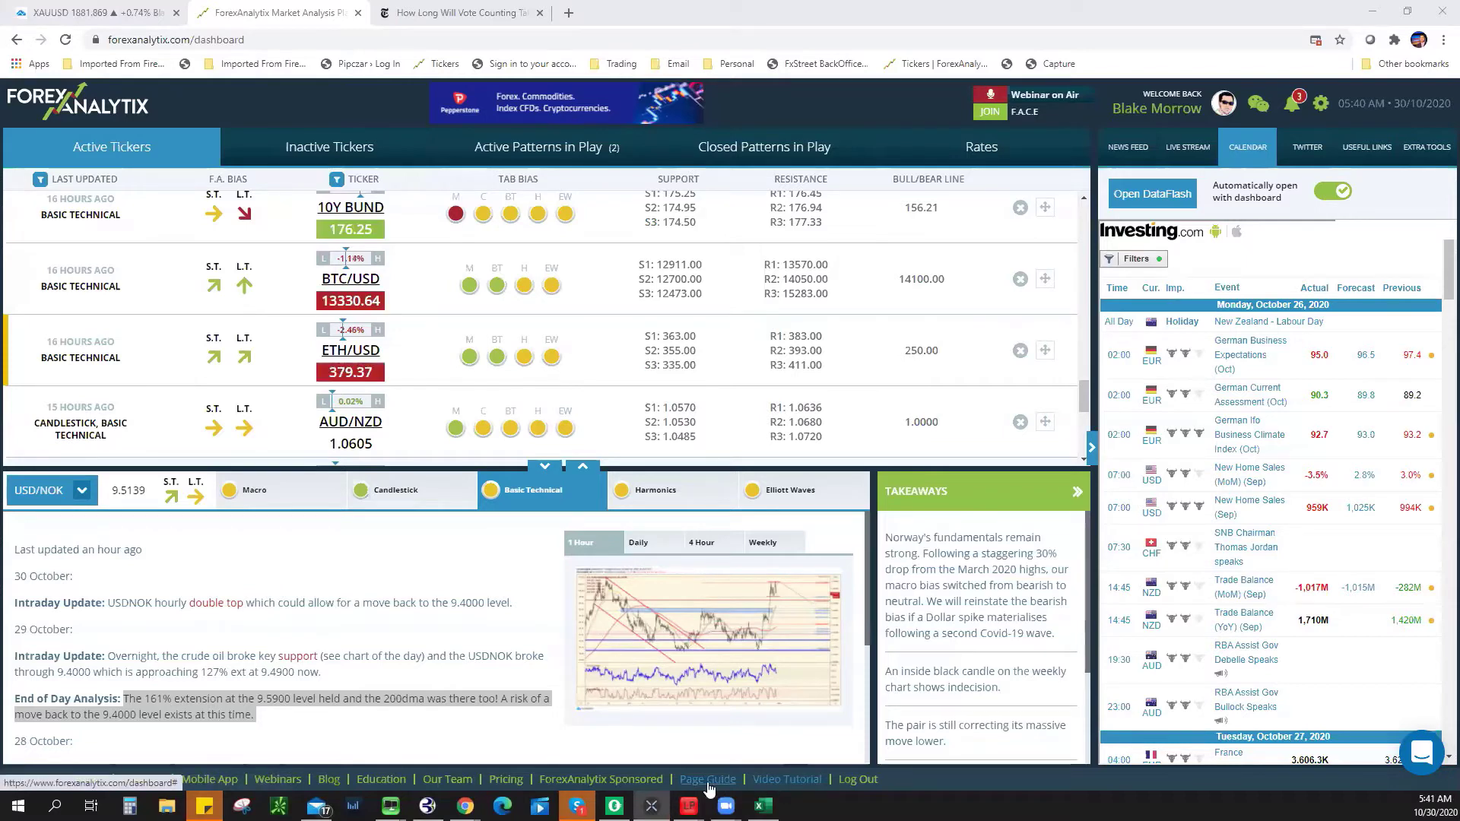
click(630, 778)
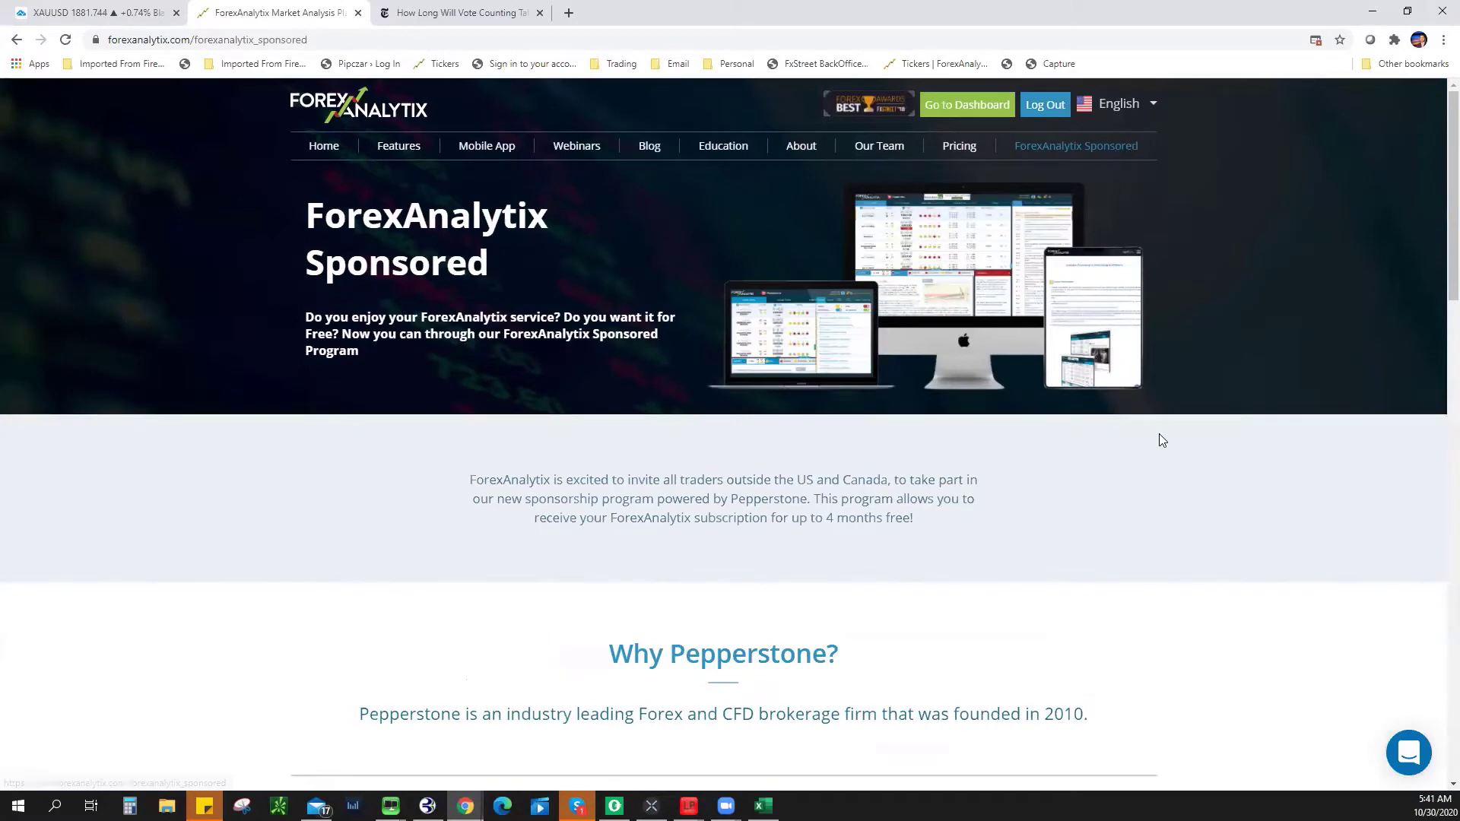
Step: Scroll through the Pepperstone sponsorship details on the Sponsored page
scroll(1157, 437, down, 5)
scroll(1157, 447, down, 2)
scroll(1148, 460, up, 3)
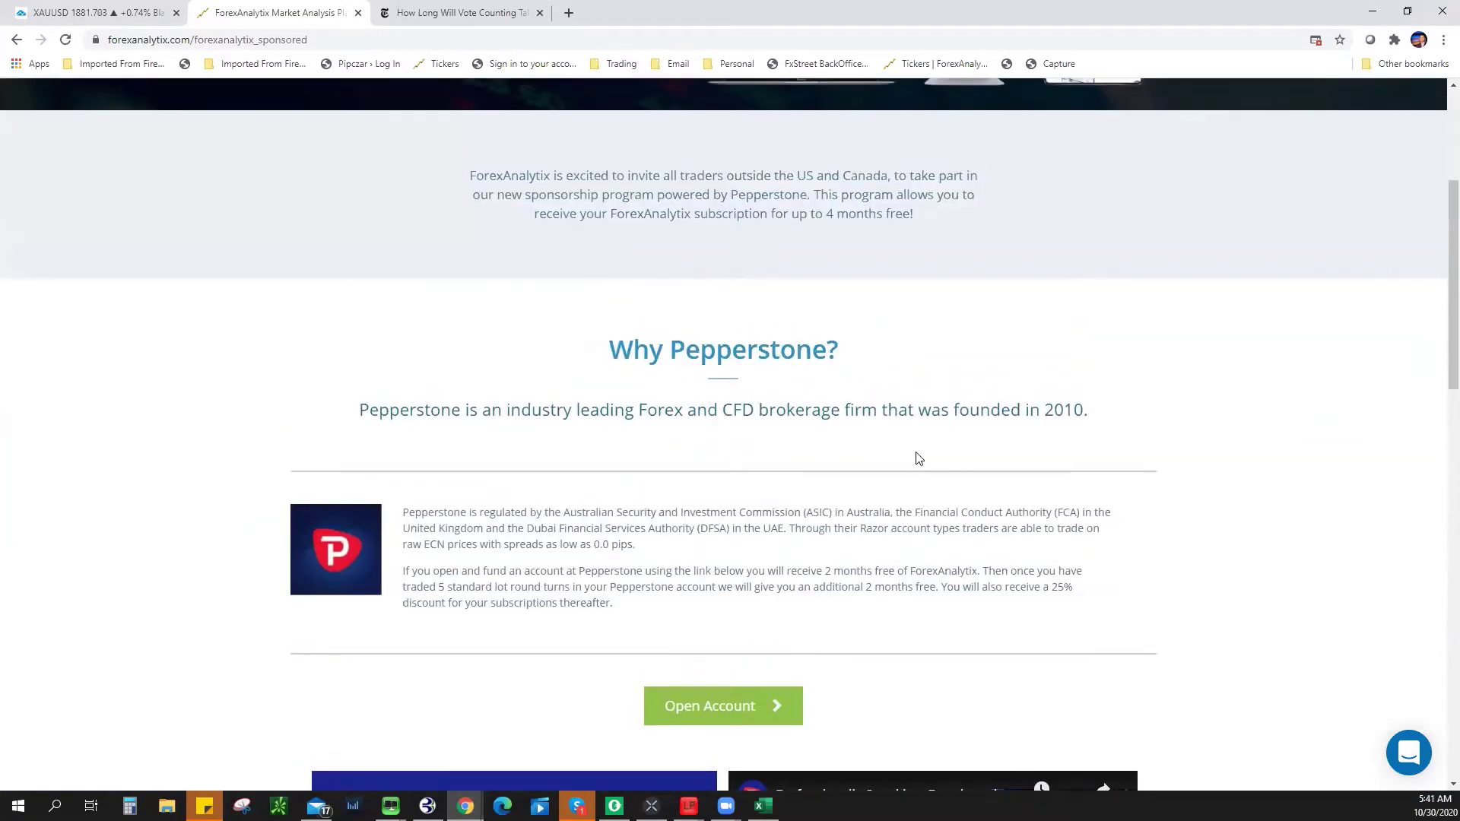
scroll(1118, 576, down, 7)
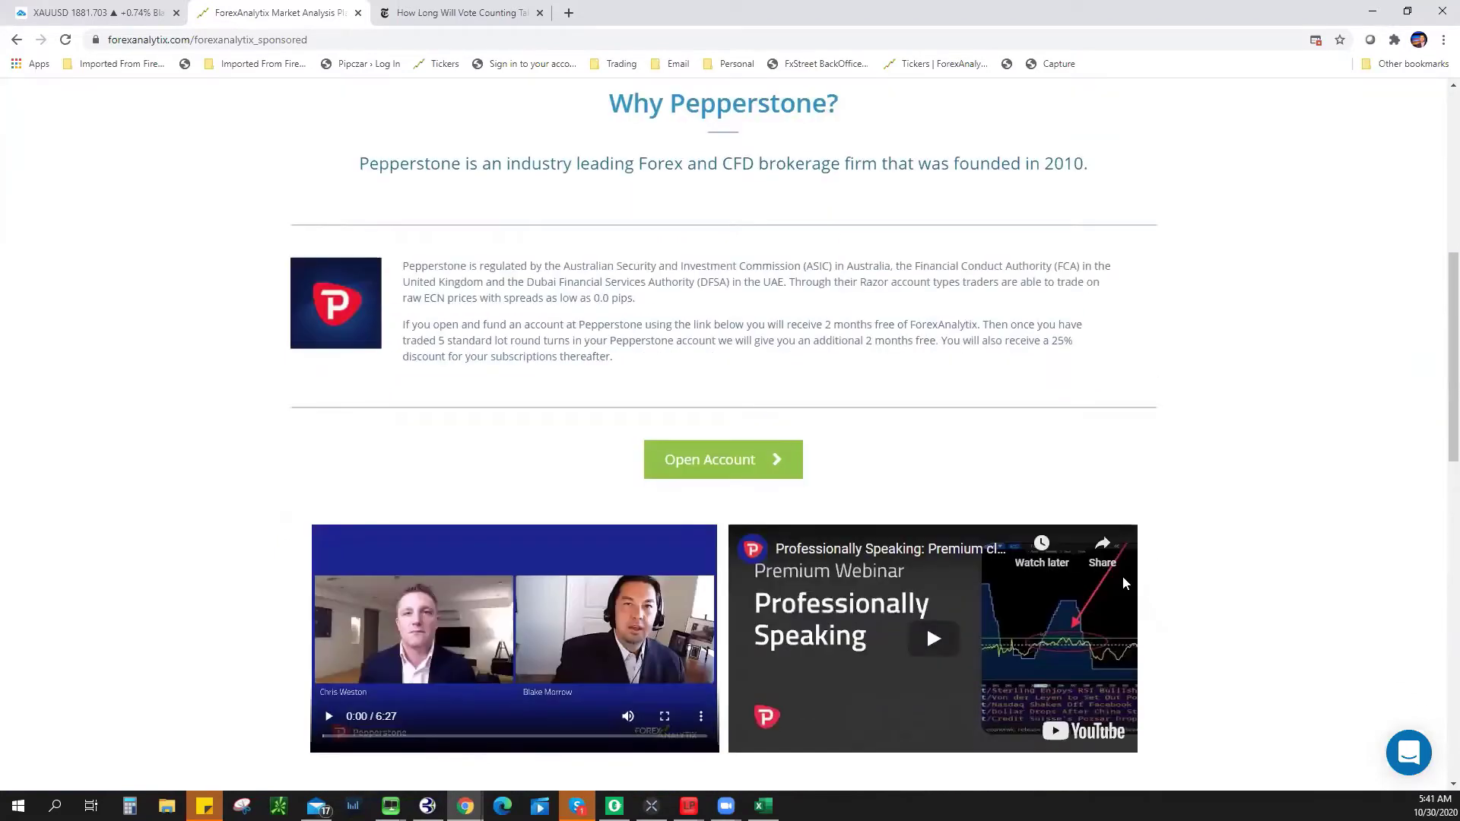
scroll(1145, 604, up, 2)
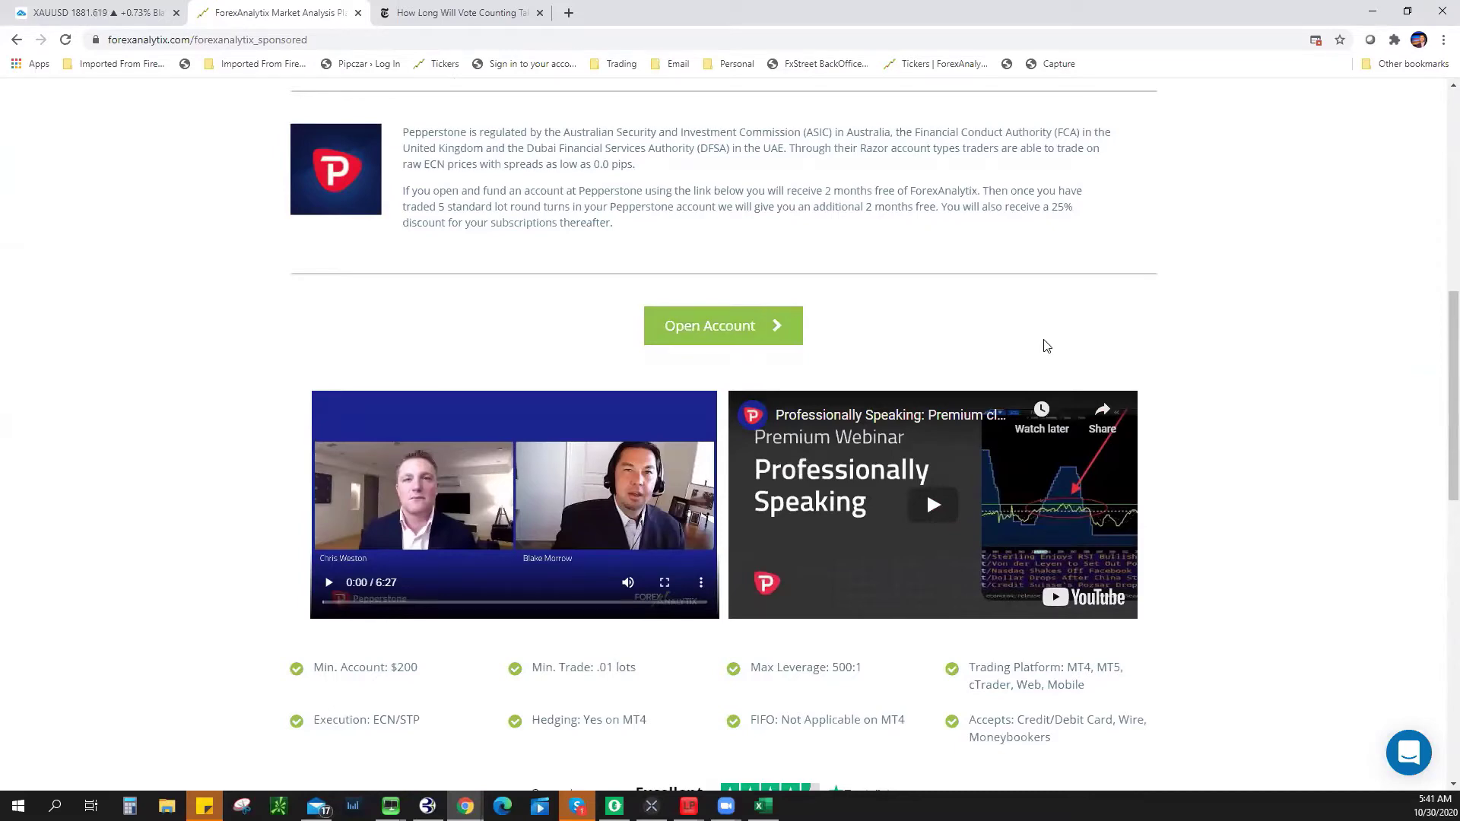
scroll(1041, 353, up, 5)
scroll(1040, 352, up, 4)
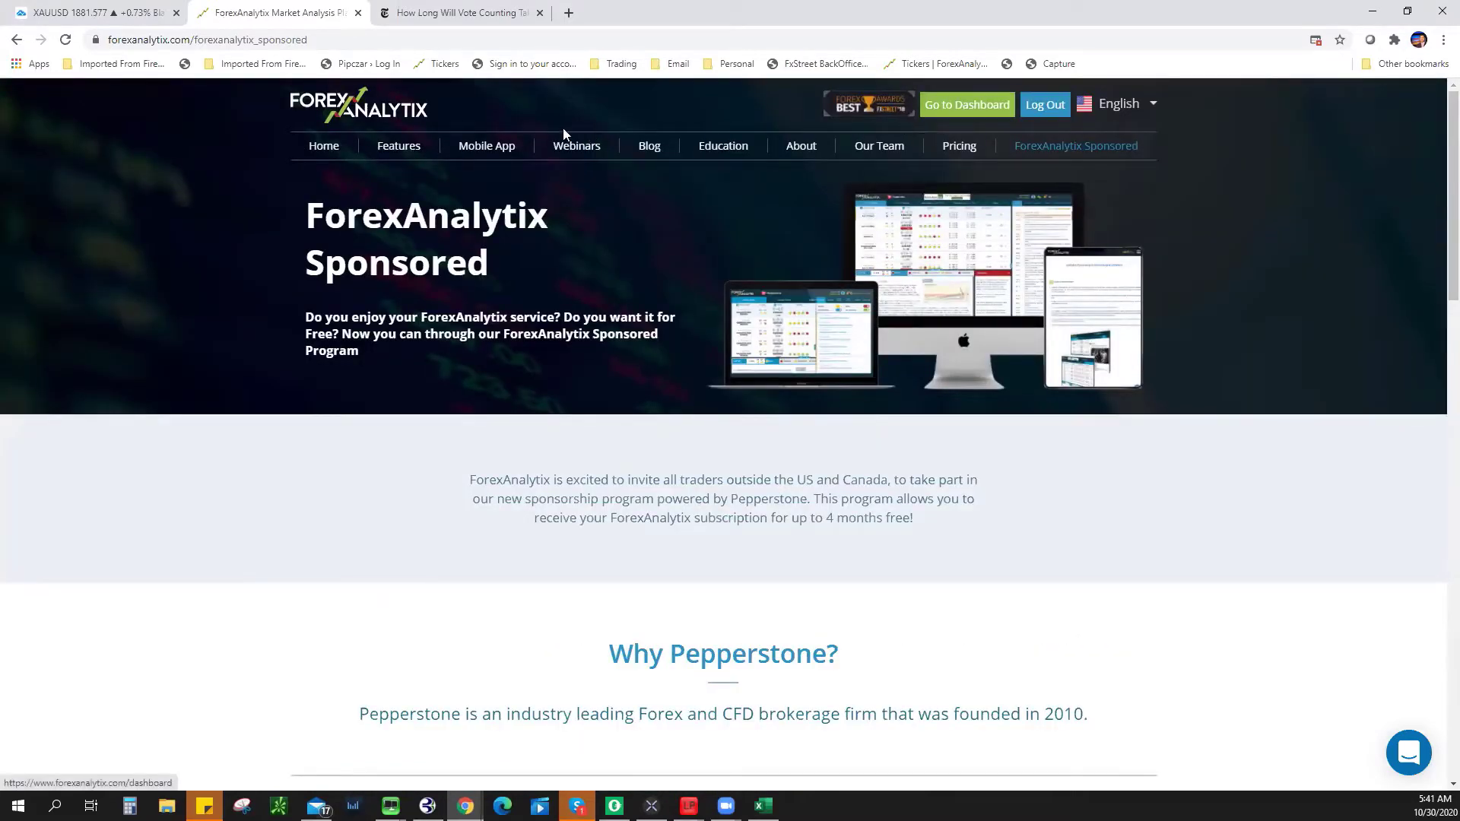
Step: Go to the ForexAnalytix home page and bring up the group chat
click(320, 156)
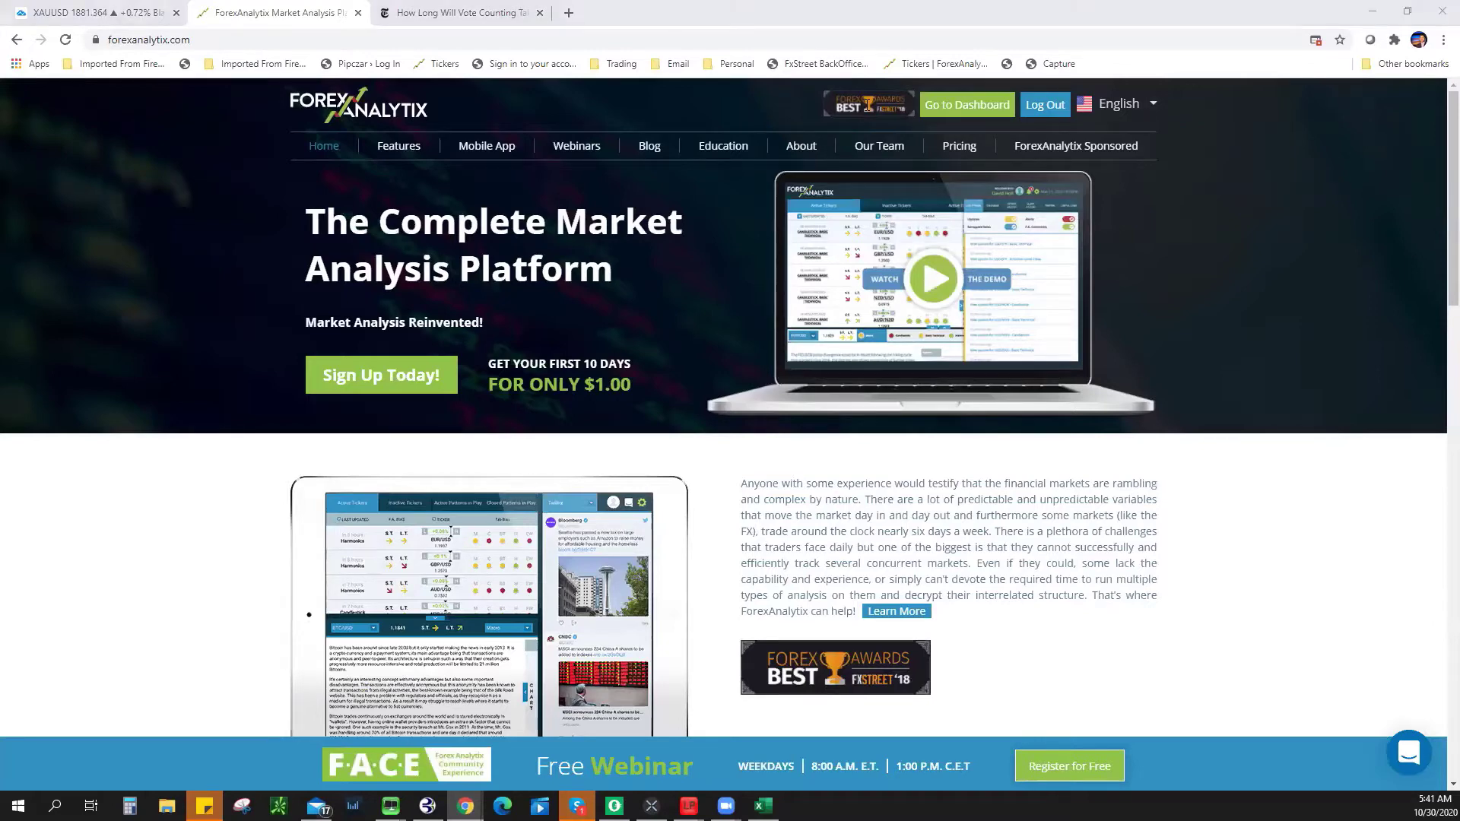
scroll(1159, 393, up, 5)
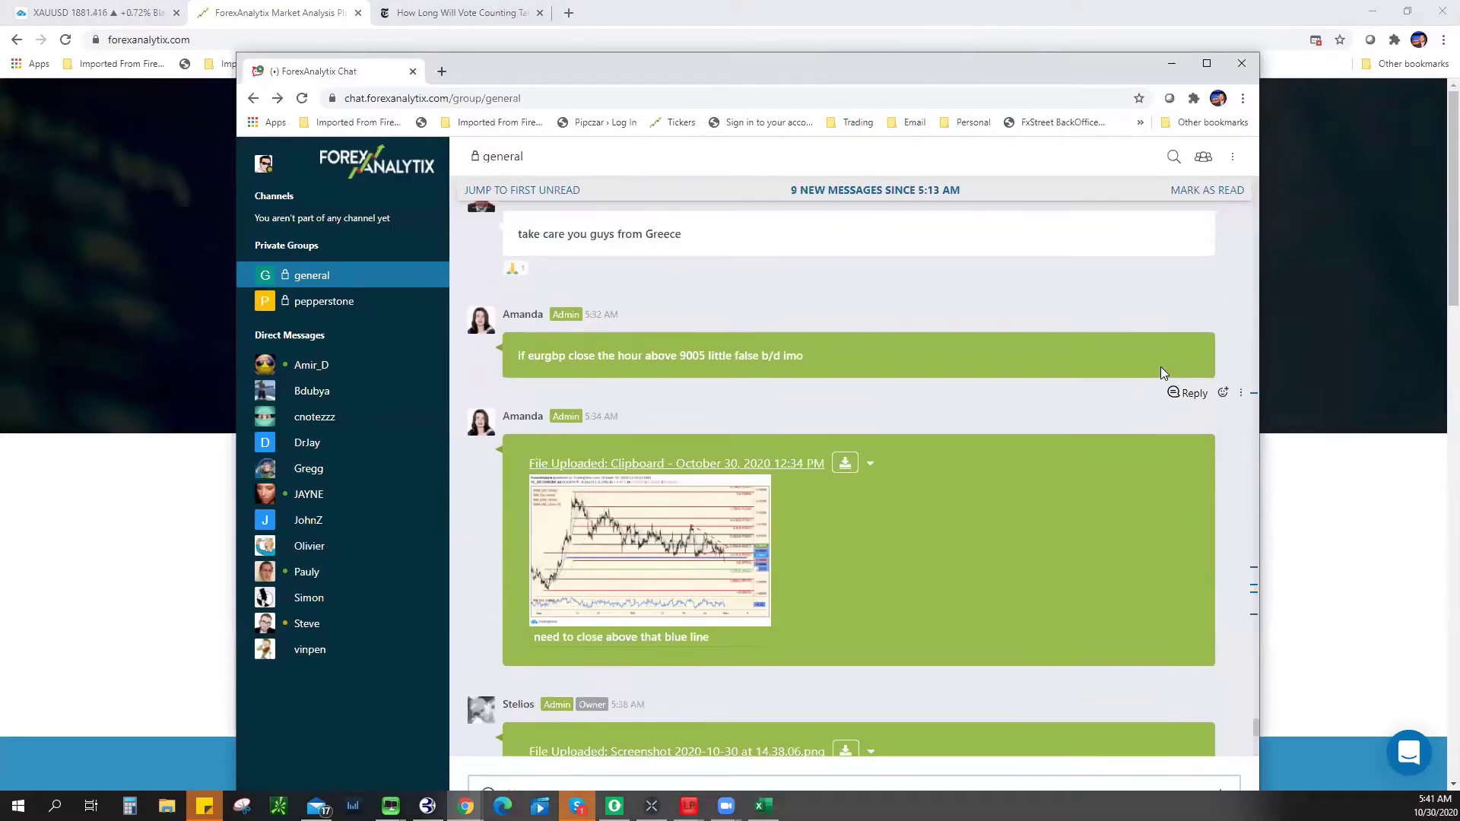
scroll(1187, 392, up, 10)
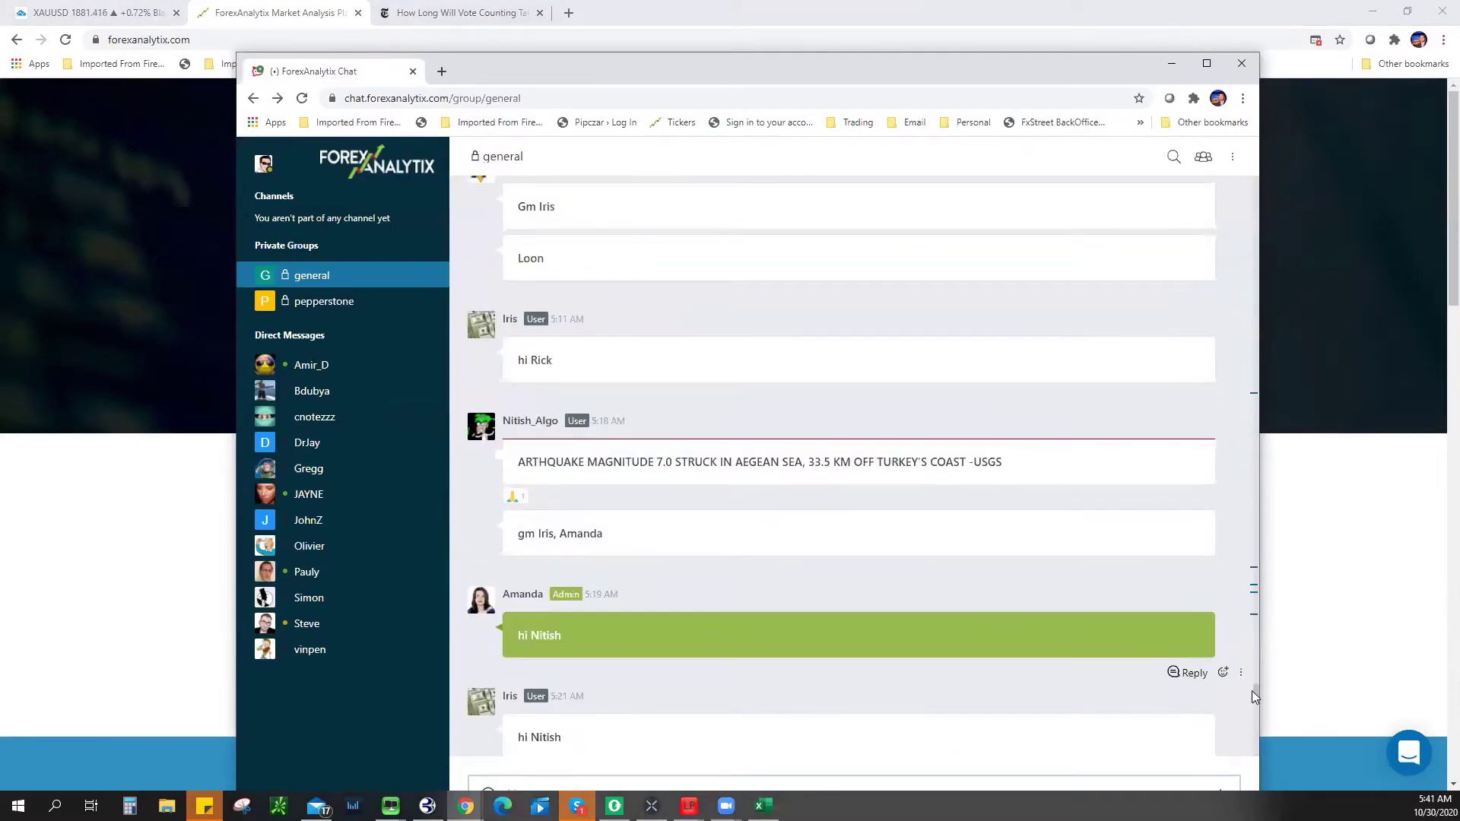
Step: Scroll back through earlier general-group chat messages, then close the chat window
double_click(1255, 656)
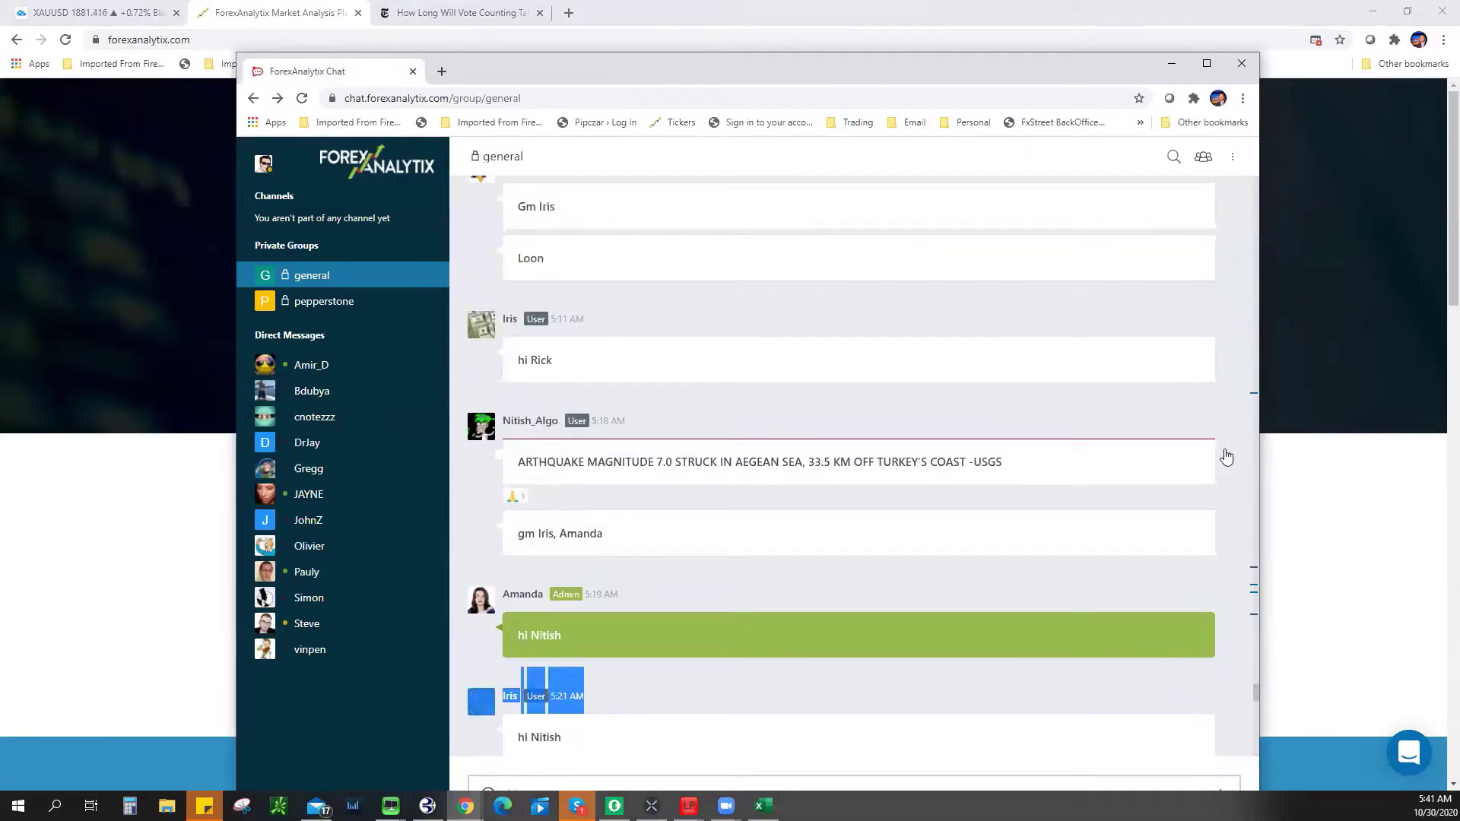
scroll(1226, 456, up, 10)
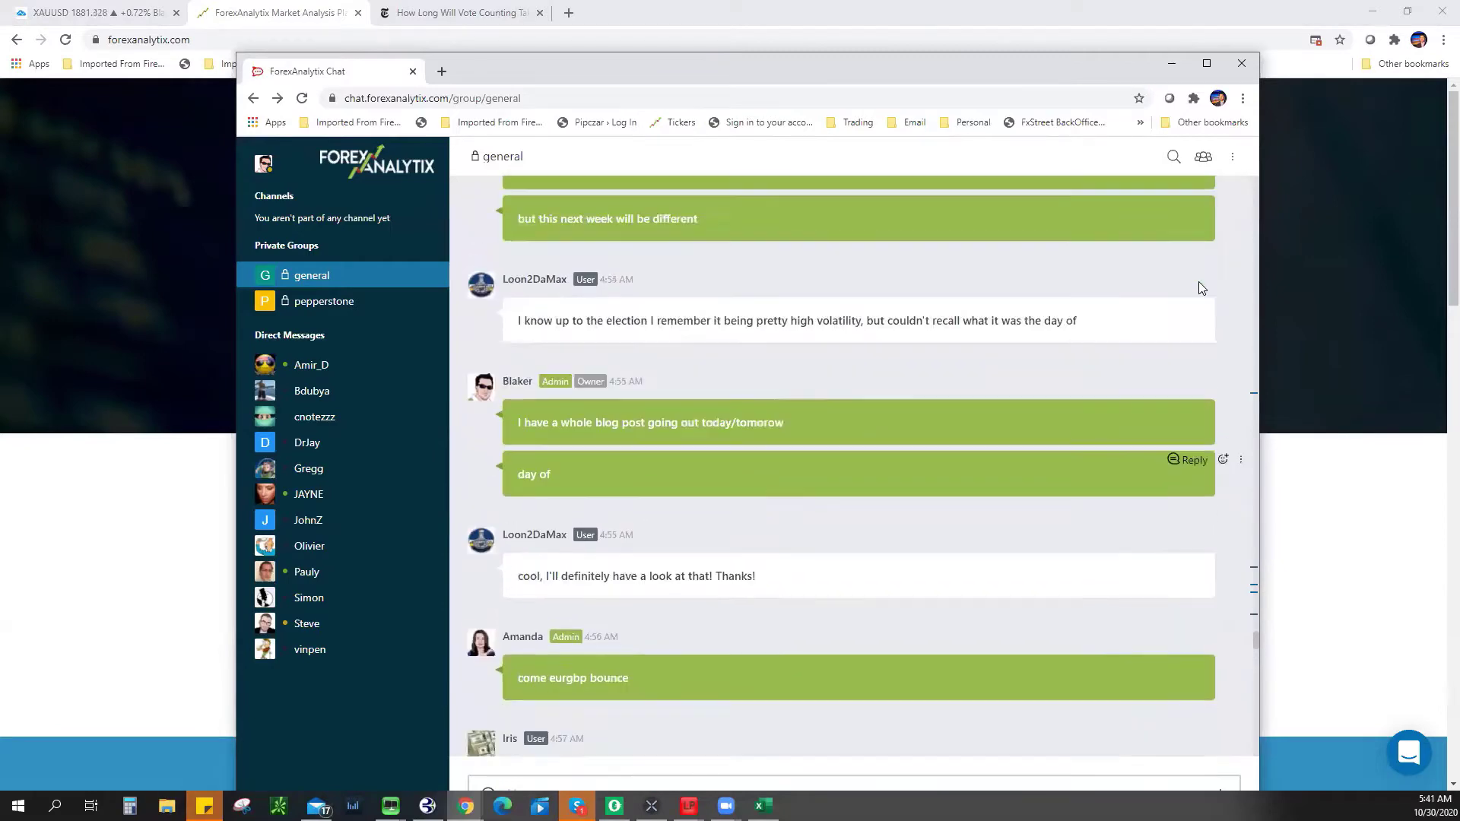
scroll(1194, 259, up, 10)
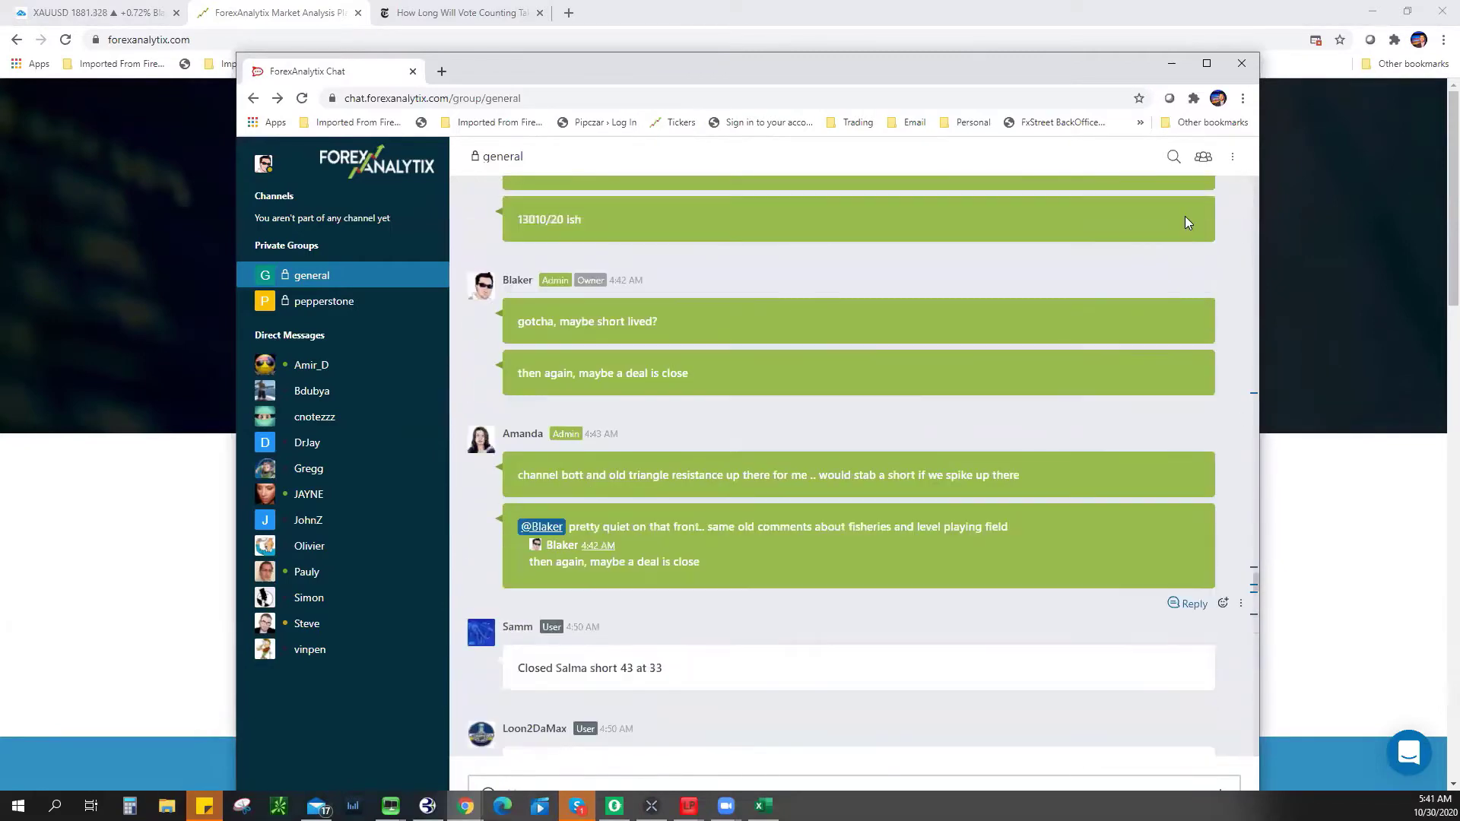
scroll(1185, 221, up, 6)
scroll(1176, 251, down, 5)
scroll(1173, 279, down, 4)
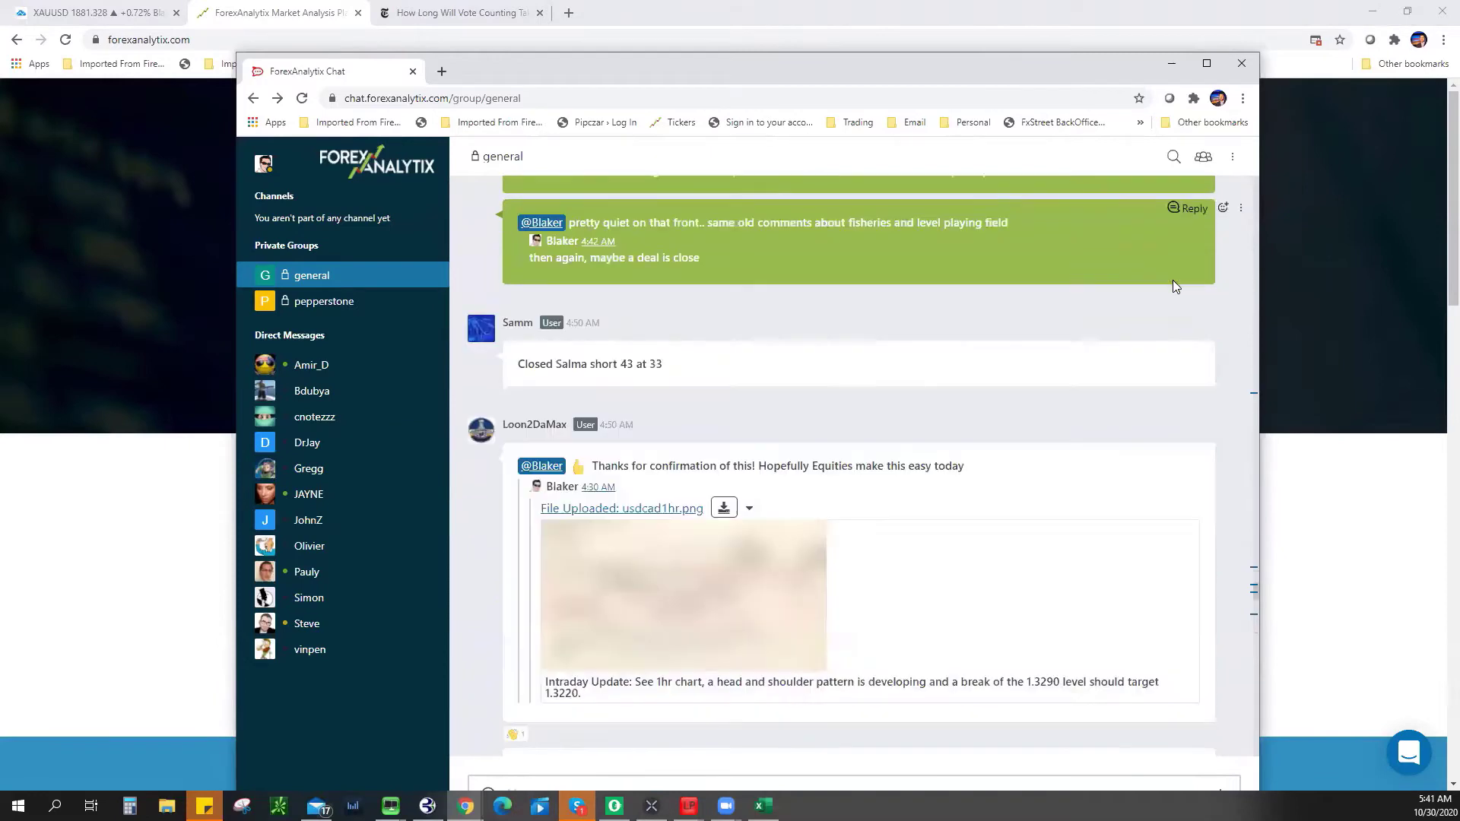
scroll(1174, 283, up, 10)
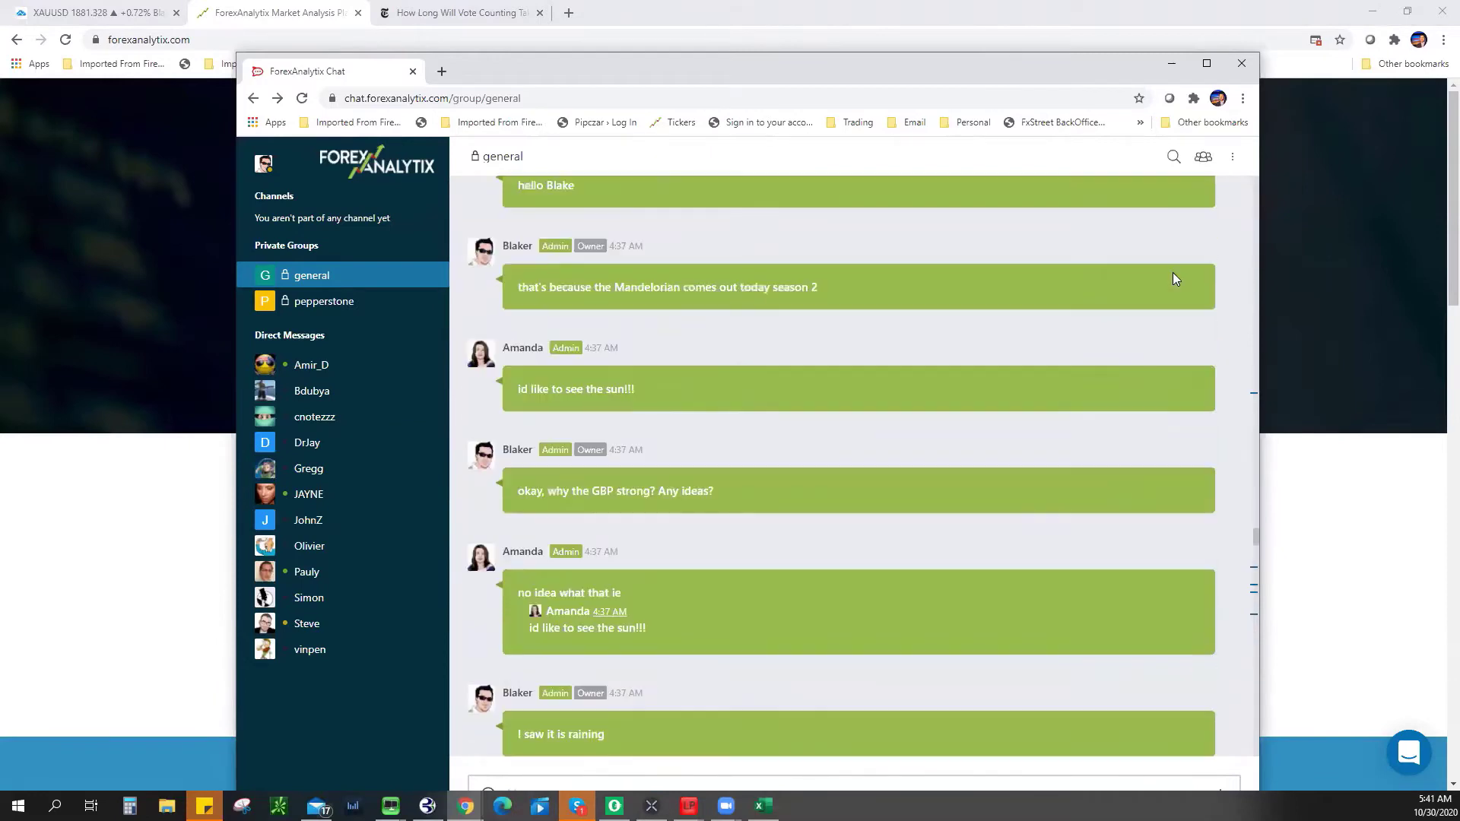
scroll(1172, 274, up, 10)
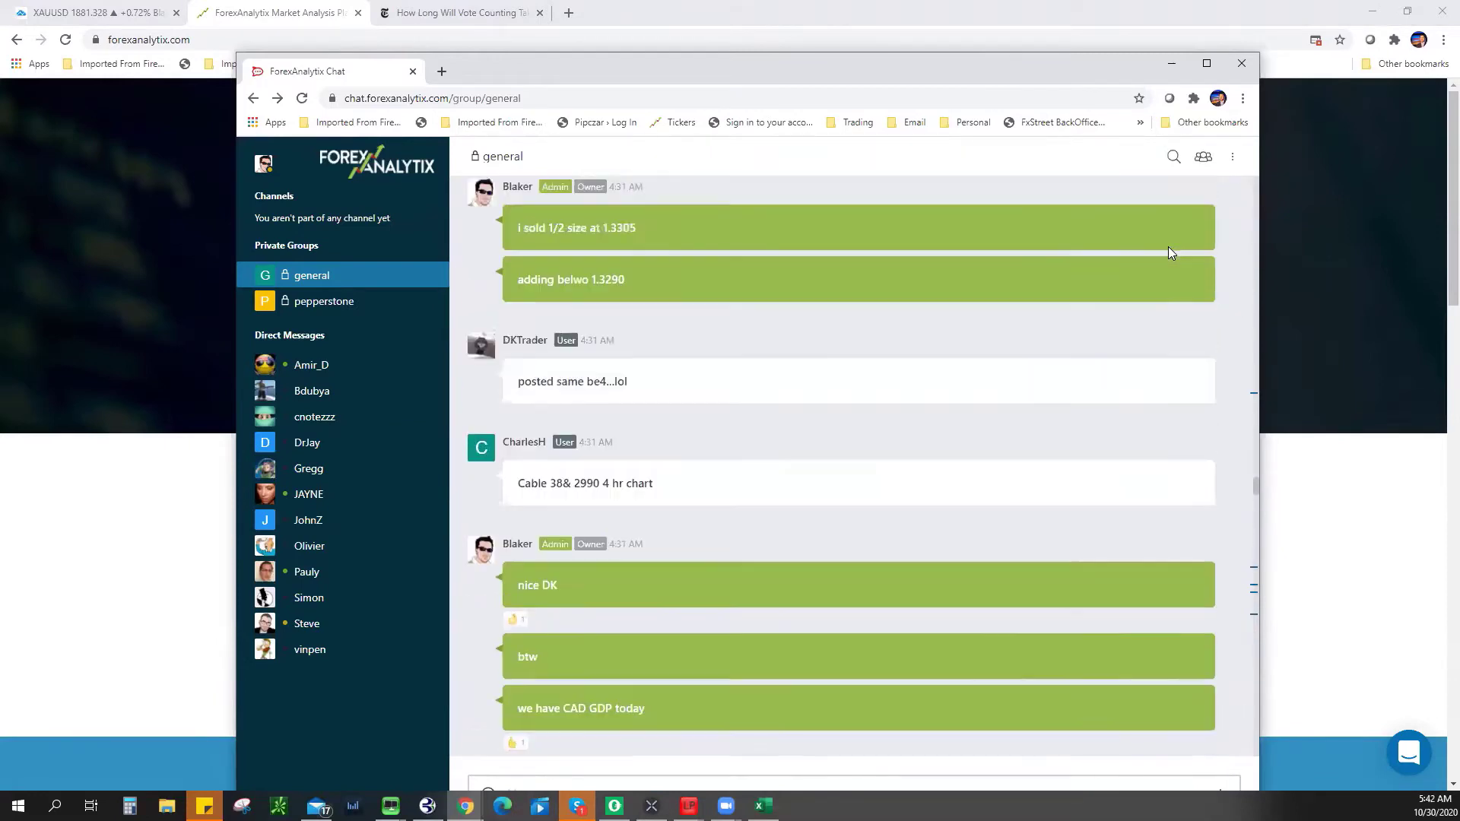
scroll(1169, 246, up, 10)
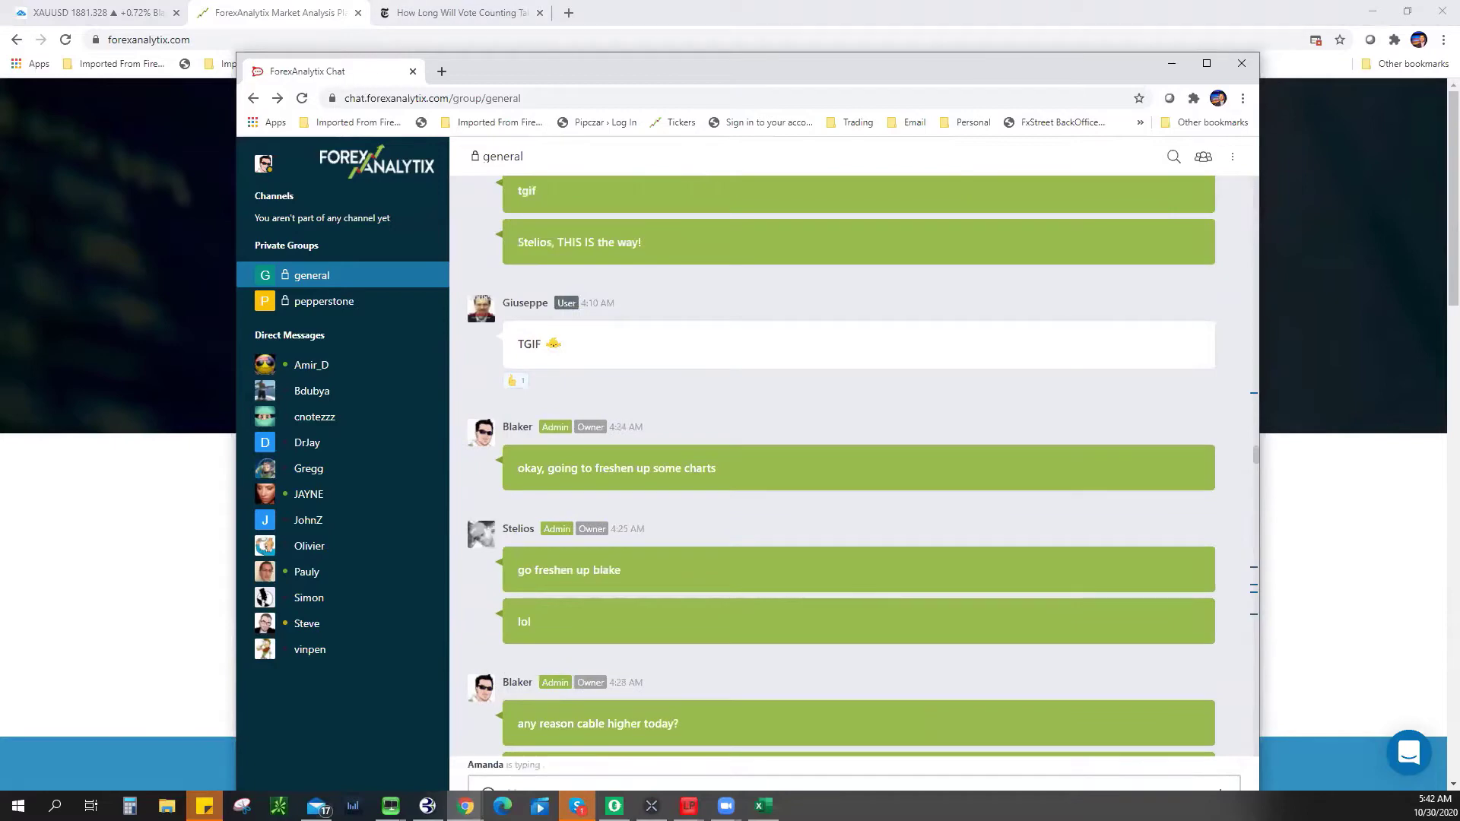
key(alt+Tab)
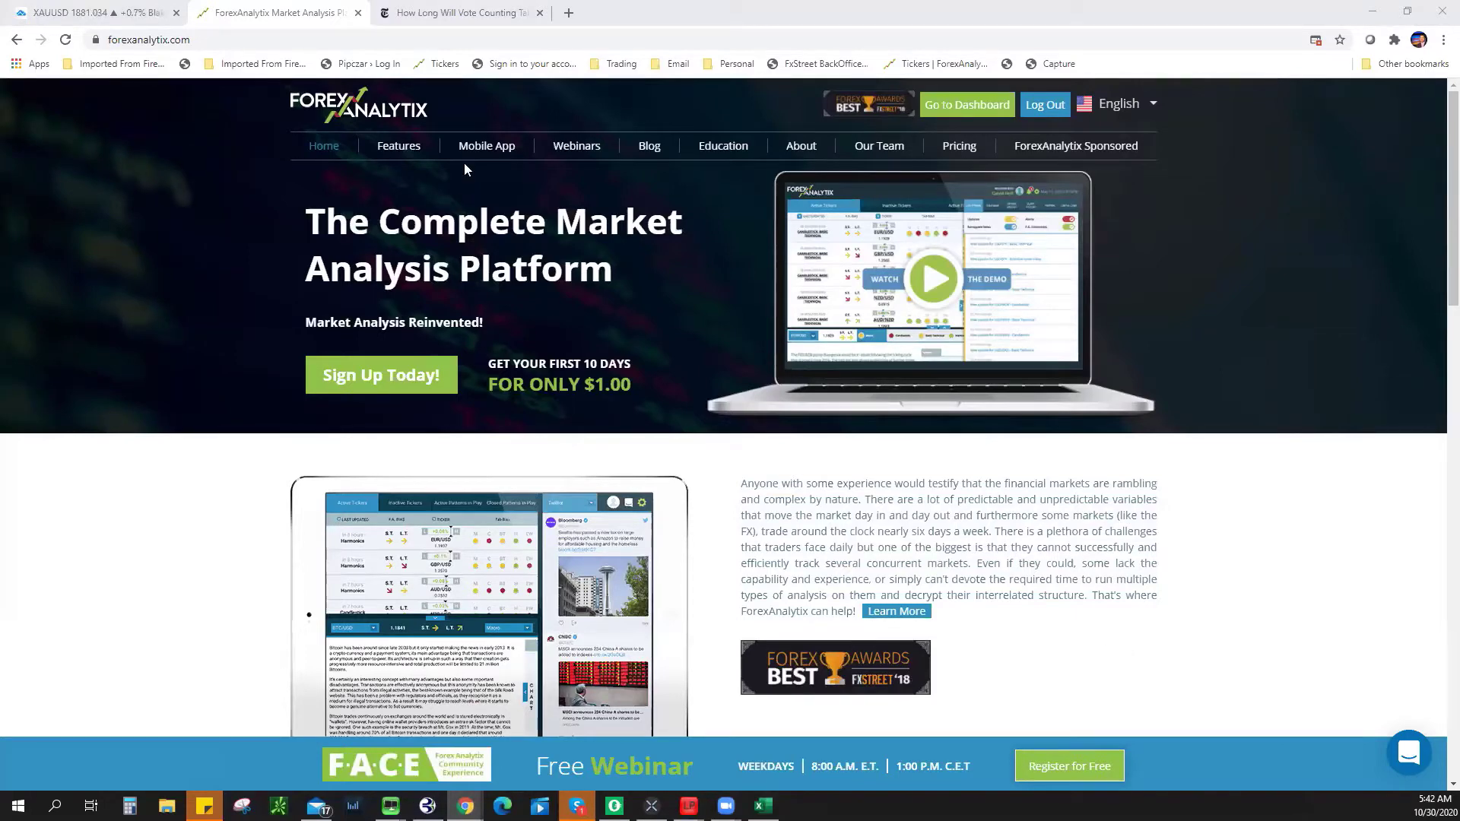
Step: Return to the ForexAnalytix dashboard and close the DataFlash news popup
click(1079, 413)
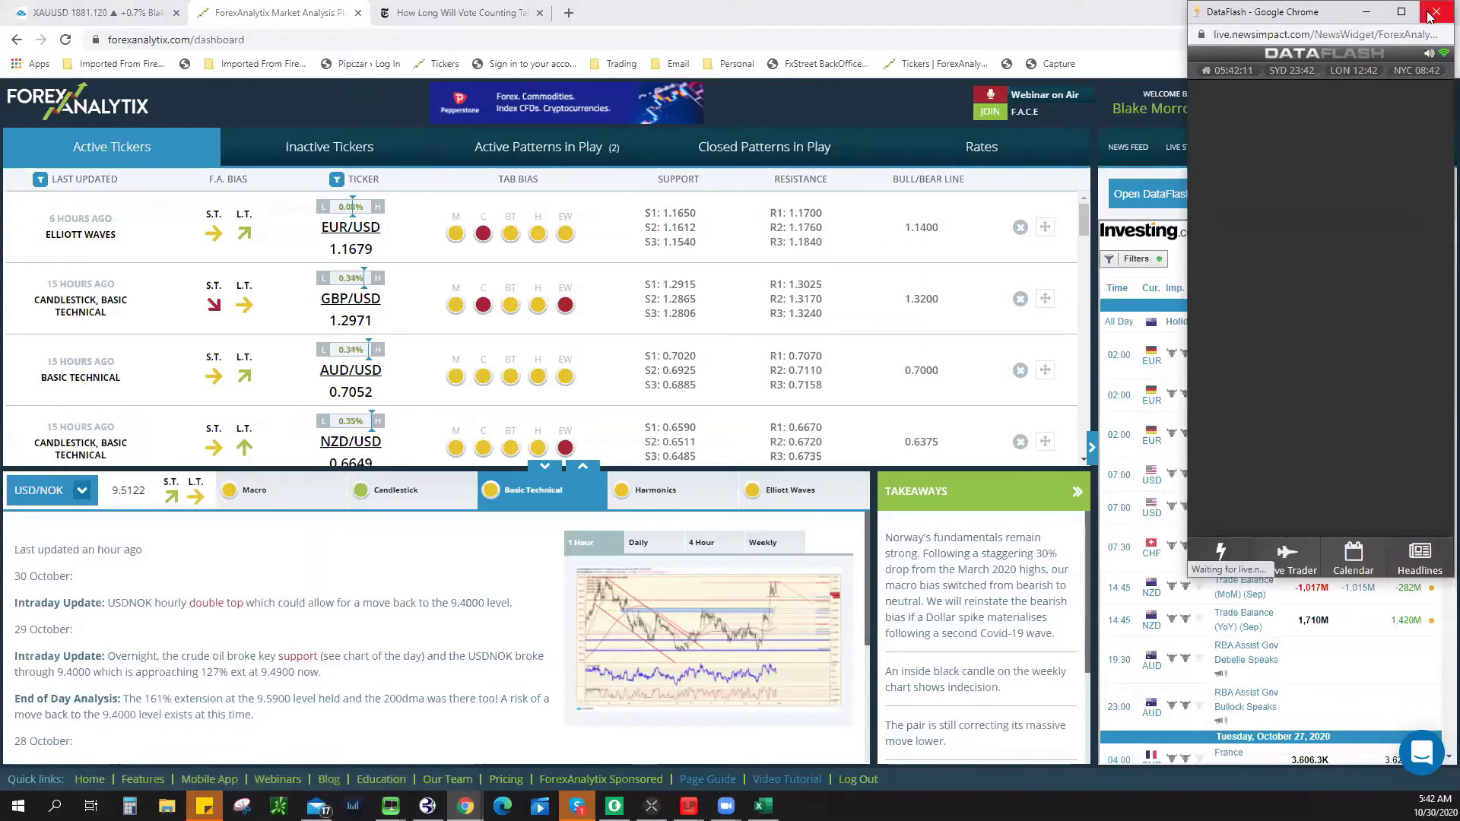
click(1428, 13)
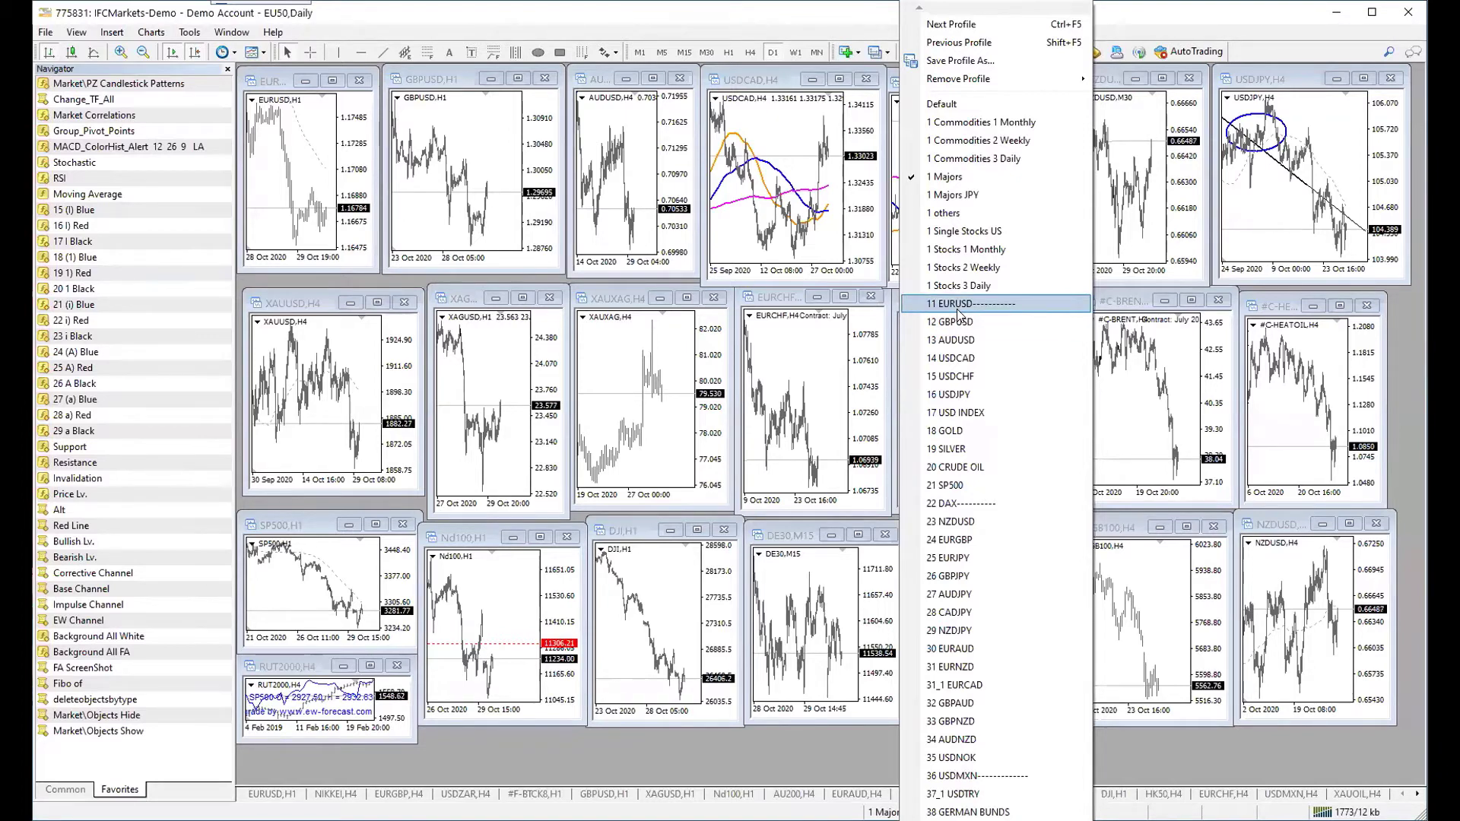
Step: Load the 21 SP500 profile, view its COUNT #1, COUNT #2 and H4 charts
click(983, 491)
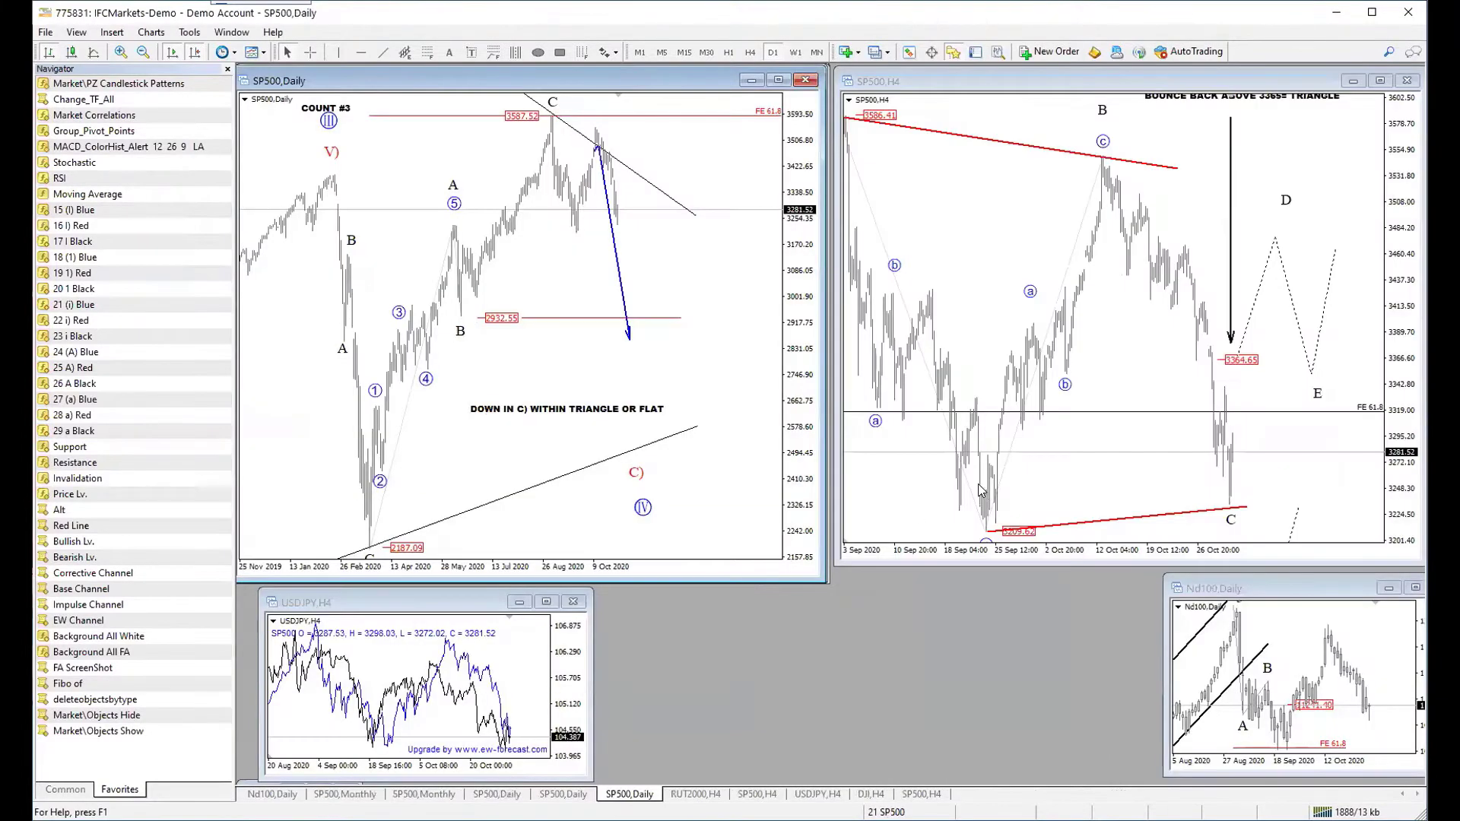
click(497, 794)
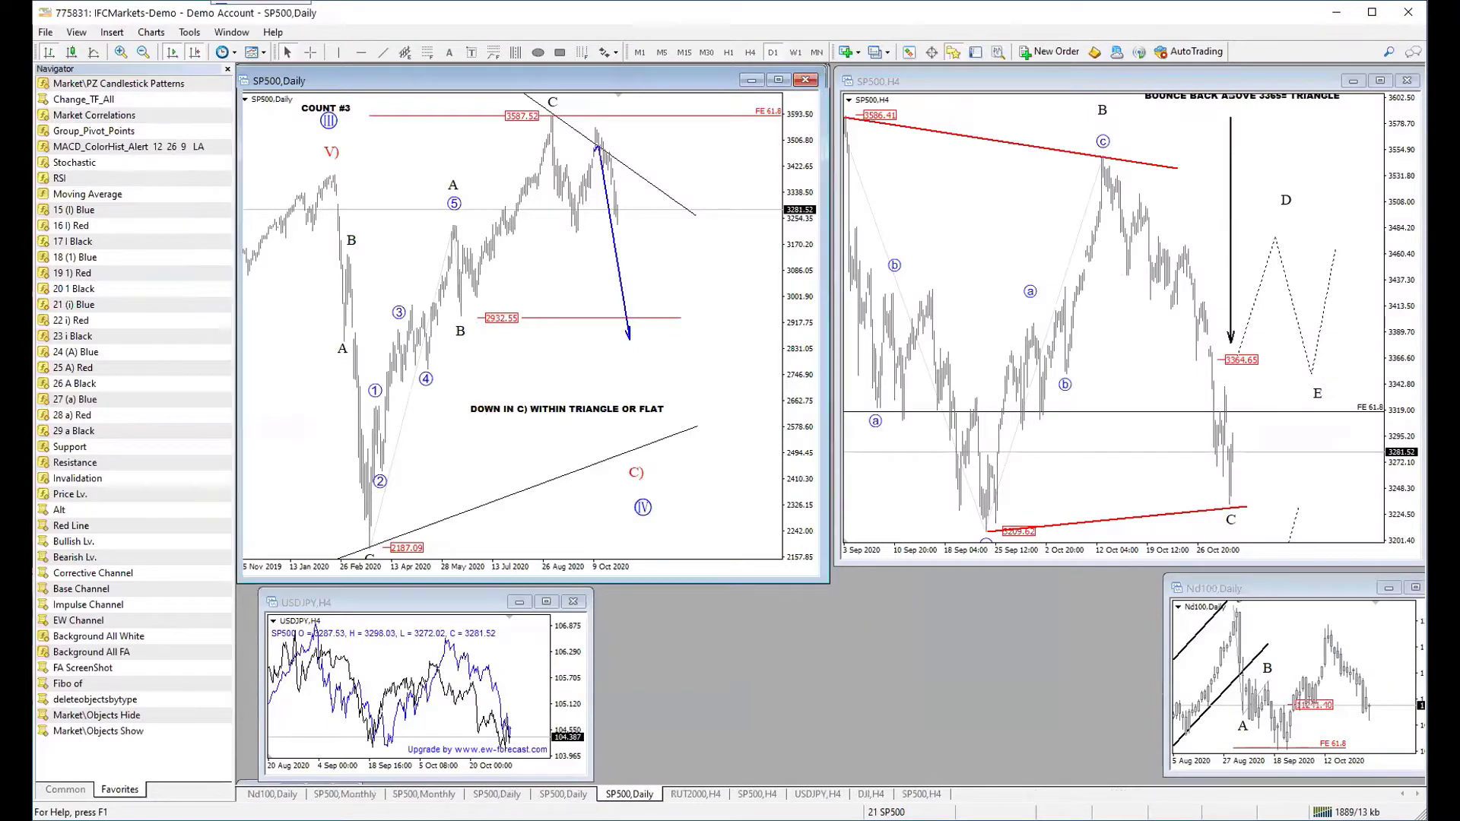
click(580, 794)
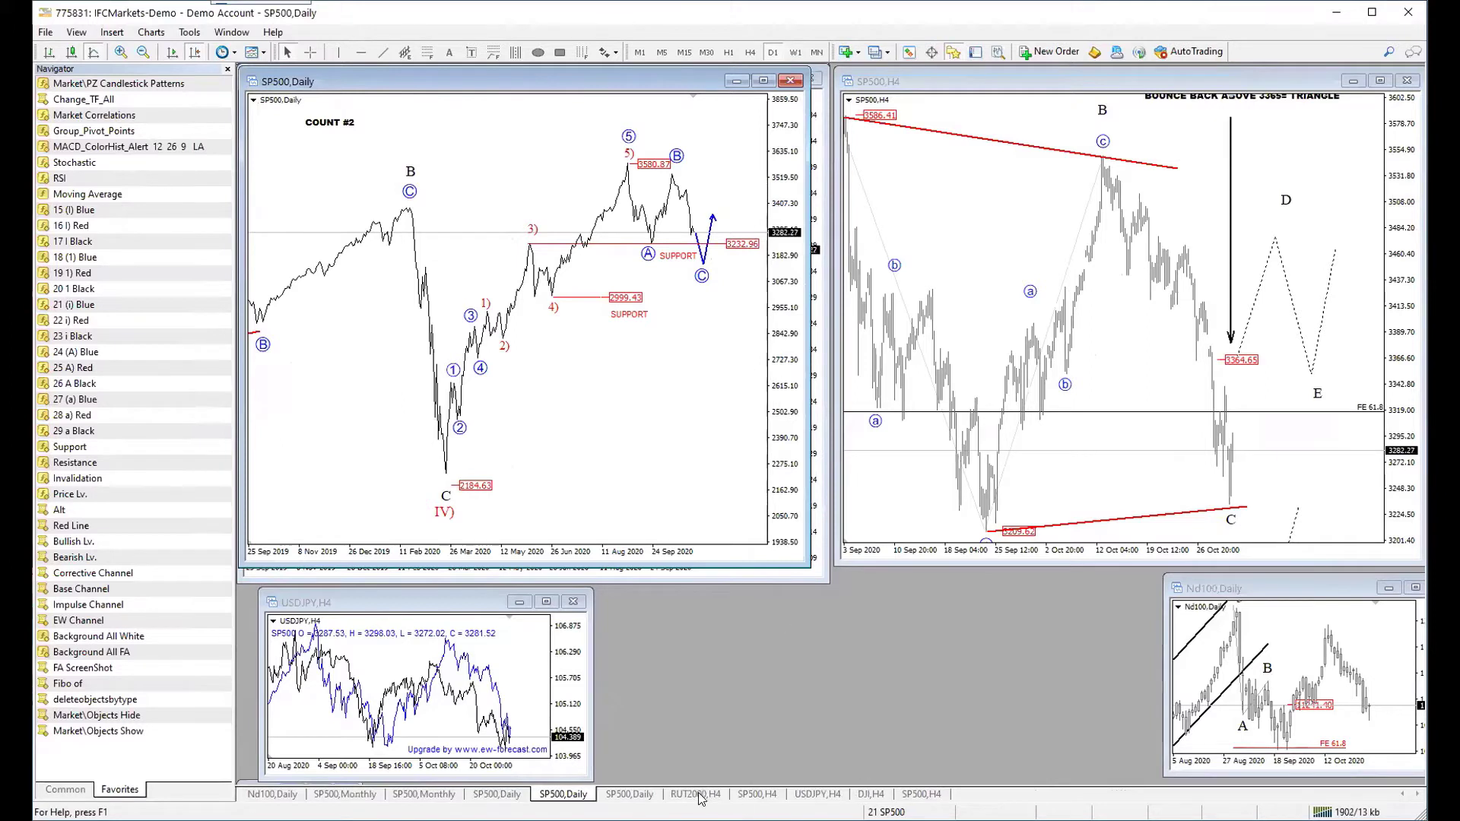
click(757, 794)
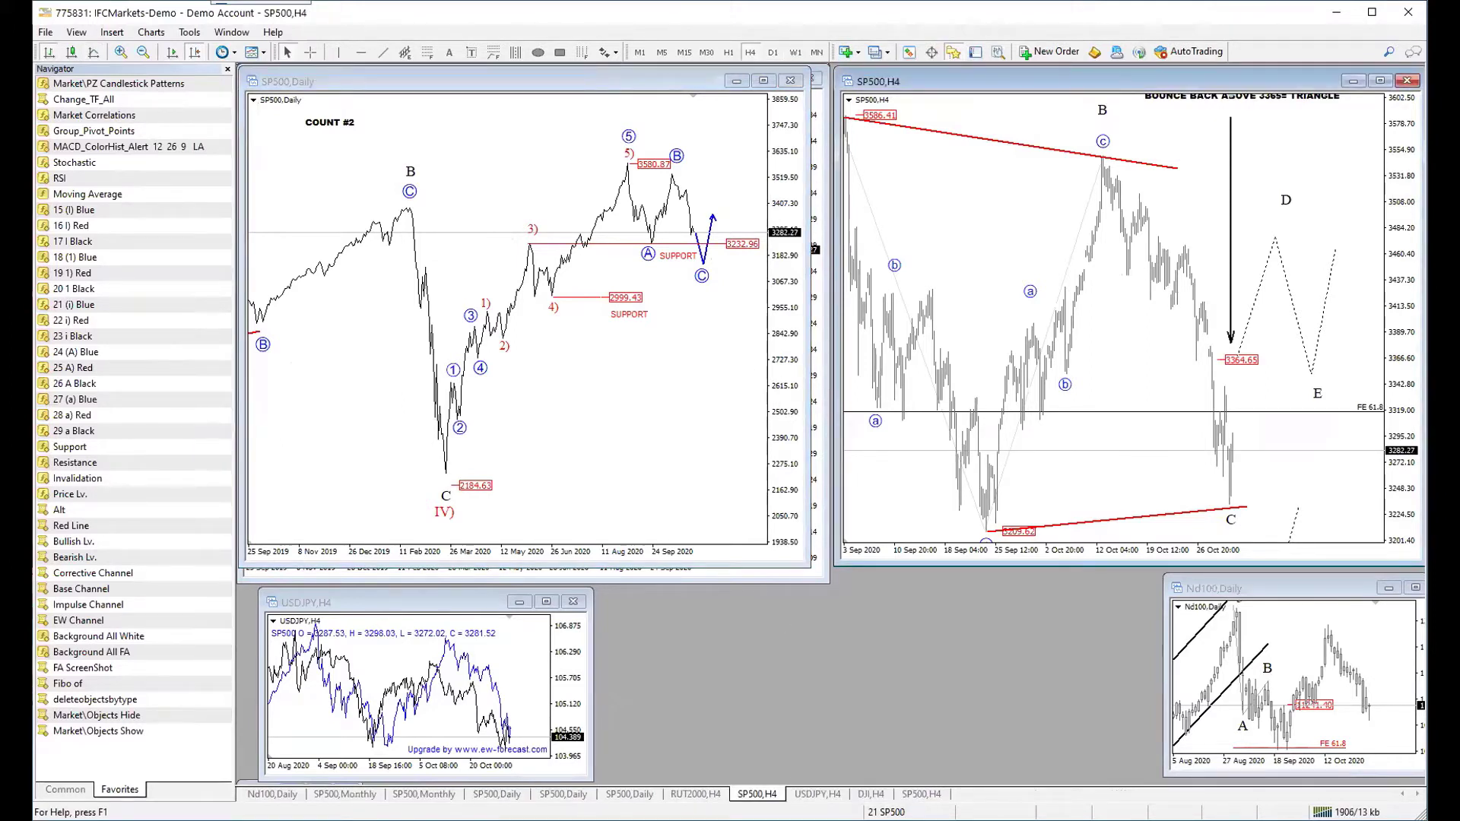
click(887, 813)
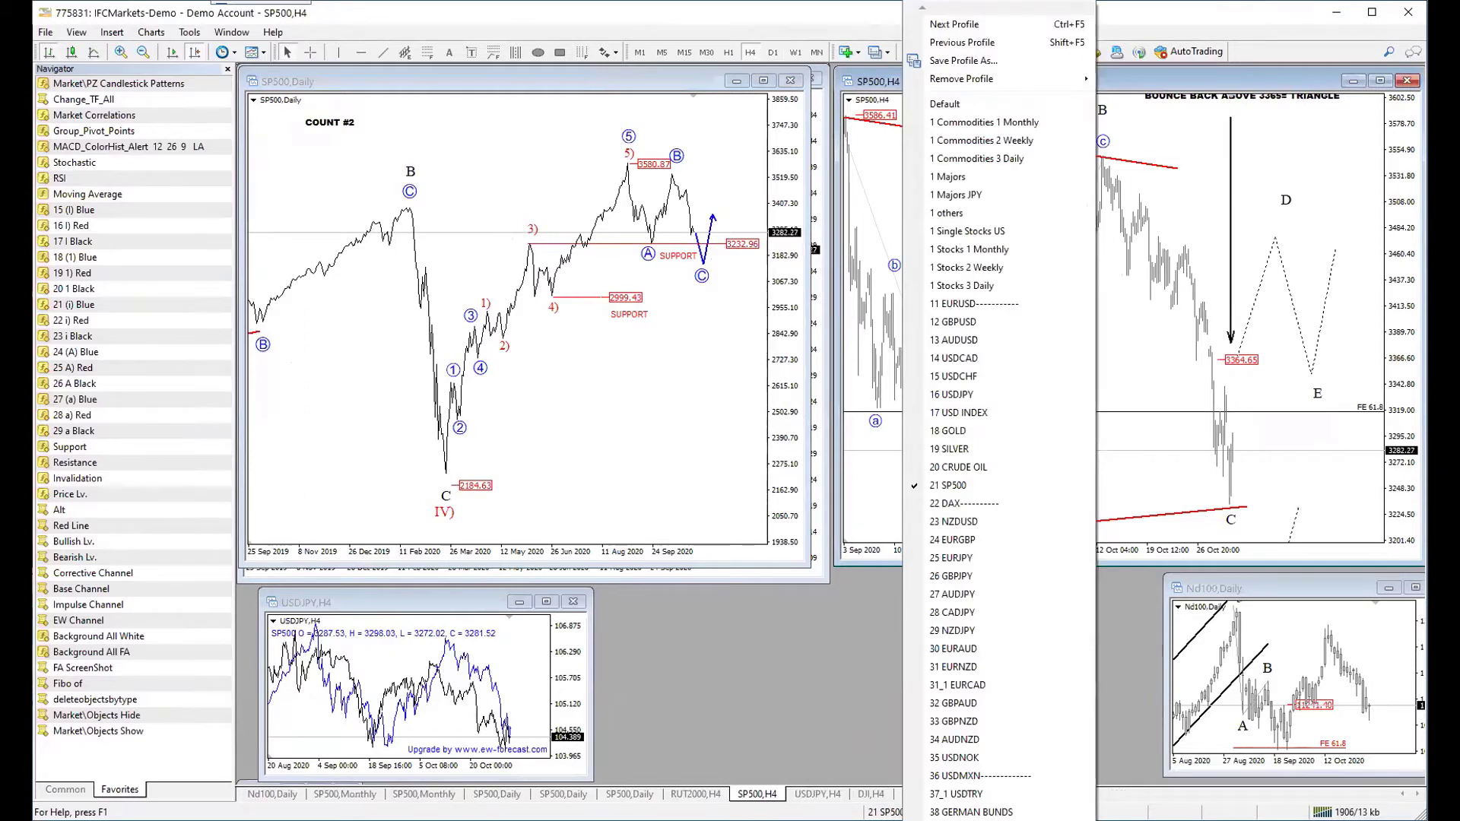
Step: Load the '17 USD INDEX' profile and bring the USDIDX daily COUNT #2 chart forward
click(999, 417)
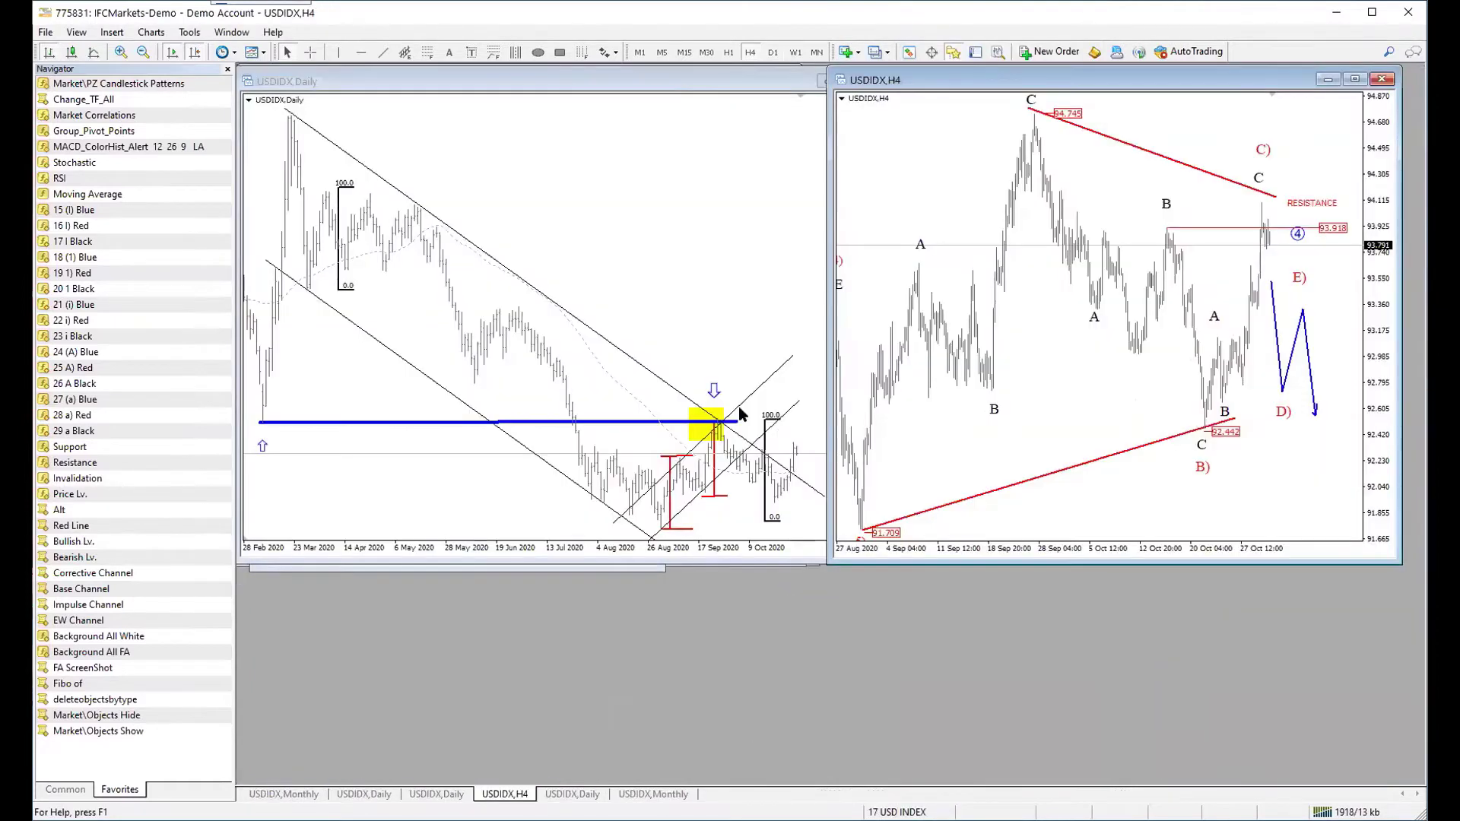
click(445, 794)
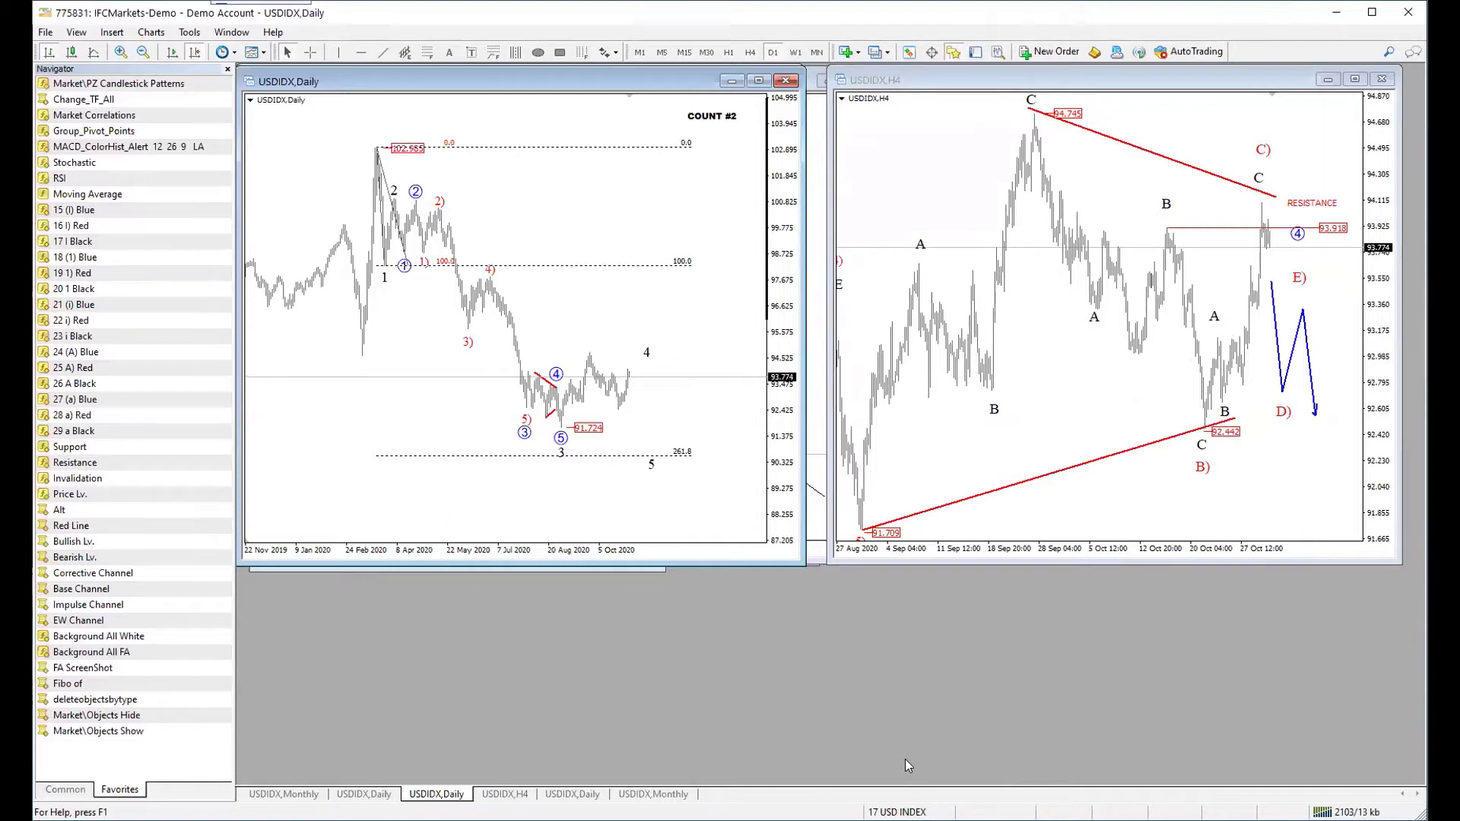
Step: Compress the USDIDX H4 price scale to show its correction and ALT labels below 93.918 resistance
middle_click(544, 478)
middle_click(613, 489)
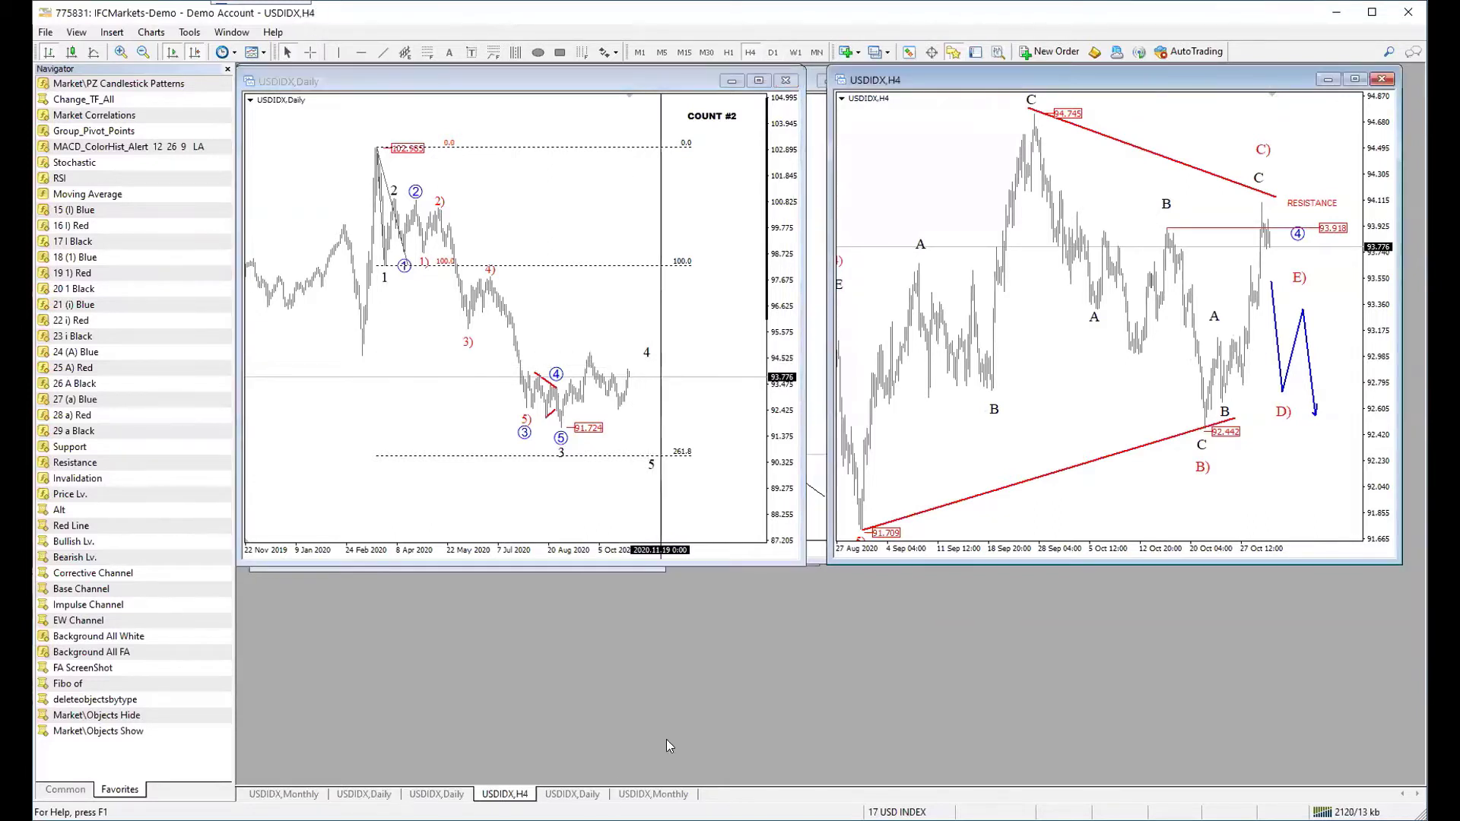
click(1373, 240)
drag(1374, 240, 1374, 293)
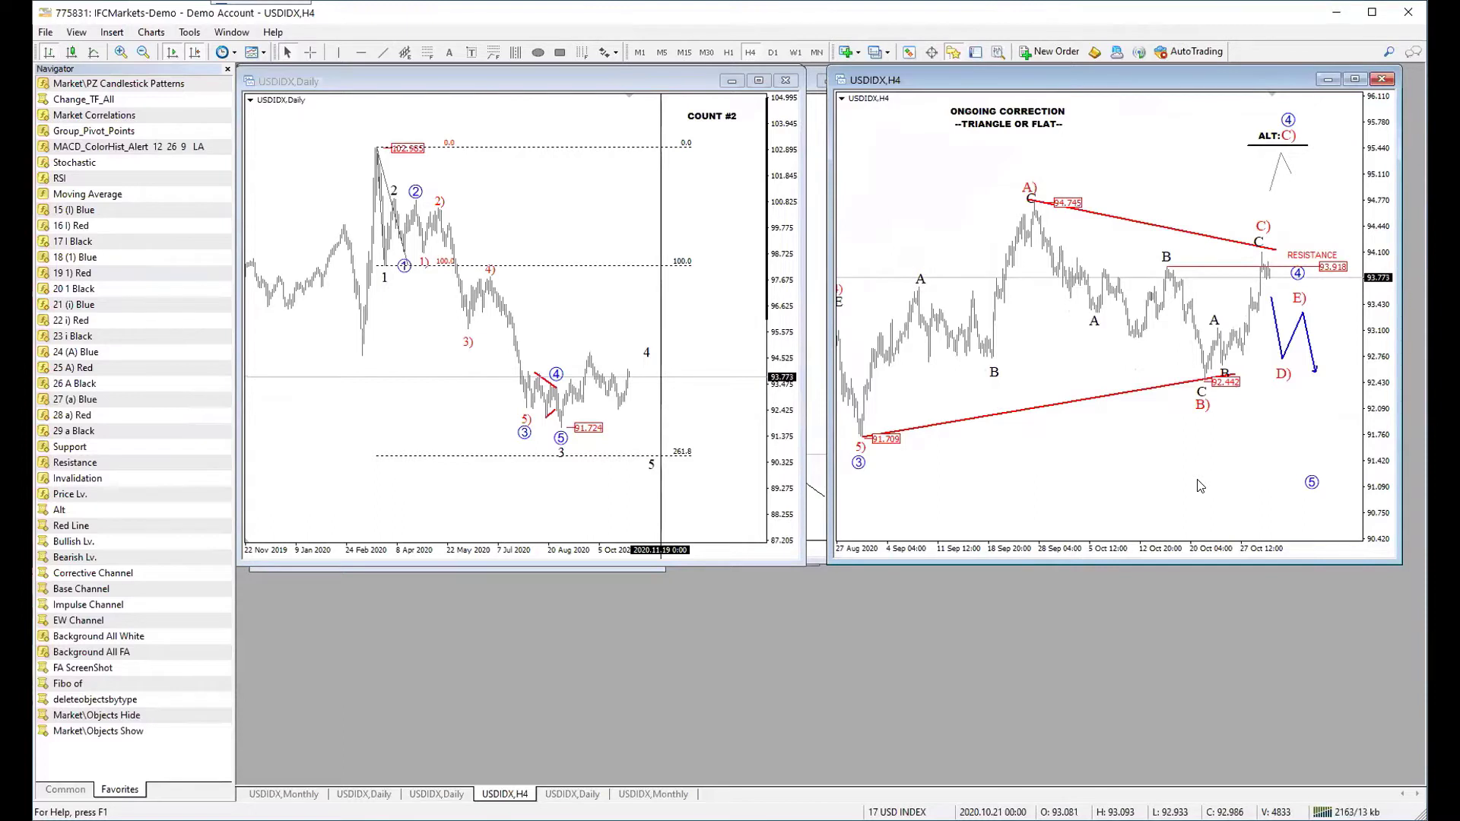
middle_click(1286, 198)
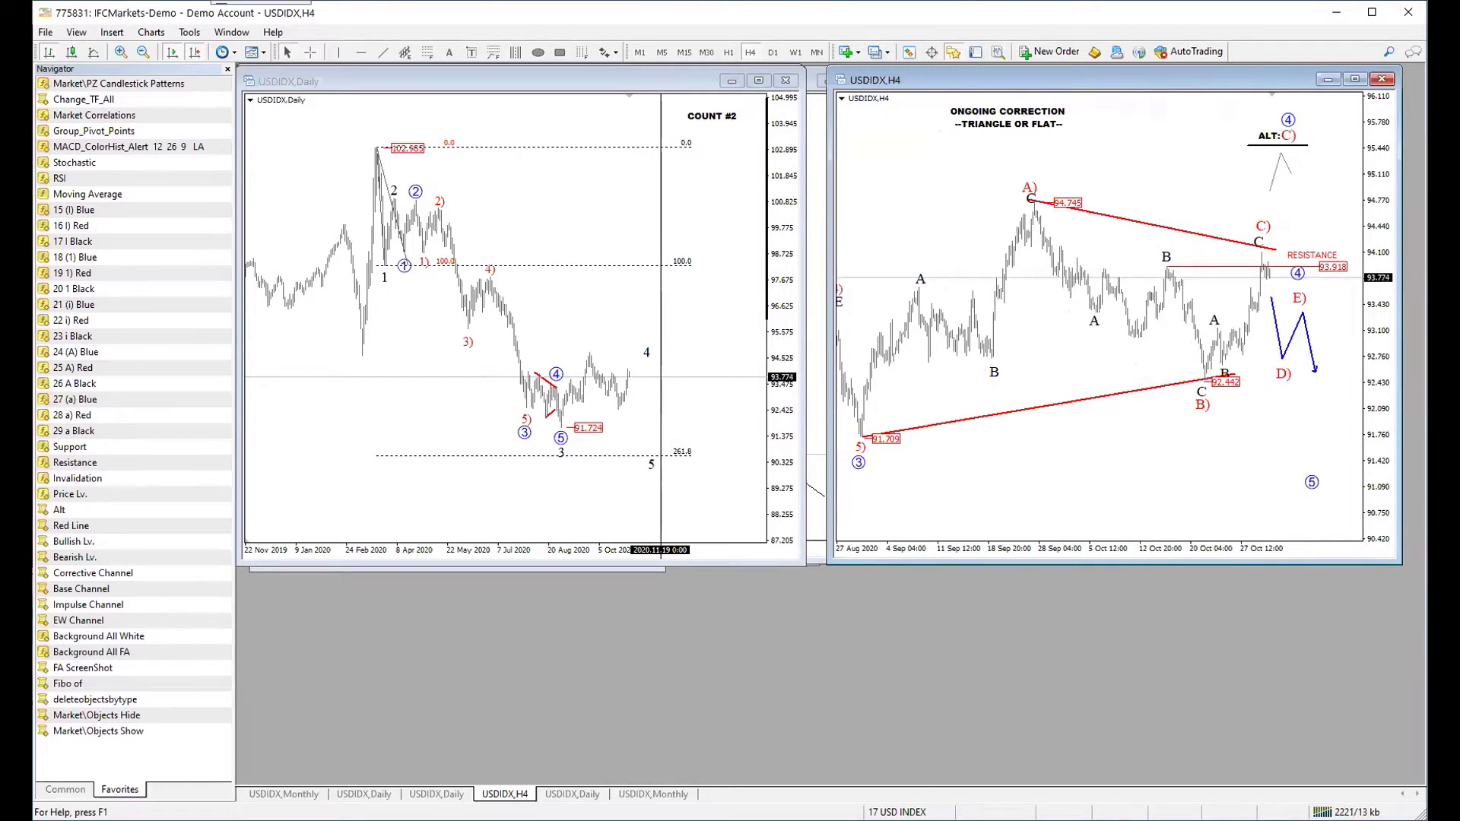
click(898, 813)
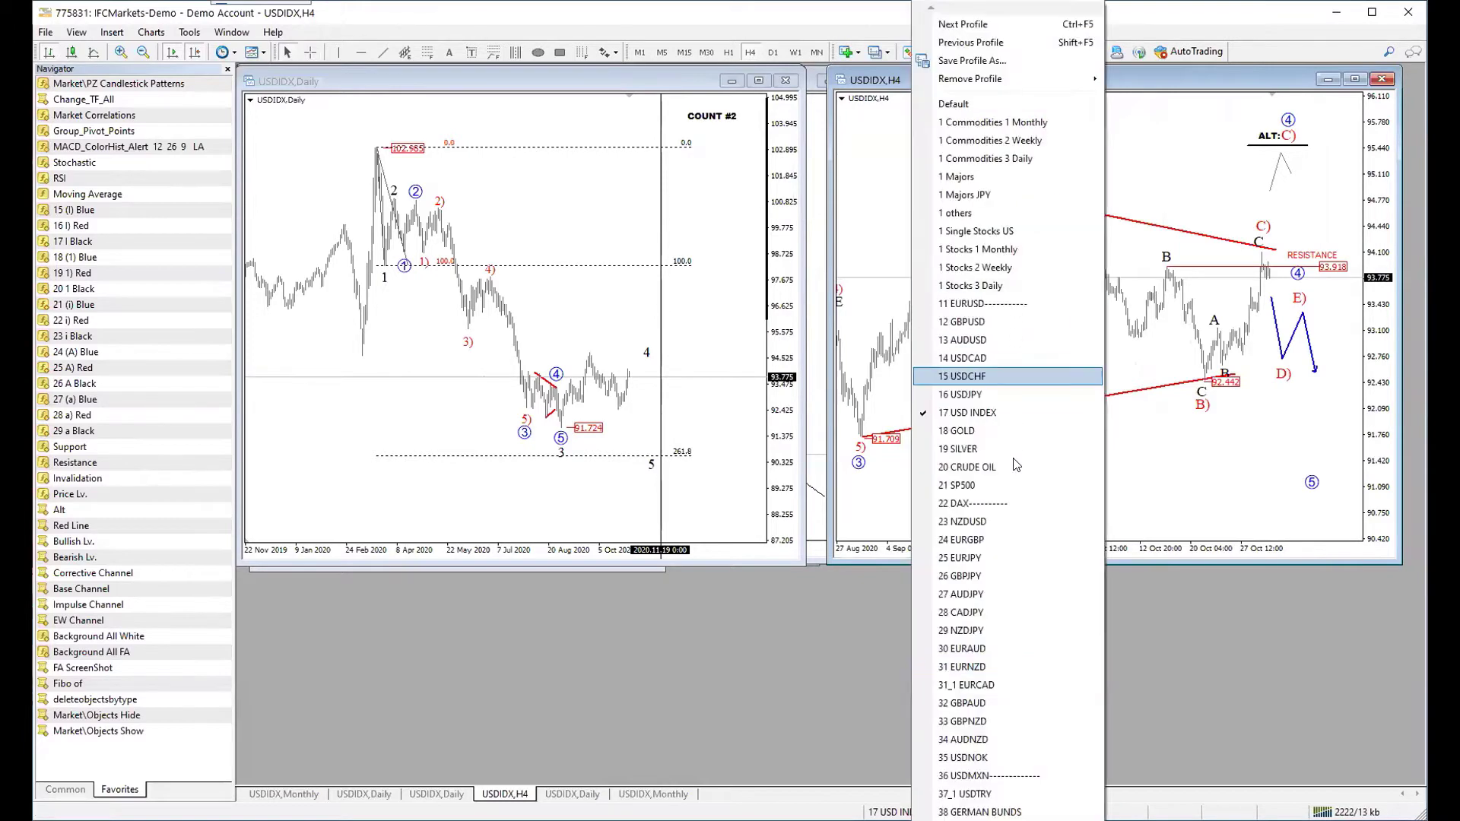
Step: Load the '21 SP500' profile and rescale the triangle H4 chart to reveal its ALT C label
click(1020, 485)
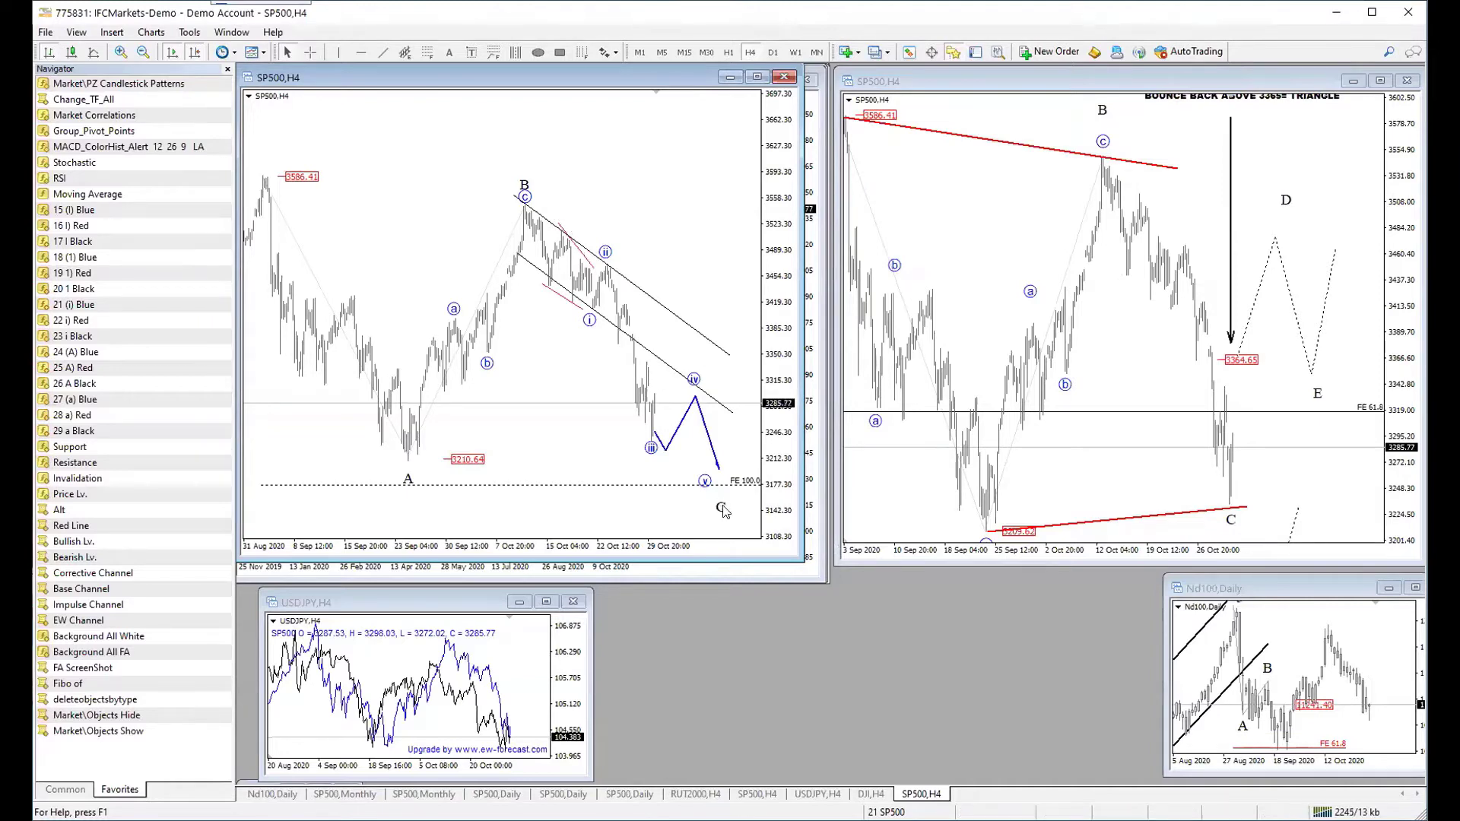
key(ctrl+f)
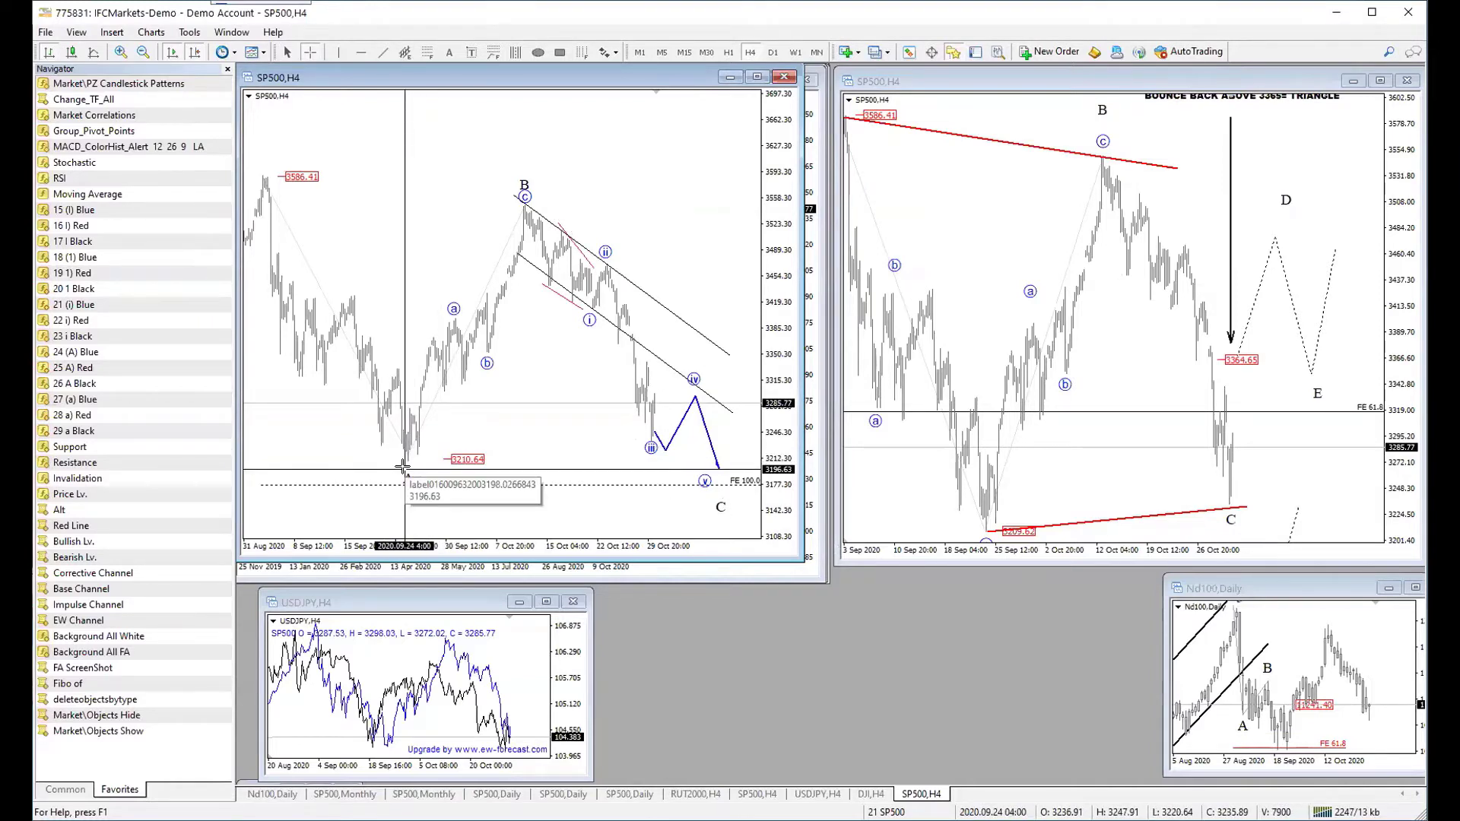
click(403, 466)
click(1392, 342)
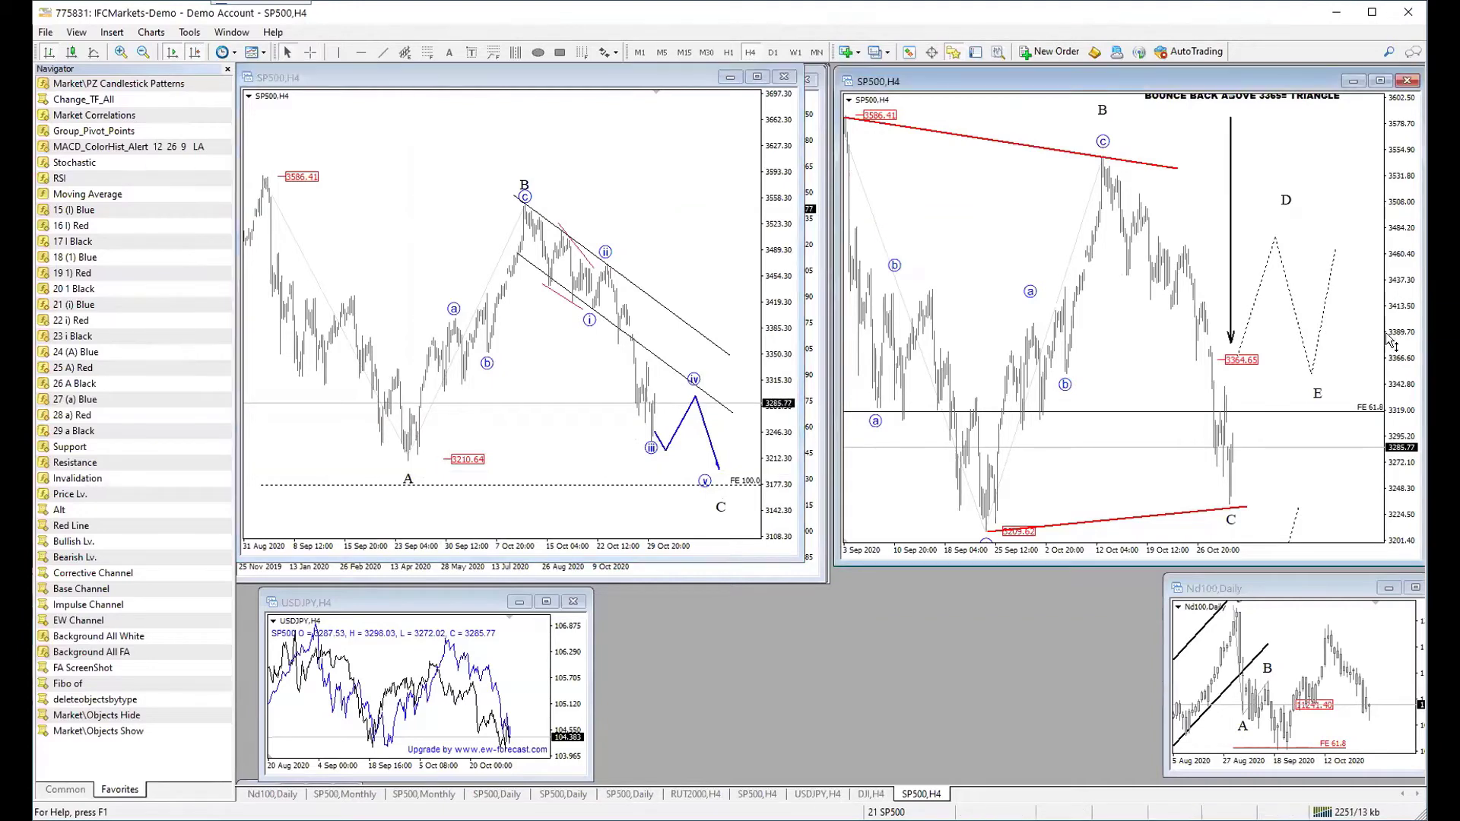
drag(1392, 342, 1392, 380)
drag(1102, 367, 1046, 373)
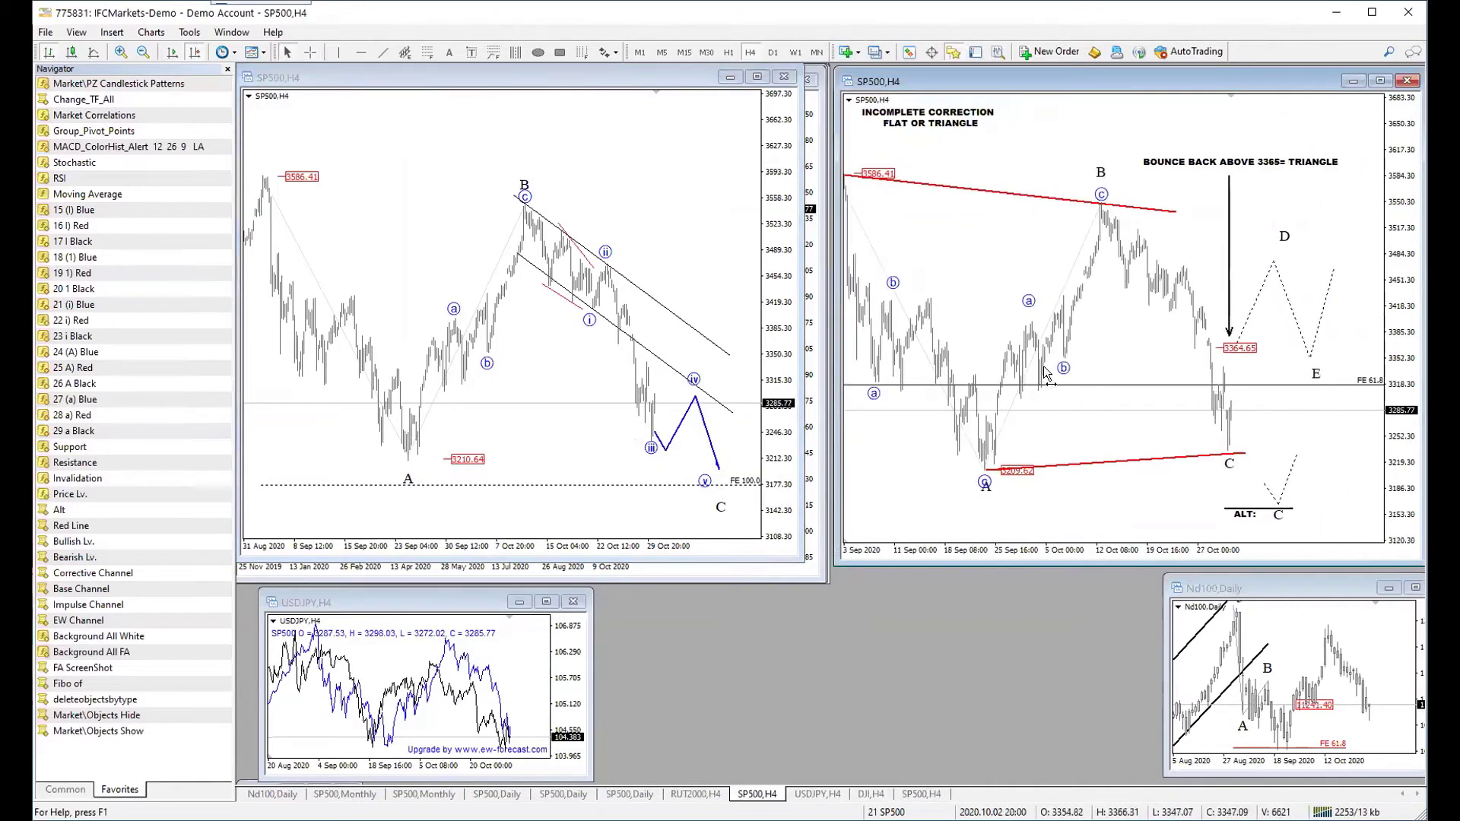
drag(833, 420, 753, 420)
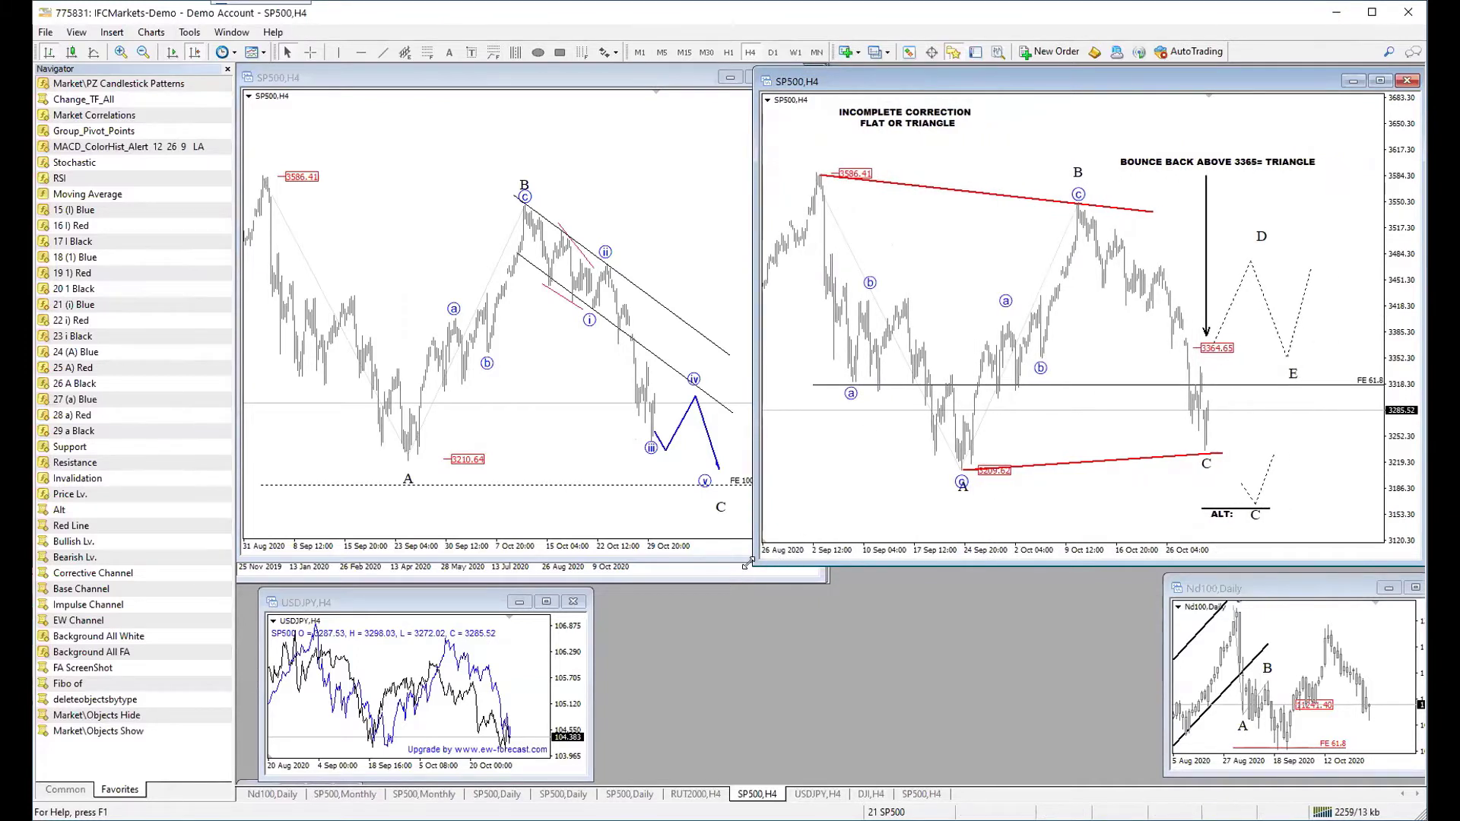
drag(748, 562, 825, 555)
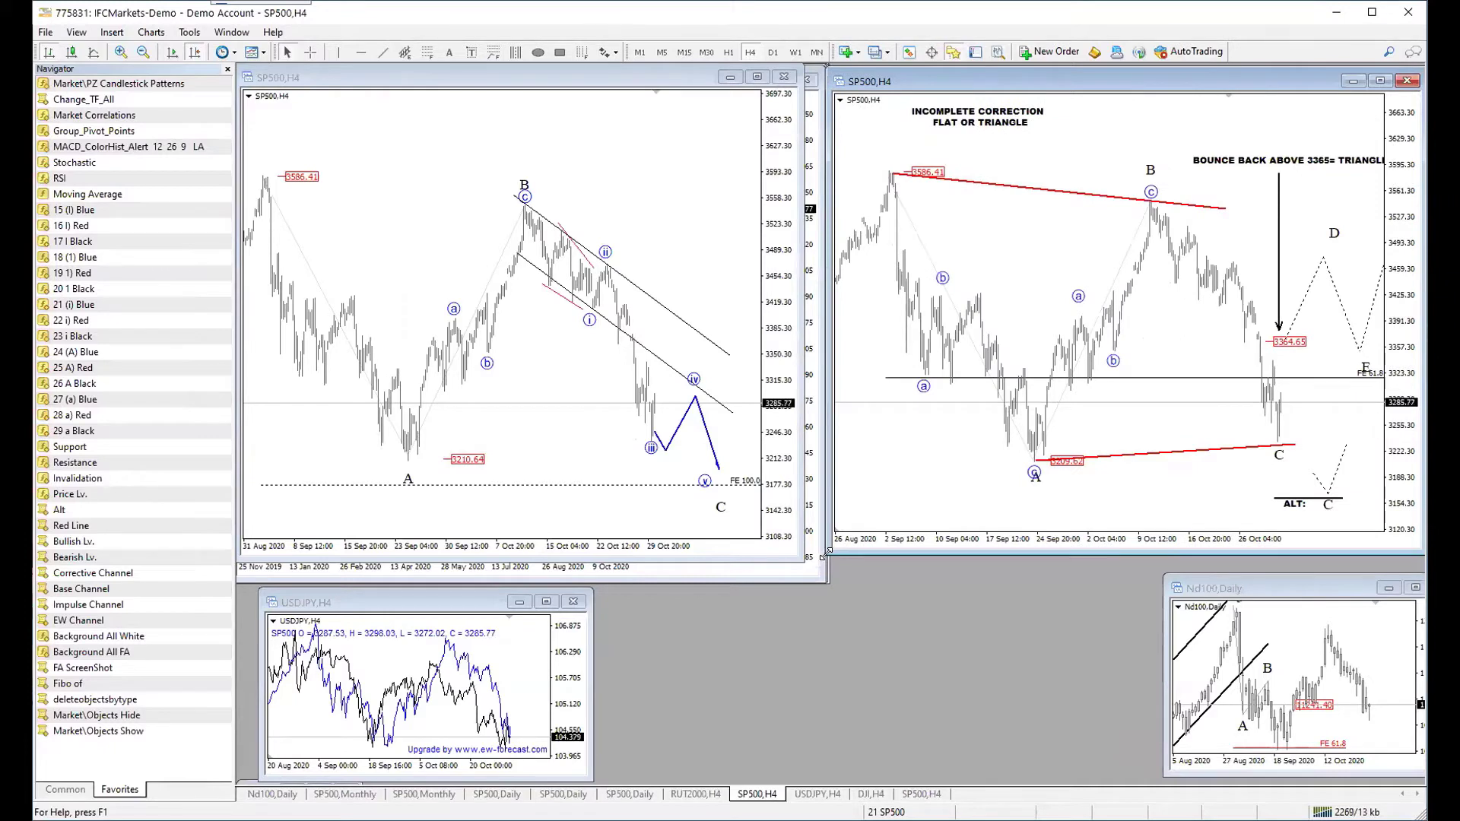
Step: Shrink the channel SP500 H4 chart window slightly and read its prices with the crosshair
click(798, 553)
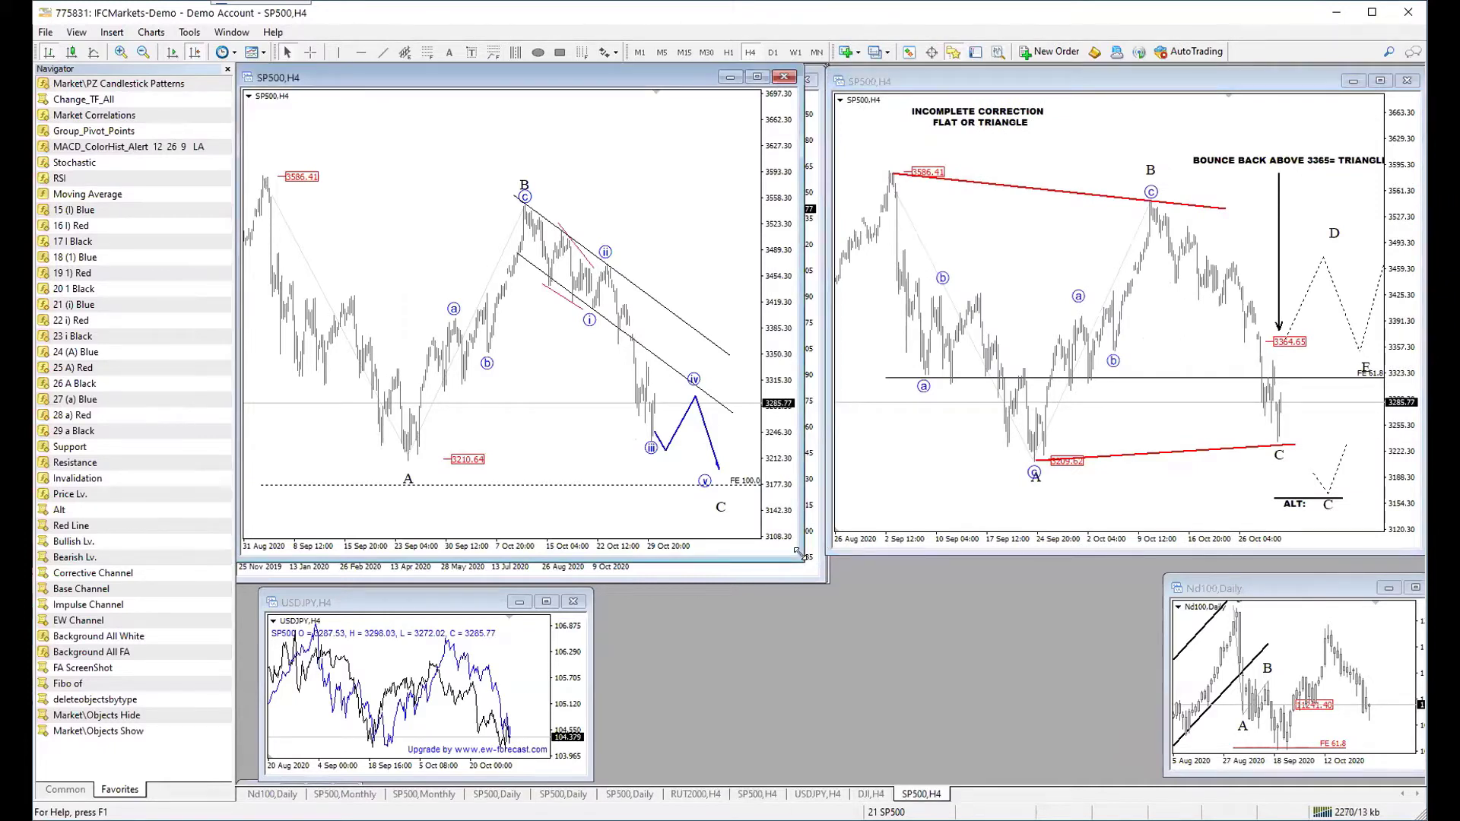
drag(798, 553, 794, 549)
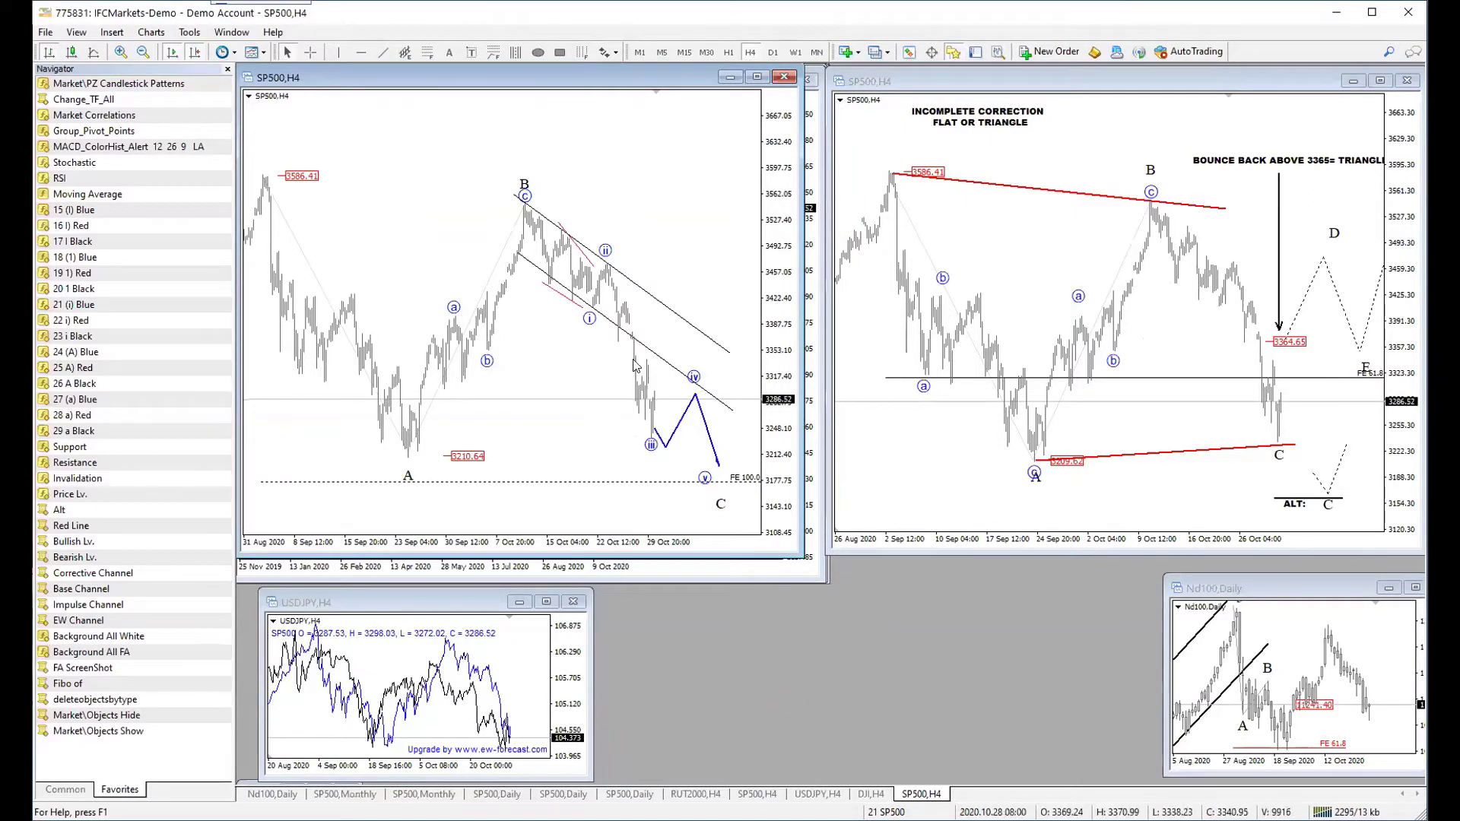
middle_click(266, 165)
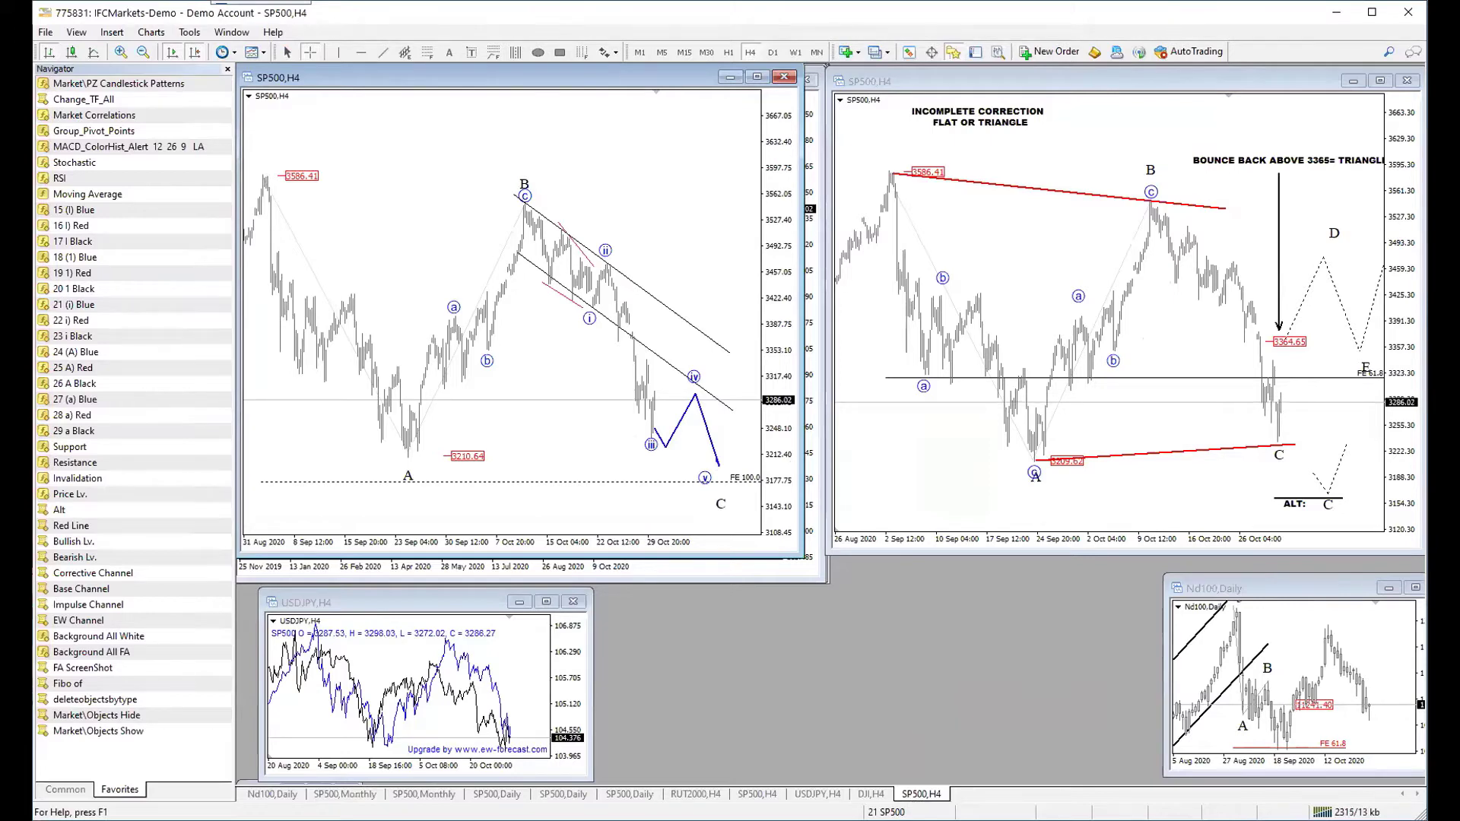
click(881, 52)
Step: Load the '18 GOLD' profile, view the XAUUSD daily and H4 charts, and scroll H4 back
click(930, 431)
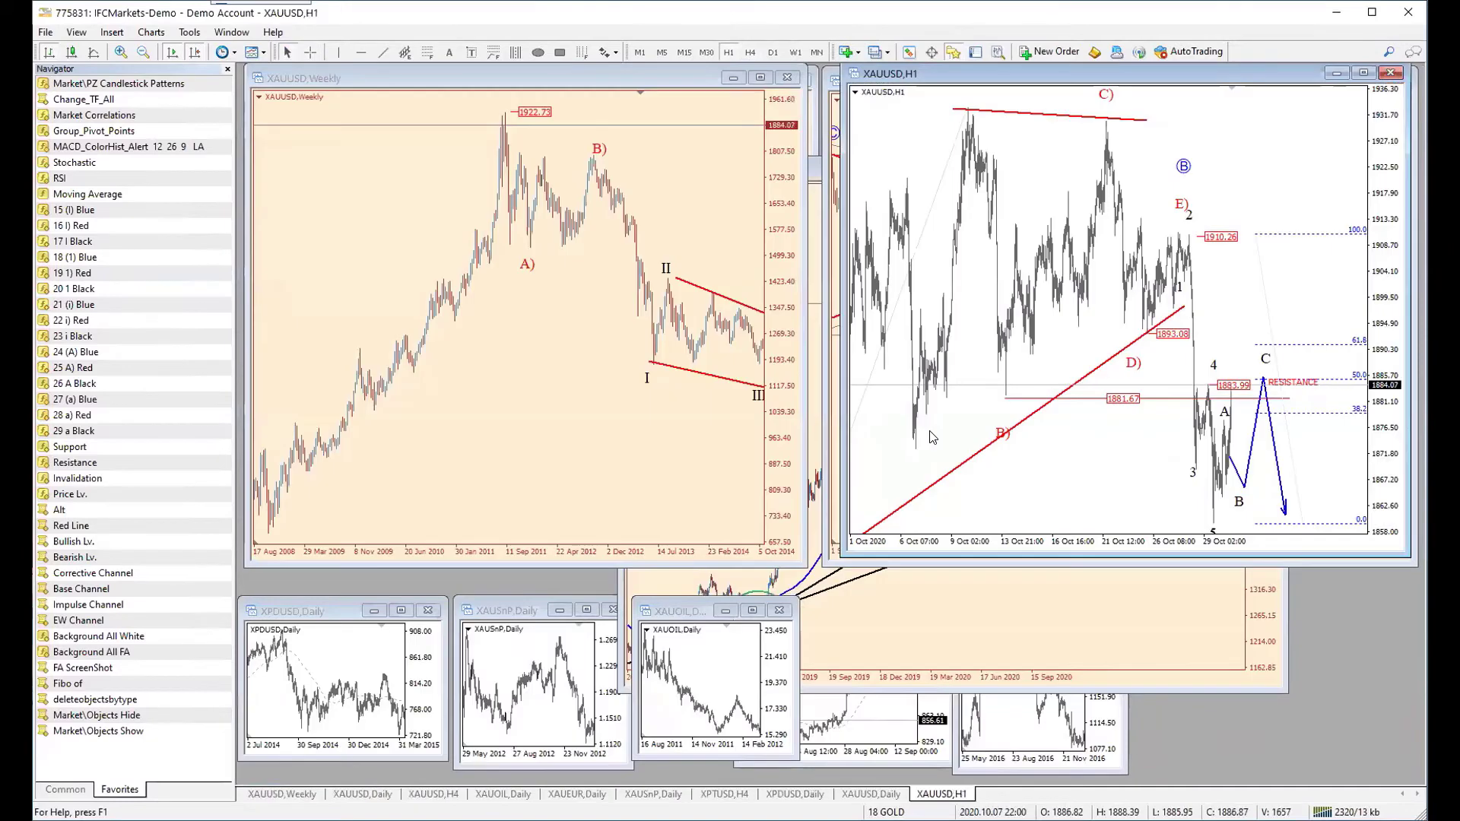
click(590, 425)
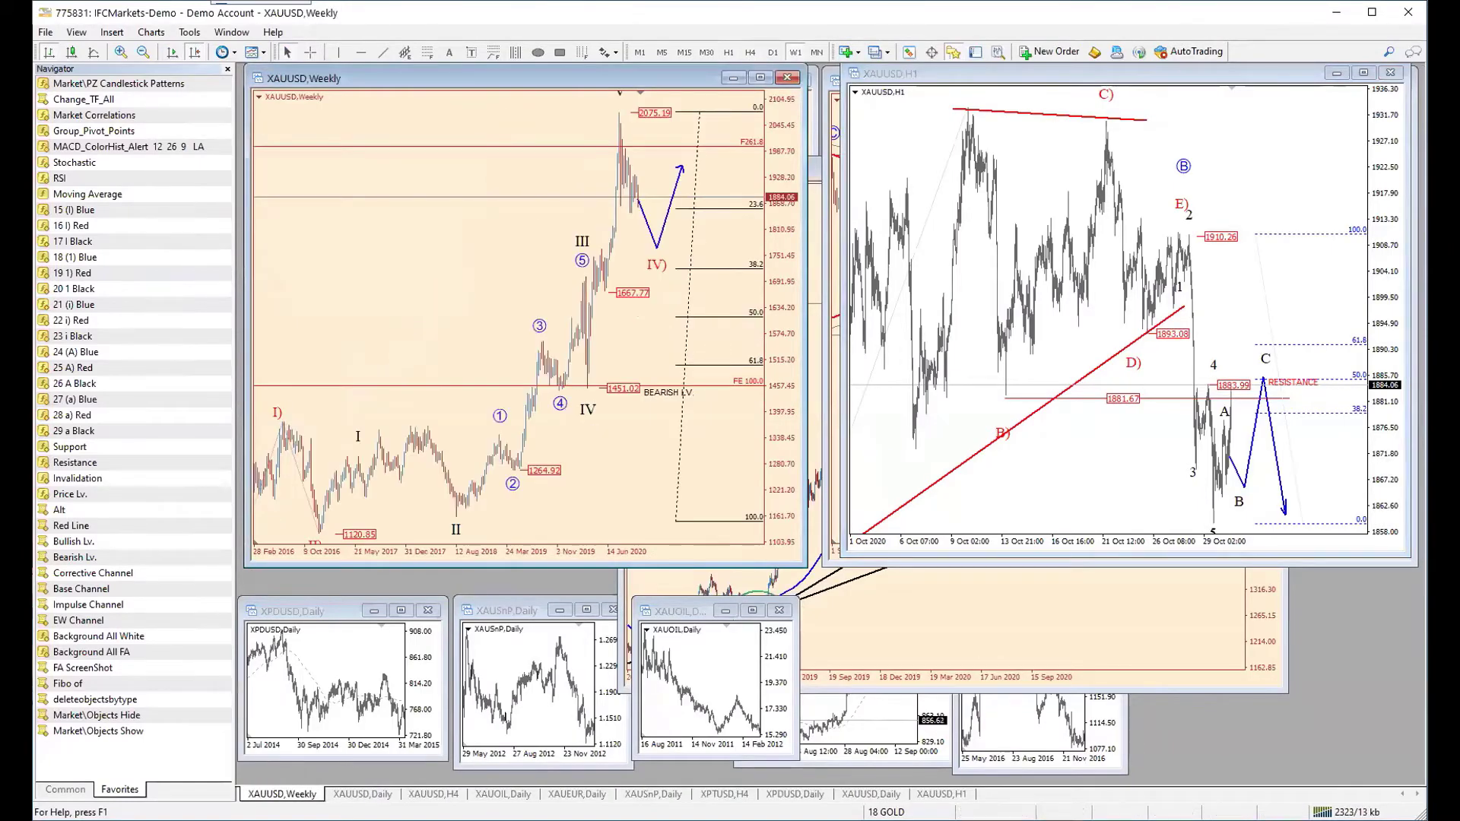
key(ctrl+Tab)
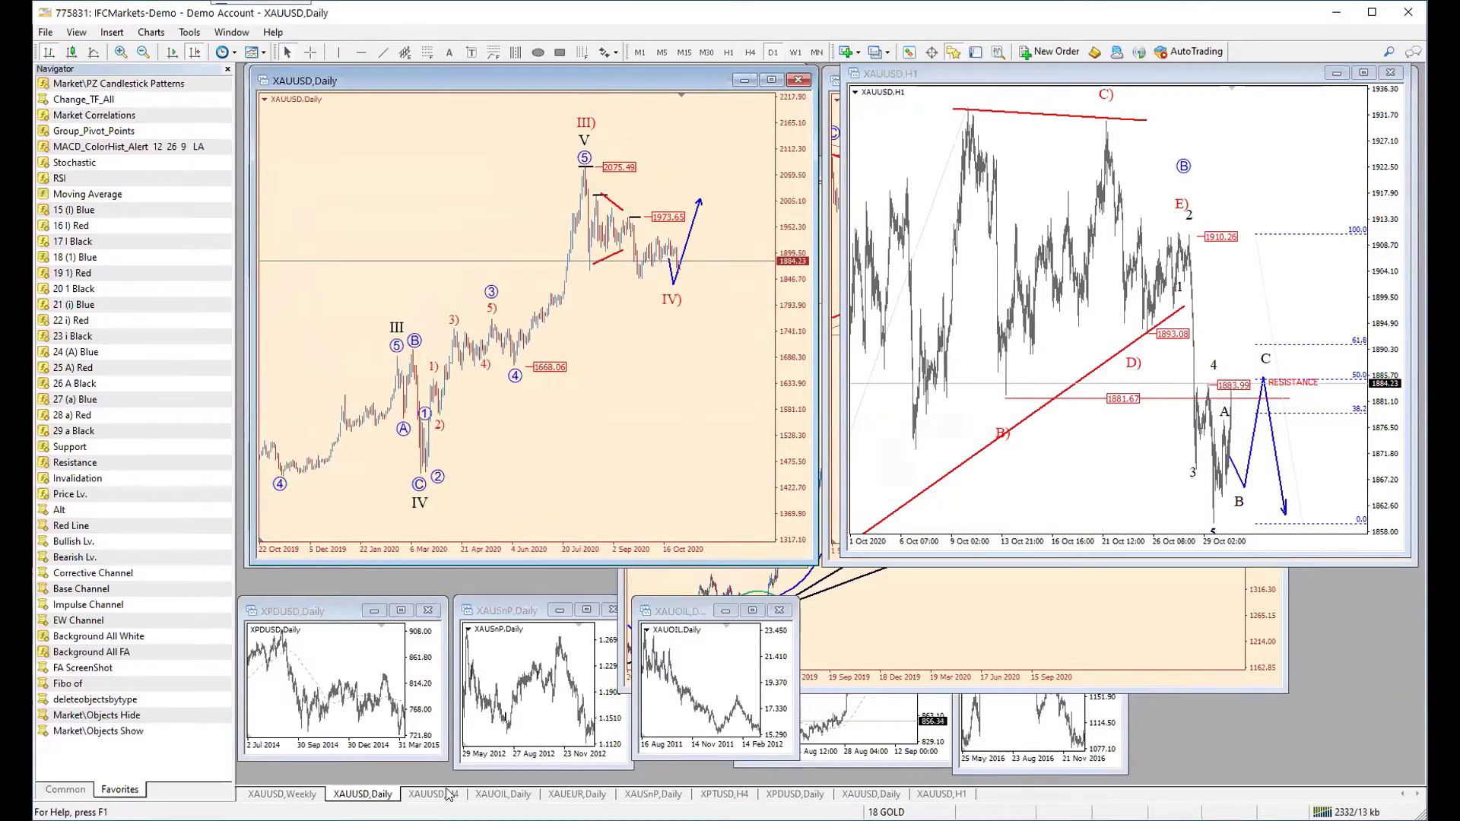
key(ctrl+Tab)
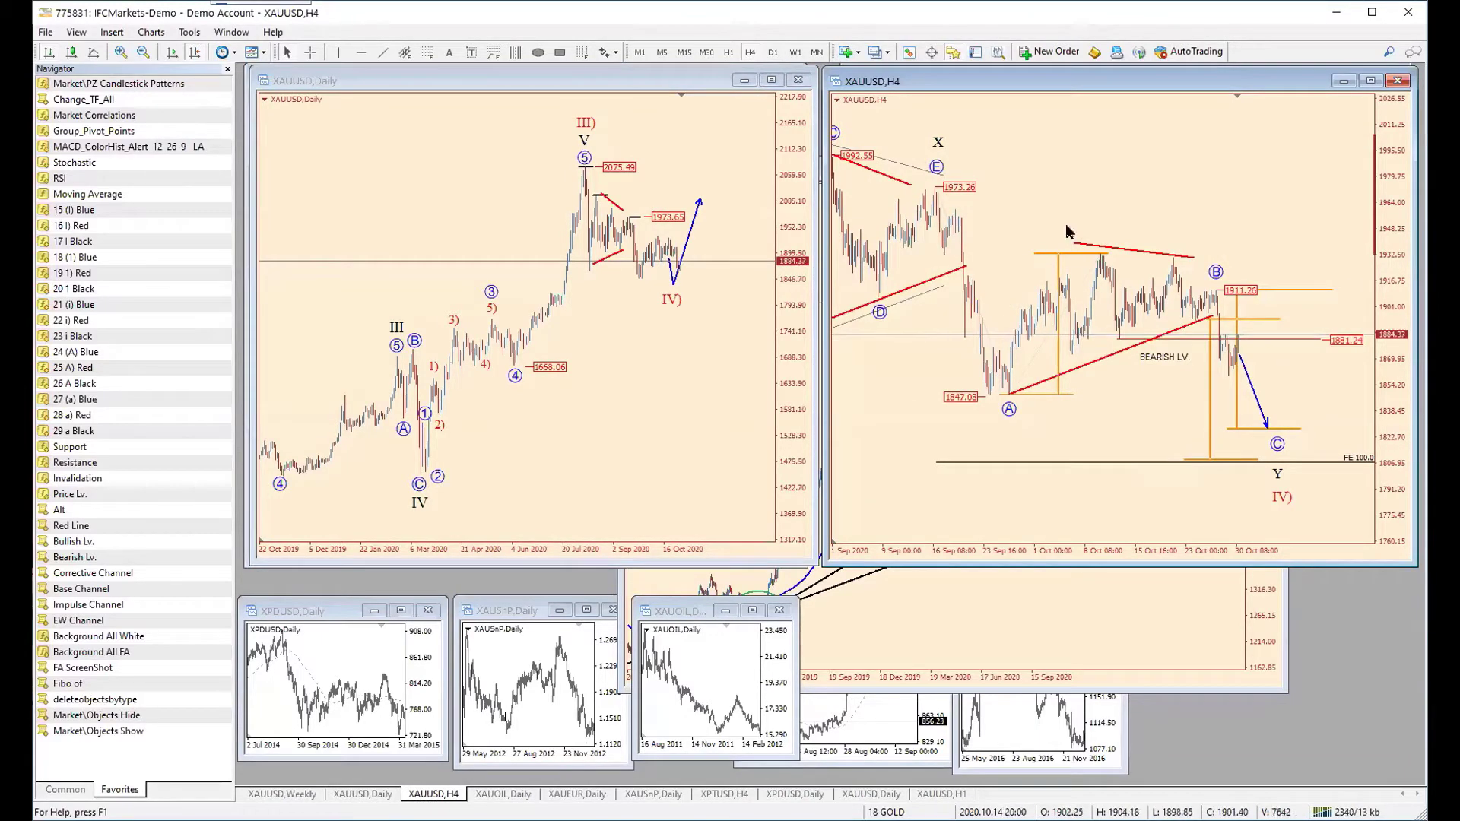
drag(1067, 232, 1098, 213)
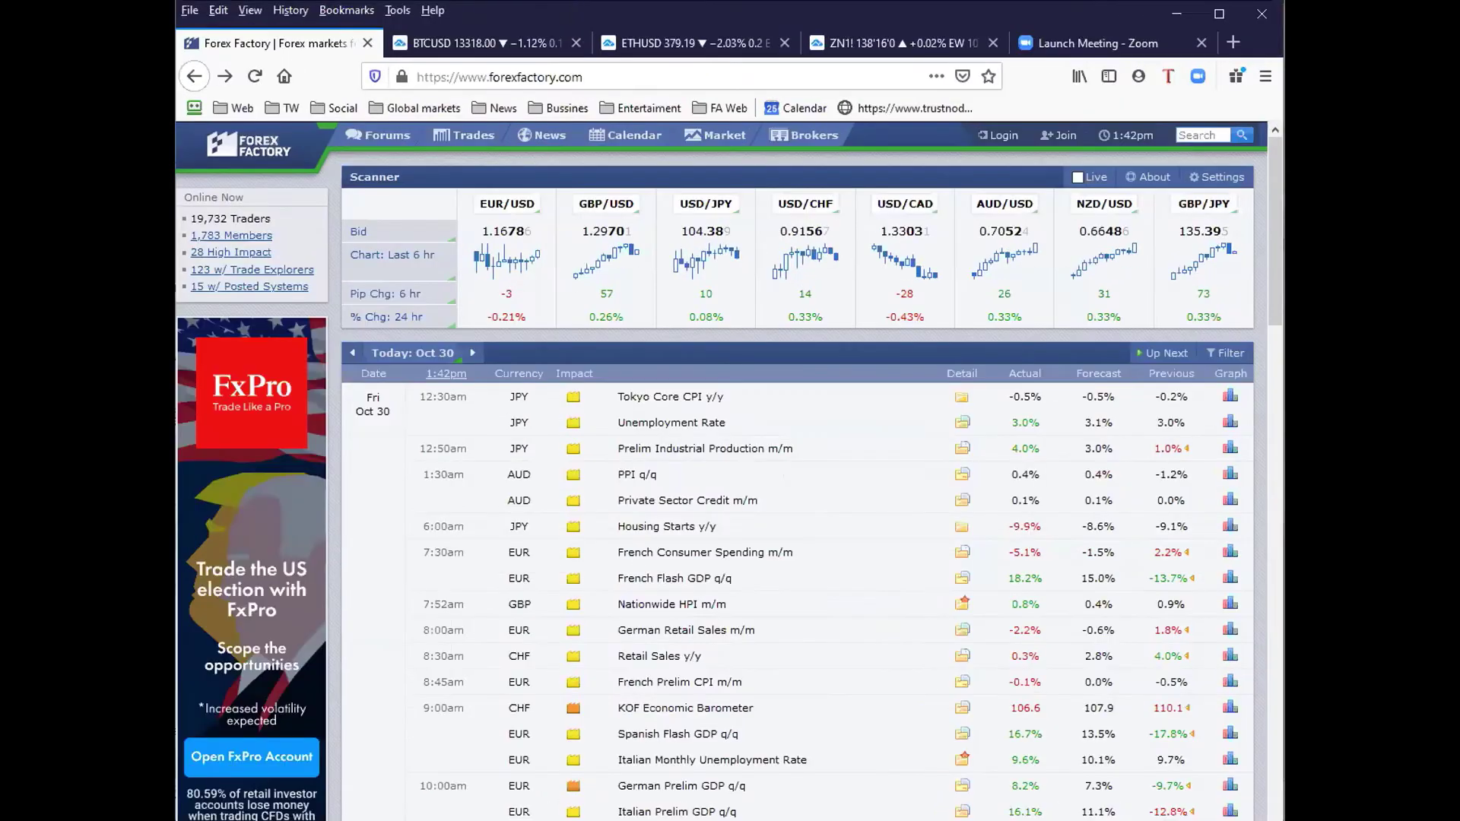
Step: Maximize Firefox and switch to the ZN1! 10-year T-Note TradingView tab
double_click(585, 16)
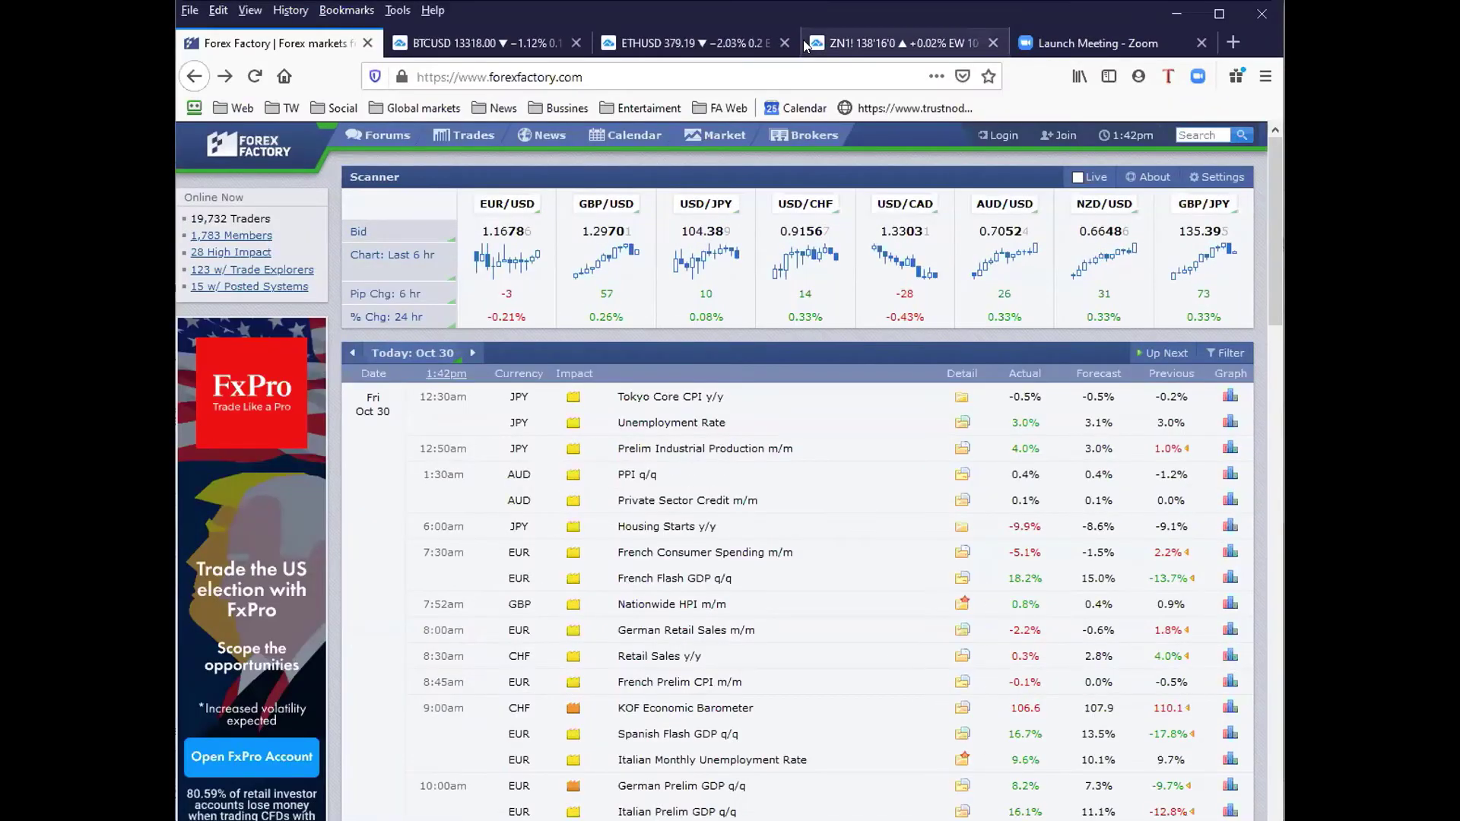
click(804, 44)
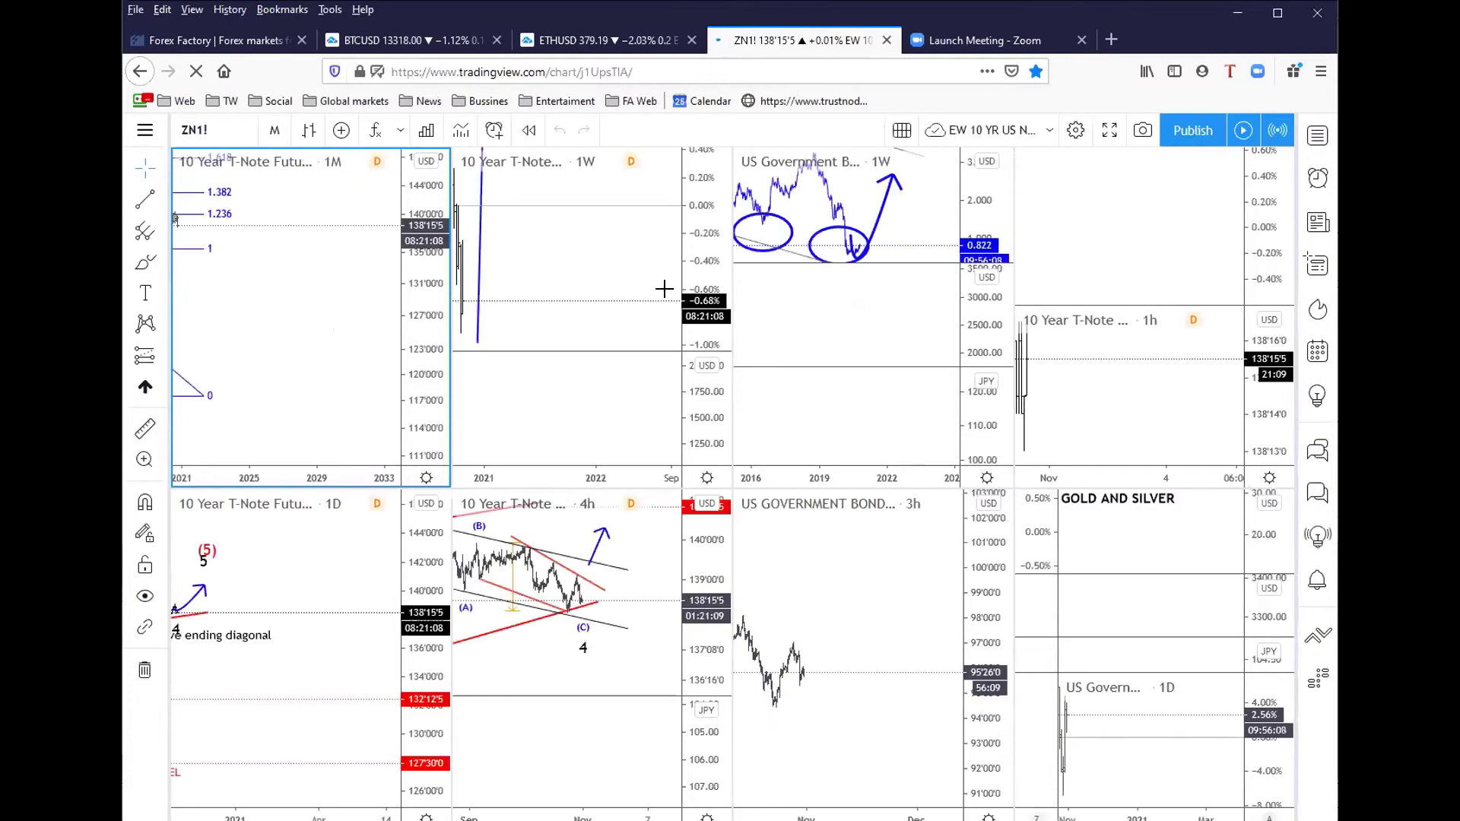
Step: Maximize the weekly ZN1! pane, zoom out, enlarge the gold pane, and select its blue arrow
click(574, 246)
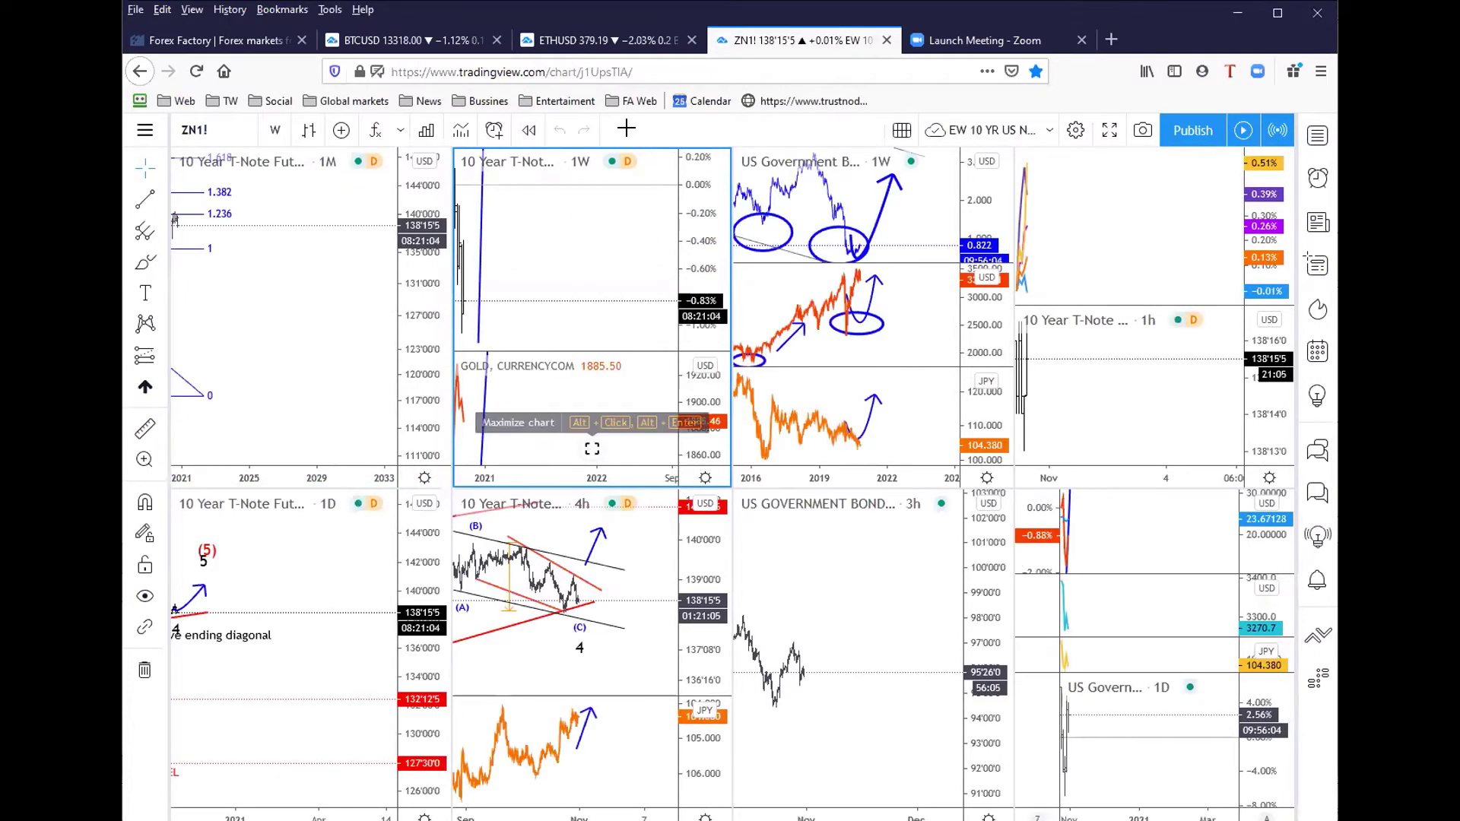
click(592, 449)
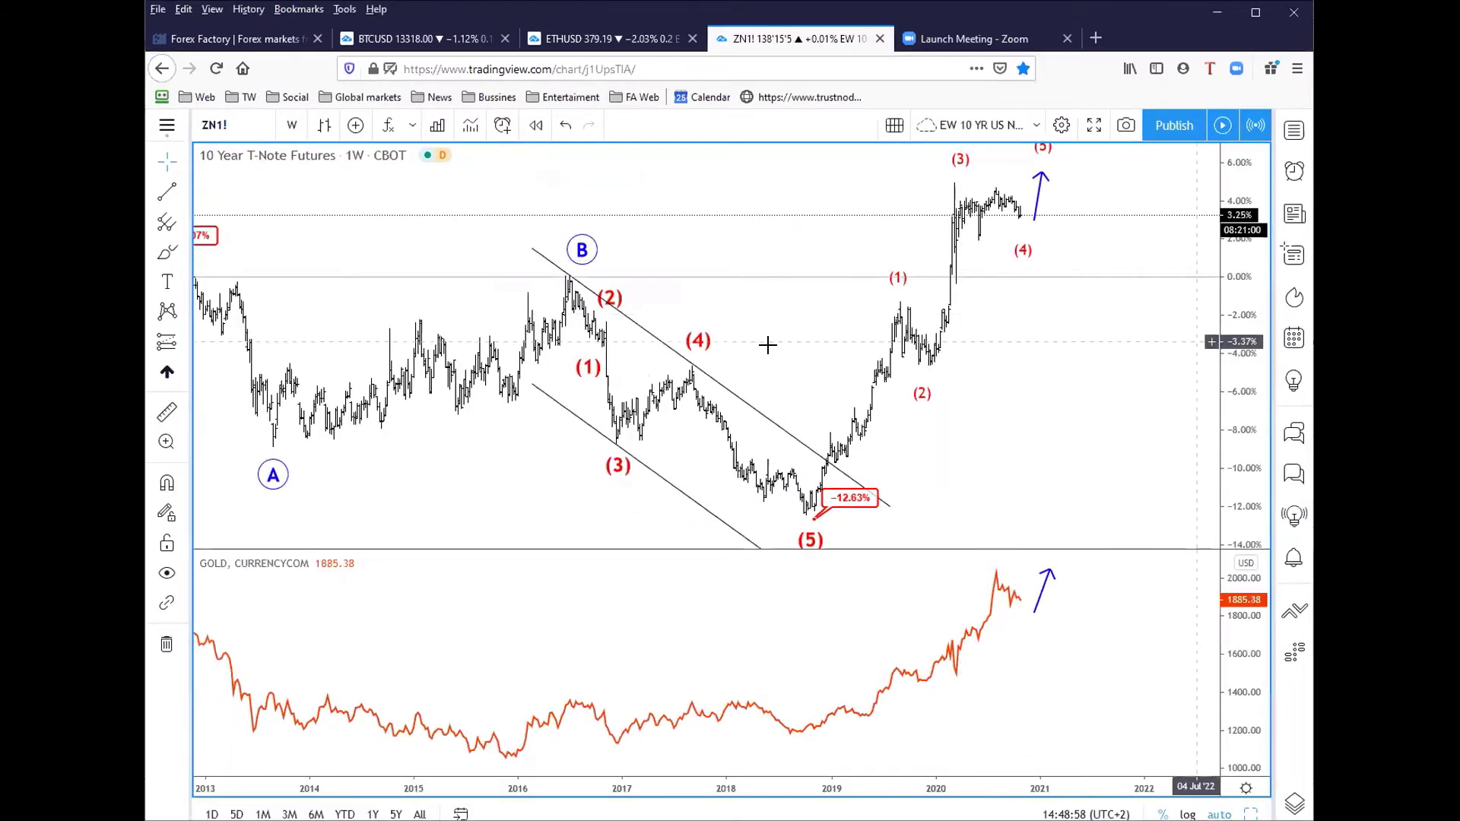
scroll(760, 308, down, 2)
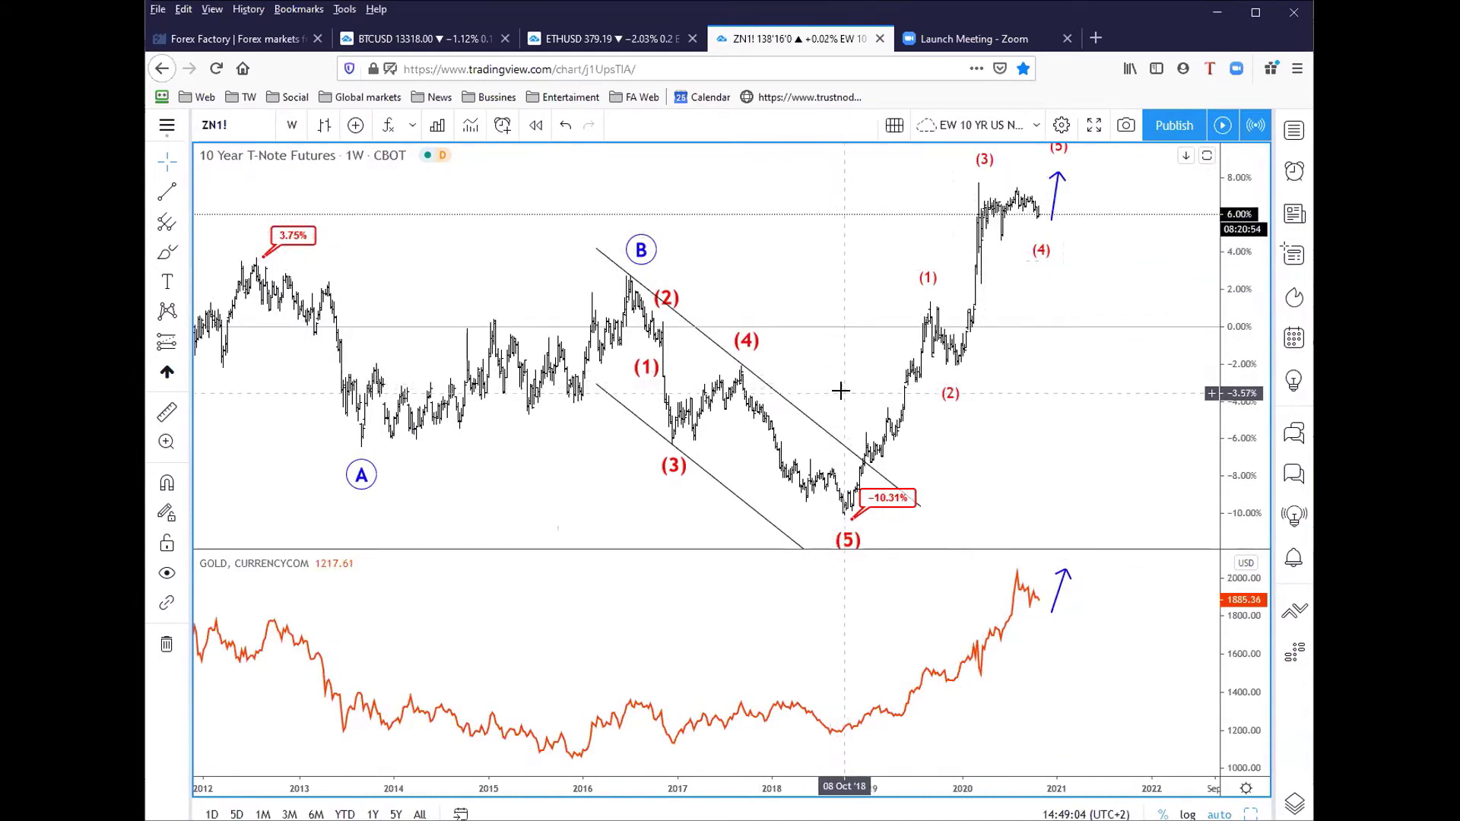
drag(766, 547, 791, 466)
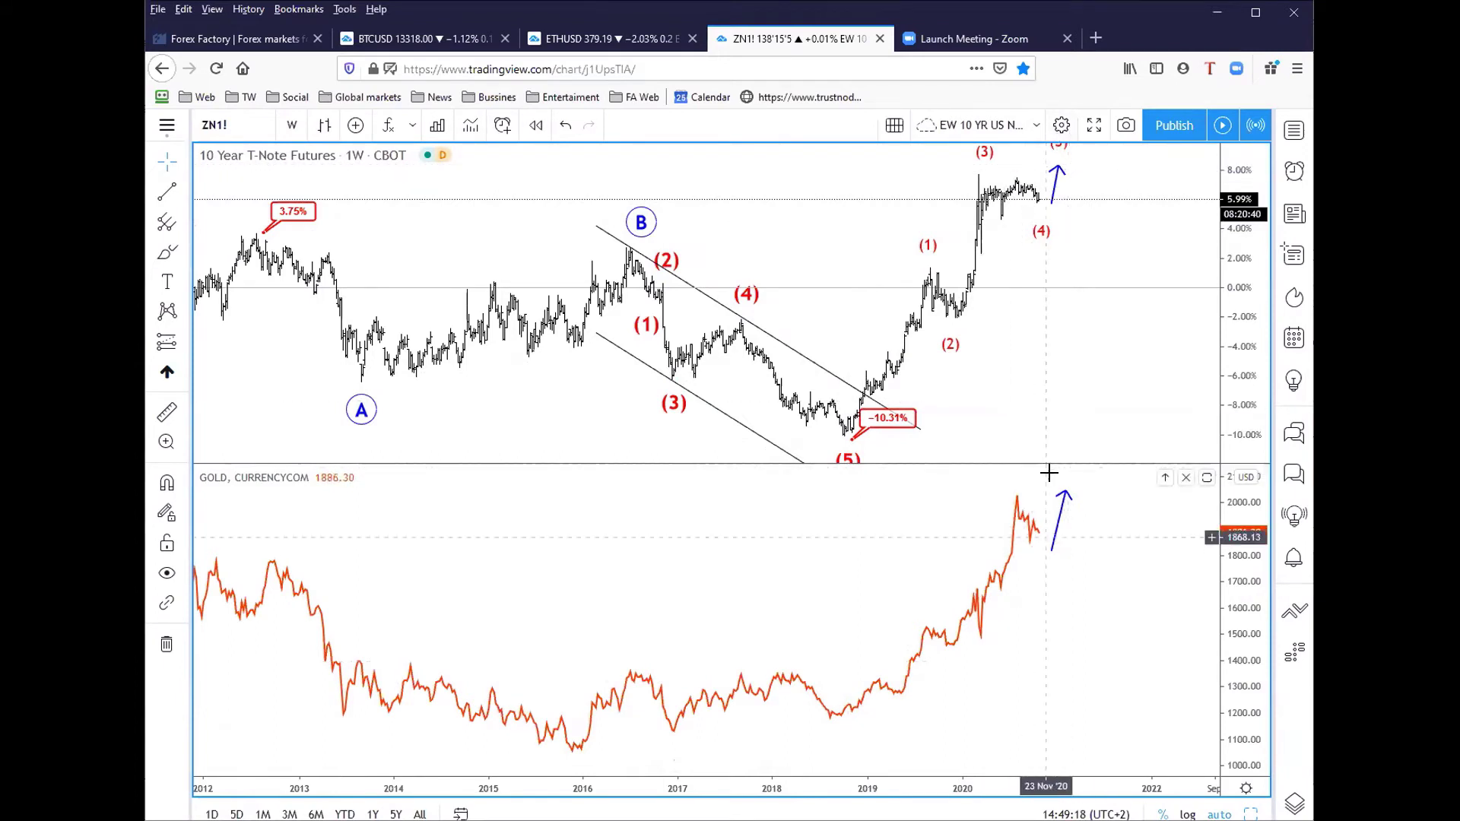
click(1048, 531)
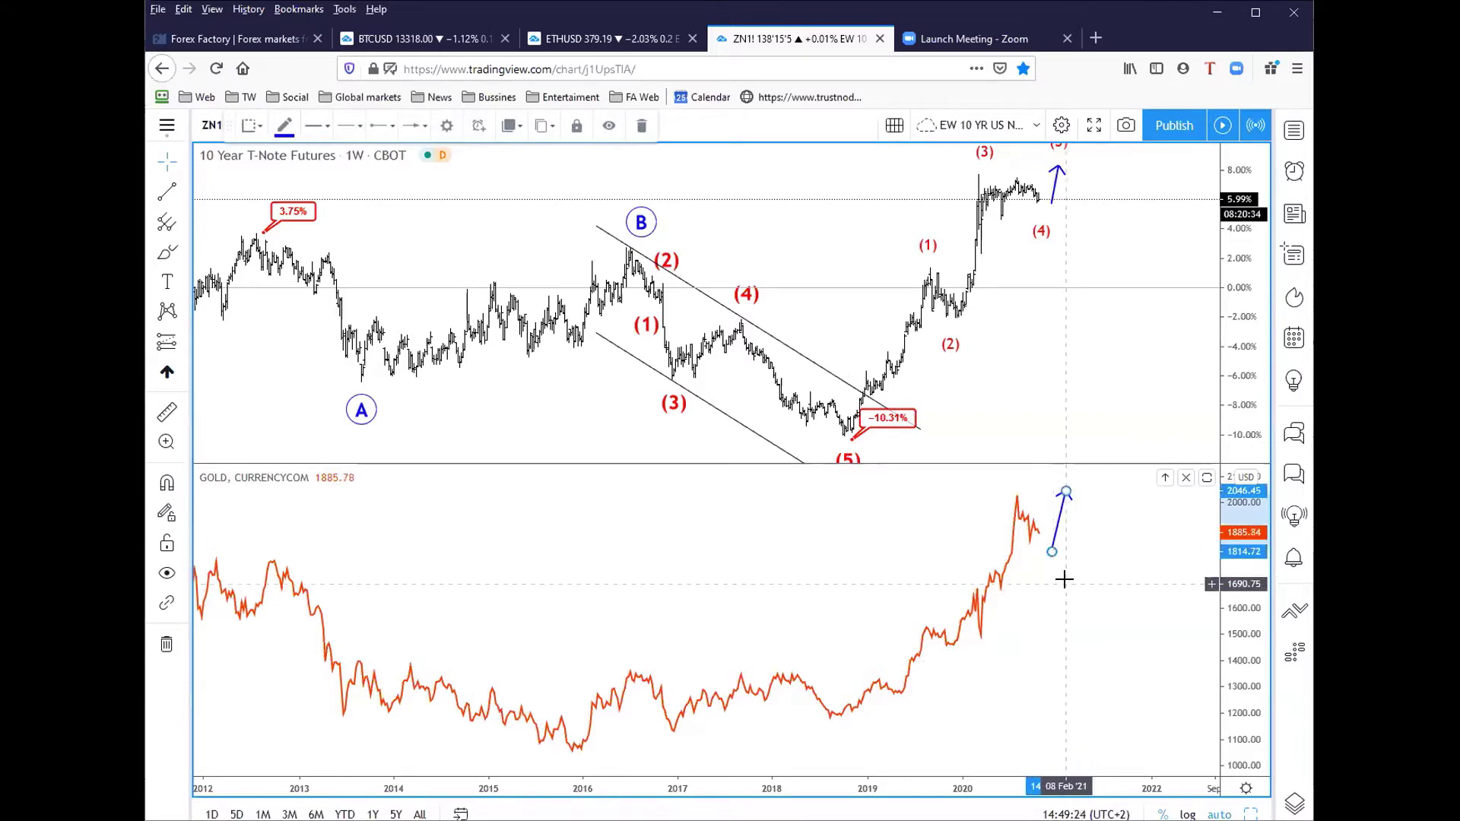
scroll(1083, 558, down, 3)
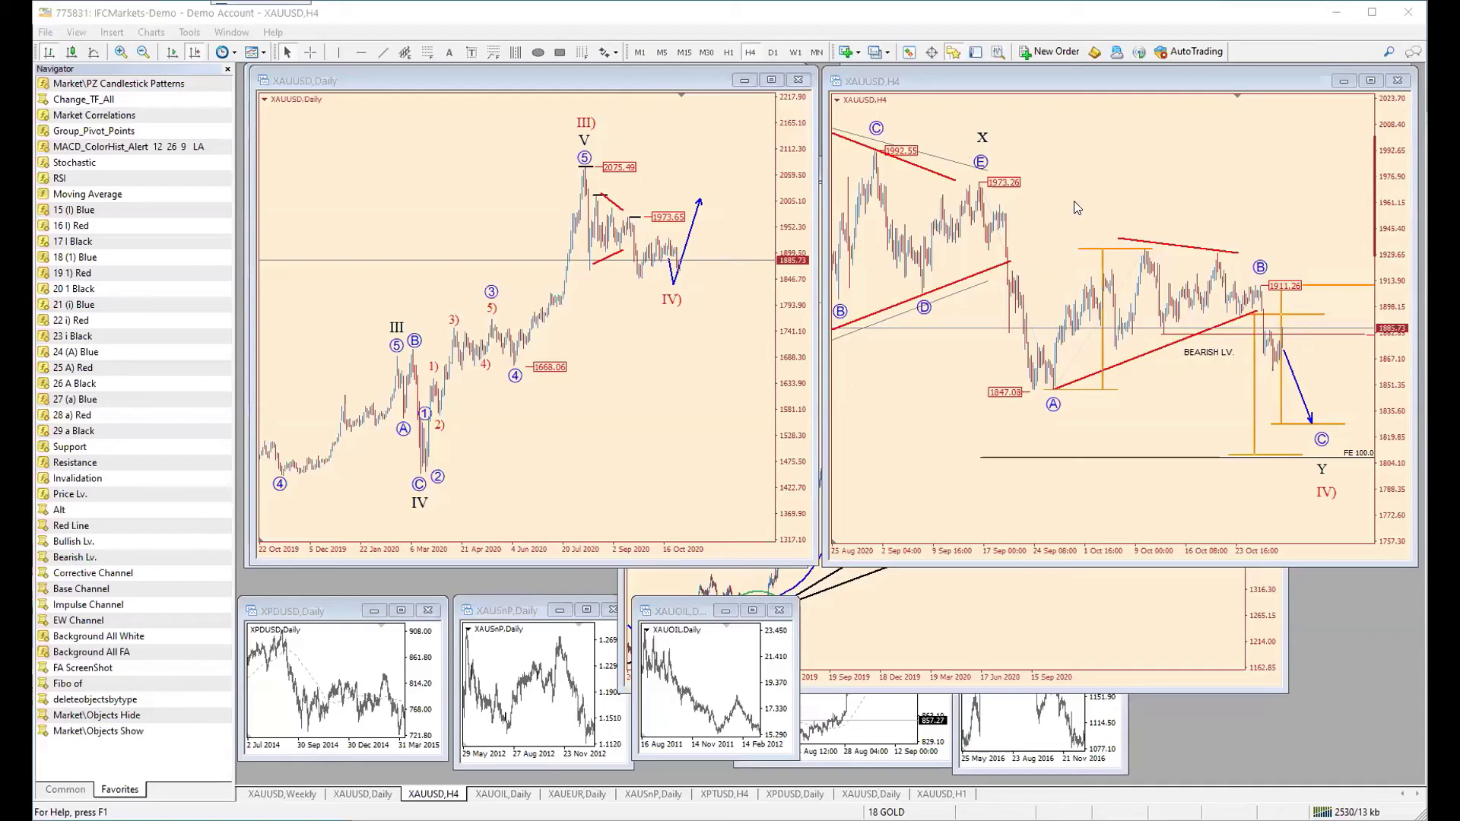
Step: Load the '20 CRUDE OIL' profile with the OIL daily chart in front
click(877, 52)
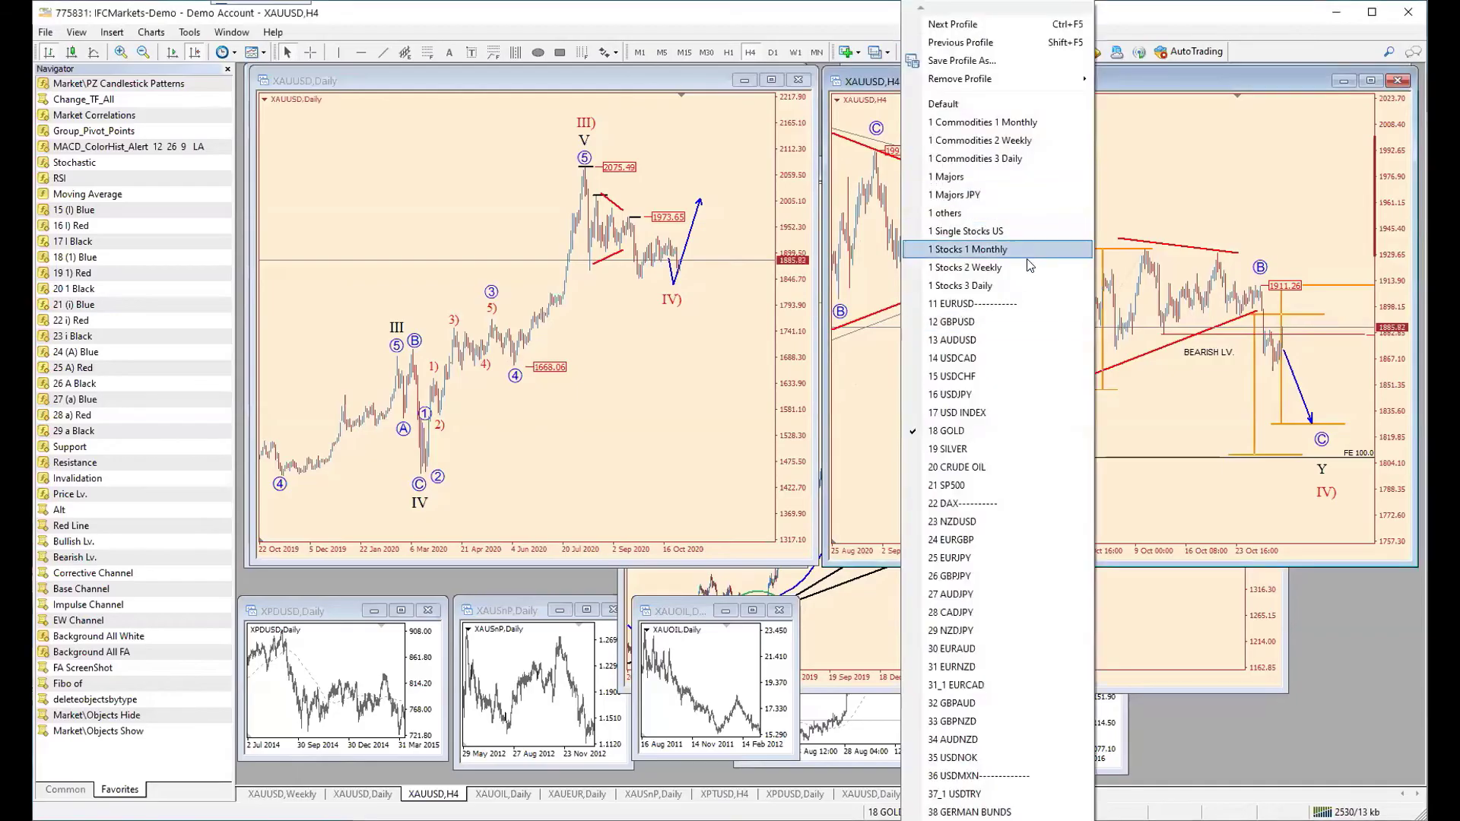
click(1001, 467)
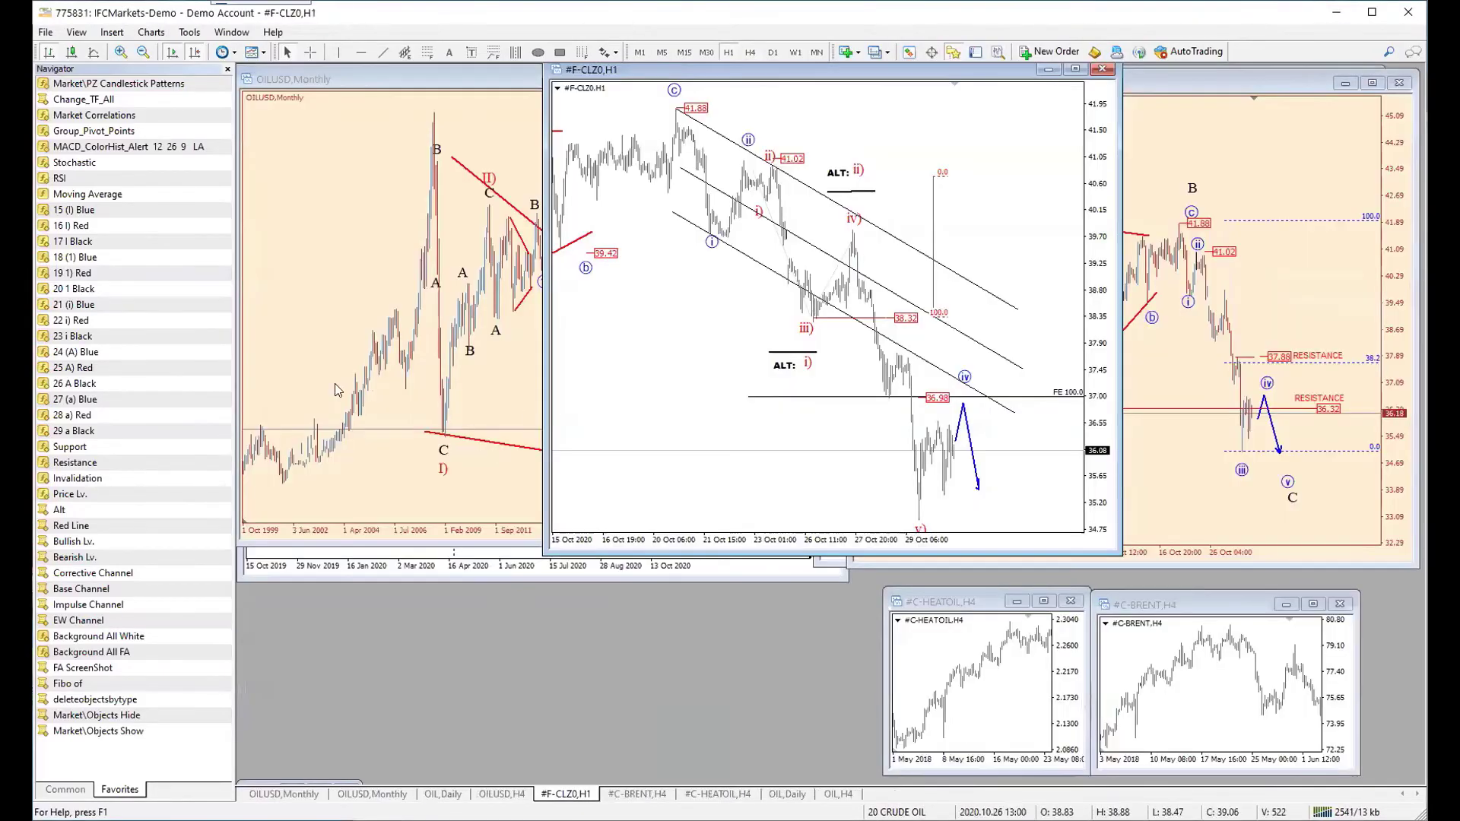
click(445, 794)
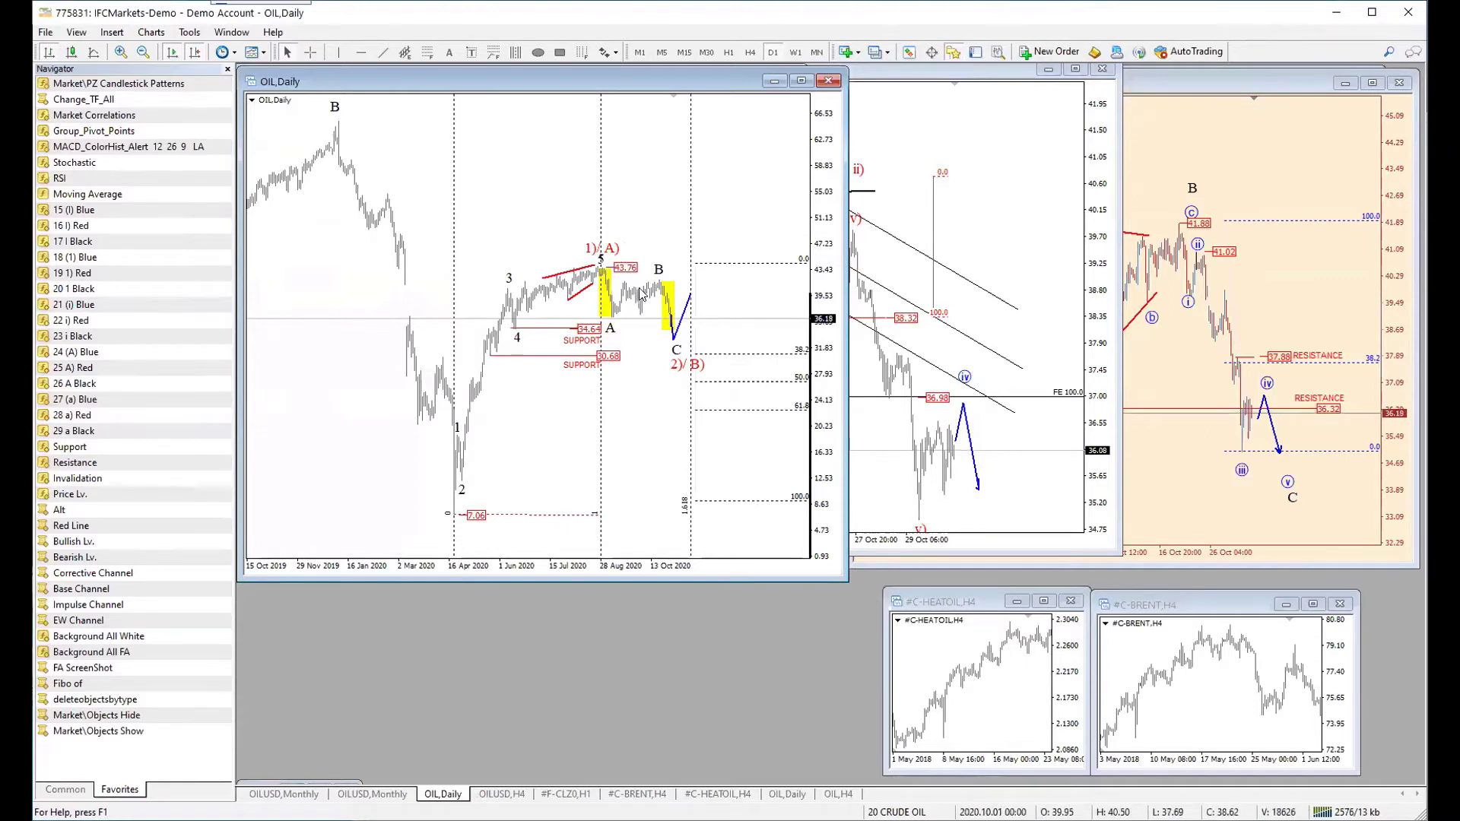
Step: Measure the OIL daily support levels with the crosshair, then dismiss it
middle_click(518, 331)
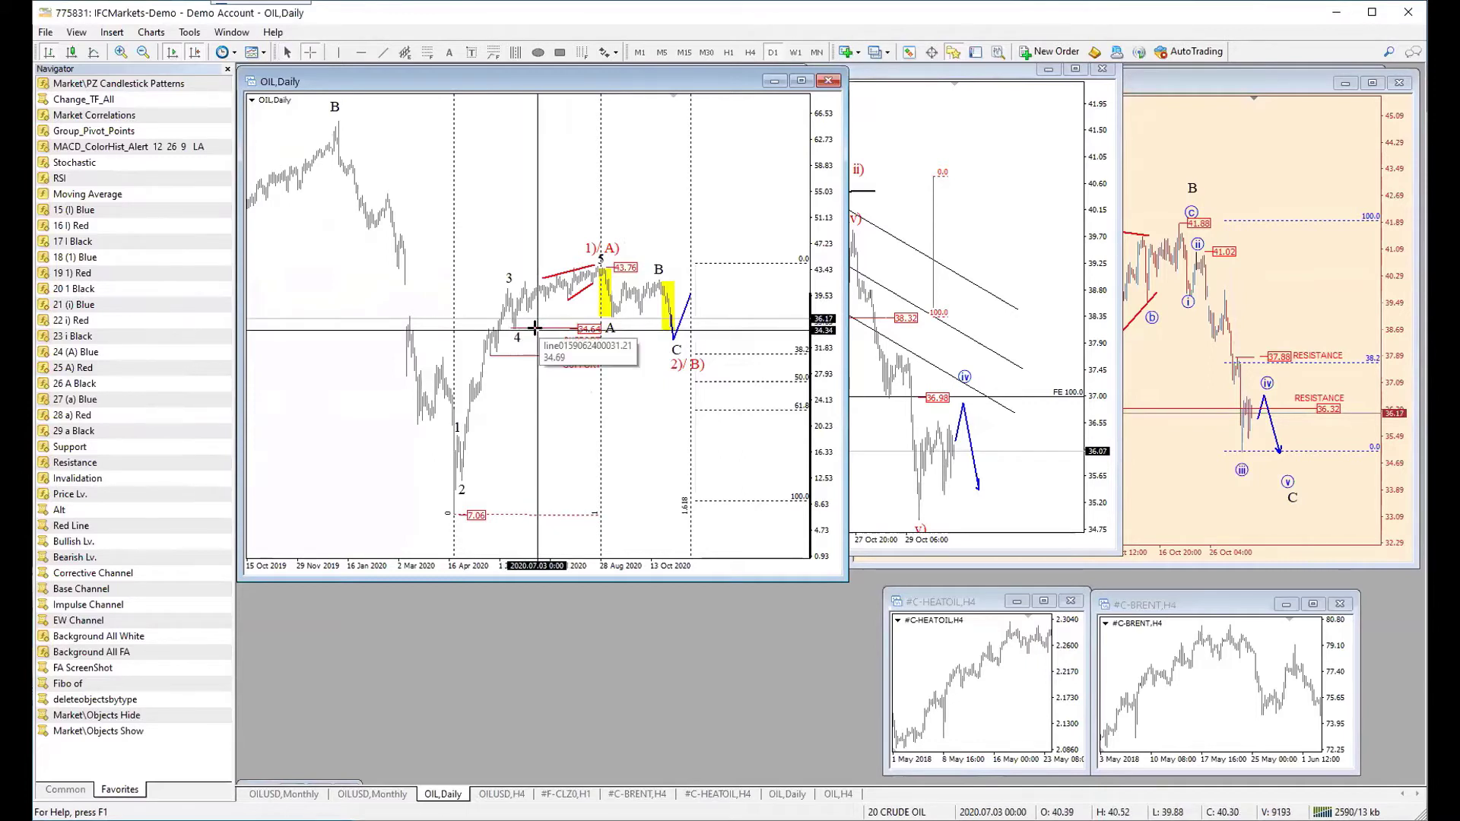
middle_click(637, 355)
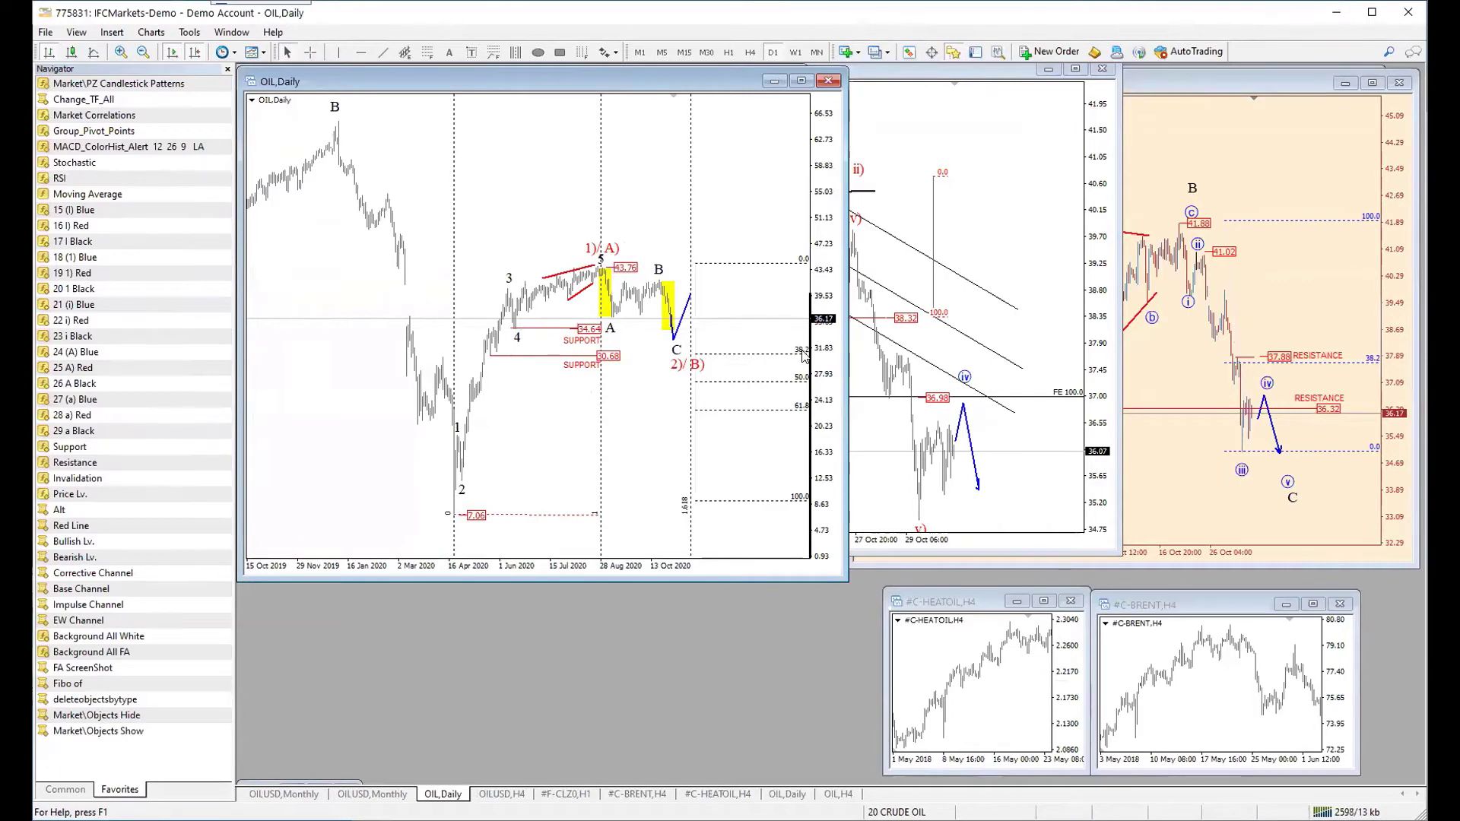
middle_click(760, 365)
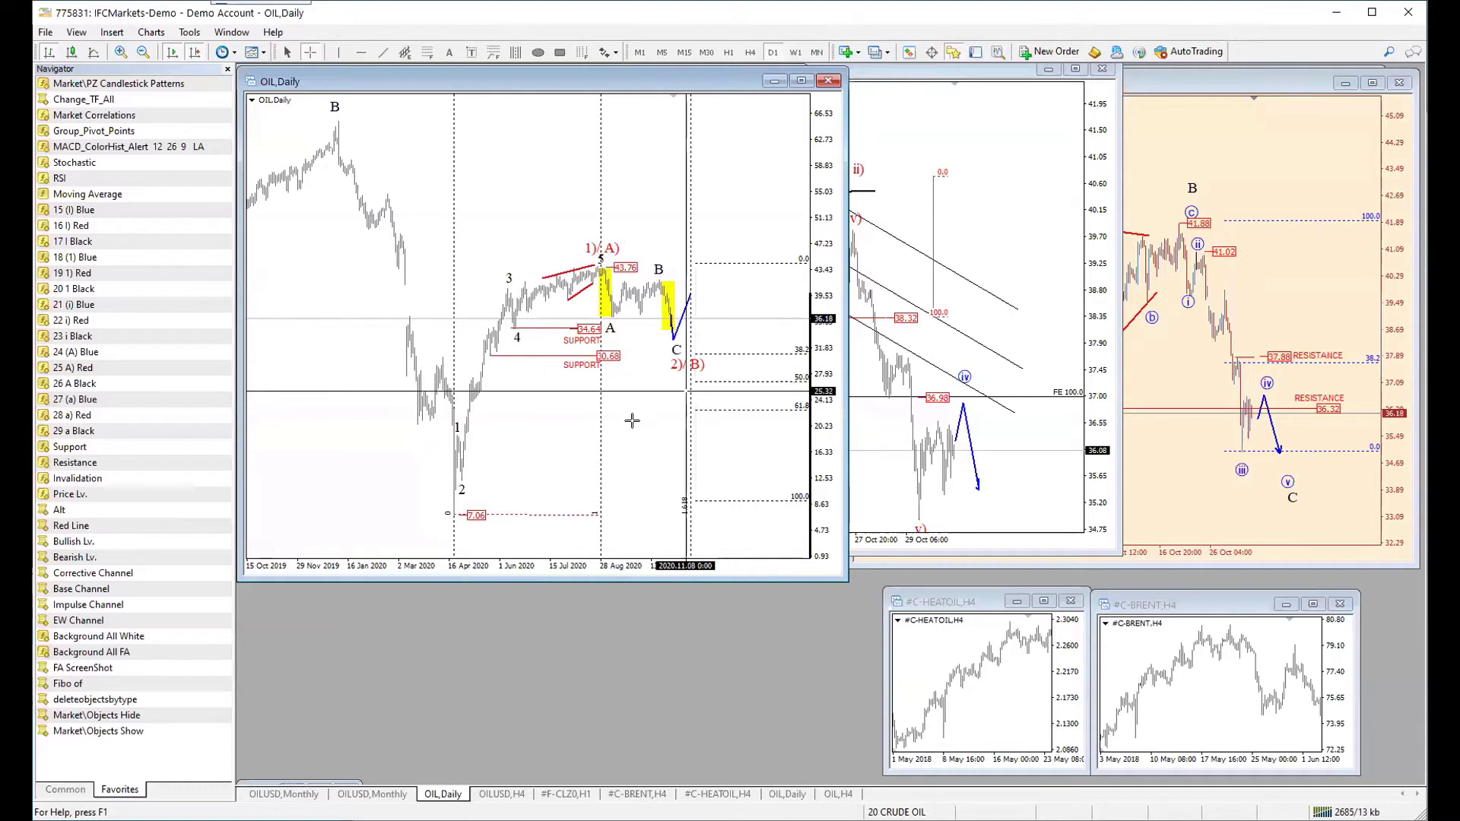
click(657, 416)
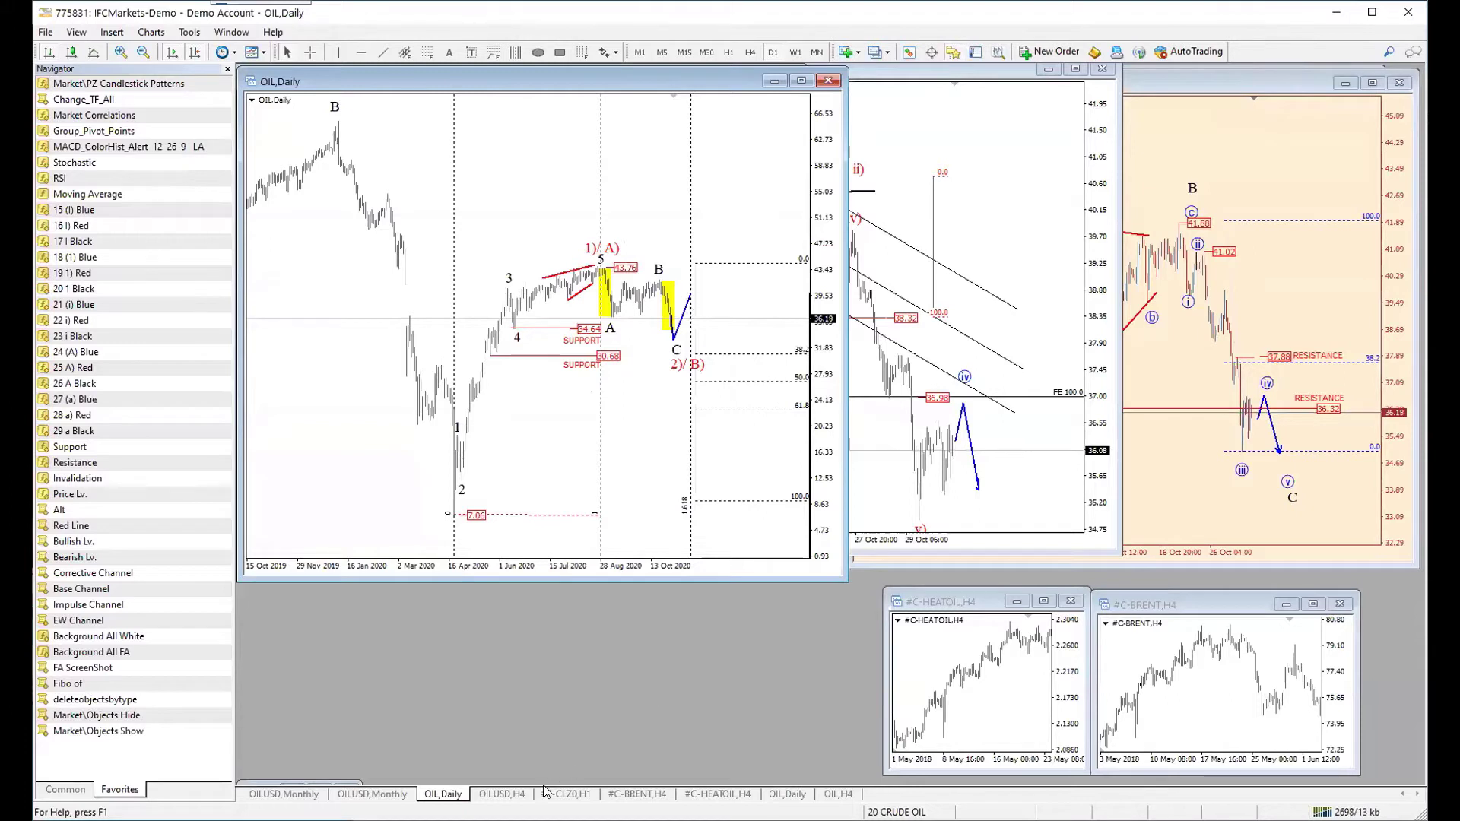
Step: Bring the OILUSD H4 chart forward and read its wave (v) projection with the crosshair
click(508, 795)
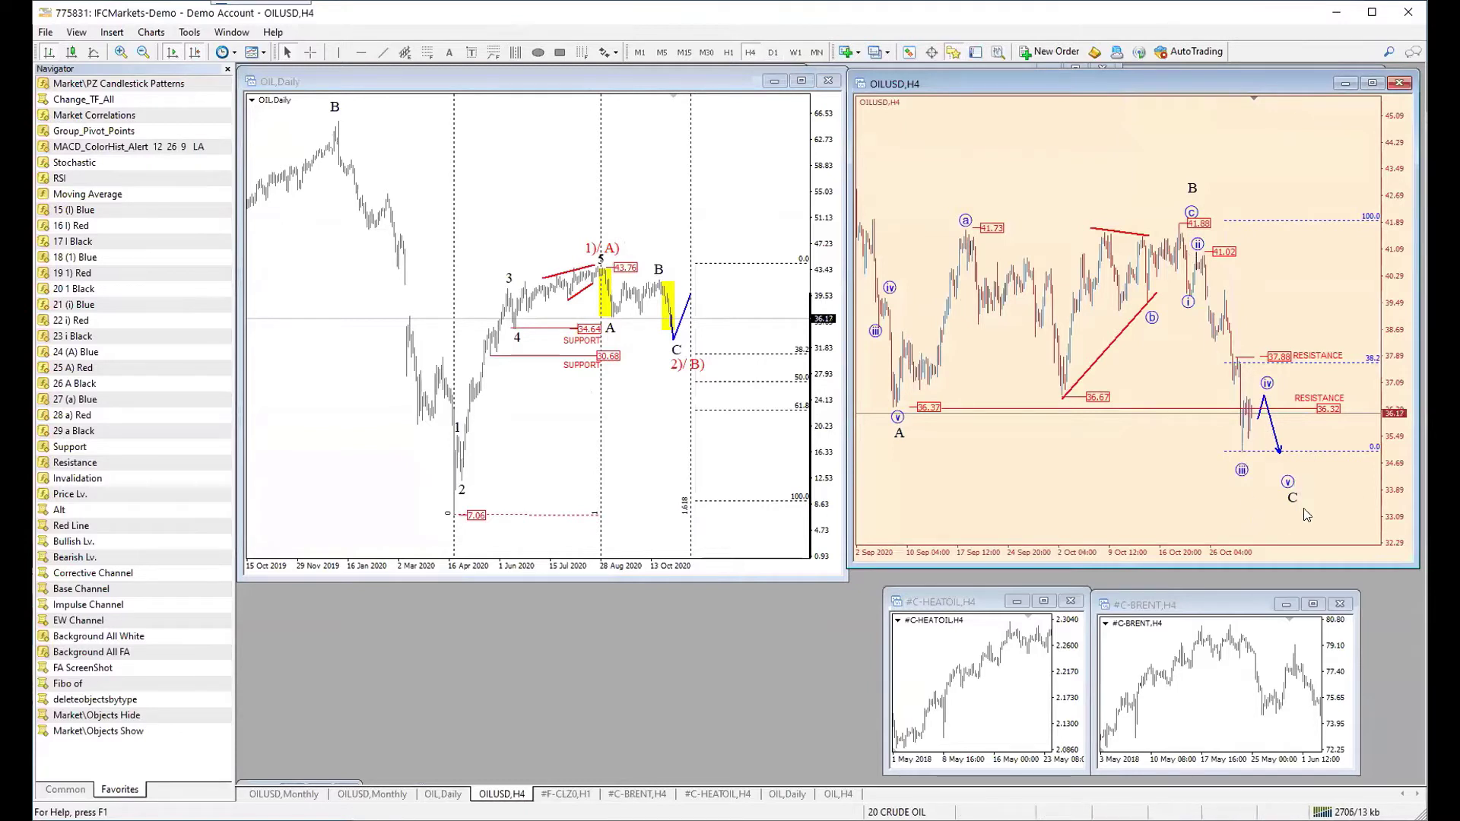
middle_click(1303, 484)
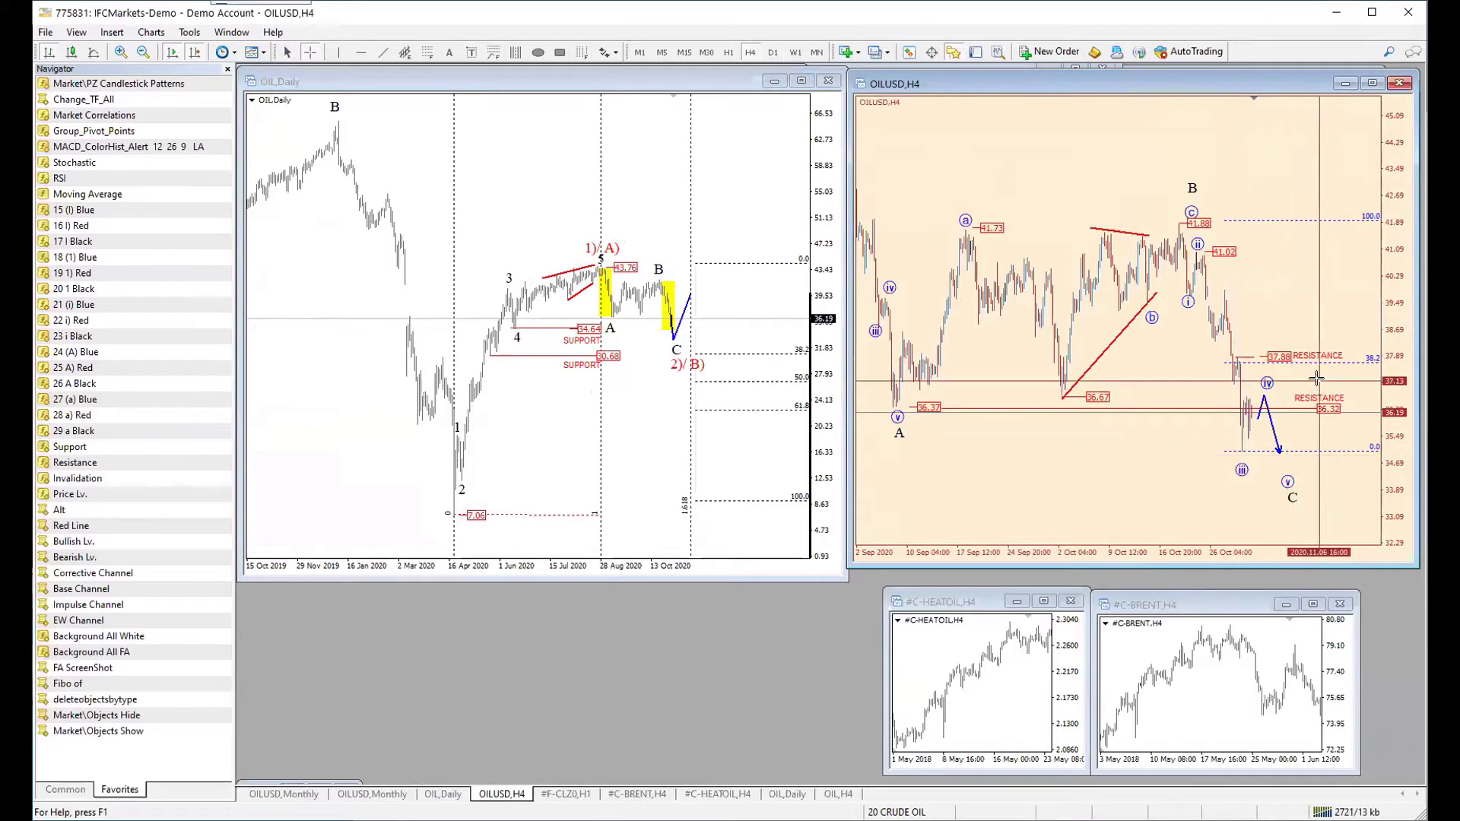
click(1225, 445)
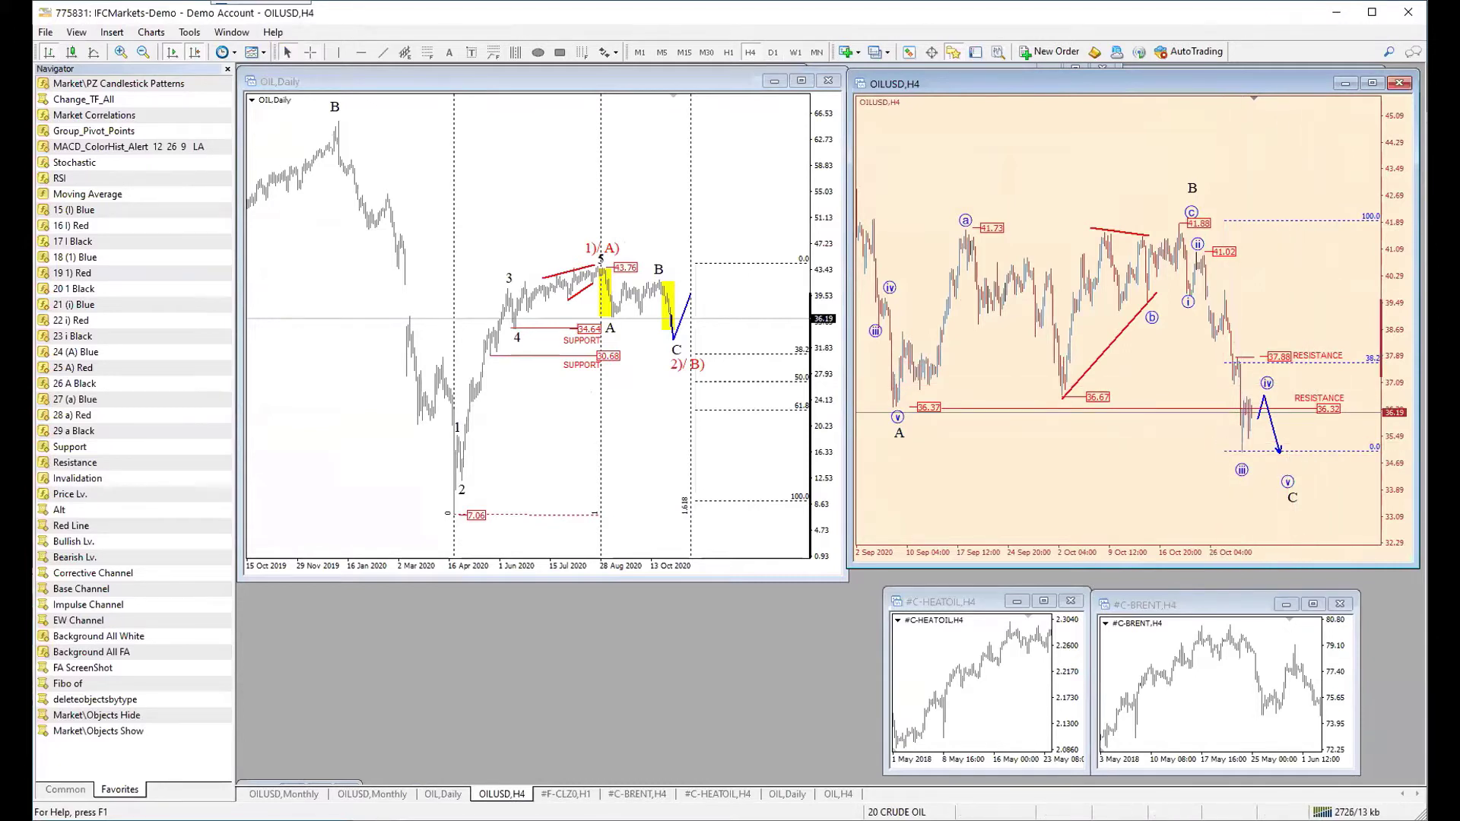
click(897, 812)
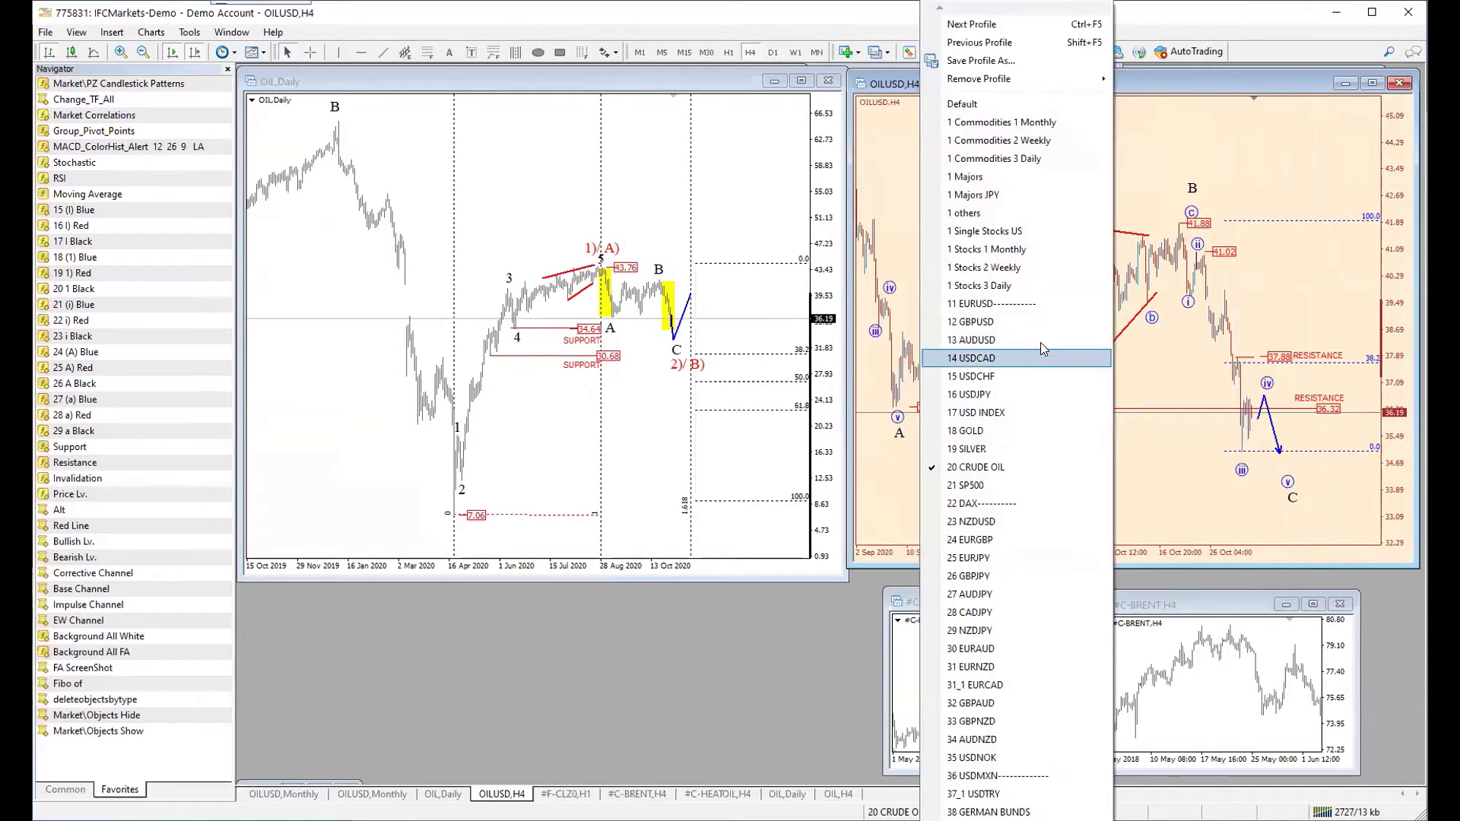
Step: Load the '14 USDCAD' profile and review its daily and H4 wave charts with the crosshair
click(1041, 344)
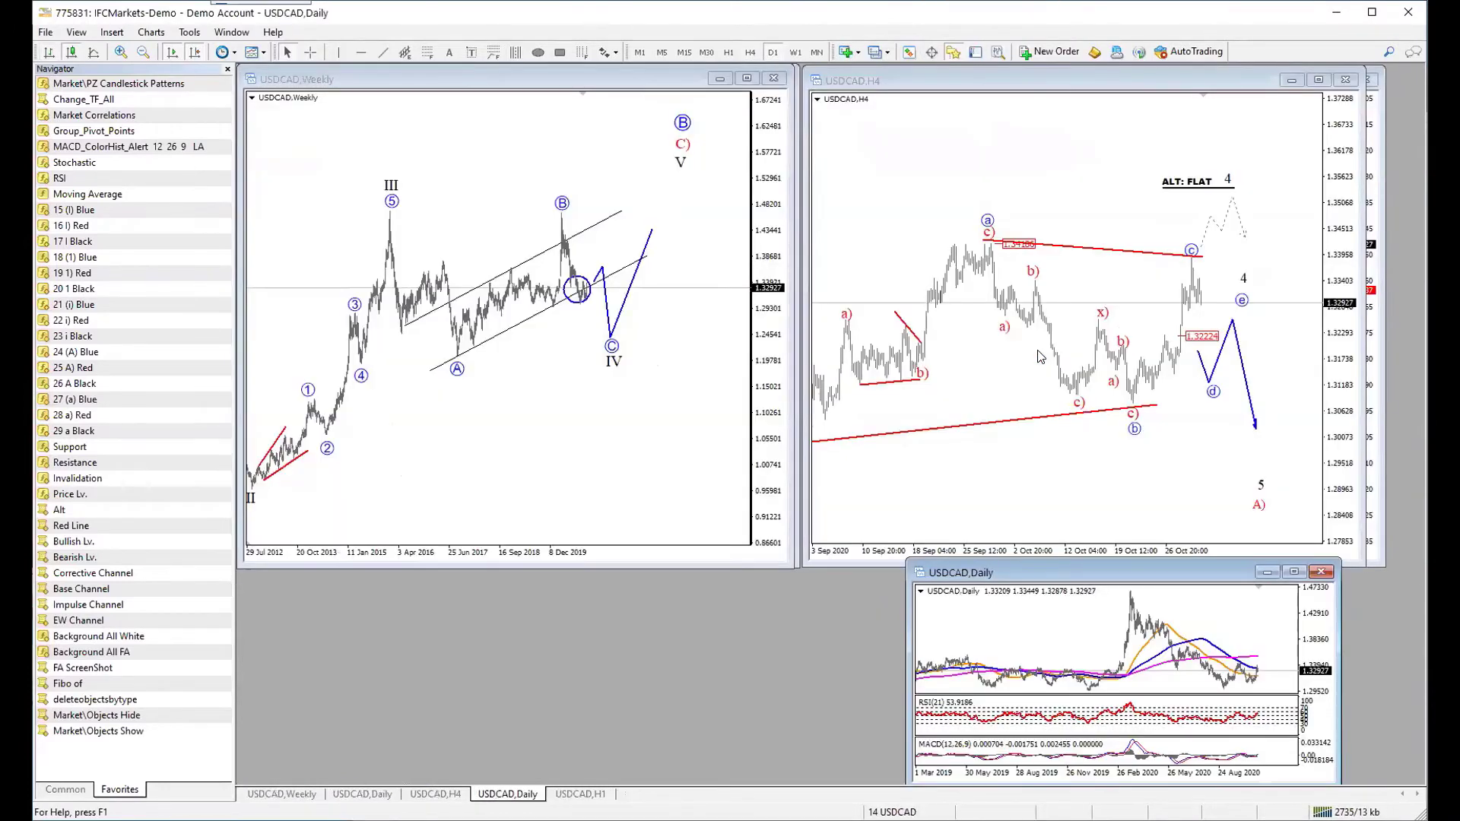
click(1121, 332)
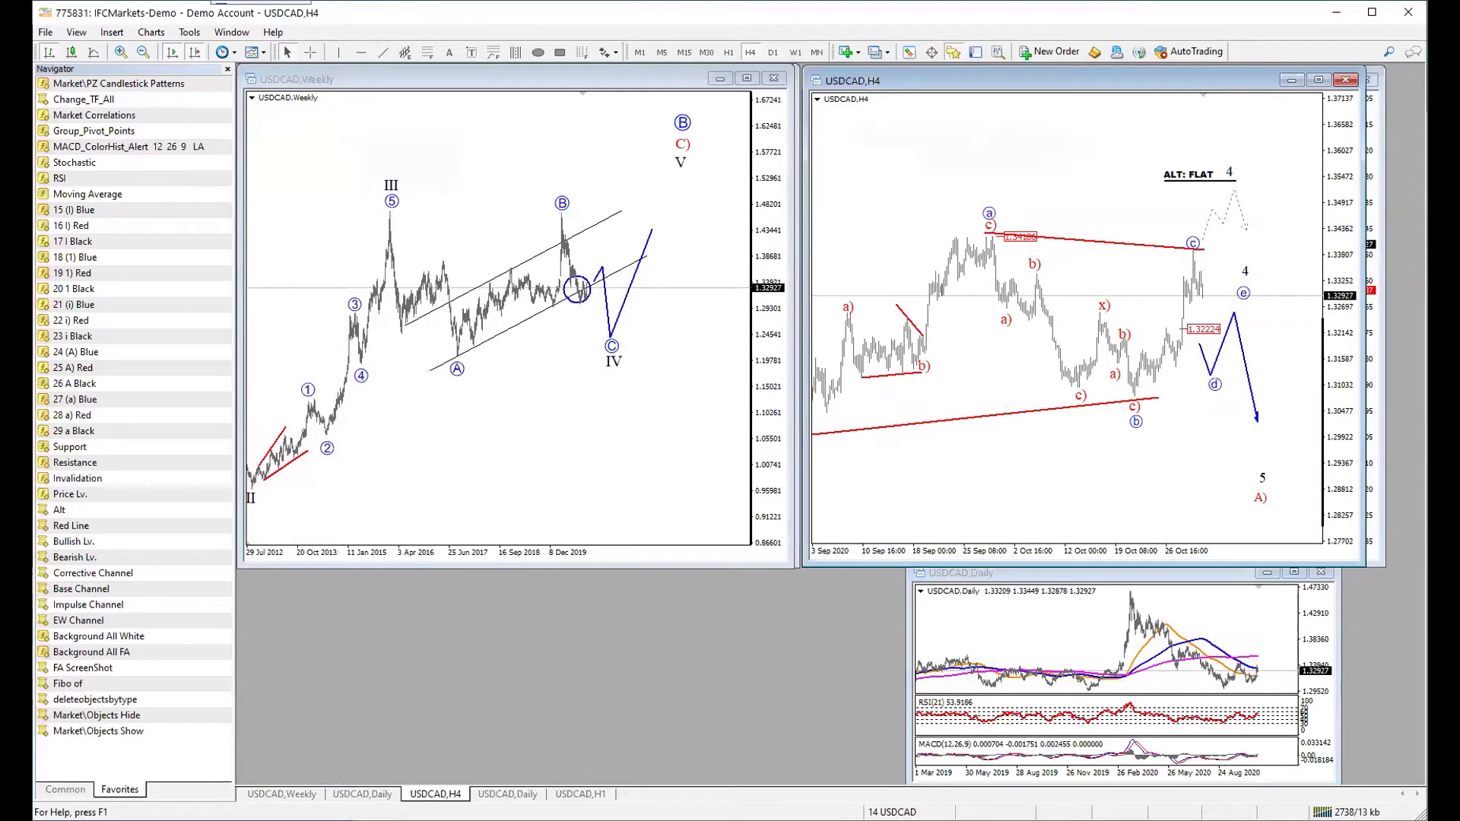
click(362, 794)
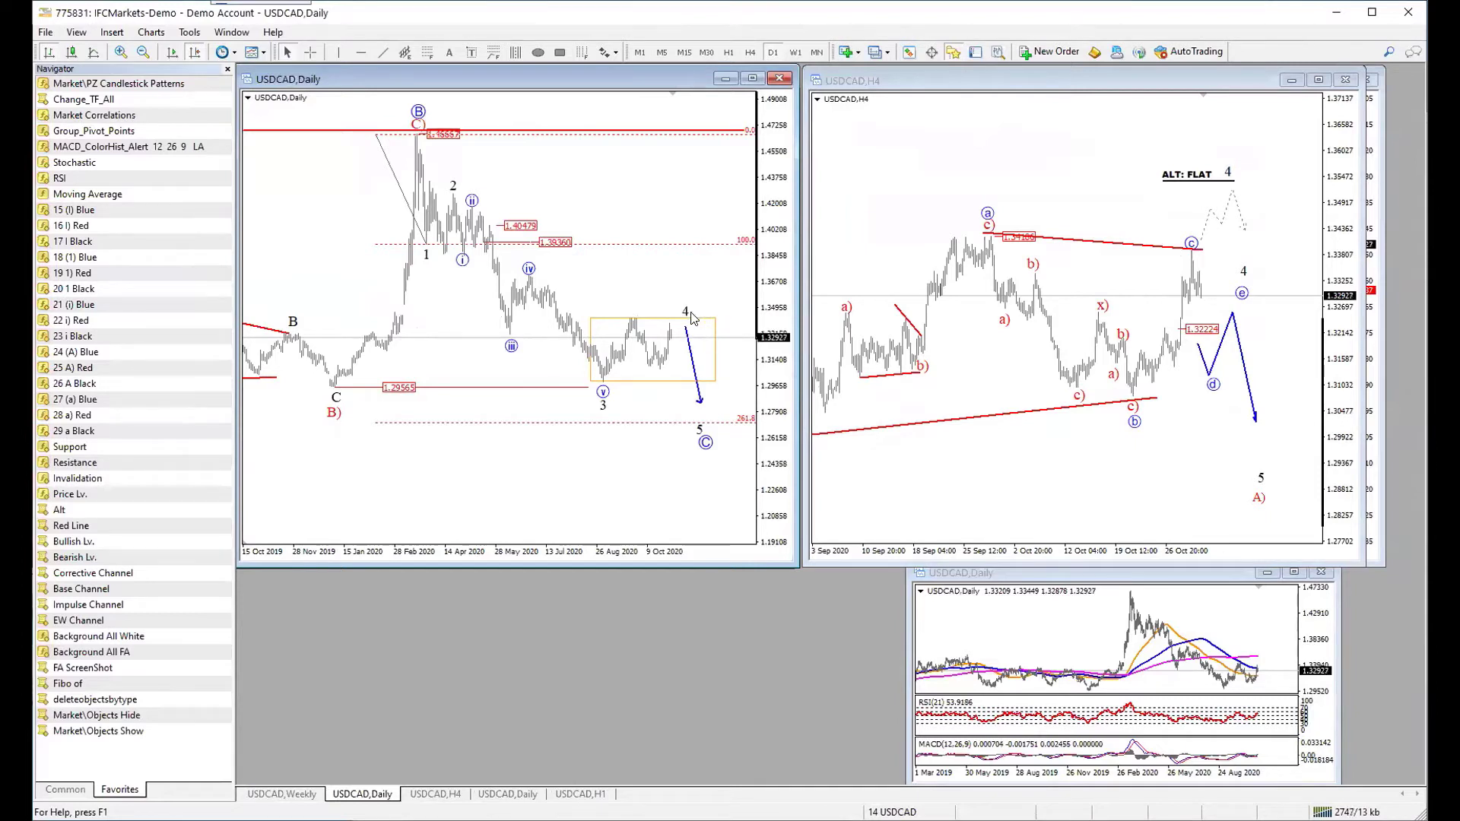
click(1089, 199)
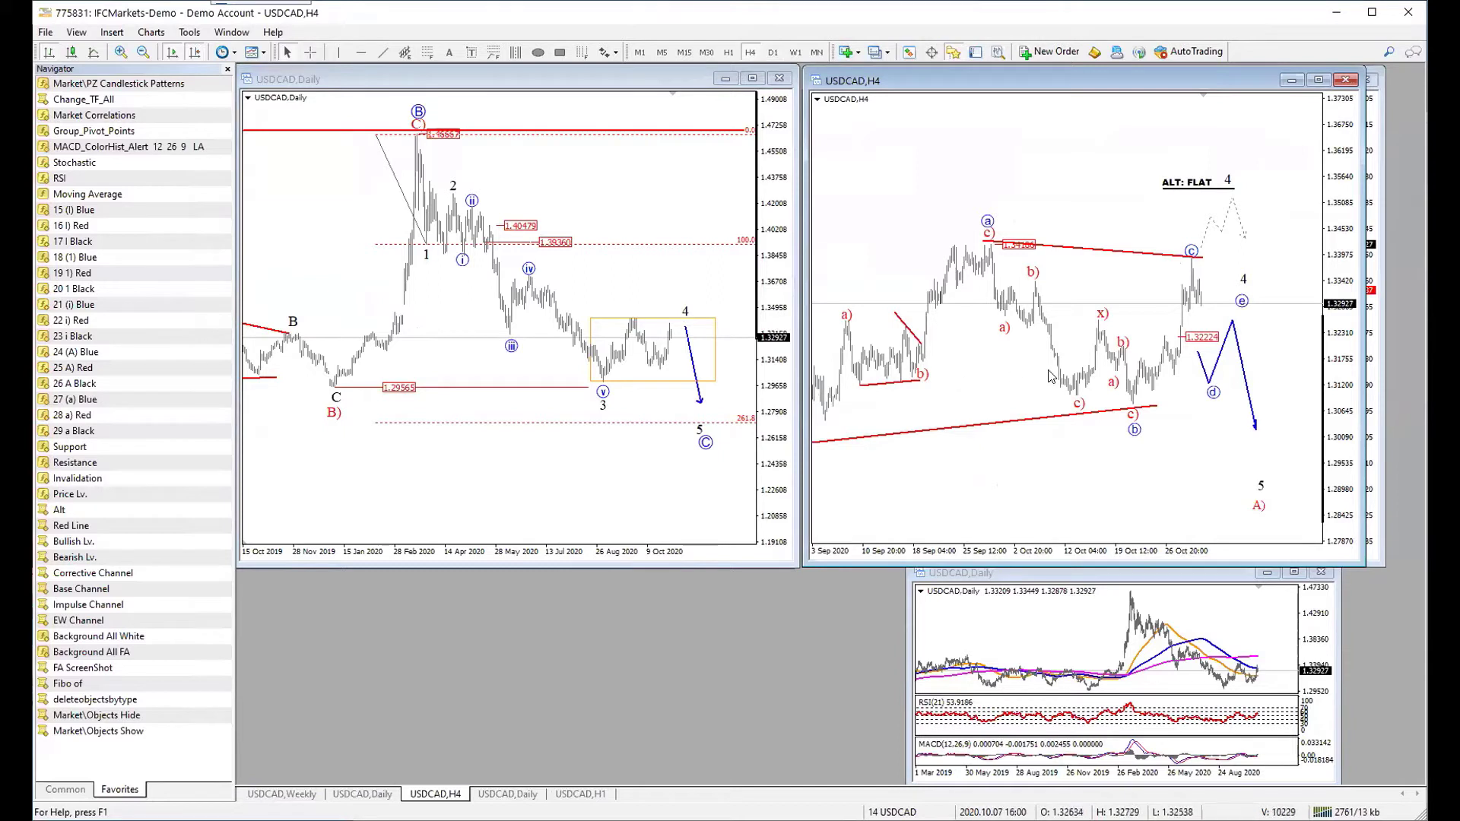
middle_click(583, 381)
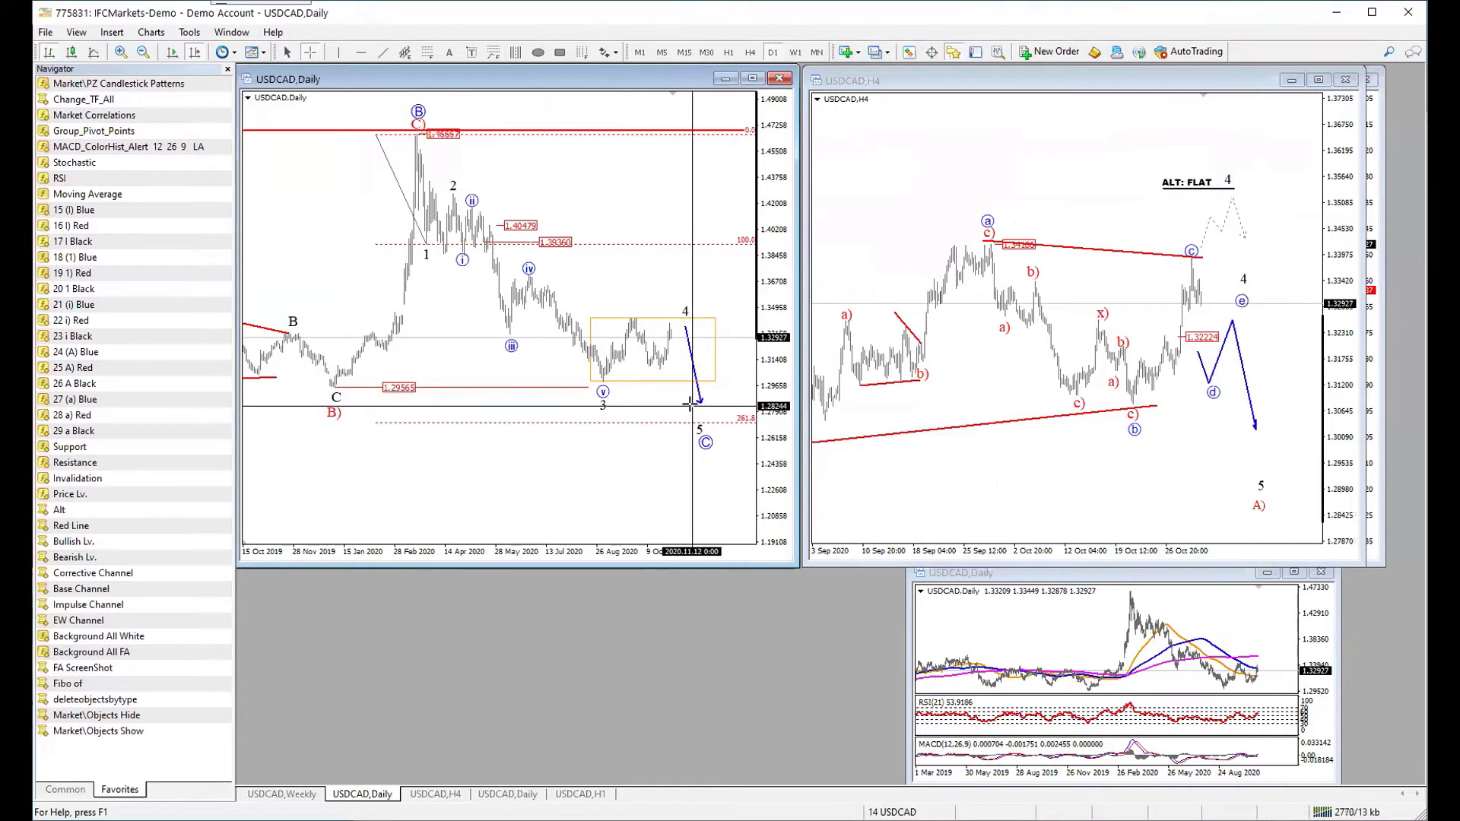
middle_click(631, 480)
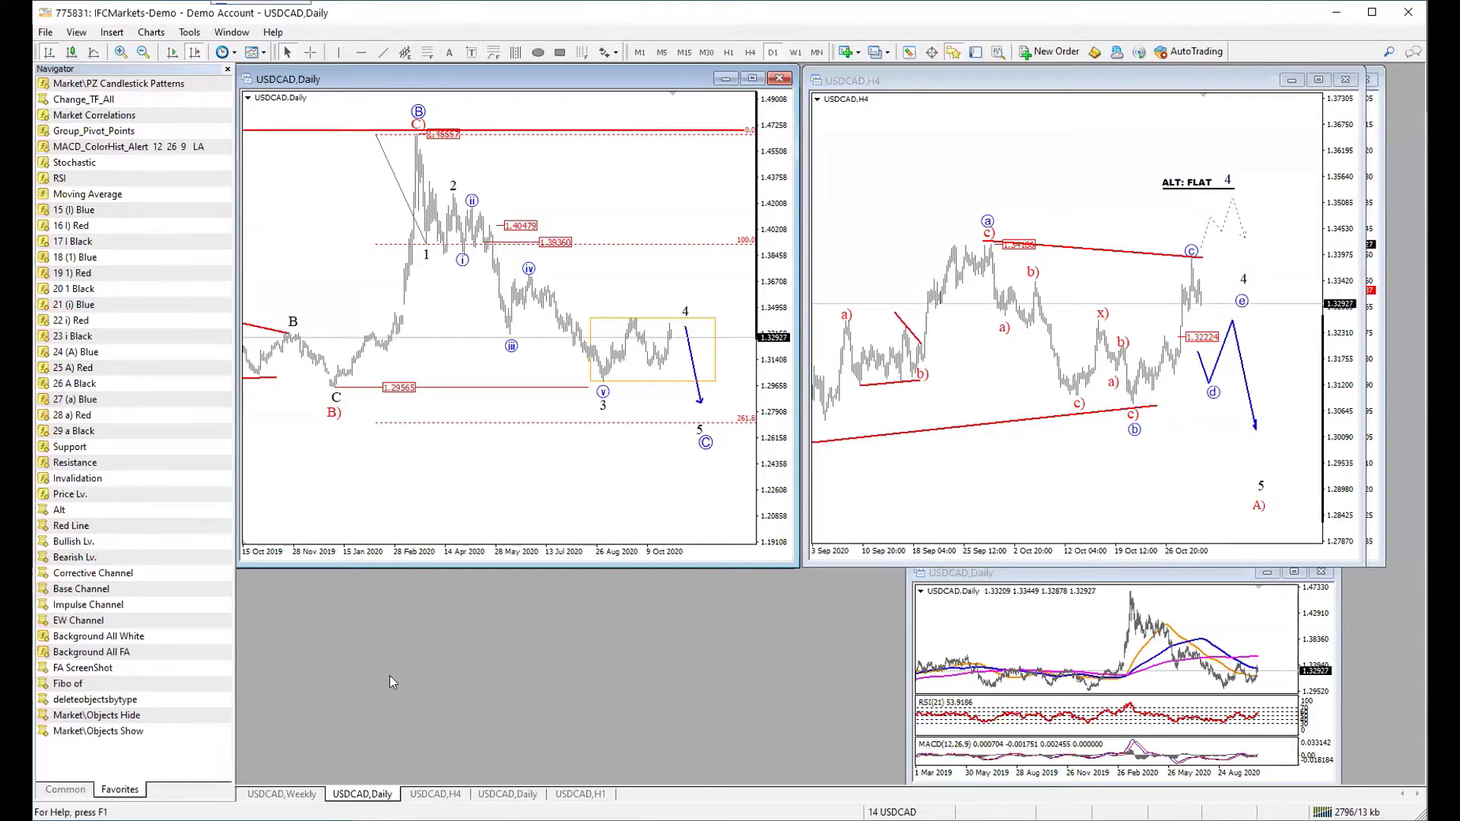
Step: Open a new USDNOK chart from Market Watch, set it to daily, and close Market Watch
key(ctrl+m)
drag(69, 571, 472, 642)
text(usdnok)
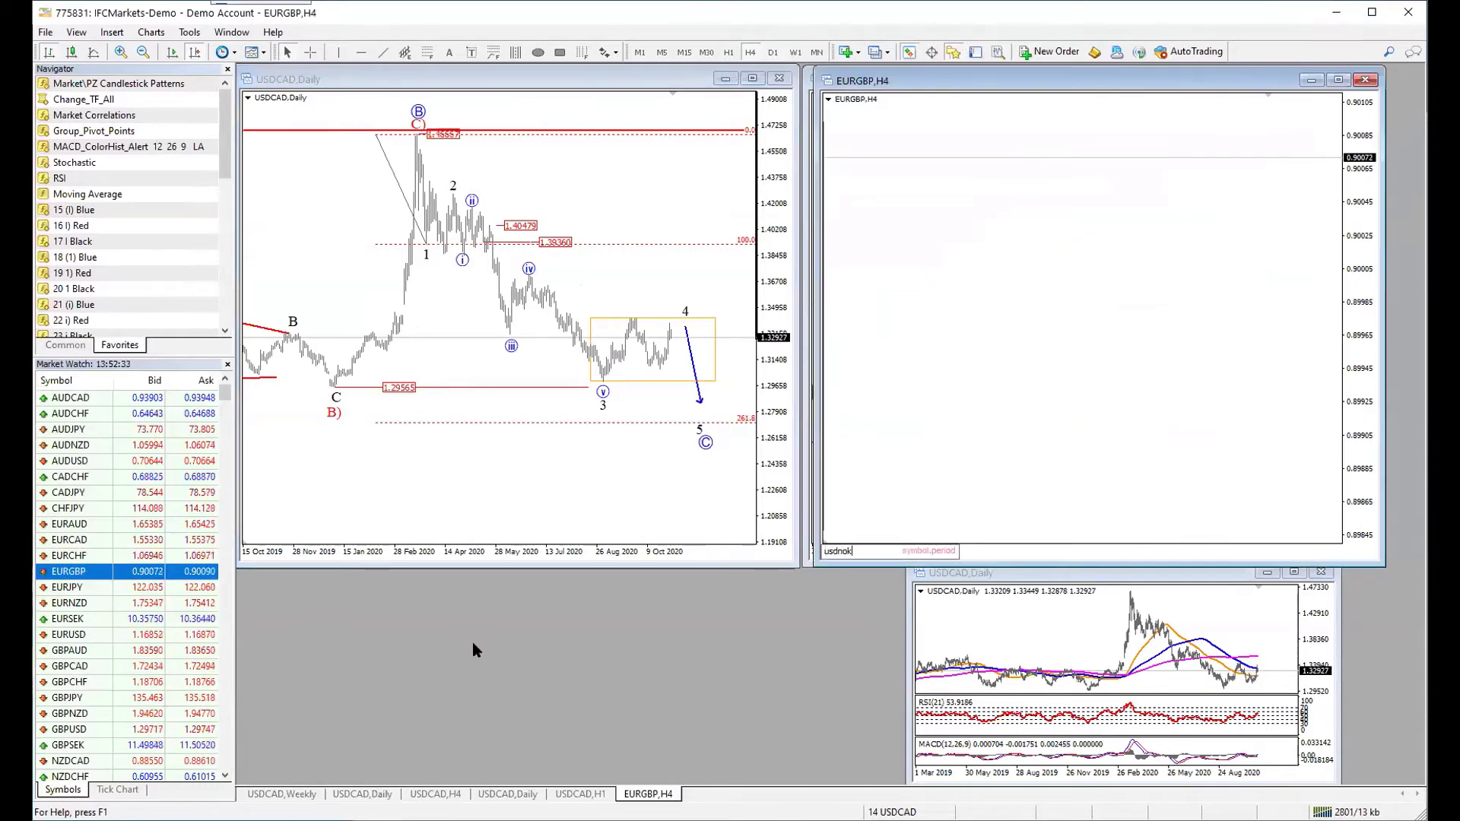
key(Return)
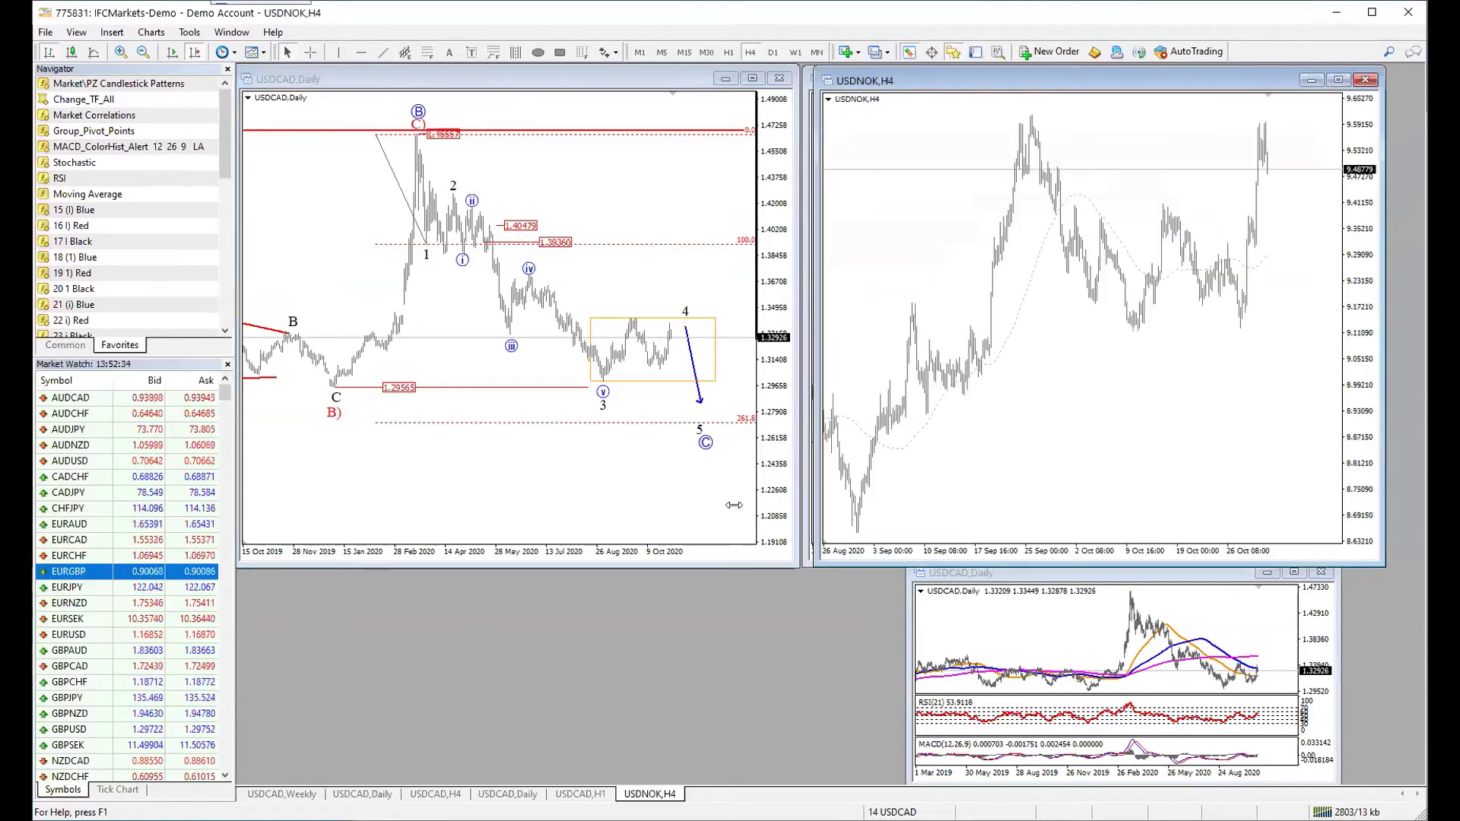
text(w1)
key(Return)
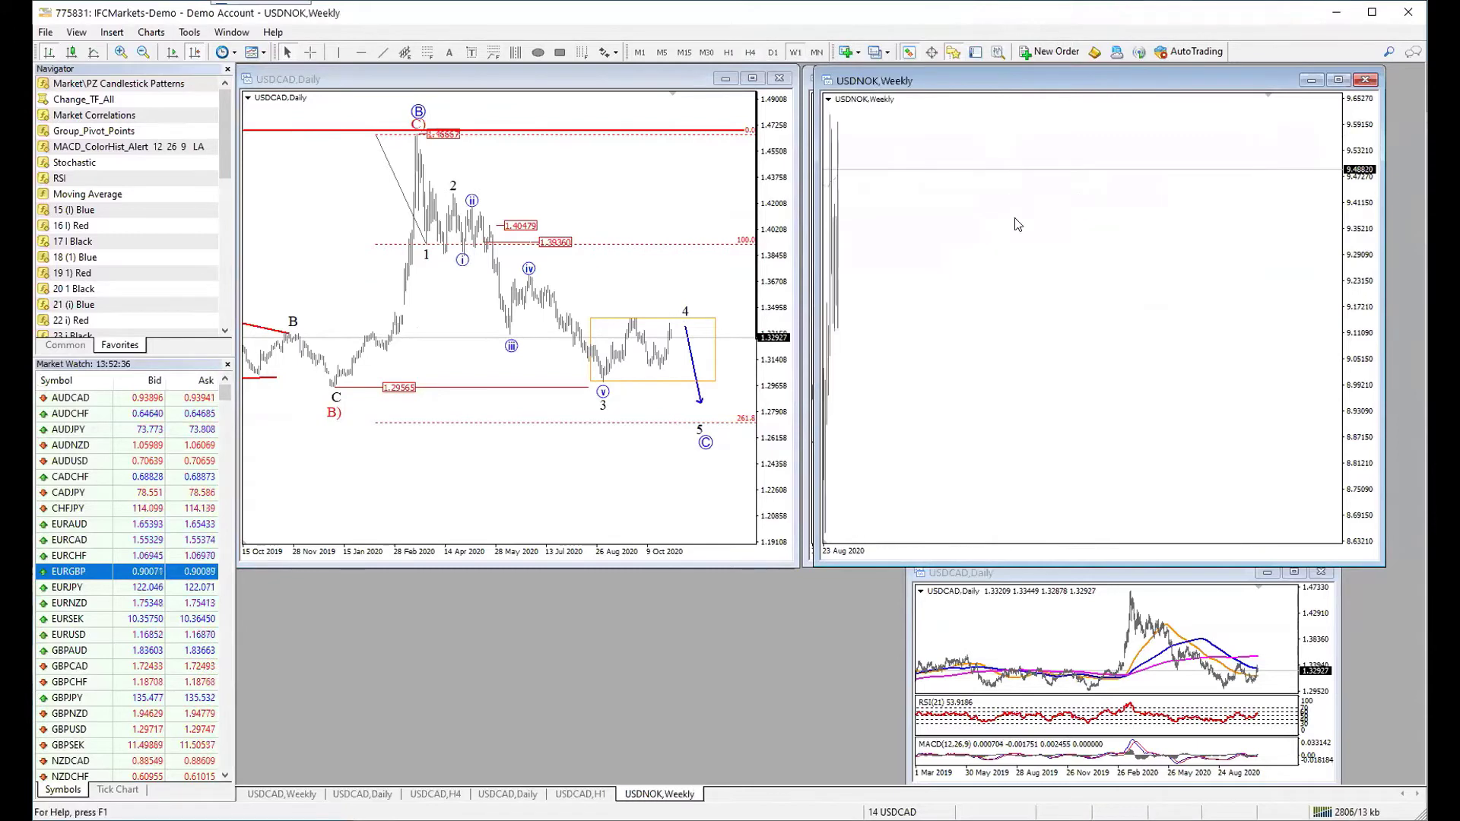
click(772, 53)
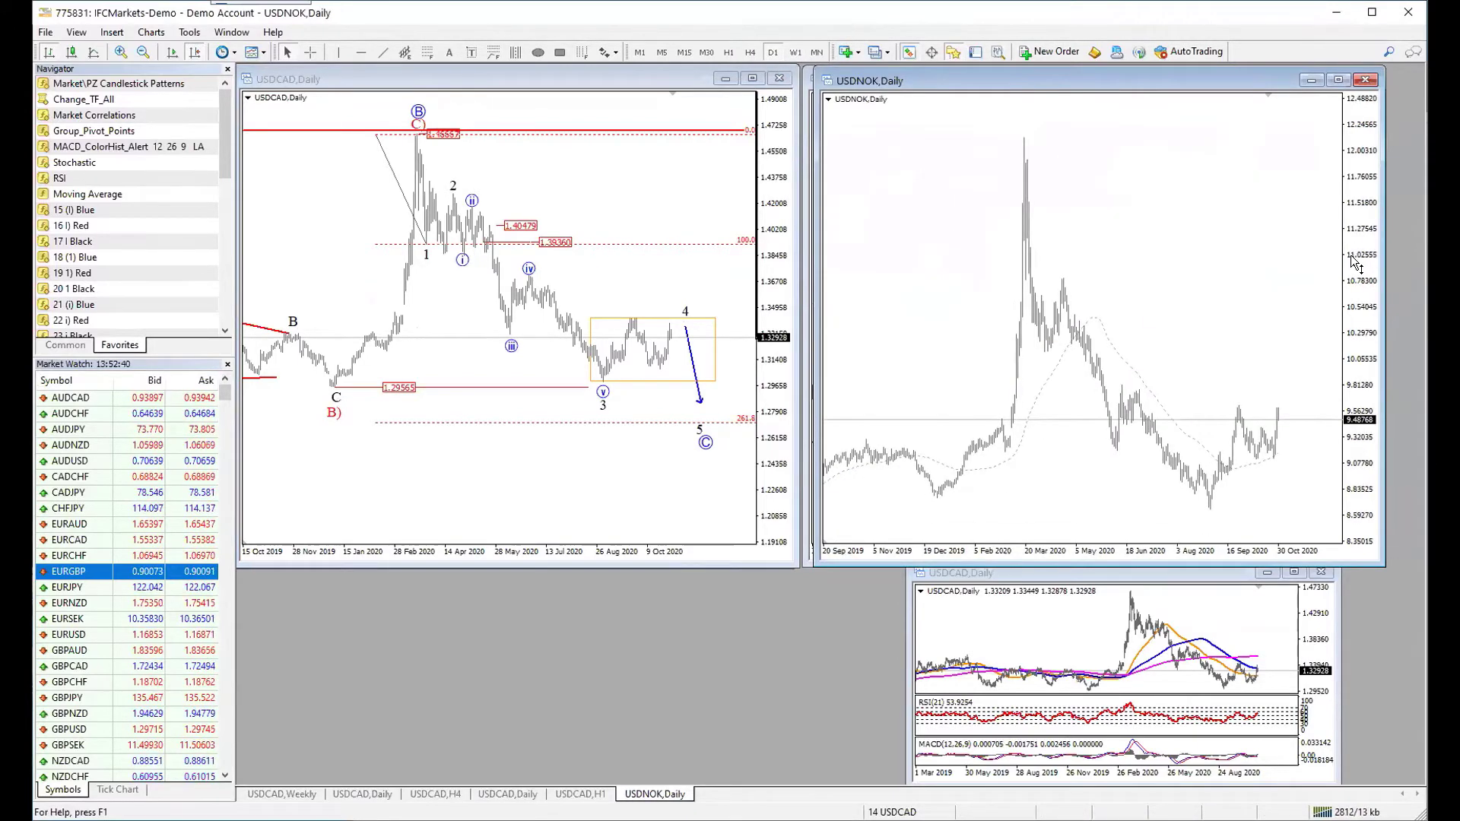
middle_click(1291, 404)
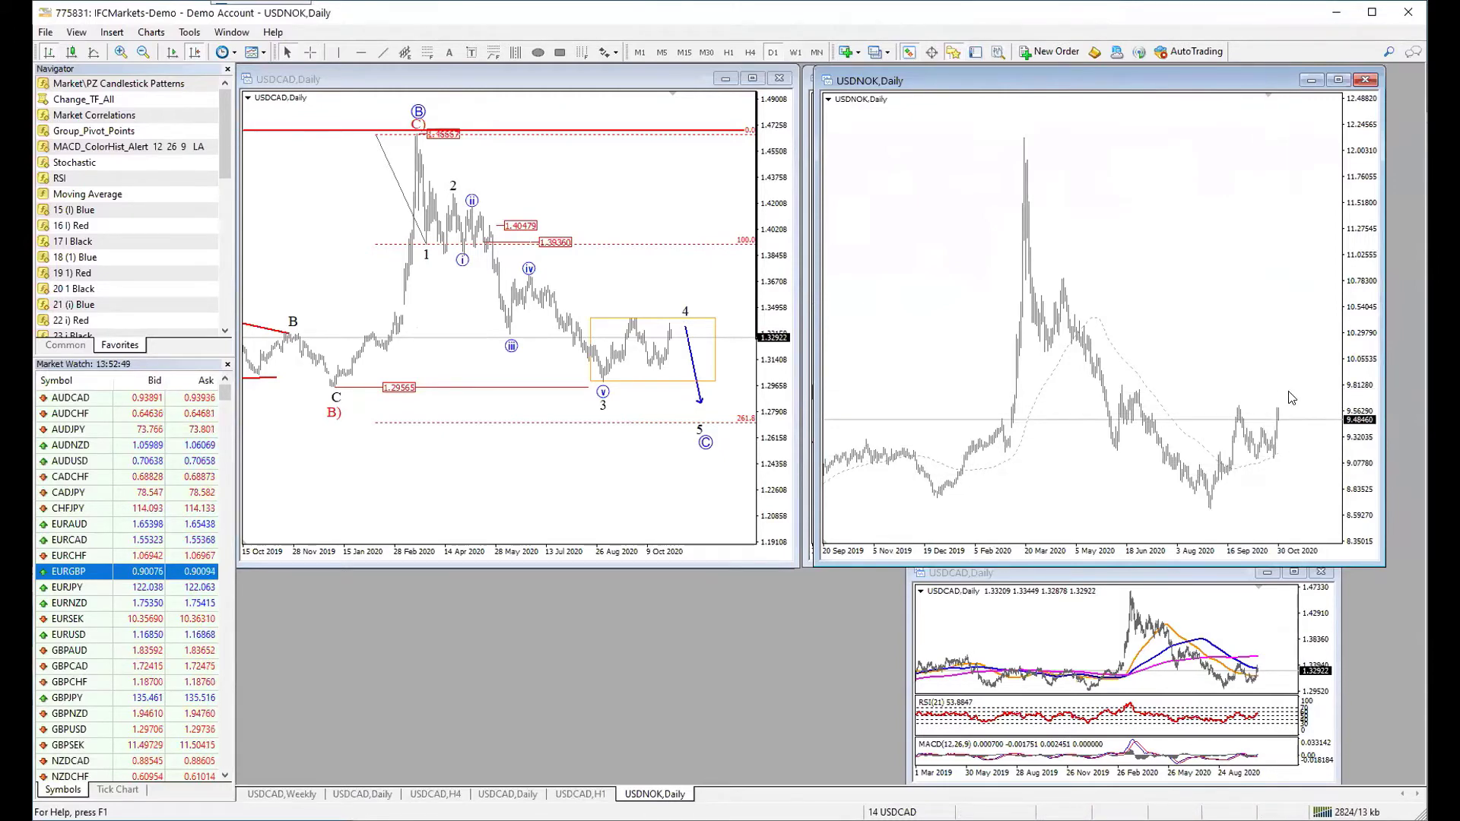
scroll(1279, 388, down, 2)
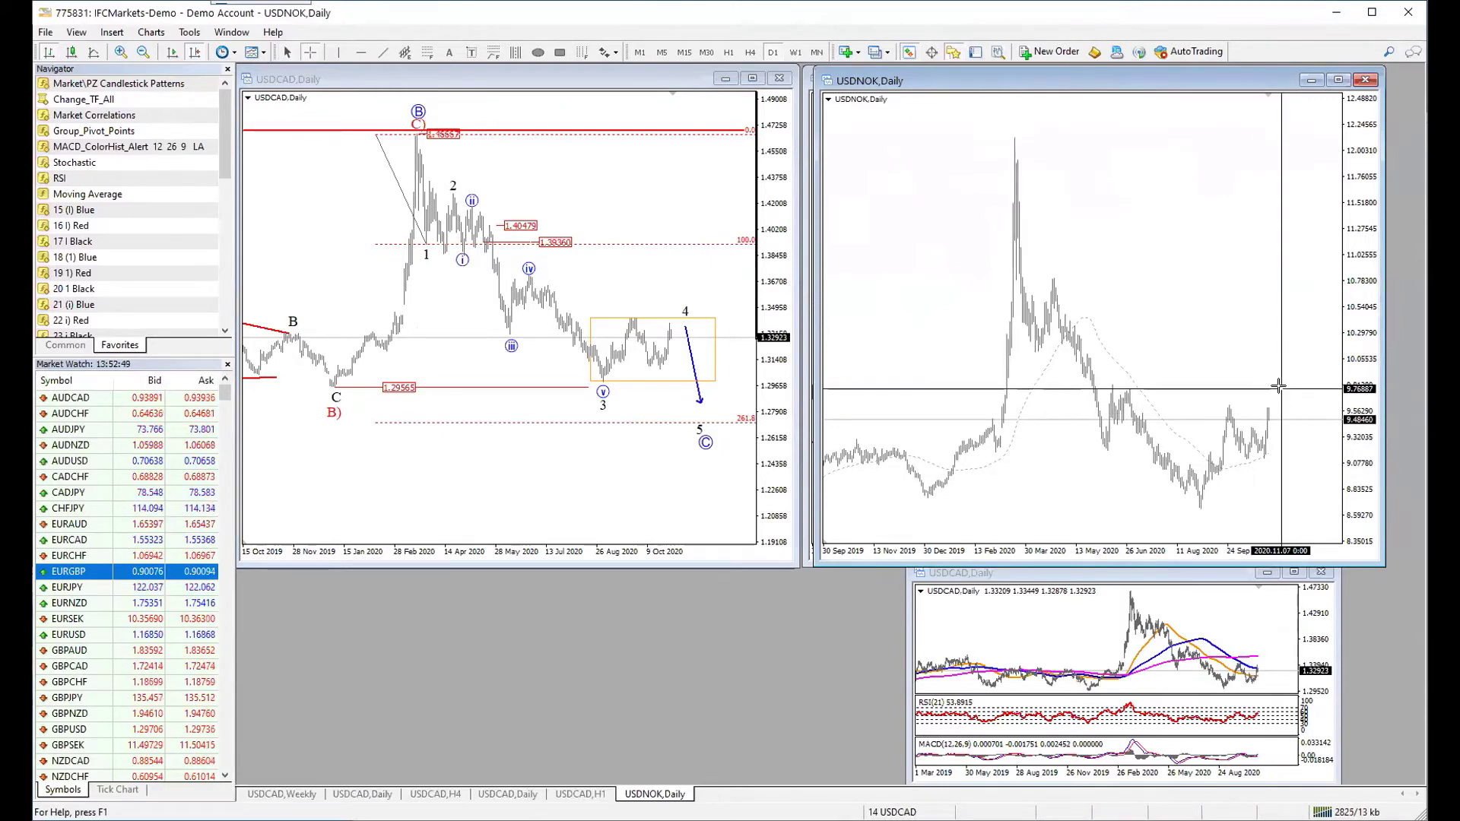
click(229, 366)
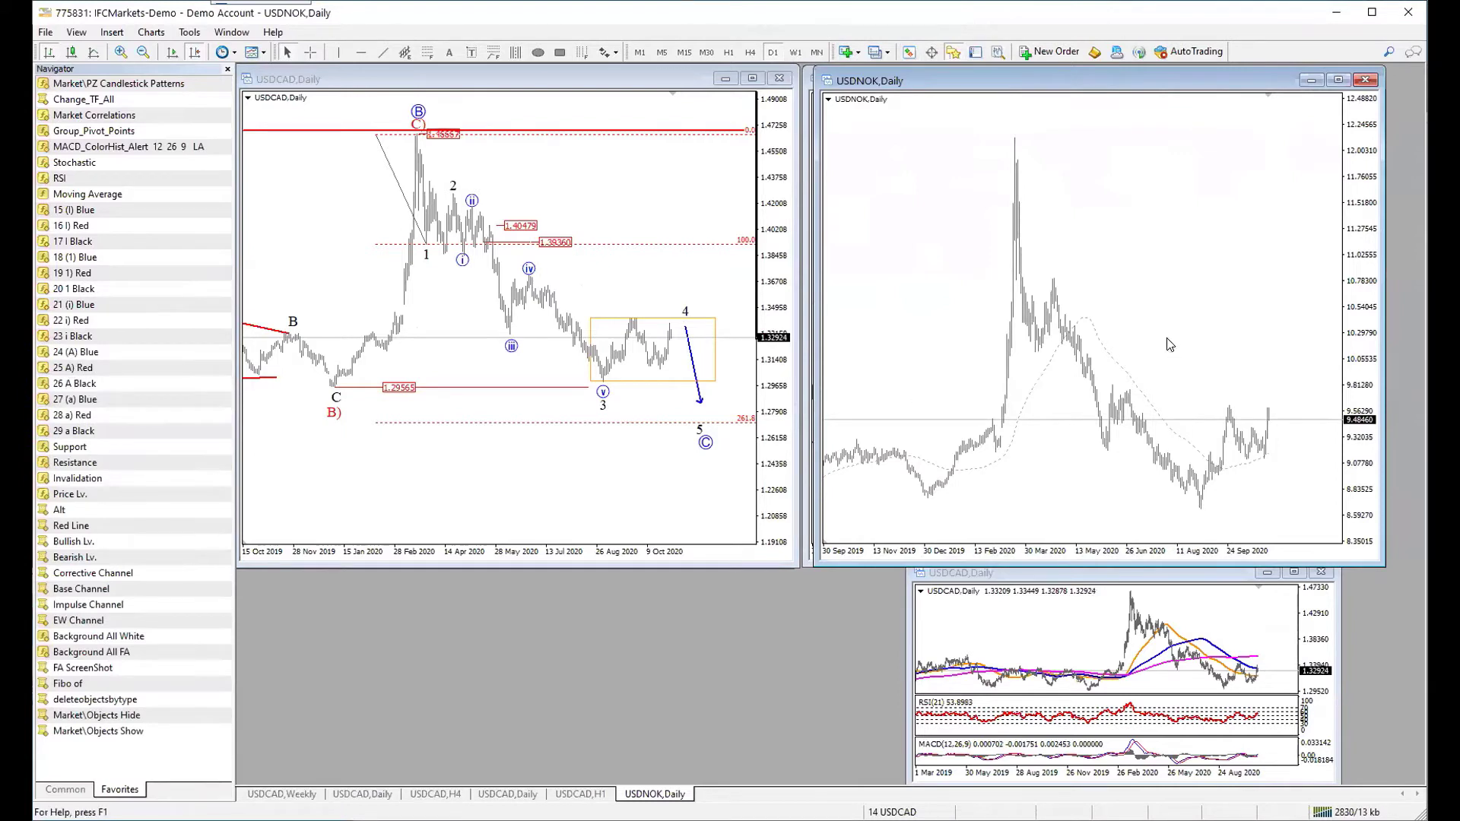
Step: Label circled waves A-B-C on USDNOK, add a horizontal line at 9.81060, and nudge wave 3 down
click(1231, 396)
click(1246, 472)
click(1278, 378)
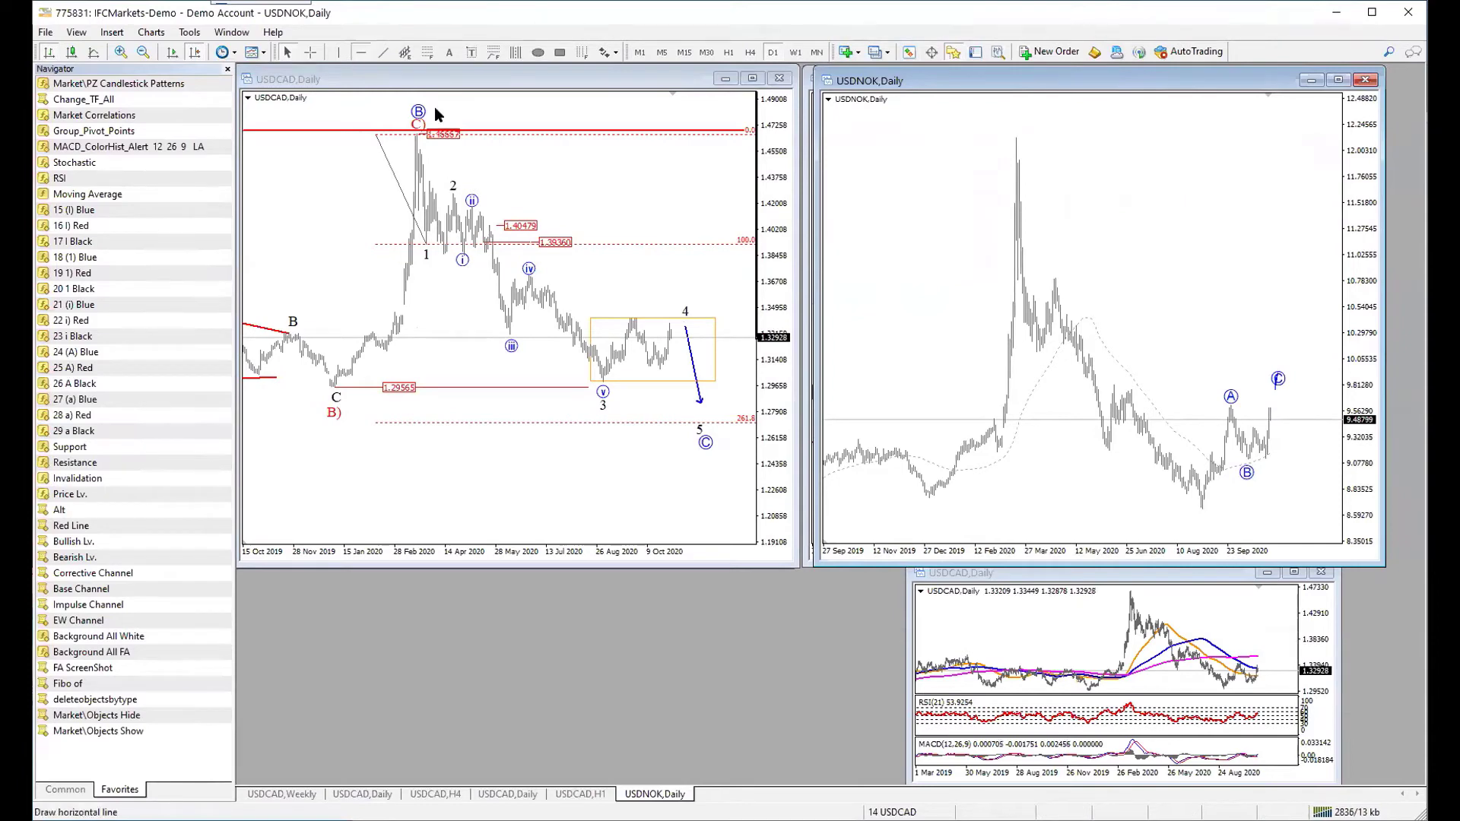
click(1230, 384)
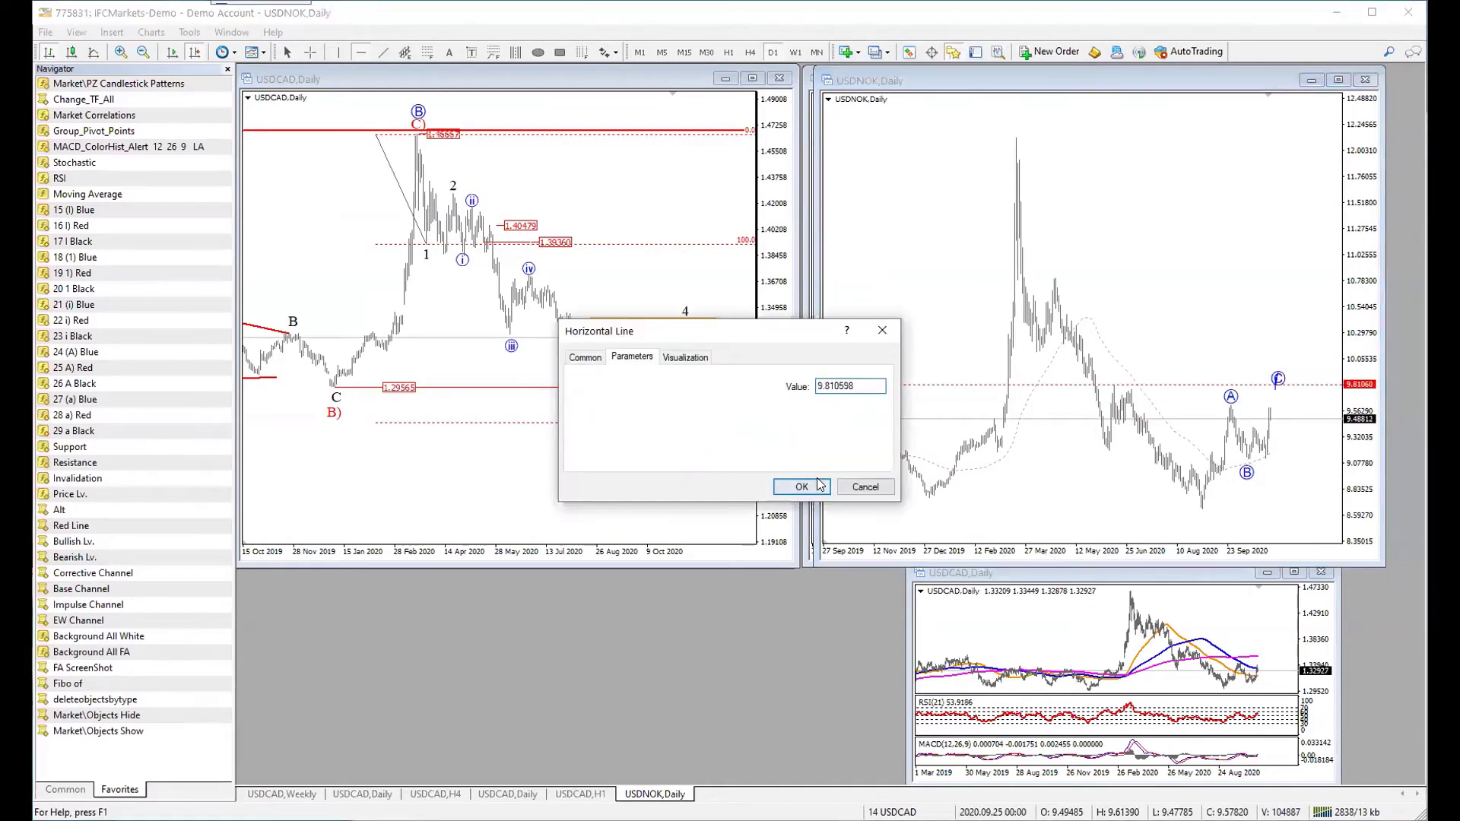
click(806, 482)
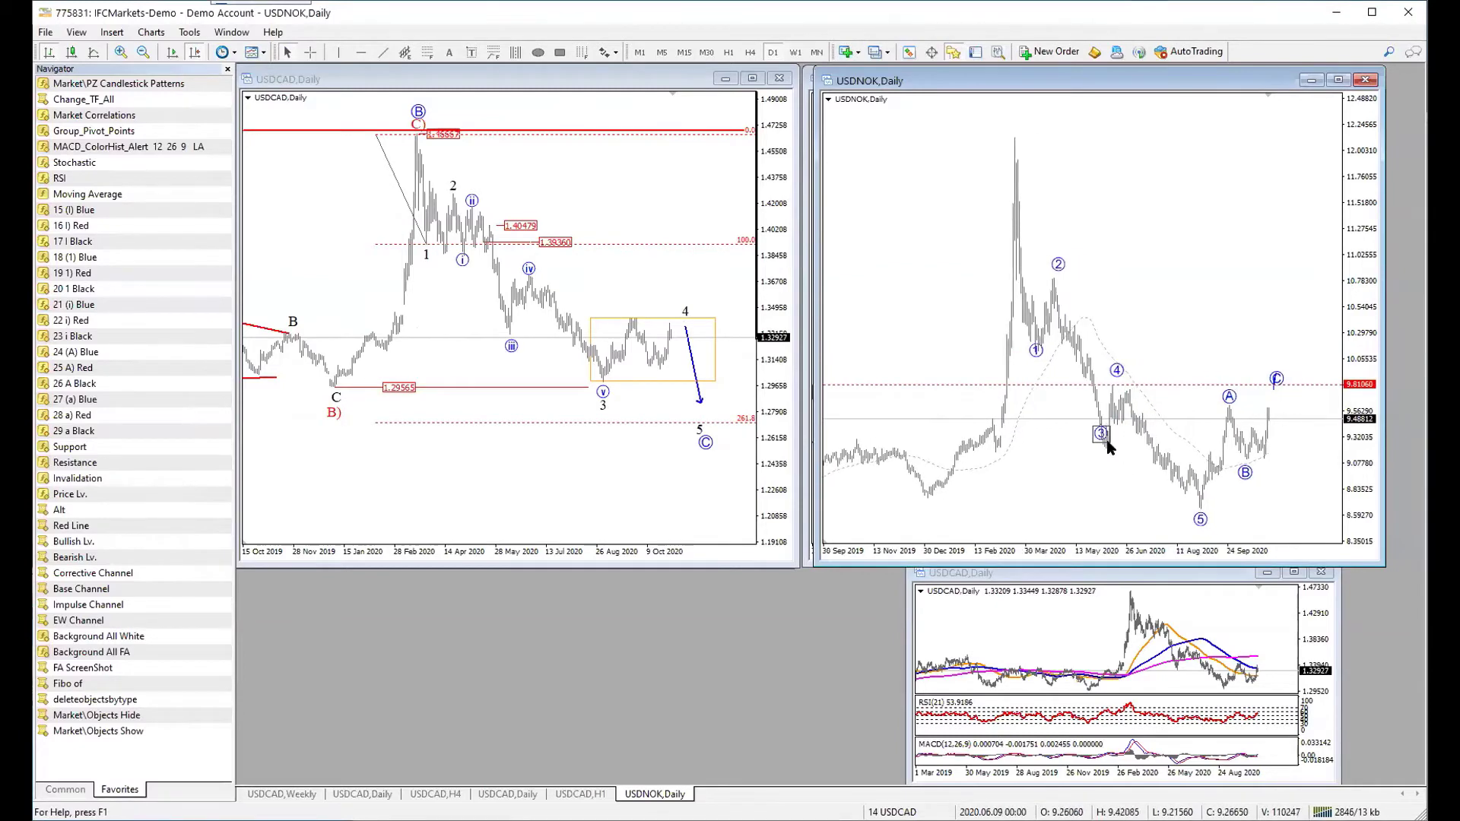
drag(1108, 447, 1118, 463)
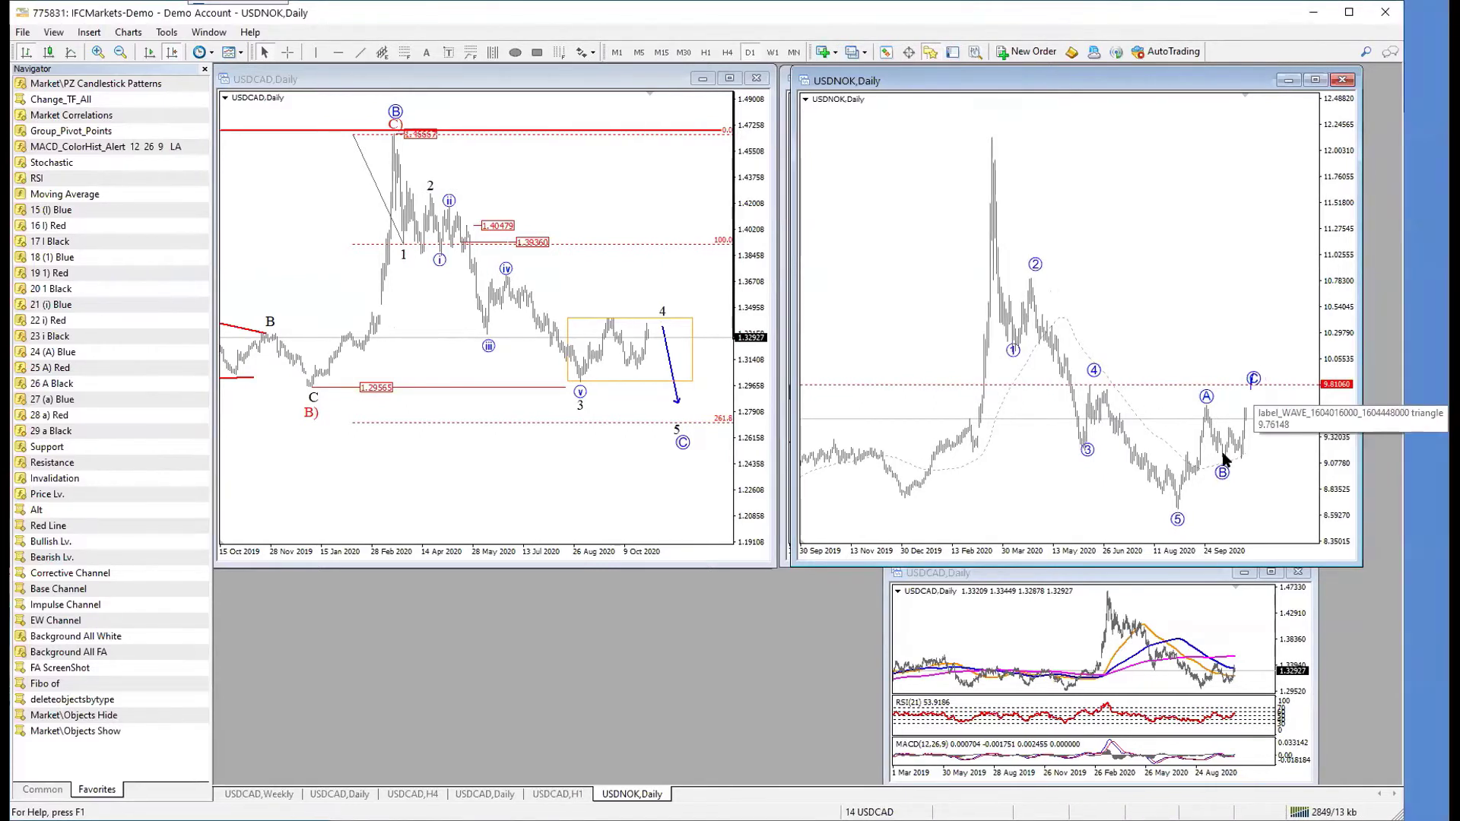
mouse_move(1247, 459)
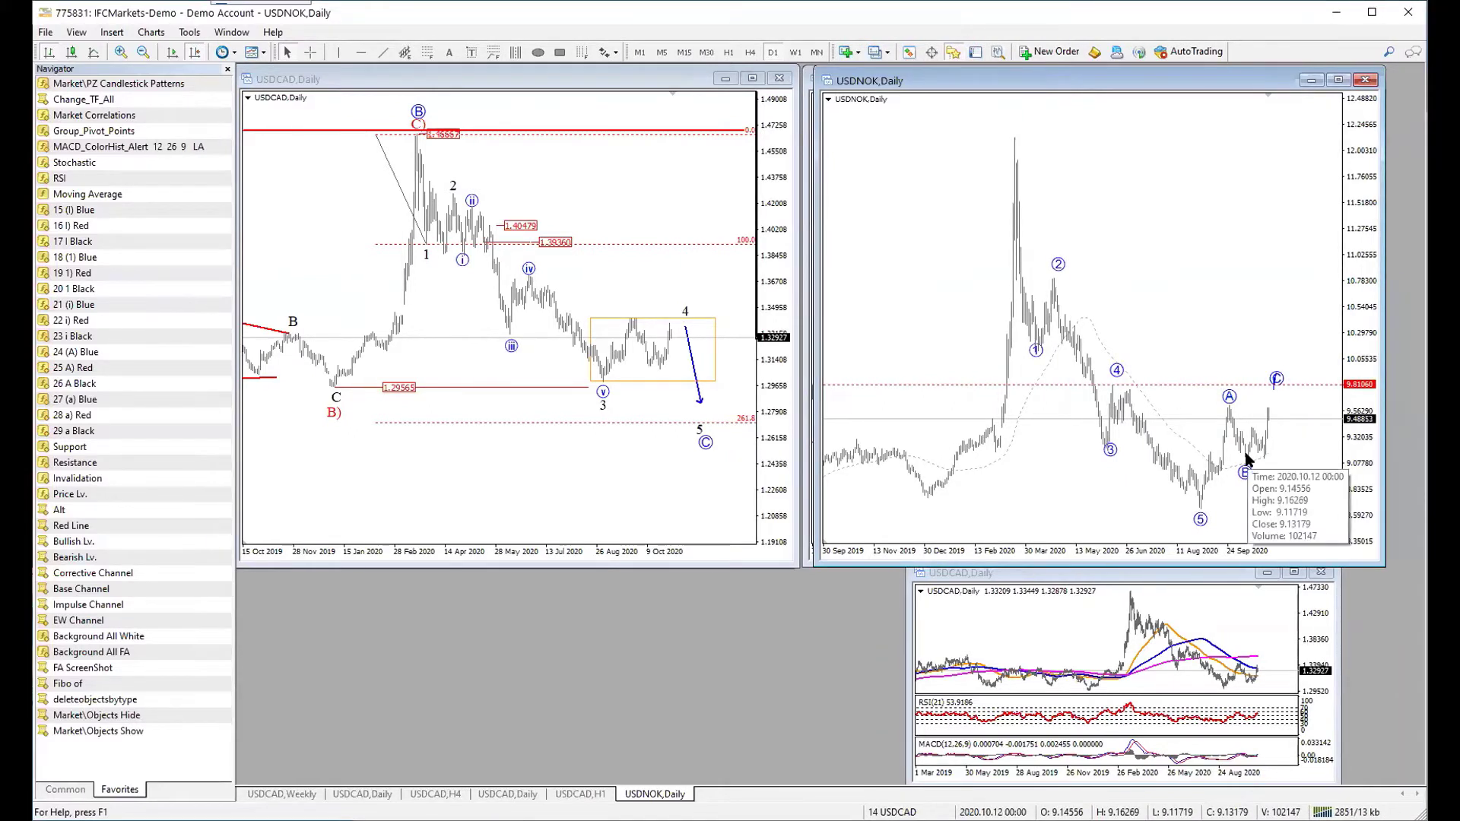
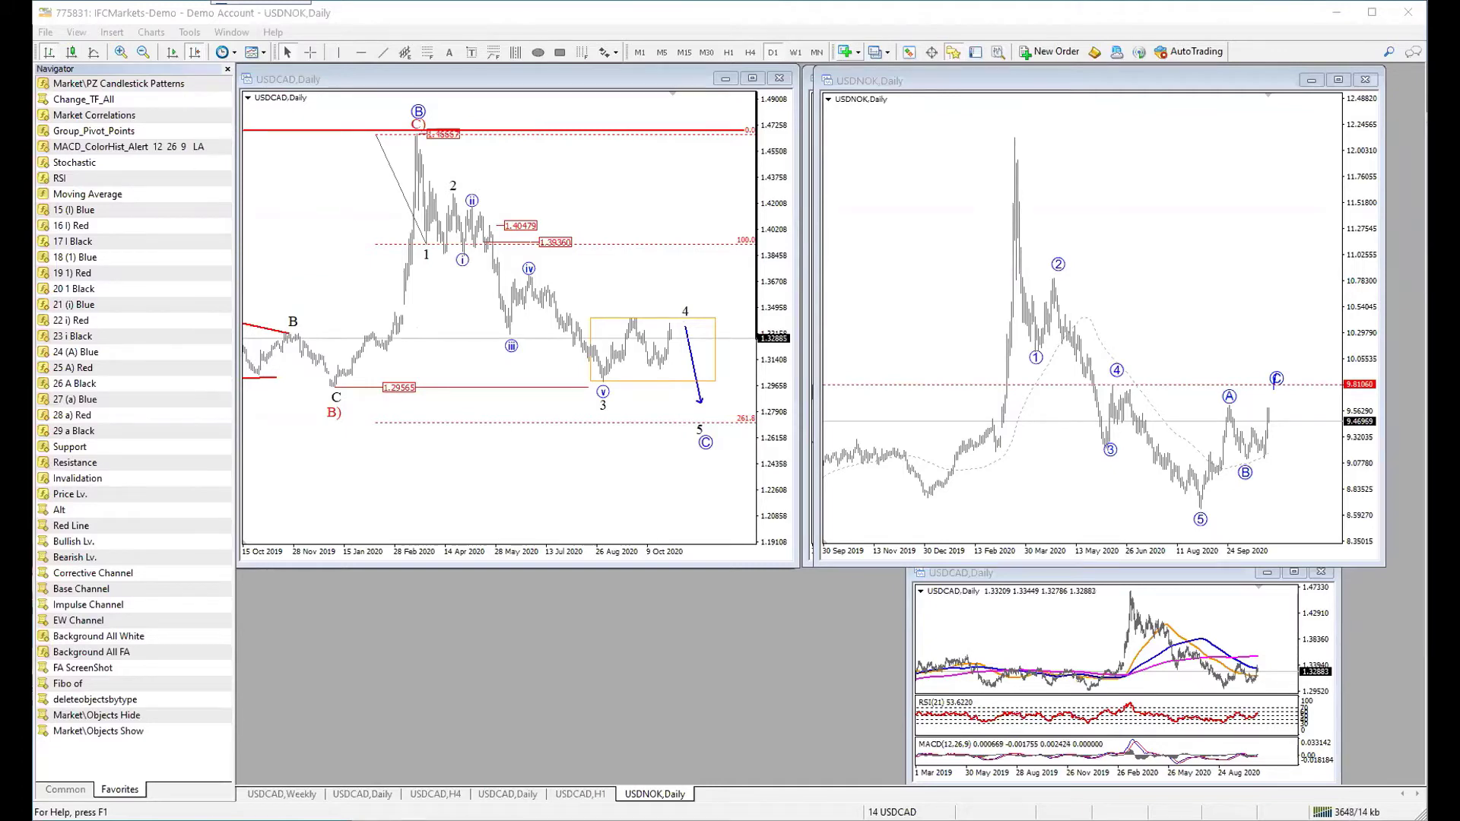
Step: Load the EURUSD chart profile and turn on crosshair readouts on its monthly chart
click(874, 51)
click(1013, 303)
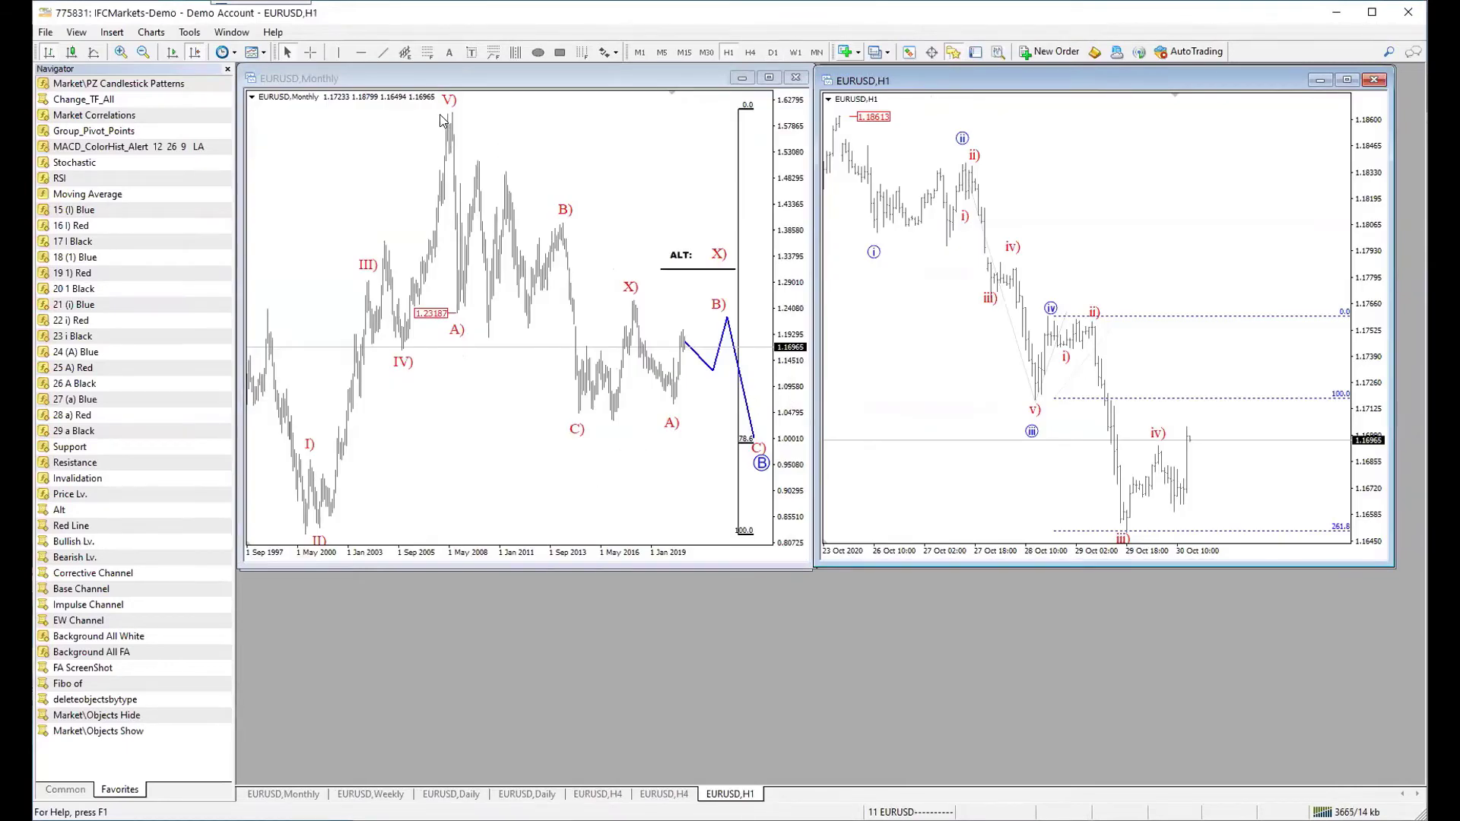
middle_click(639, 313)
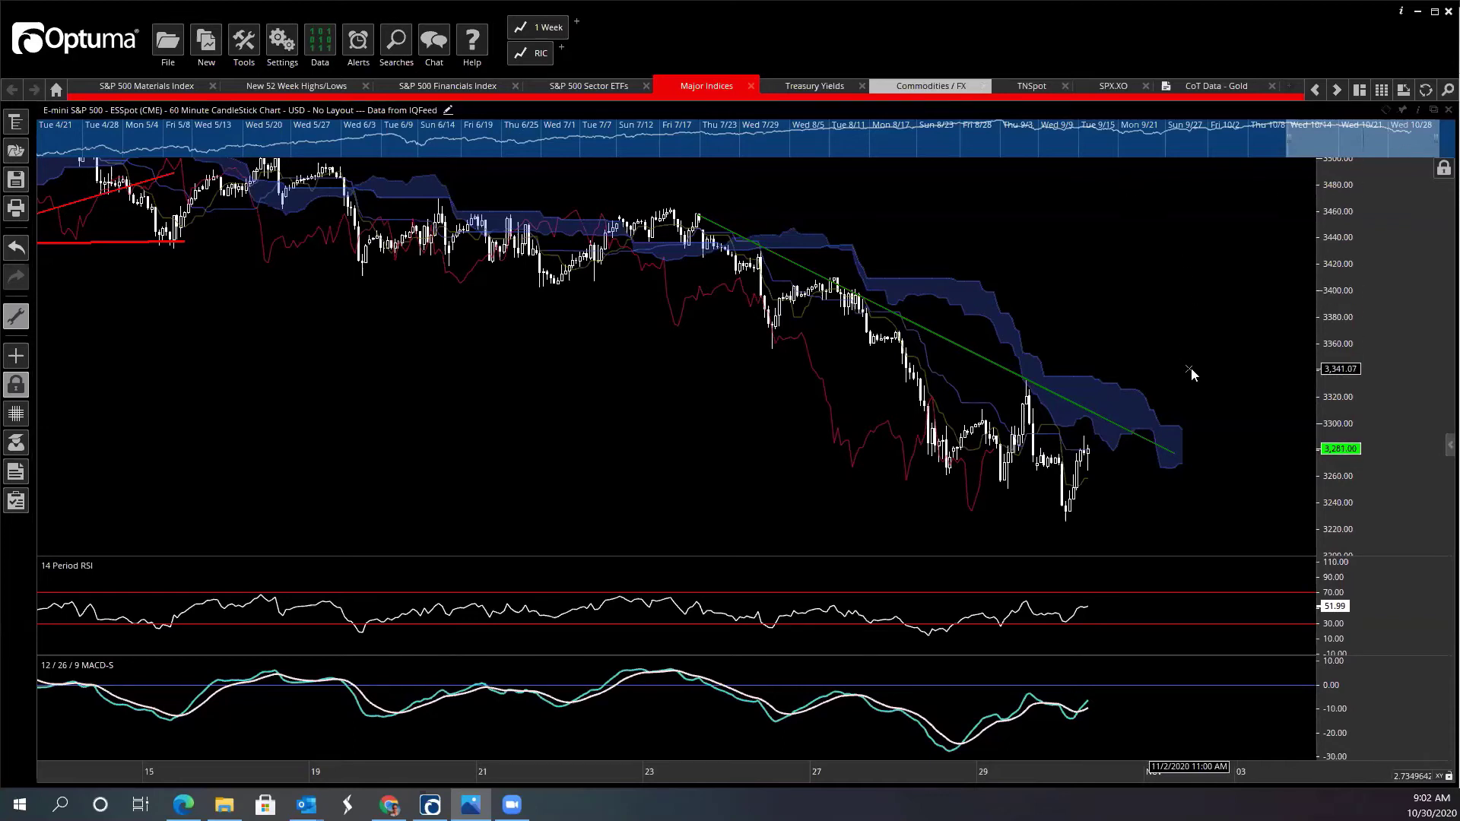
scroll(1191, 367, up, 1)
drag(1154, 339, 1187, 346)
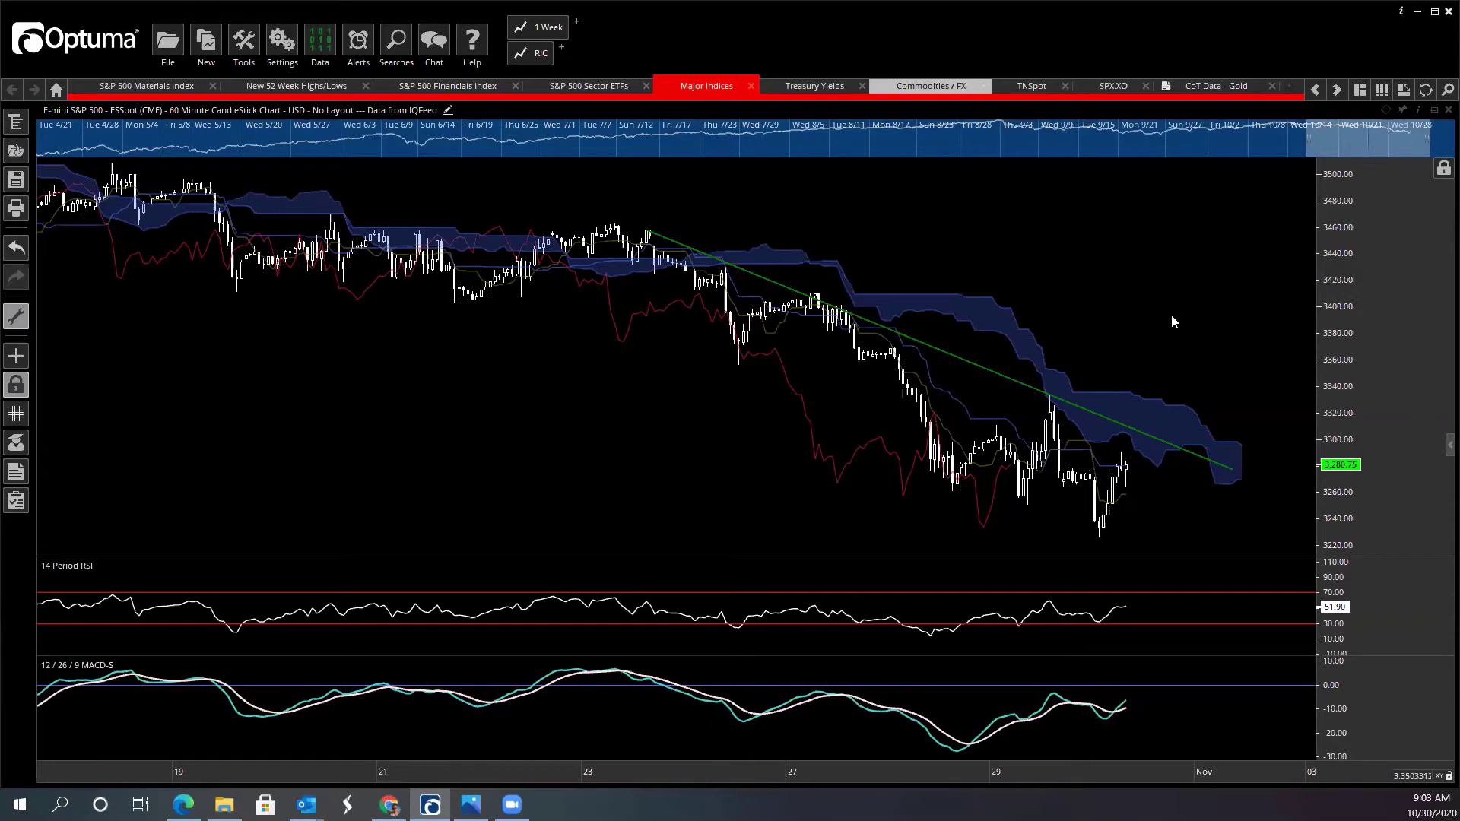
scroll(1171, 321, down, 1)
scroll(1172, 321, up, 3)
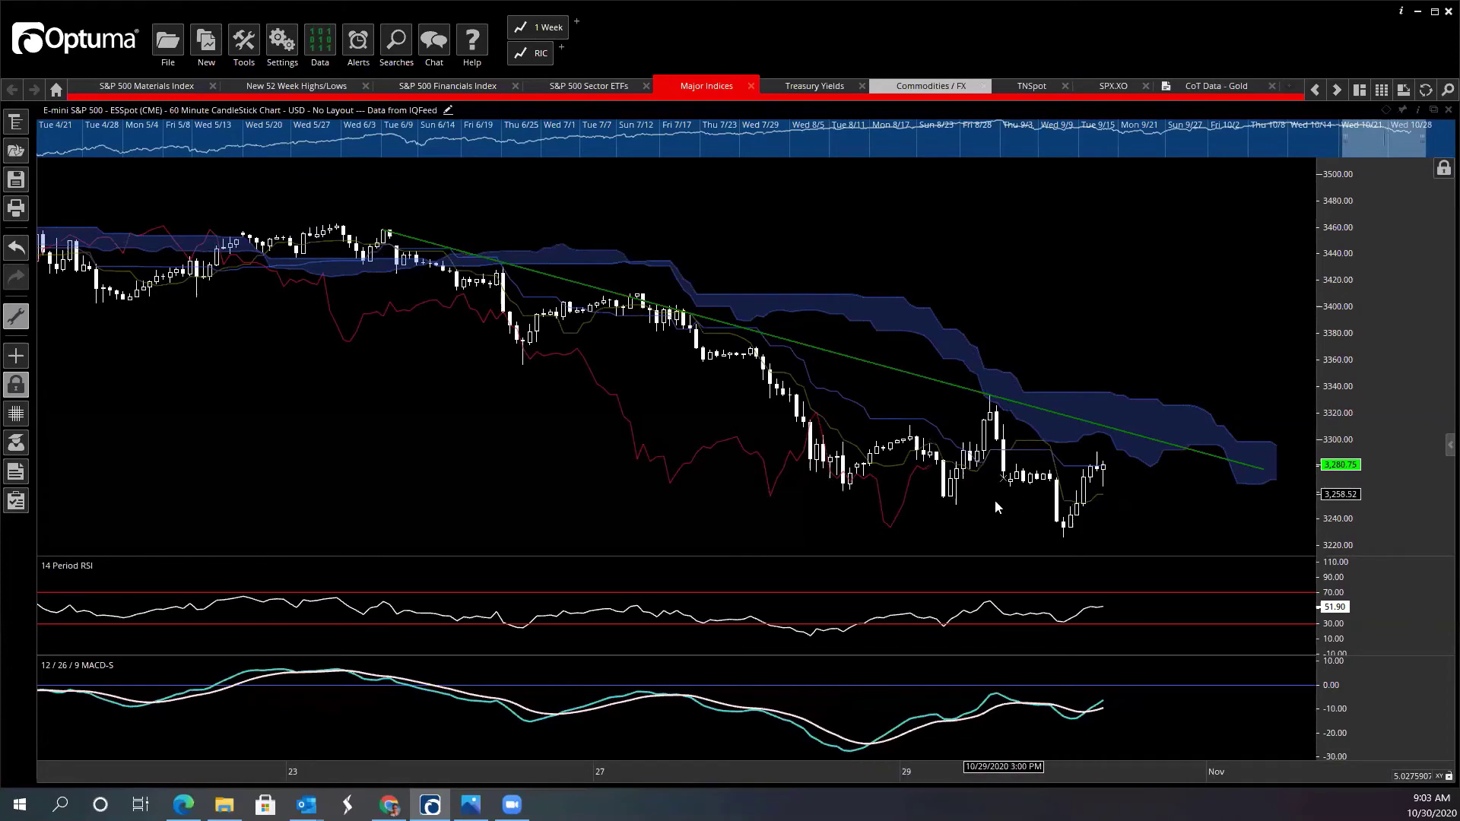
drag(995, 499, 1025, 500)
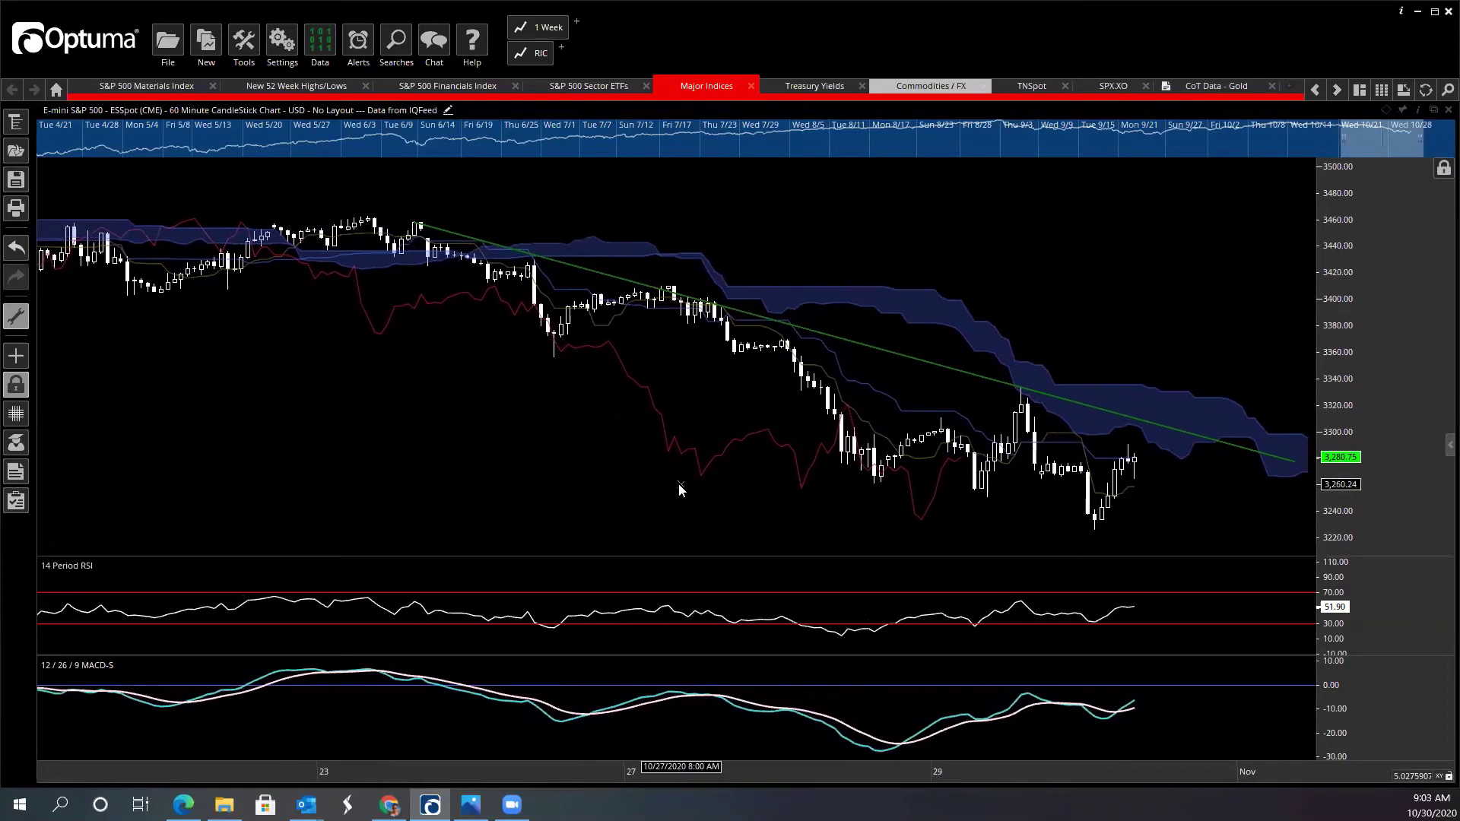
scroll(679, 484, up, 3)
scroll(678, 483, down, 1)
scroll(679, 484, down, 2)
drag(673, 484, 840, 466)
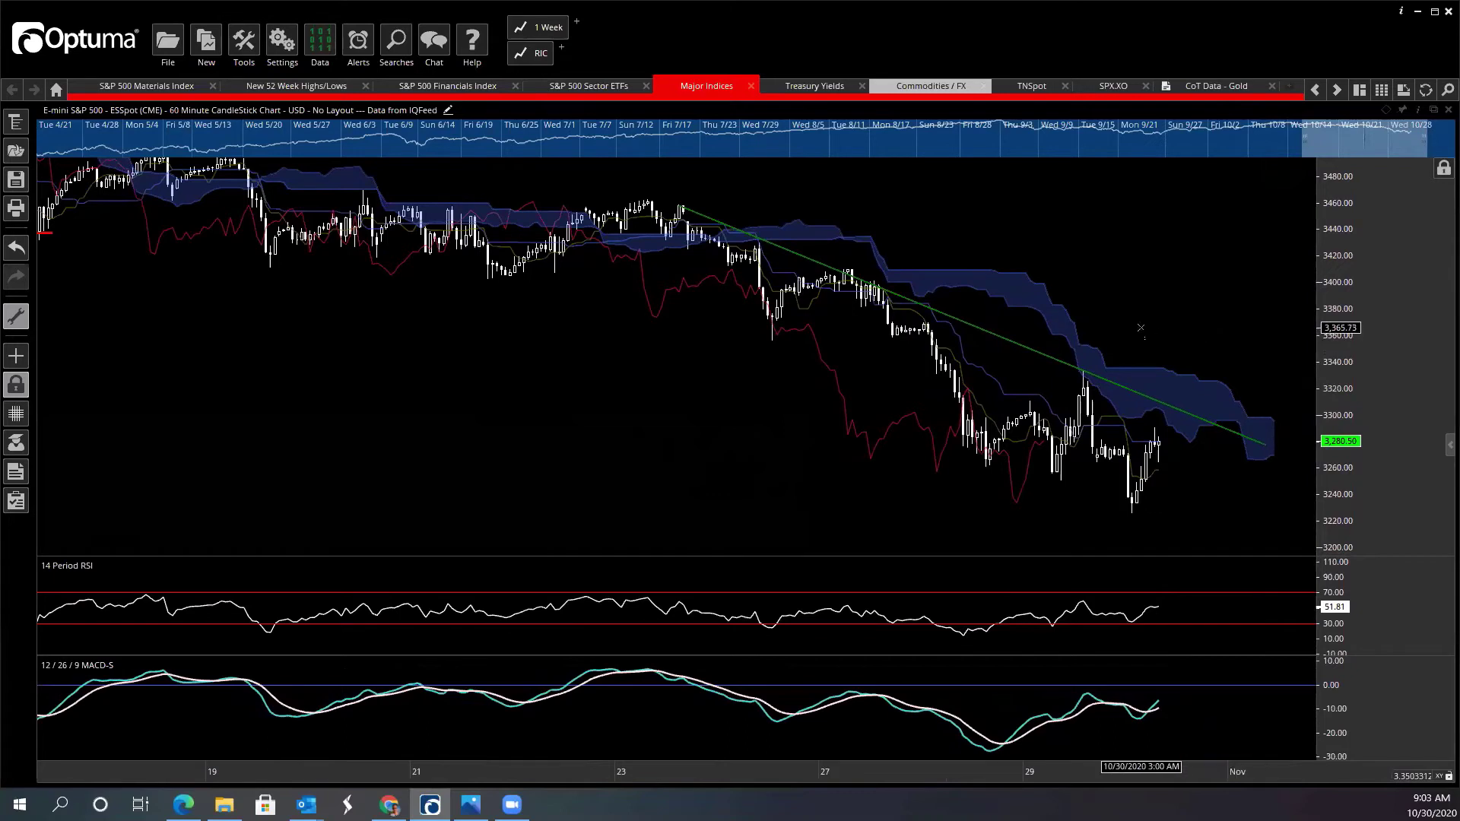
drag(1098, 318, 1048, 327)
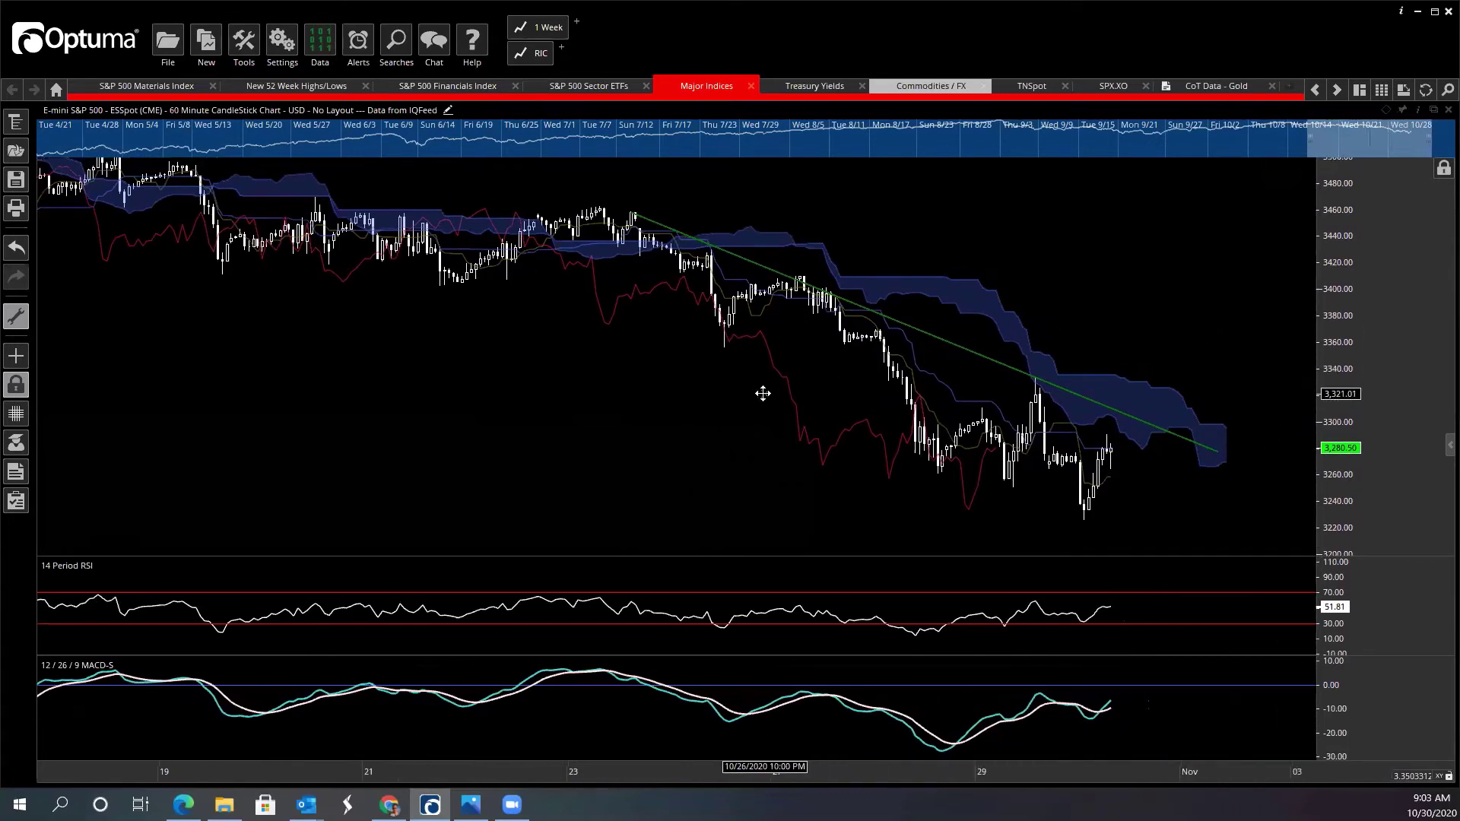
drag(763, 391, 799, 388)
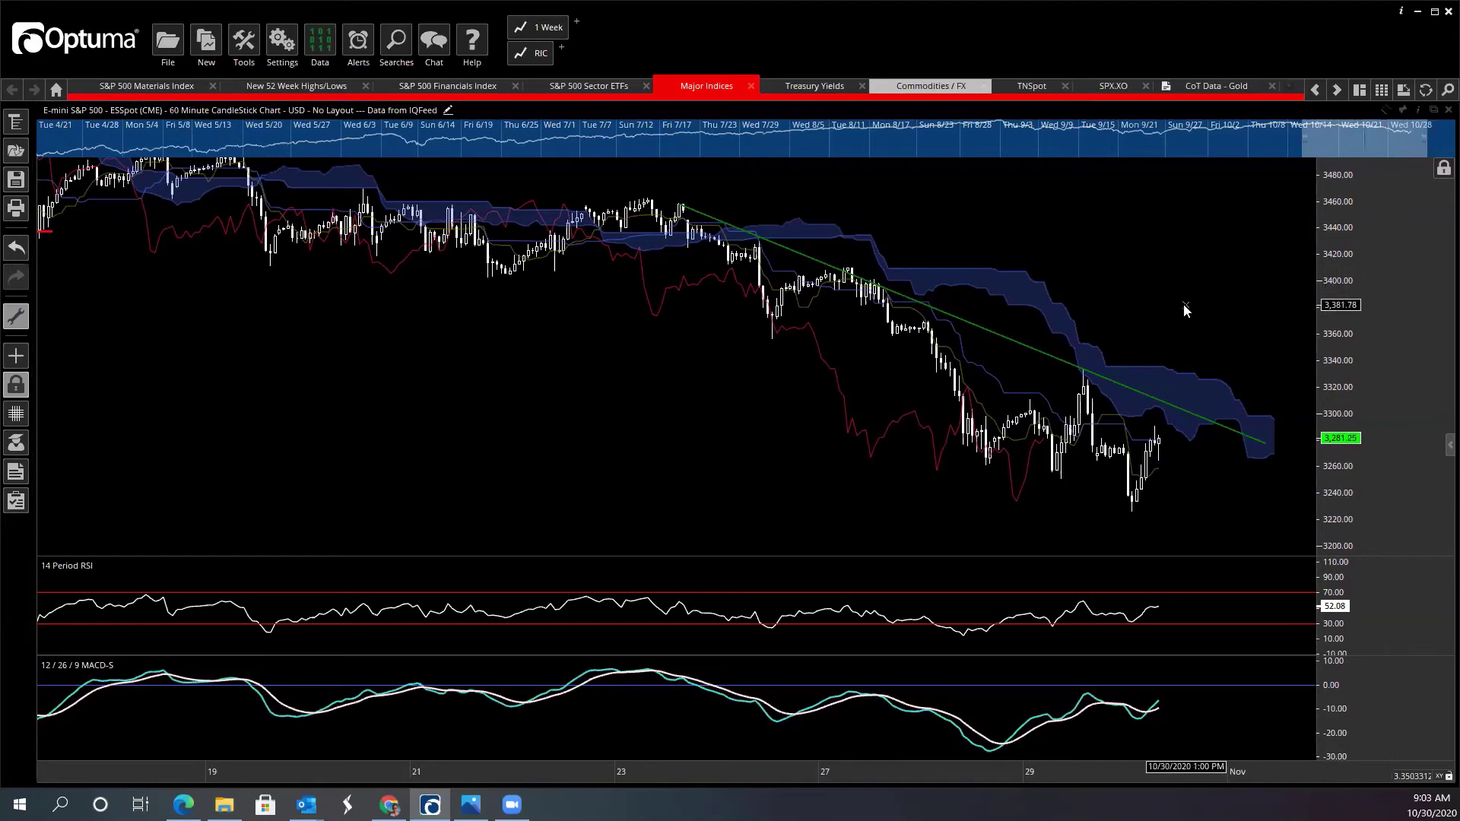
scroll(1184, 309, up, 3)
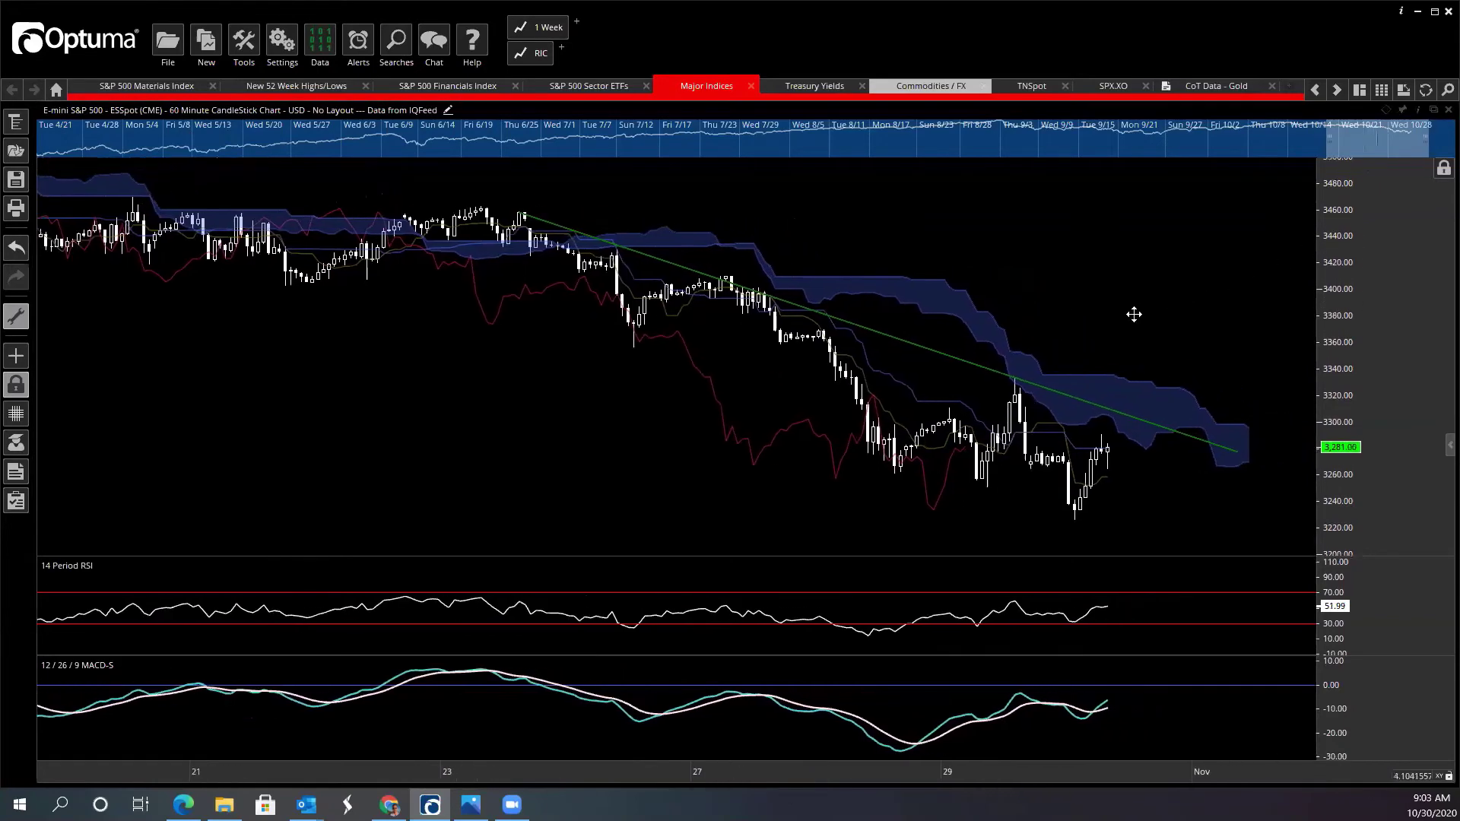
scroll(1134, 315, down, 2)
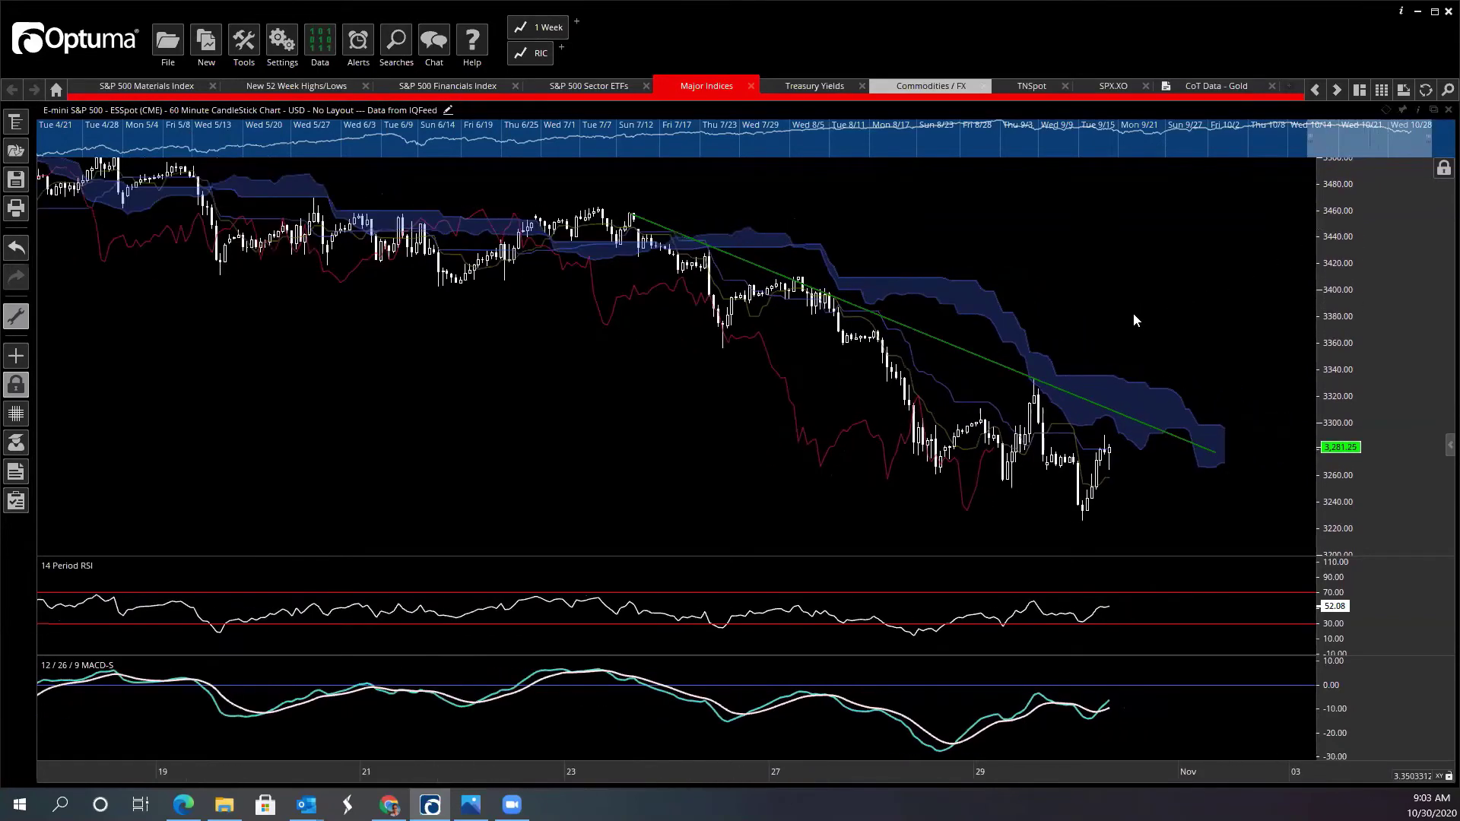
scroll(1133, 320, up, 1)
scroll(1133, 321, up, 1)
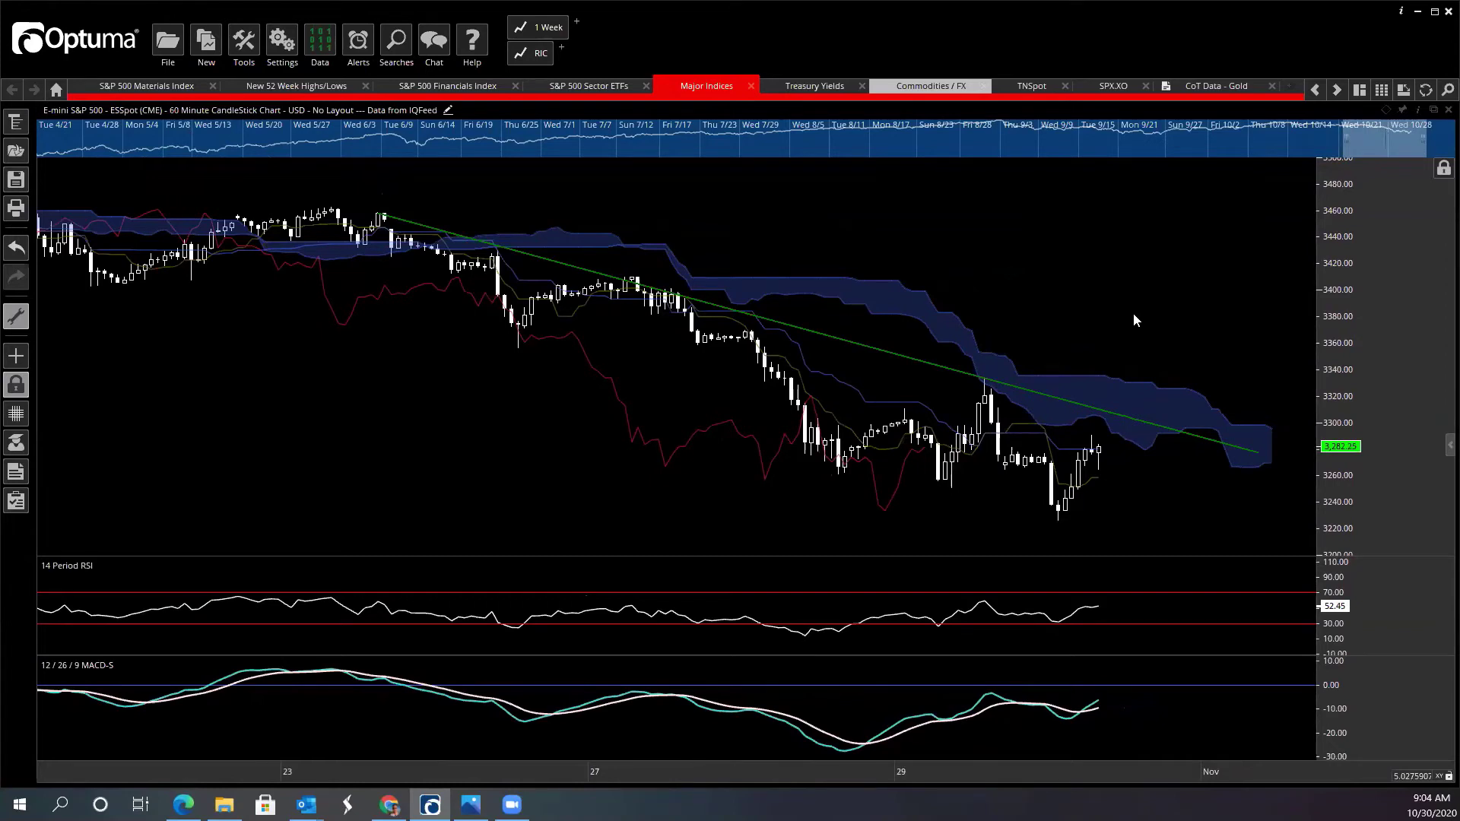
drag(1076, 313, 1089, 308)
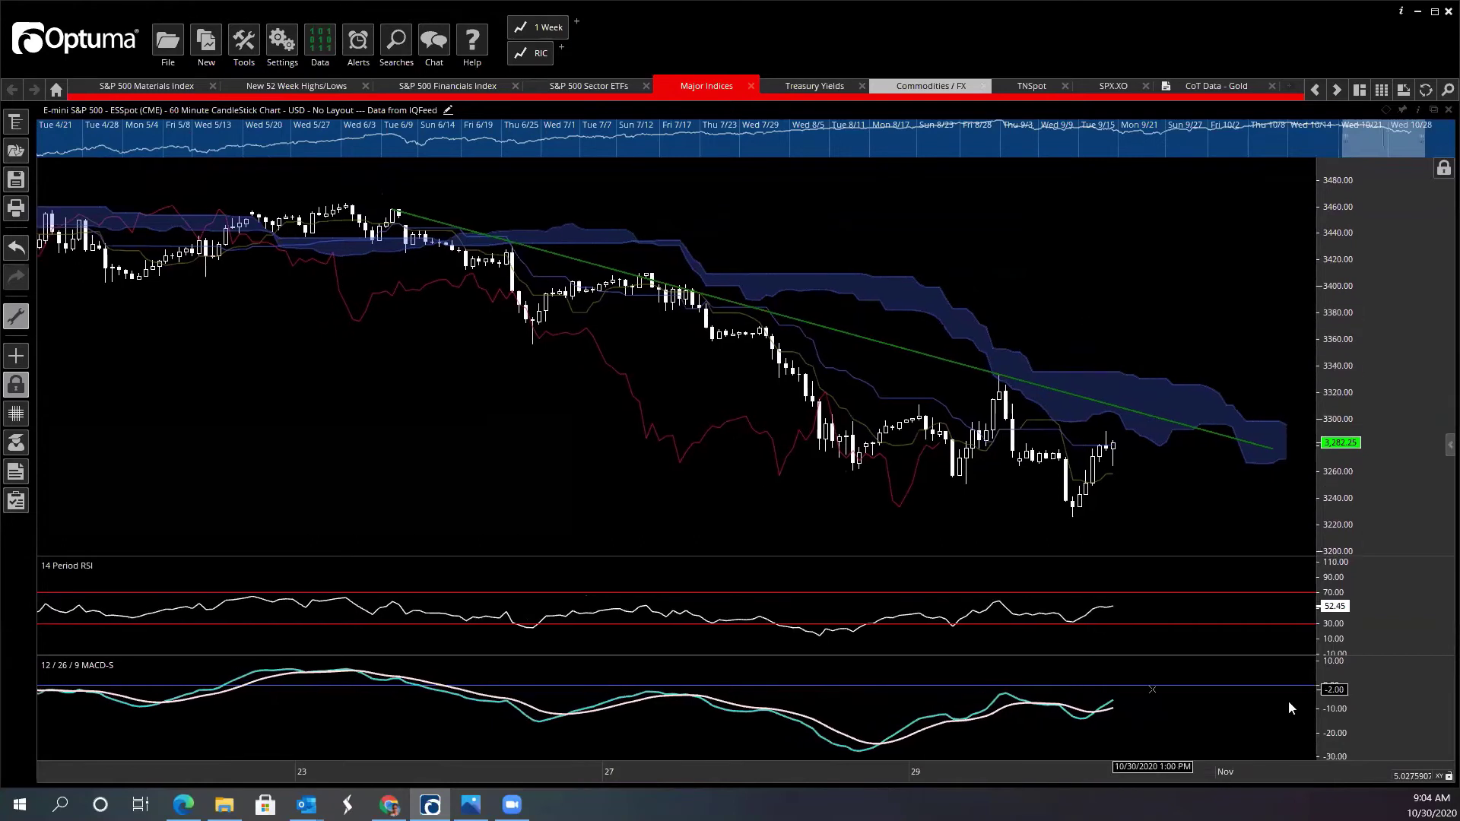
drag(1348, 720, 1266, 705)
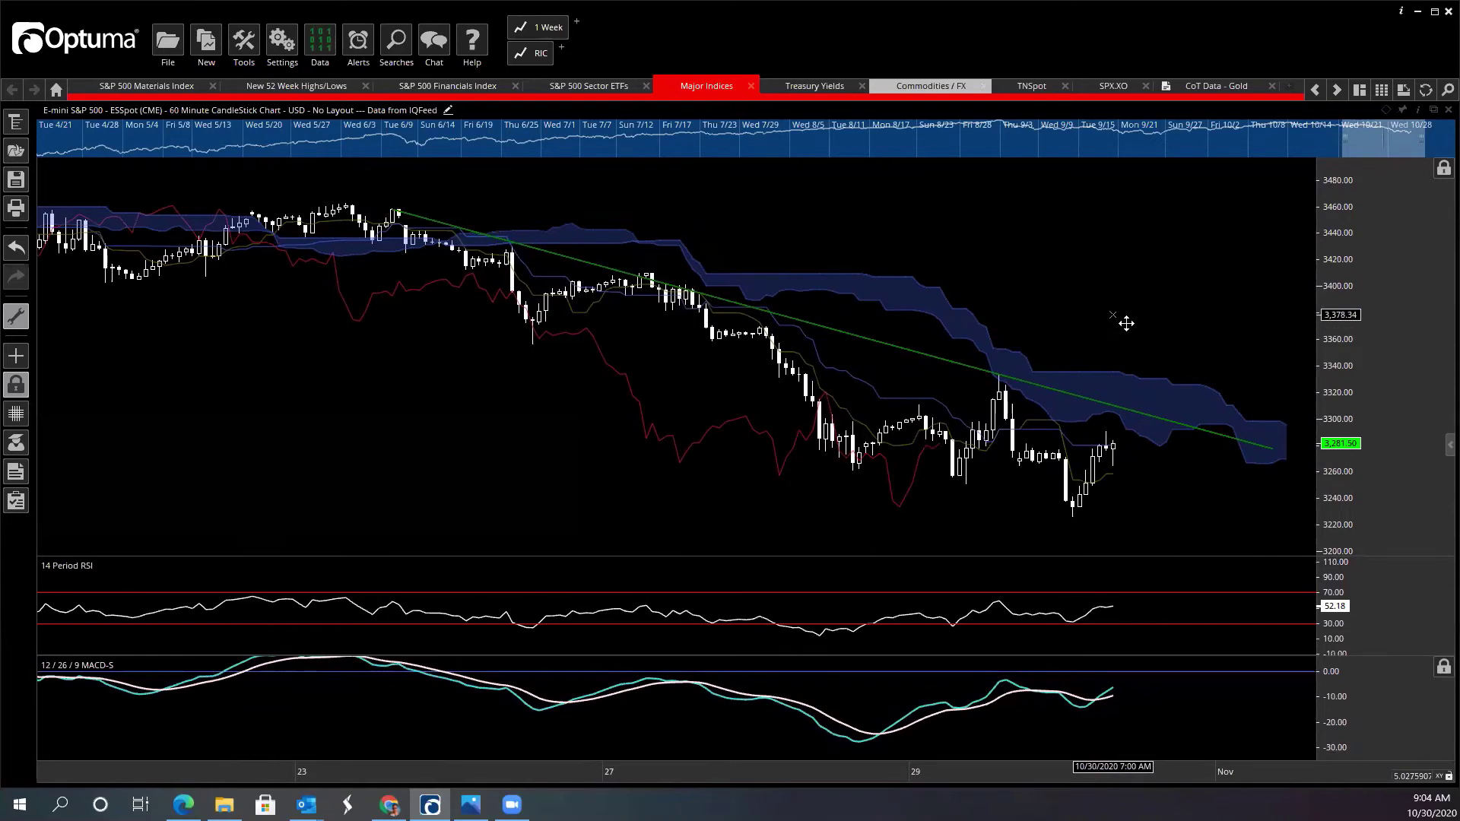
drag(1127, 323, 1129, 329)
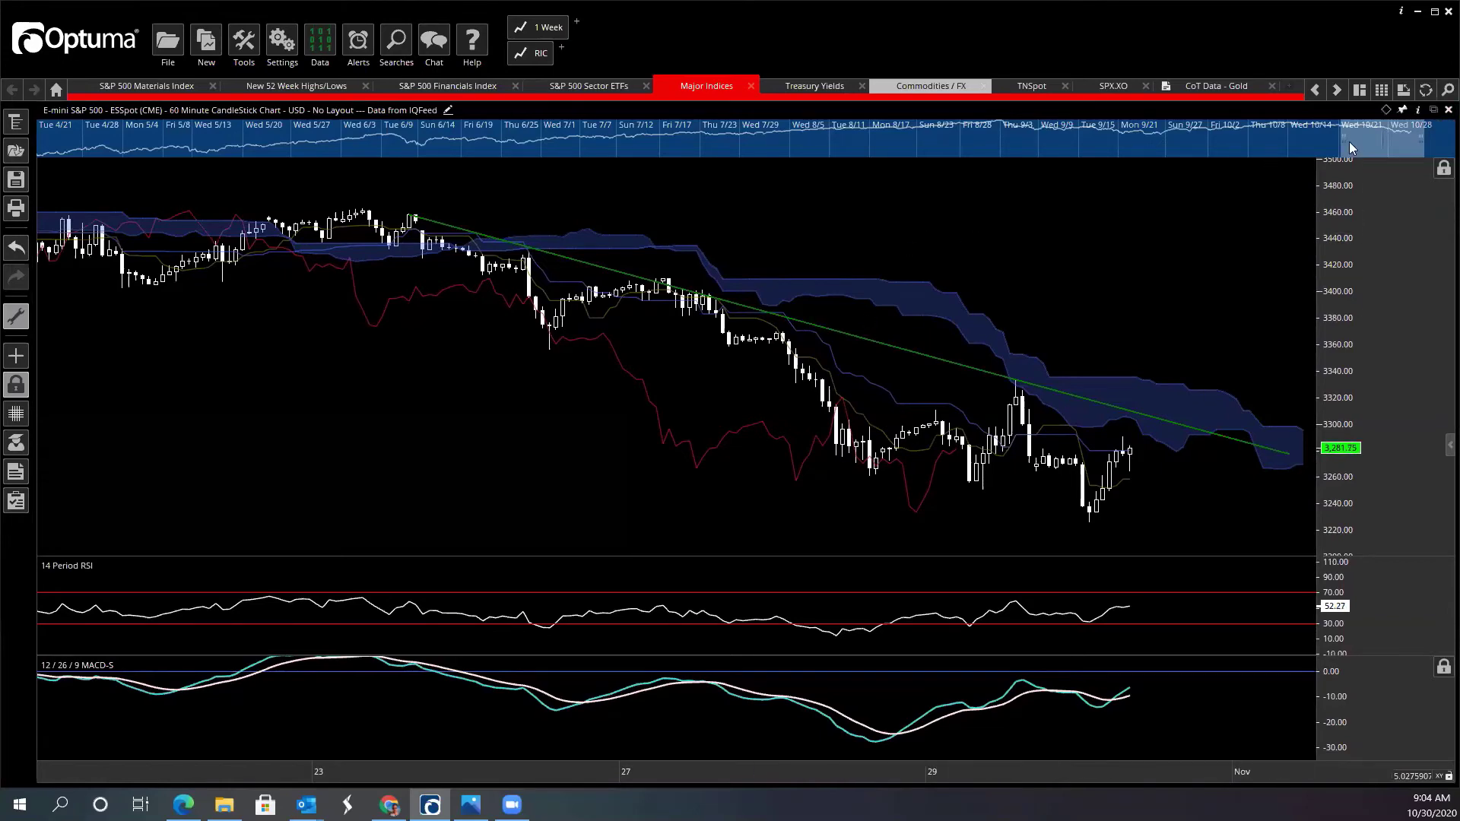
Step: Restore the Major Indices layout and maximise the 1 Day S&P 500 chart, panning to recent bars
double_click(756, 205)
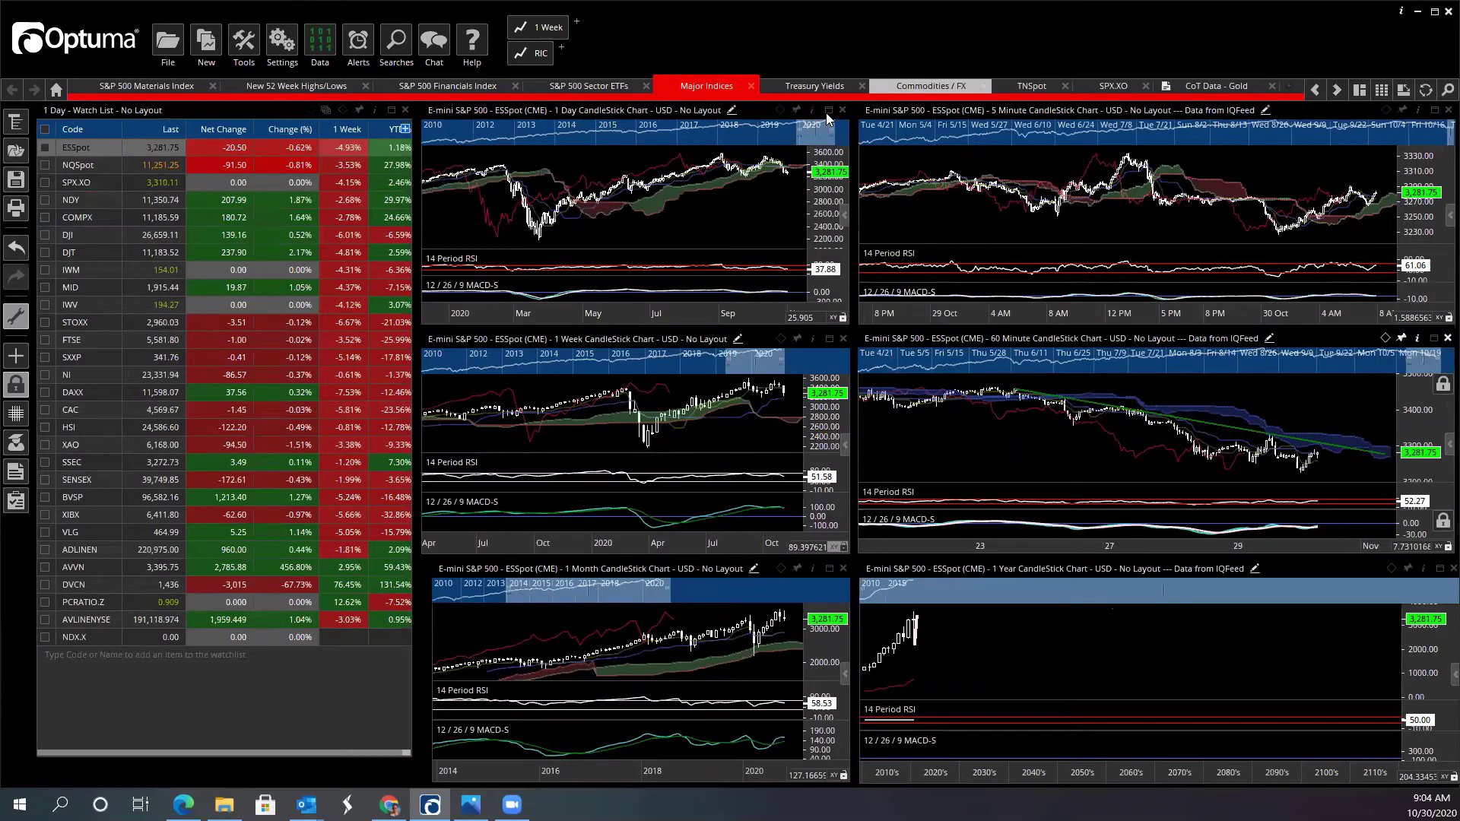
click(829, 111)
drag(1061, 415, 877, 434)
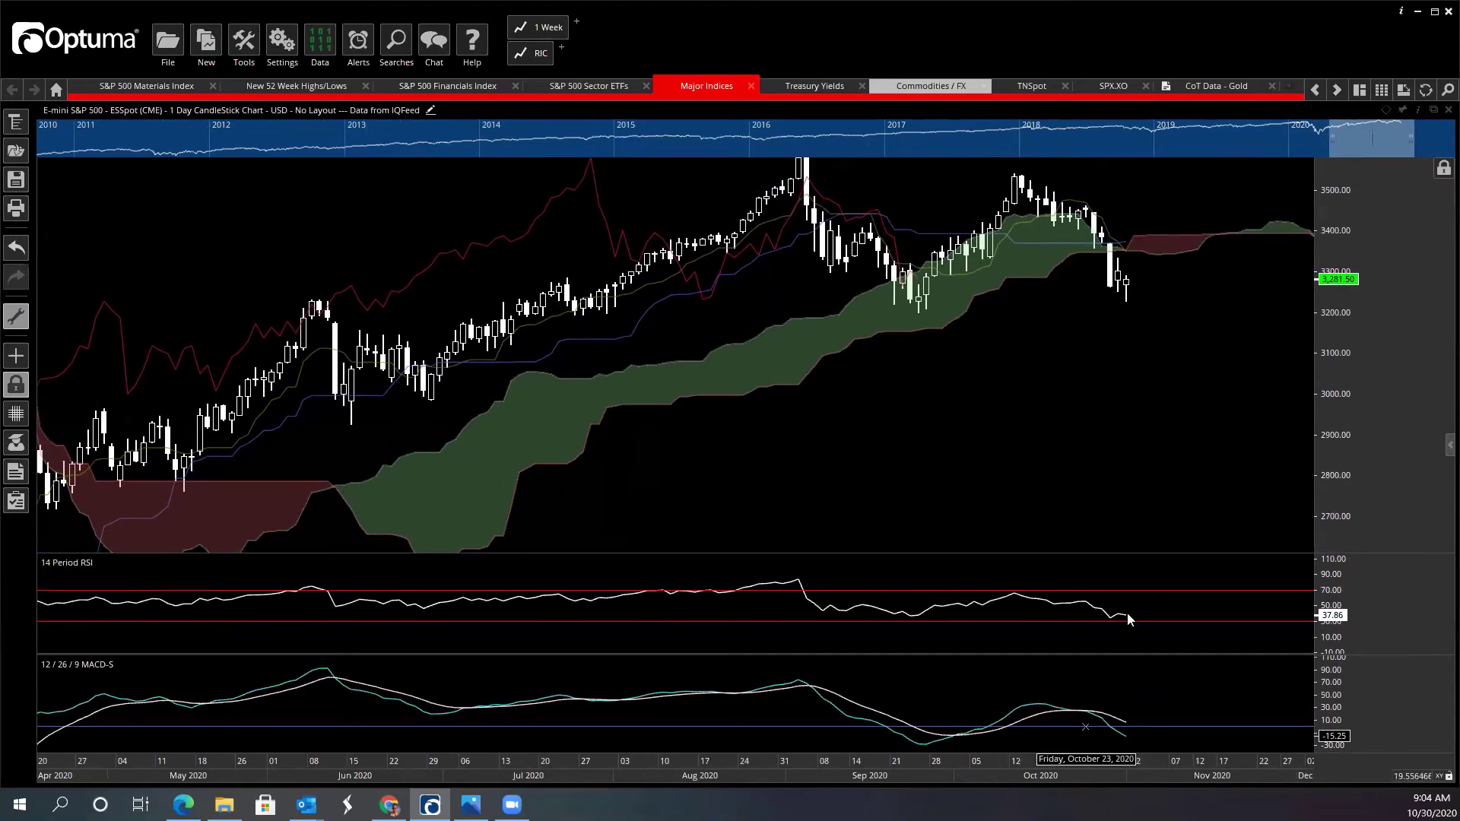
Step: Pan the daily chart to earlier months and rescale its price axis to about 2700–3700
drag(1317, 481, 1198, 509)
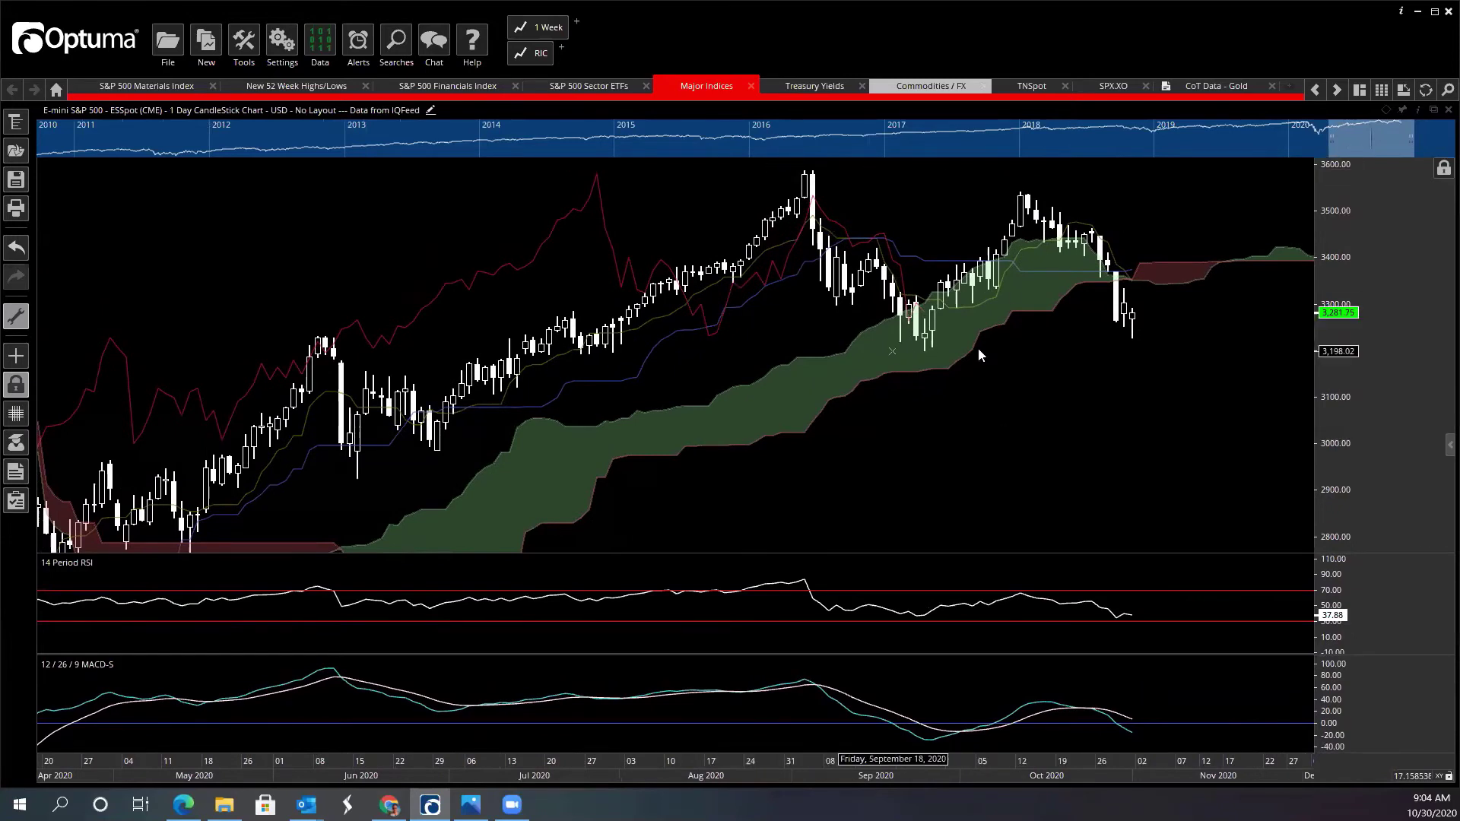
drag(1116, 369, 1136, 378)
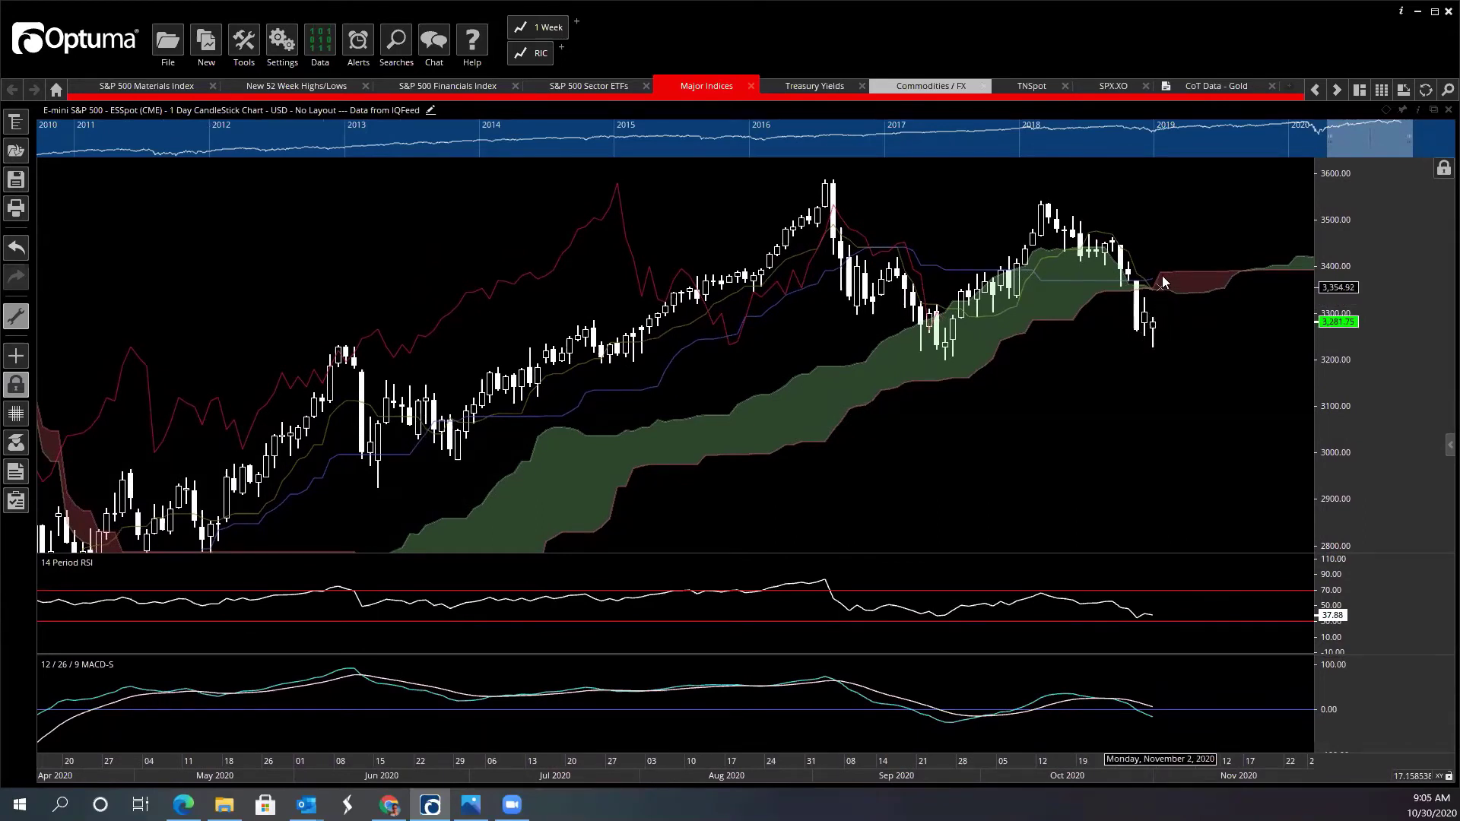
mouse_move(1171, 295)
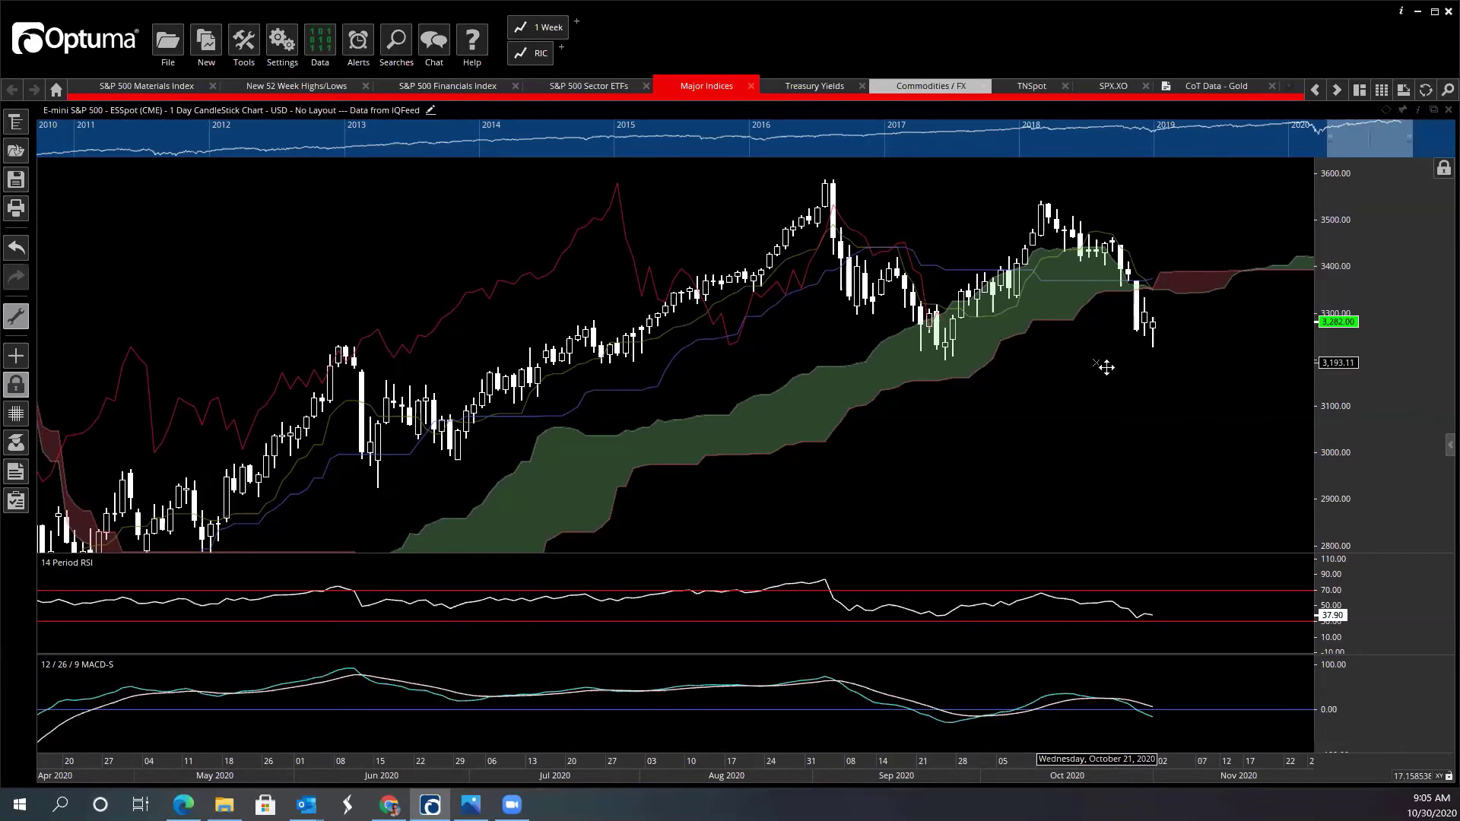
drag(1106, 367, 1129, 373)
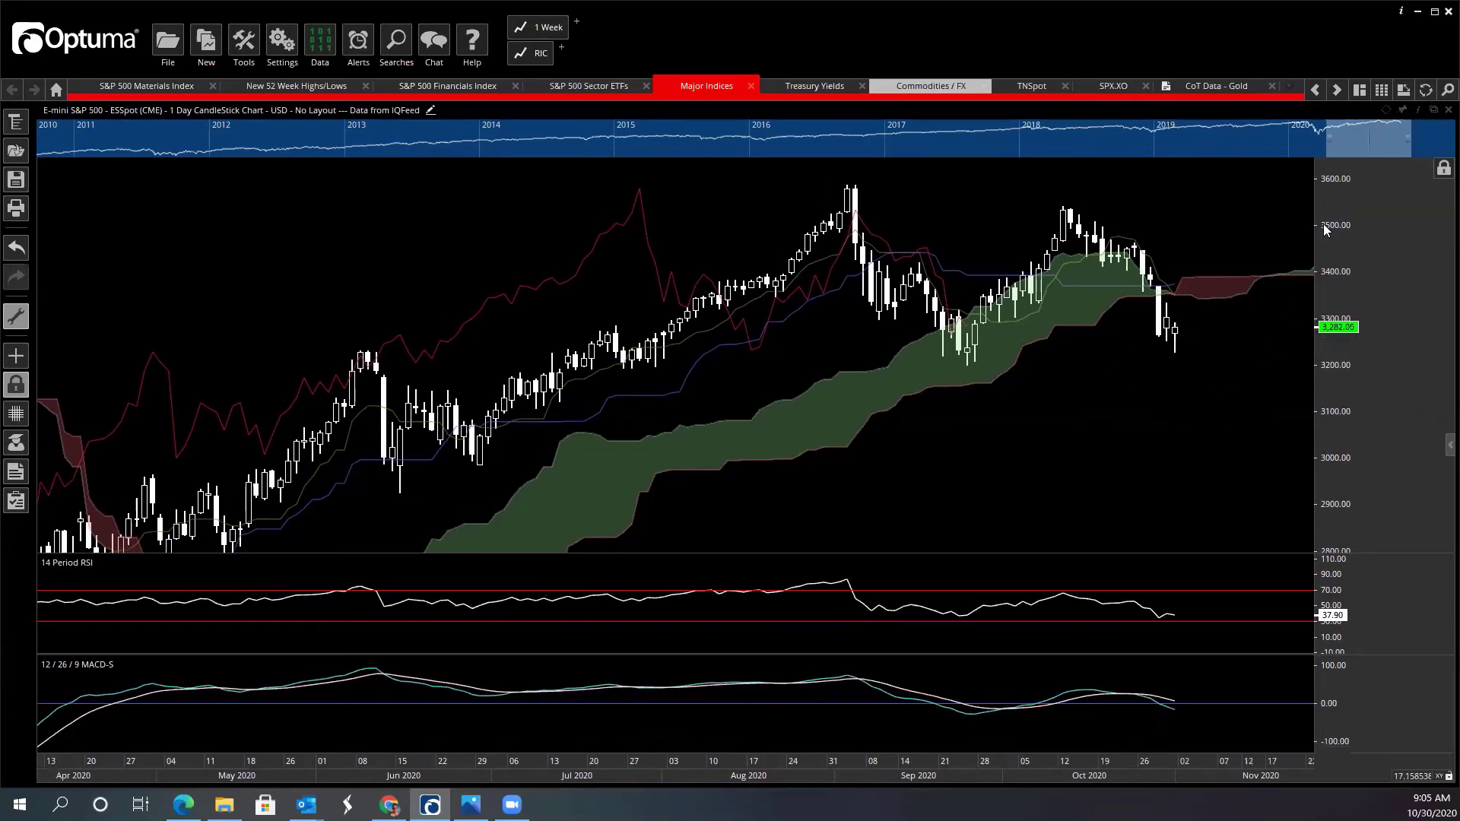
mouse_move(1197, 298)
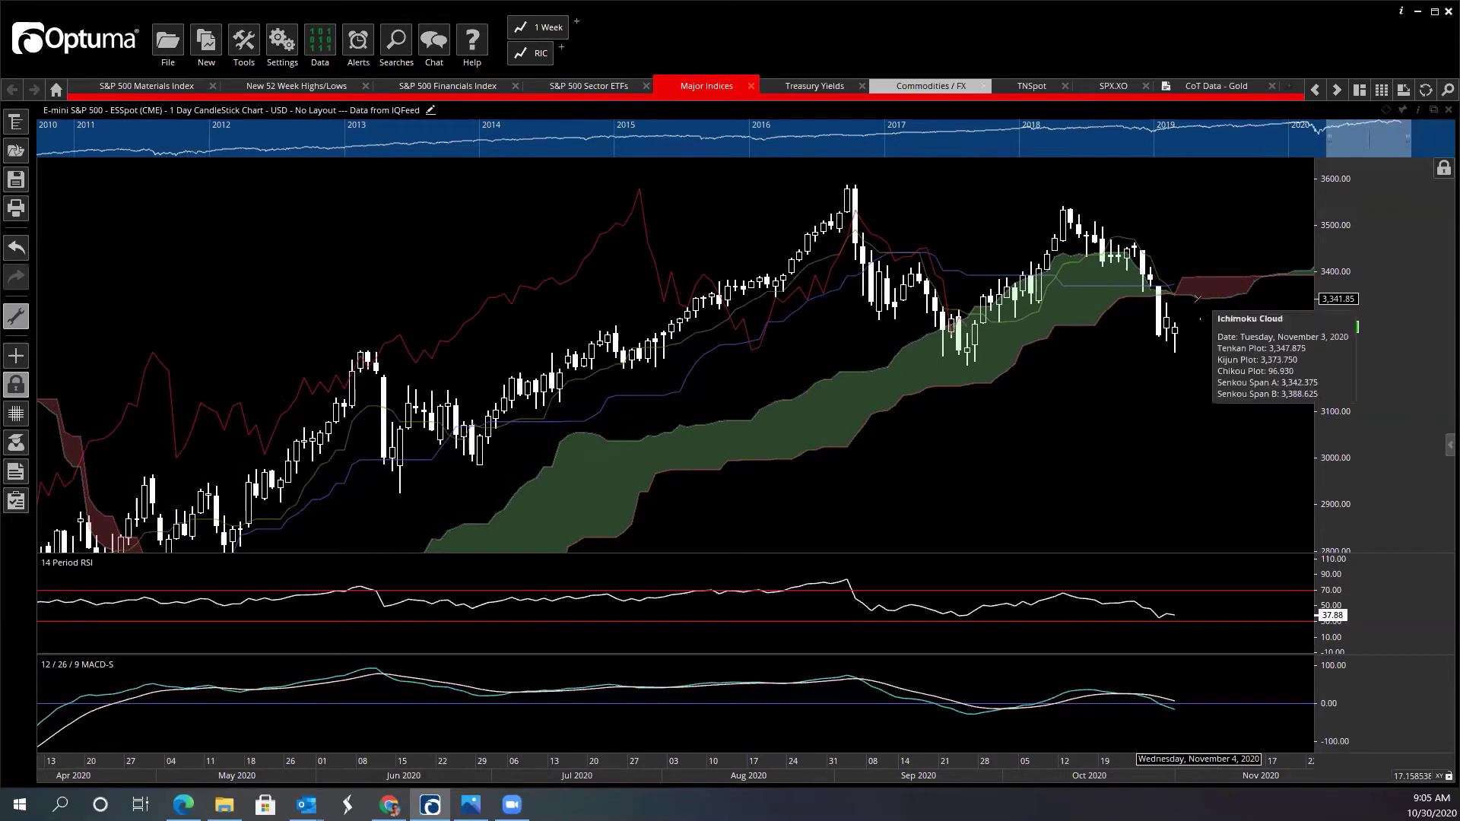
drag(1134, 378, 1174, 372)
scroll(966, 472, down, 5)
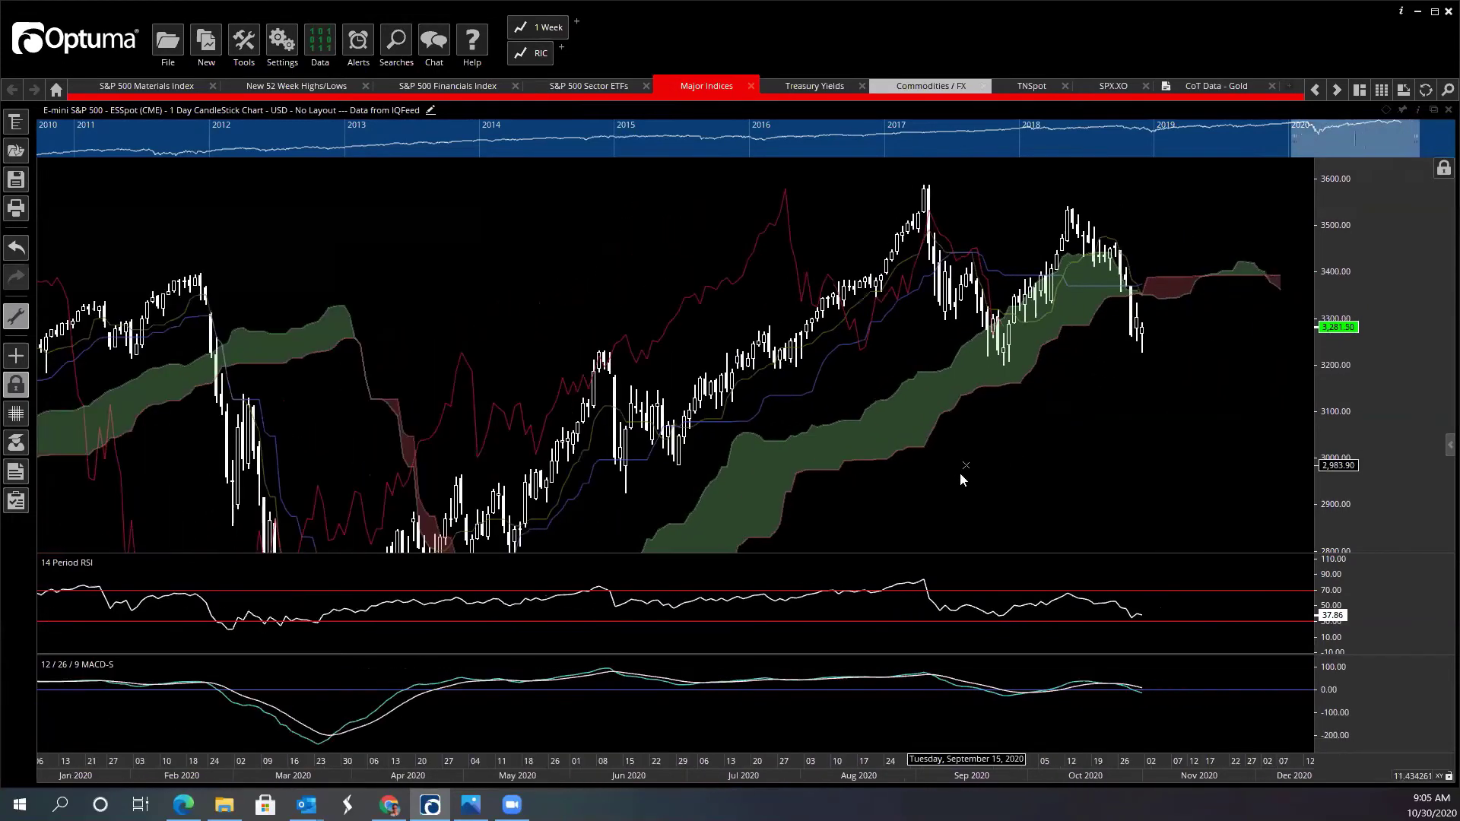
drag(1327, 275, 1316, 298)
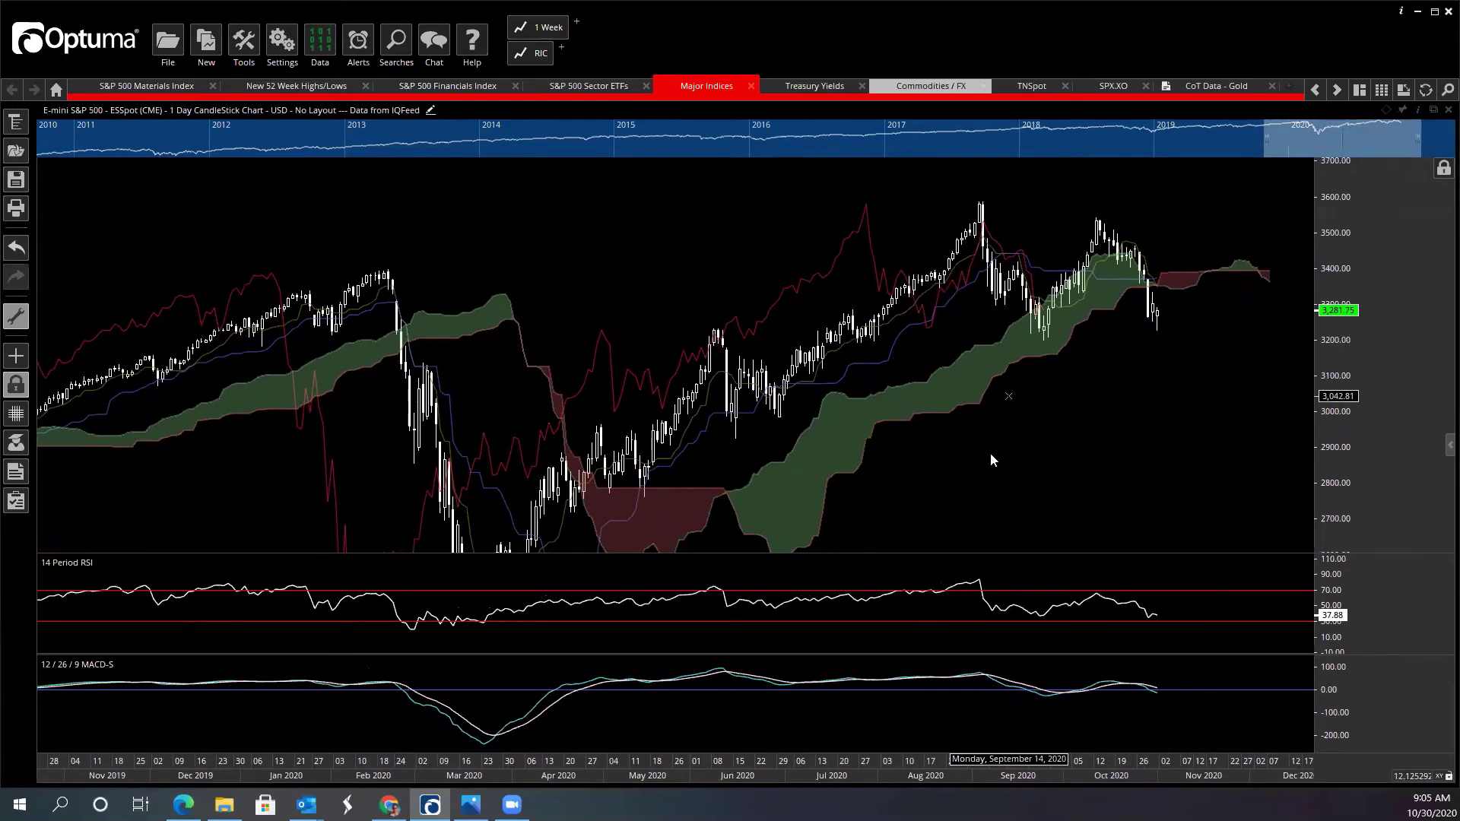
scroll(991, 454, up, 5)
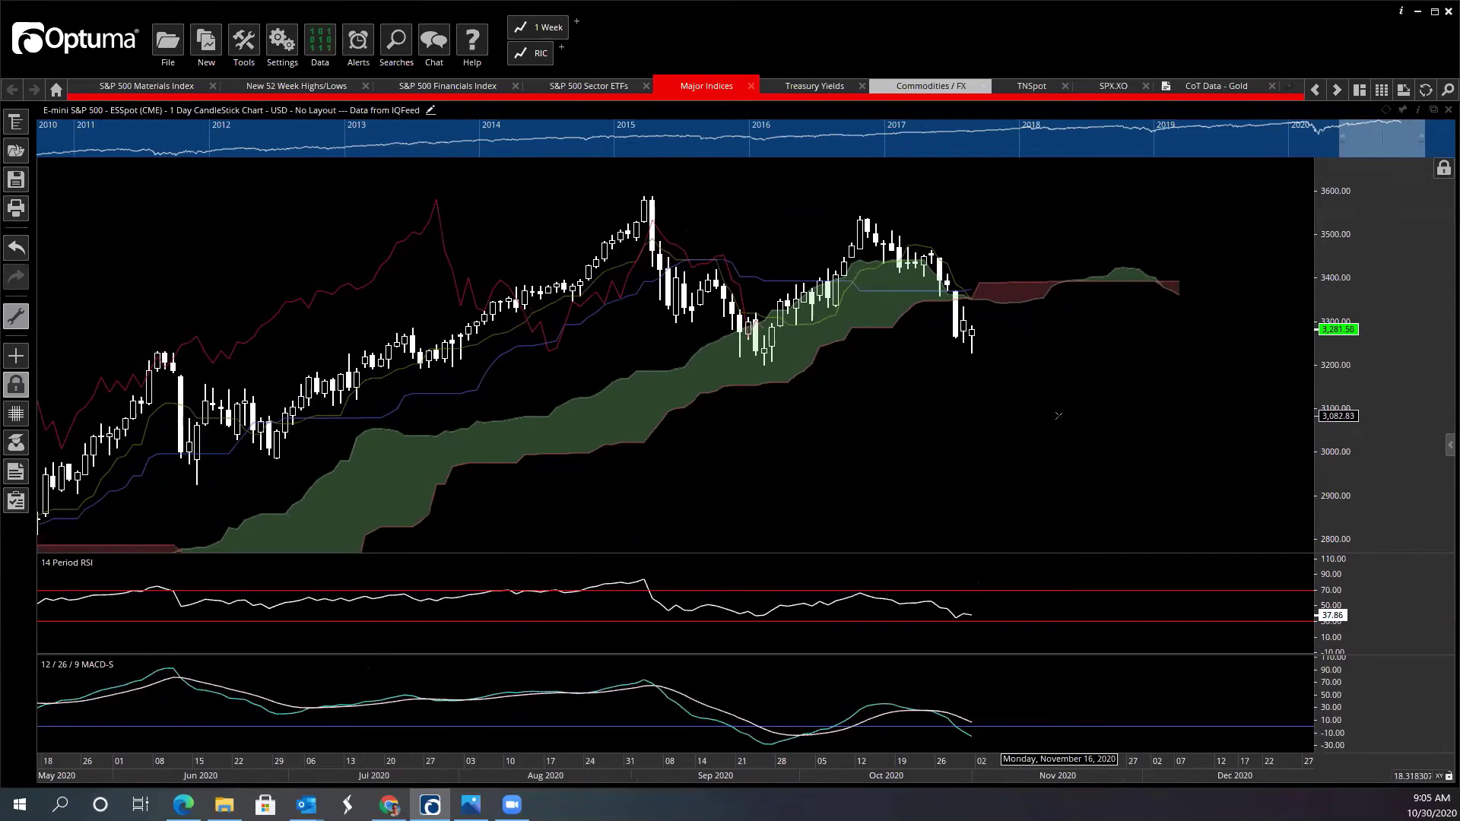
right_click(285, 236)
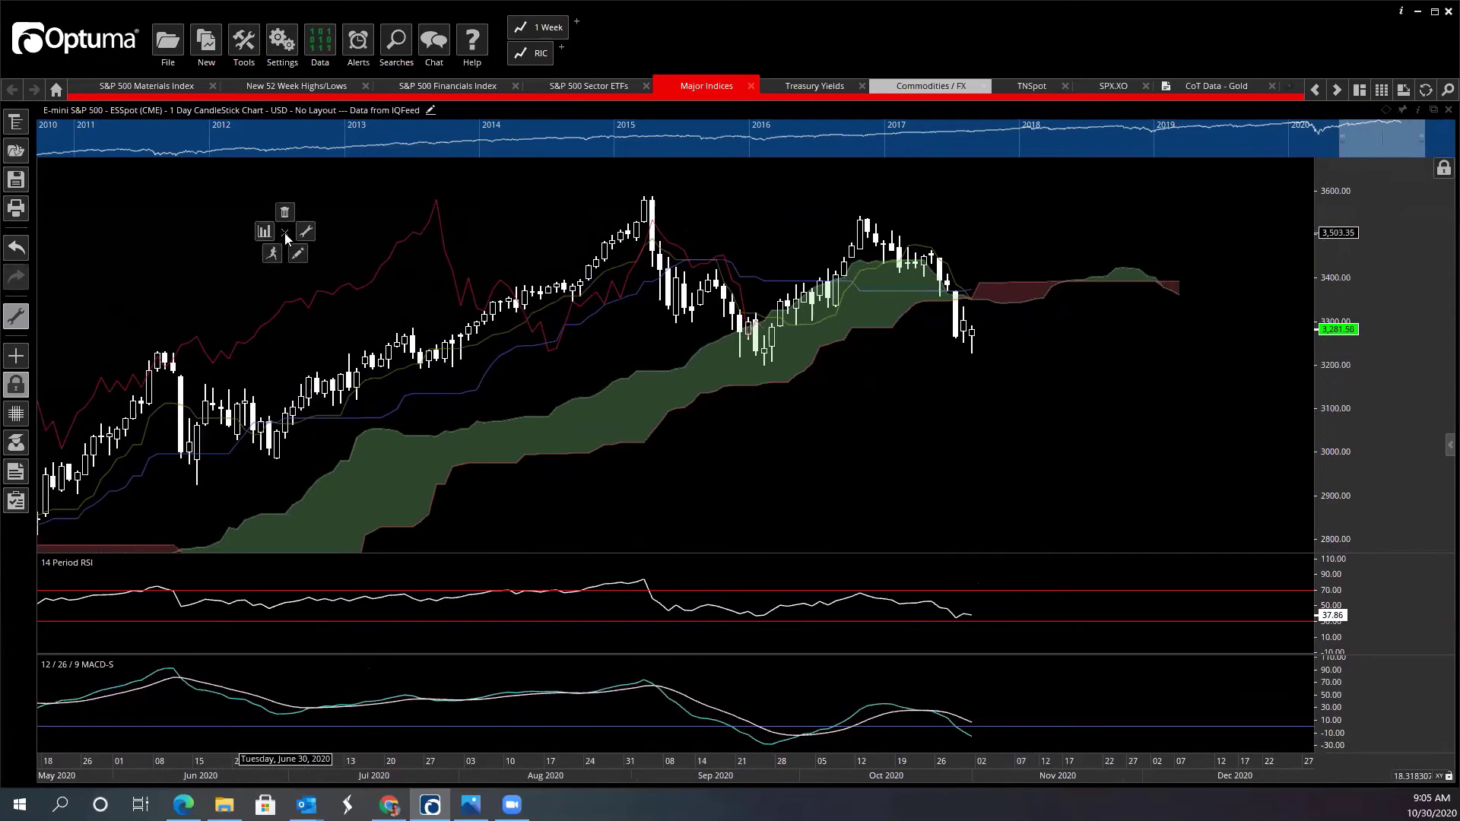
click(287, 238)
click(350, 228)
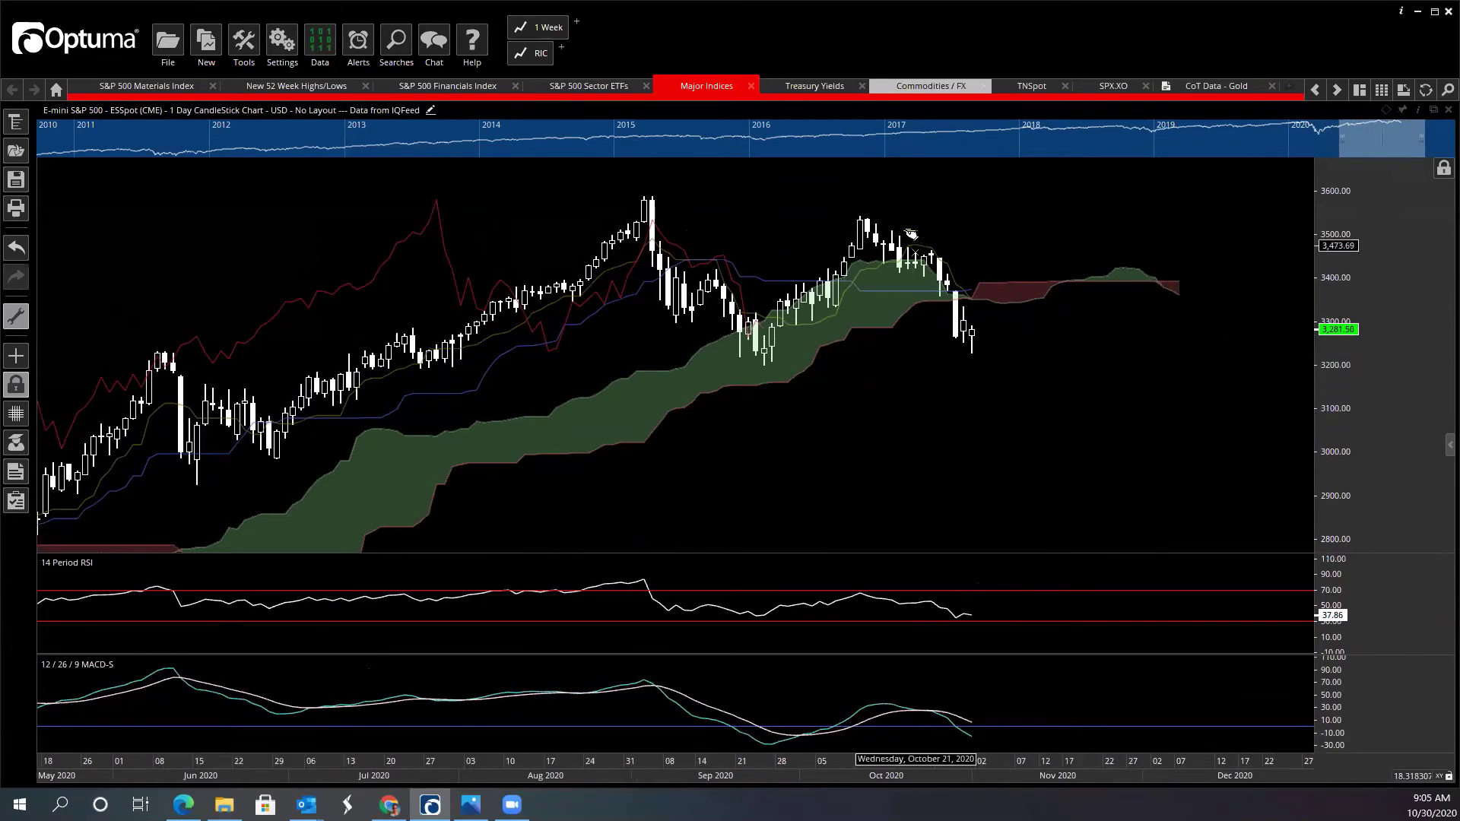
drag(859, 219, 1036, 303)
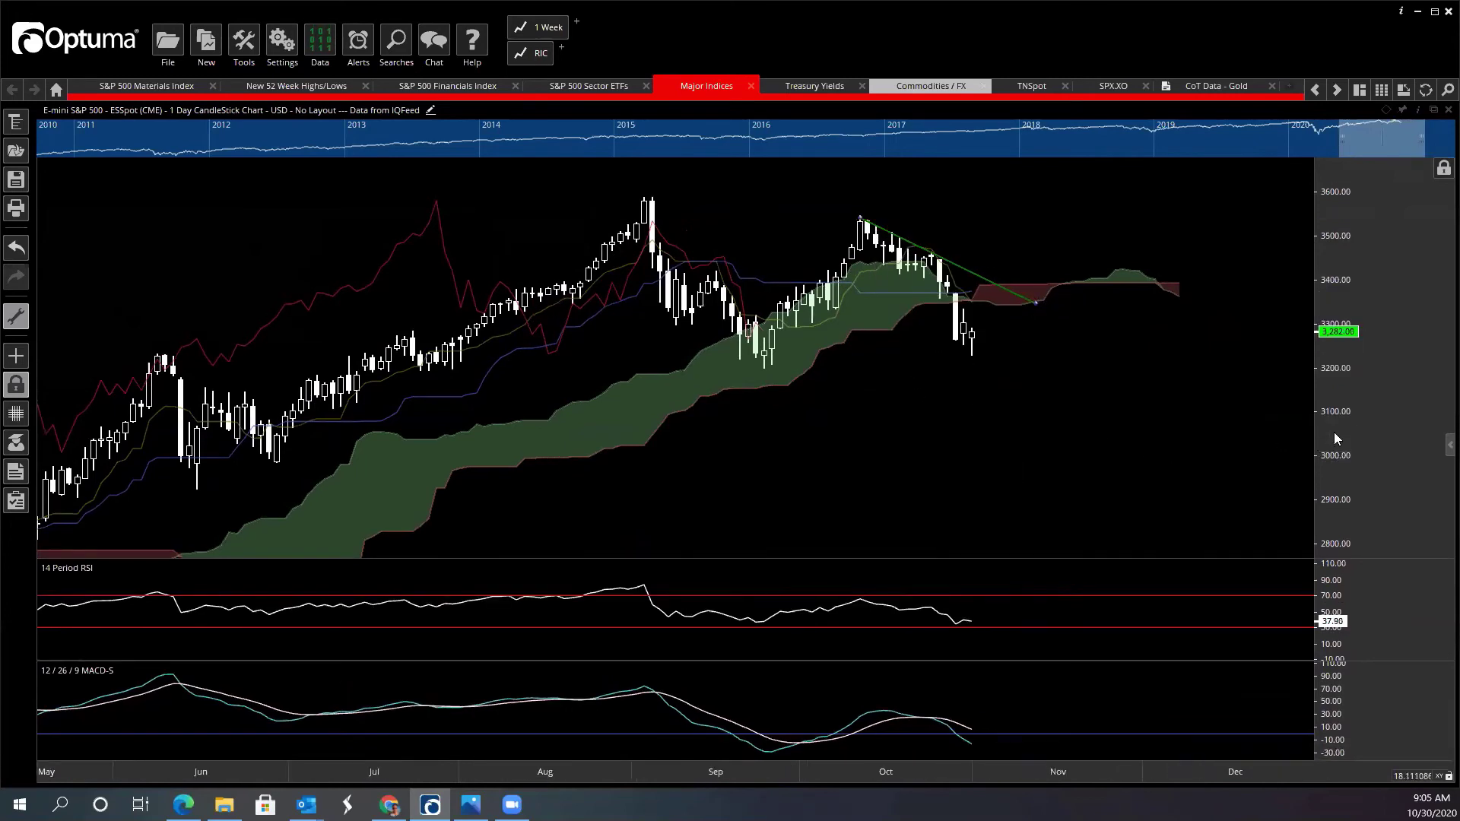
scroll(1085, 385, up, 2)
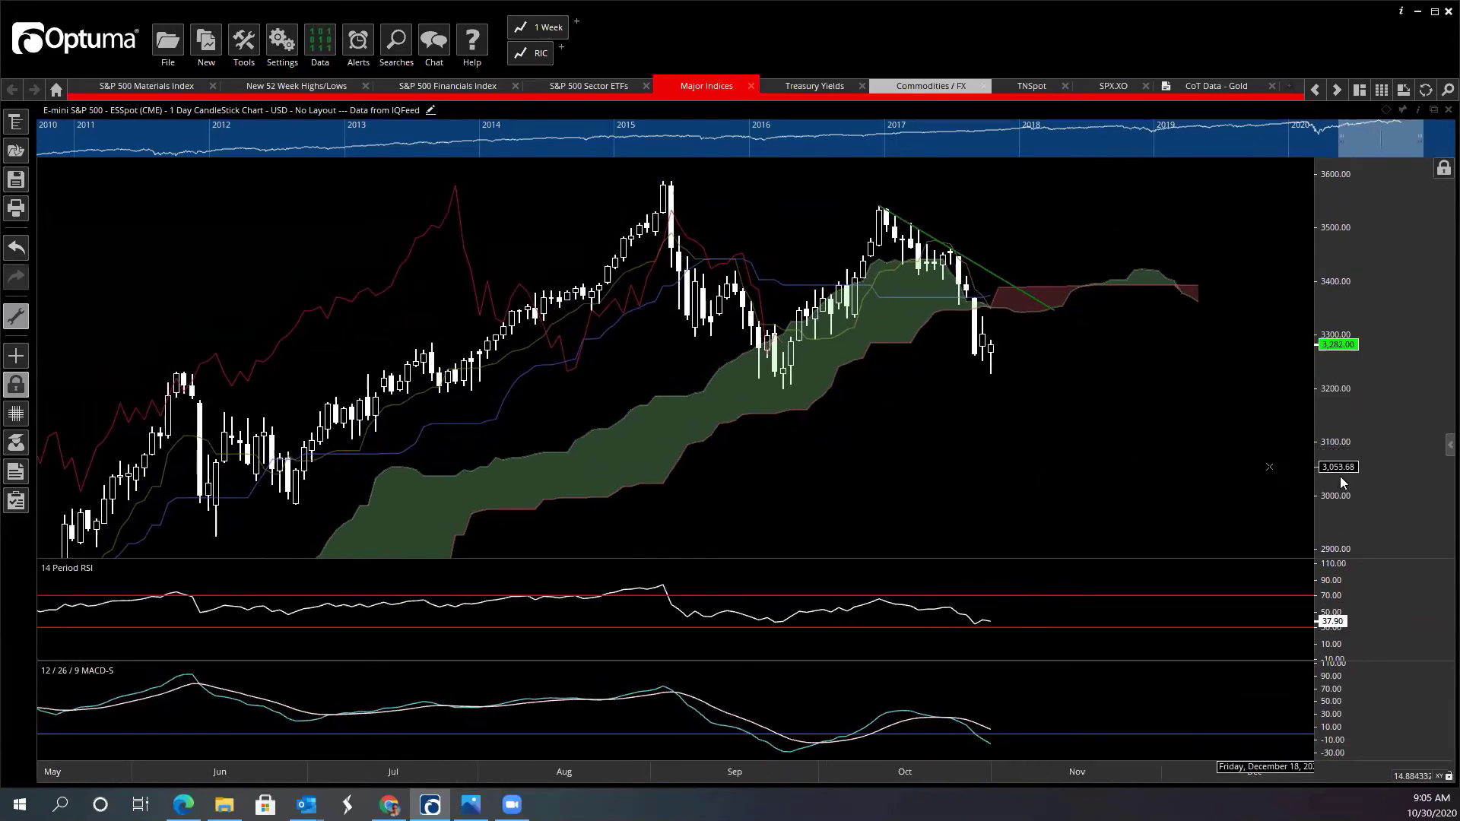
scroll(1341, 478, up, 2)
scroll(1019, 430, up, 1)
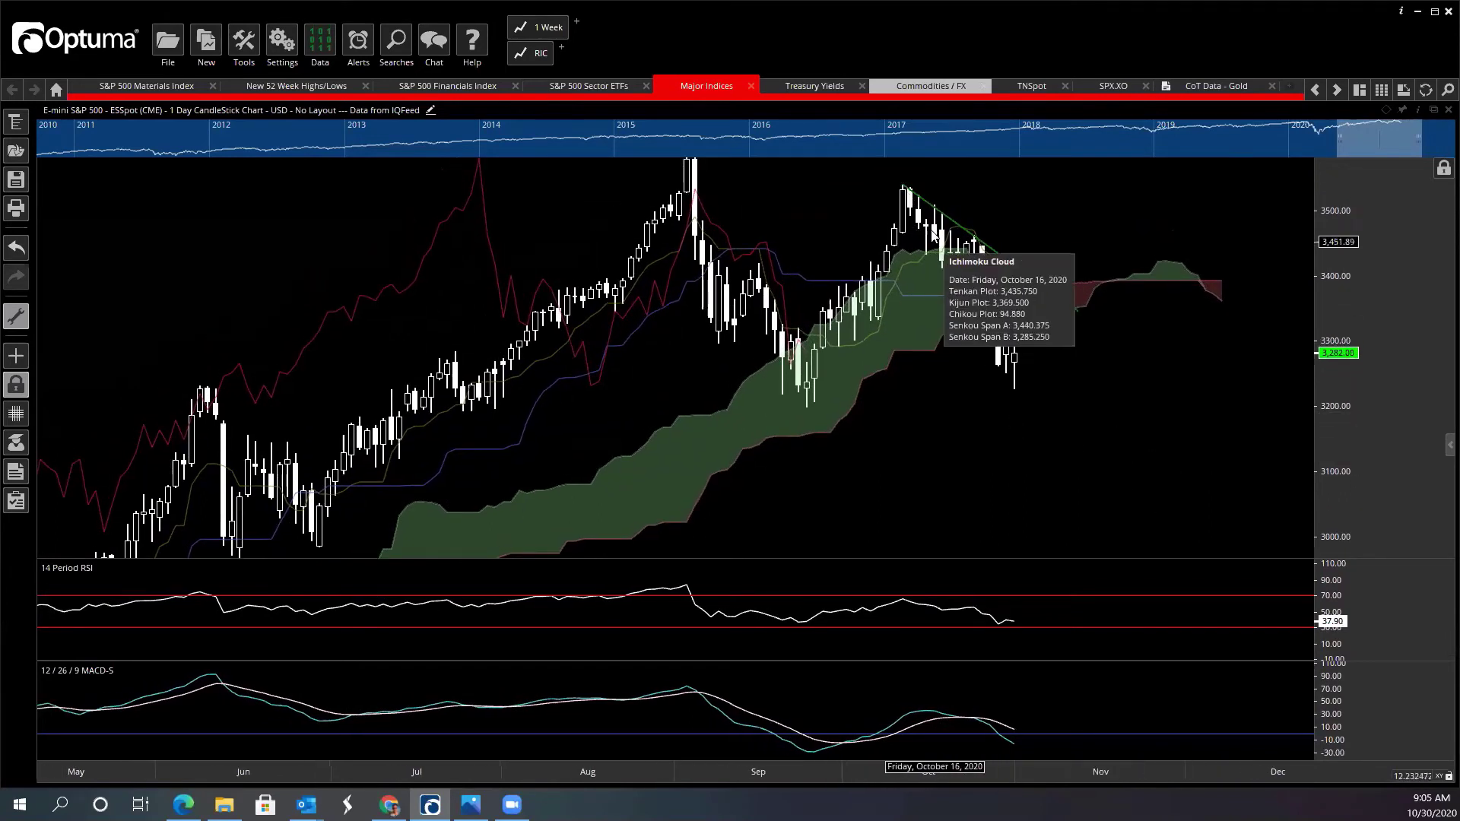
mouse_move(968, 280)
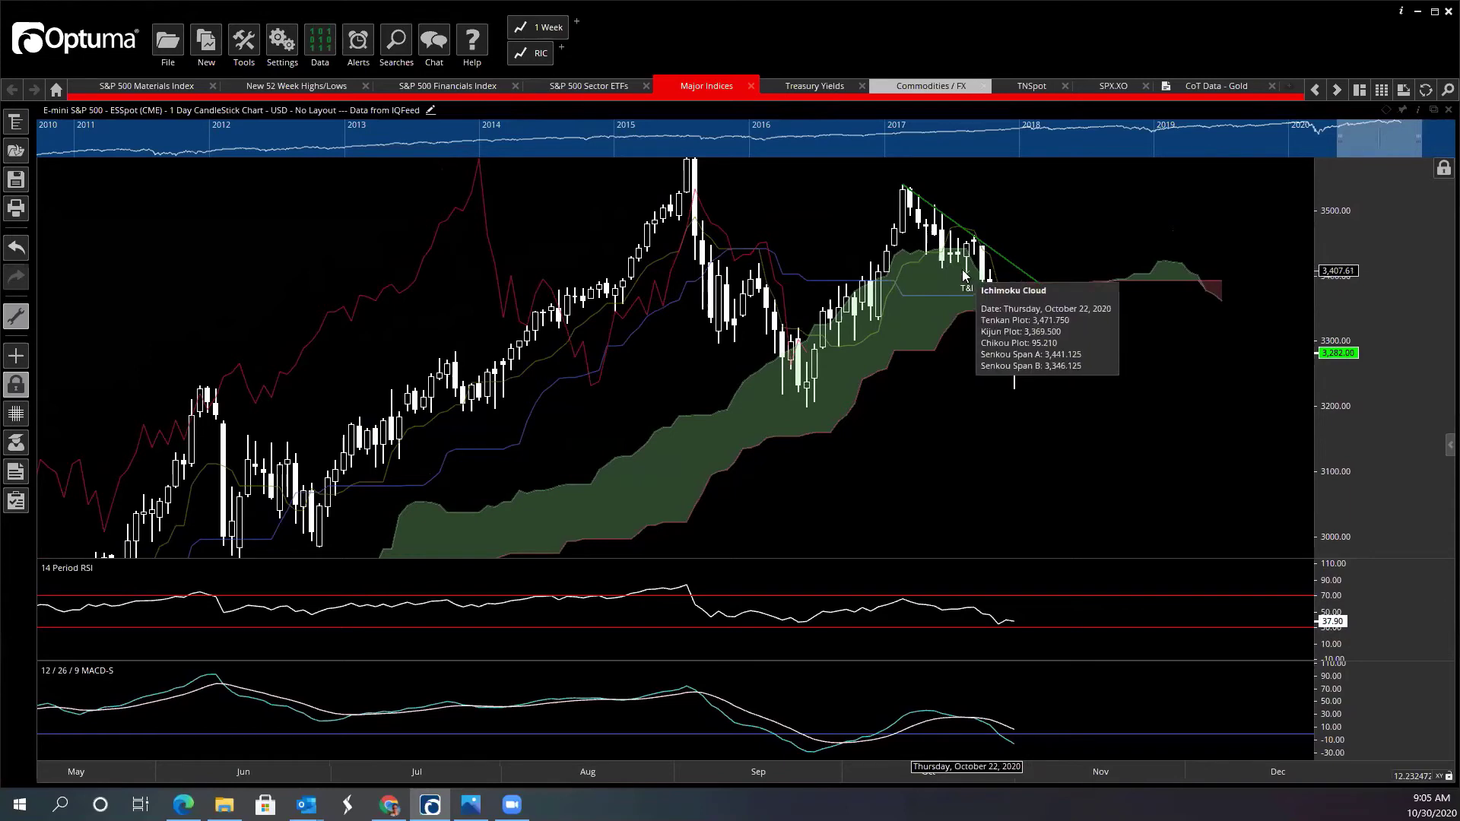
mouse_move(970, 249)
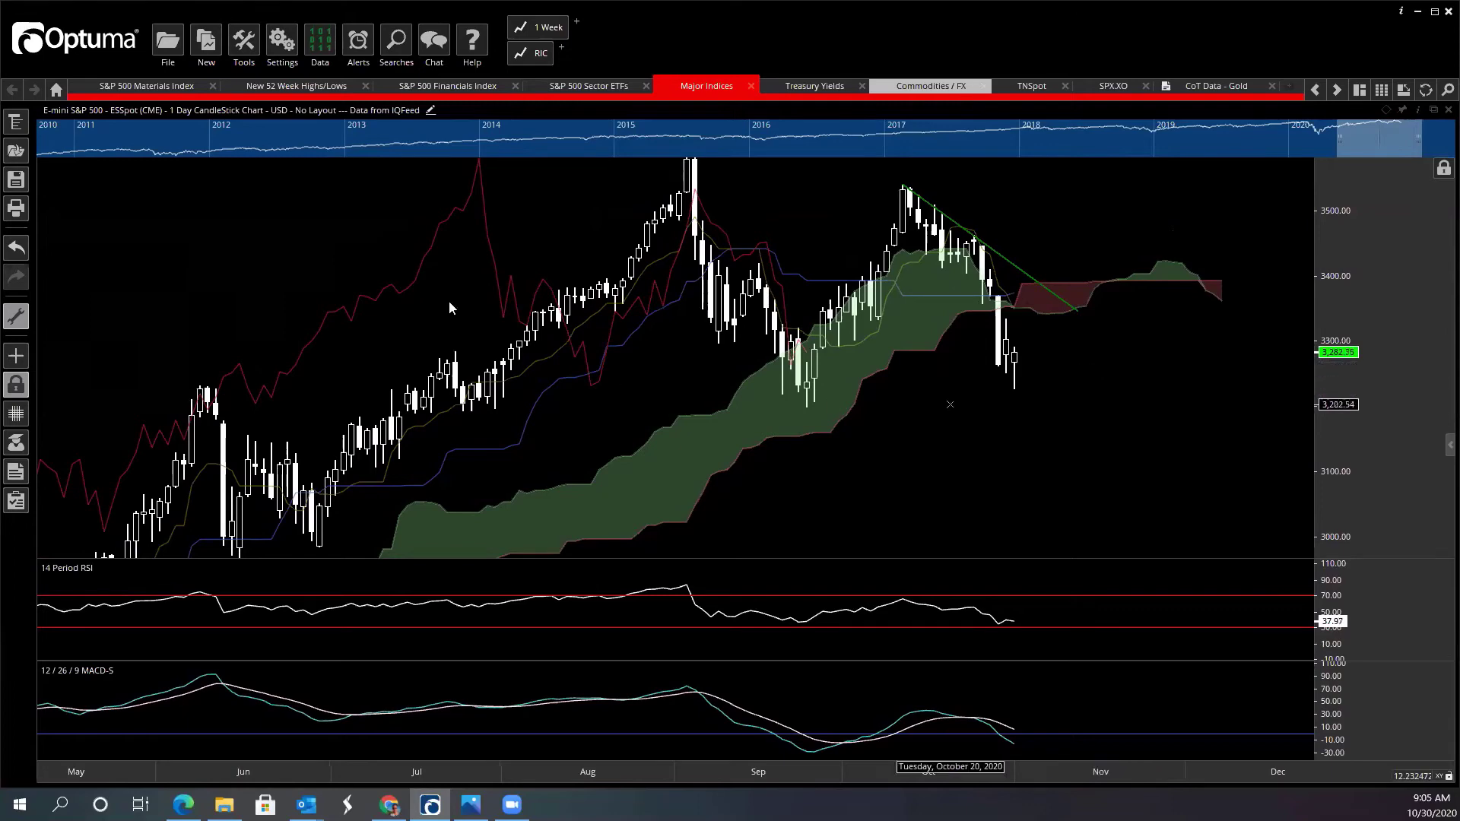
Step: Open the FANG workbook from Recent Workbooks, discarding changes to the previous workbook
click(56, 91)
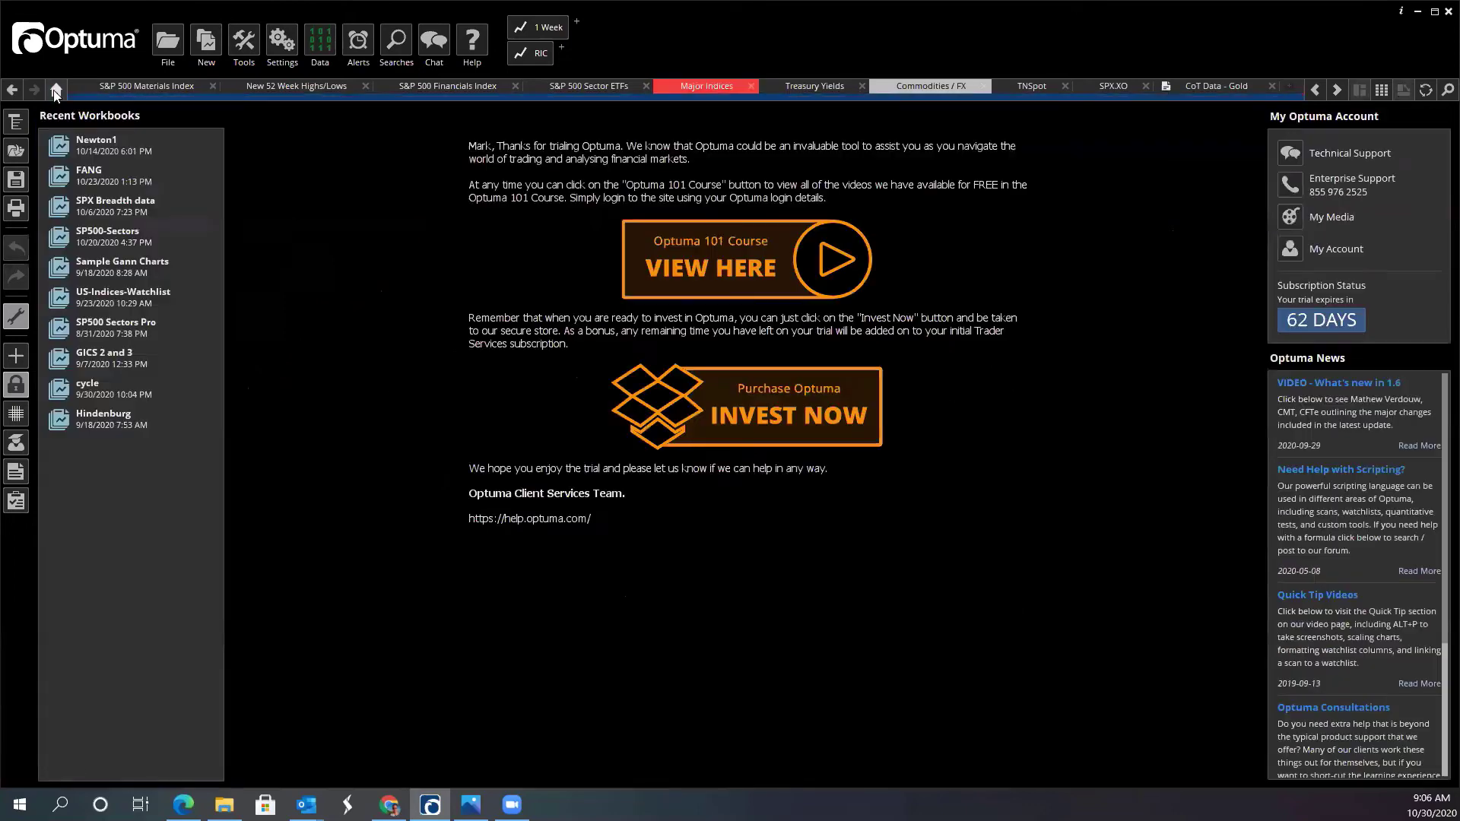
click(81, 169)
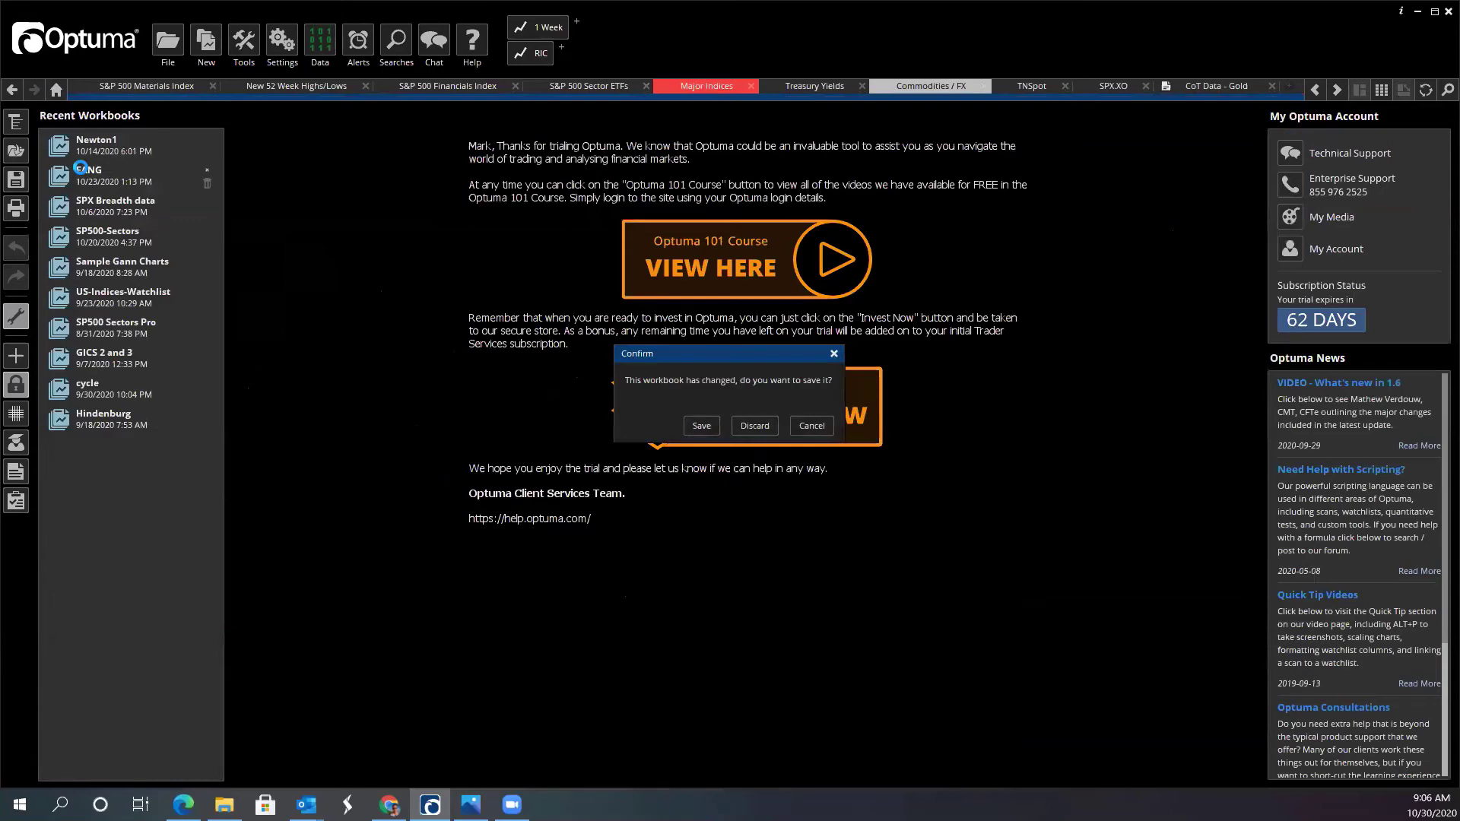
click(732, 418)
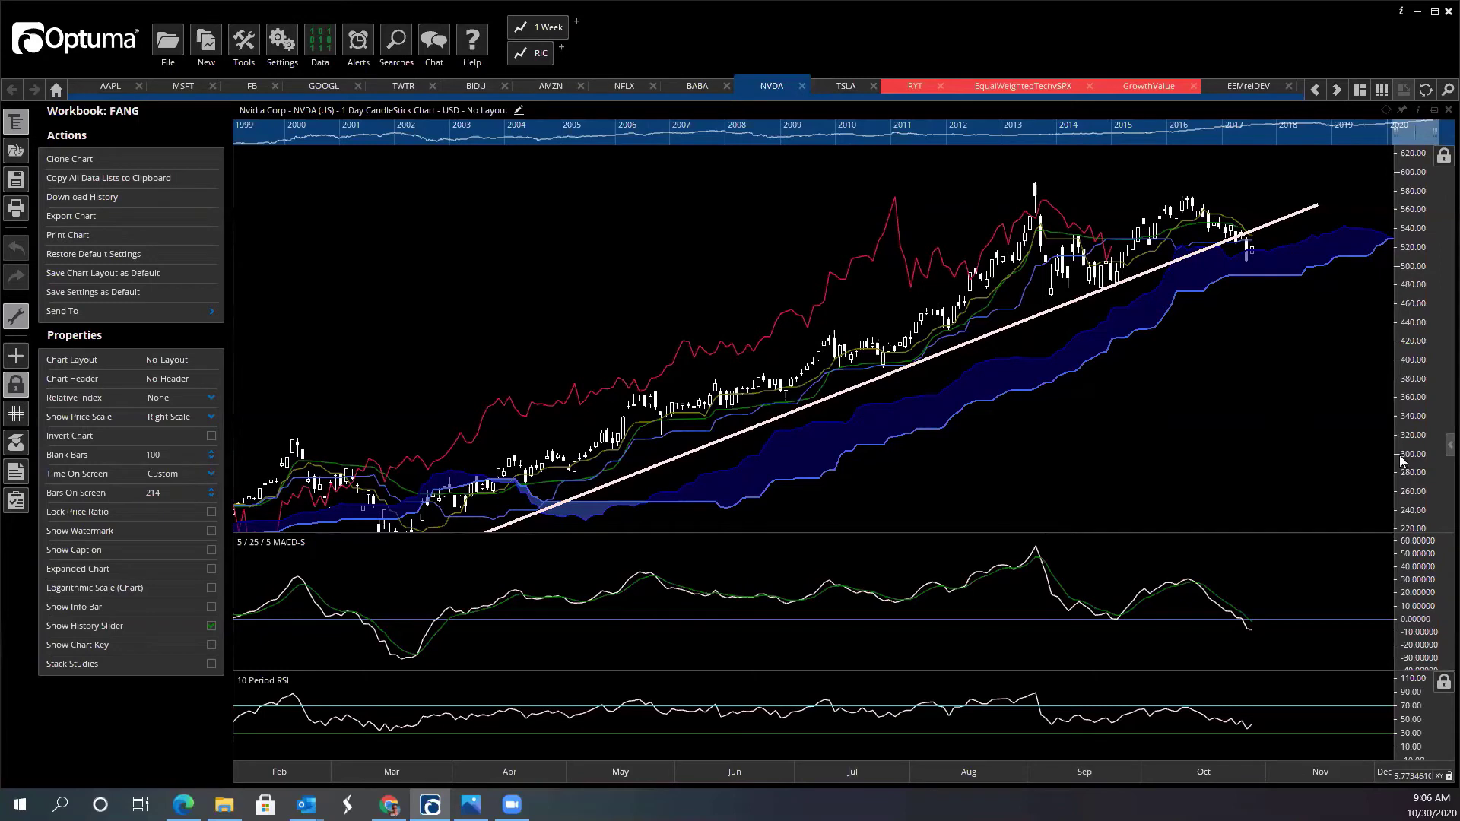
Step: Pan and zoom the NVDA daily chart to review its rising trendline from April
drag(1248, 424, 1213, 423)
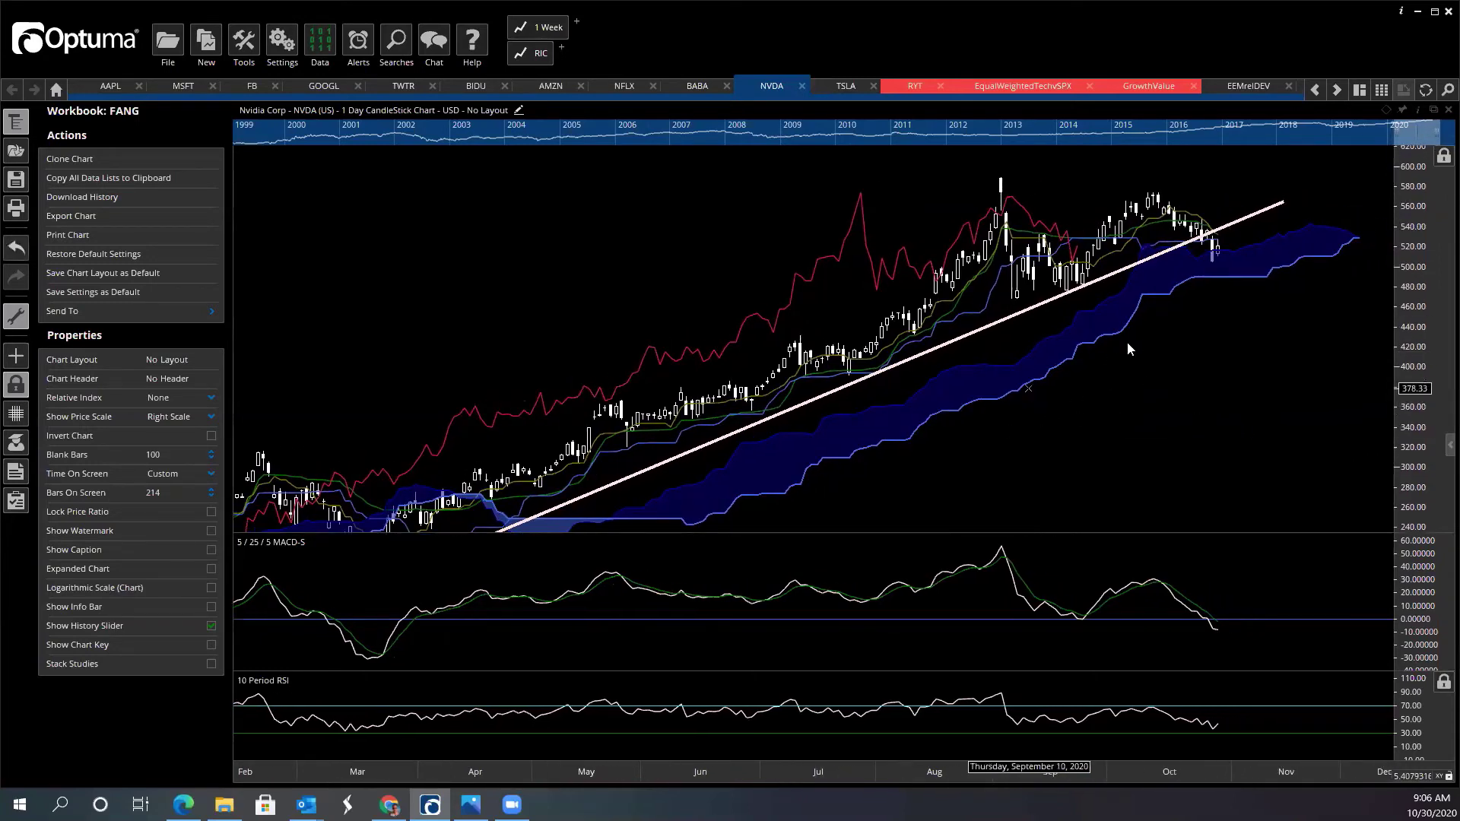
drag(1085, 435, 1158, 449)
scroll(1061, 484, down, 2)
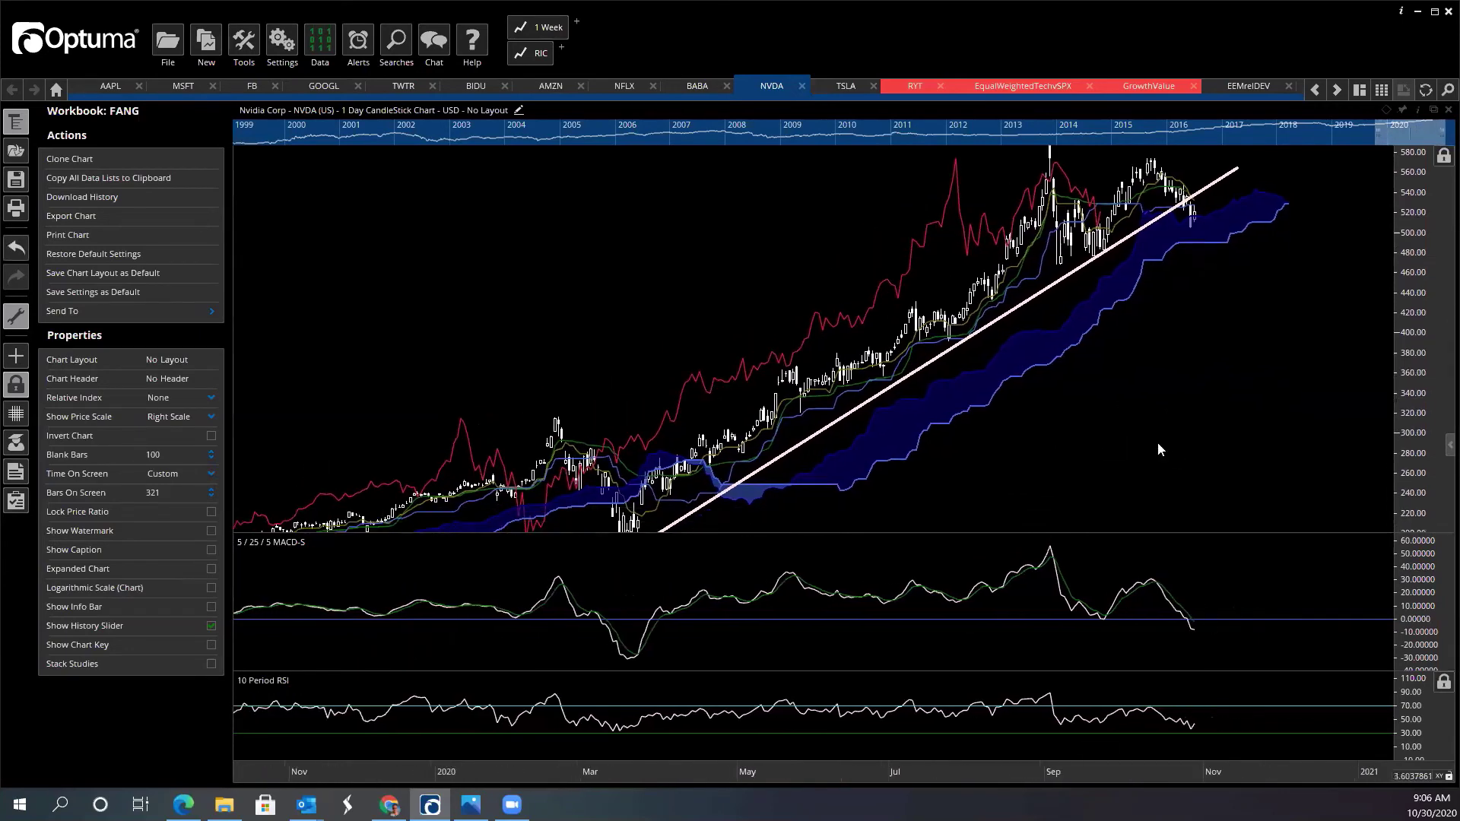
scroll(1158, 449, up, 2)
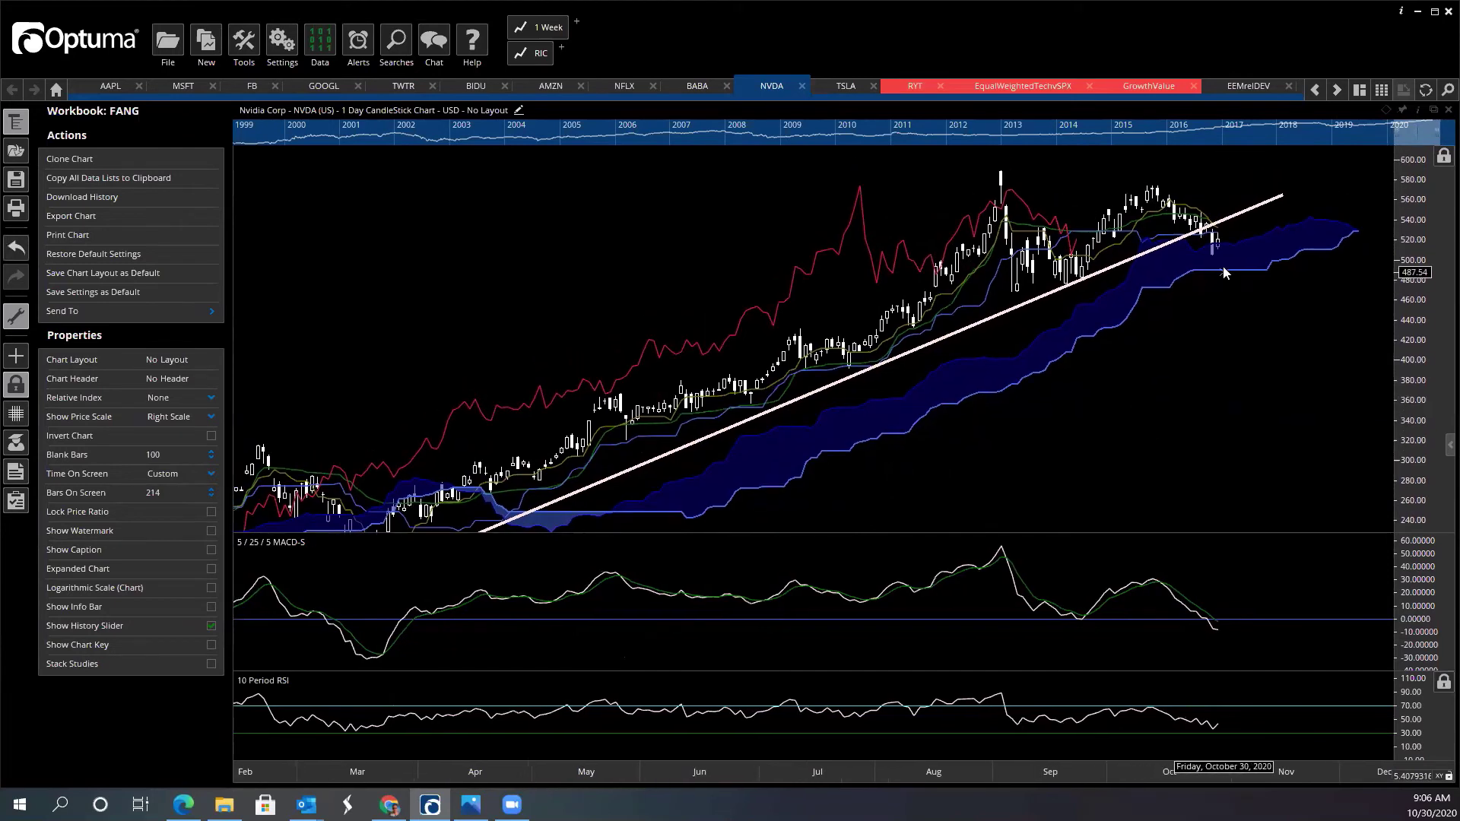
mouse_move(1214, 243)
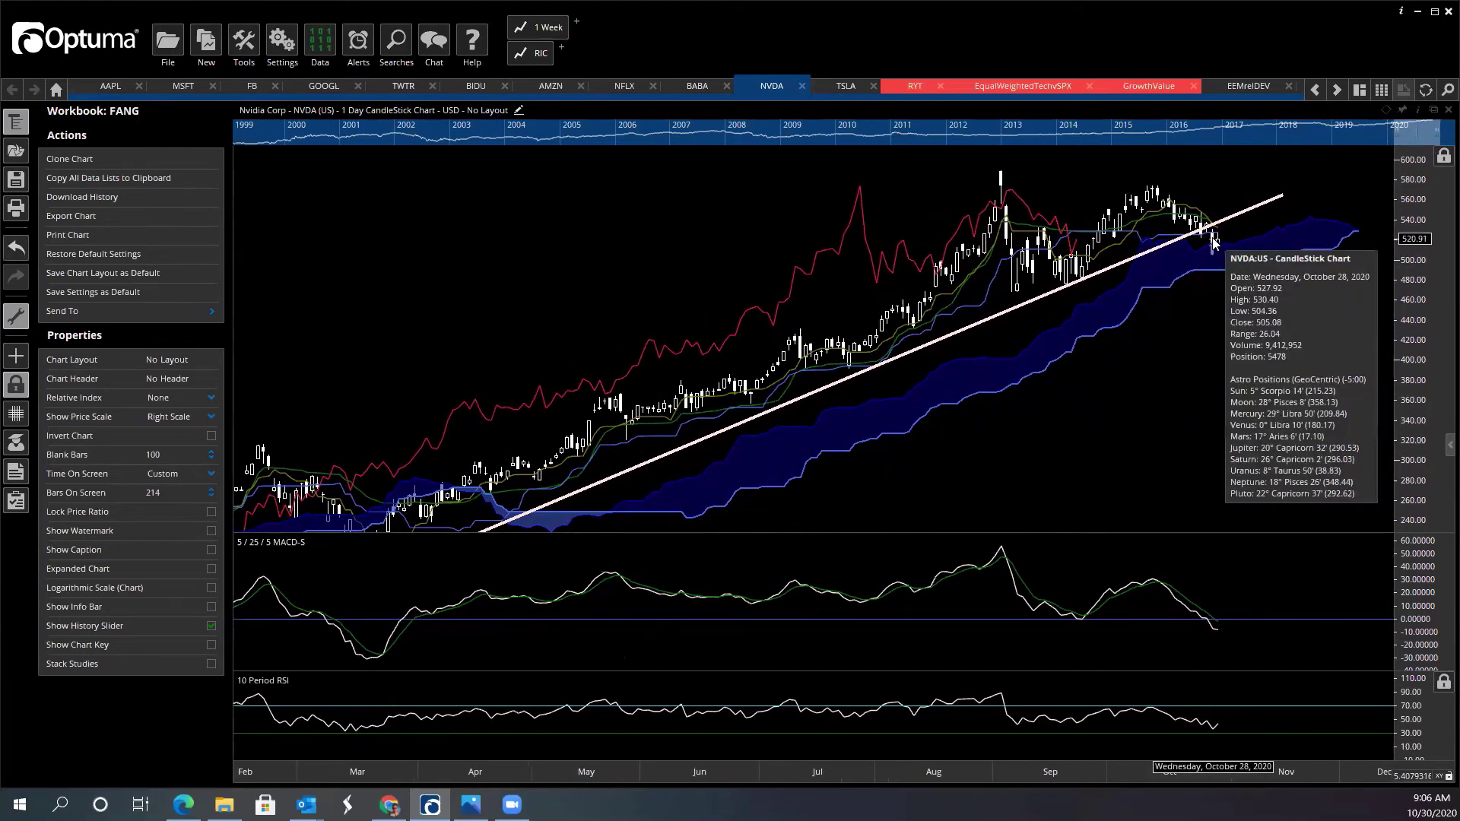
drag(779, 245, 807, 237)
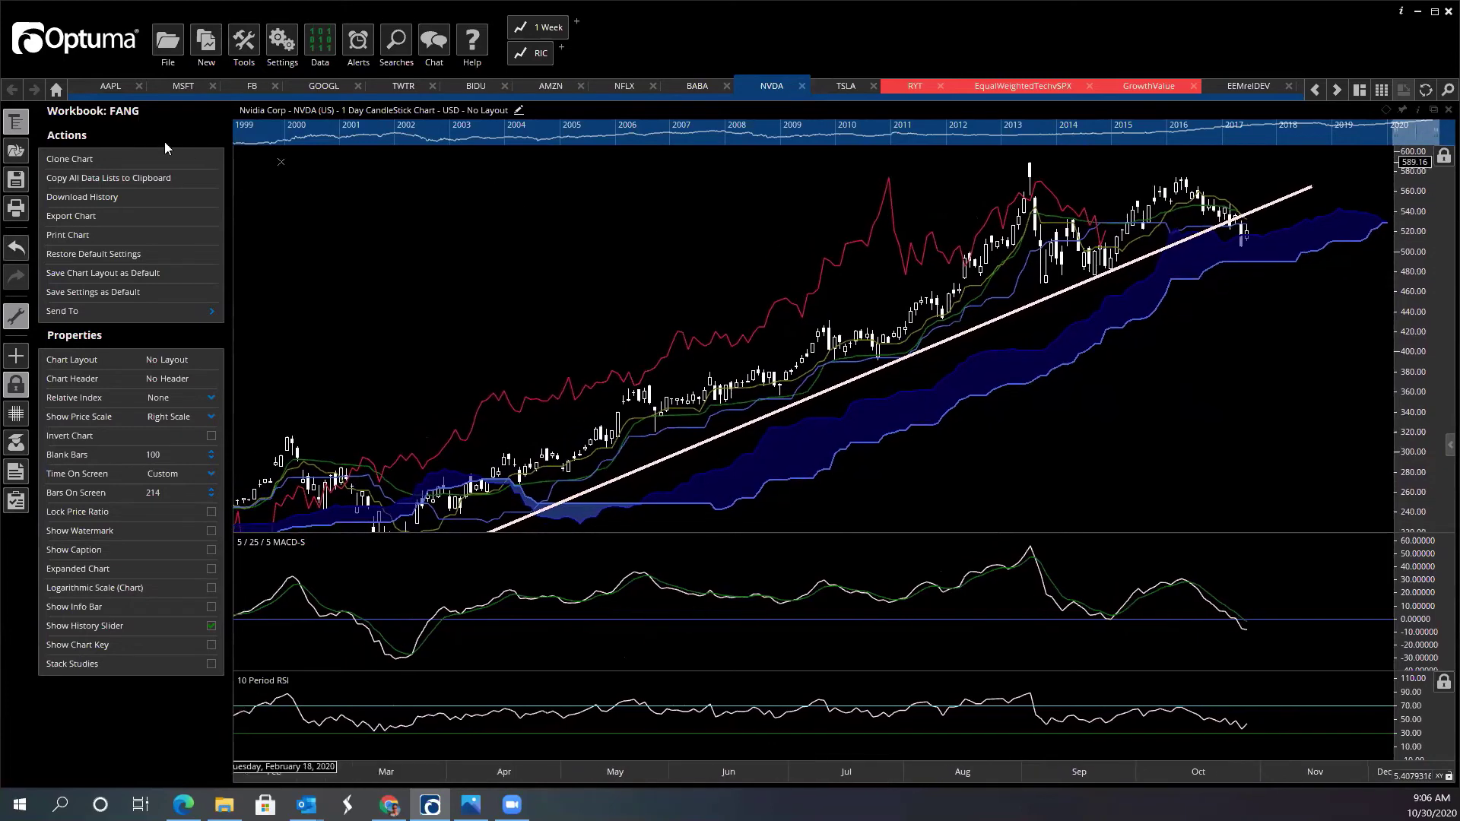
Step: Switch to the AAPL daily chart, pan back to earlier months, and open the '1 Day' period list
click(99, 88)
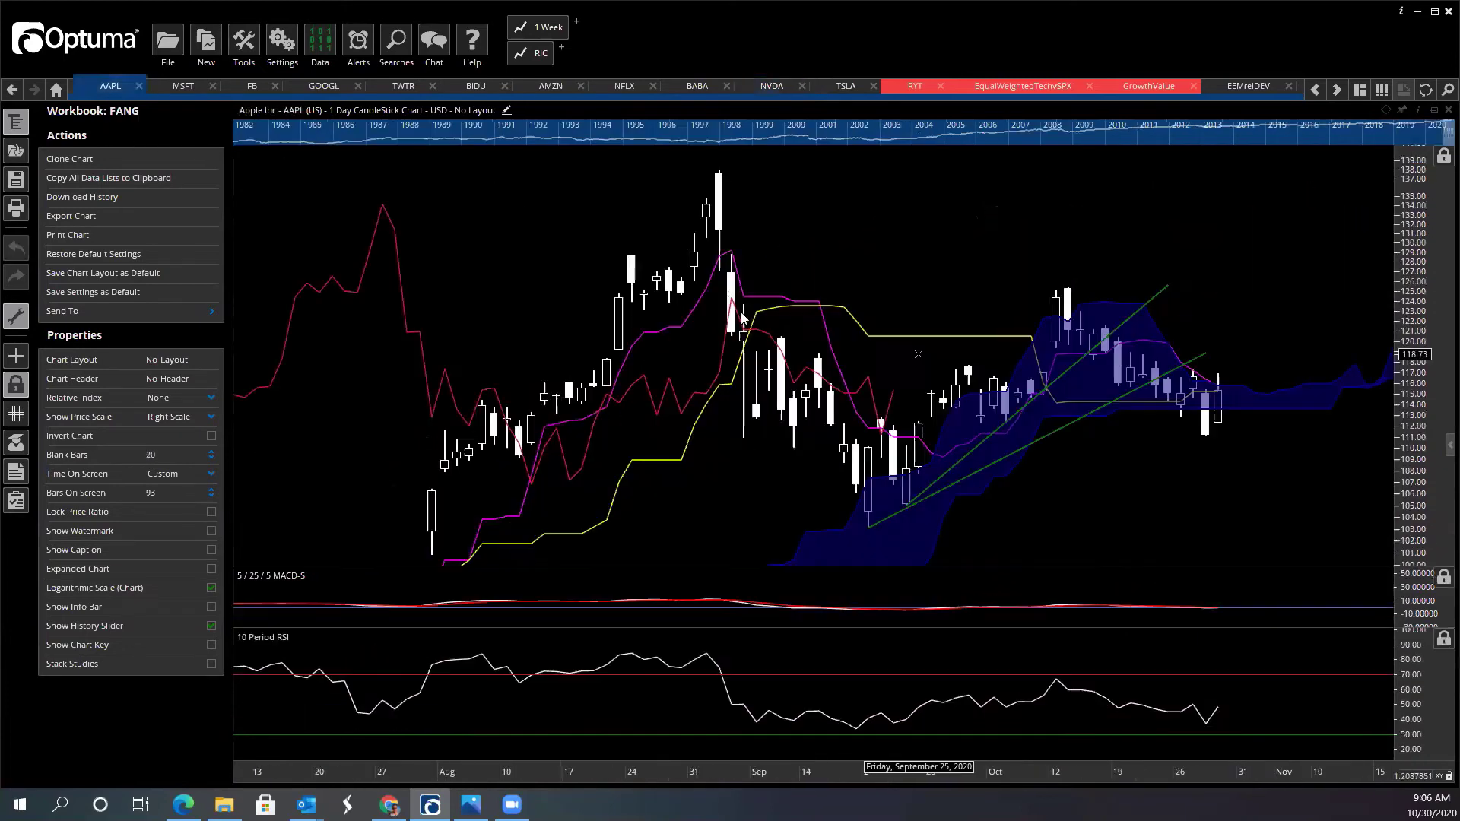
scroll(1152, 331, up, 4)
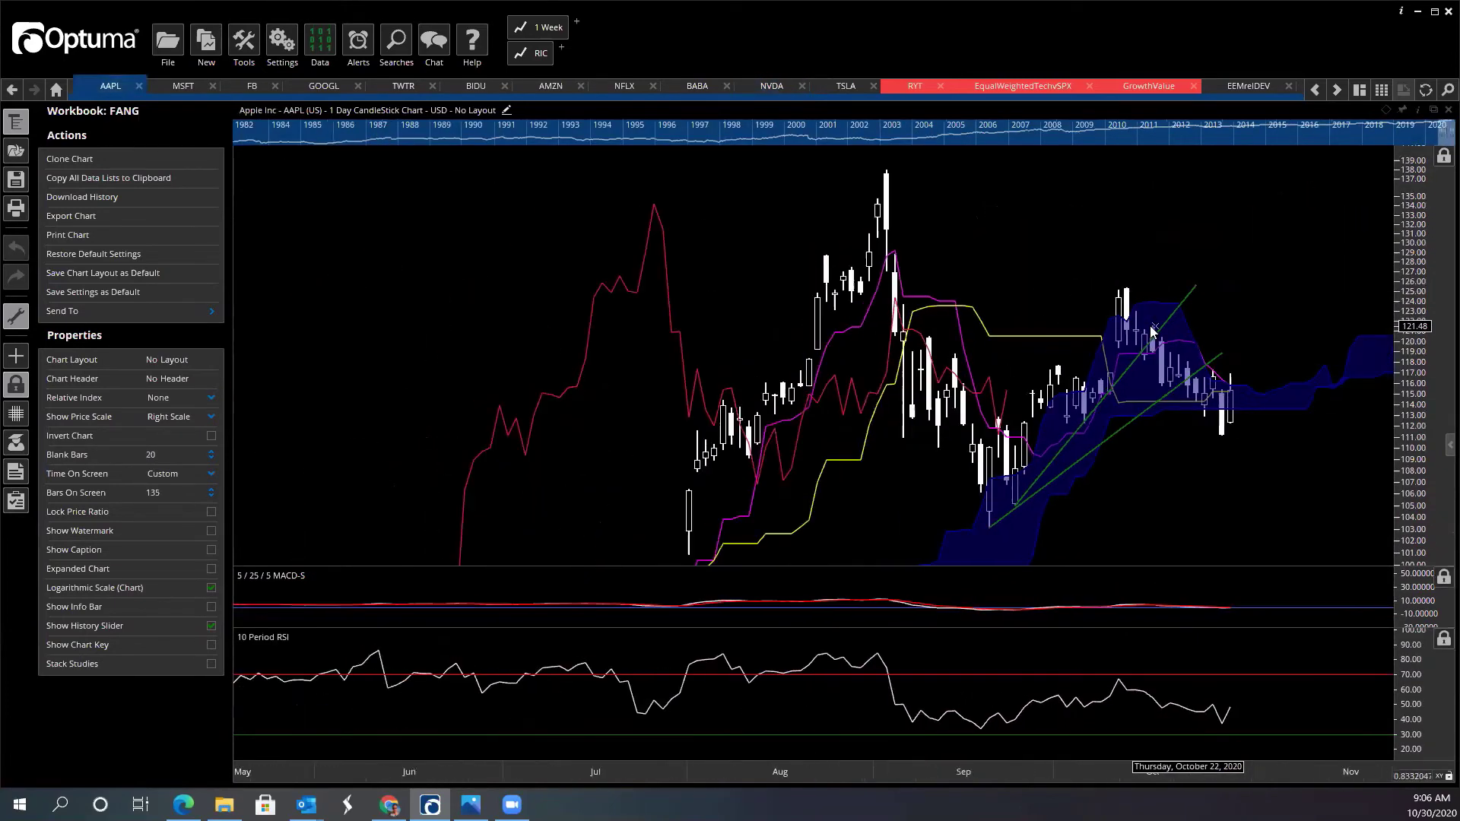
scroll(761, 504, up, 6)
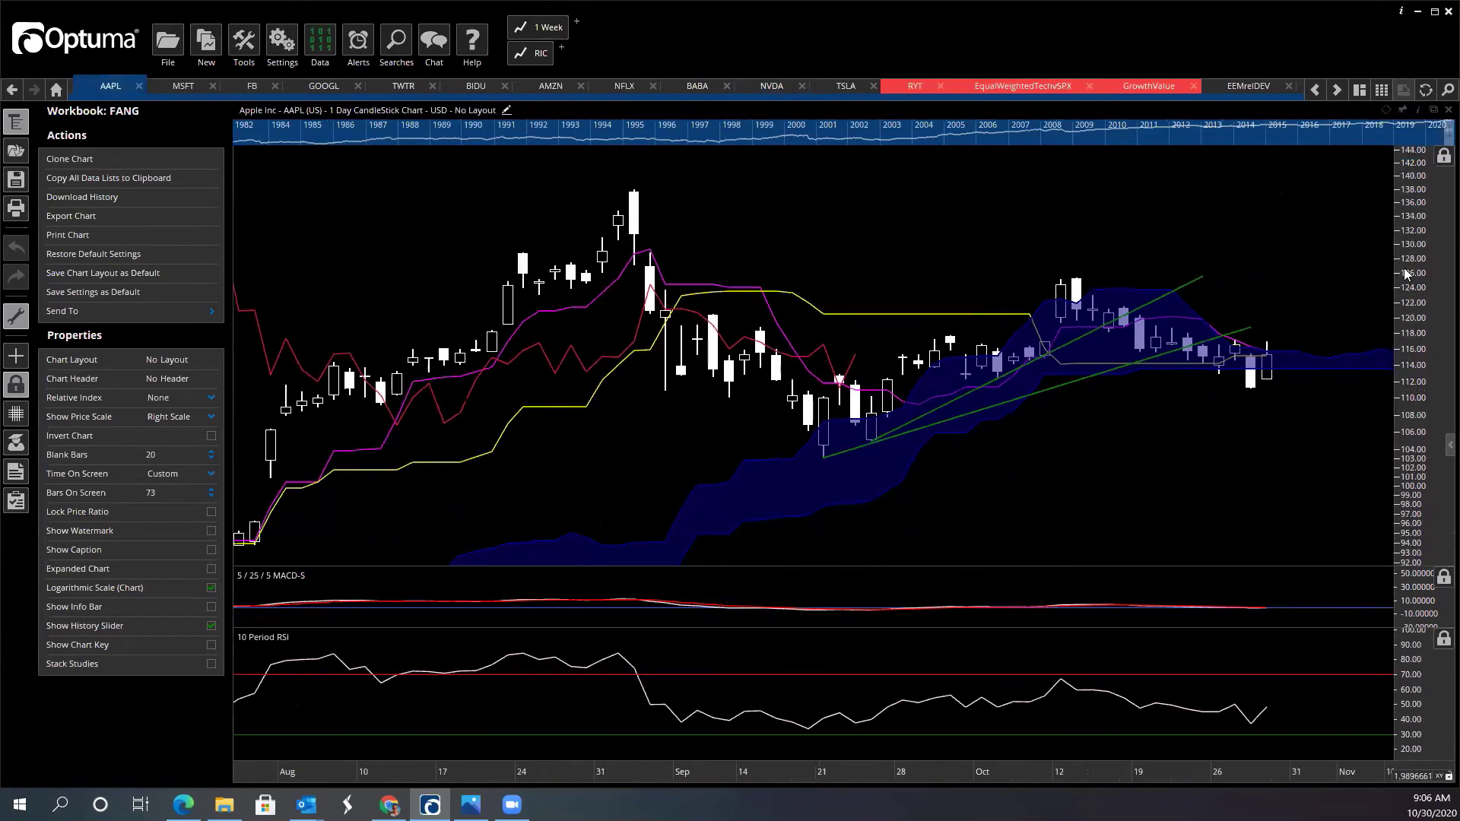
scroll(761, 504, down, 12)
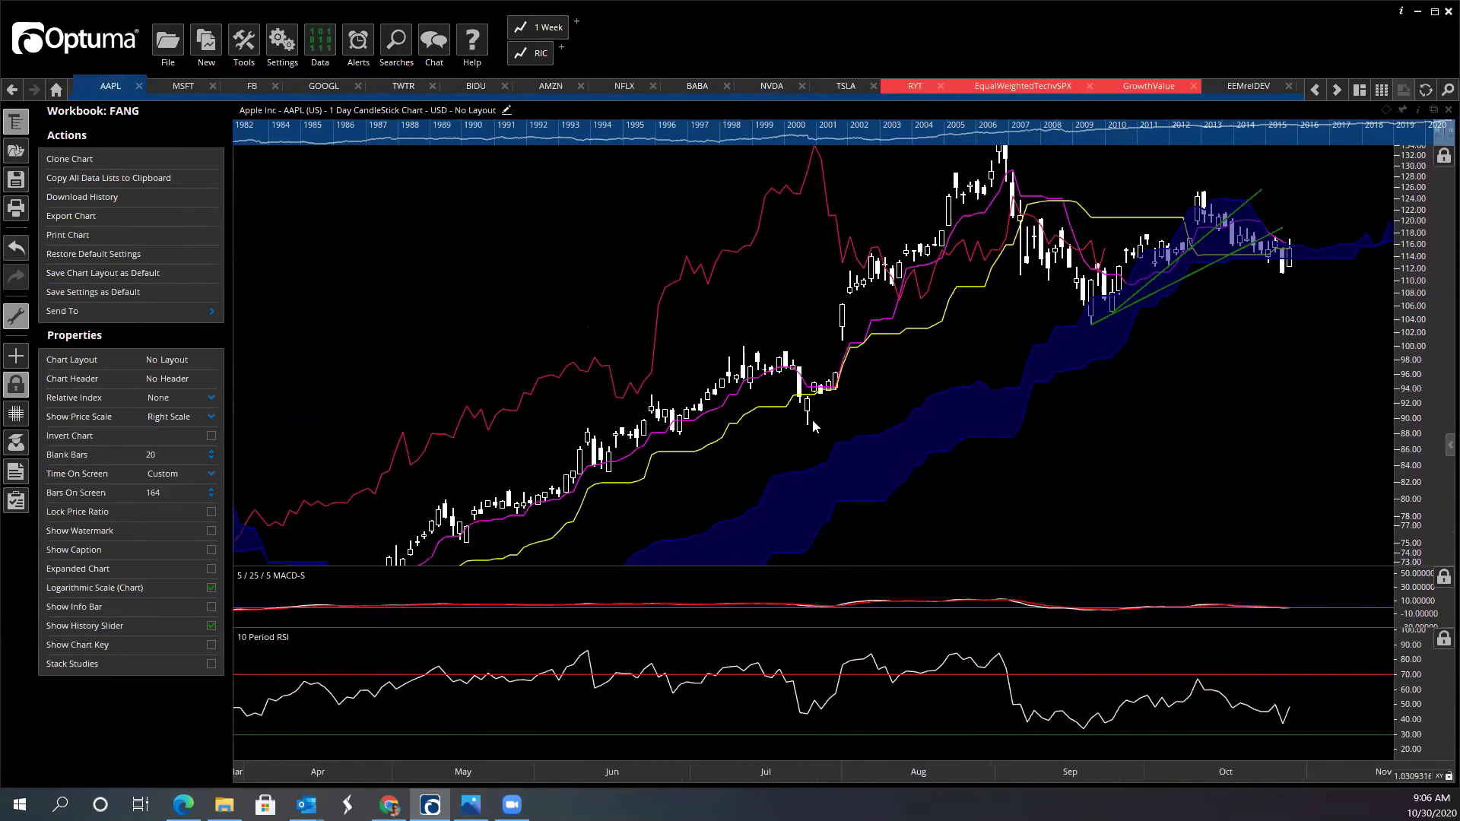
drag(803, 460, 1098, 512)
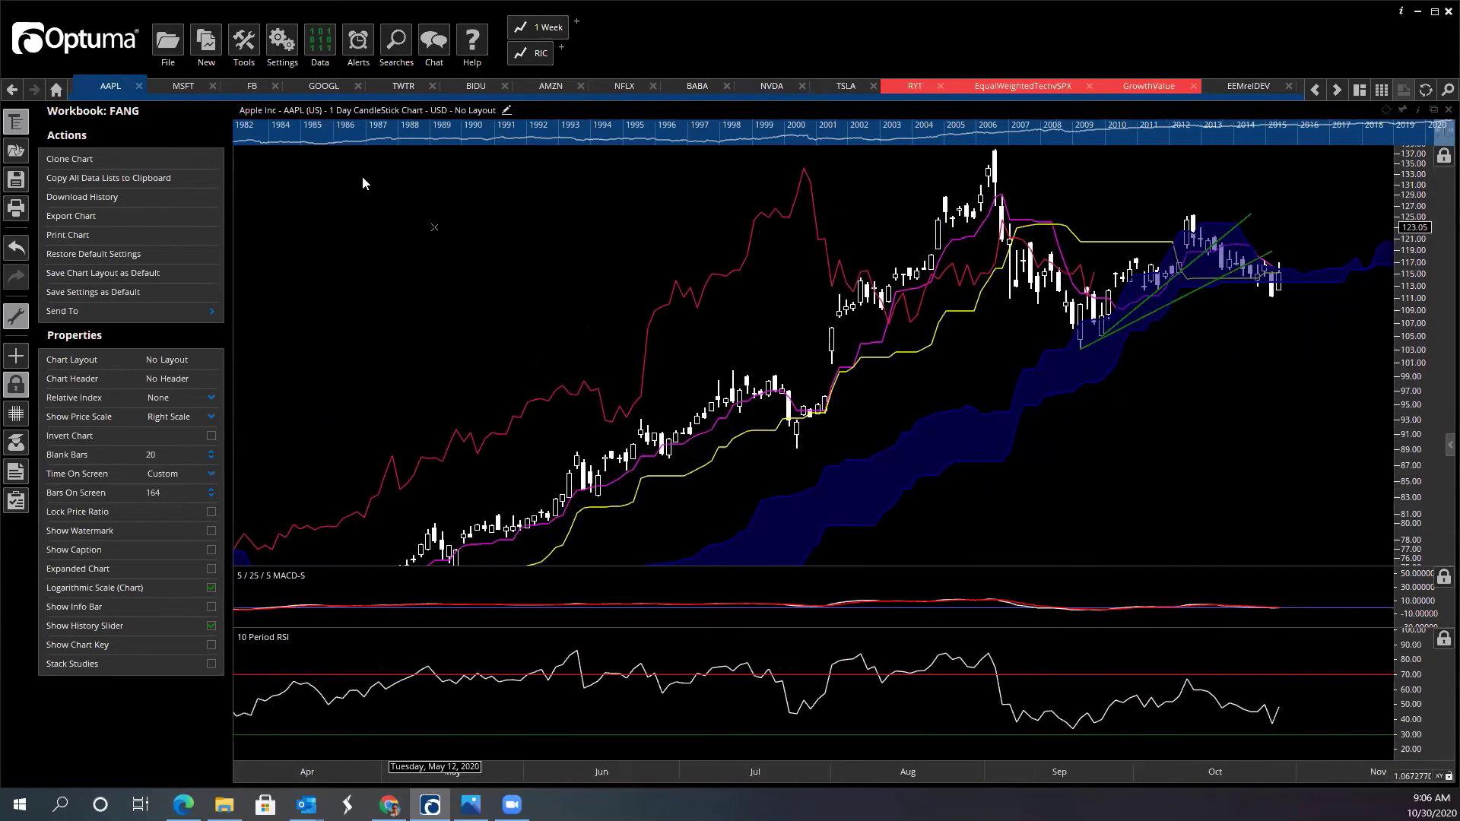
click(339, 113)
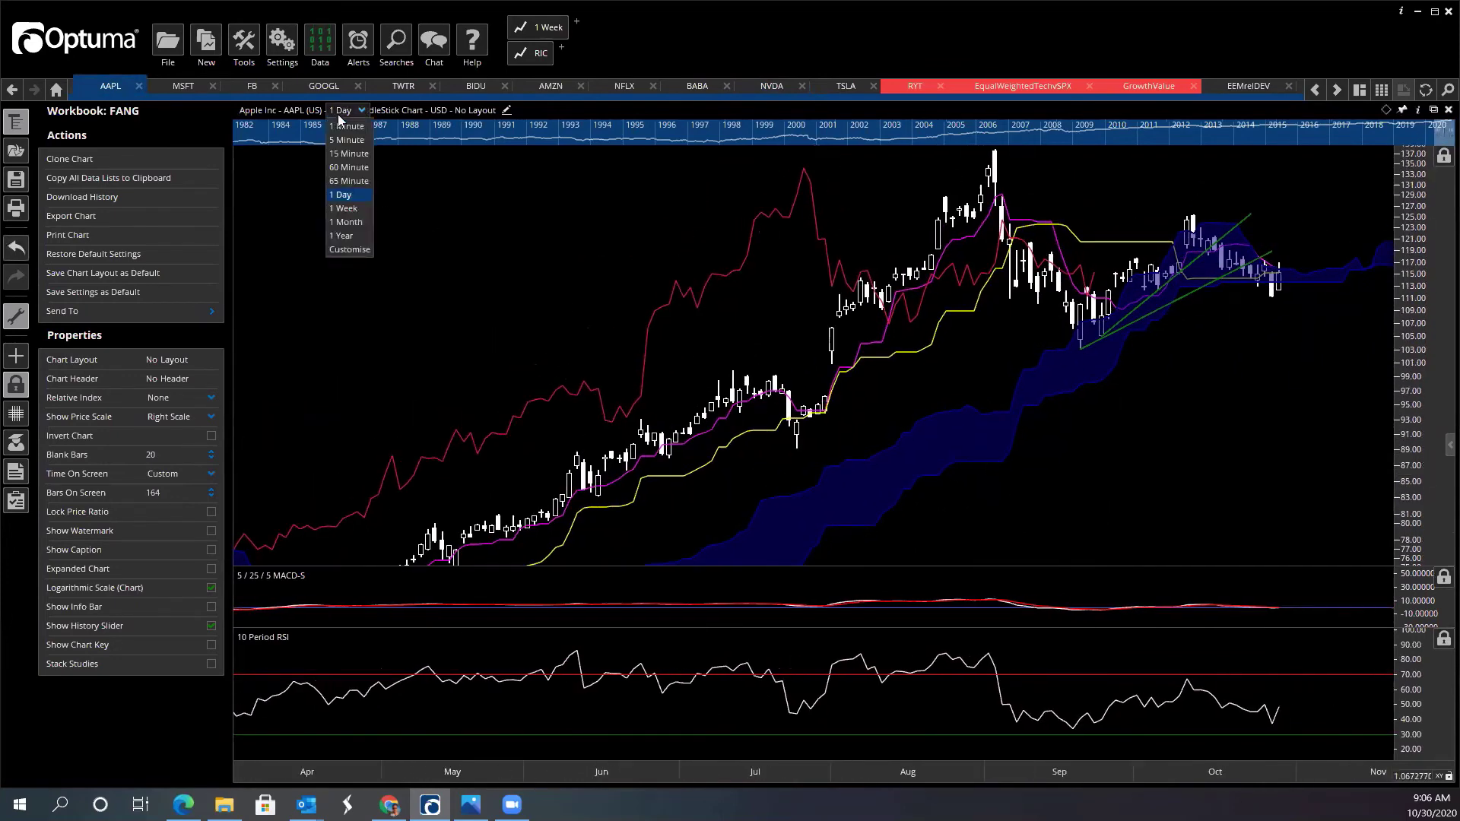
Step: Set Apple to 1 Month bars, extend the green trendline, and zoom out to about 470 bars
click(346, 222)
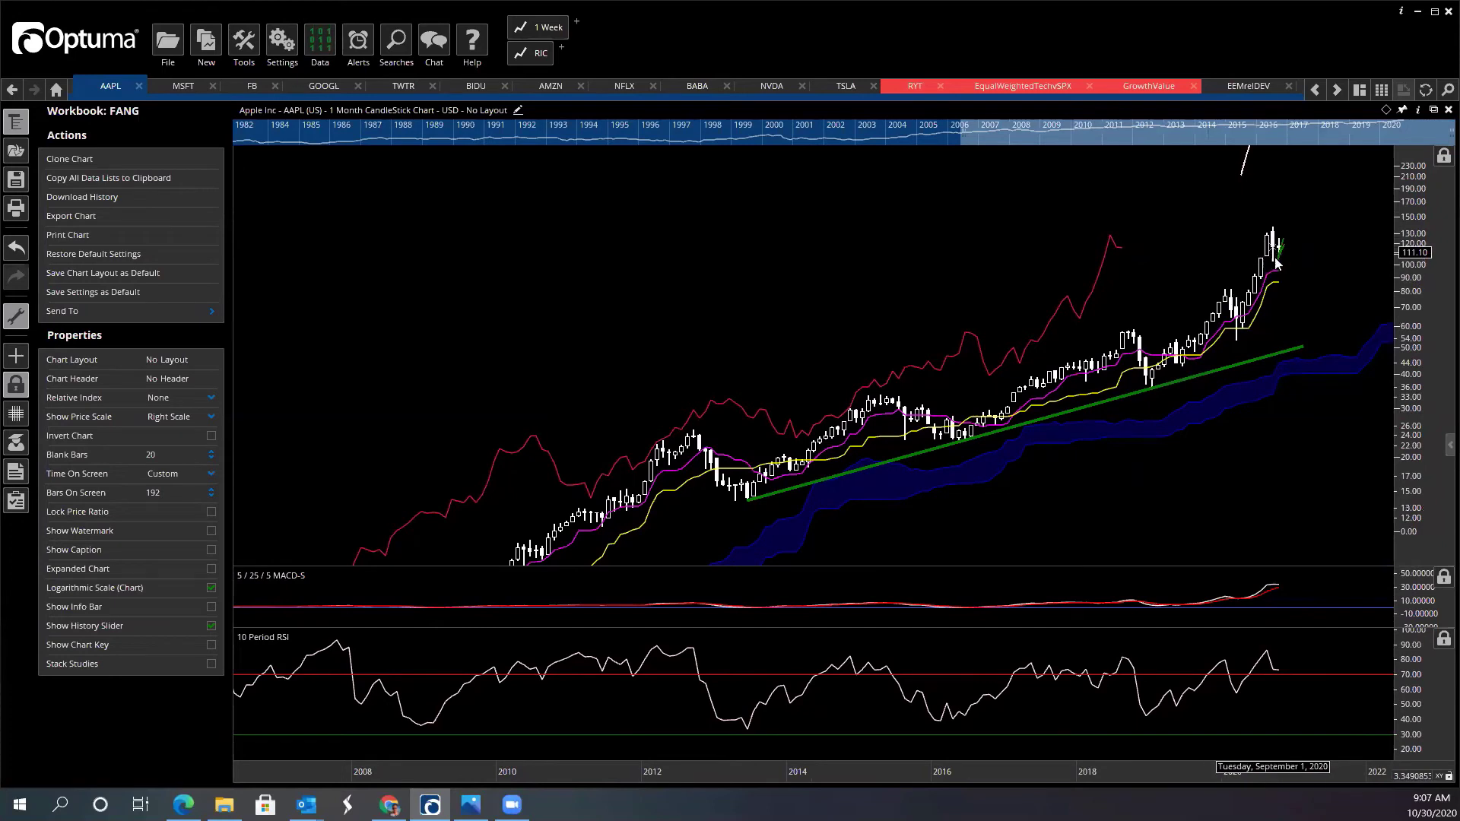
drag(1280, 252, 1282, 252)
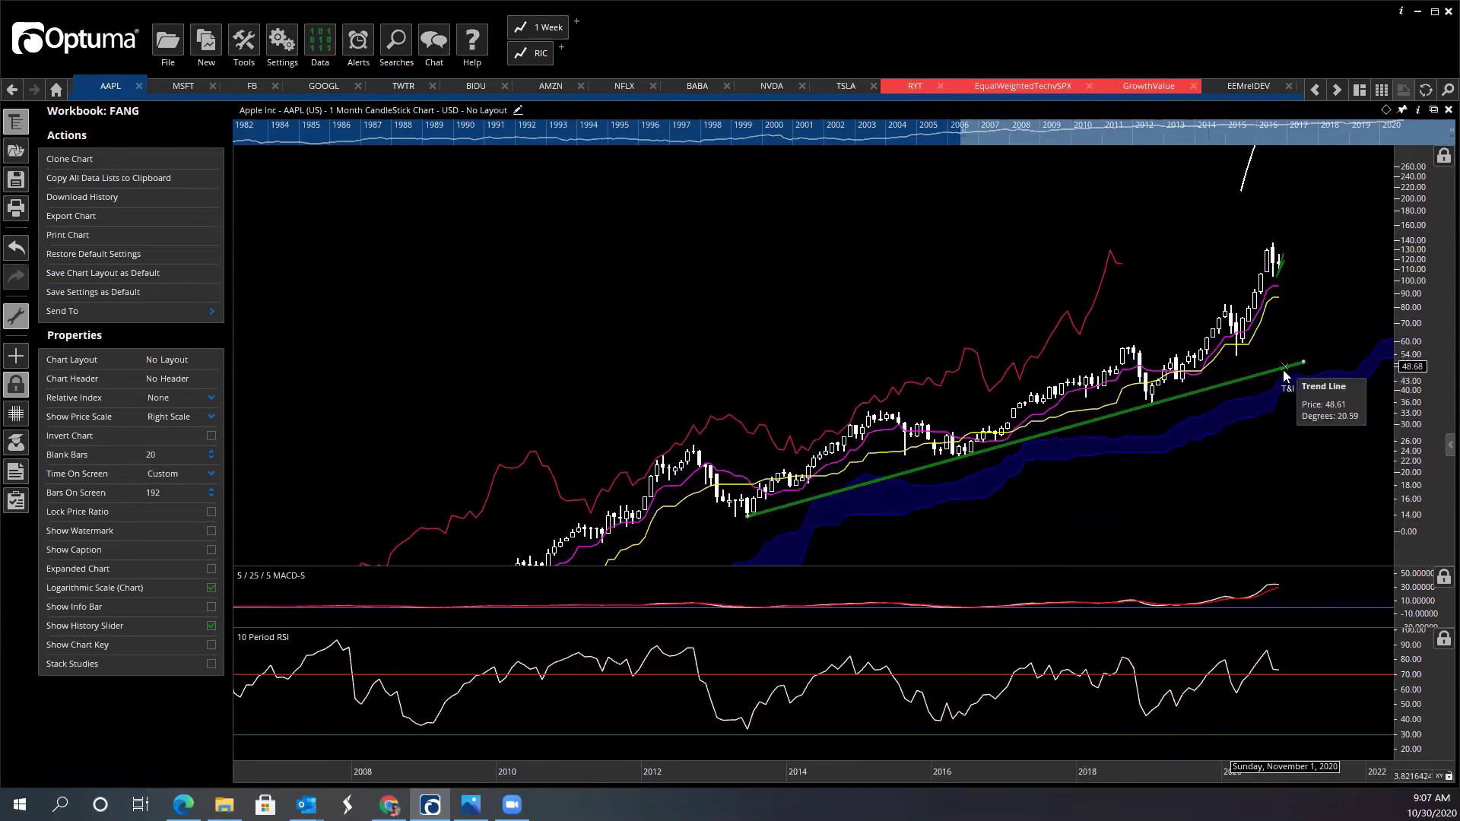
mouse_move(1220, 486)
mouse_down()
mouse_move(1217, 421)
mouse_move(1236, 477)
mouse_up()
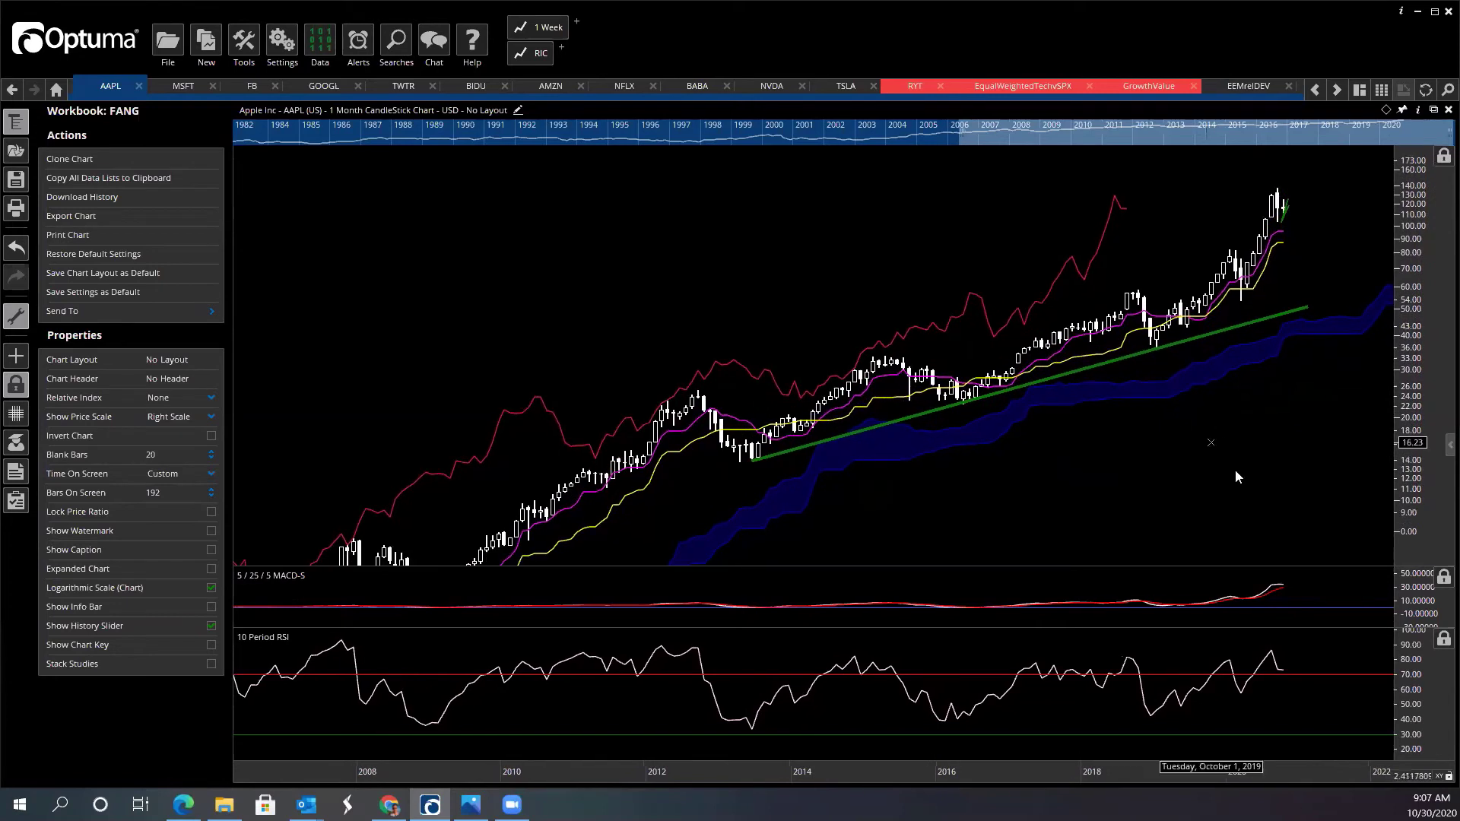
scroll(1293, 580, up, 2)
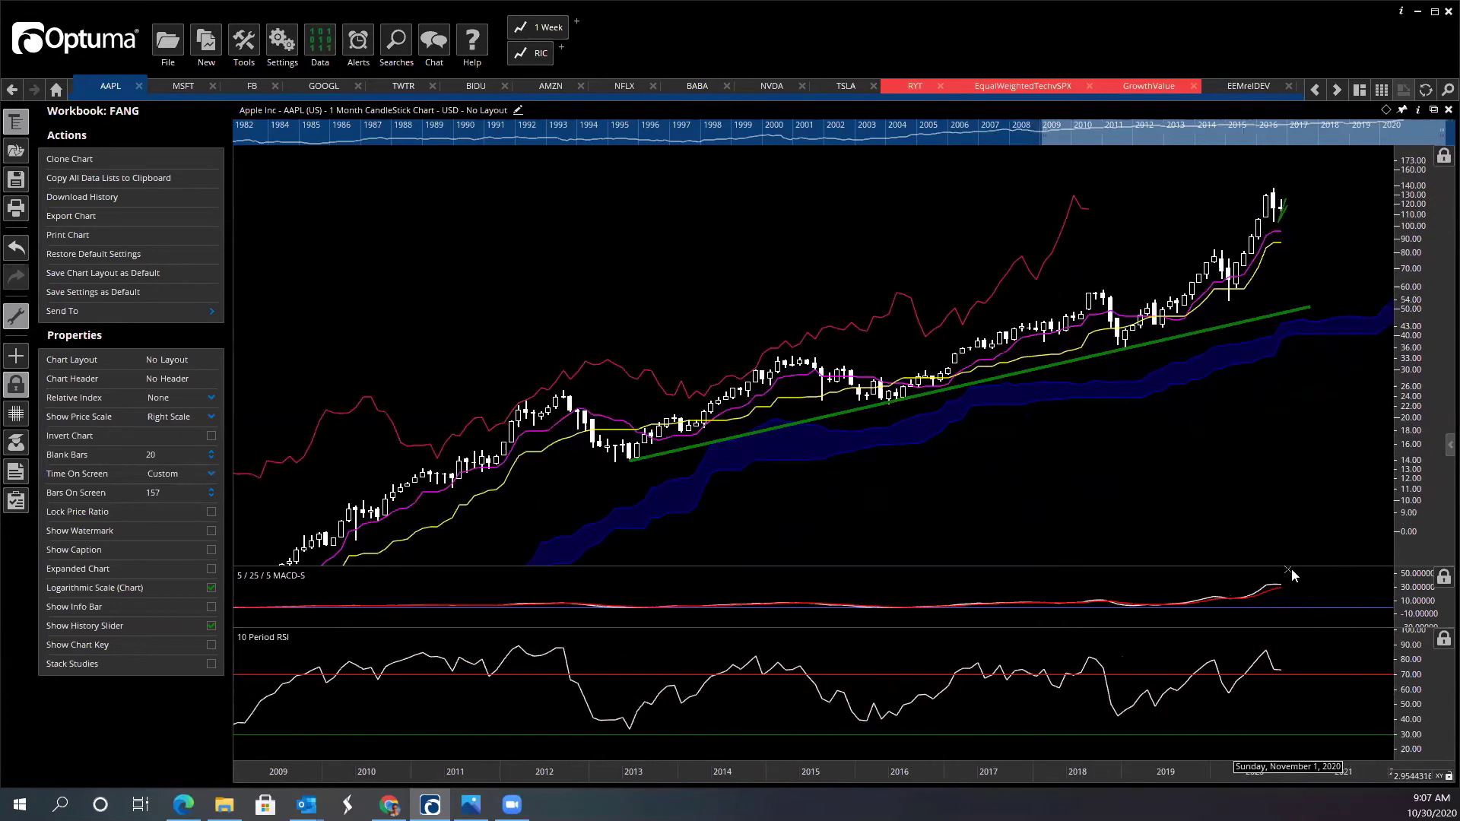
drag(1411, 693, 1407, 688)
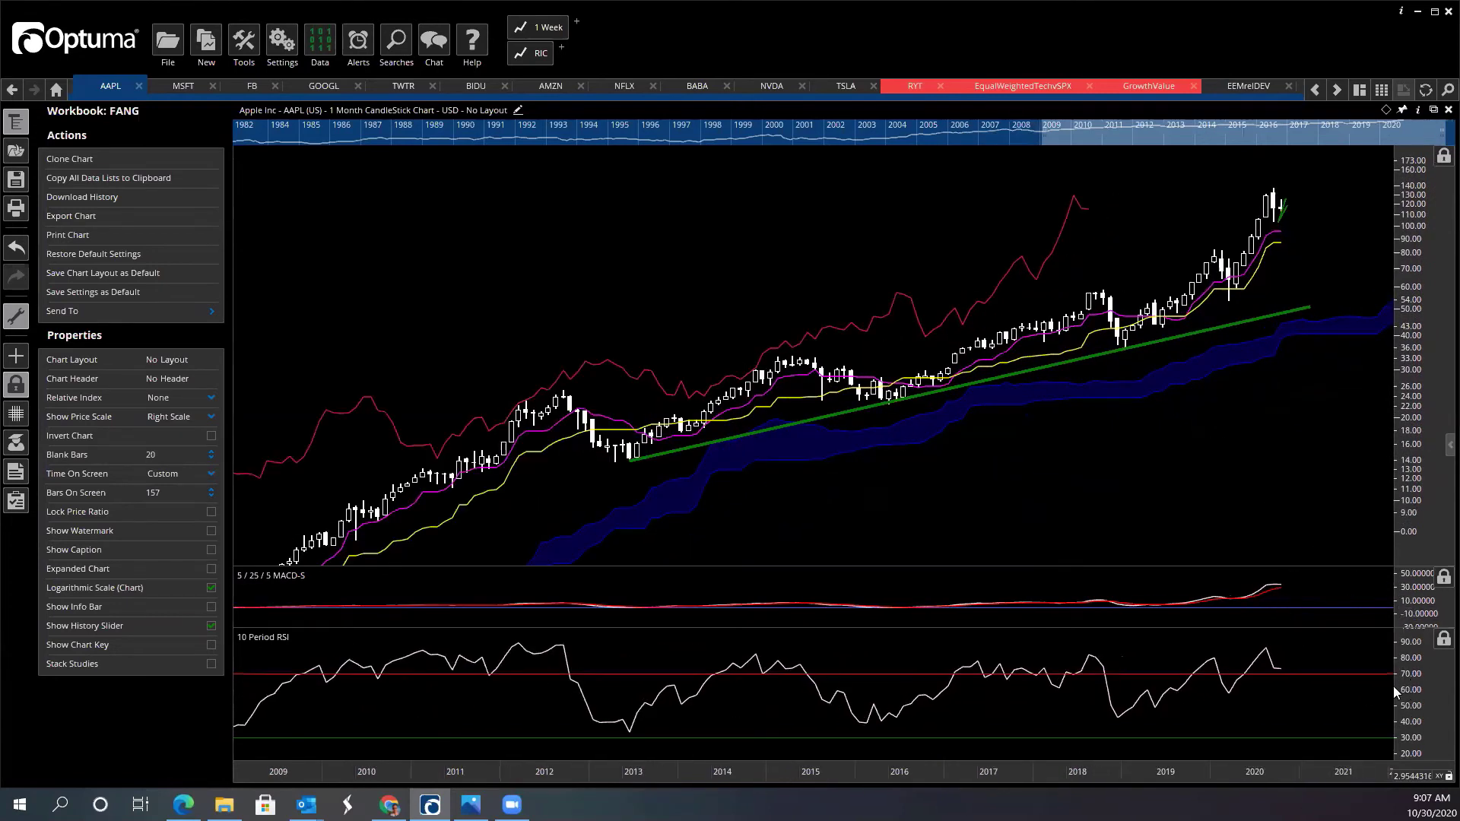
scroll(973, 718, down, 3)
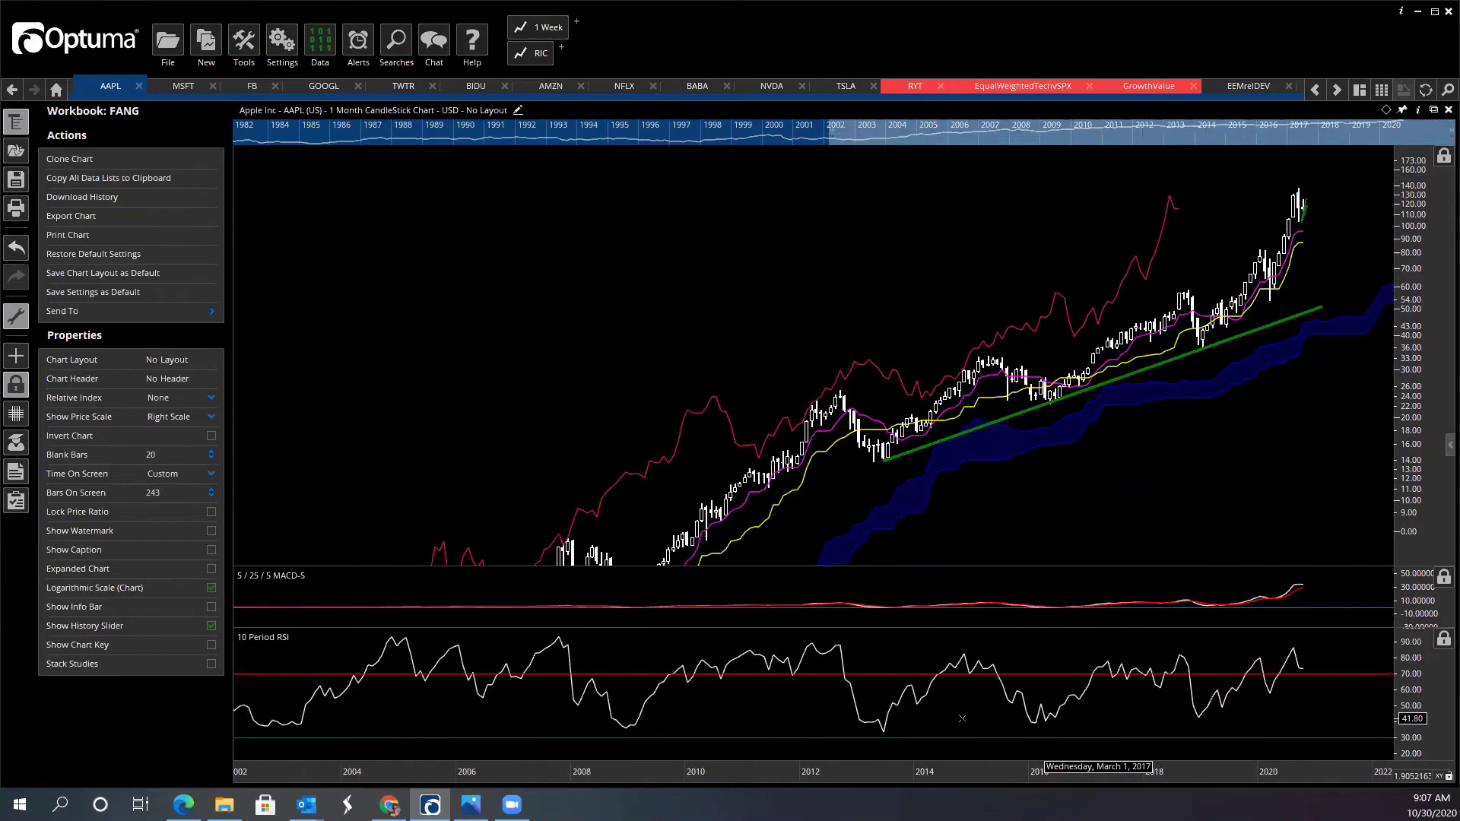
scroll(962, 718, down, 3)
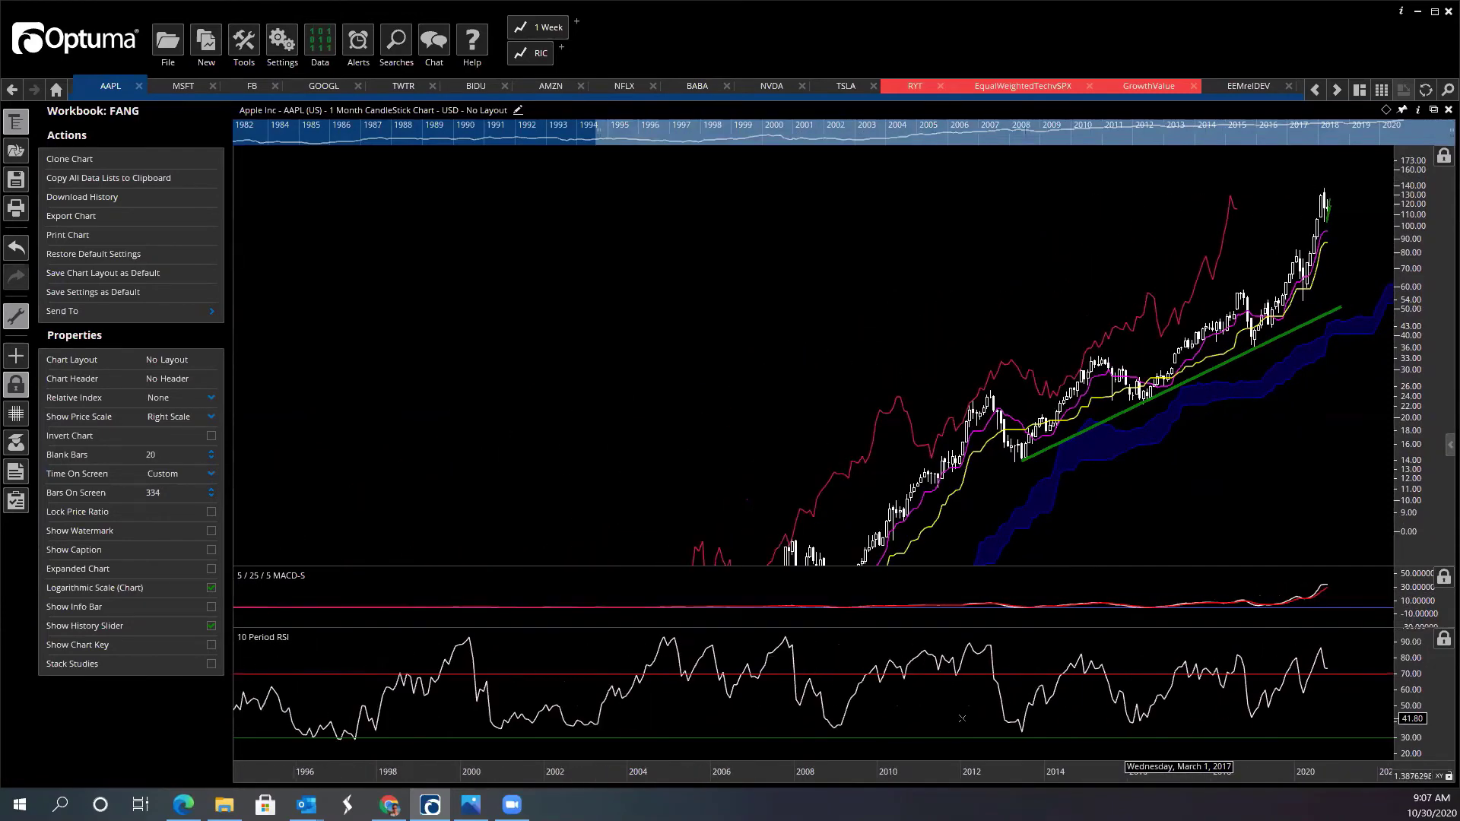
scroll(962, 718, down, 3)
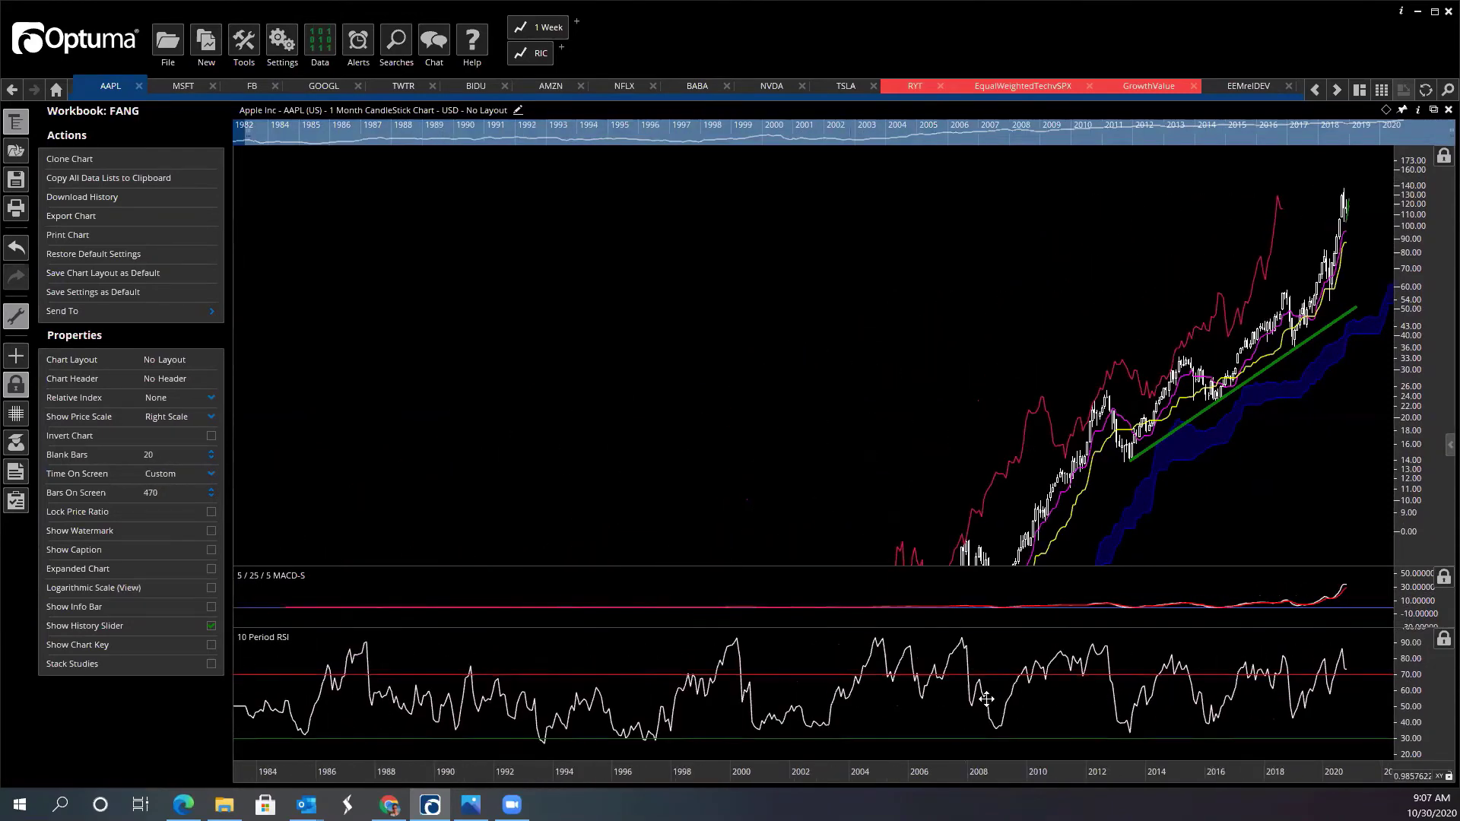
Step: Pan Apple's monthly price pane up and down, then compress the price scale to fit the 1984–2020 rise
click(984, 702)
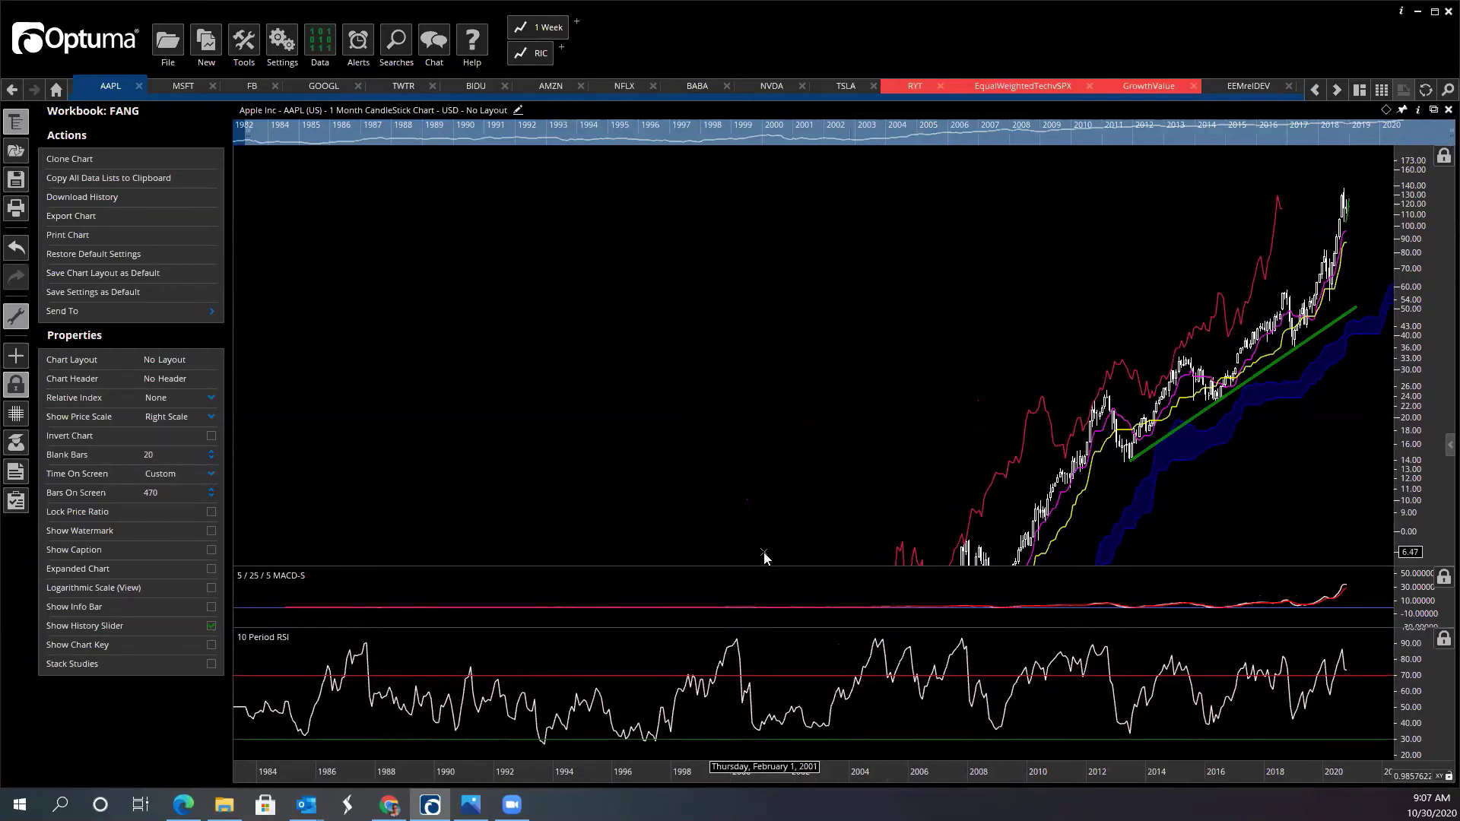
drag(590, 355, 595, 314)
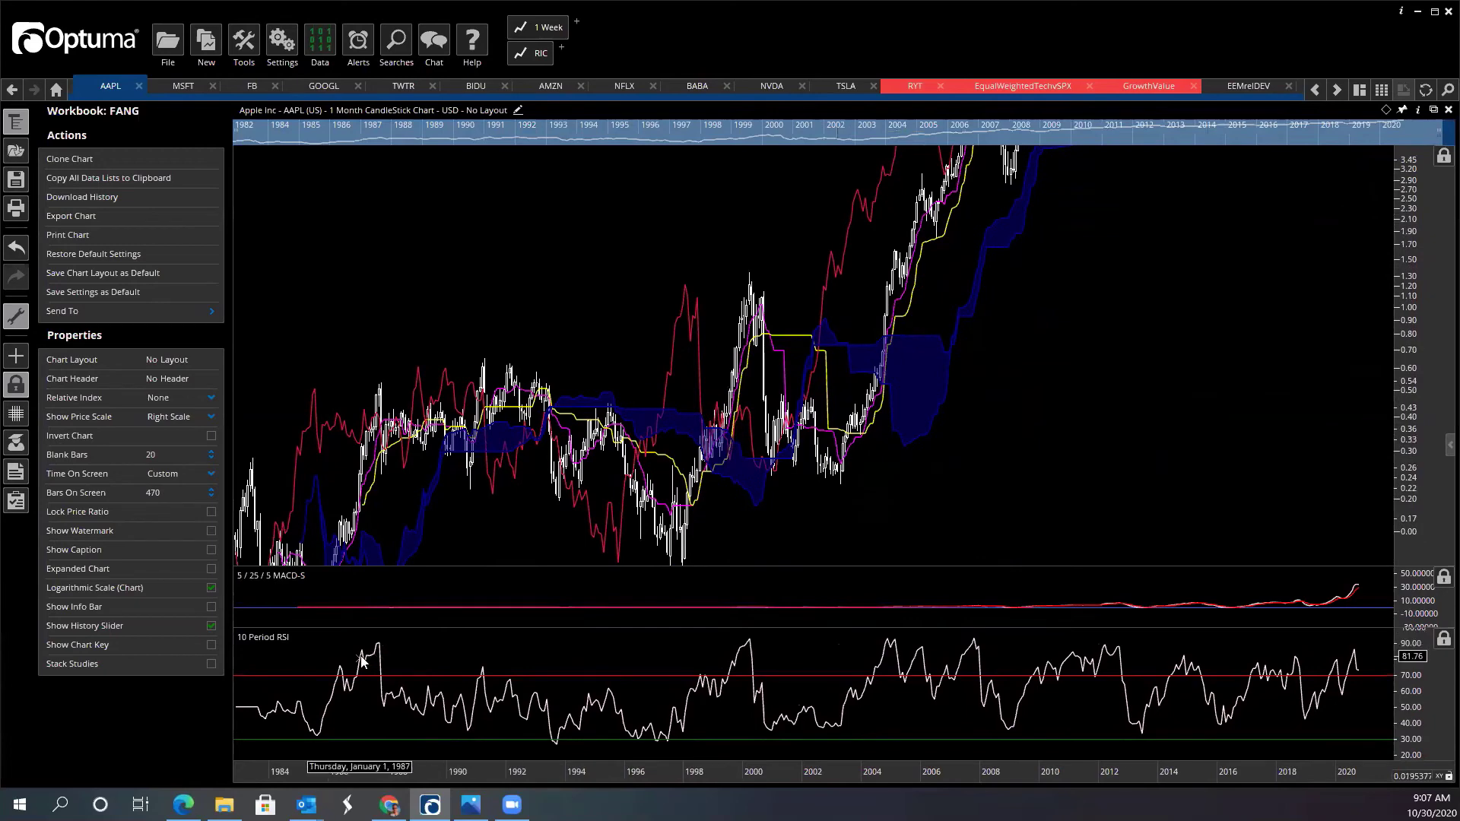
mouse_move(385, 425)
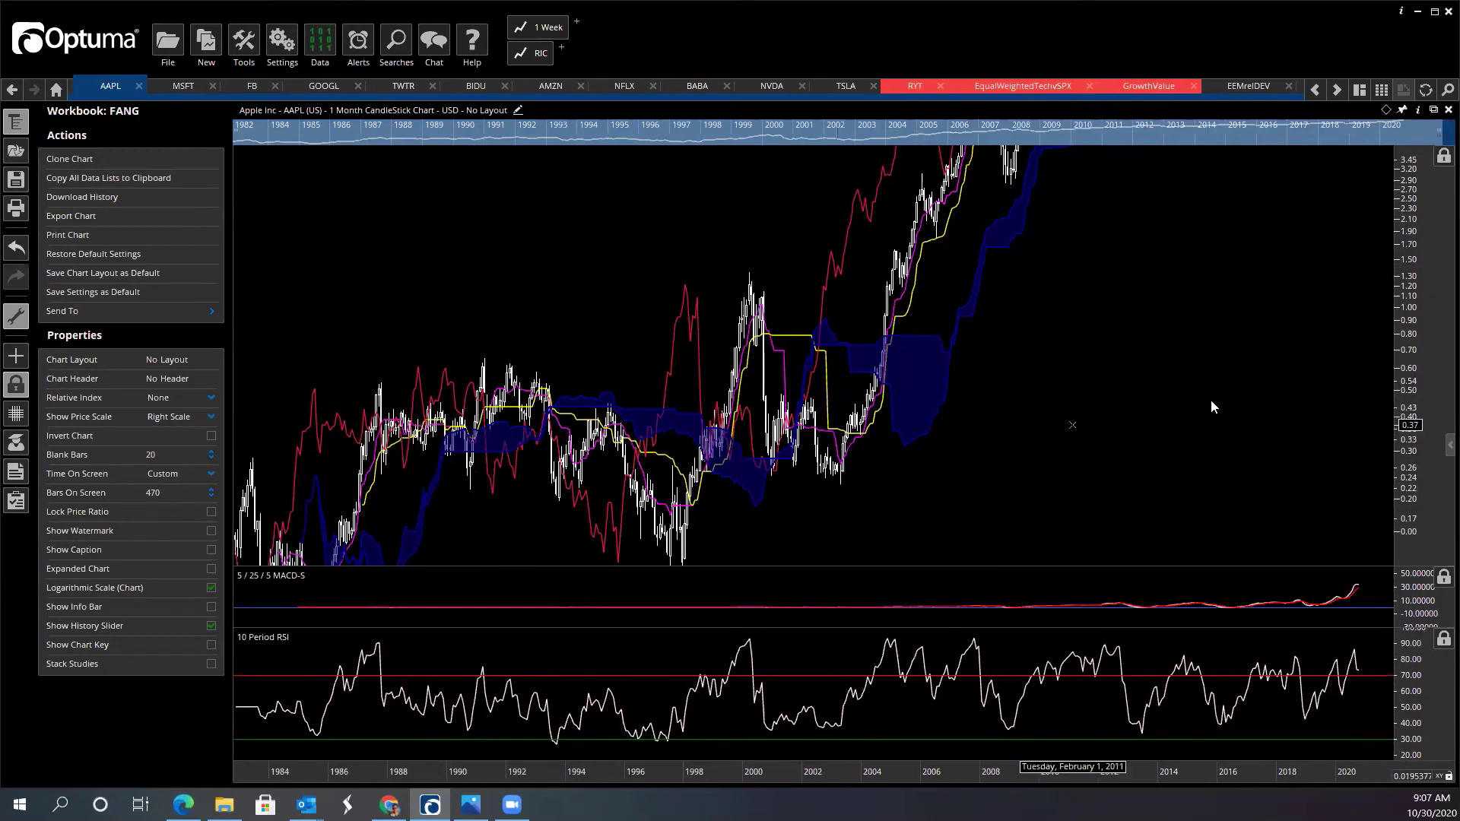
drag(1242, 391, 1045, 497)
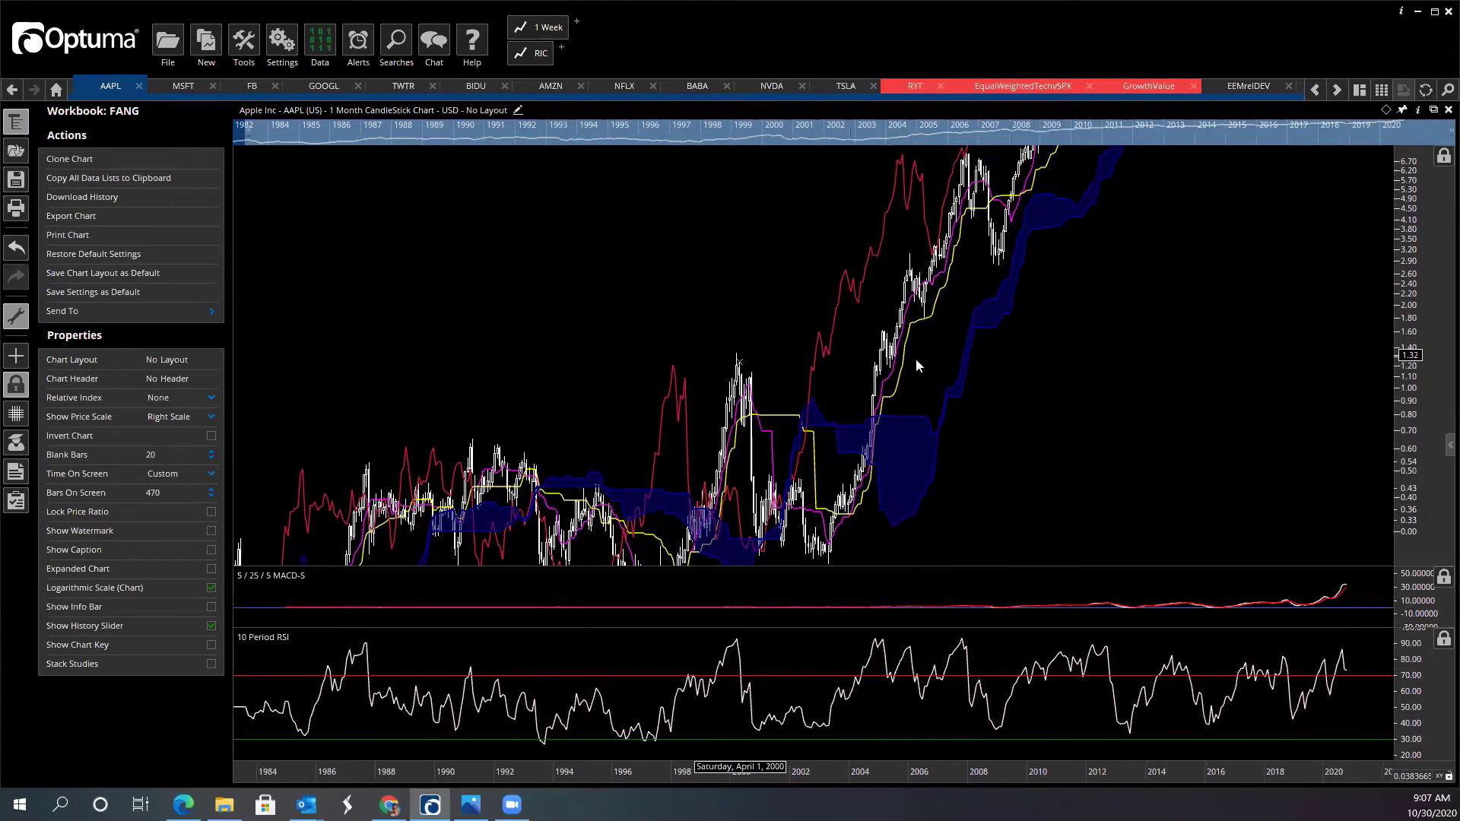
drag(916, 366, 969, 466)
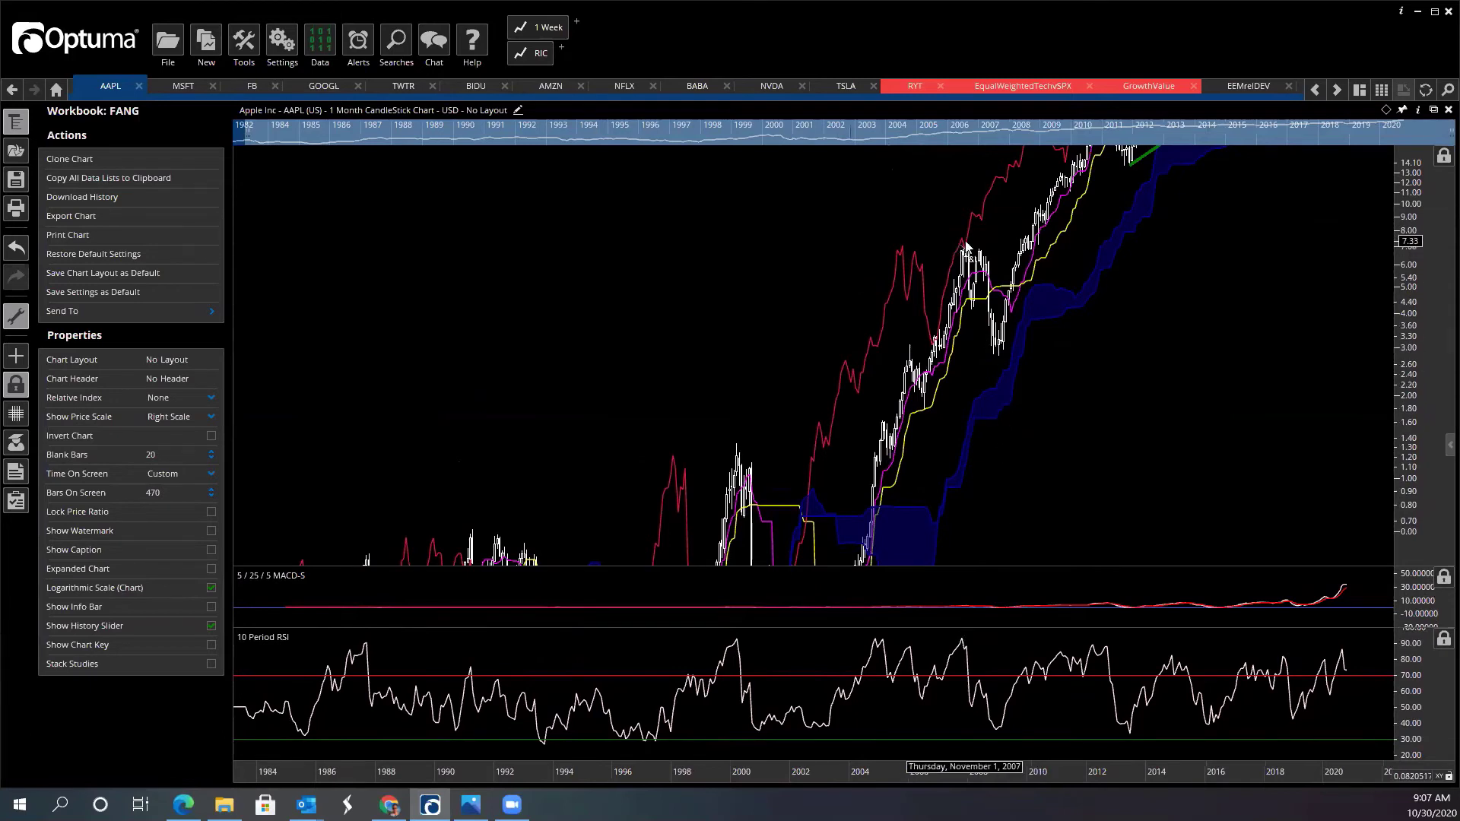
mouse_move(966, 246)
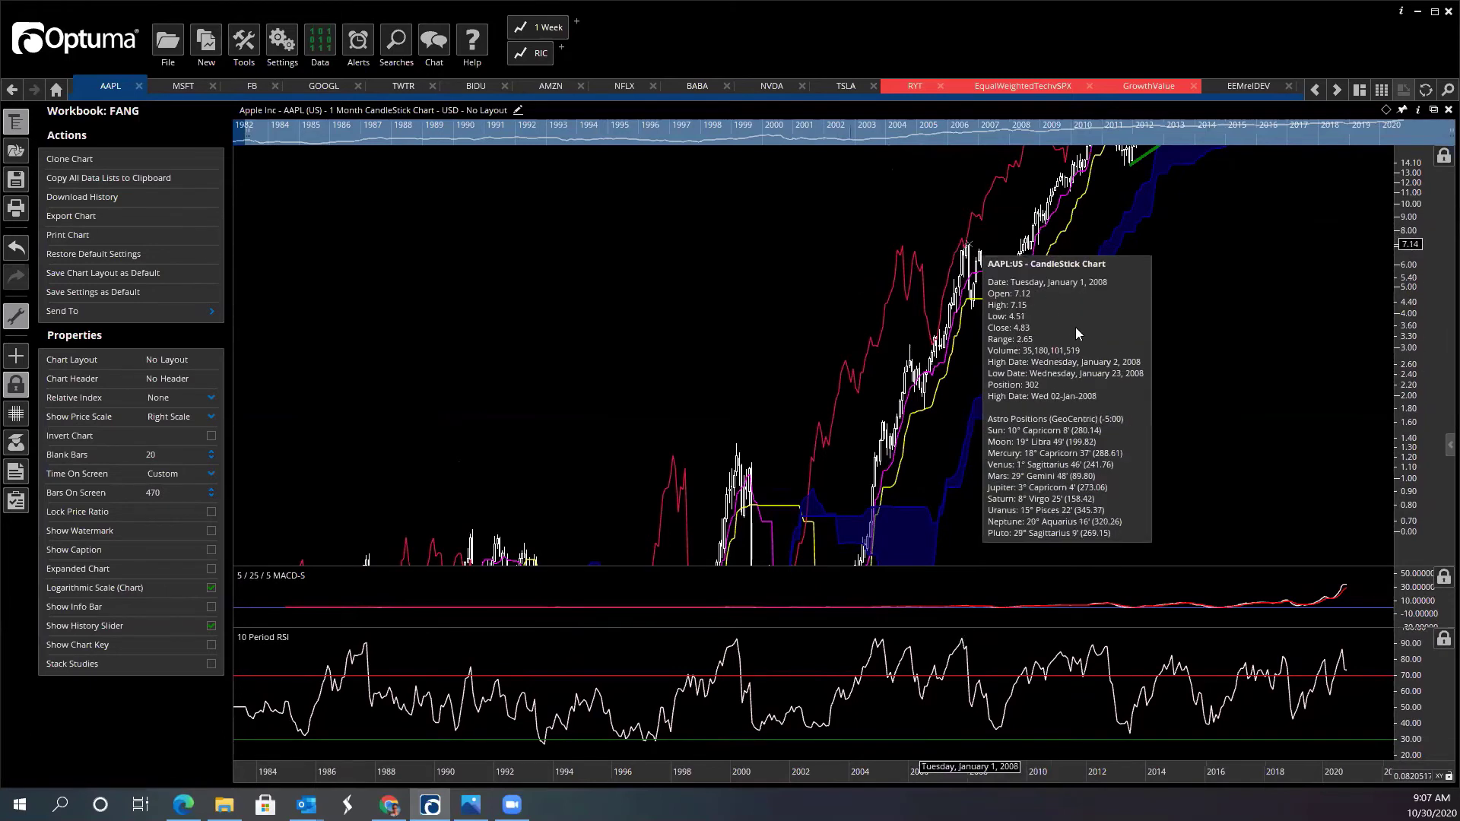
drag(1130, 354, 1050, 424)
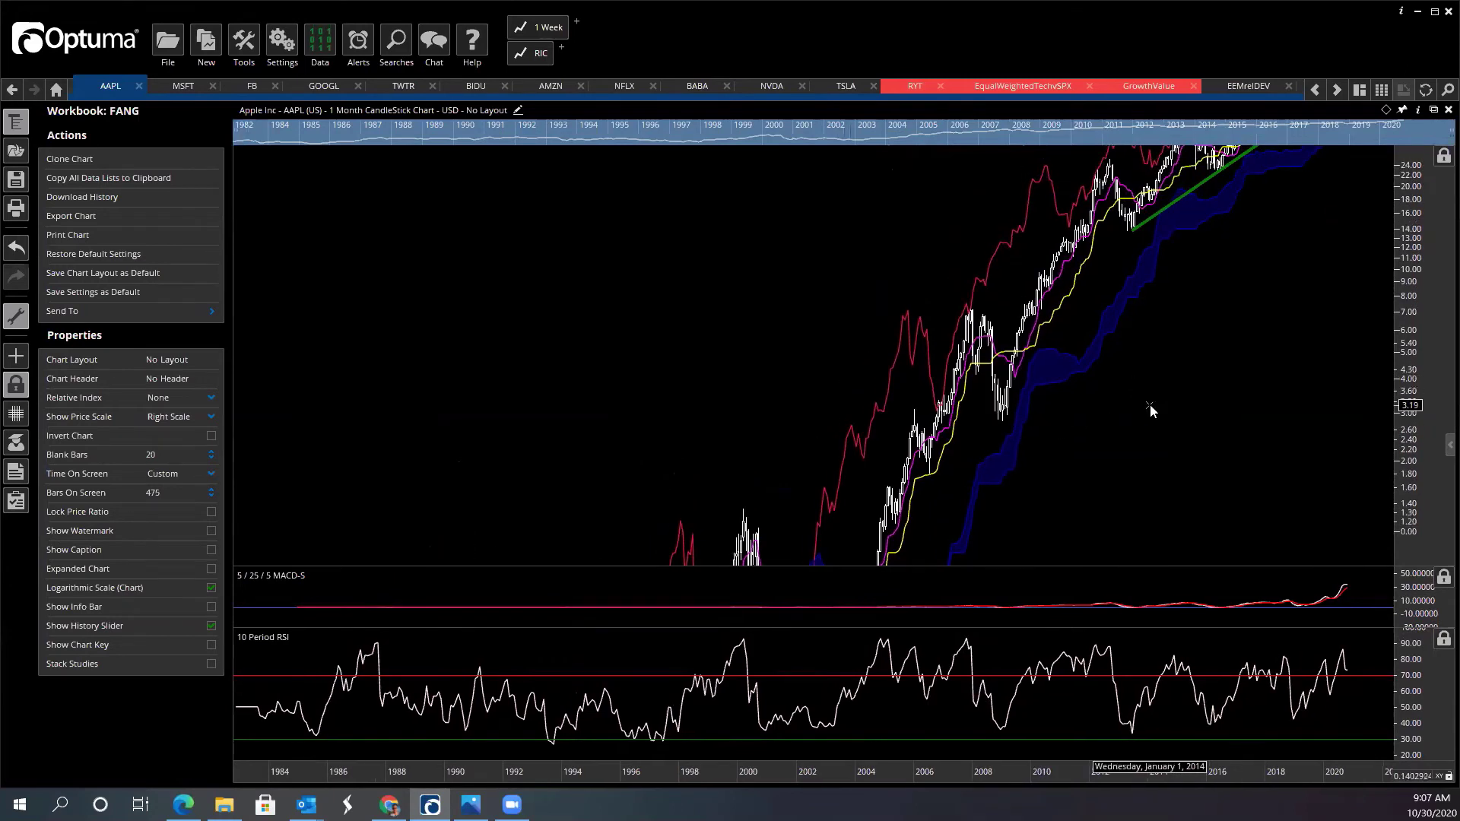
drag(1150, 404, 1152, 482)
drag(1412, 335, 1148, 479)
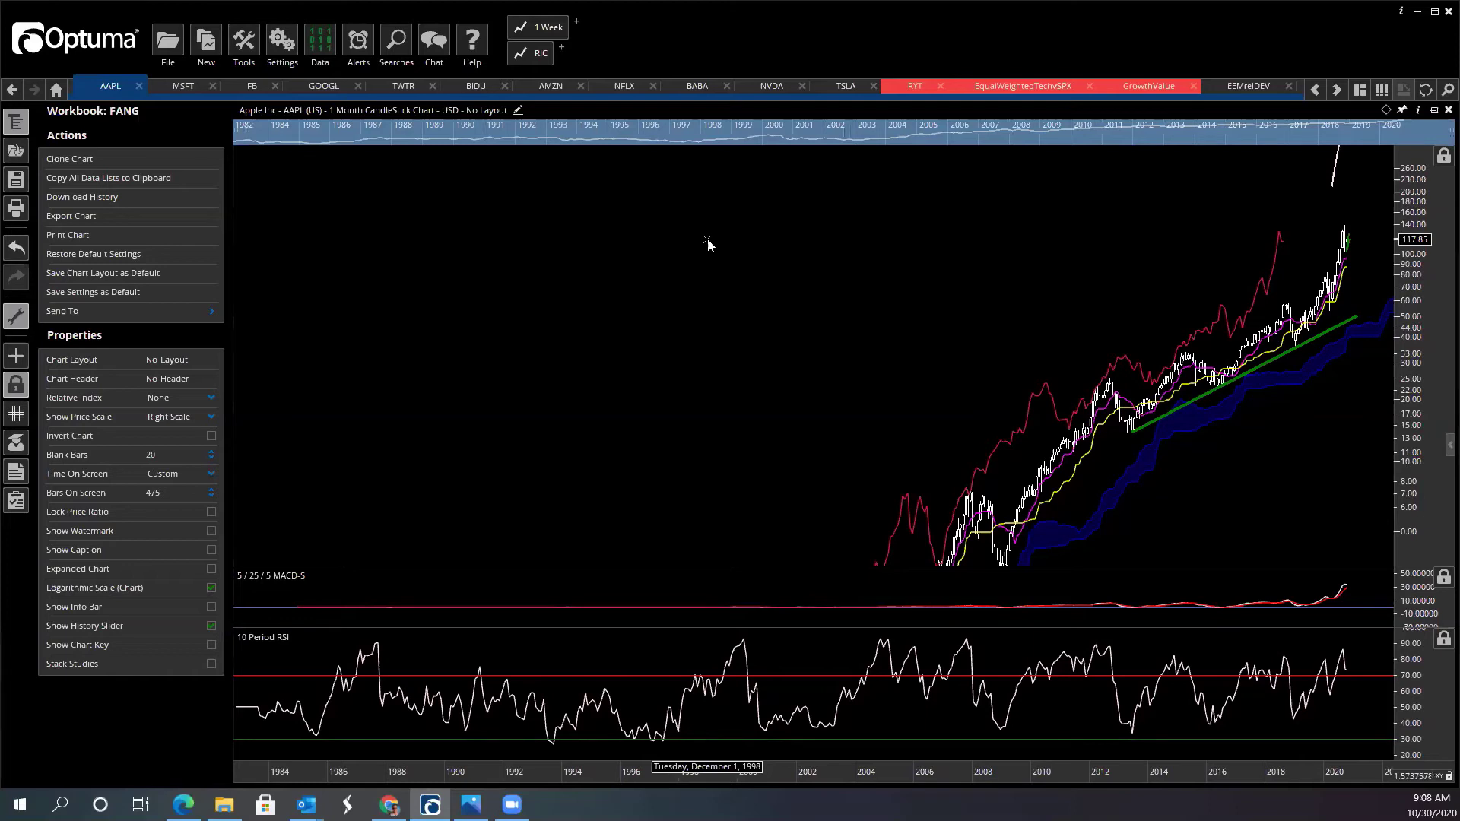
click(905, 87)
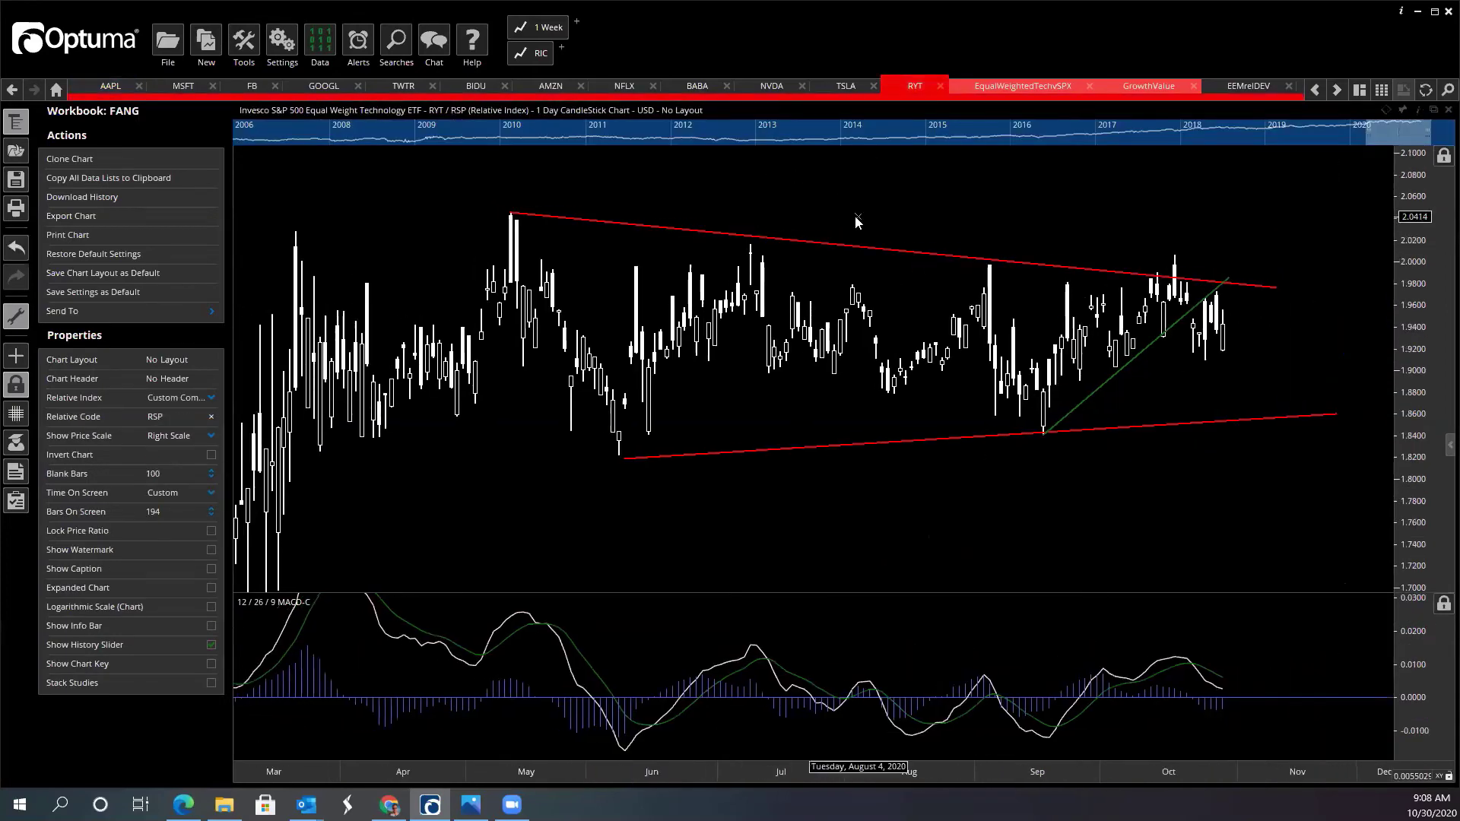
scroll(856, 220, down, 2)
scroll(939, 450, down, 2)
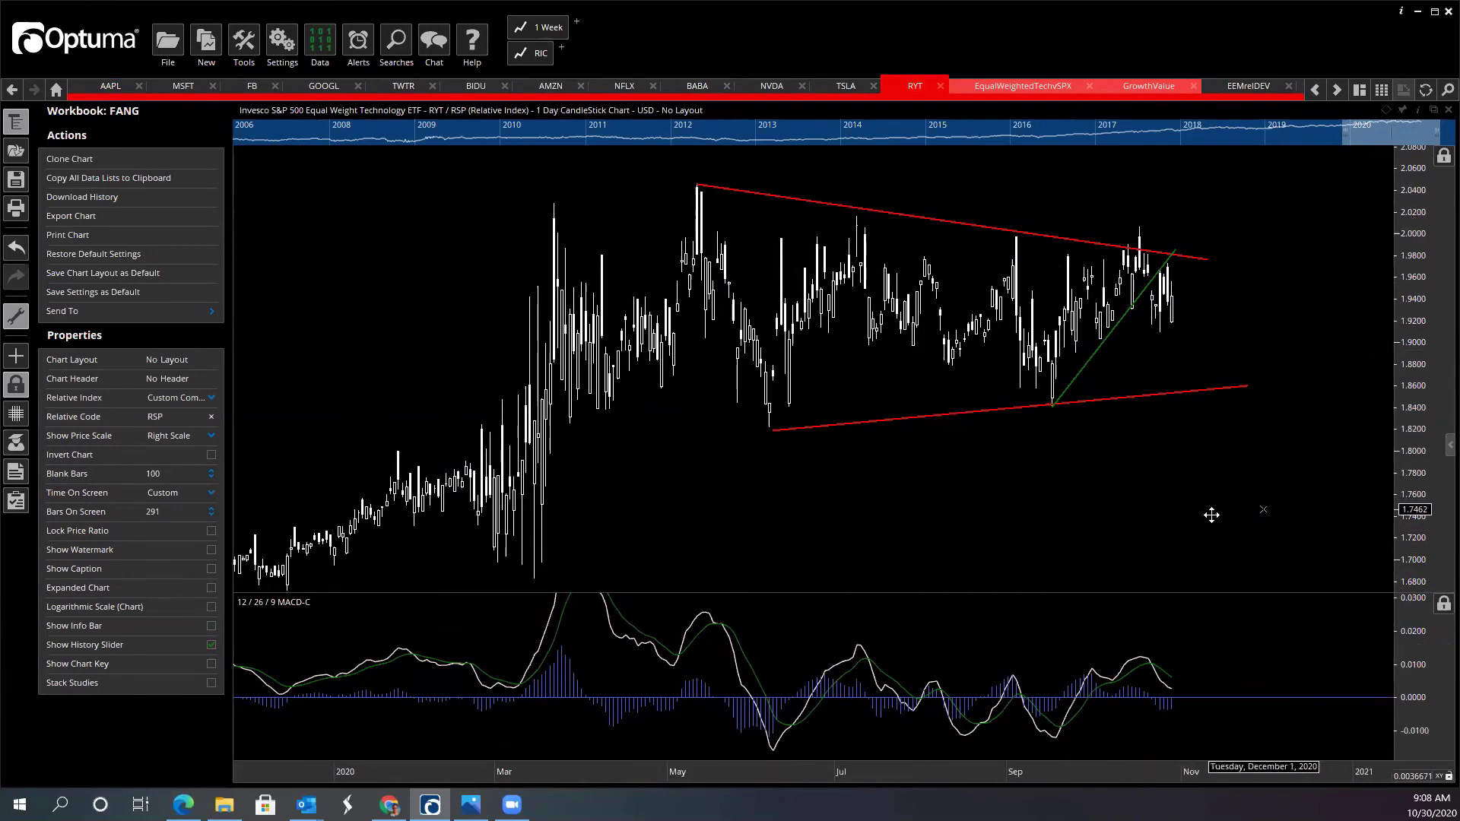
scroll(1203, 521, down, 2)
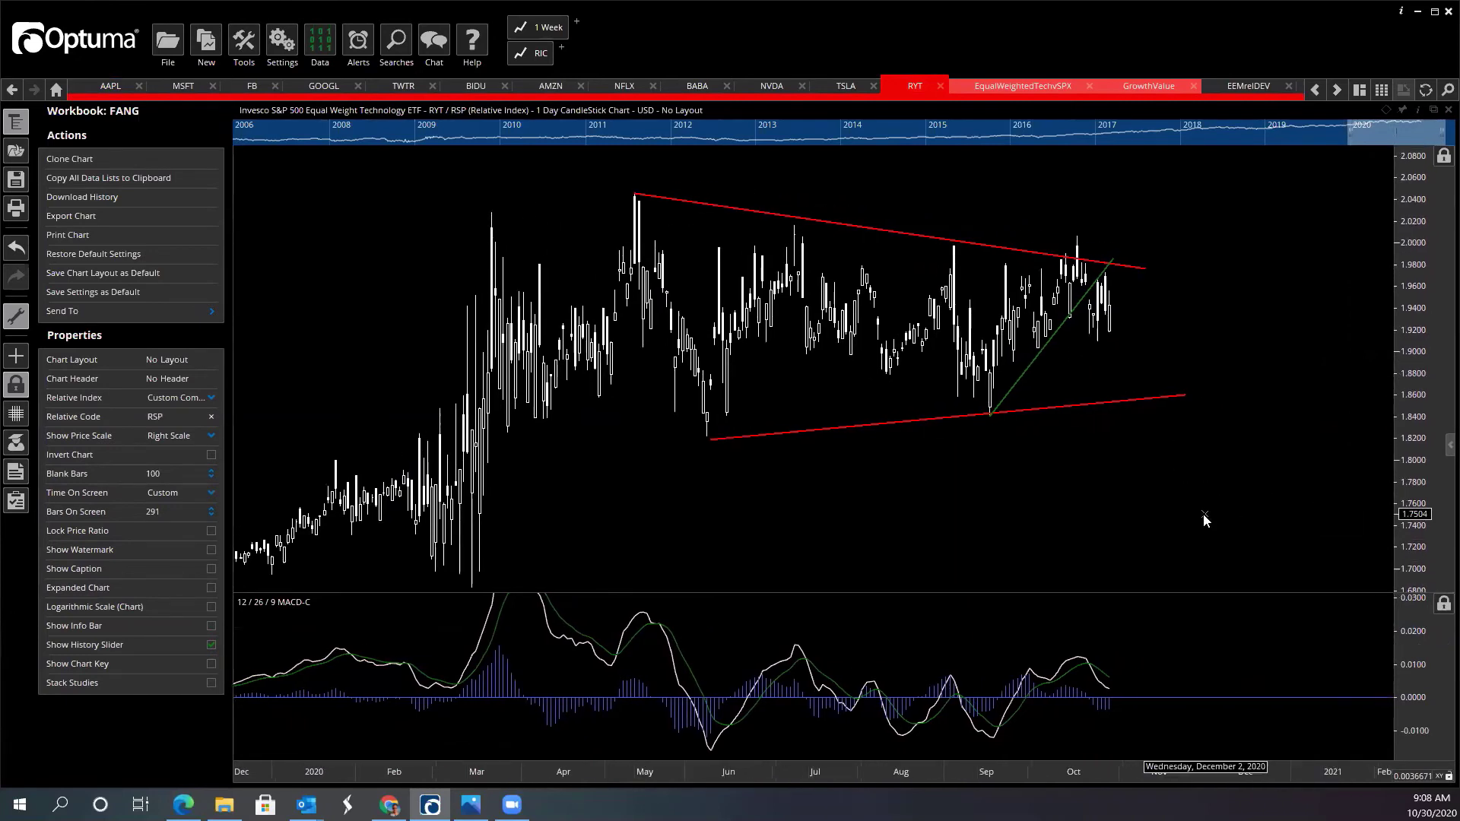
scroll(1204, 521, down, 2)
scroll(1122, 500, up, 2)
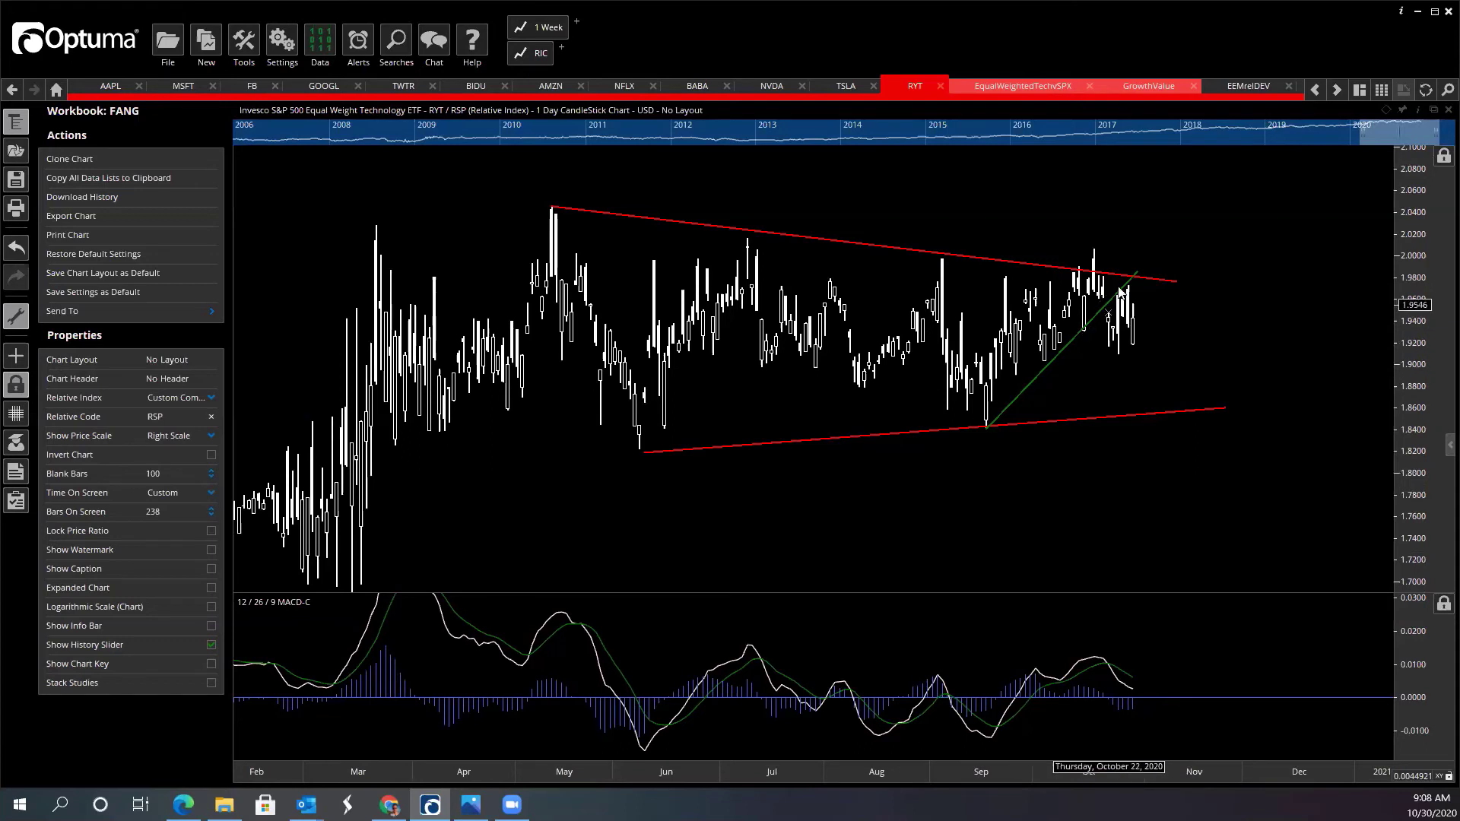
mouse_move(1113, 668)
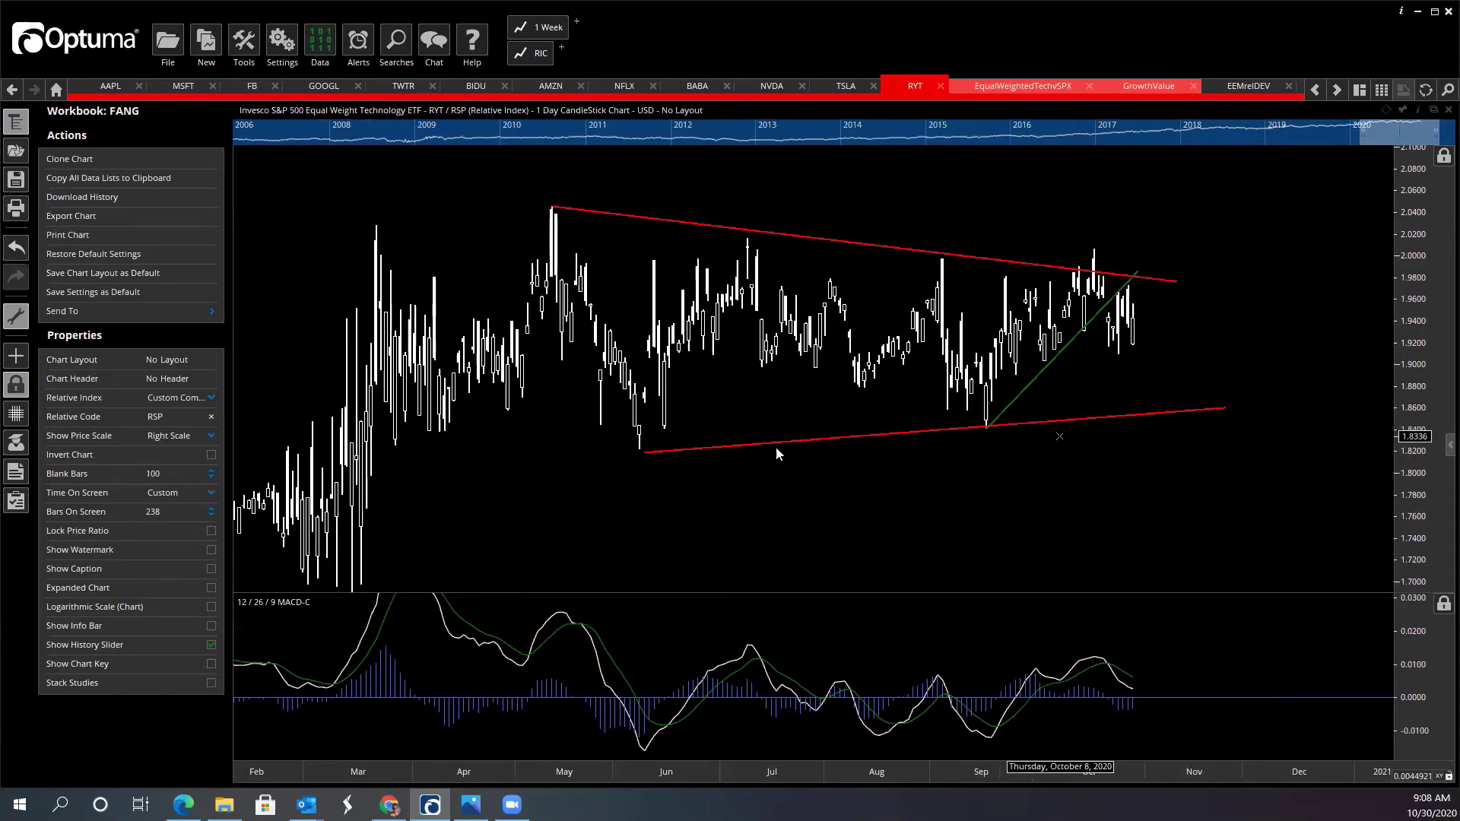
drag(1027, 477, 1056, 489)
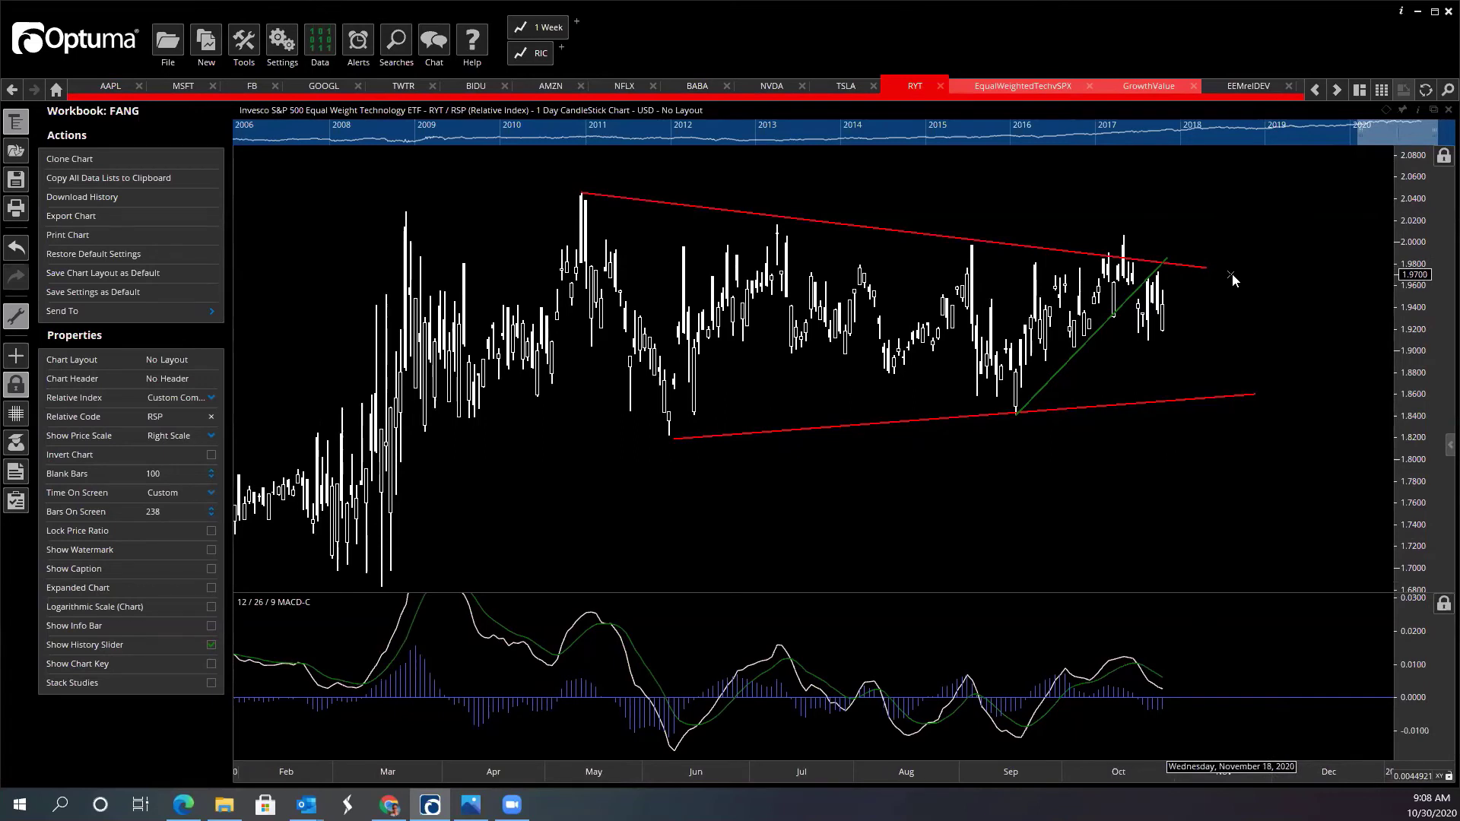
drag(1122, 427, 1131, 456)
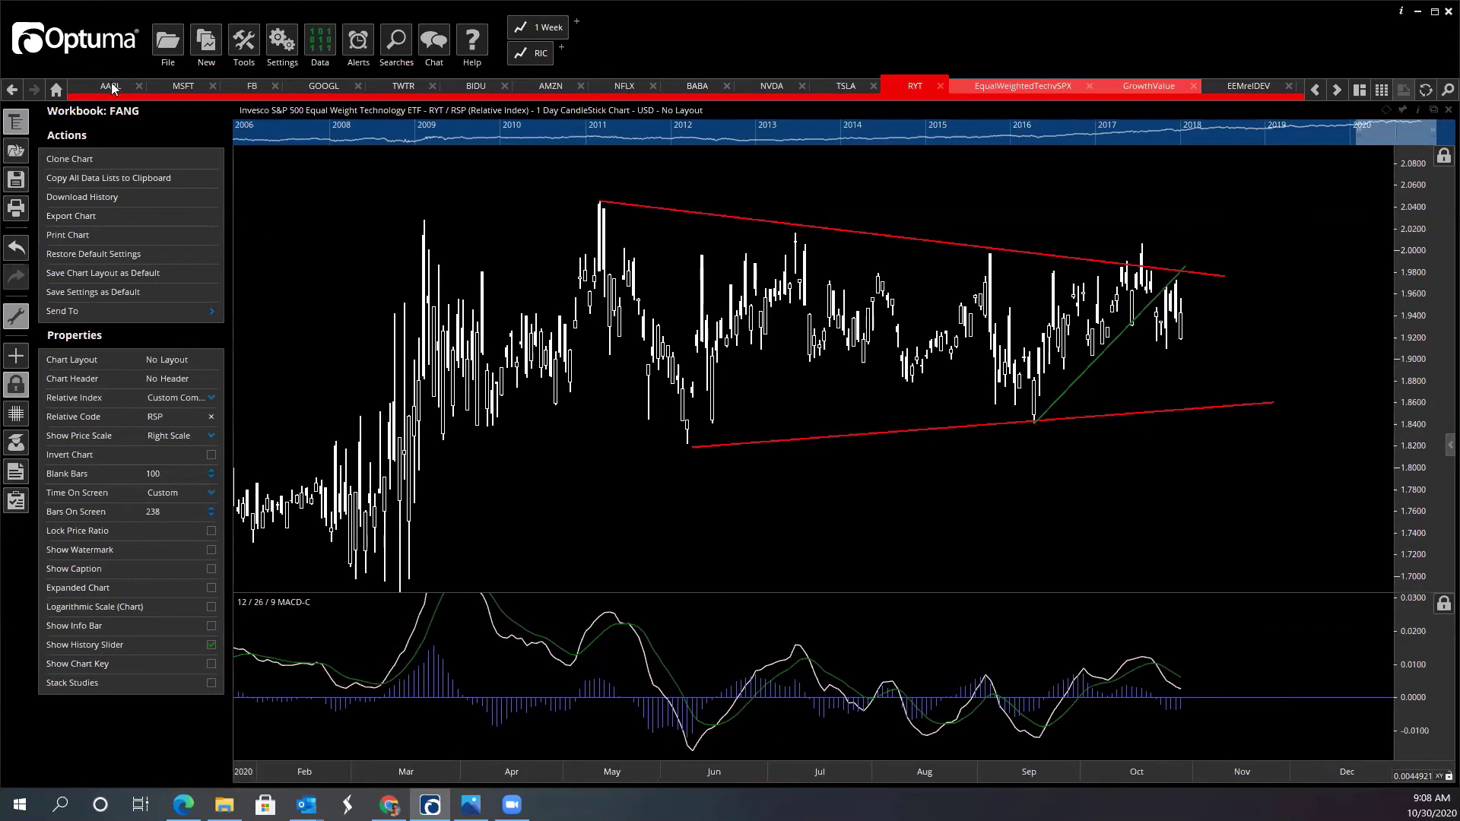
mouse_move(112, 88)
drag(802, 362, 839, 368)
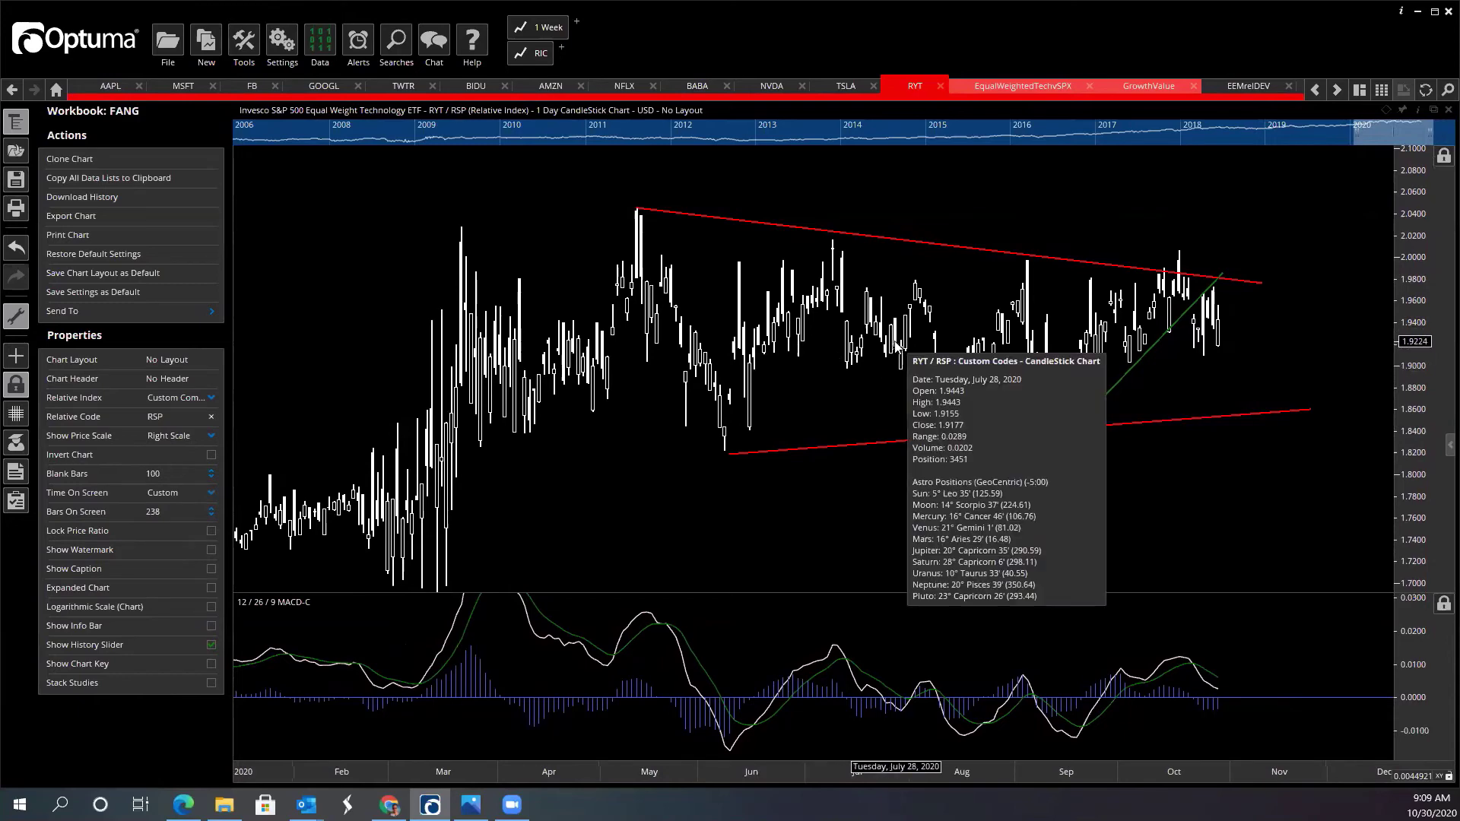
click(925, 369)
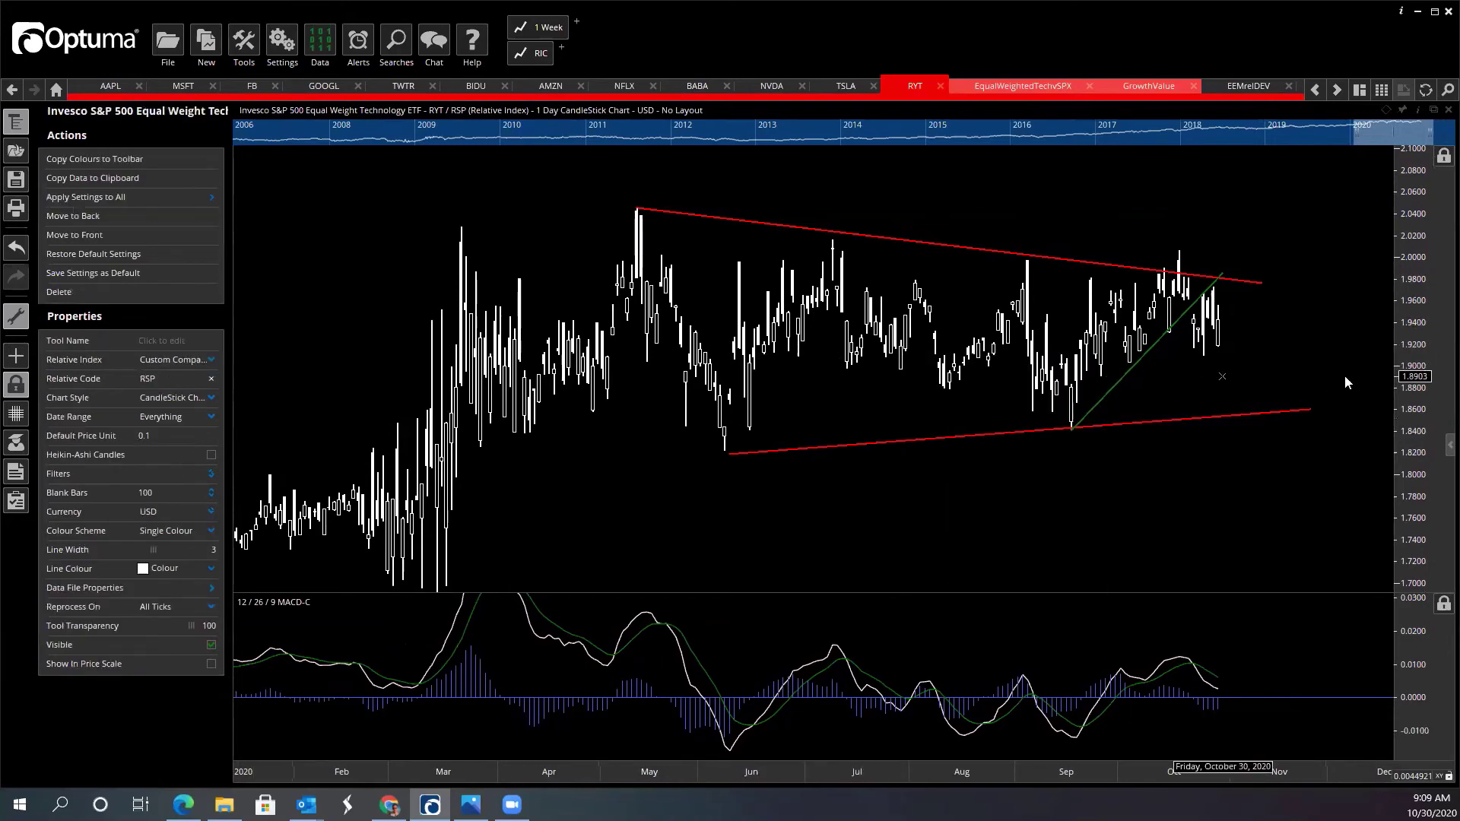
click(1405, 439)
click(1229, 466)
drag(1229, 466, 1209, 470)
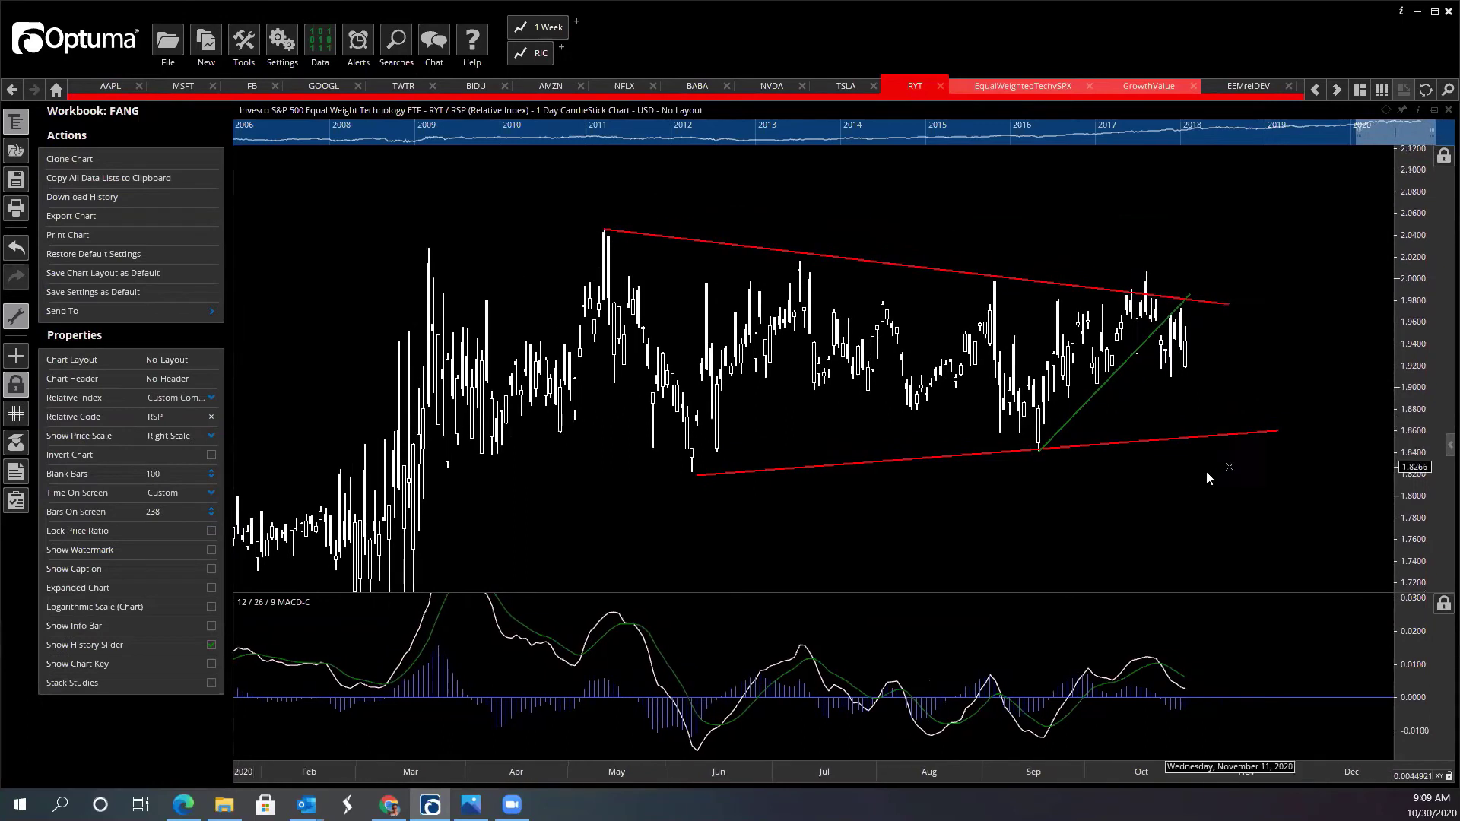
drag(914, 428, 949, 407)
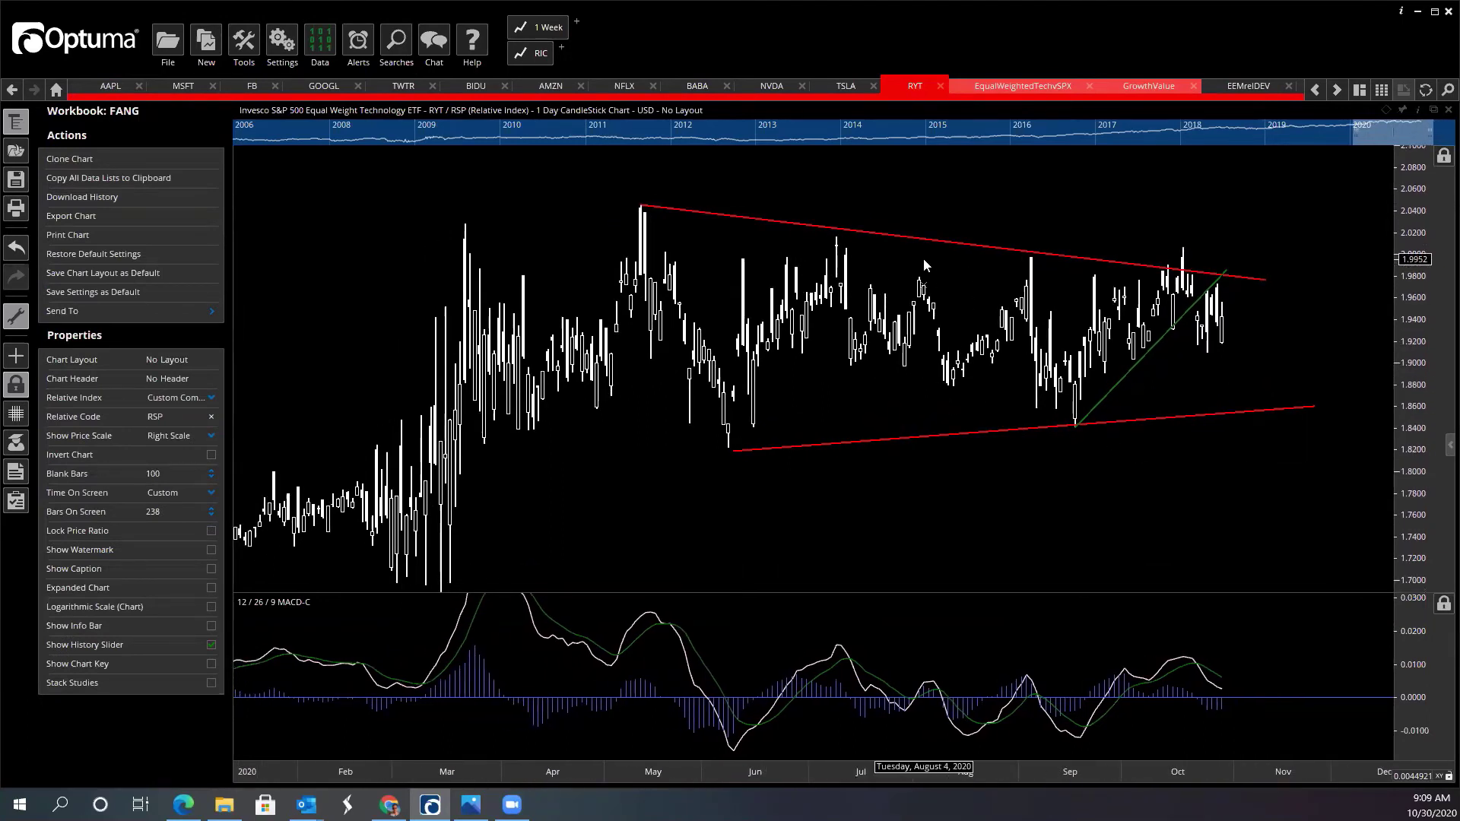
Step: On the MSFT chart, drag the white support line near 198 further to the right
click(180, 90)
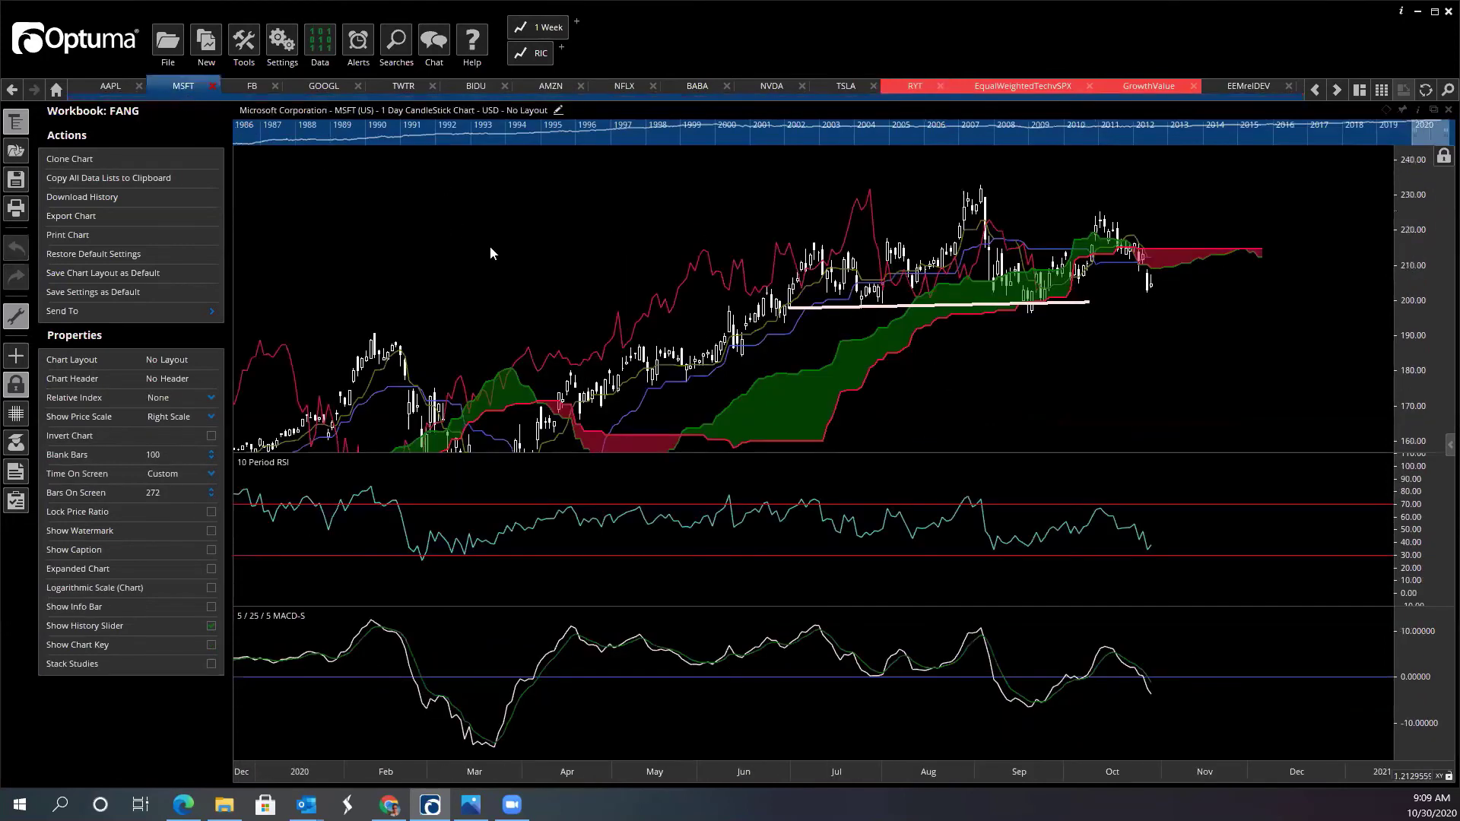
click(1090, 304)
drag(1091, 305, 1218, 307)
click(1157, 362)
Step: Pan and zoom Microsoft's daily chart to review price below the Ichimoku cloud
scroll(1118, 365, up, 2)
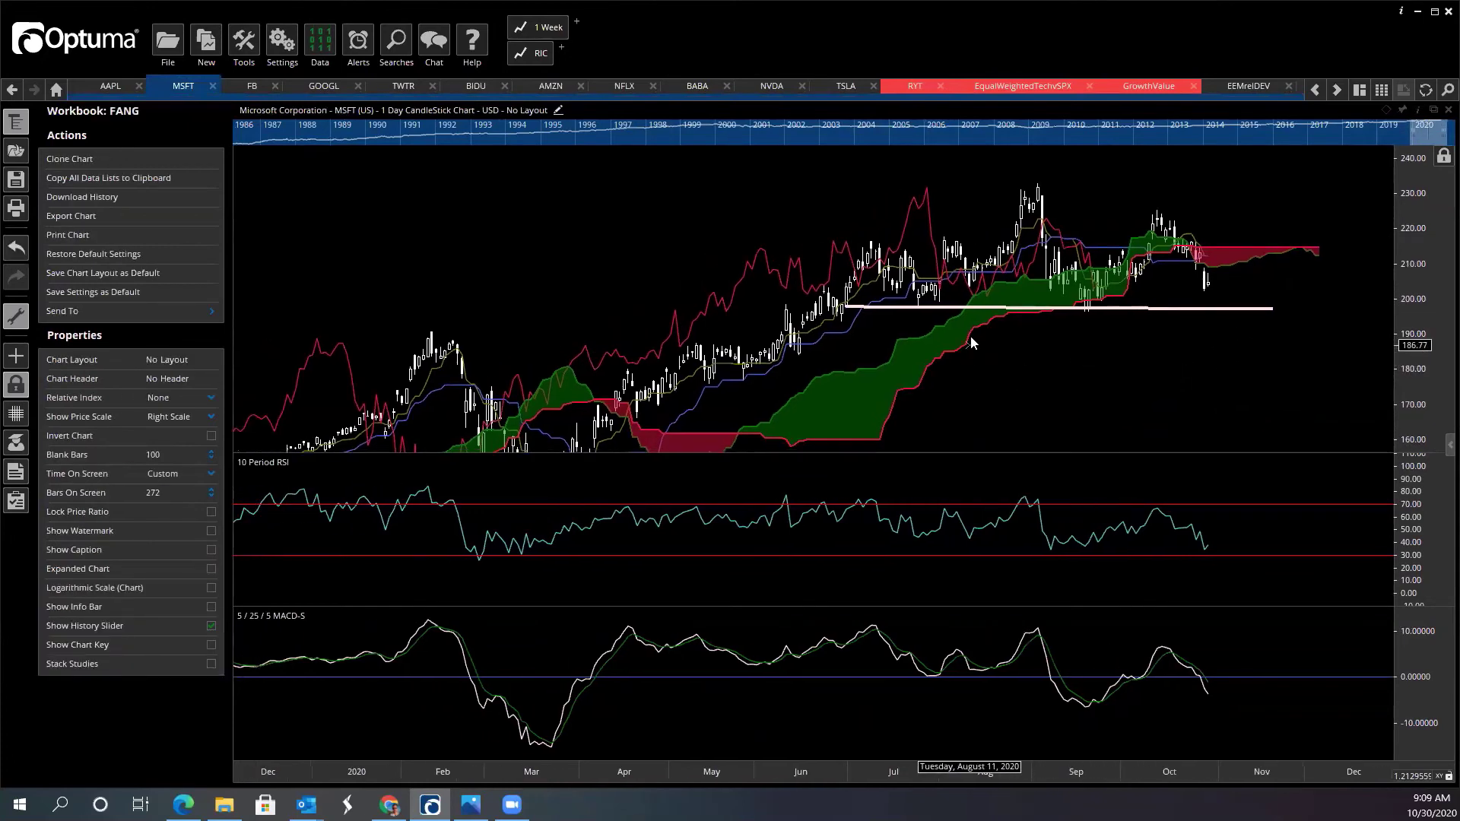
drag(1022, 348, 1043, 355)
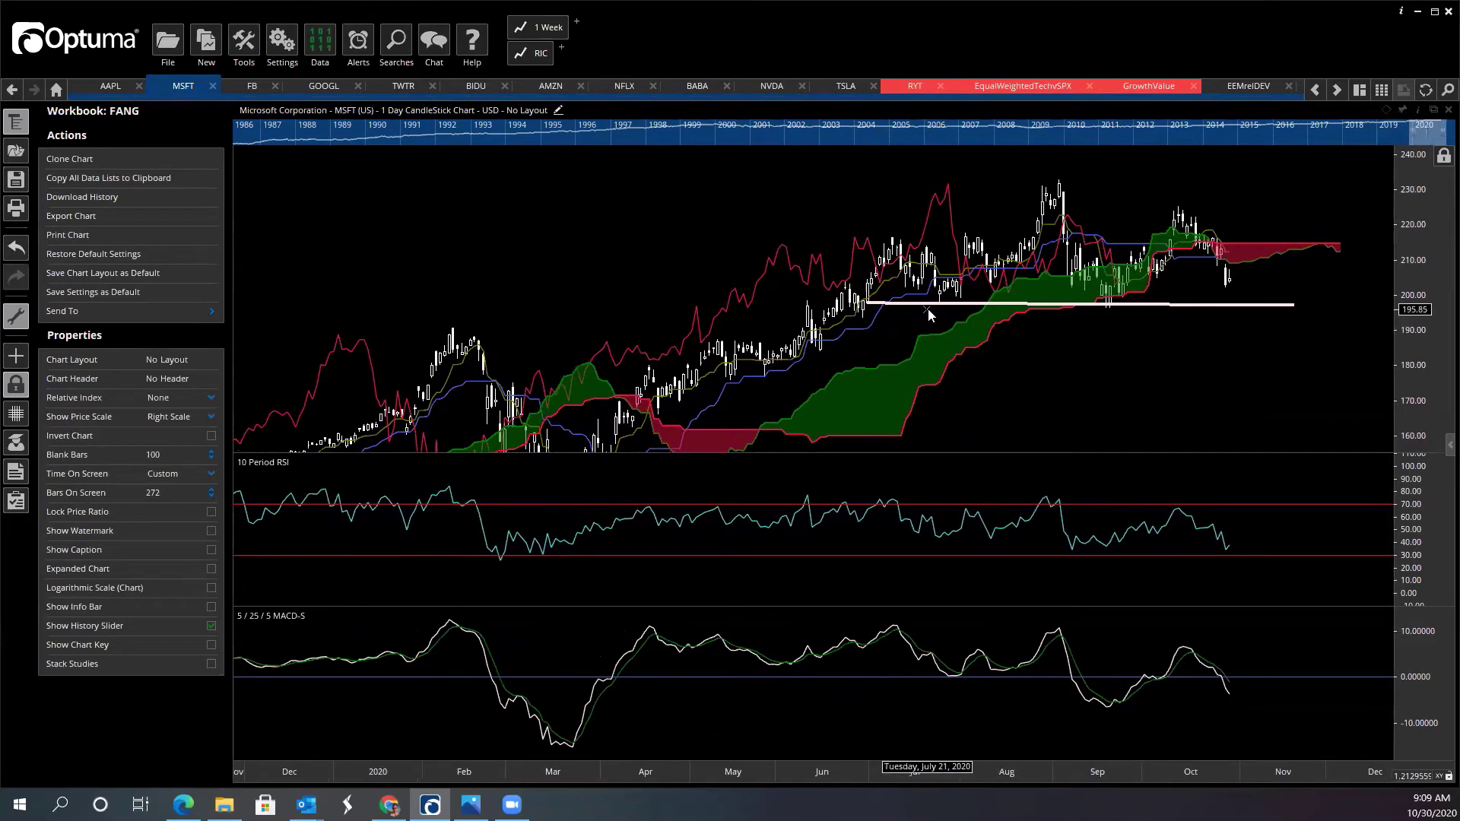
mouse_move(1059, 187)
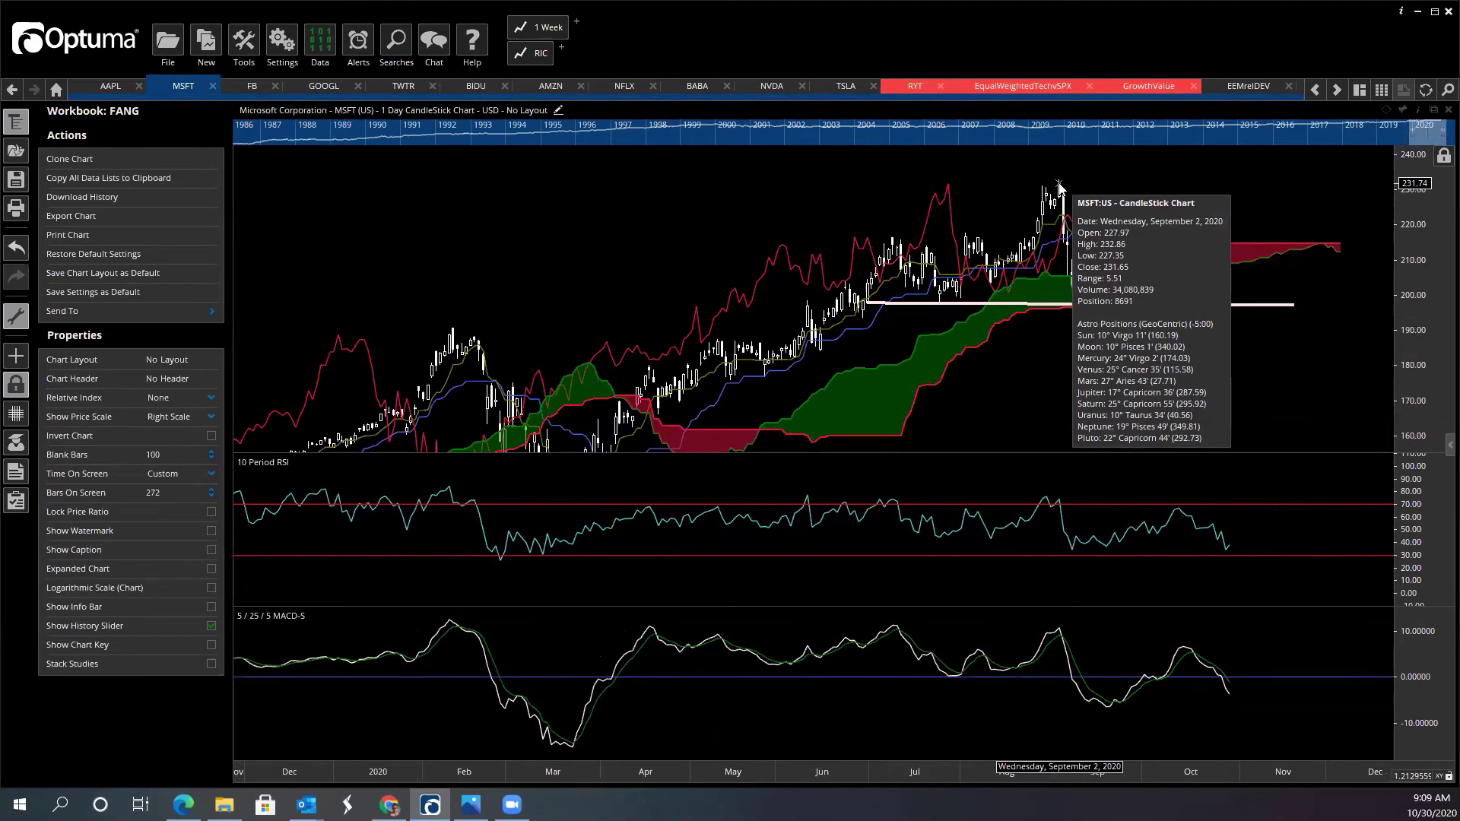
mouse_move(901, 281)
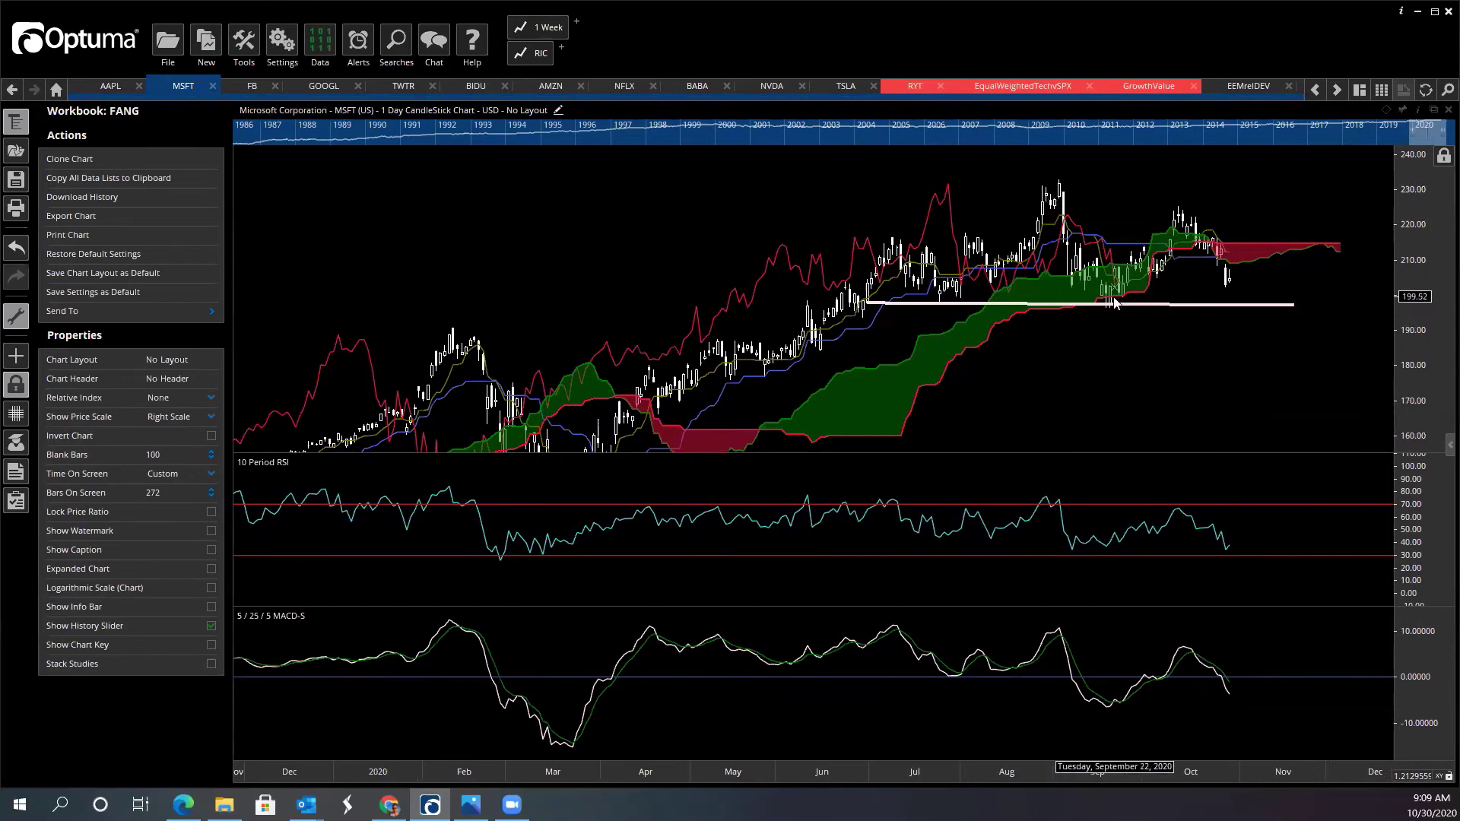
mouse_move(1108, 312)
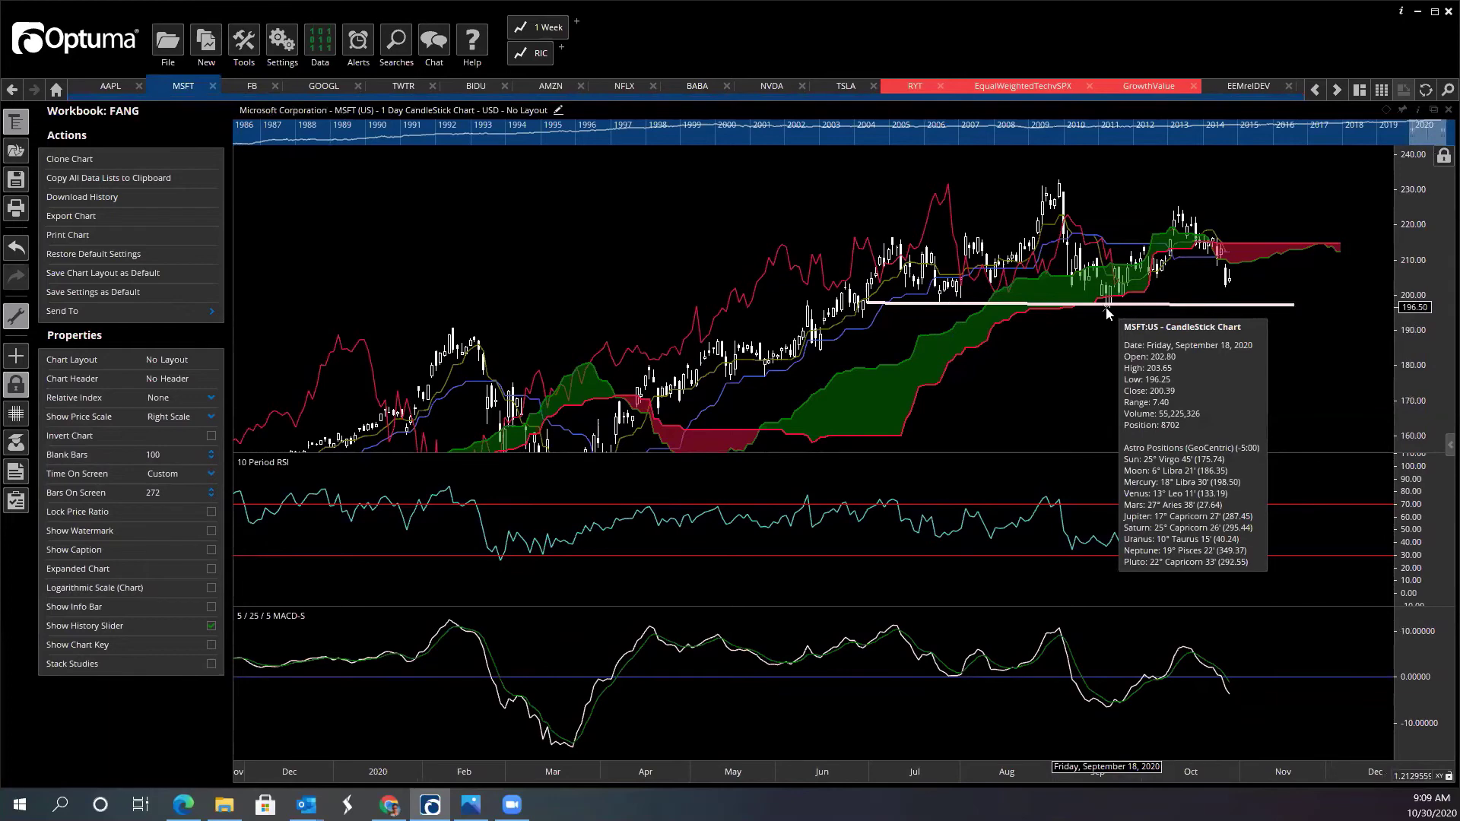
scroll(1089, 339, up, 2)
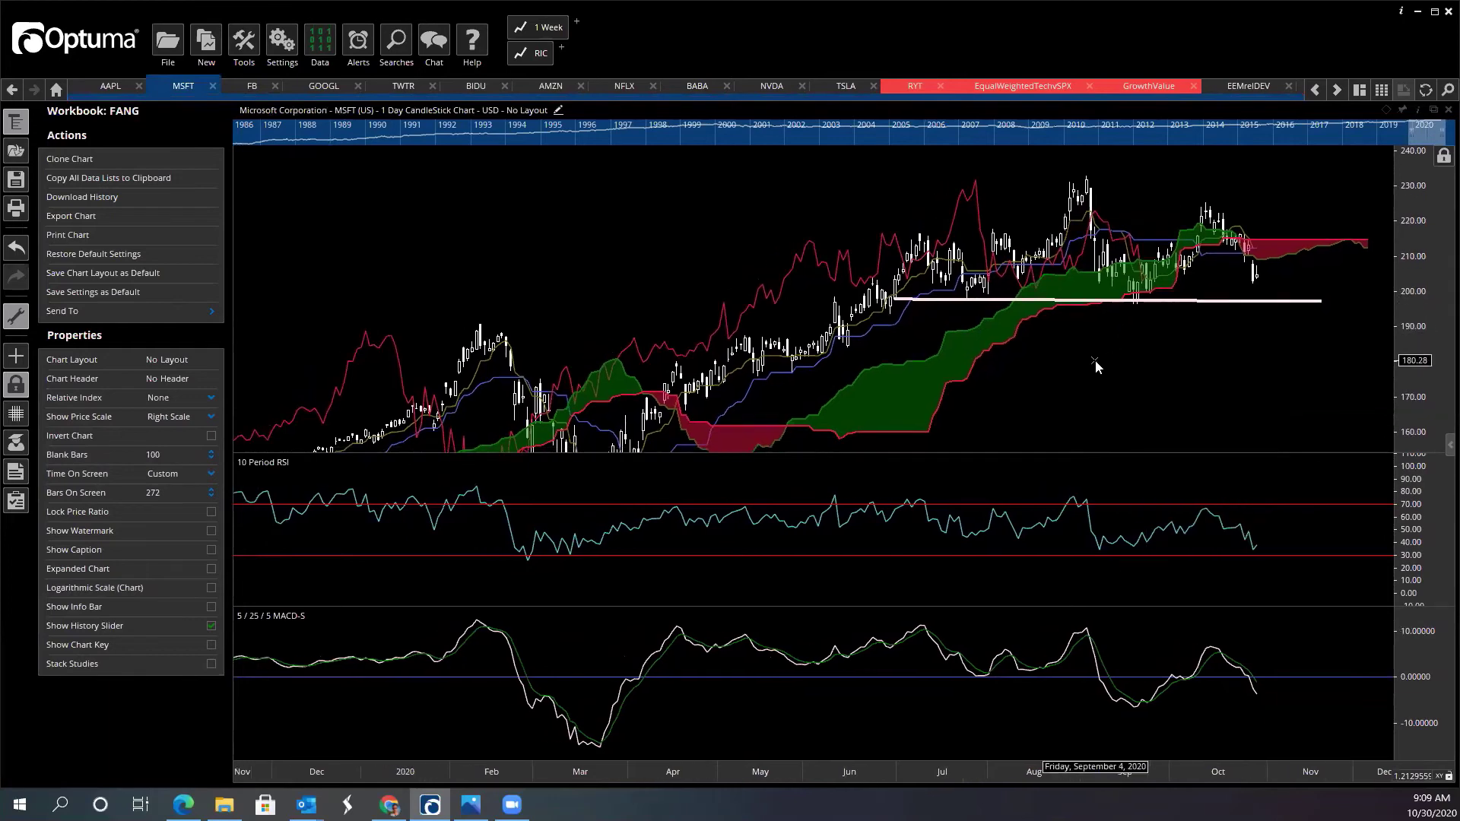
scroll(1095, 360, down, 3)
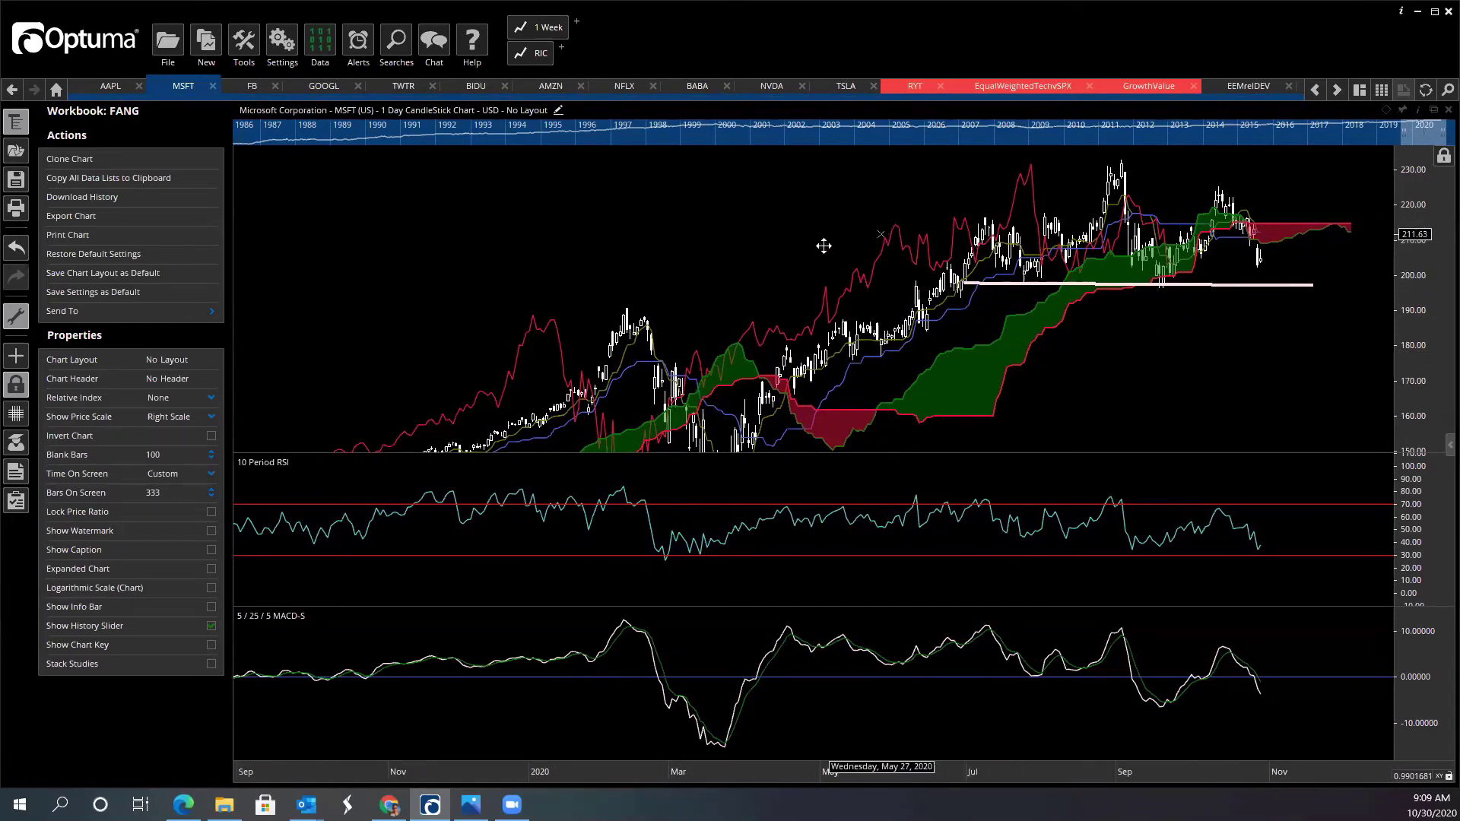
scroll(825, 245, down, 2)
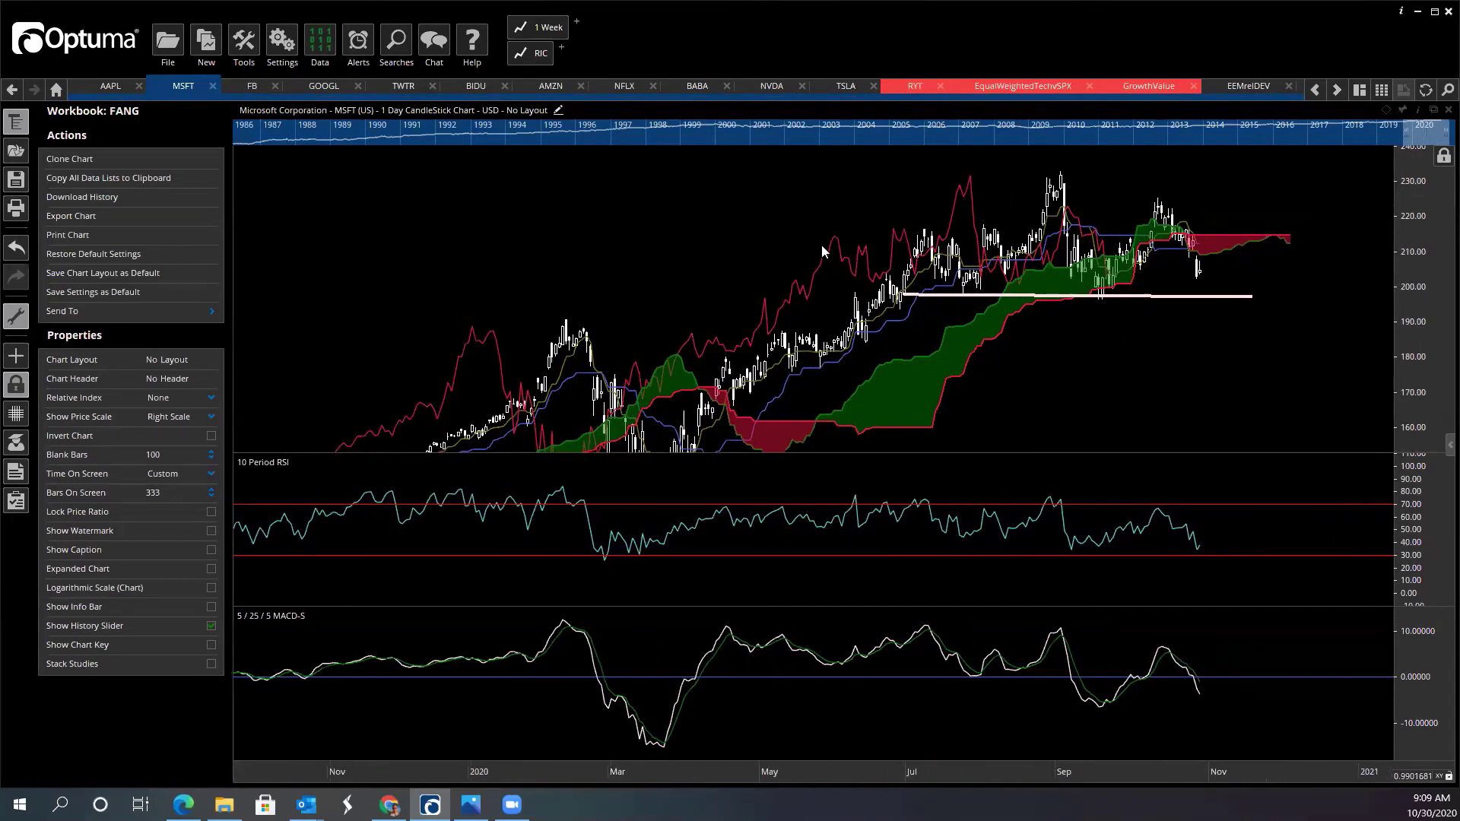
Step: Move through FB to GOOGL and drag the price/RSI divider down to enlarge Alphabet's price pane
click(251, 89)
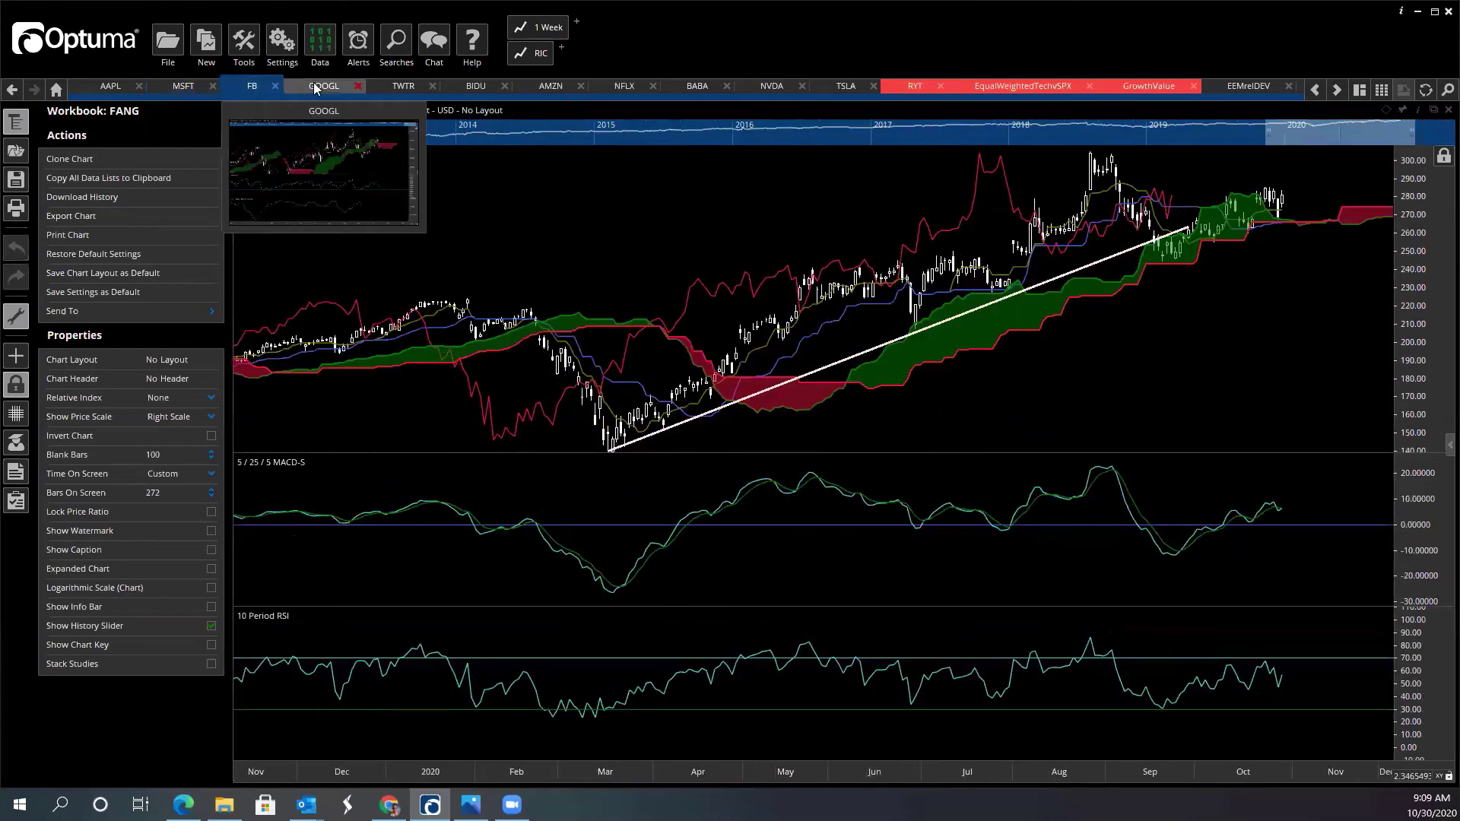
click(316, 88)
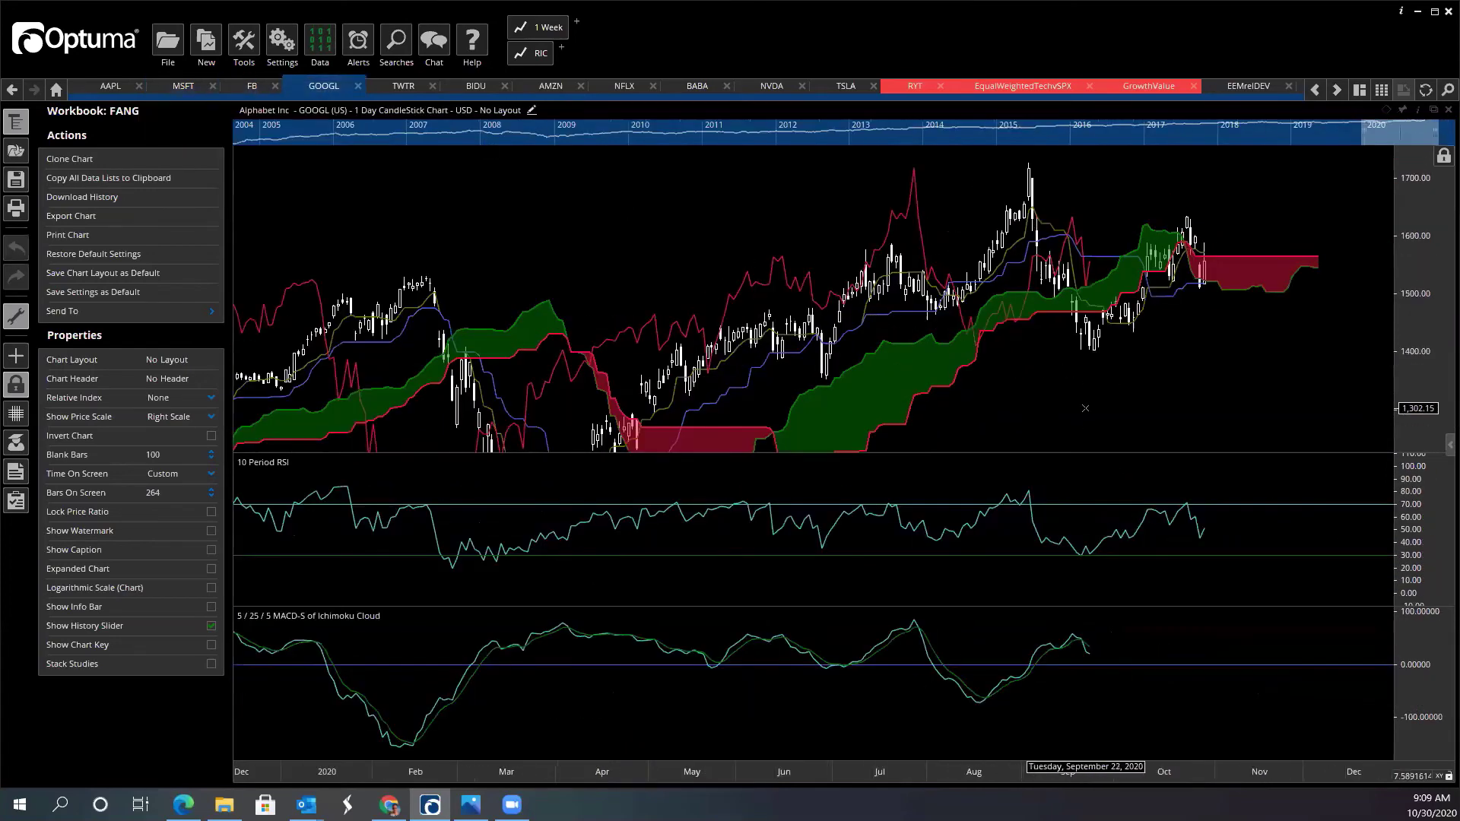
scroll(1107, 411, up, 1)
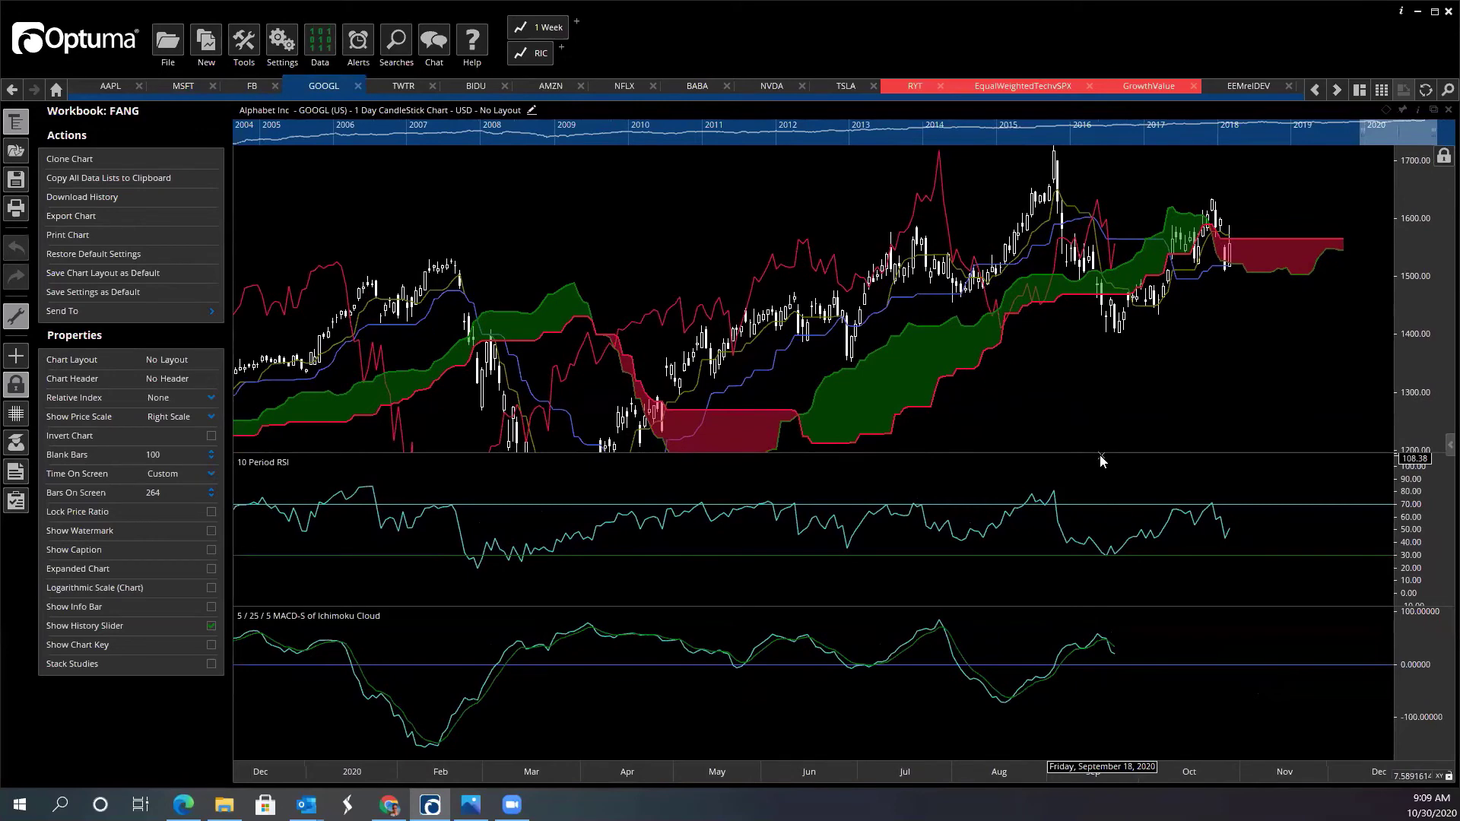
drag(1104, 455, 1104, 530)
scroll(1104, 494, up, 3)
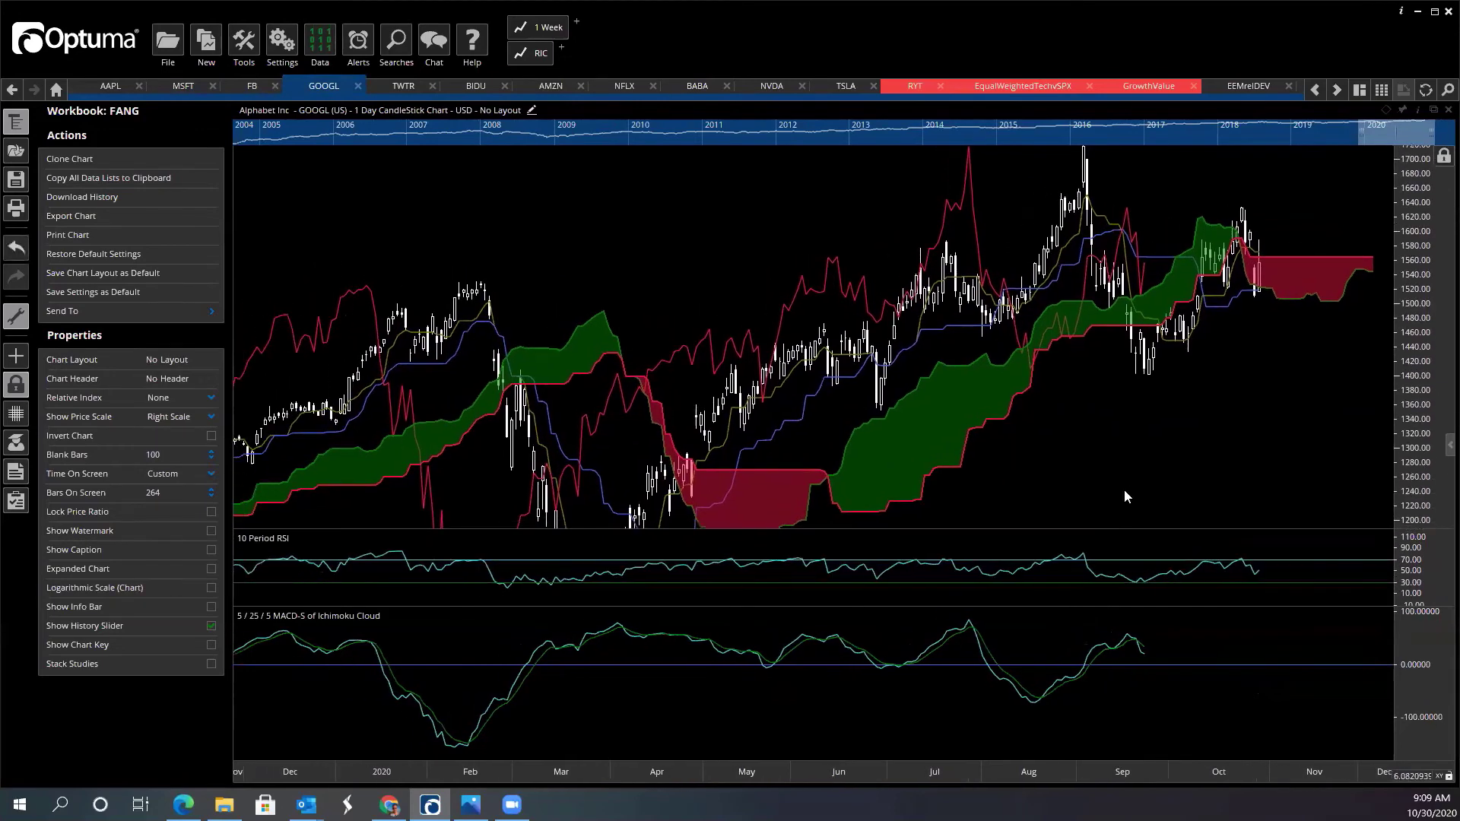
scroll(1389, 296, up, 4)
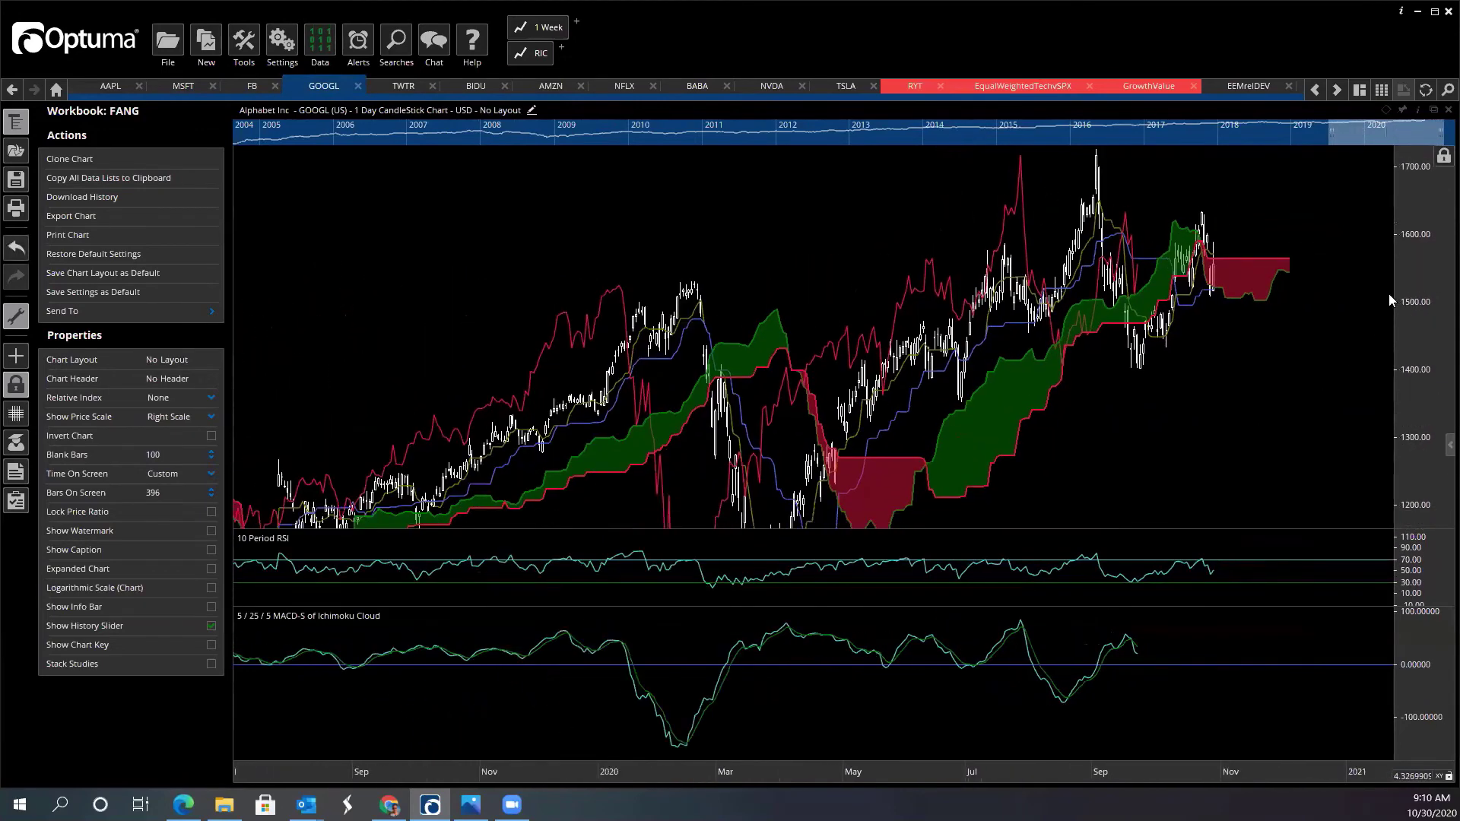
scroll(1313, 446, down, 4)
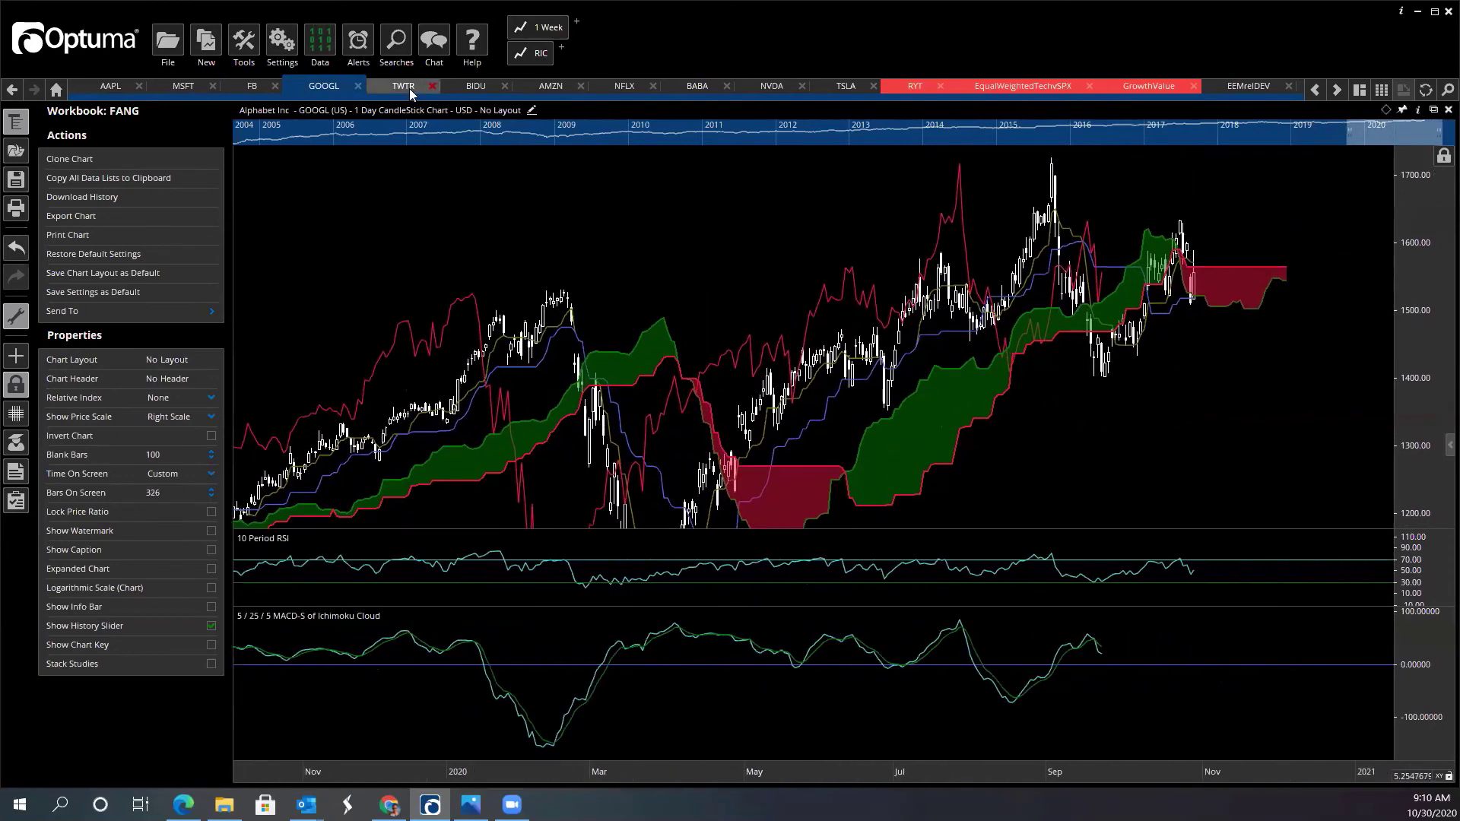
Step: Step through BIDU to the AMZN daily chart and zoom out
click(459, 88)
click(532, 85)
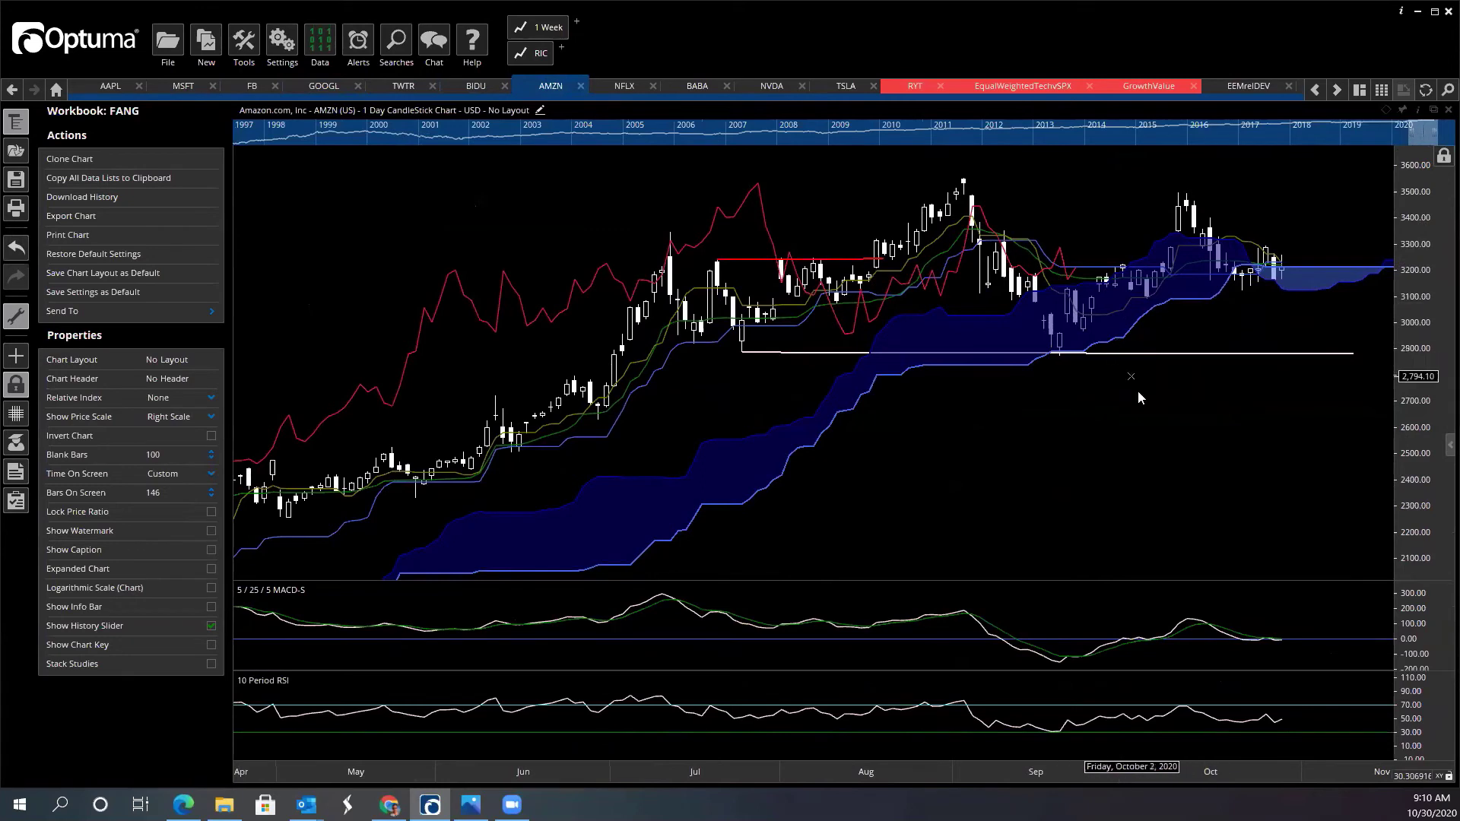
scroll(1126, 411, down, 2)
scroll(881, 433, down, 1)
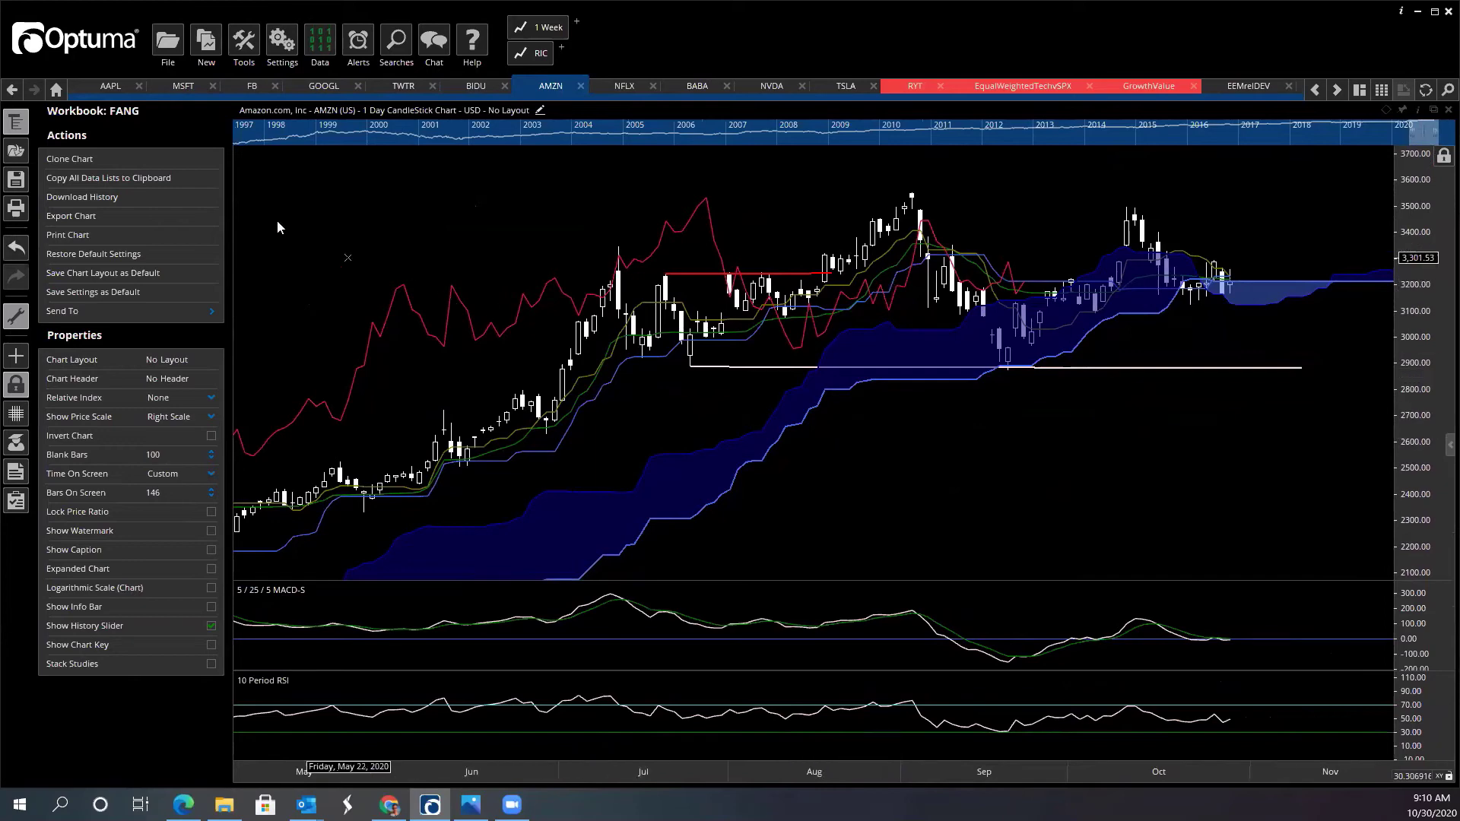
Step: Return Home and open the 'SPX Breadth data' workbook with its 20-, 50- and 200-day breadth panels
click(57, 89)
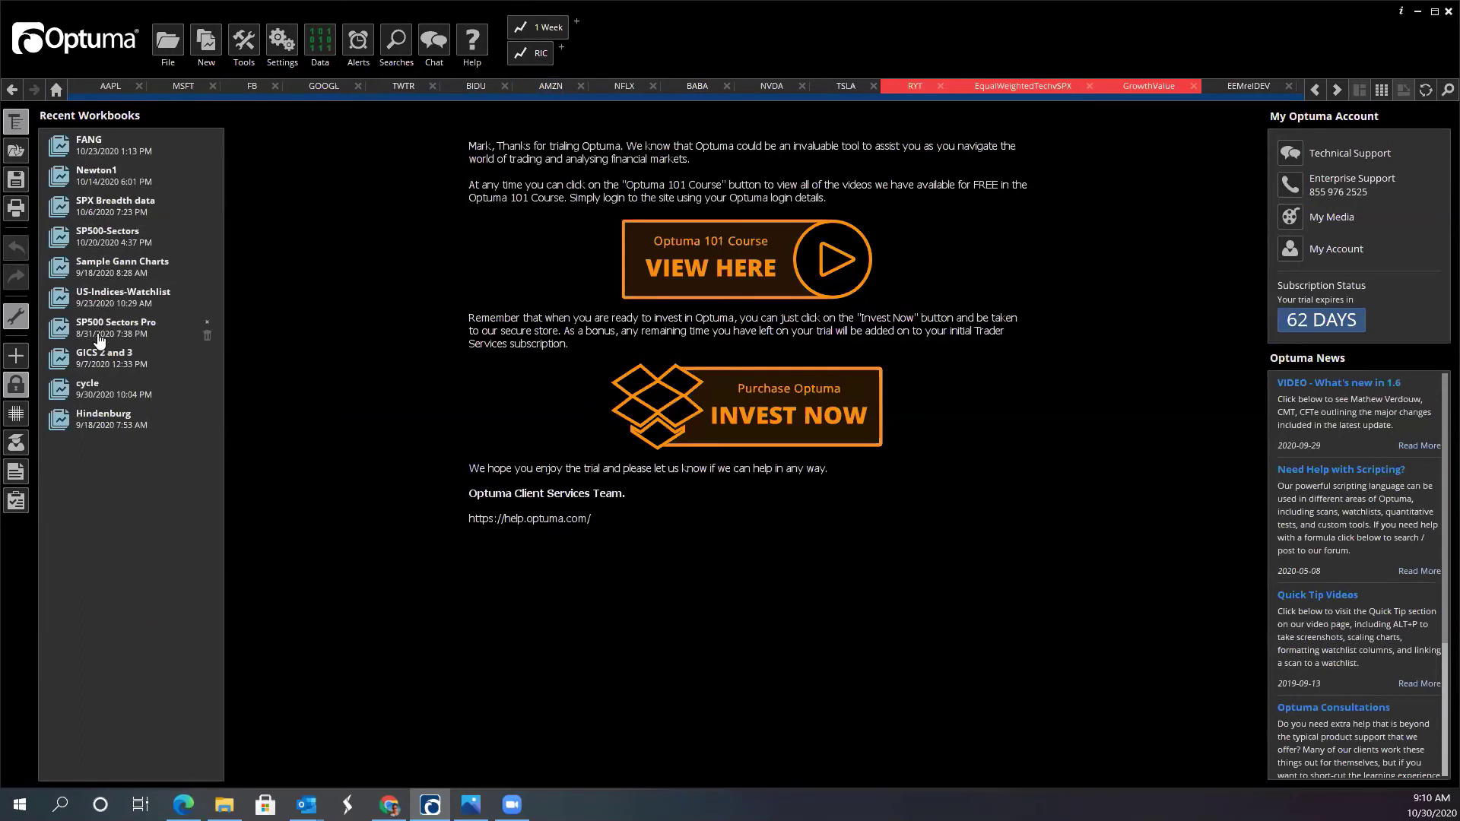
click(111, 203)
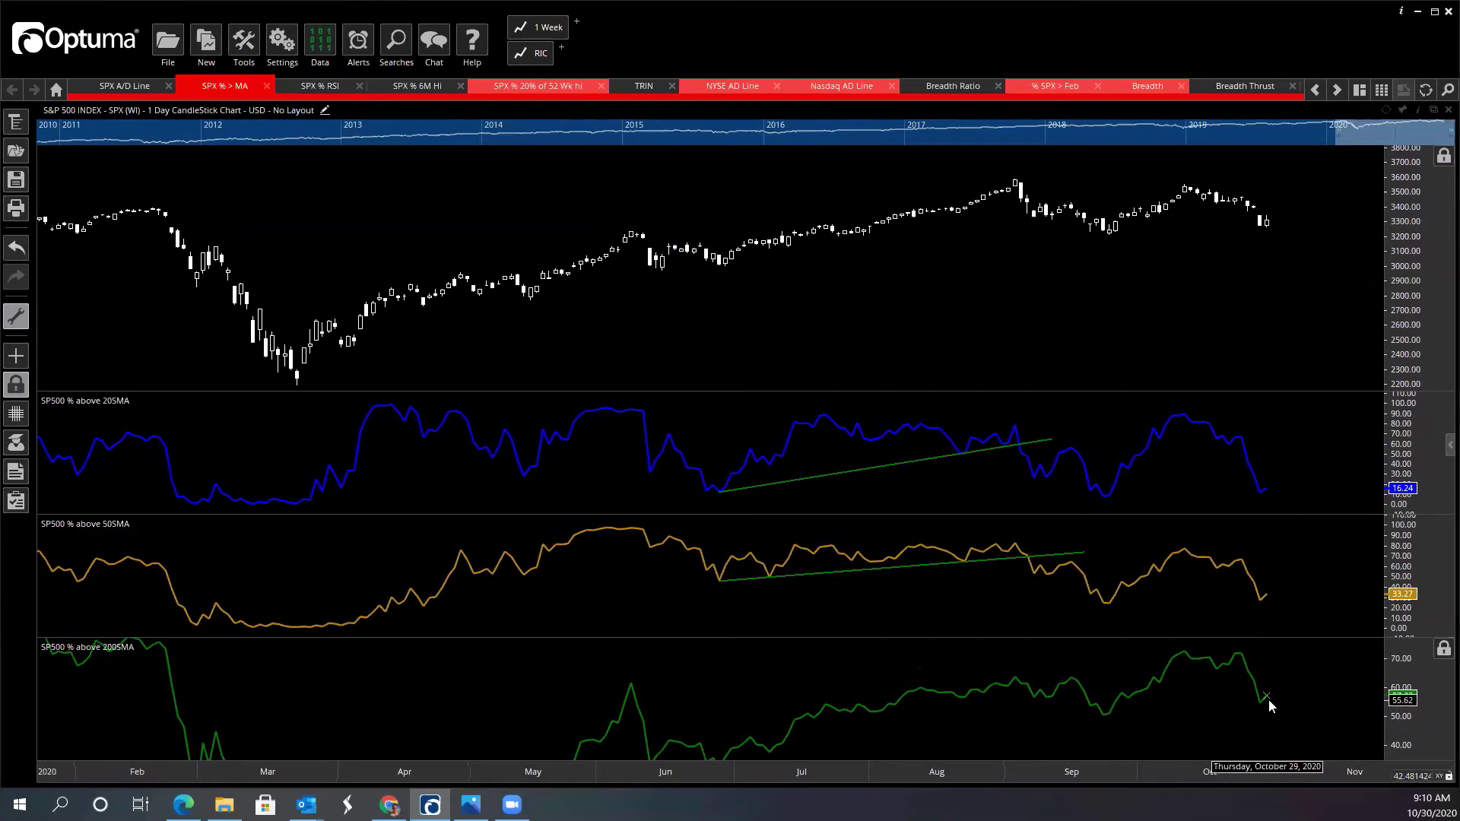
mouse_move(1247, 675)
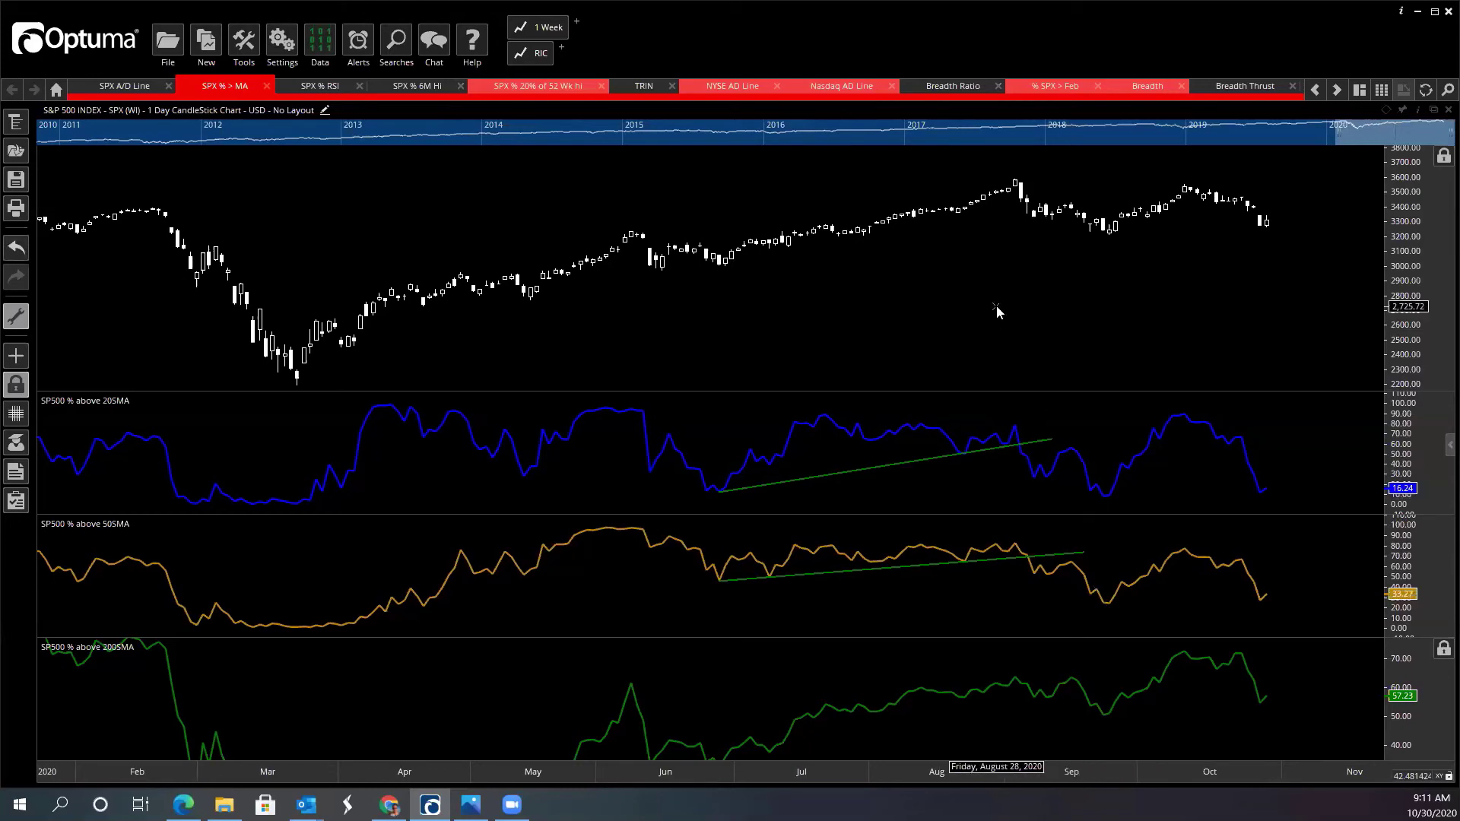
Step: Open the NYSE AD Line sheet and pan the NYSE Composite chart to the 2020 crash and recovery
click(722, 91)
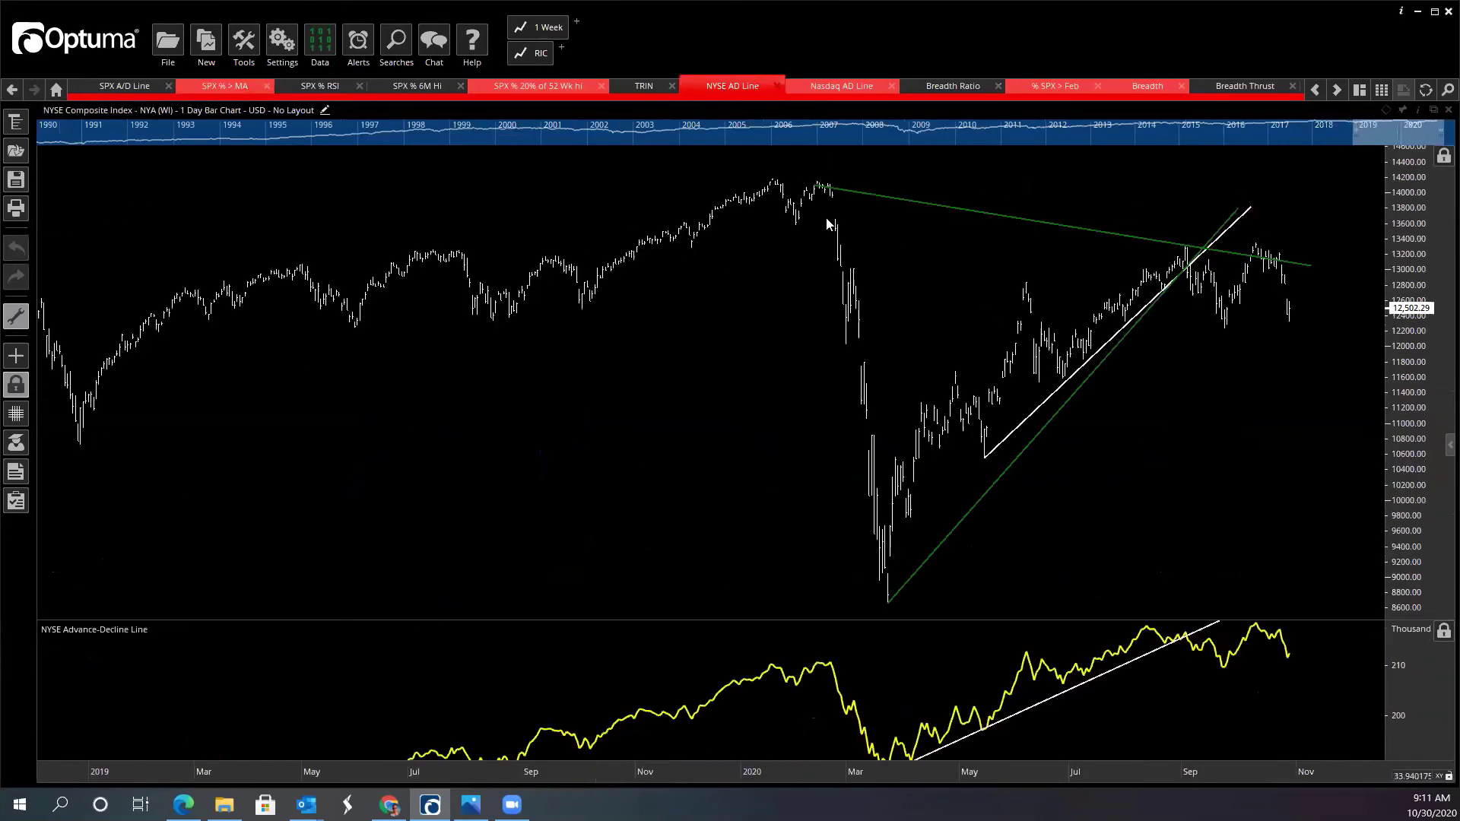
drag(1226, 457, 1120, 466)
scroll(1121, 466, down, 1)
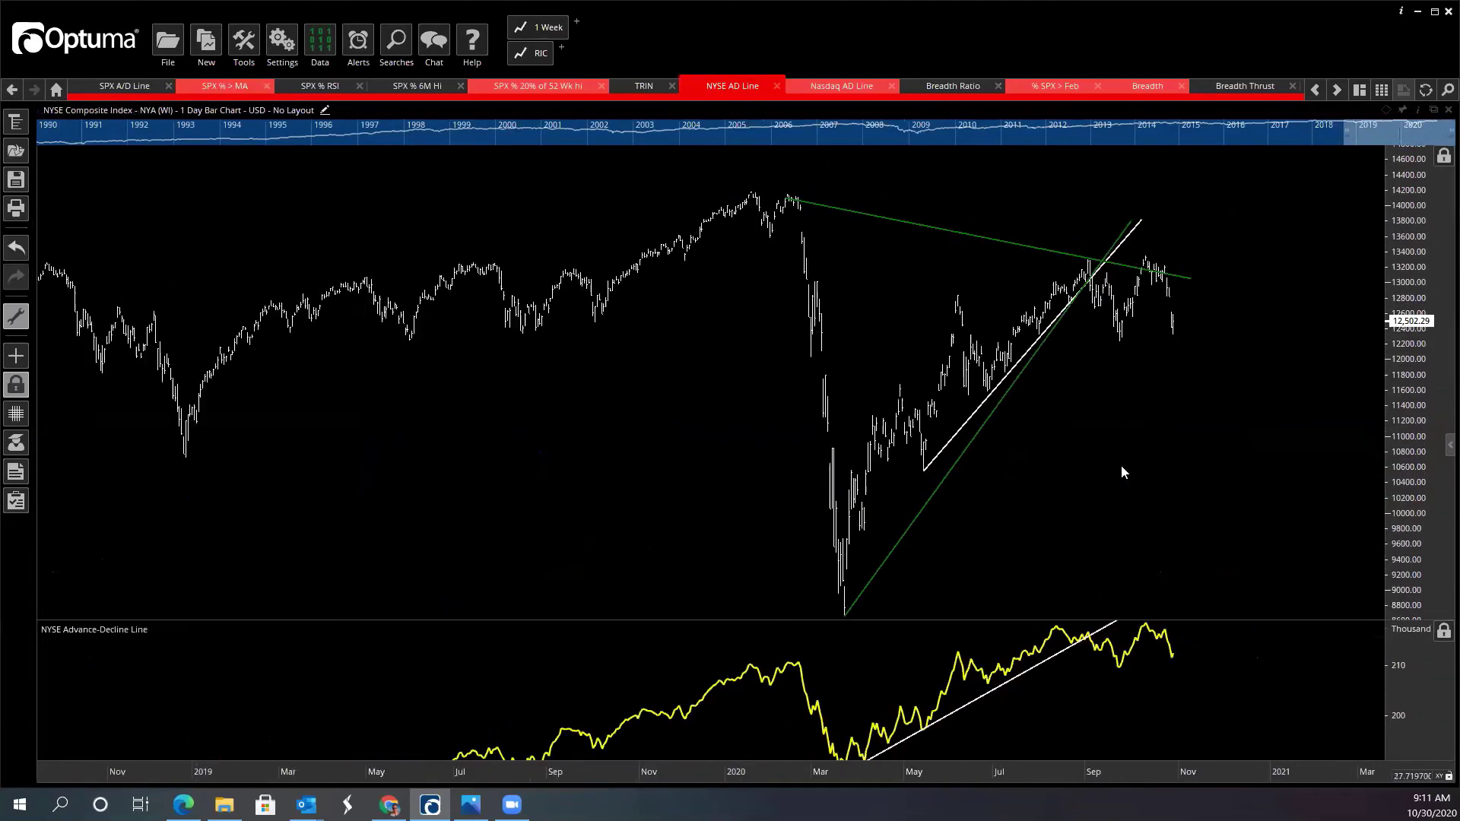
scroll(1121, 466, up, 2)
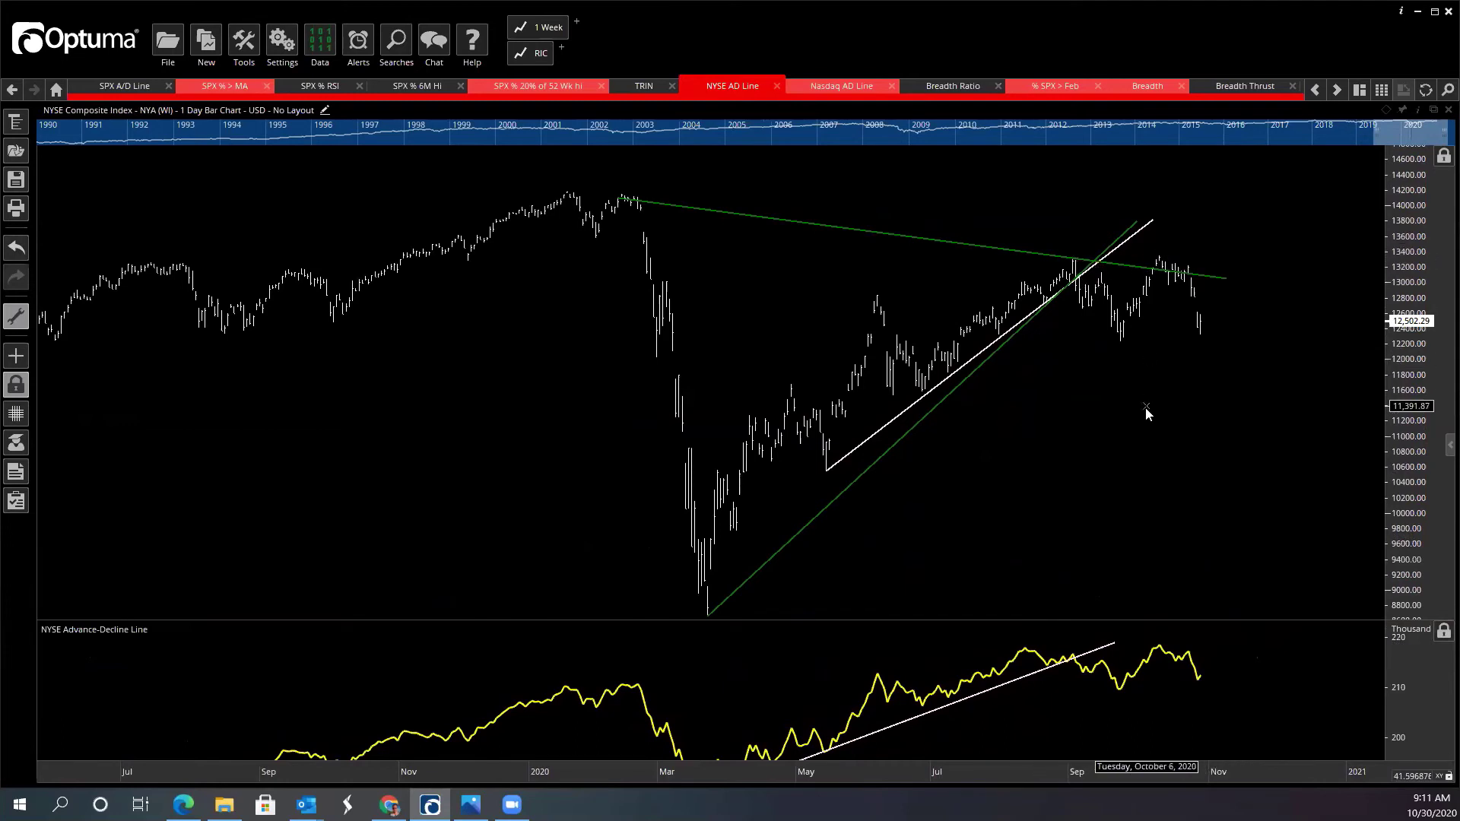
scroll(1179, 410, down, 2)
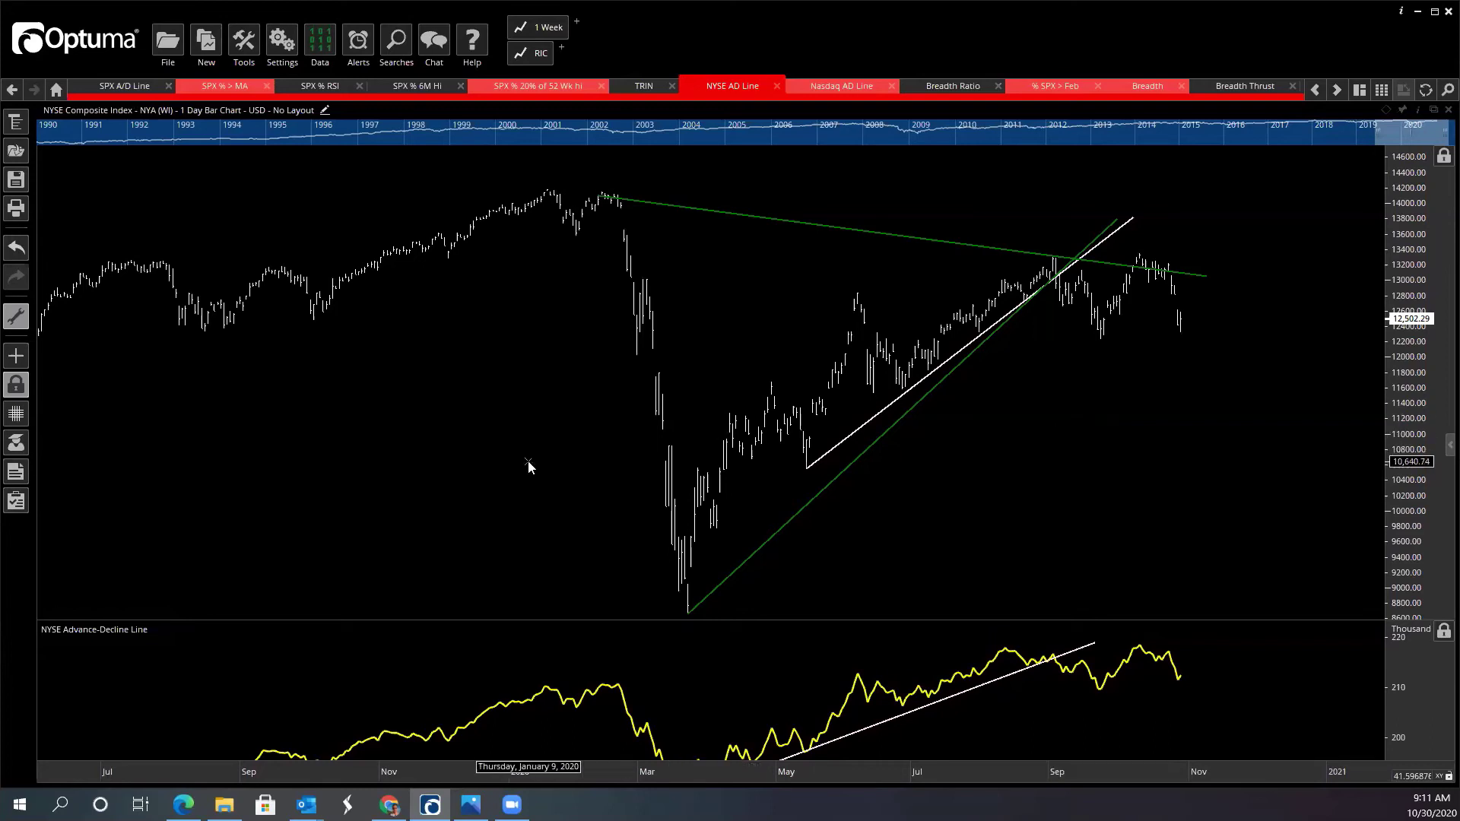
Step: Pan the NYSE advance-decline chart back and forth, then switch to the TradingView VIX chart in Edge
drag(528, 459, 483, 459)
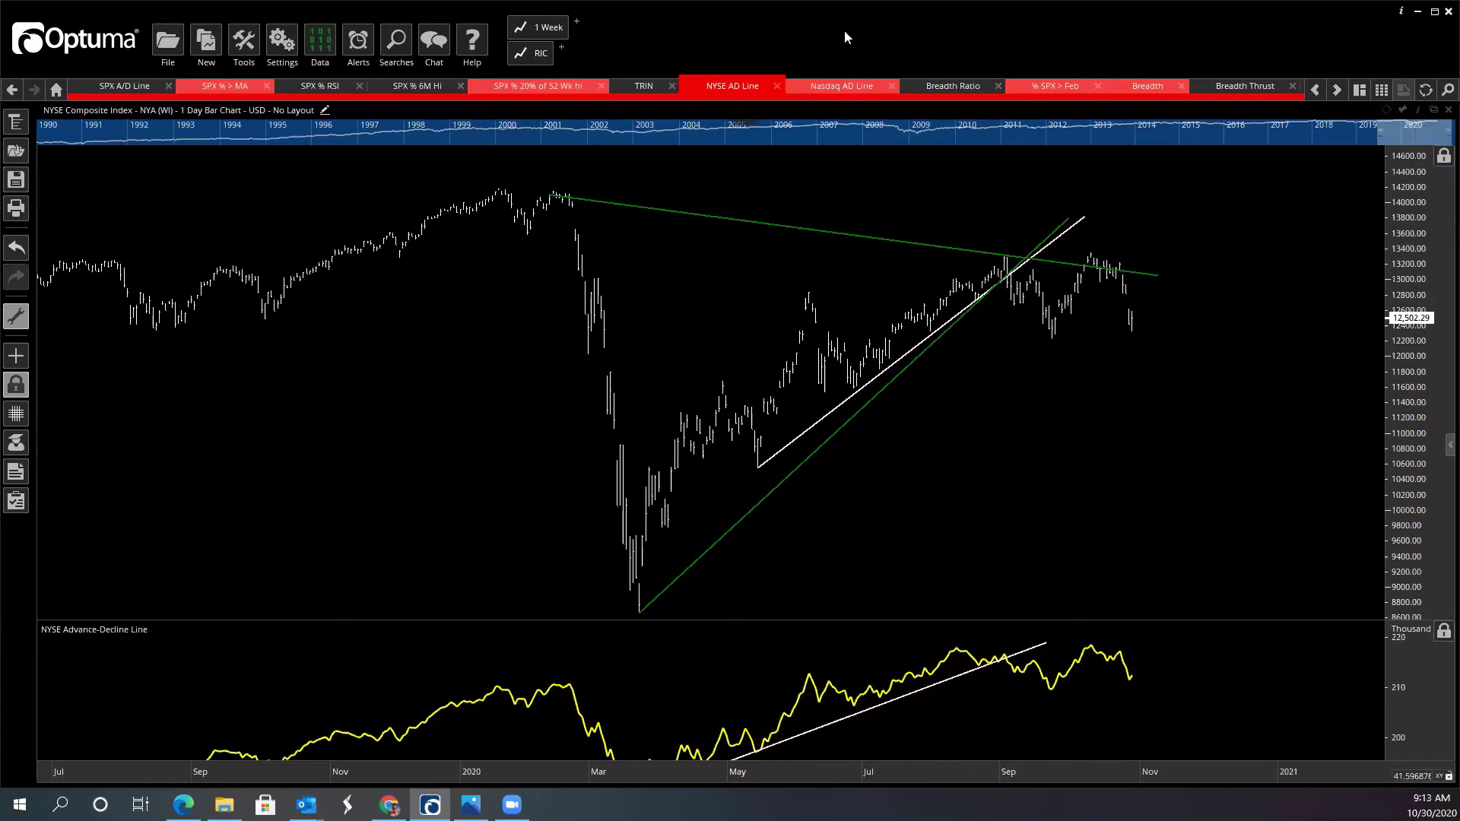
drag(1030, 407, 1072, 411)
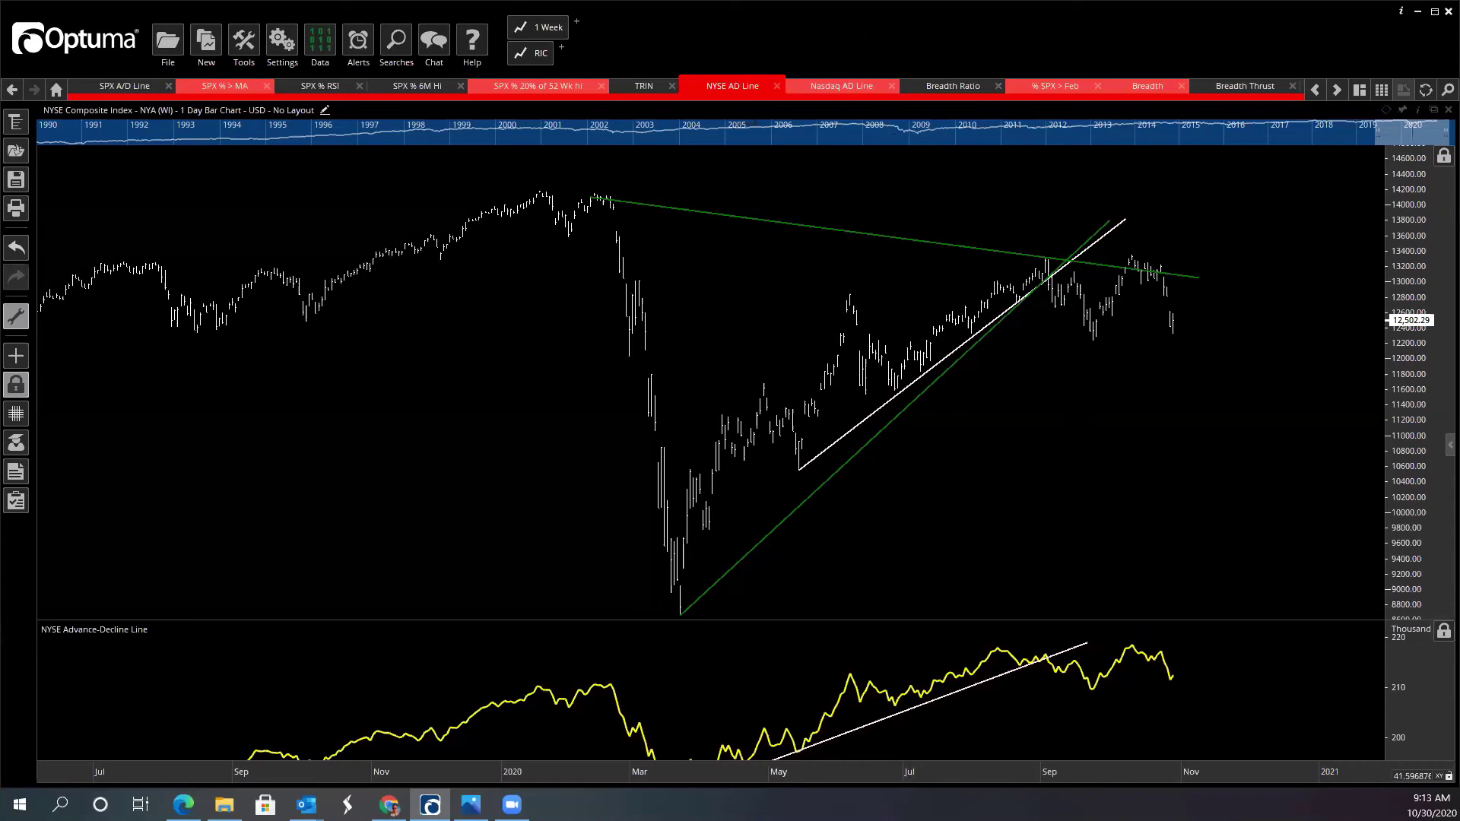
key(alt+Tab)
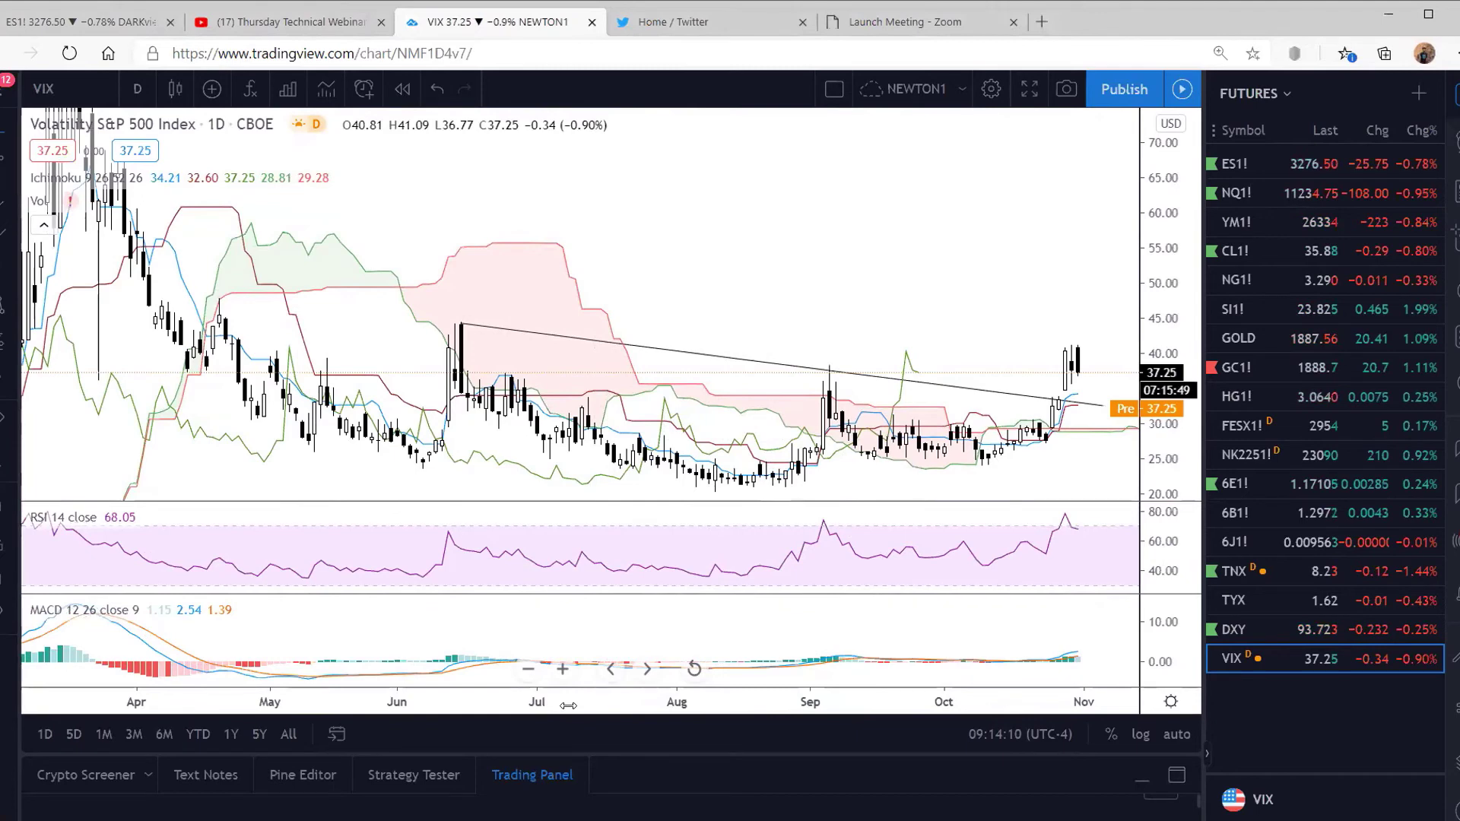
Step: Zoom the daily VIX chart out to February, then load the U.S. Dollar Index (DXY)
scroll(841, 254, down, 3)
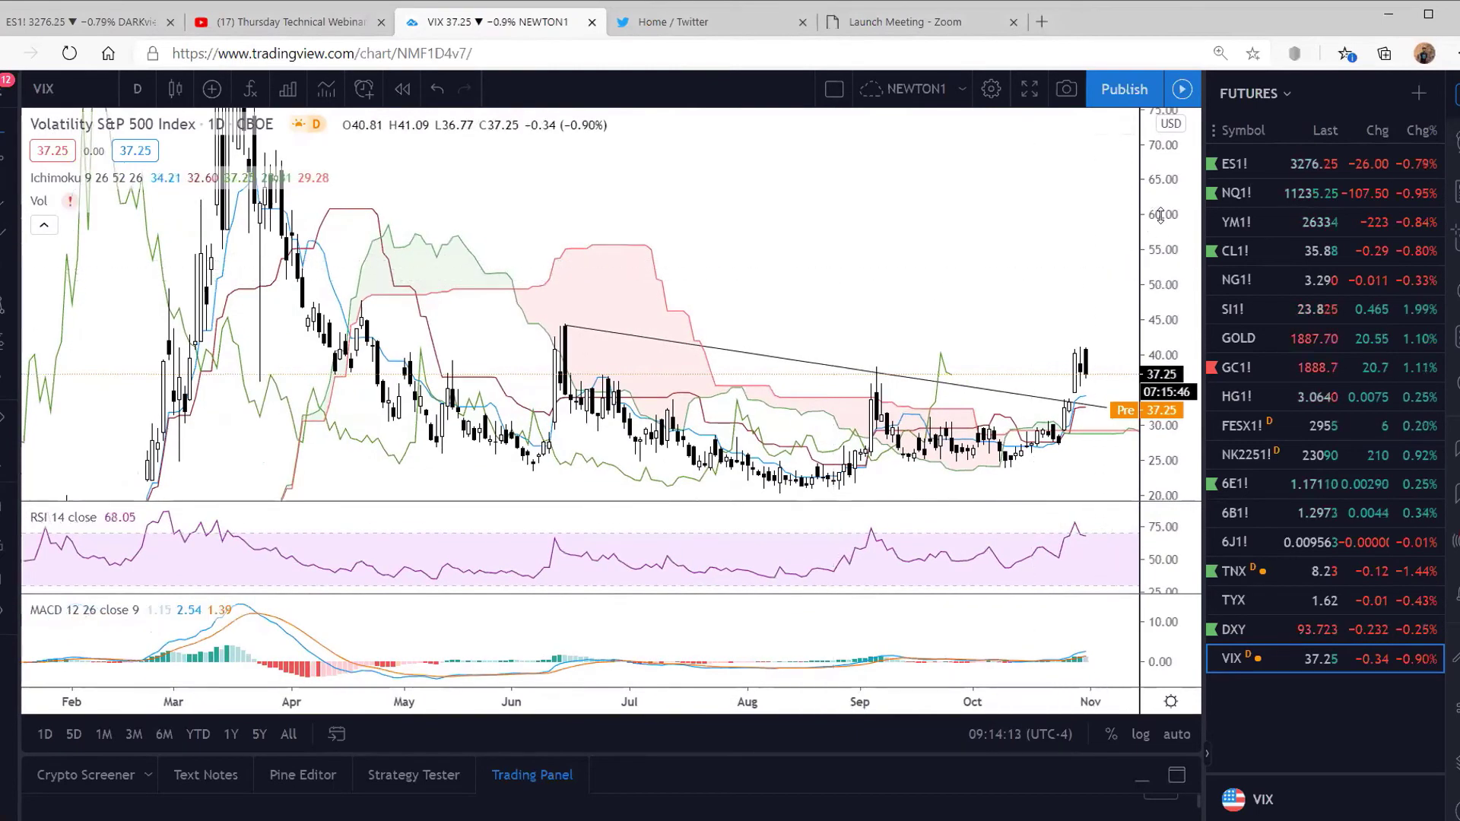
scroll(1050, 251, right, 2)
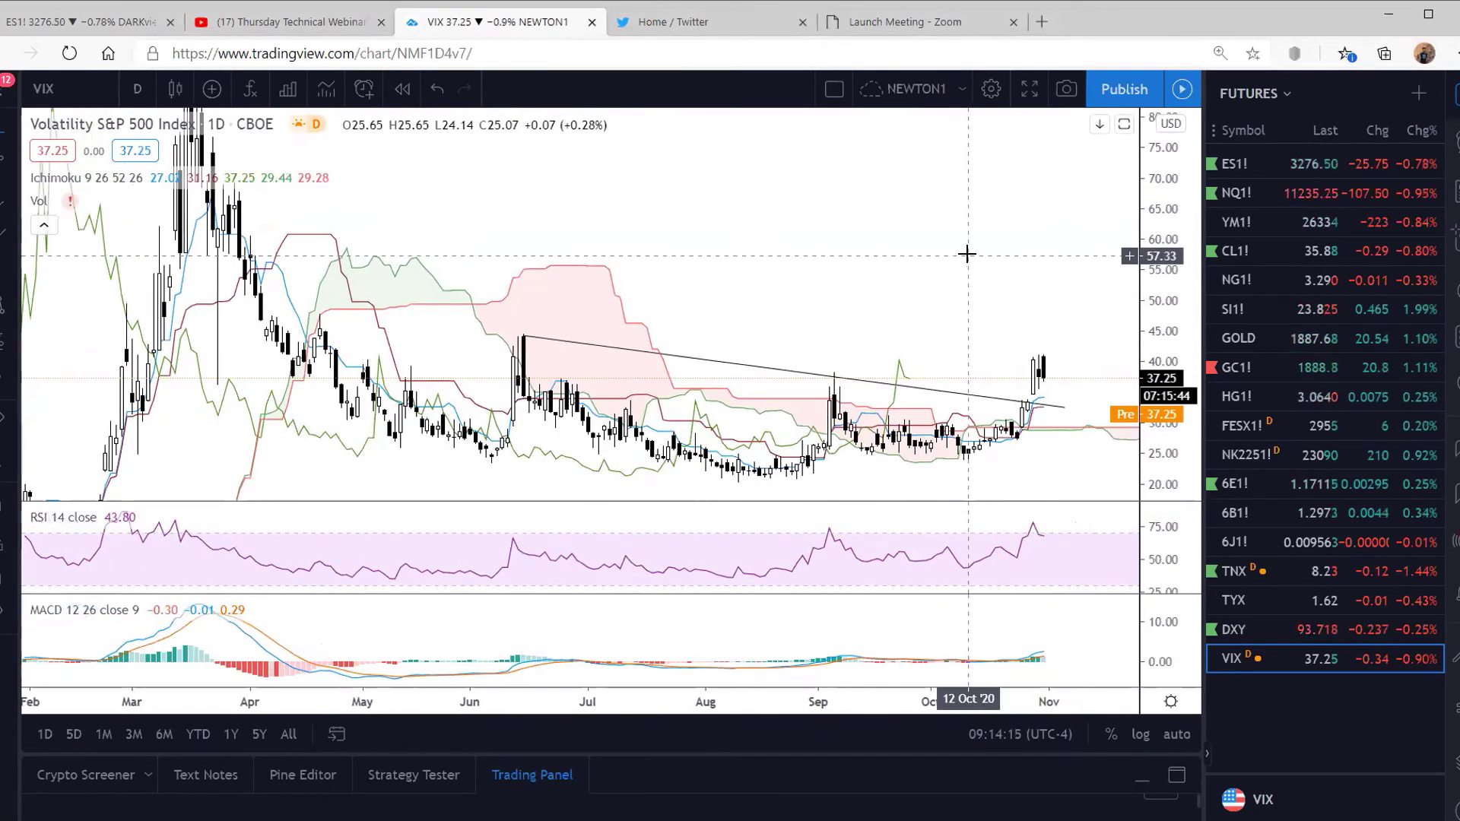
scroll(962, 254, right, 2)
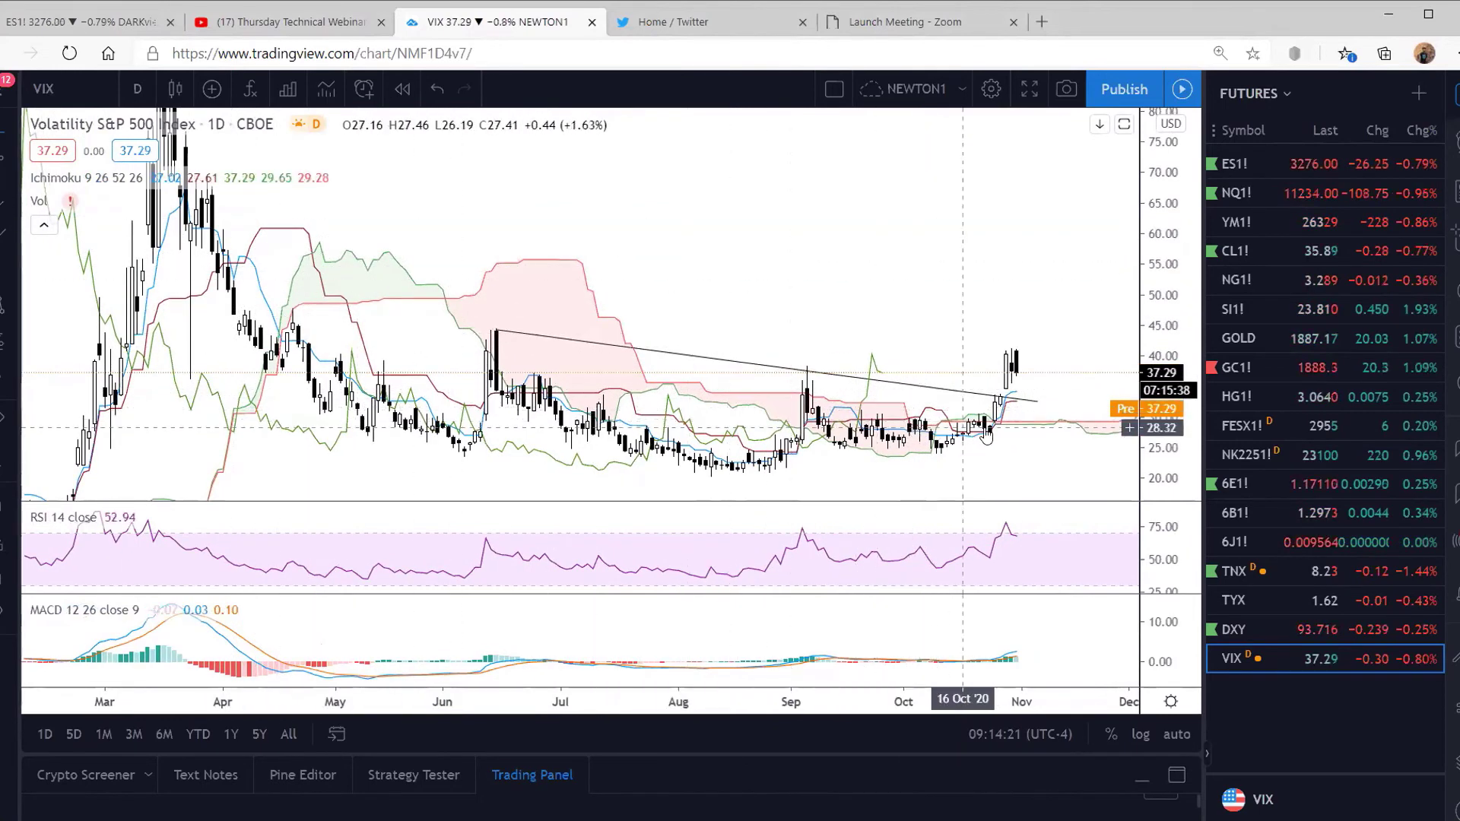
scroll(875, 286, left, 1)
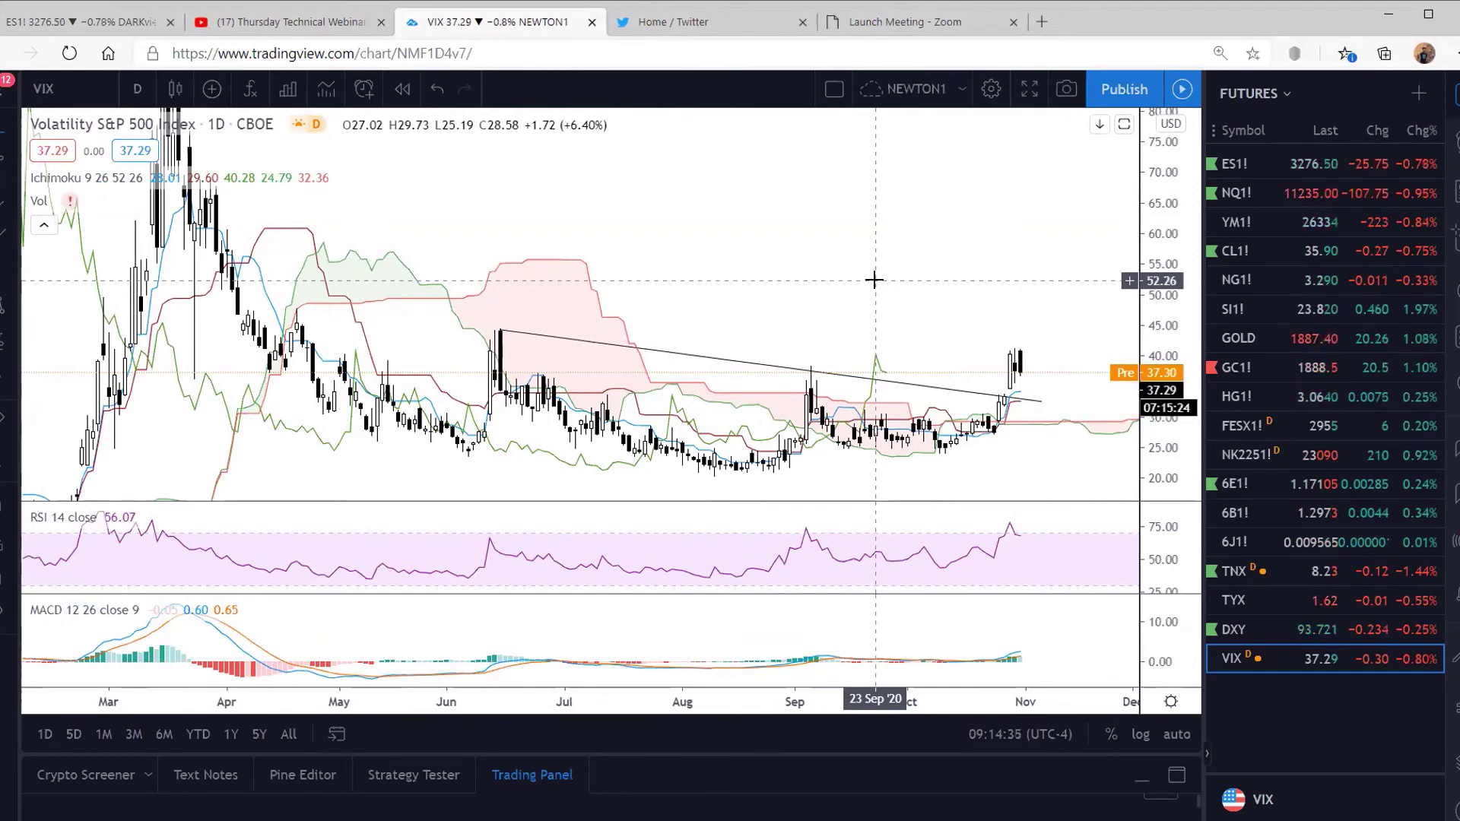
click(1234, 628)
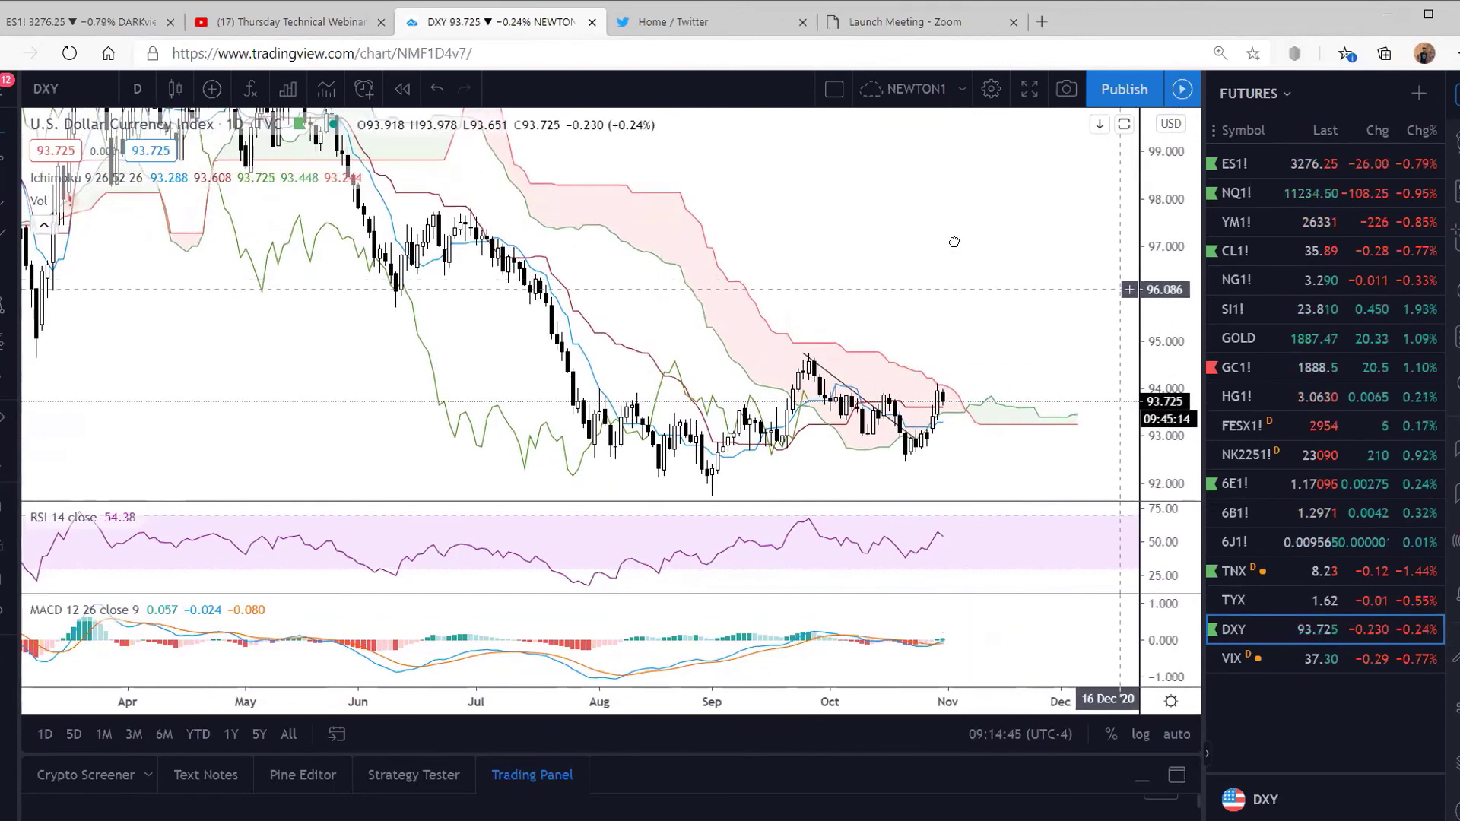
Step: Zoom the DXY chart in to May–December, then load Gold Futures (GC1!)
scroll(871, 630, up, 4)
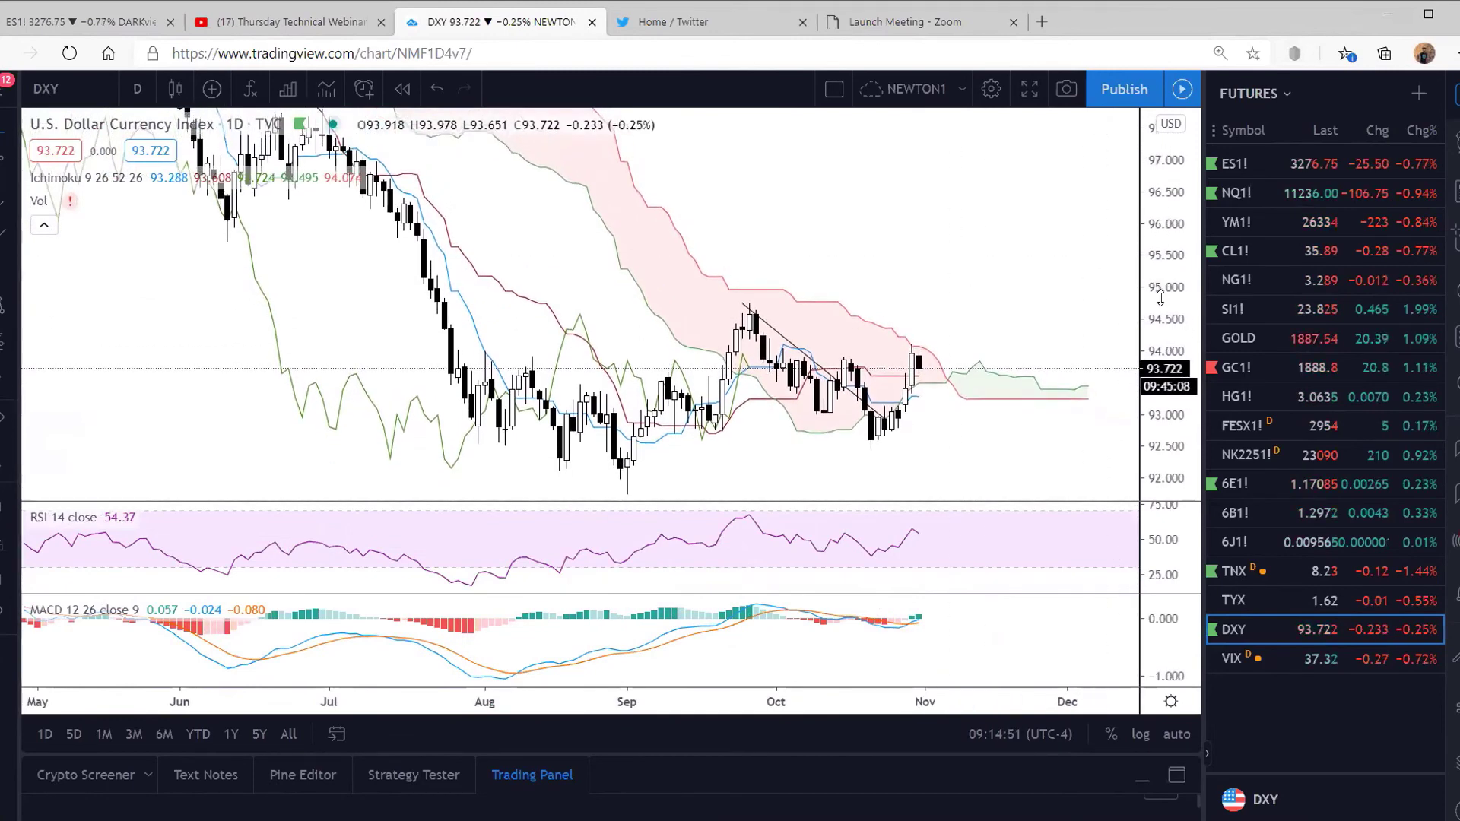
drag(1004, 296, 982, 297)
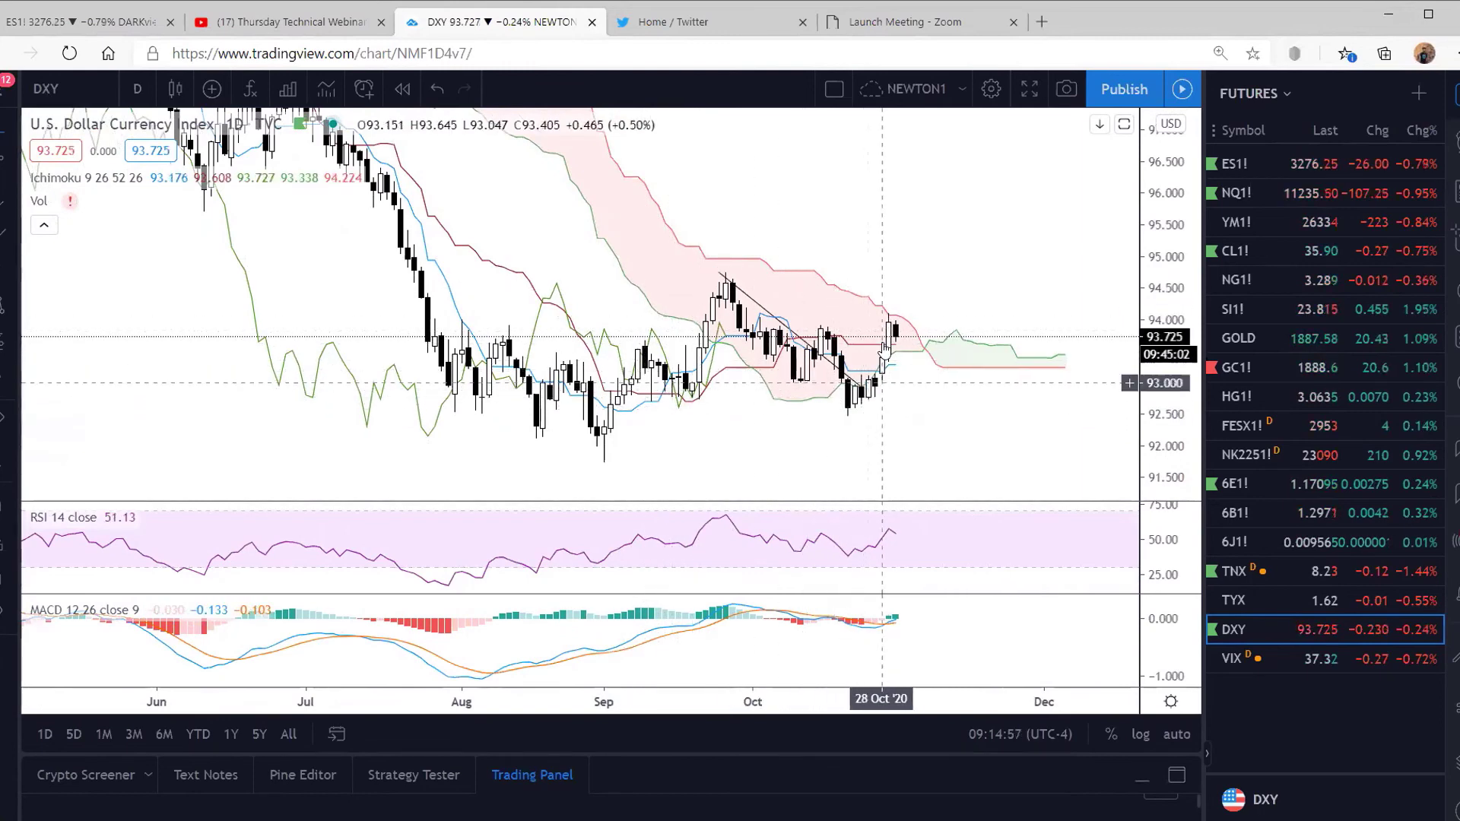
drag(878, 316, 875, 357)
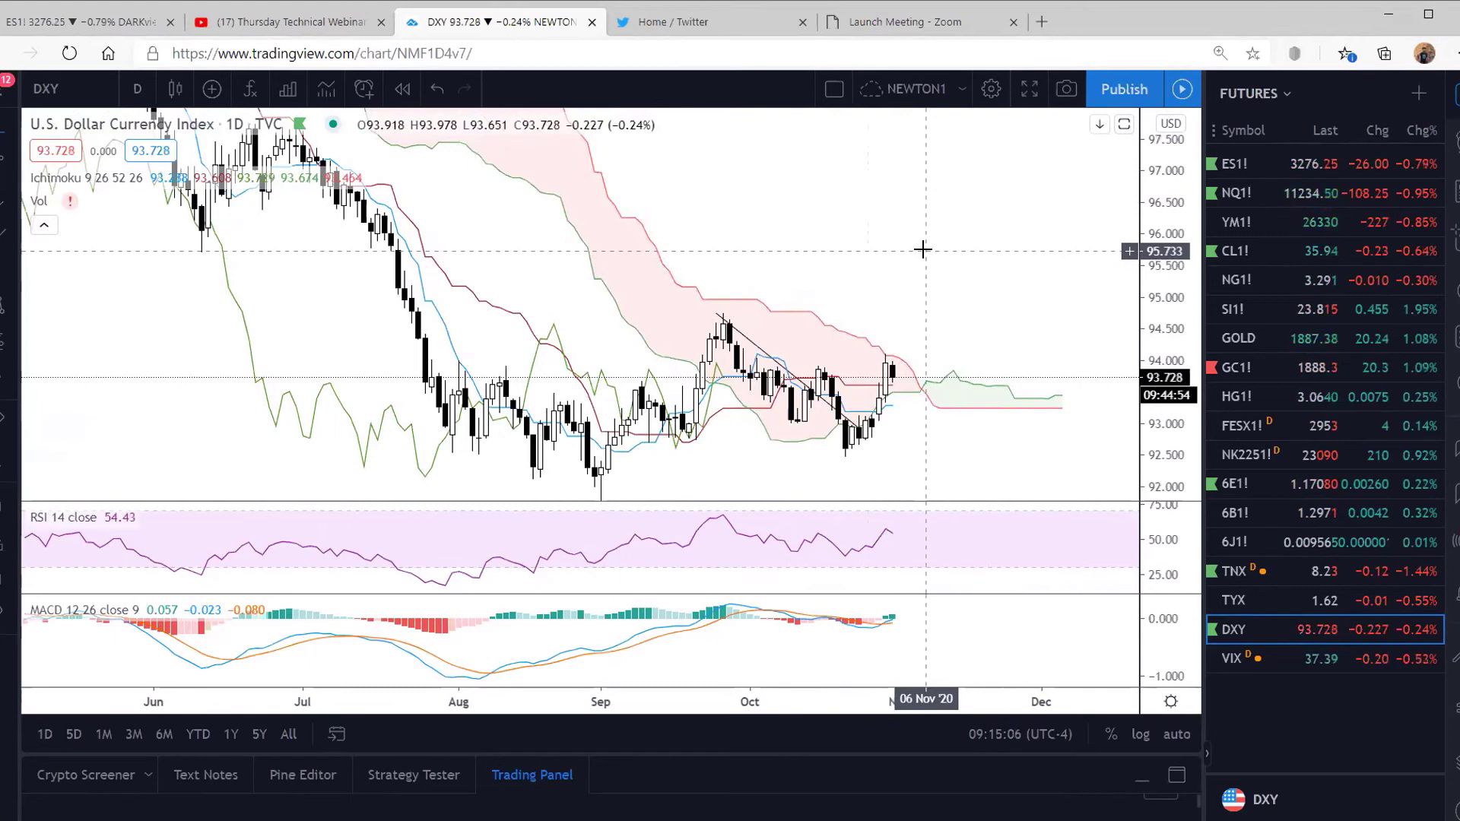
drag(926, 256, 931, 258)
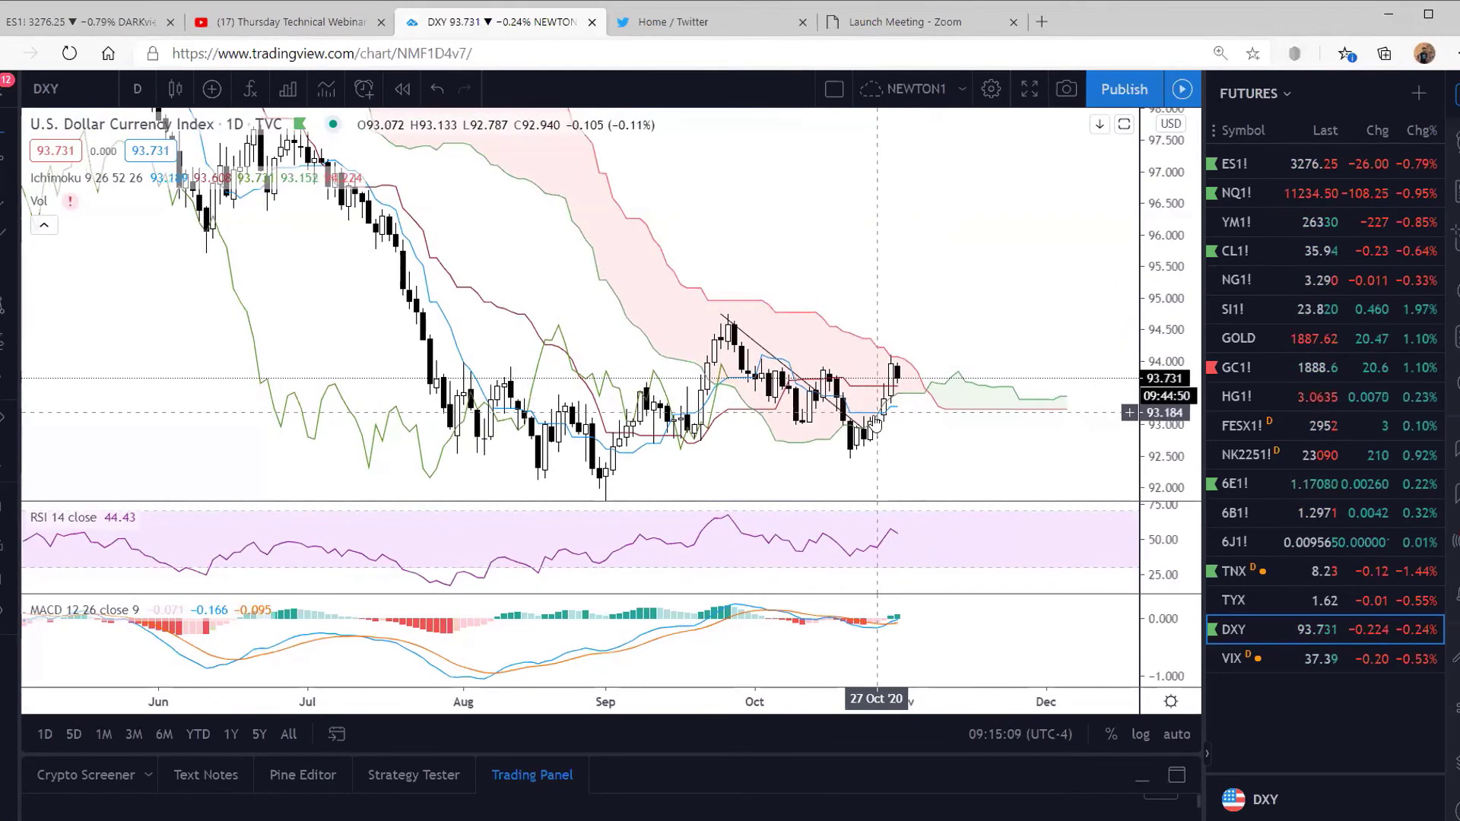
drag(861, 283, 893, 267)
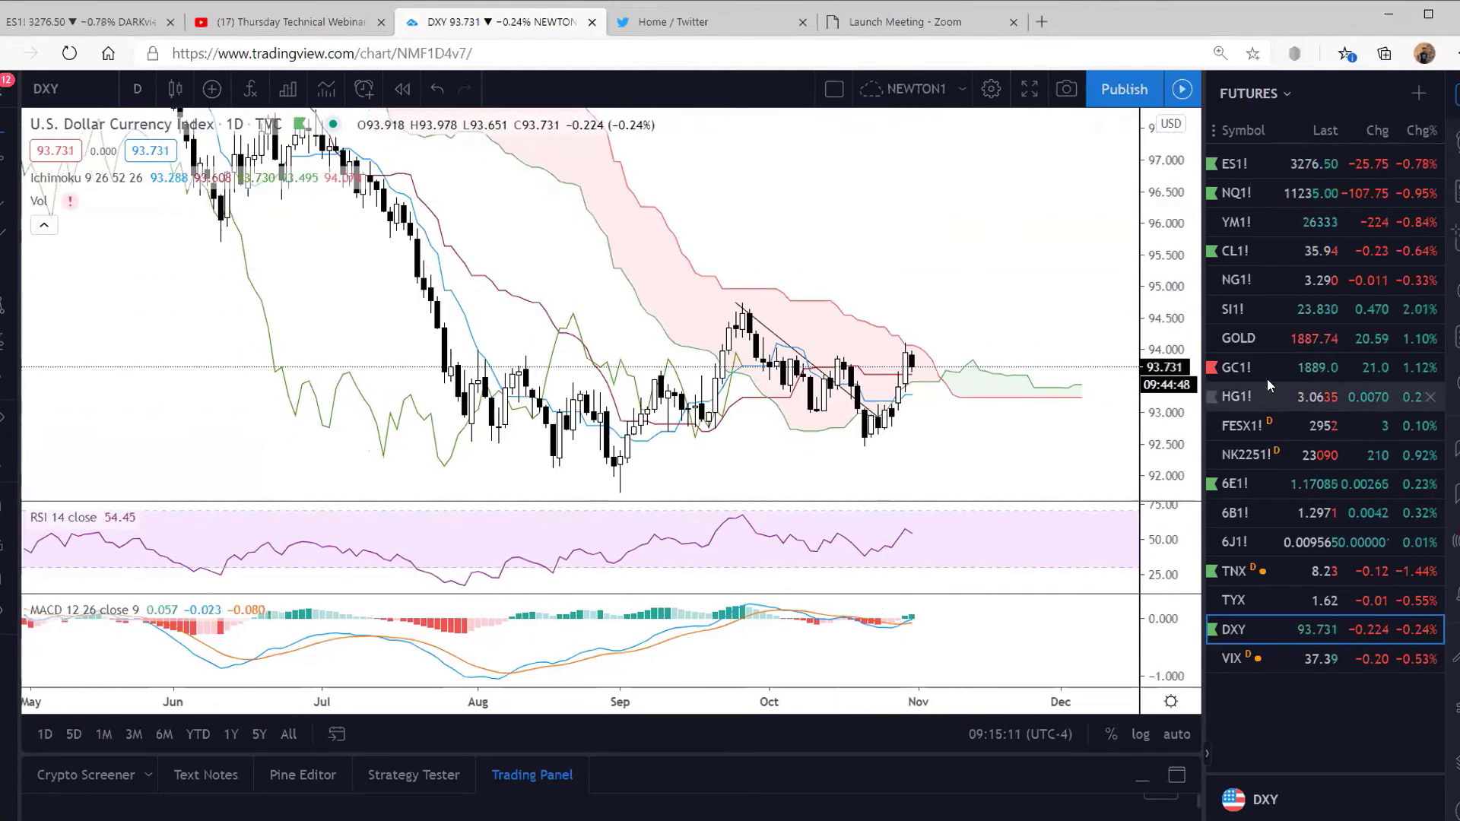
click(1247, 366)
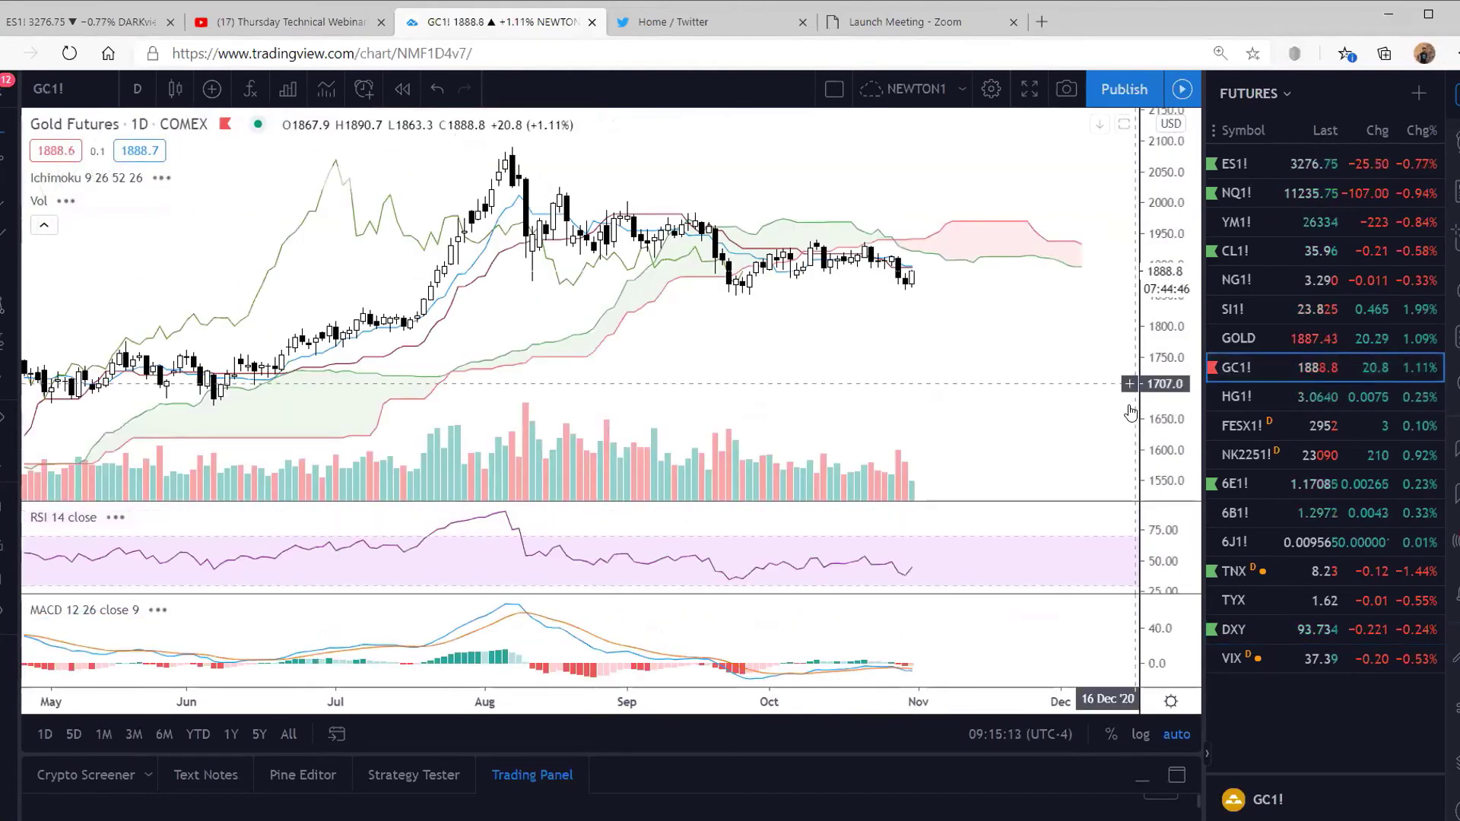
Step: Stretch the gold price scale and draw a rising trend line from the 24 Sep low to early November
drag(1156, 384, 1156, 357)
drag(1076, 410, 1069, 423)
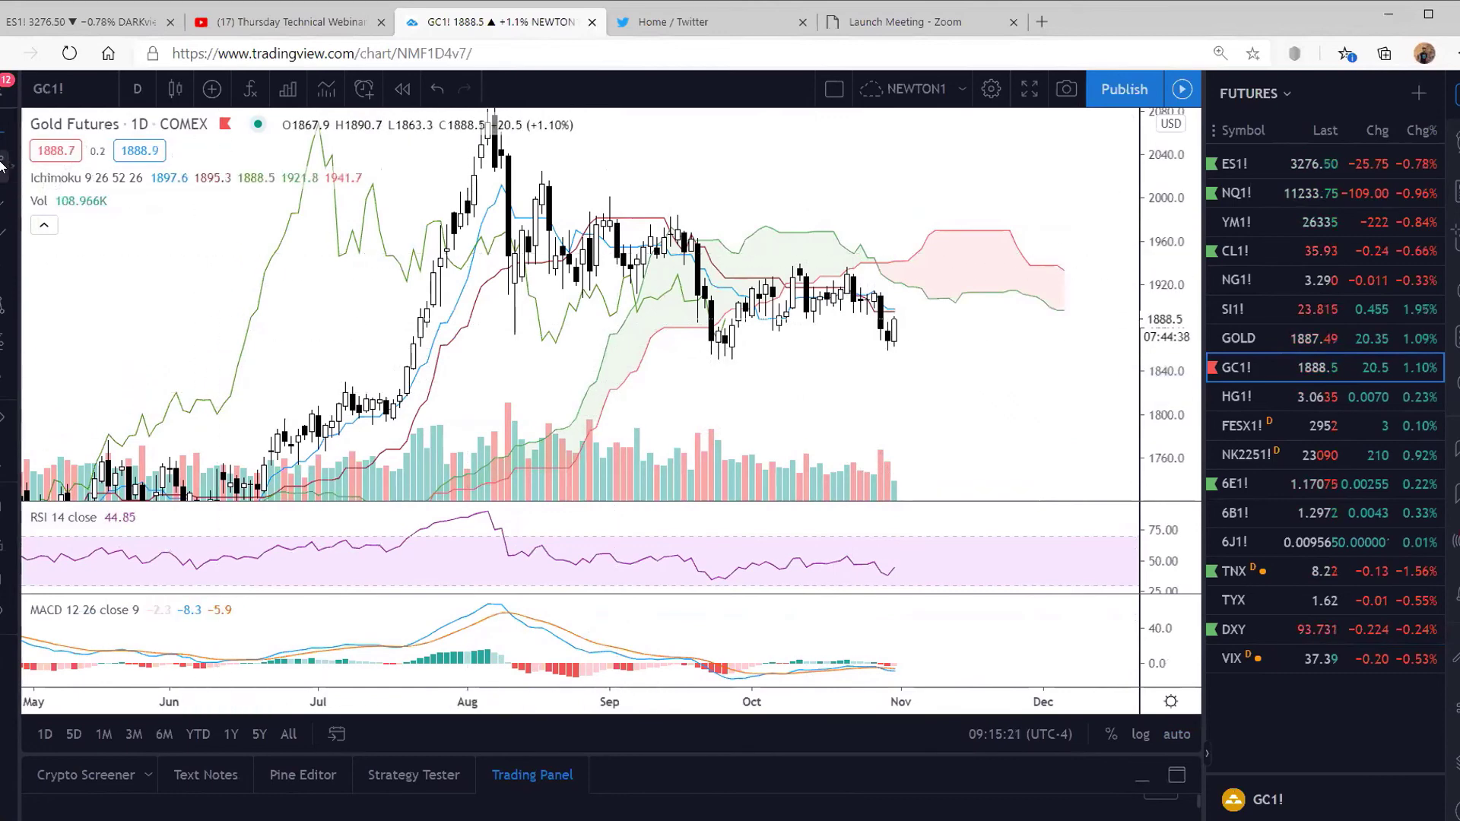
key(alt+t)
click(718, 360)
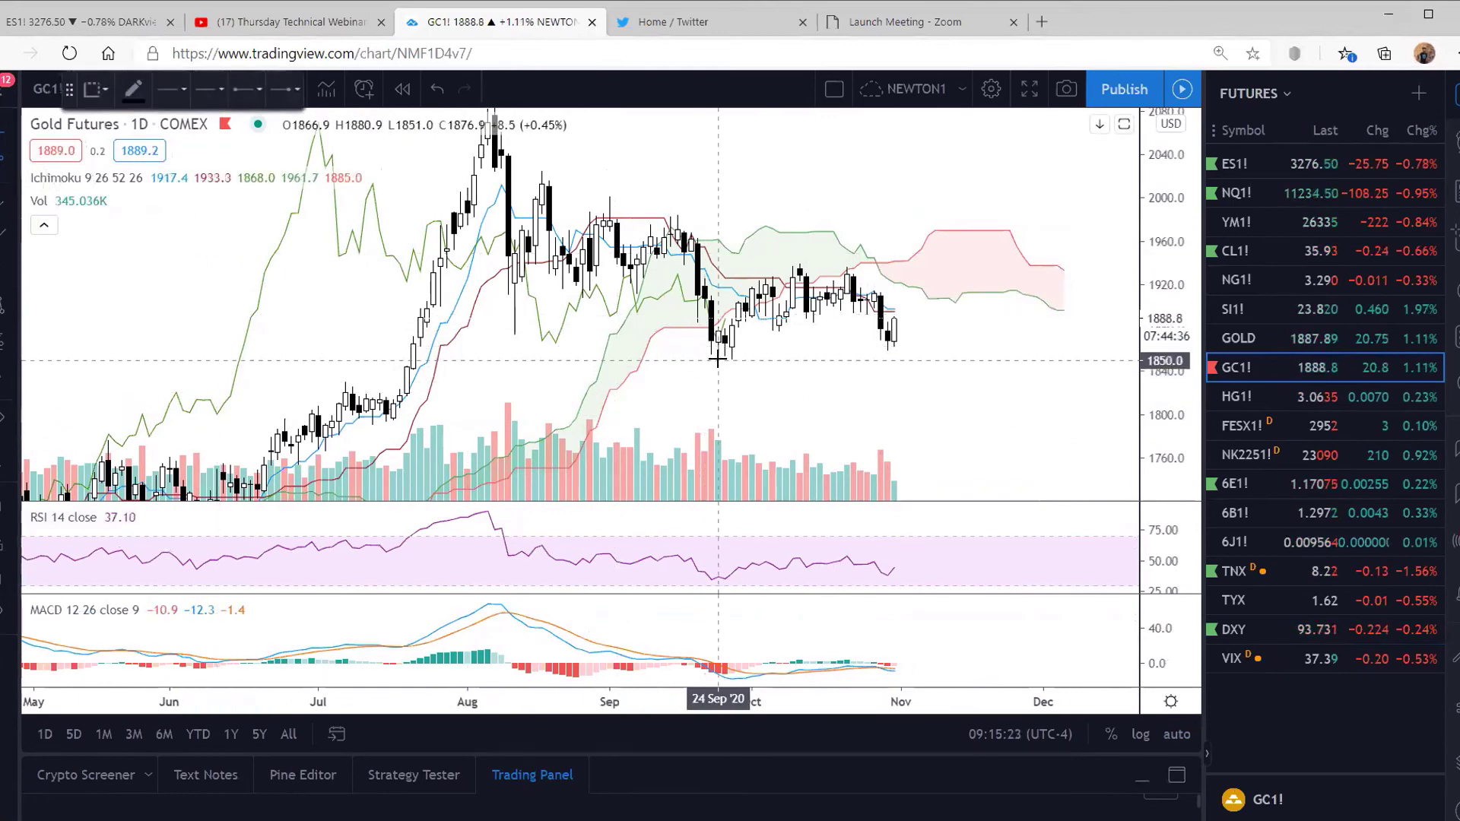
click(944, 268)
drag(873, 365, 901, 334)
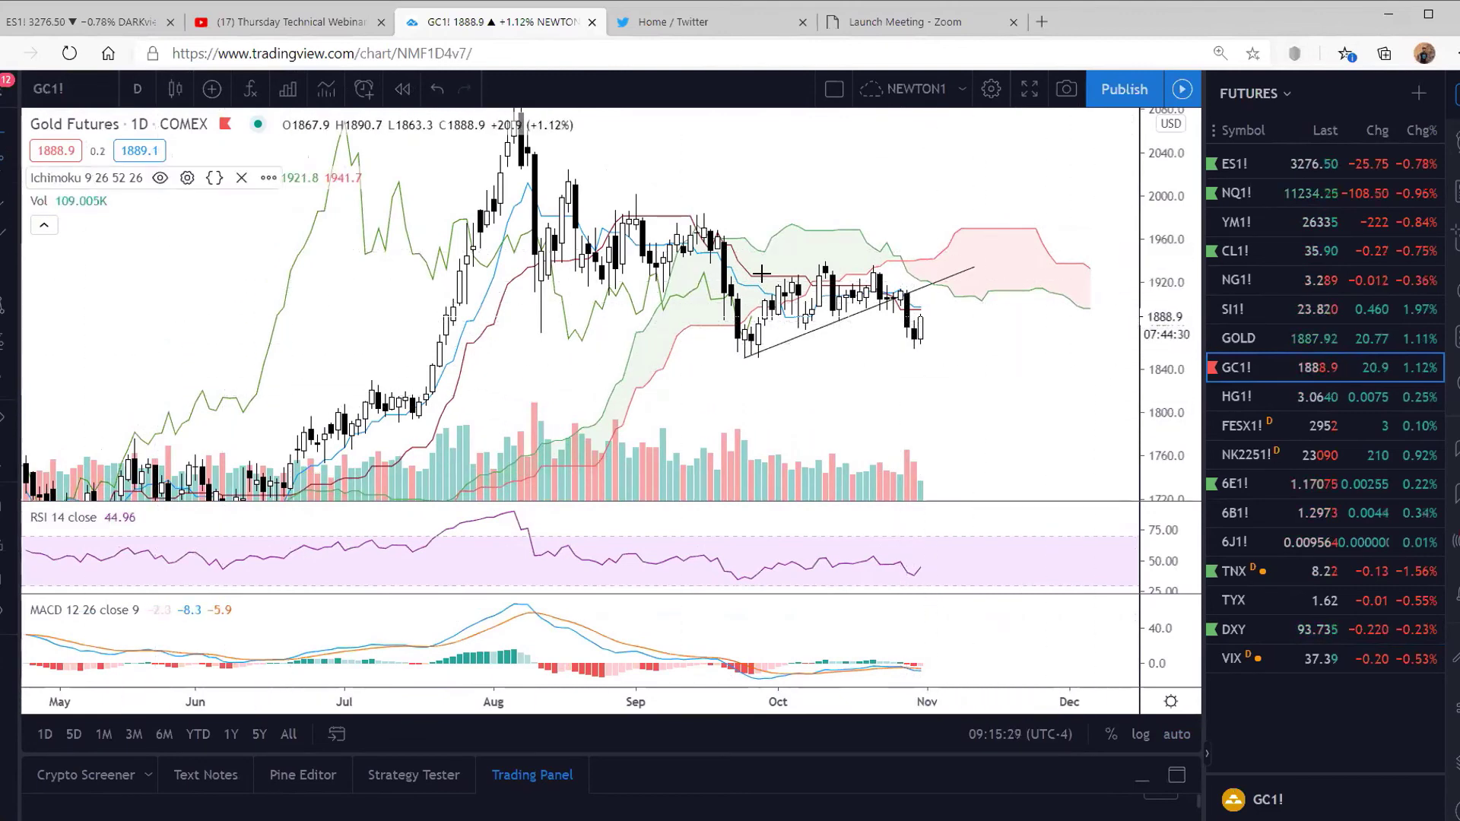
Step: Draw a falling trend line from the August high to about 1874 in December
key(alt+t)
click(570, 164)
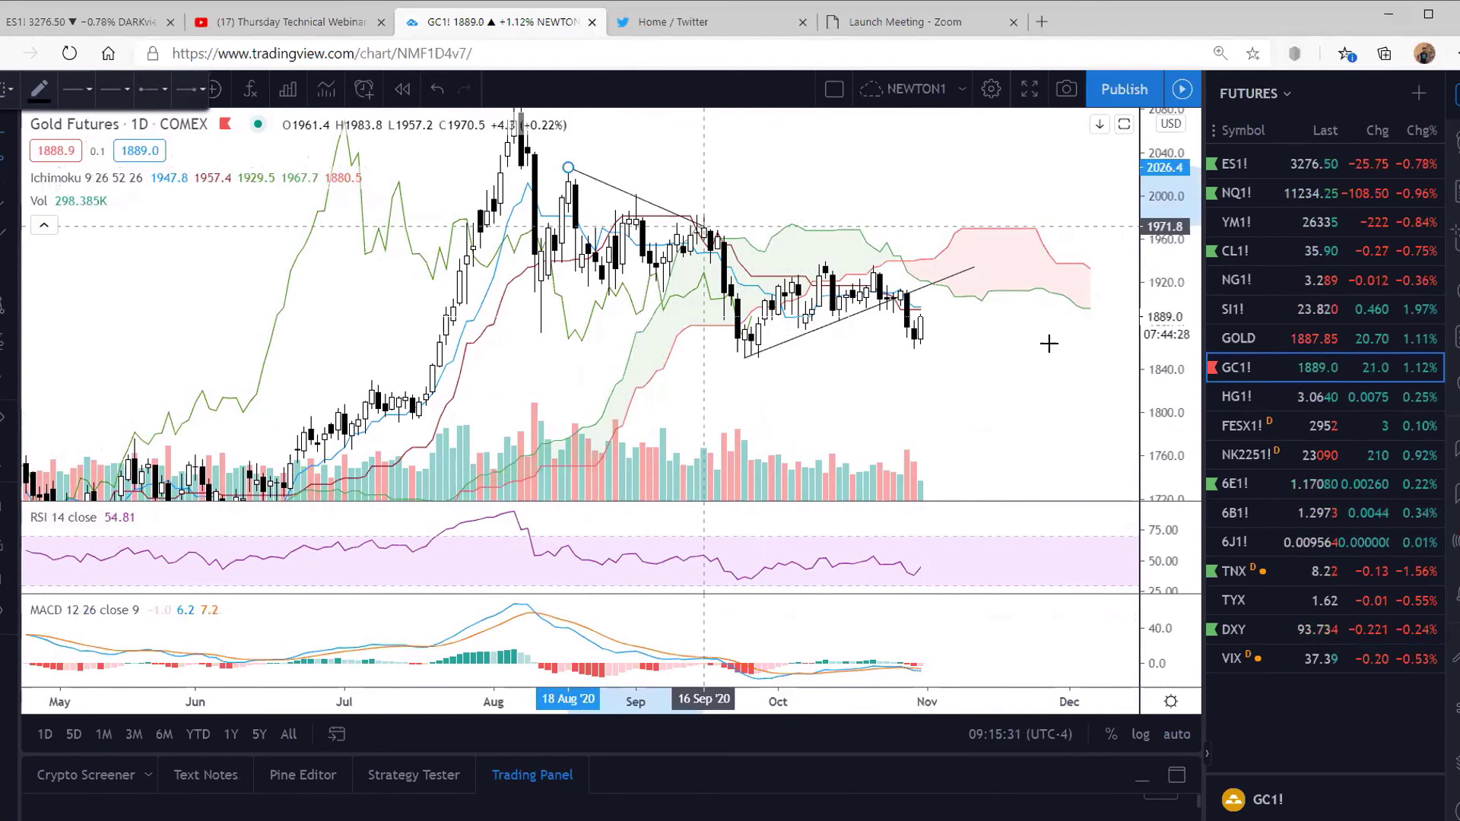
click(1097, 338)
click(1132, 398)
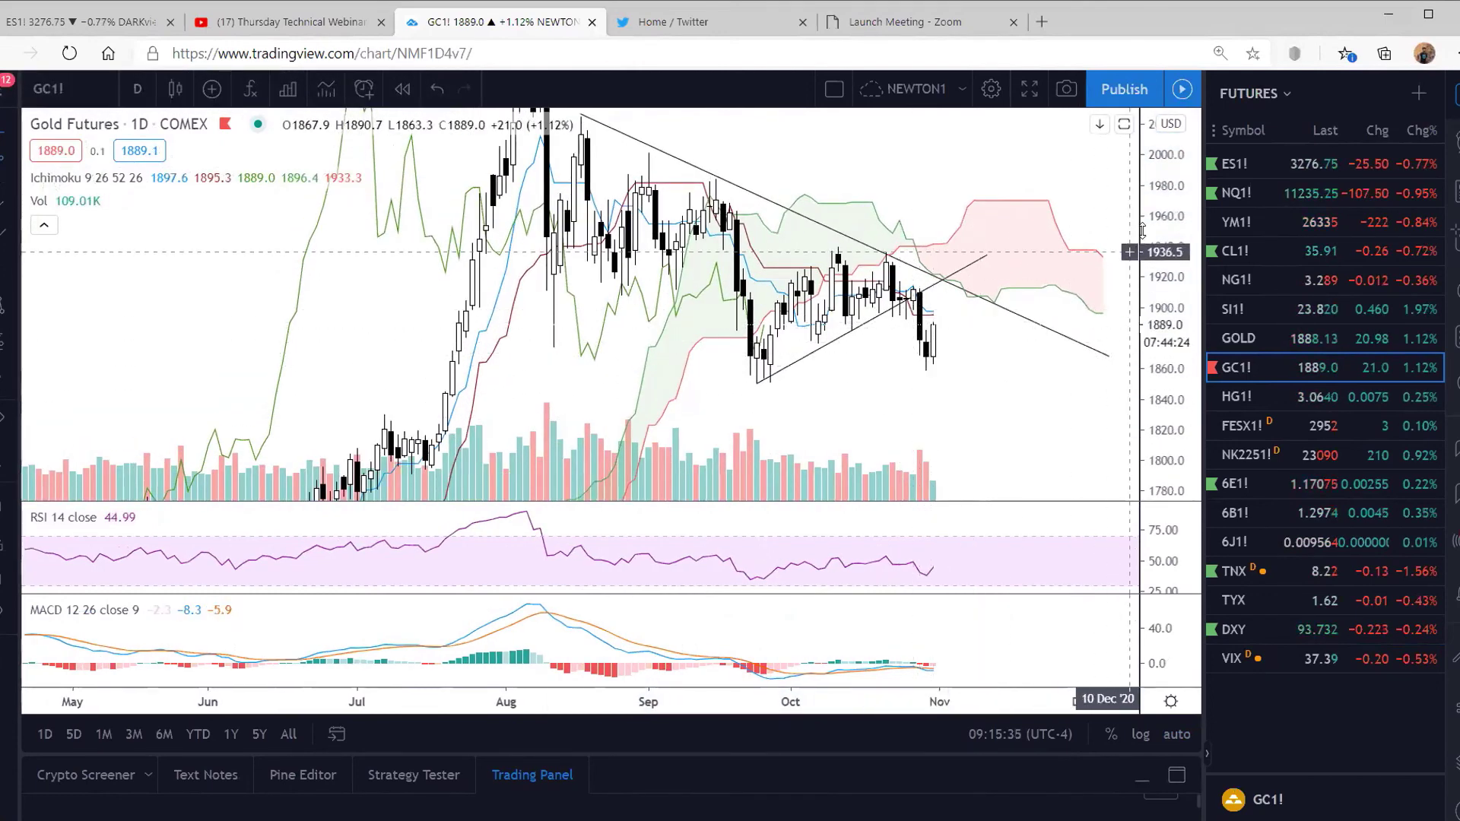
Step: Compress the gold price scale, then load the 10-Year T-Note rate (TNX)
drag(1157, 251, 1161, 285)
drag(955, 381, 969, 385)
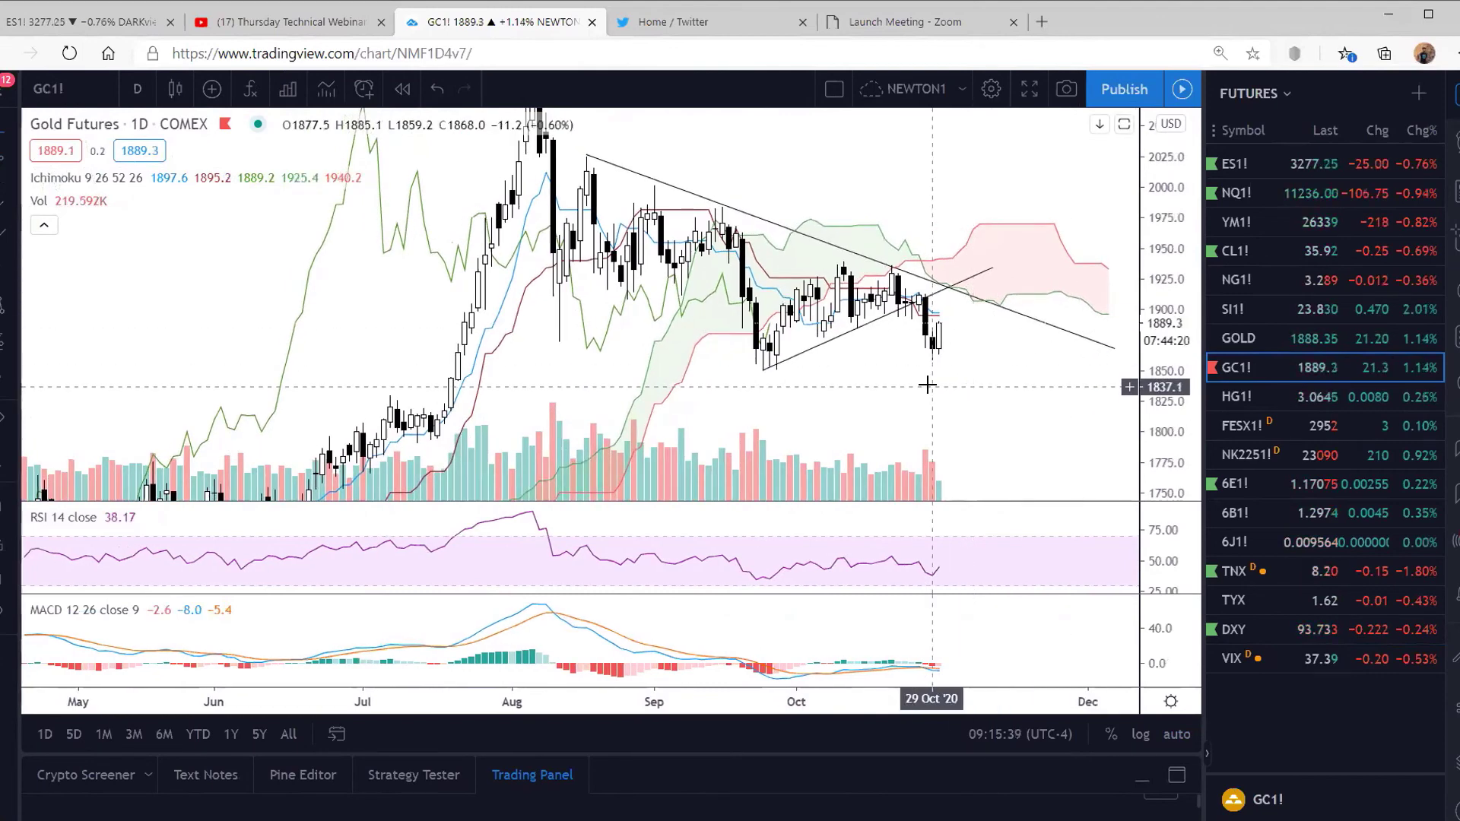
click(1236, 570)
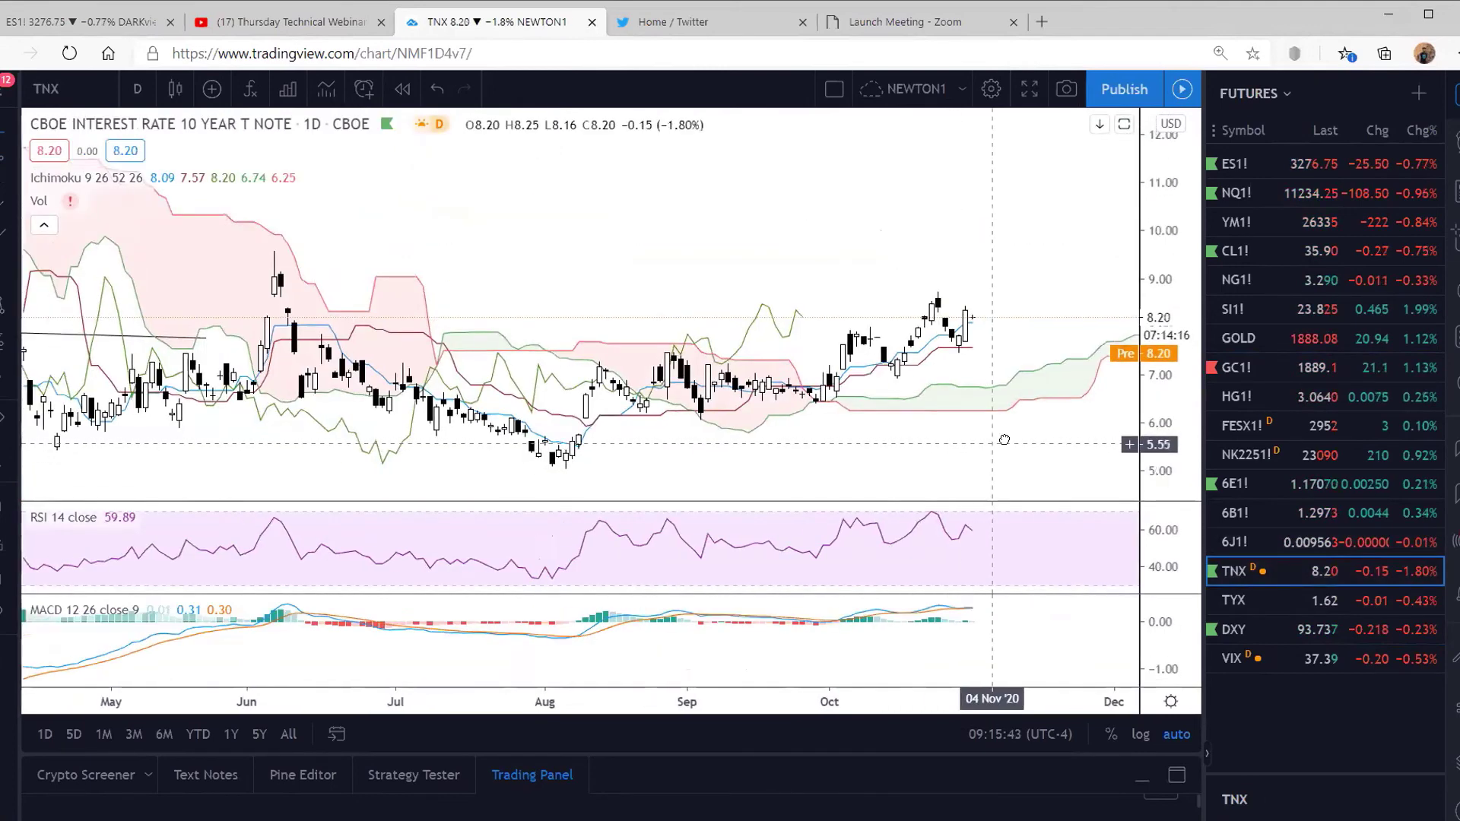
Step: Load Light Crude Oil Futures (CL1!) and refit its price scale to the visible candles
drag(1004, 439, 1111, 418)
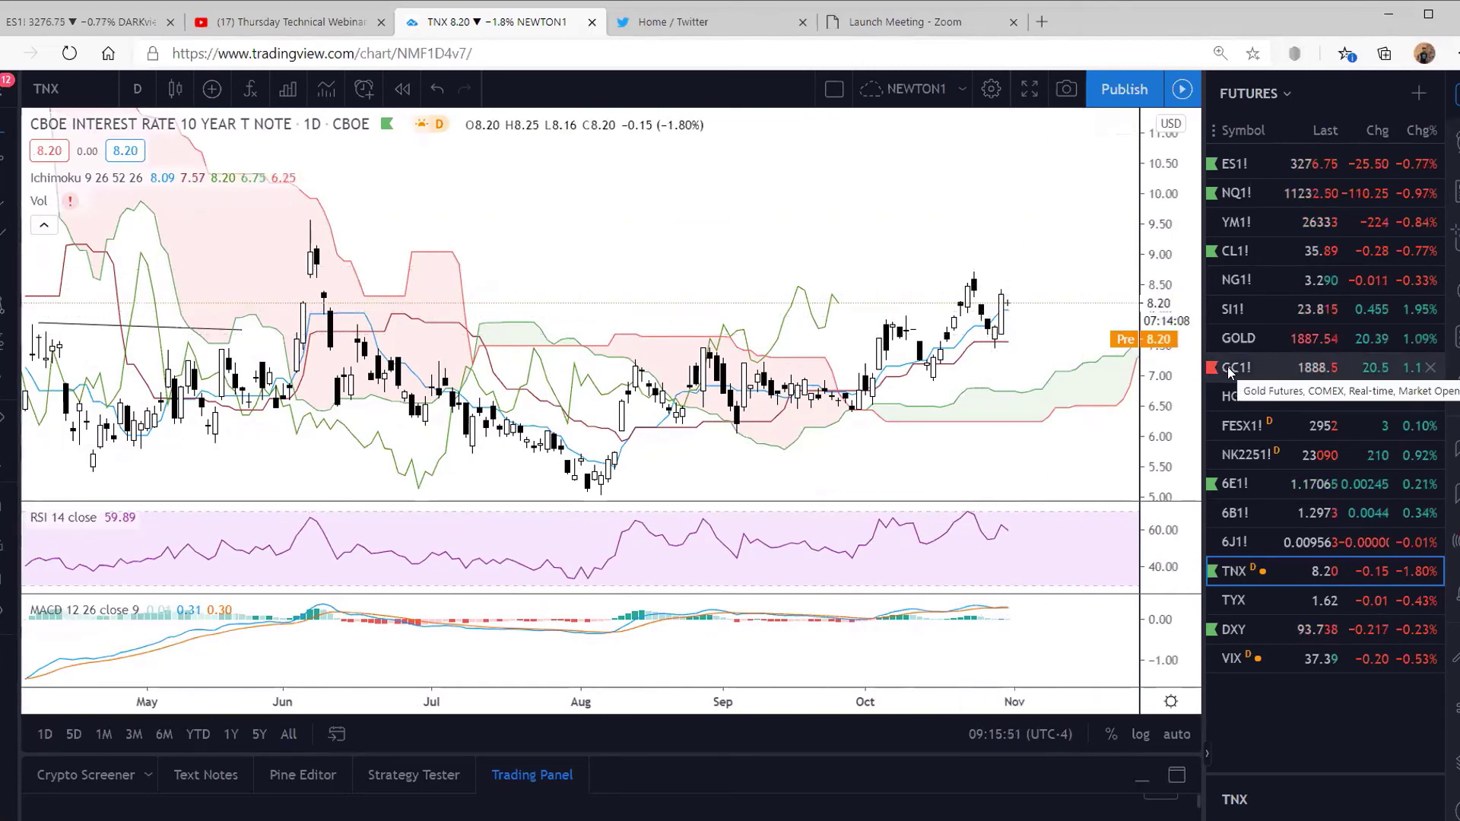
click(1232, 253)
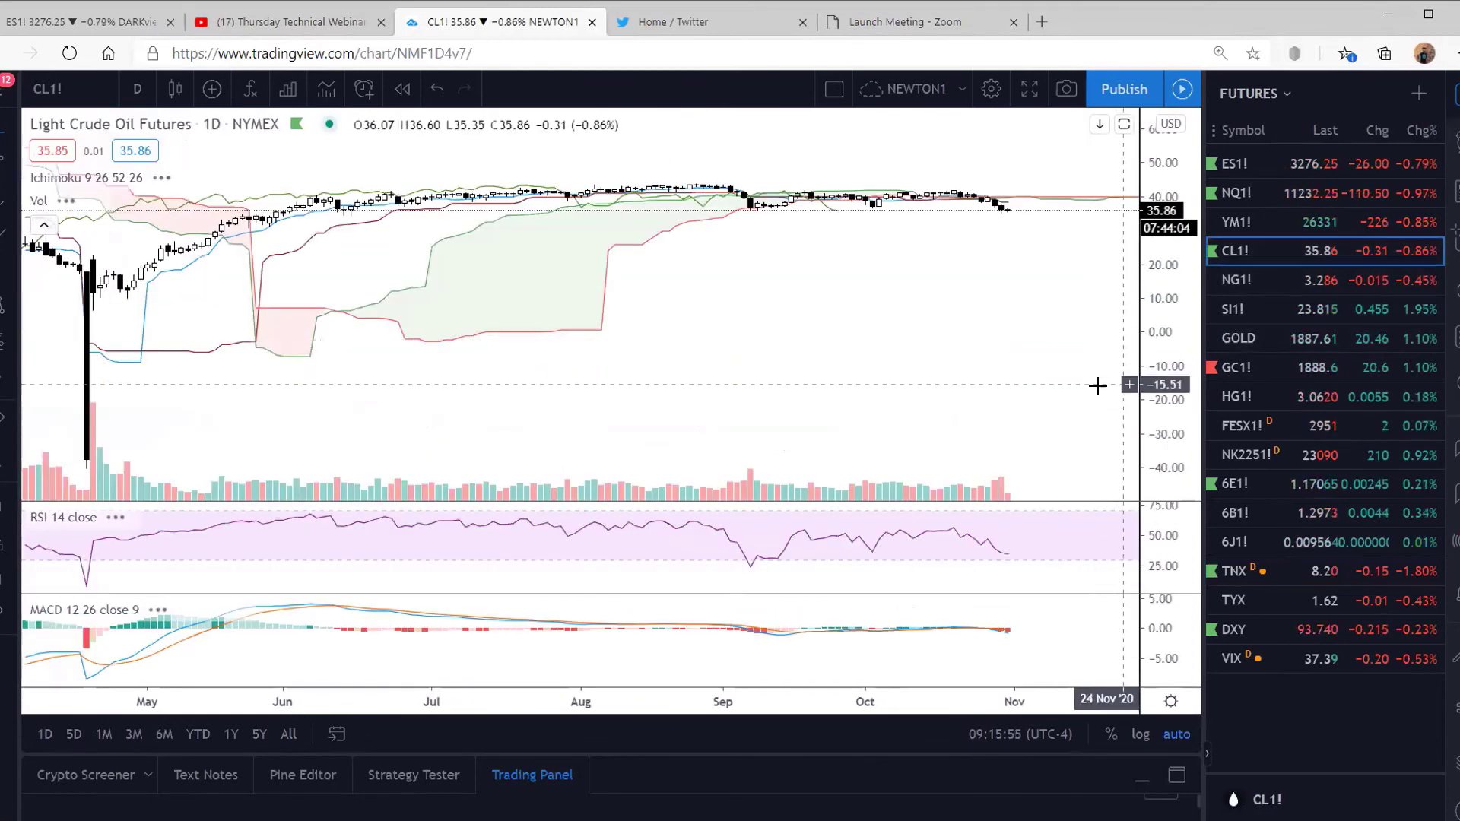
drag(1083, 384, 1131, 416)
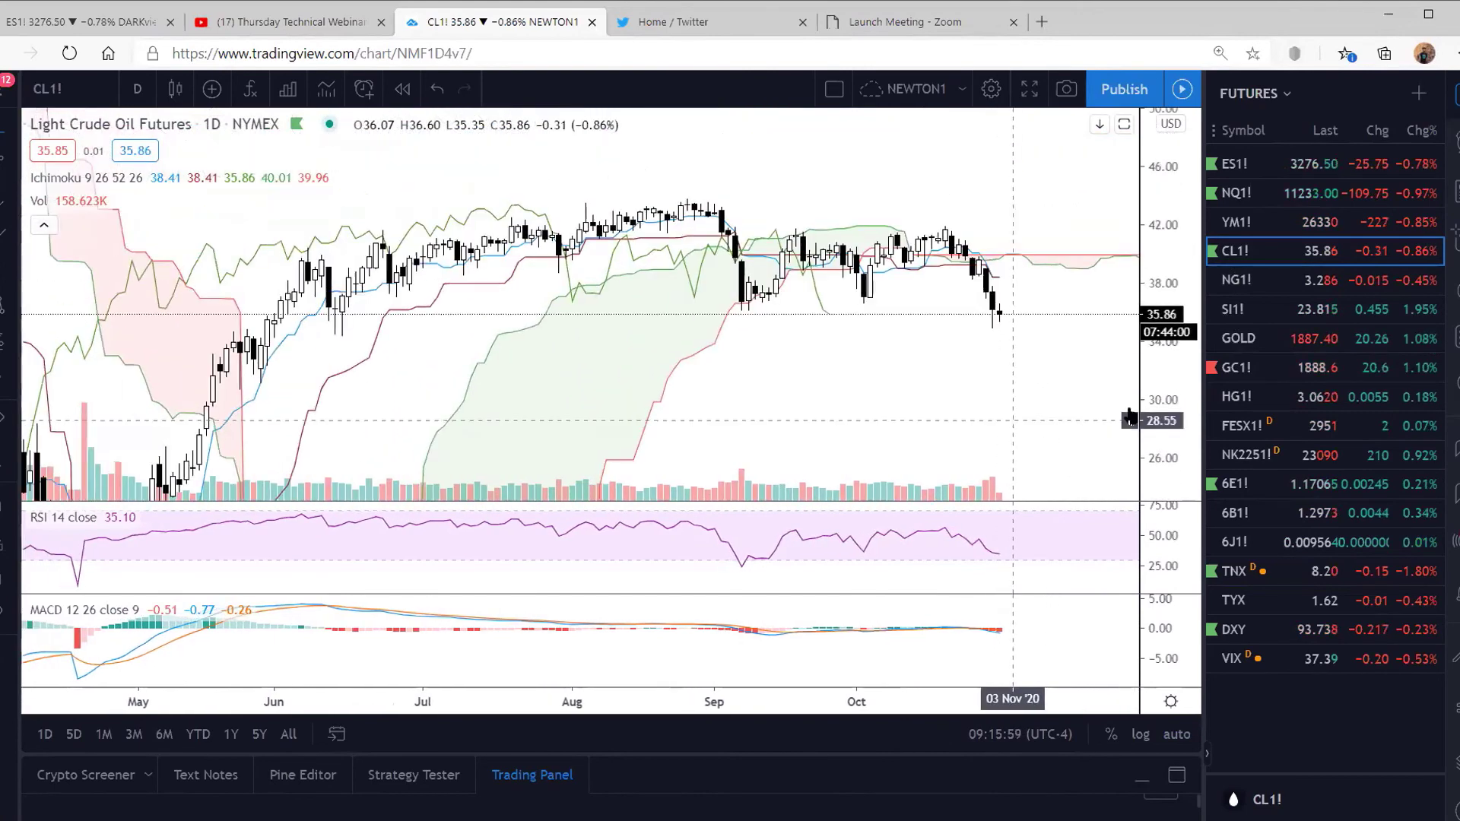
double_click(1152, 416)
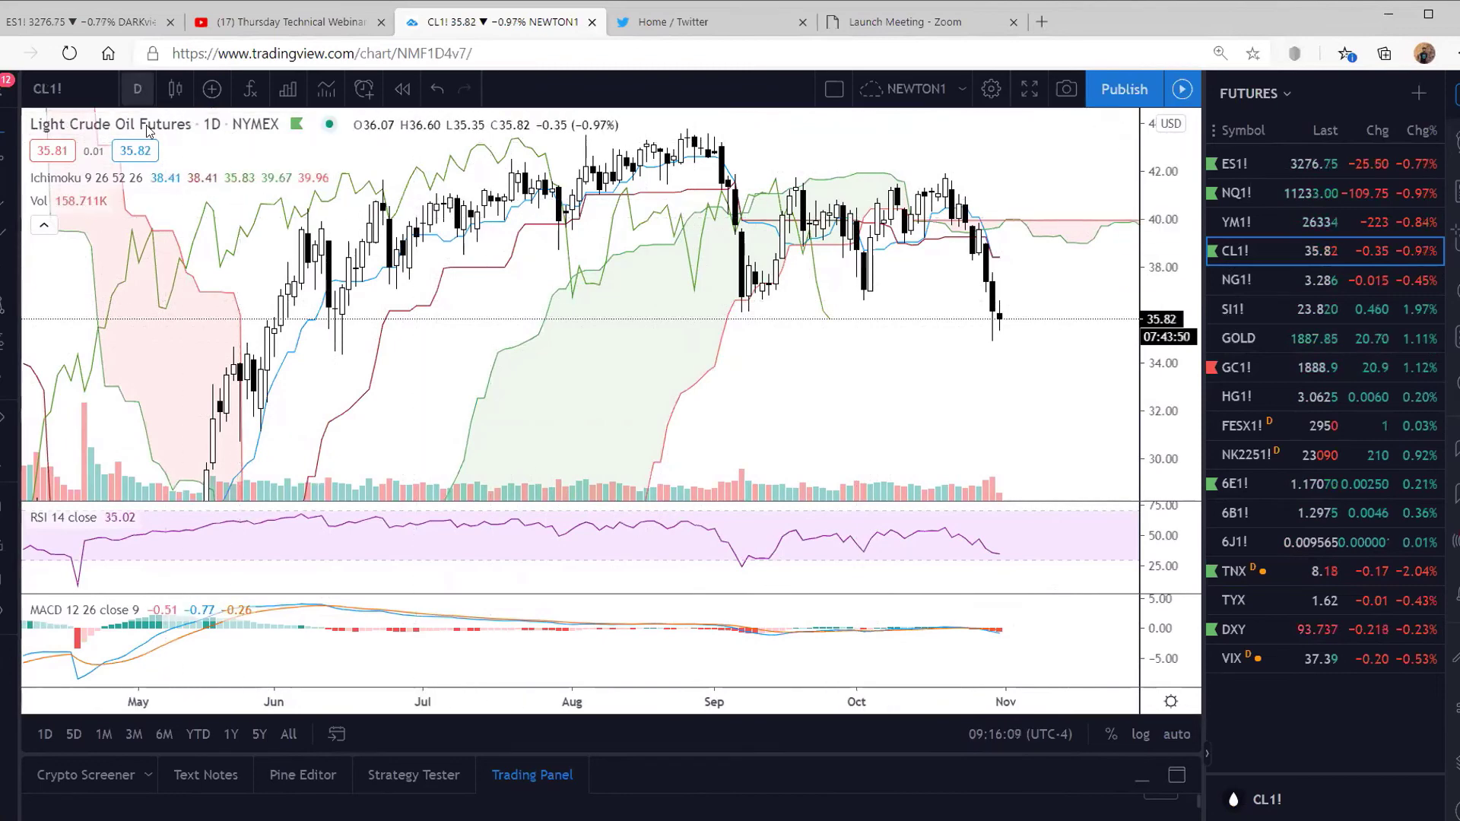
click(139, 89)
click(179, 567)
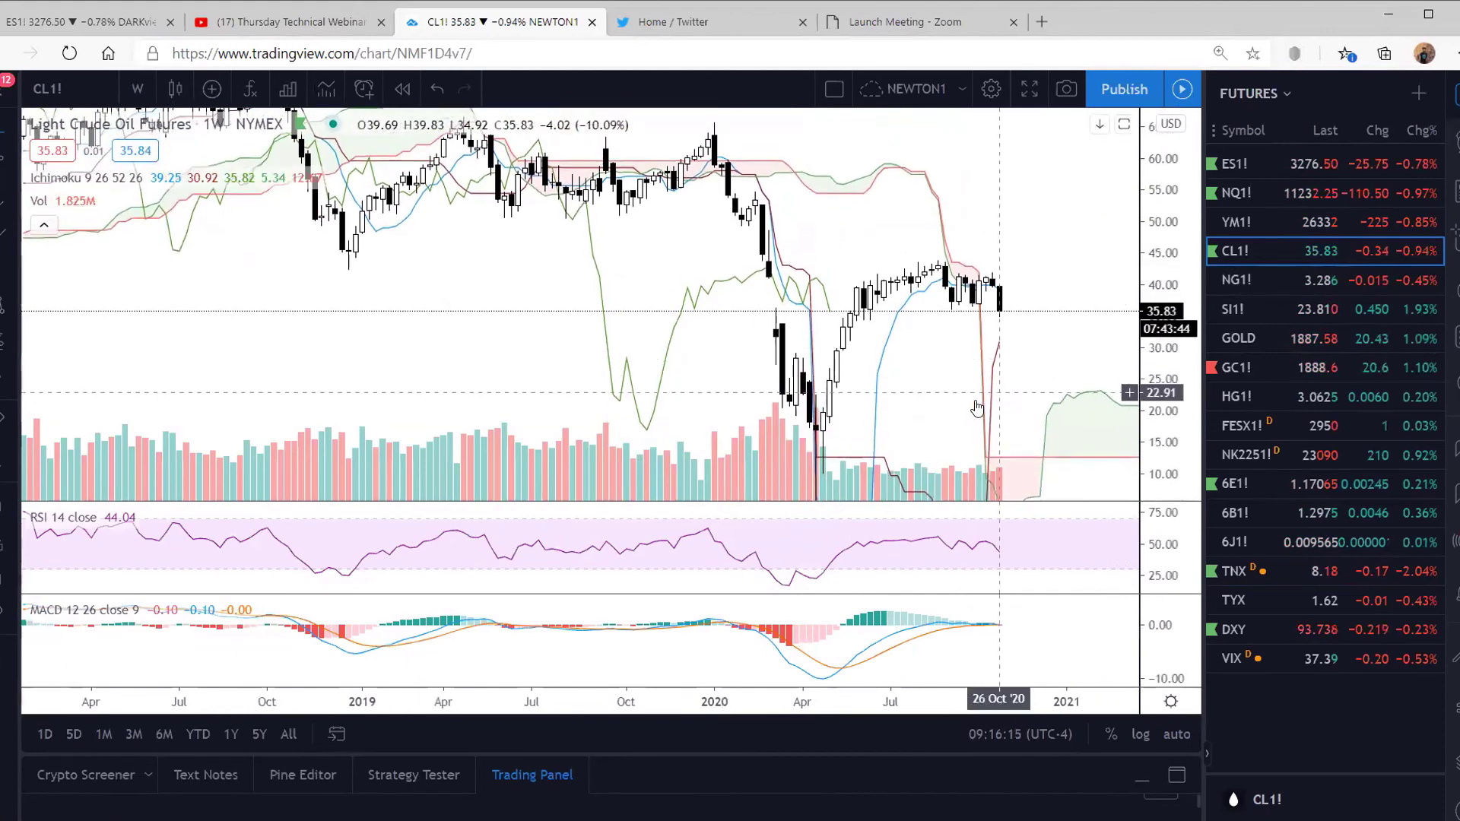
drag(905, 389, 891, 349)
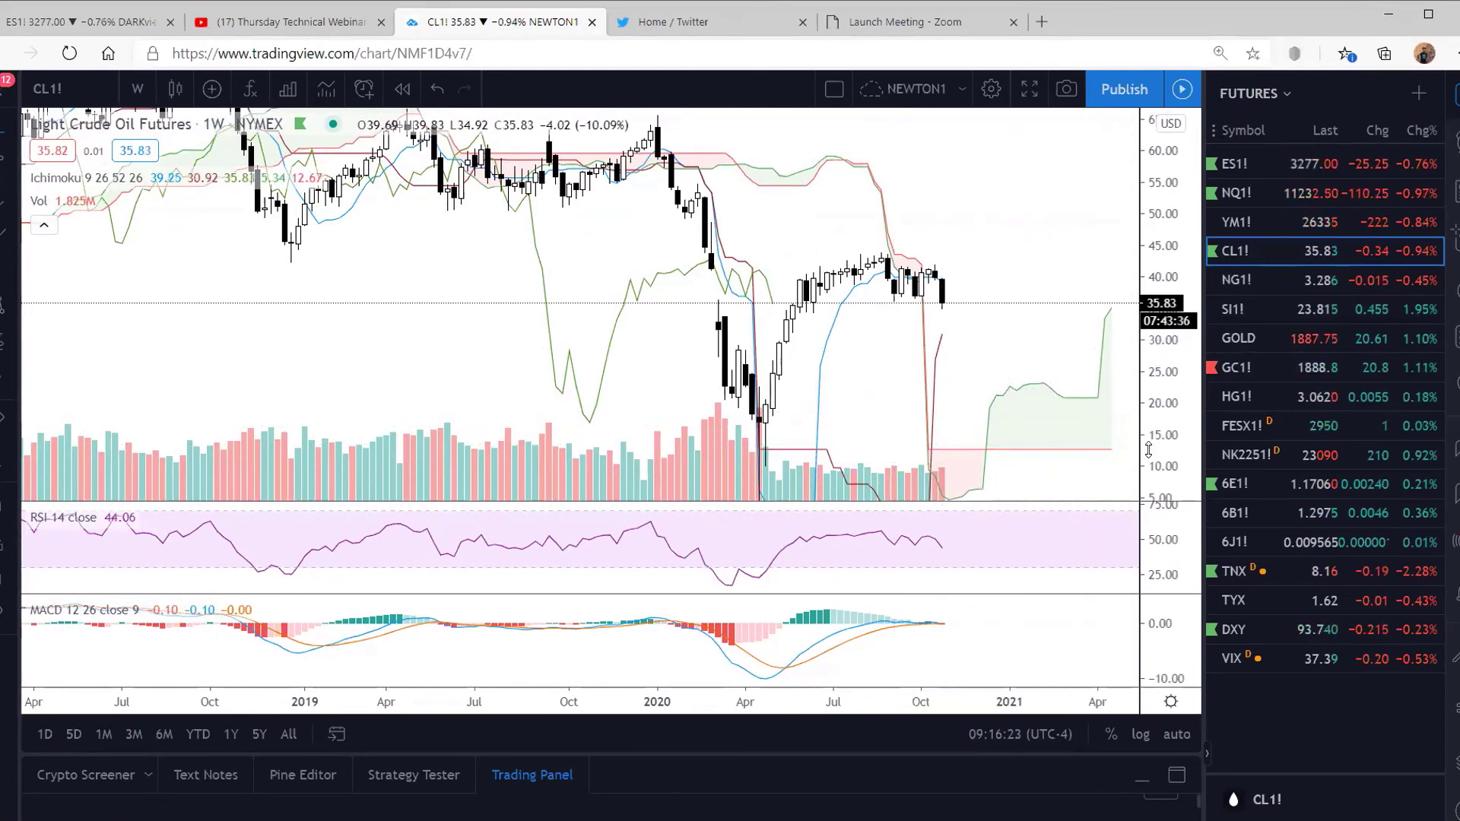
drag(1149, 449, 1147, 432)
drag(962, 416, 978, 423)
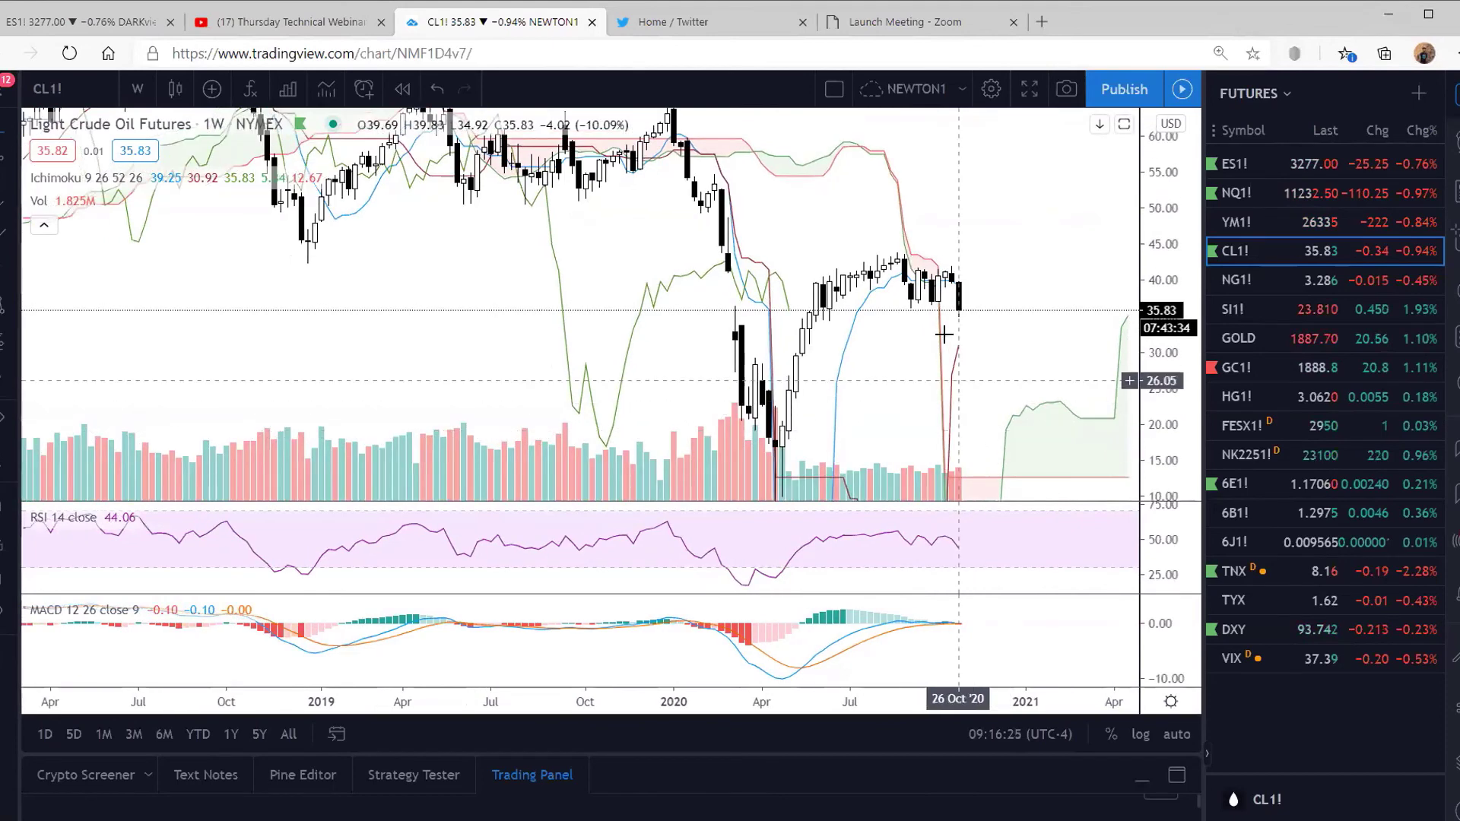
drag(913, 238, 922, 249)
drag(1155, 197, 1155, 222)
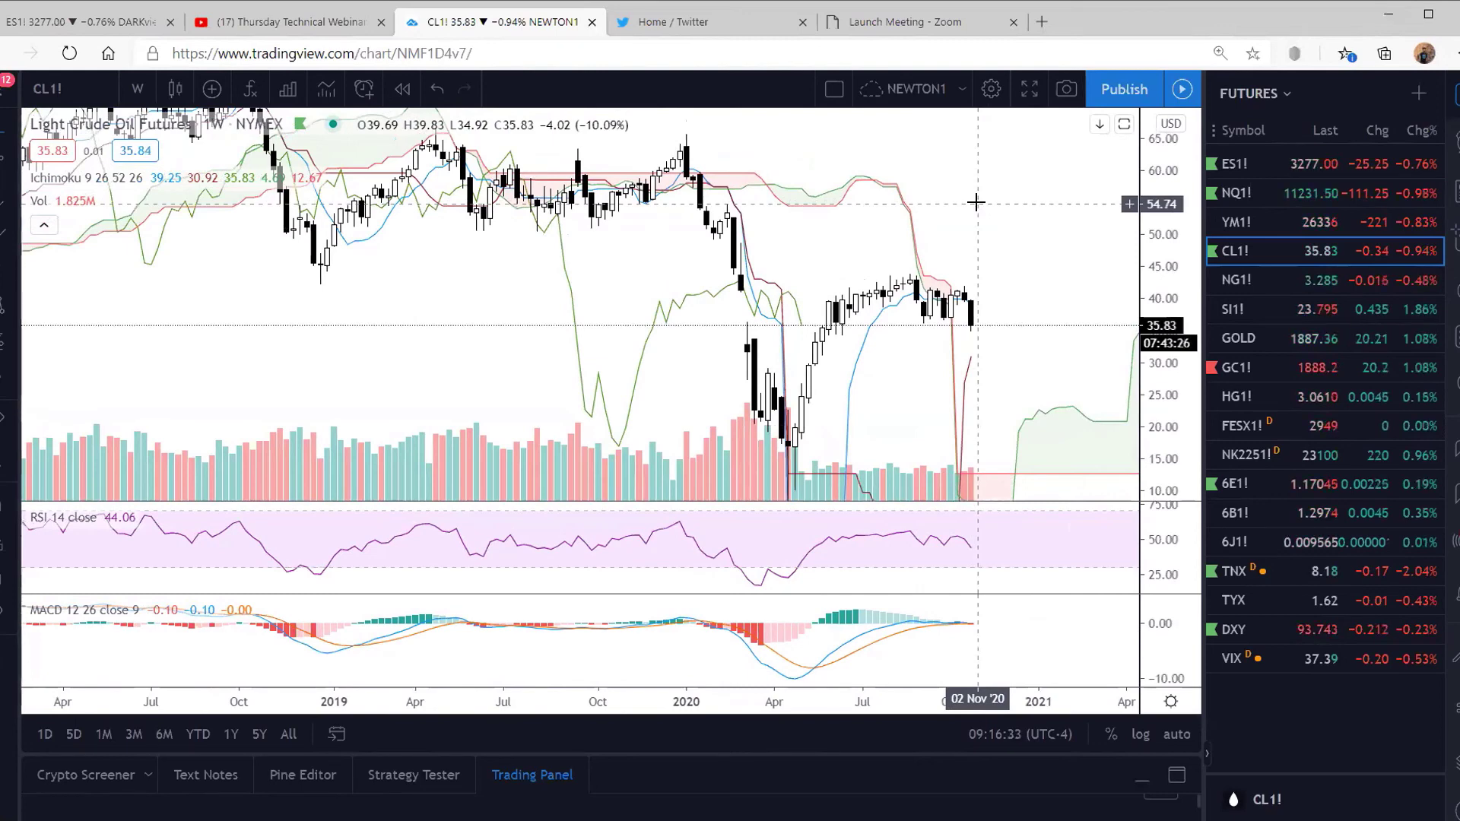
drag(1149, 253, 1149, 234)
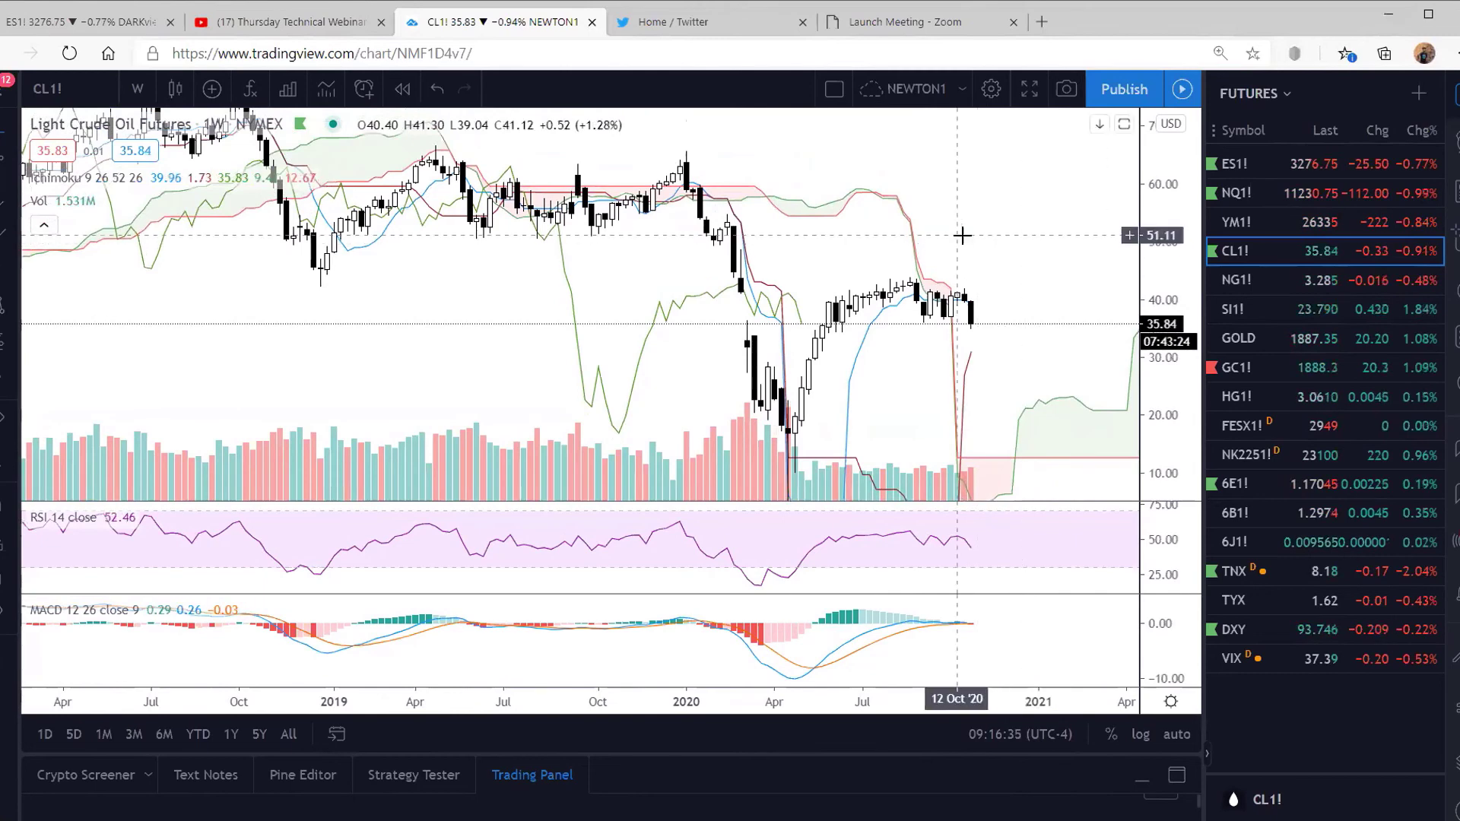
drag(960, 235, 967, 238)
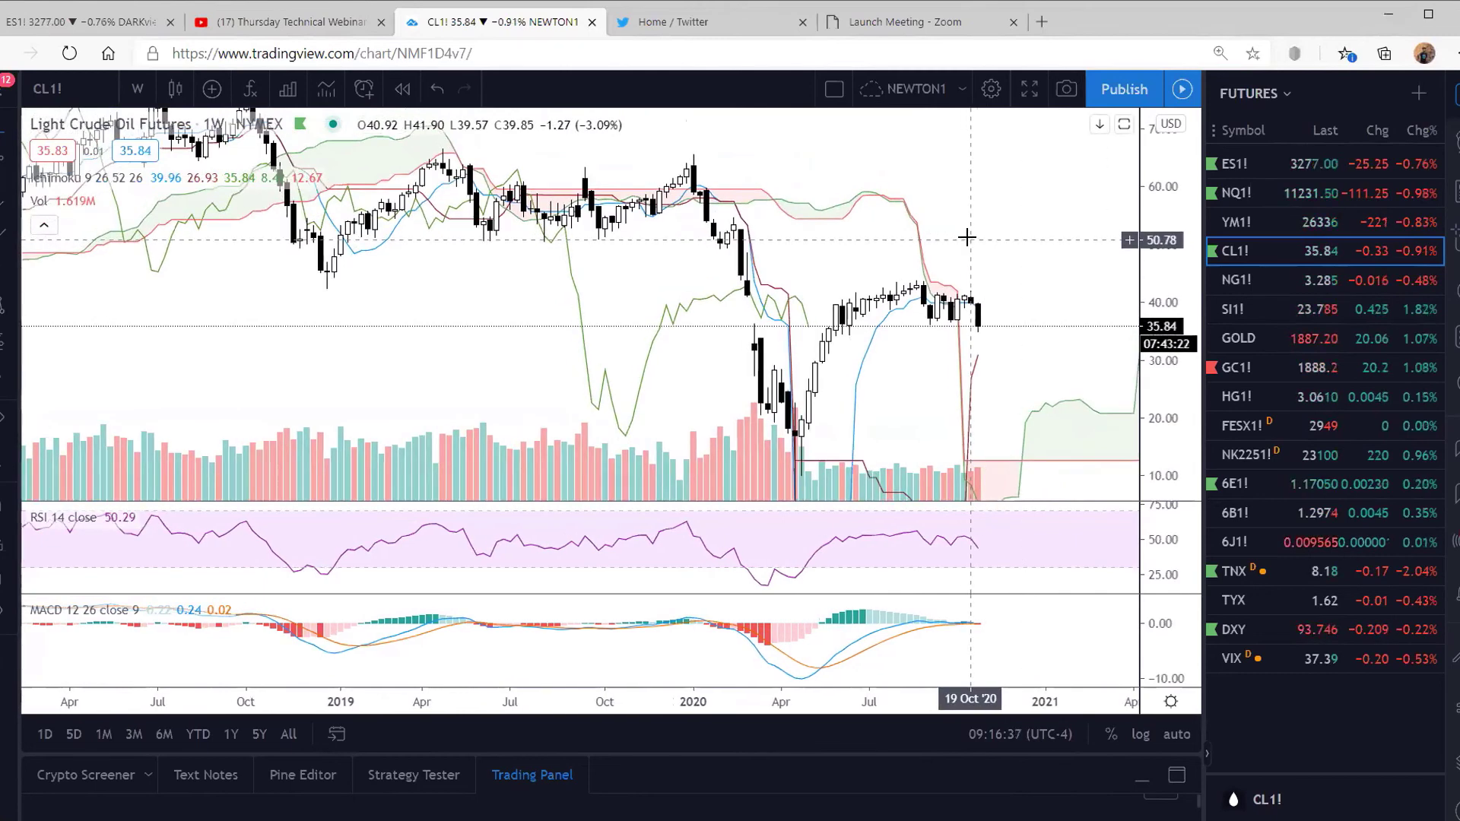
drag(1147, 229, 1147, 242)
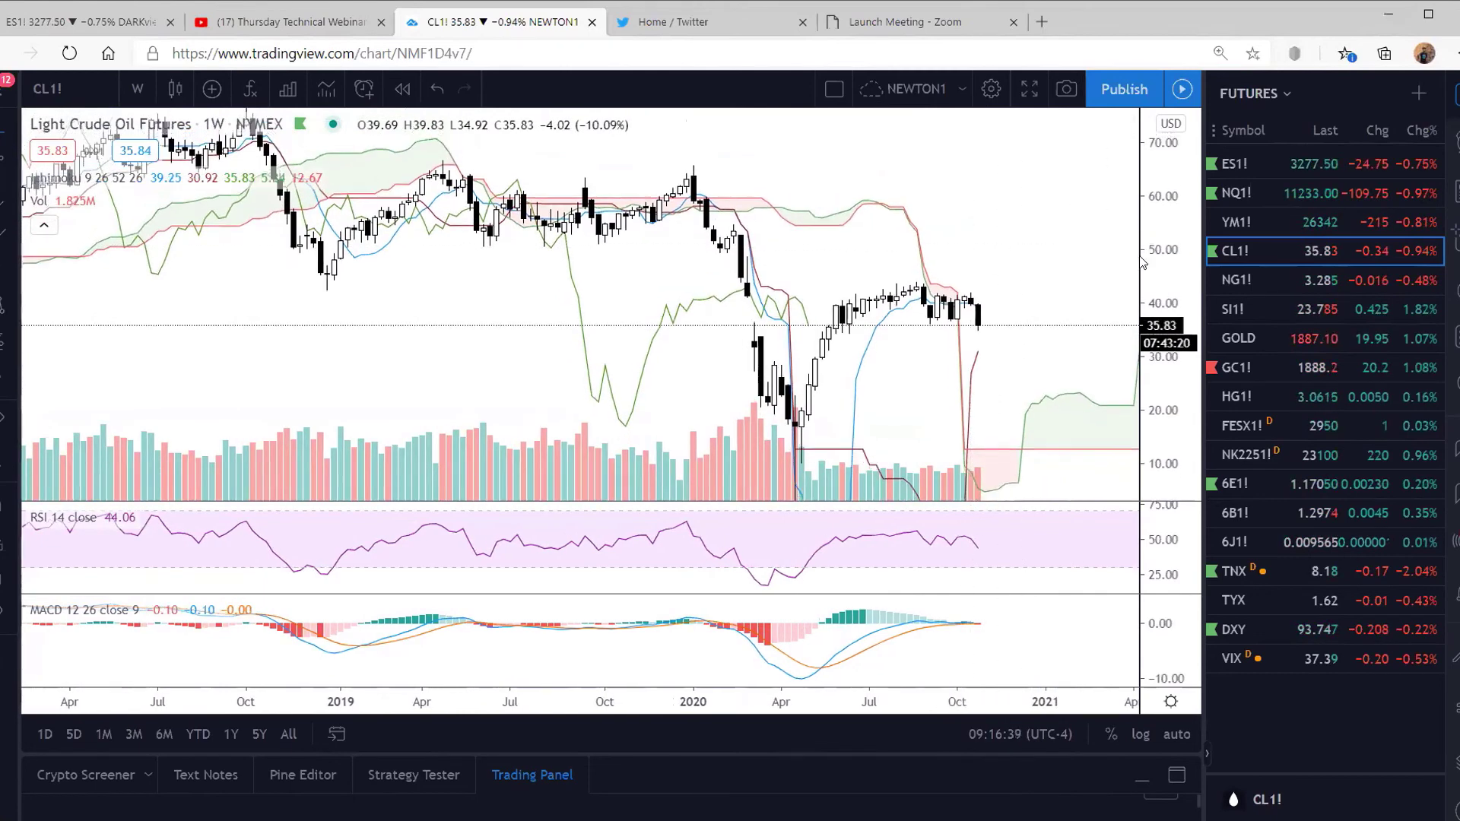
drag(945, 230, 911, 241)
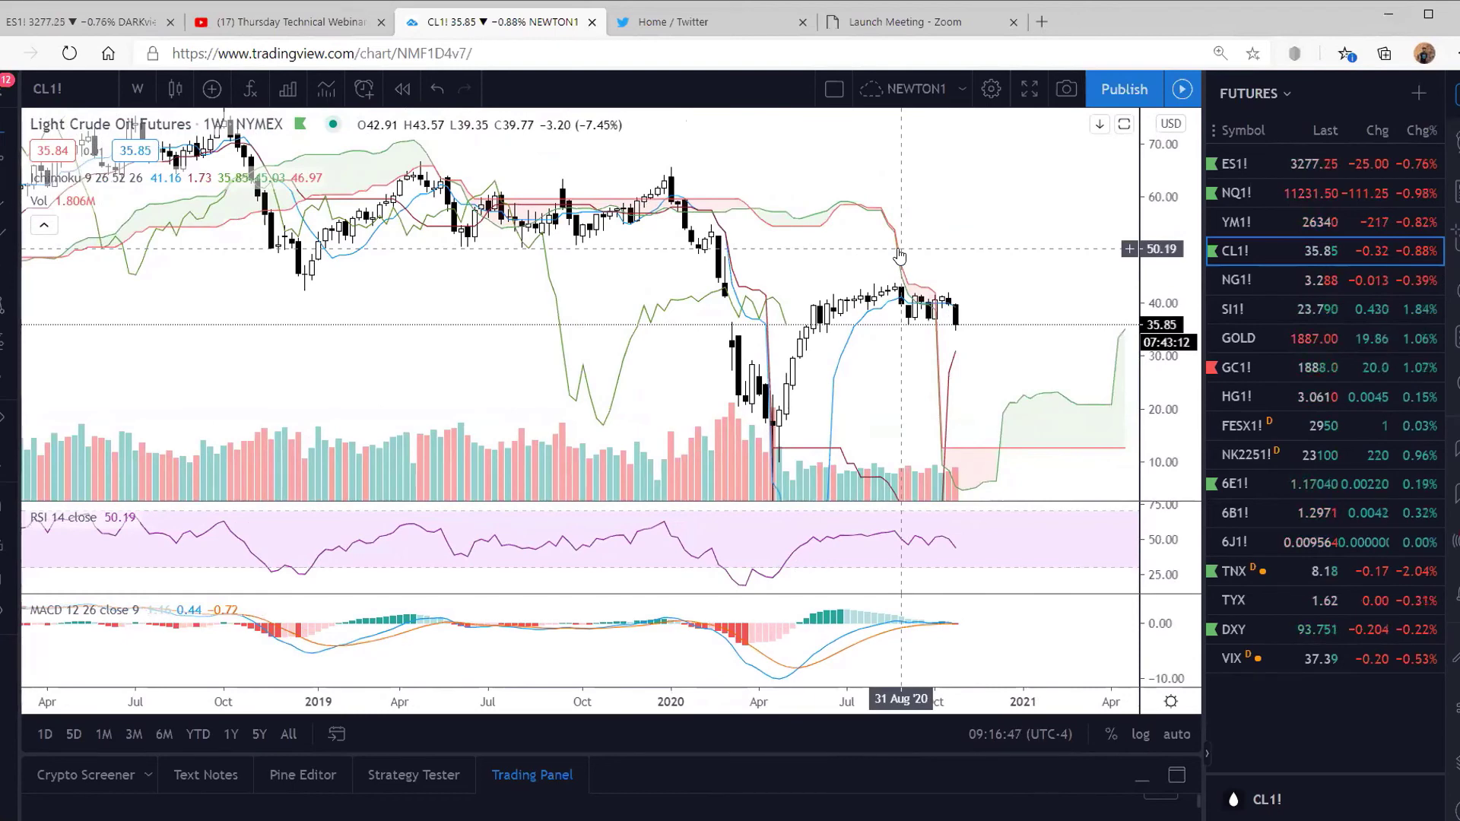
drag(1159, 183, 989, 222)
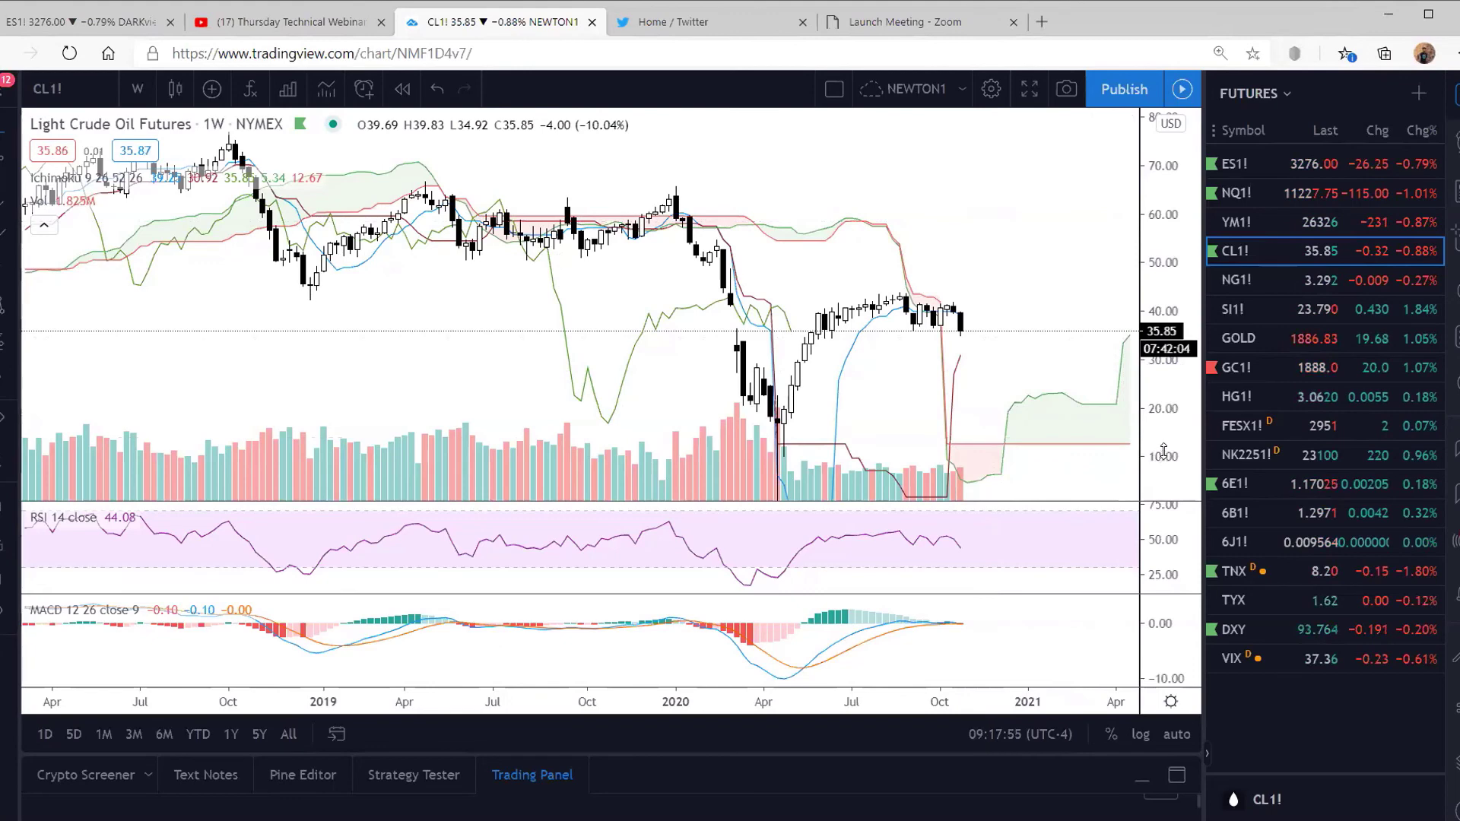
drag(1019, 289, 972, 392)
drag(1089, 391, 1105, 380)
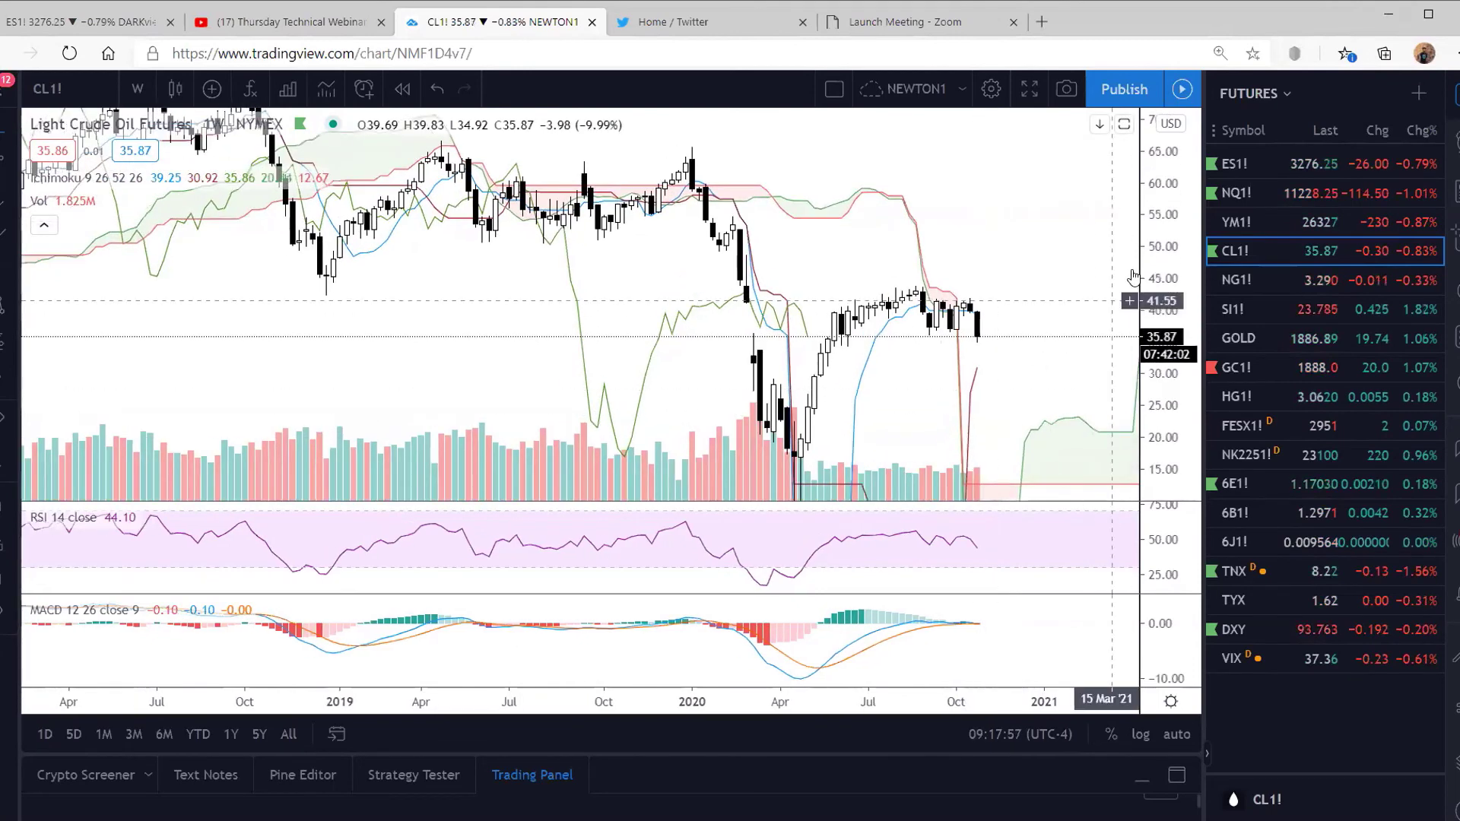
drag(933, 353, 963, 344)
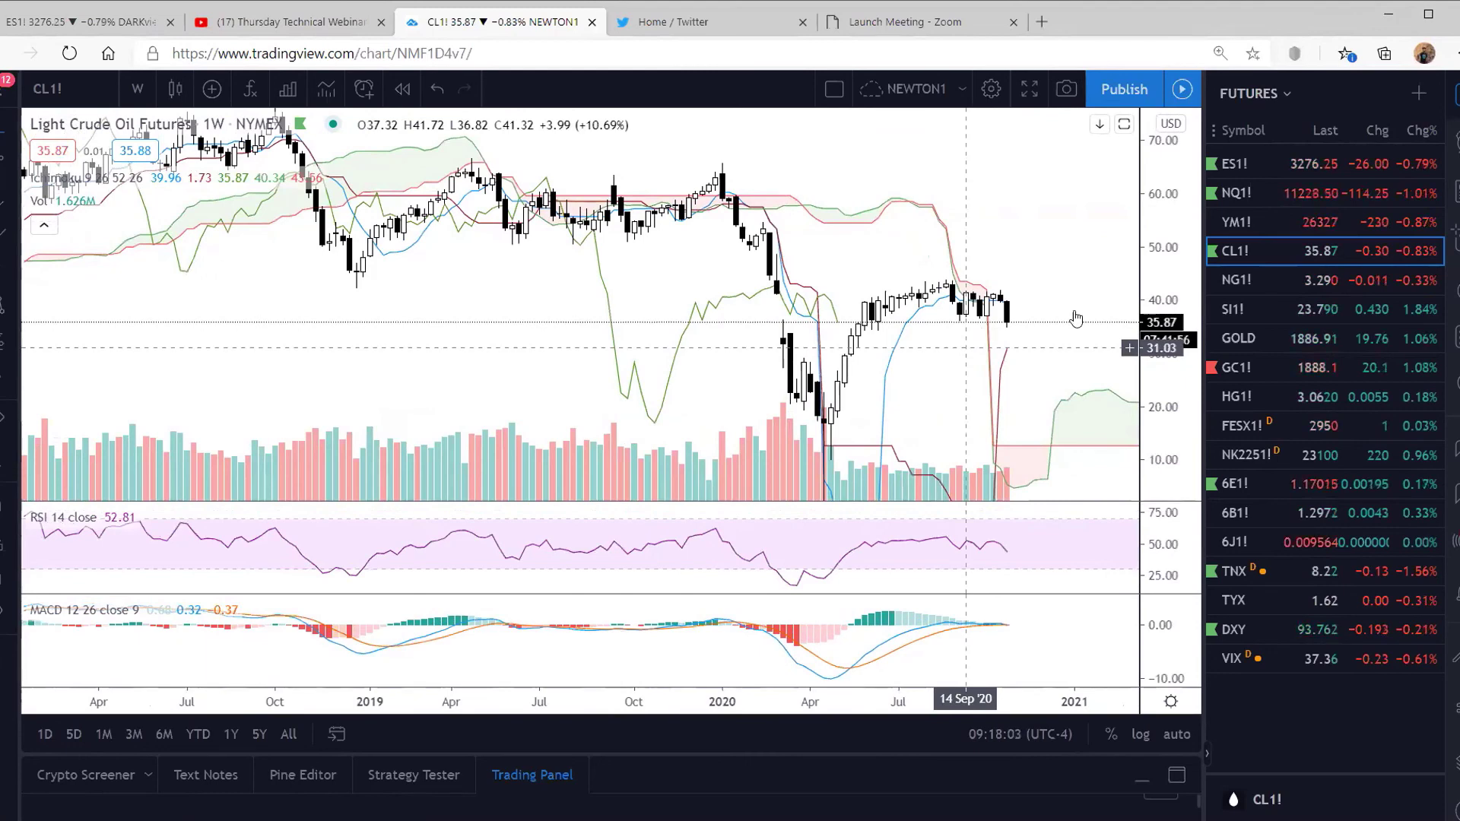
drag(1156, 266, 1156, 287)
drag(701, 327, 723, 327)
drag(999, 261, 1004, 274)
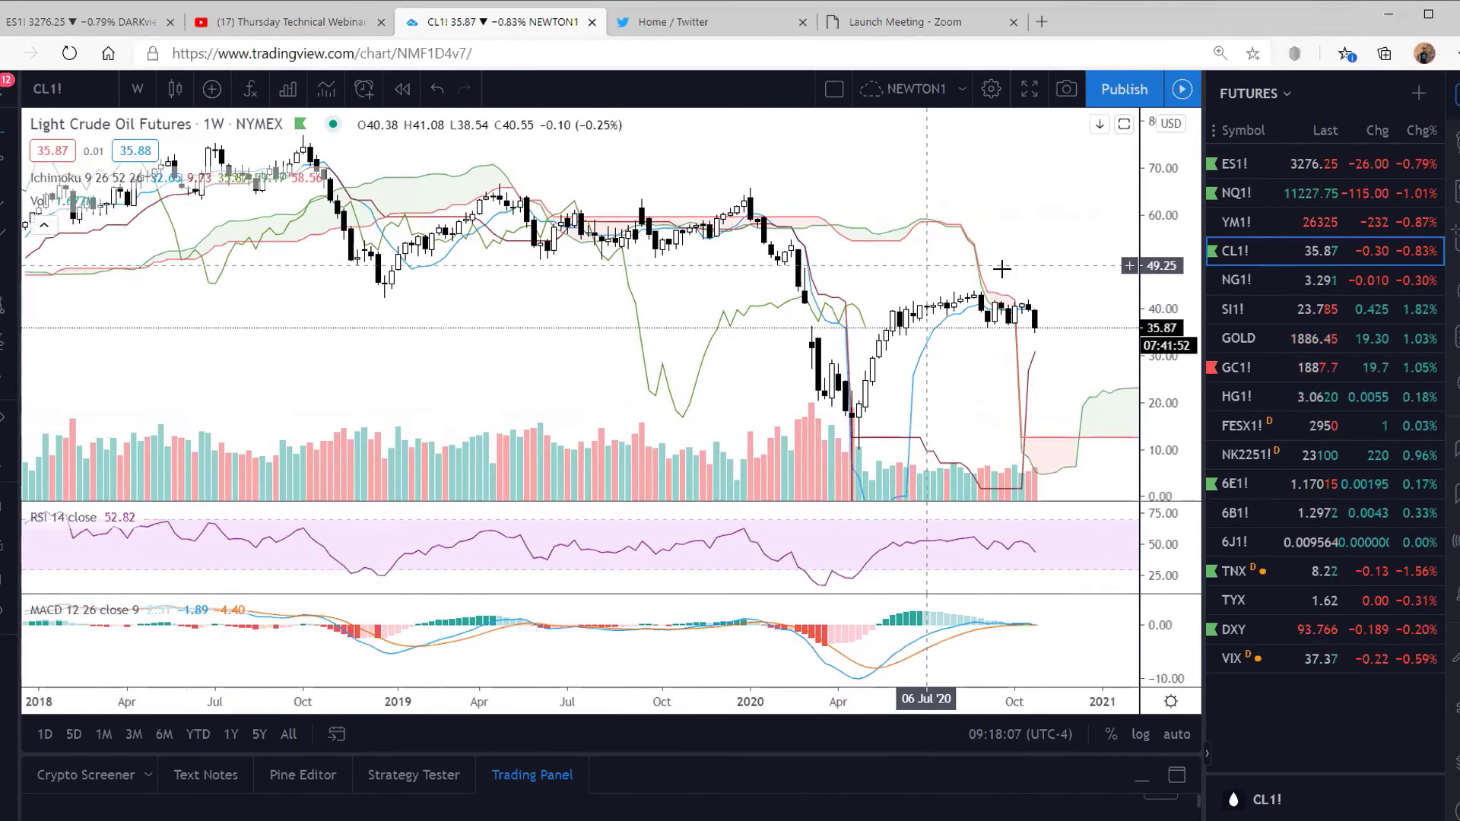
drag(1149, 224, 1015, 267)
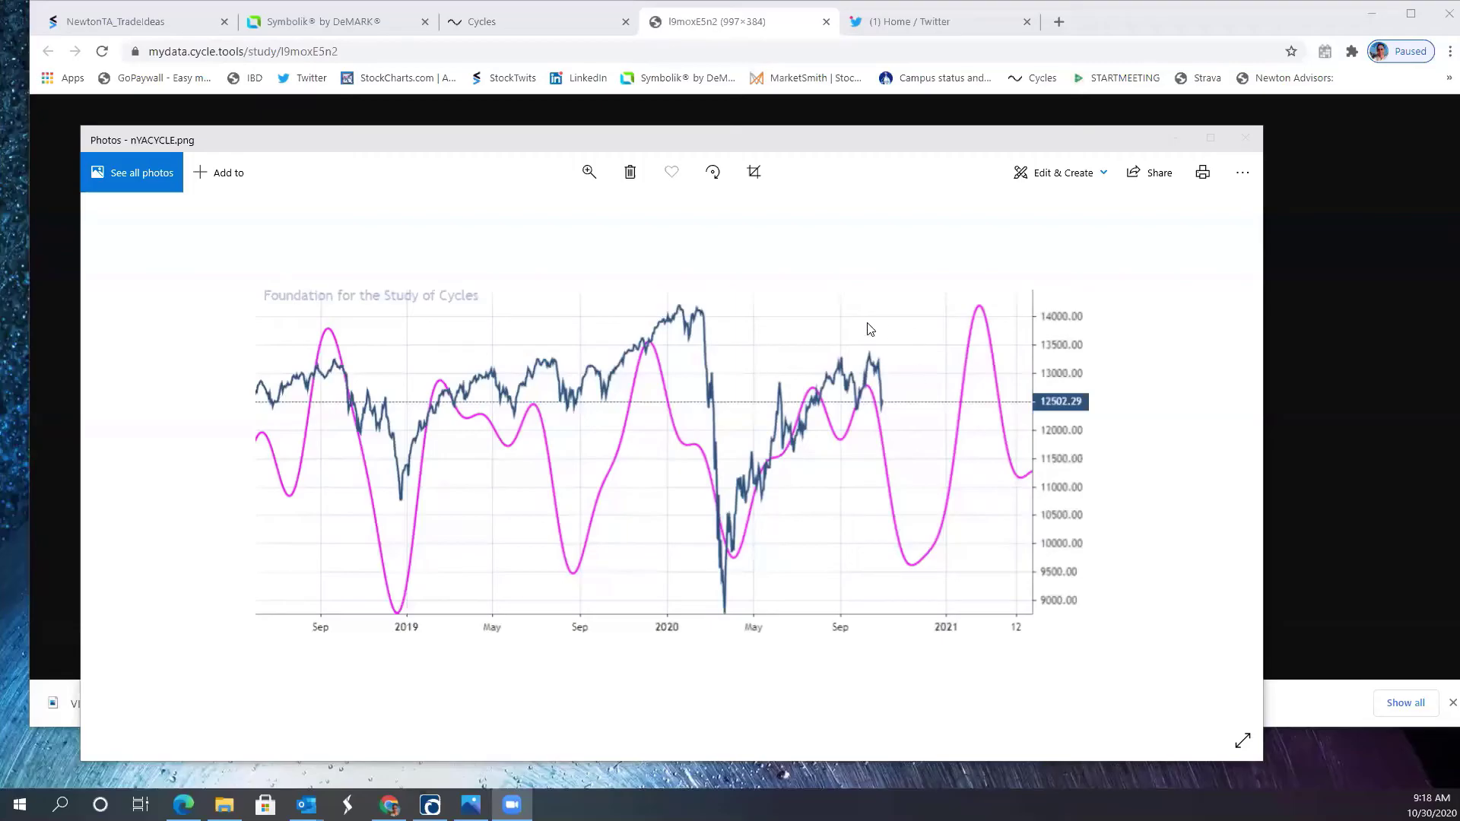
Step: Minimize the nYACYCLE.png Photos window to reveal the browser's VIX cycle chart
click(829, 327)
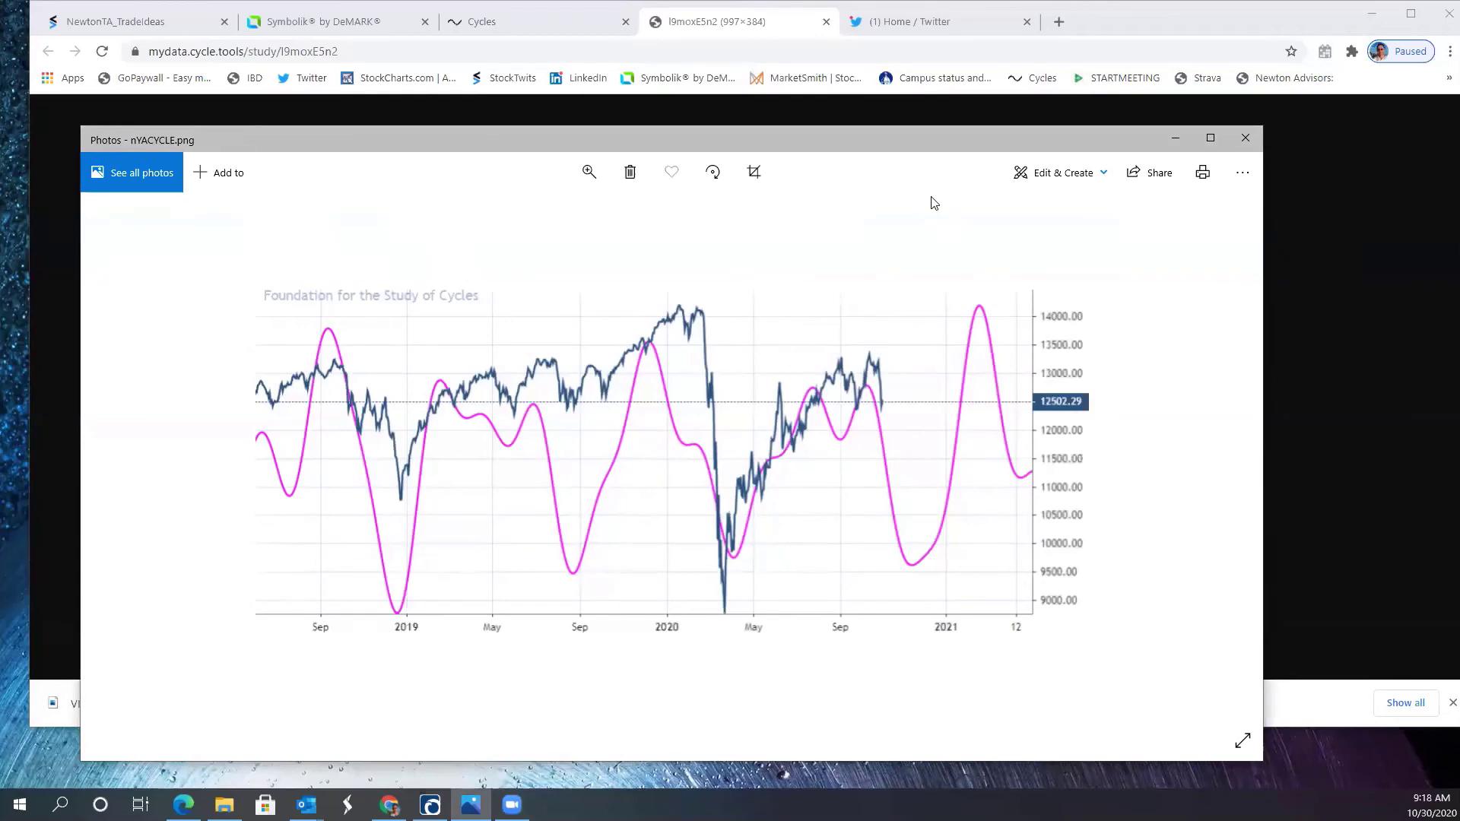
drag(1126, 134, 1128, 114)
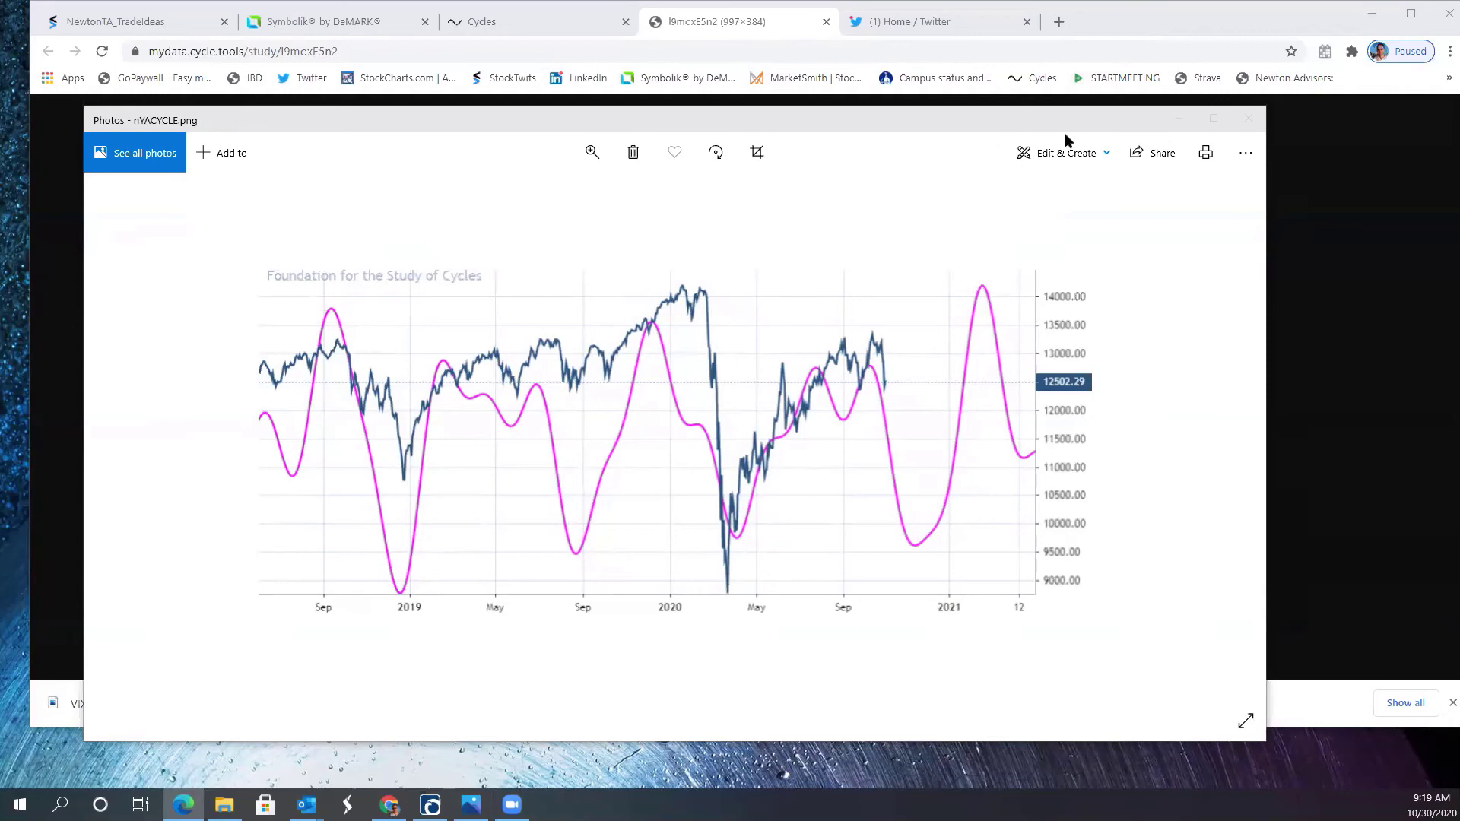
click(1175, 123)
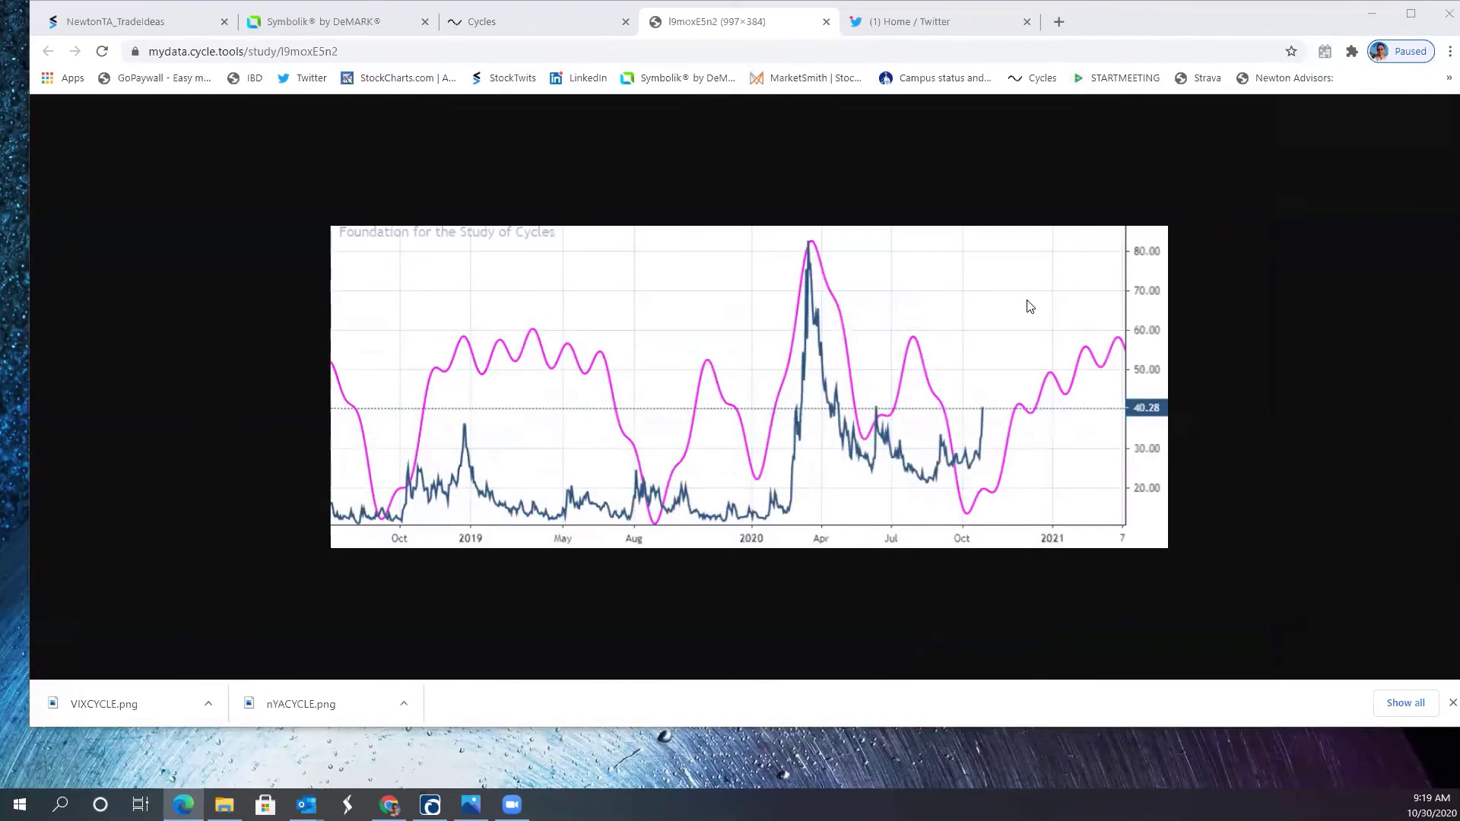
click(943, 302)
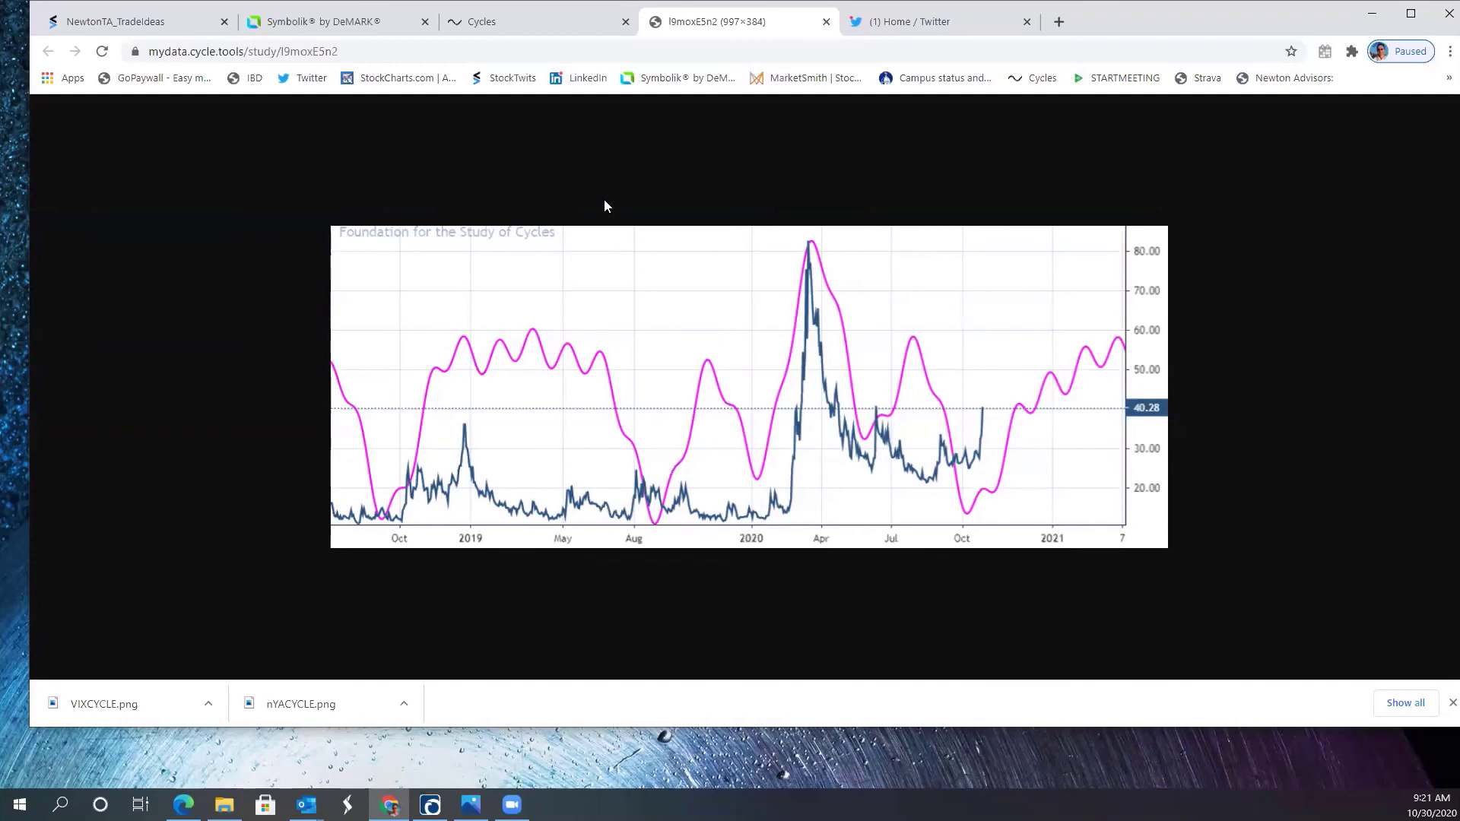
click(1059, 22)
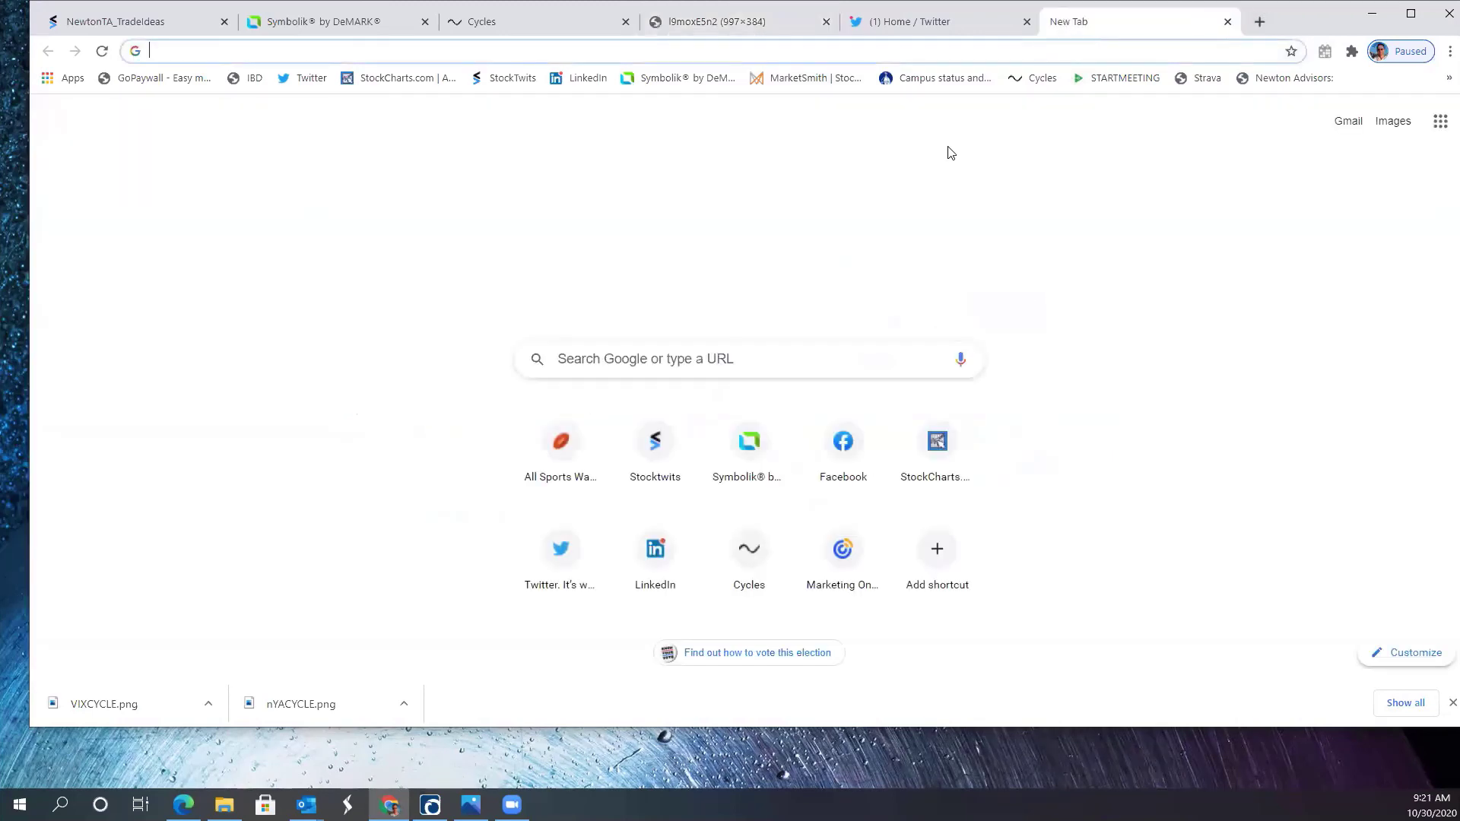
text(http)
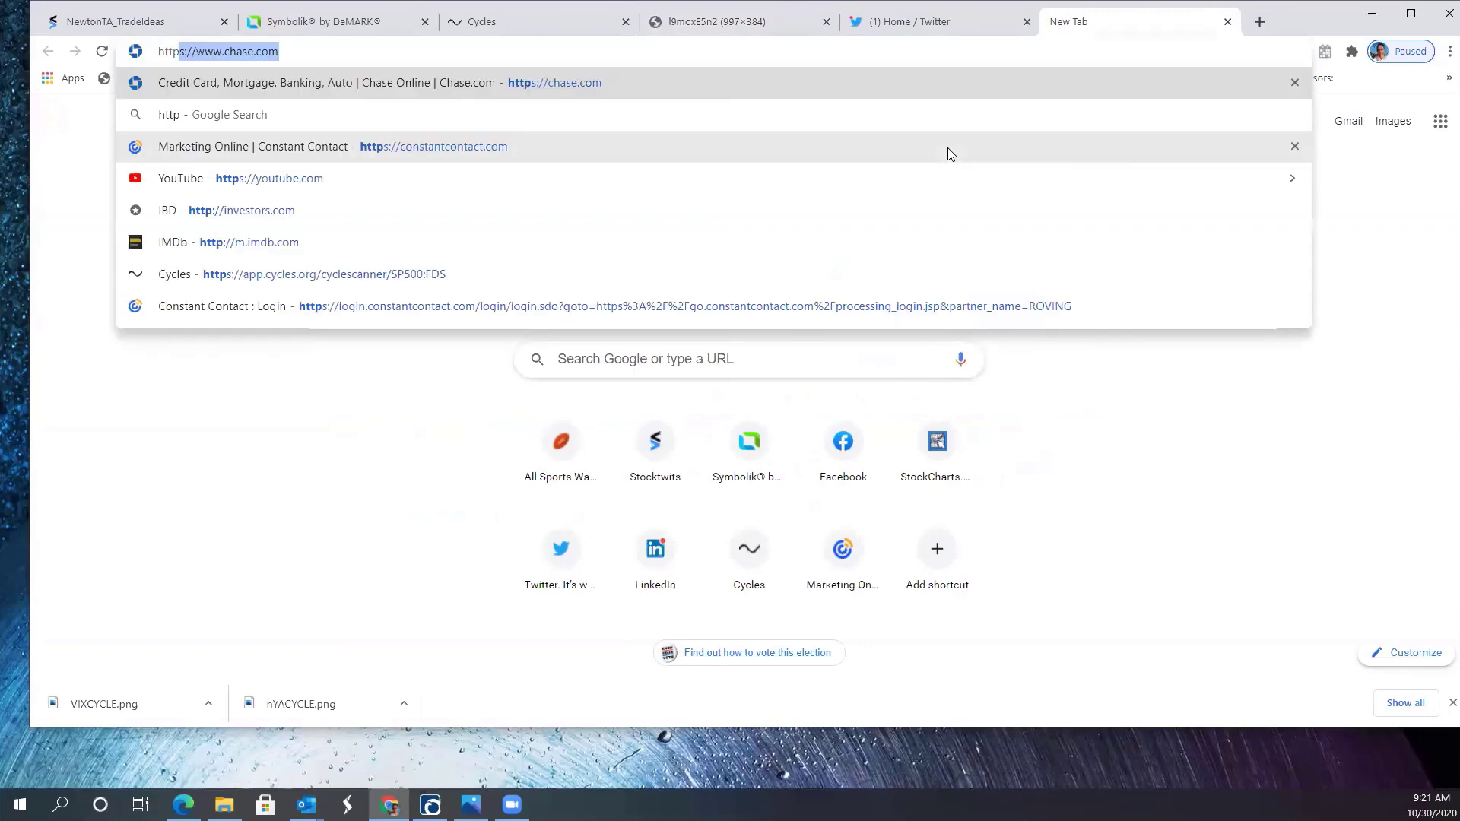
text(://newtonad)
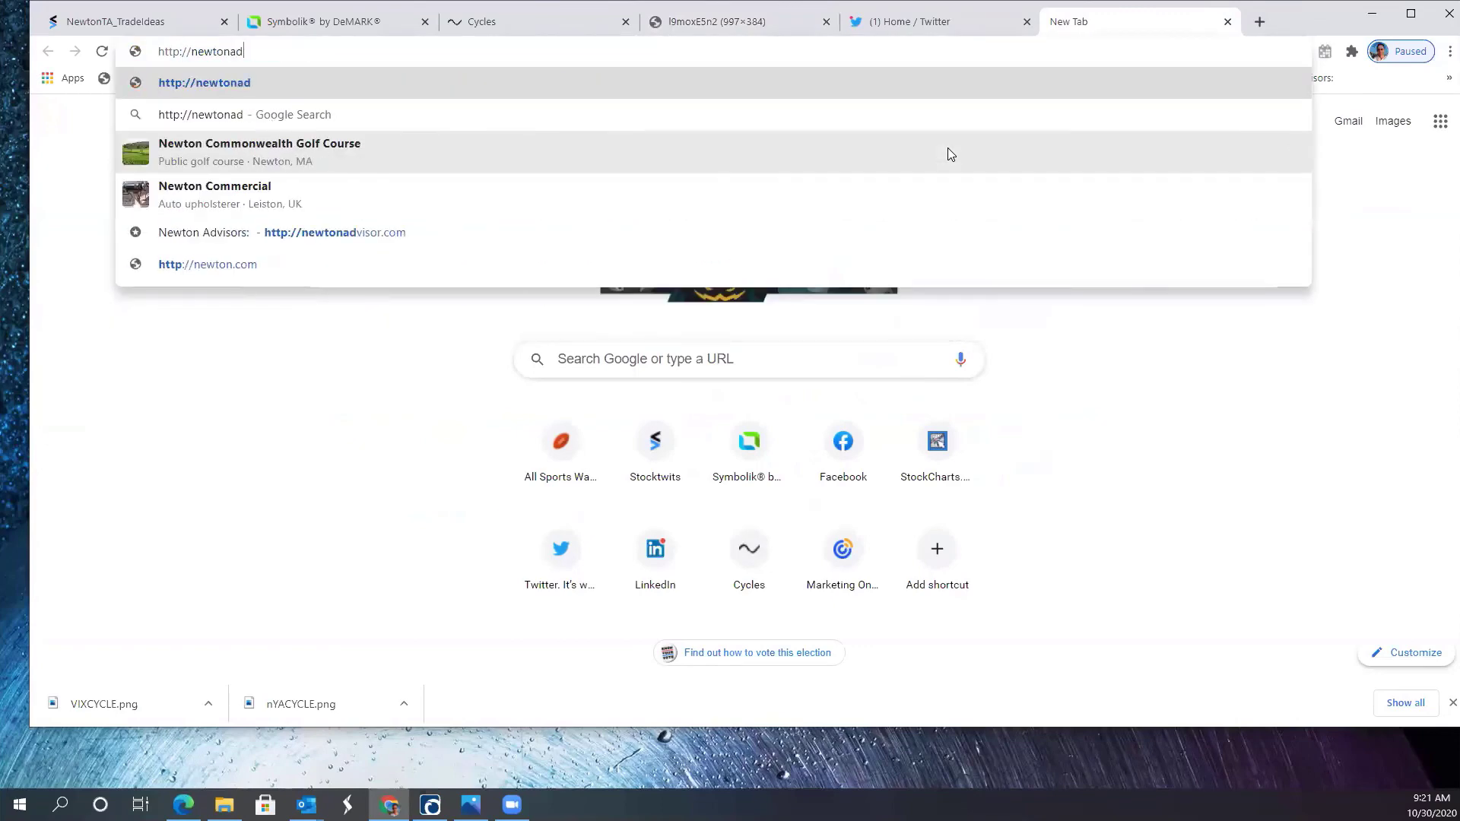
text(visor.com)
key(Return)
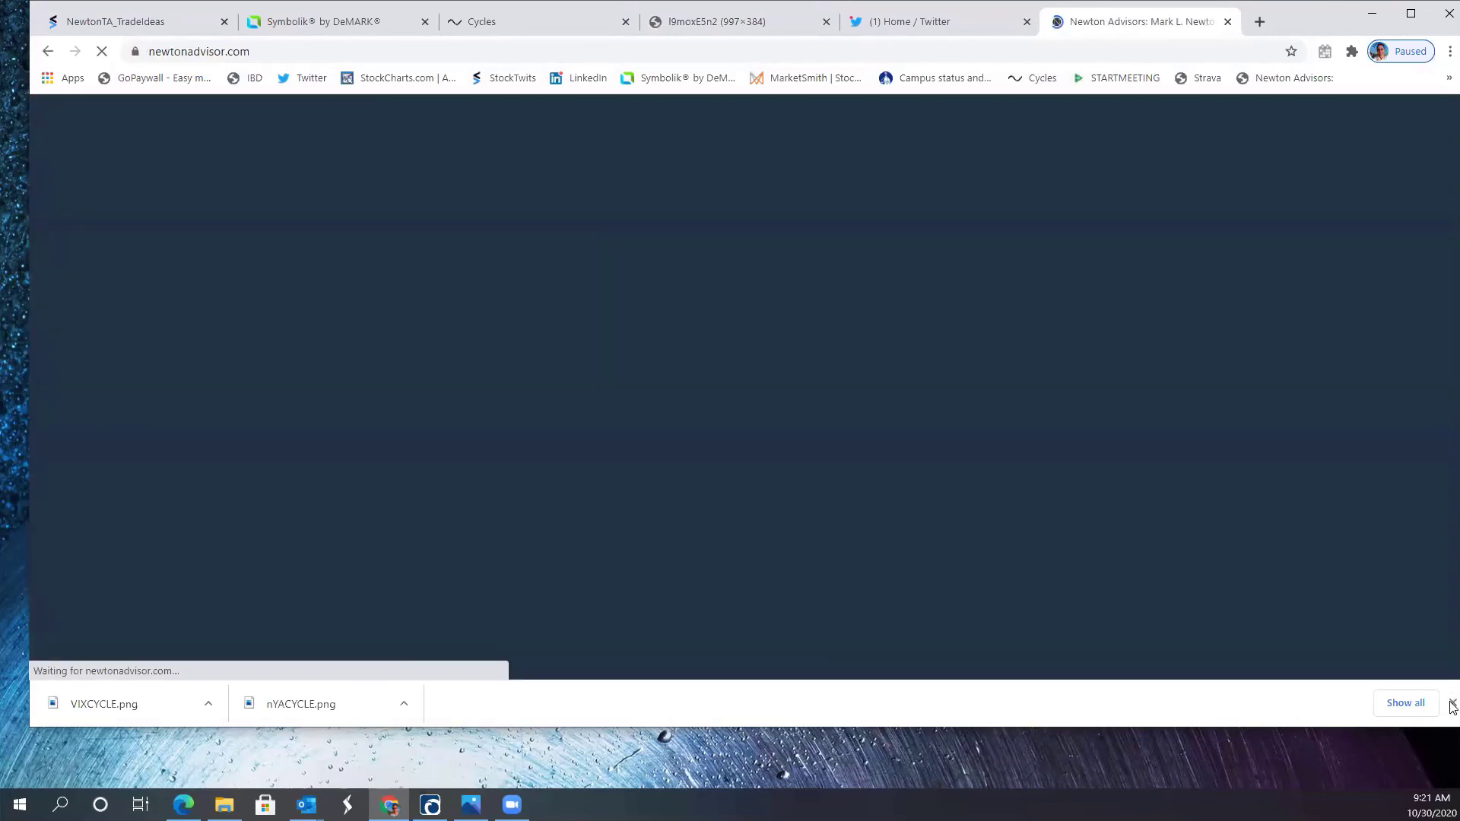
click(1453, 705)
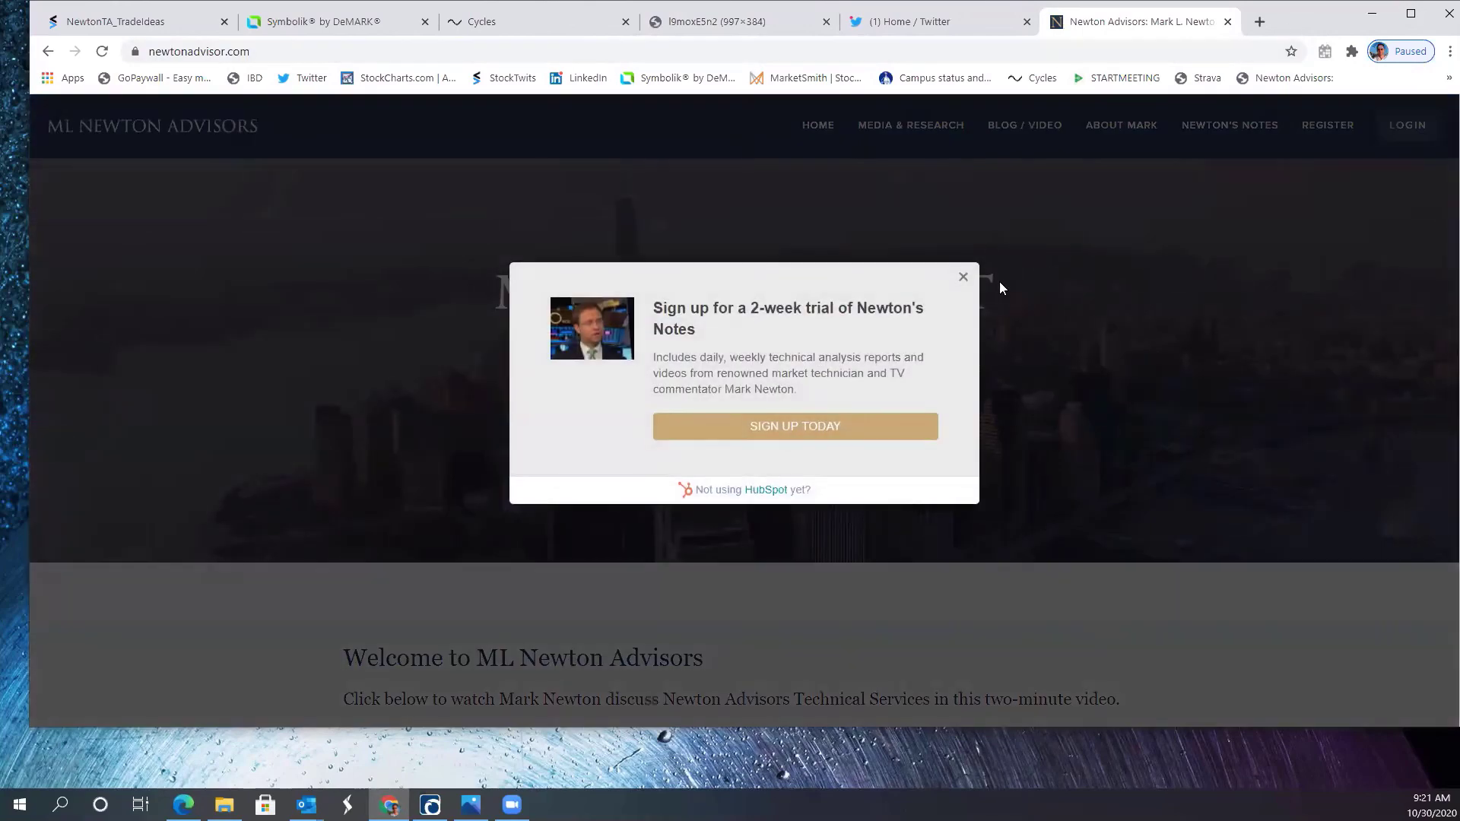
Step: Close the HubSpot pop-up offering a 2-week Newton's Notes trial
click(963, 279)
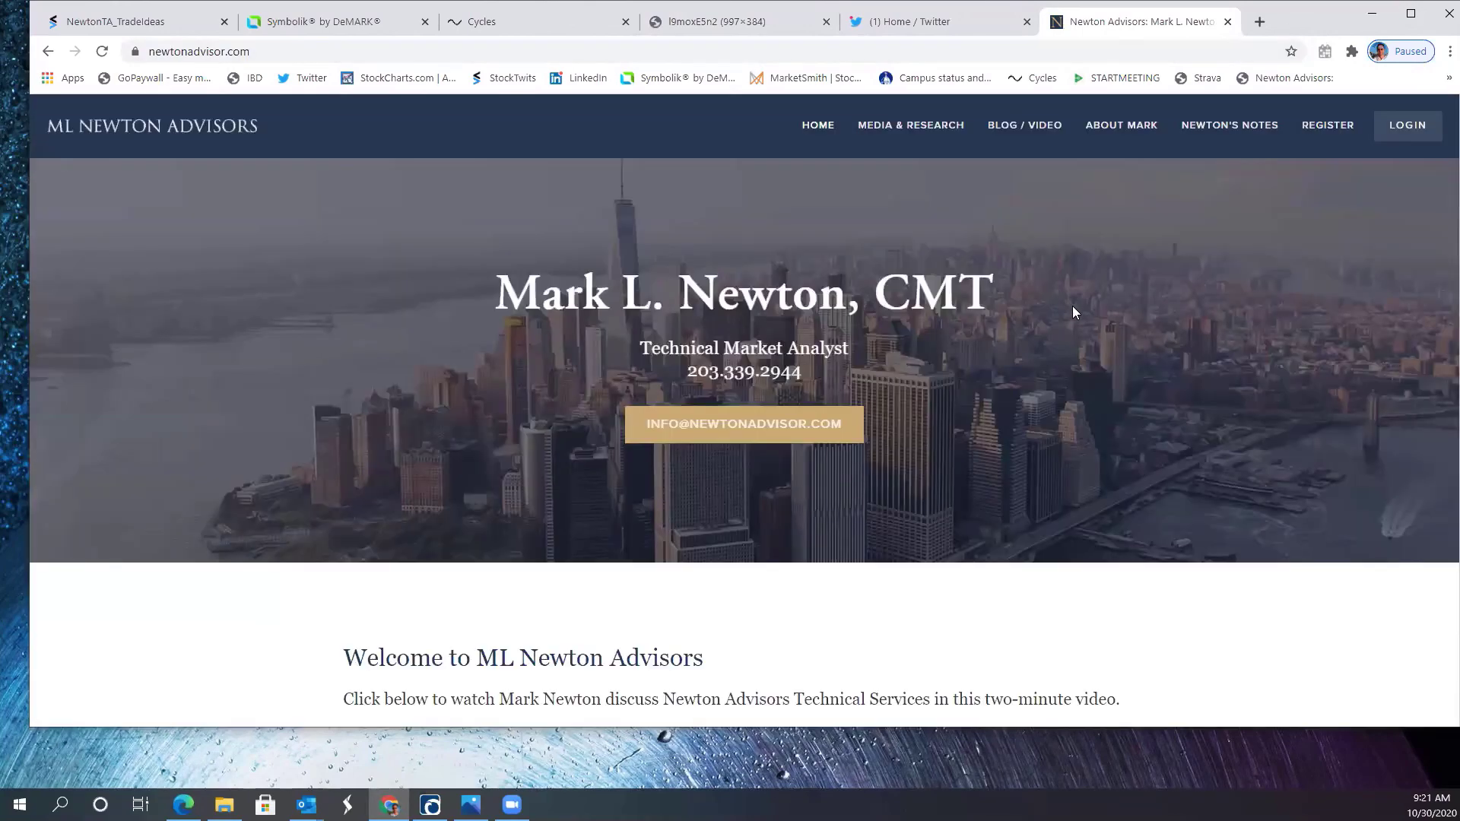
scroll(1072, 312, down, 7)
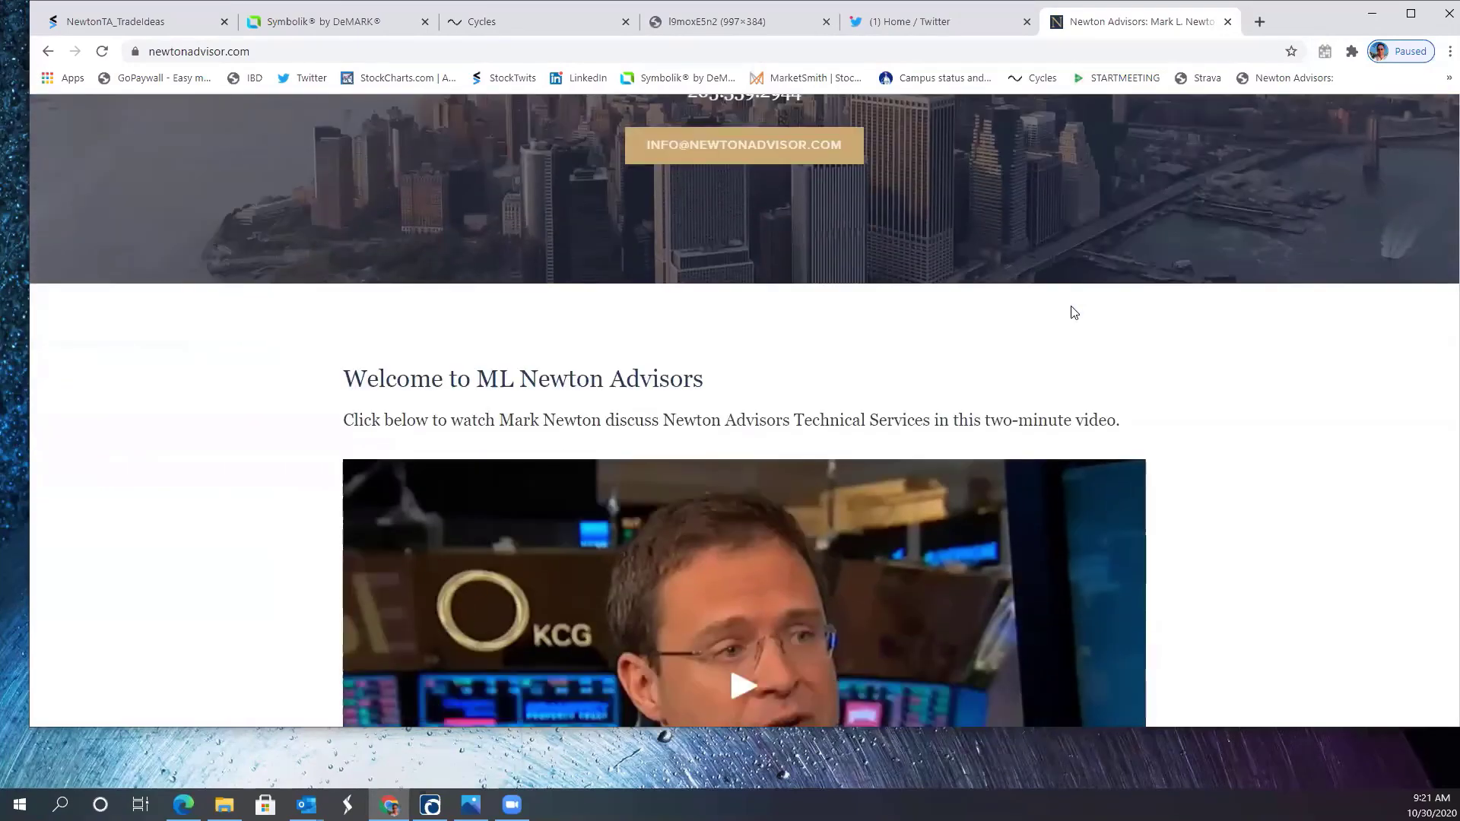
scroll(1073, 312, down, 12)
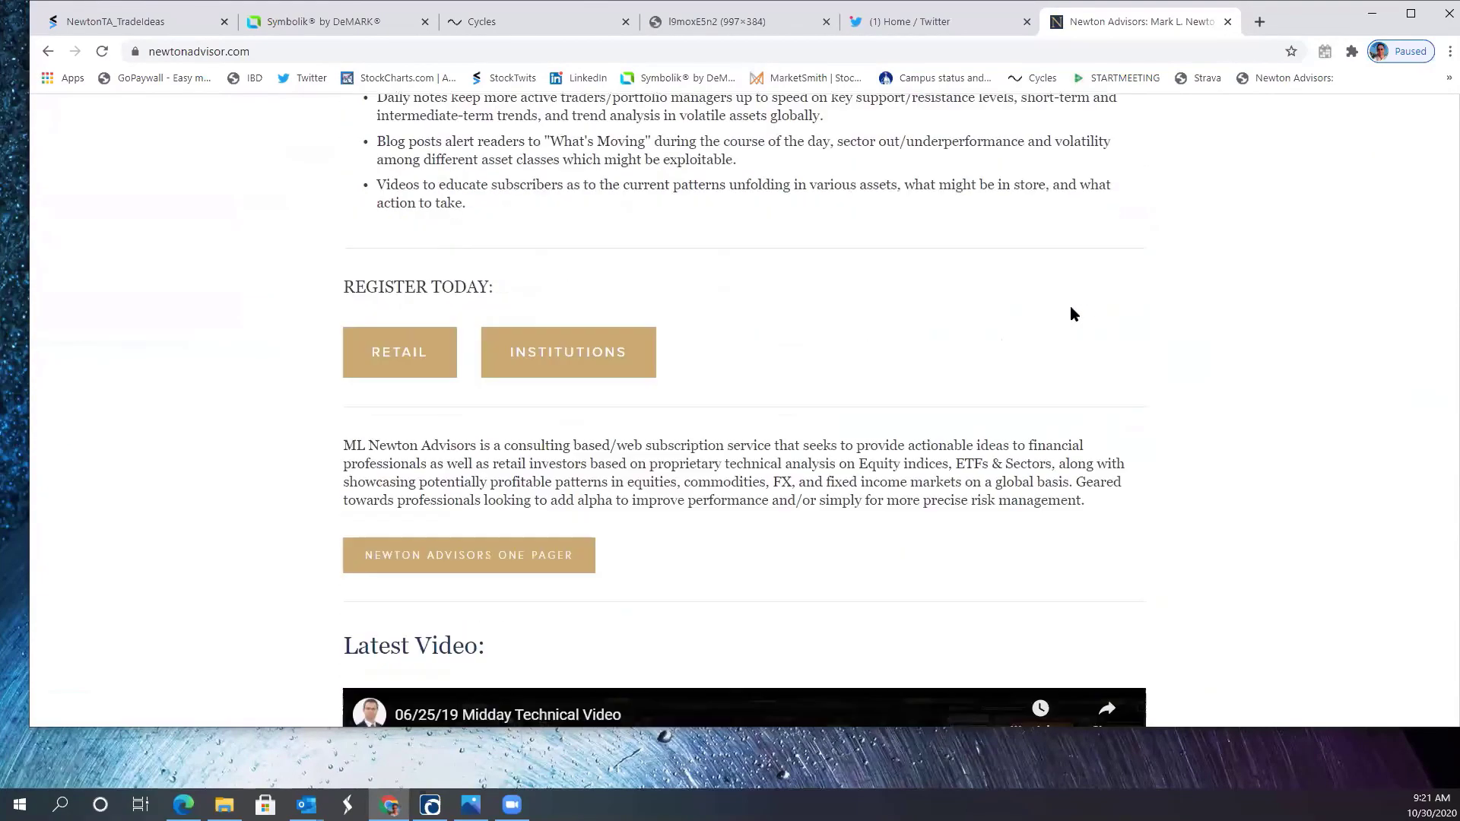
scroll(1070, 308, down, 13)
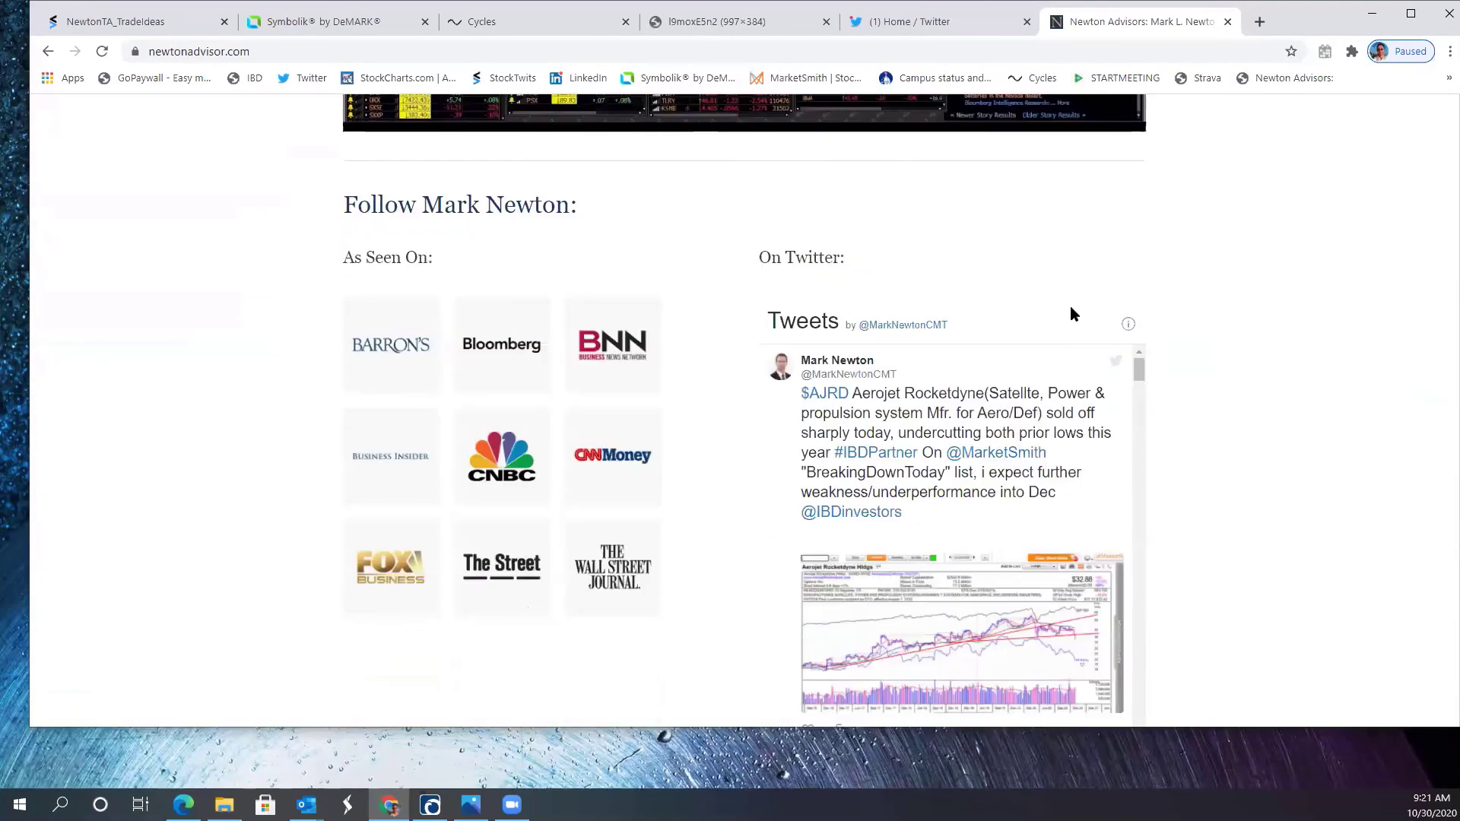
scroll(1073, 312, up, 12)
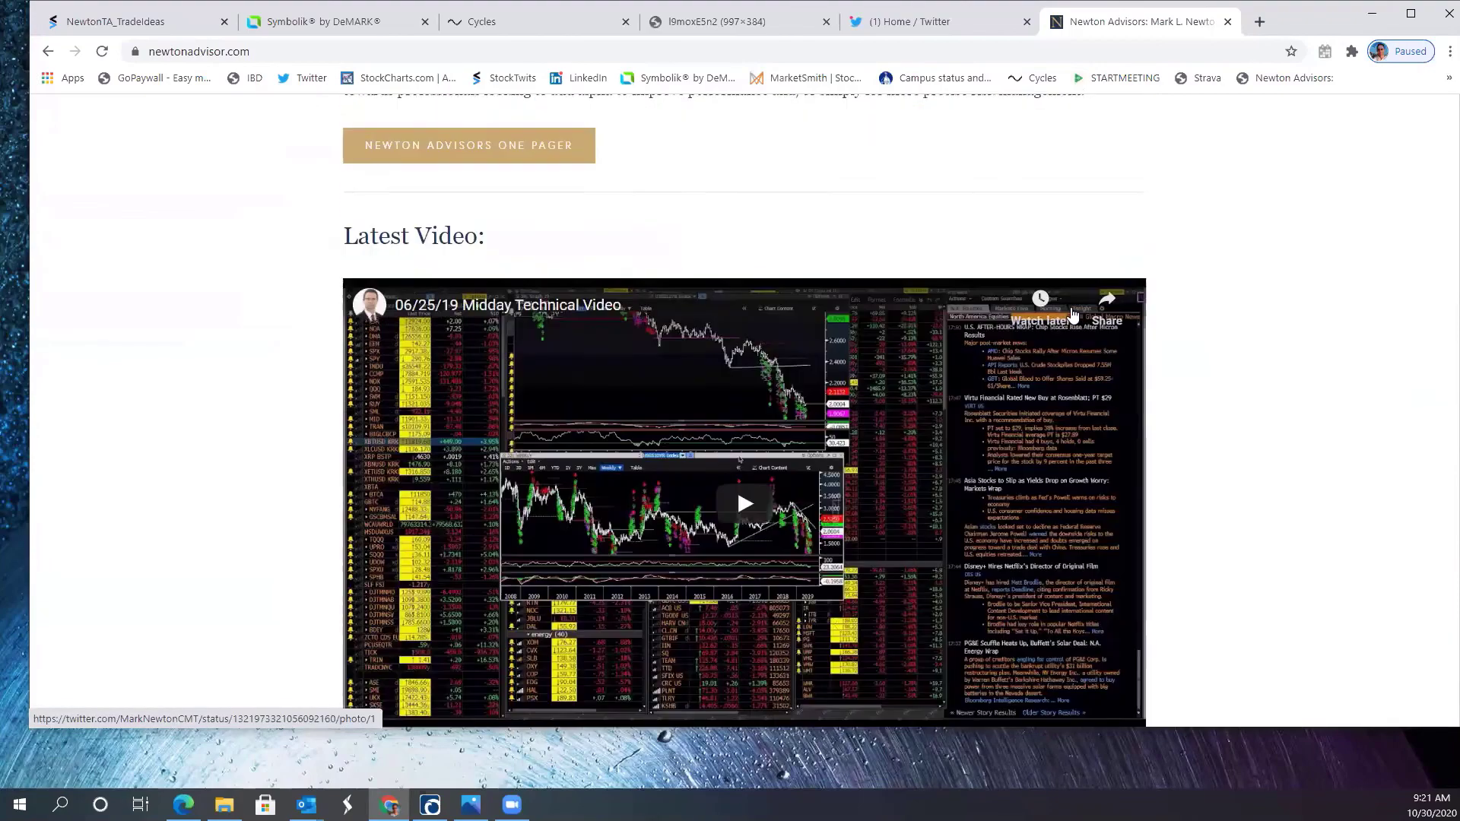
scroll(1073, 315, up, 12)
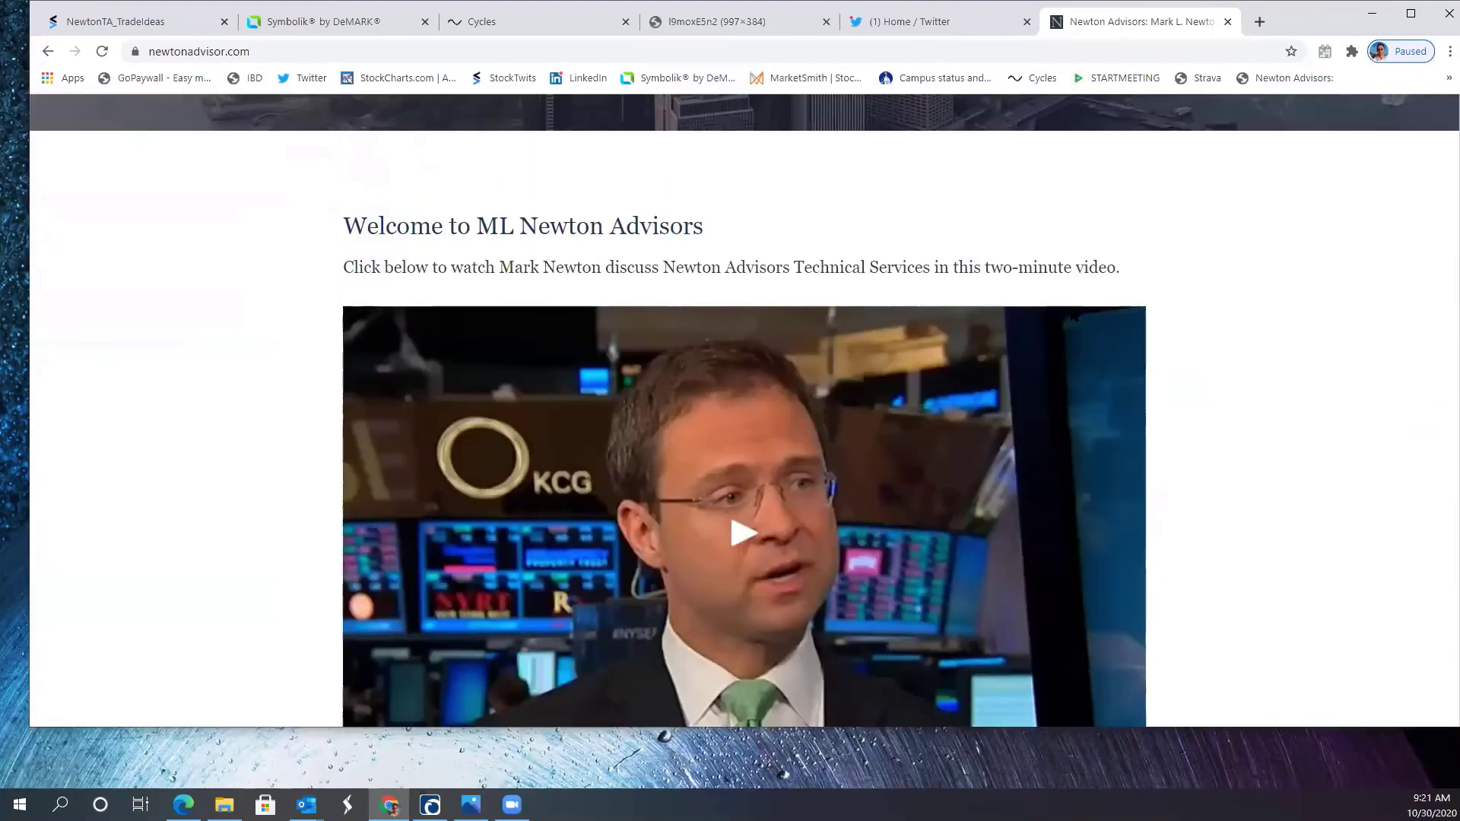
scroll(1072, 315, up, 4)
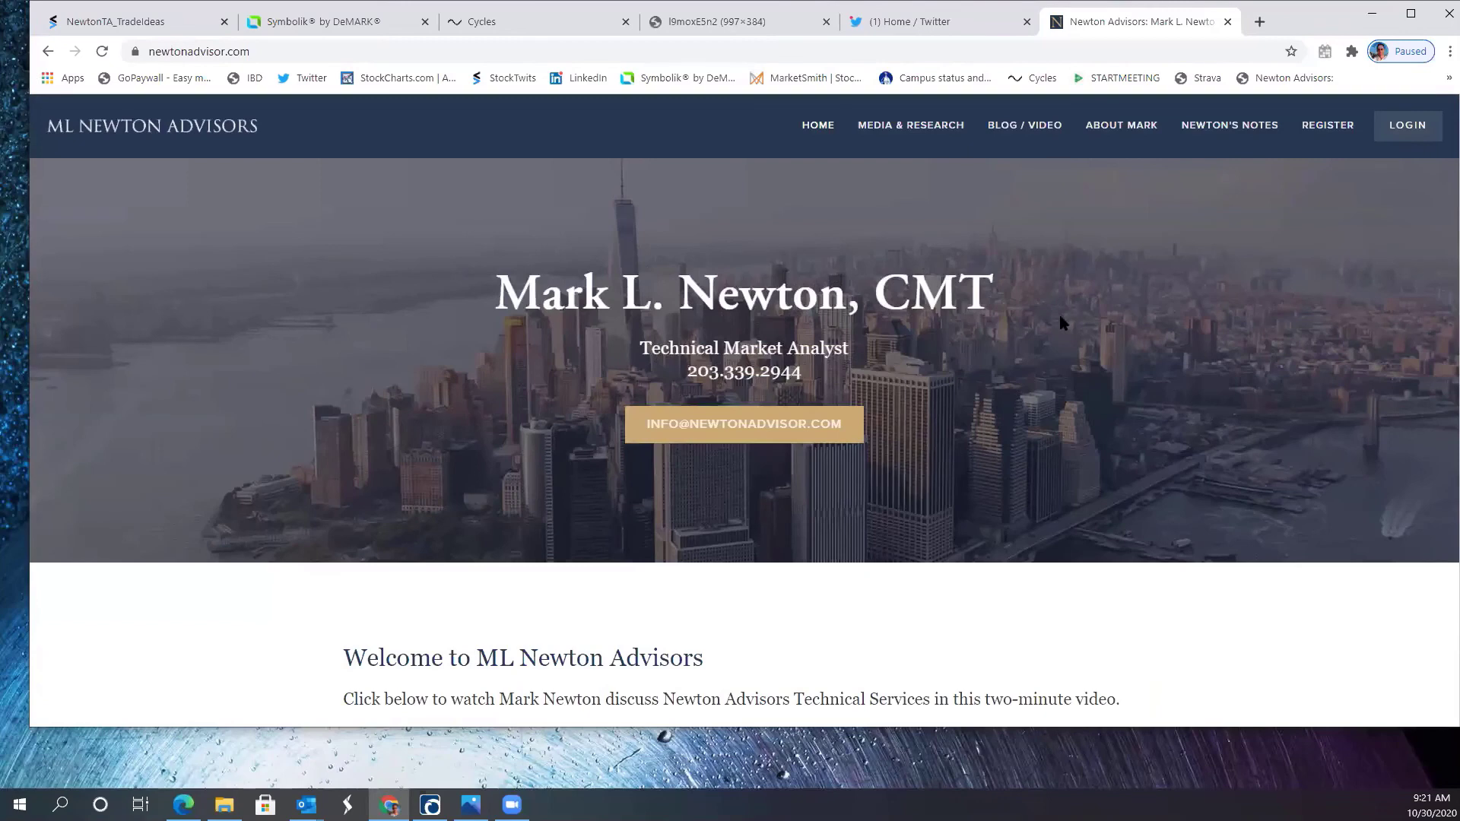